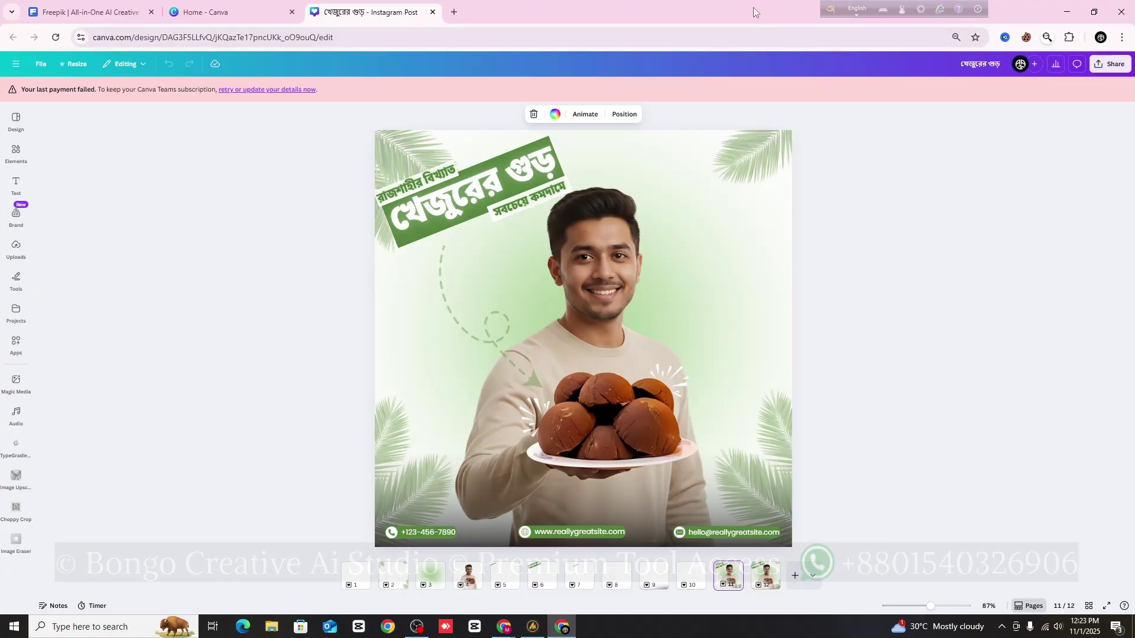
# Move the finished poster's browser window out of the way and create a new custom-size design of 1080 × 1080 px
pyautogui.moveTo(752, 10); pyautogui.dragTo(634, 29)
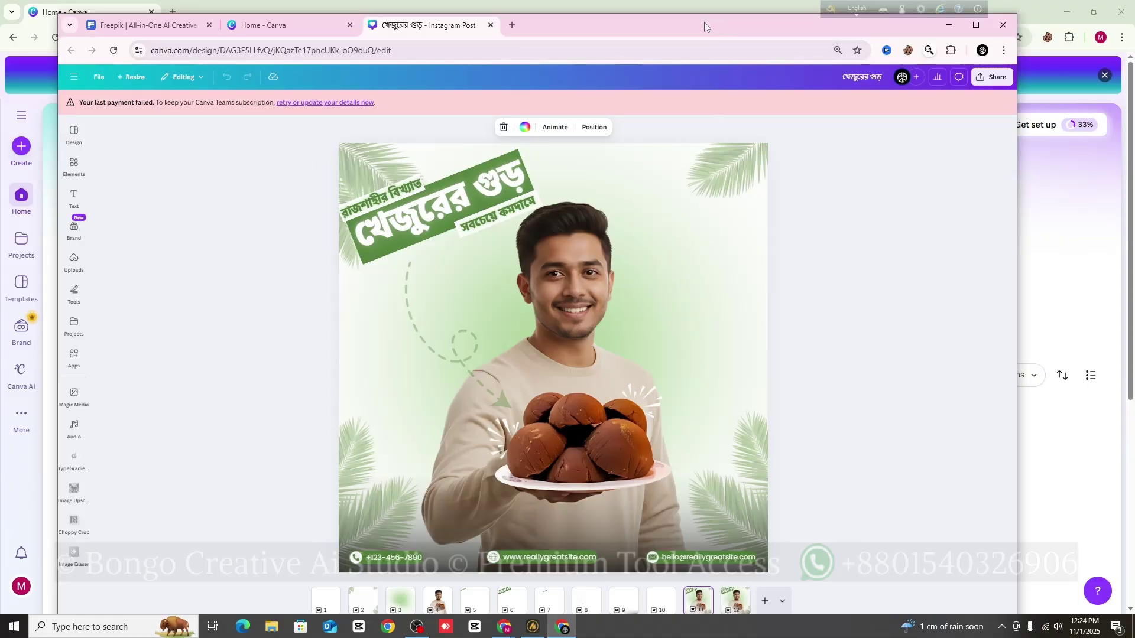
pyautogui.moveTo(706, 24); pyautogui.dragTo(1134, 88)
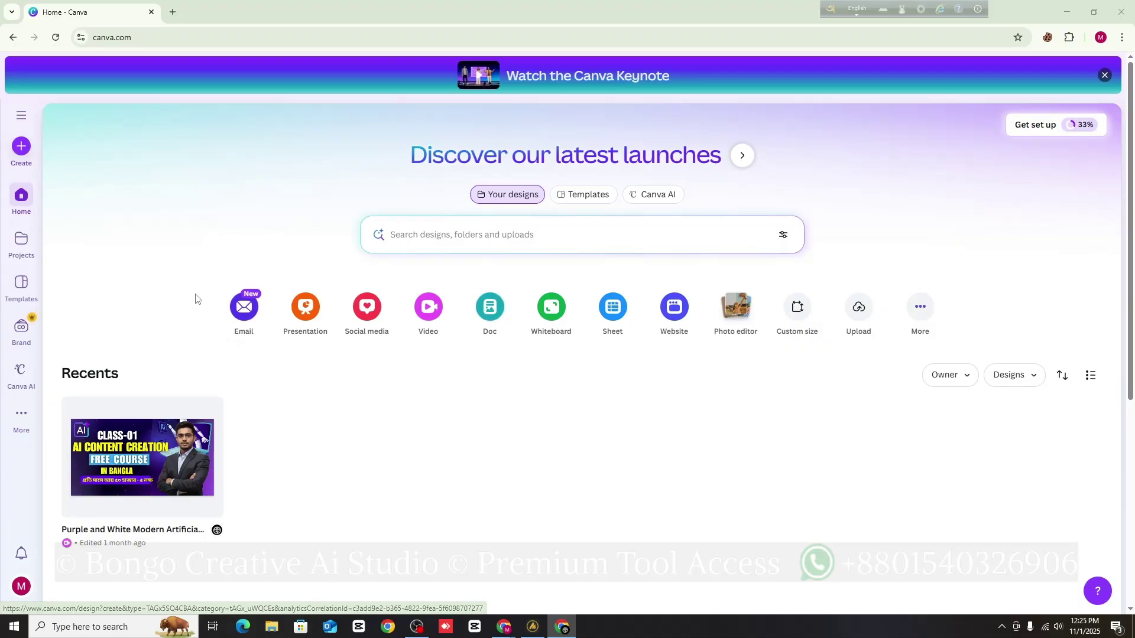
pyautogui.click(22, 147)
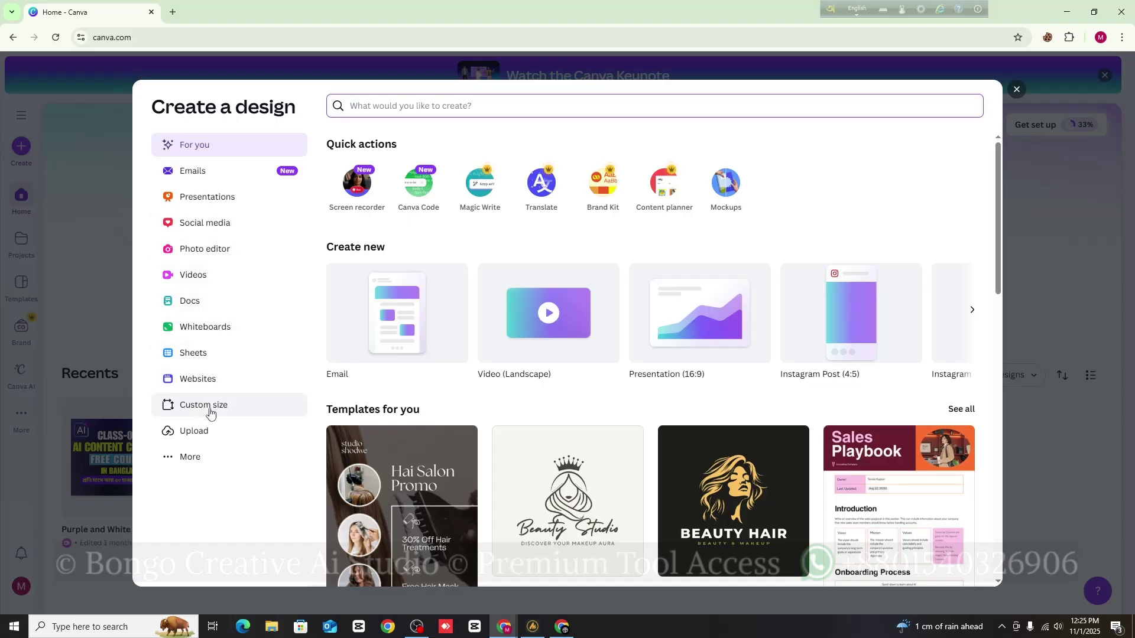
pyautogui.click(211, 413)
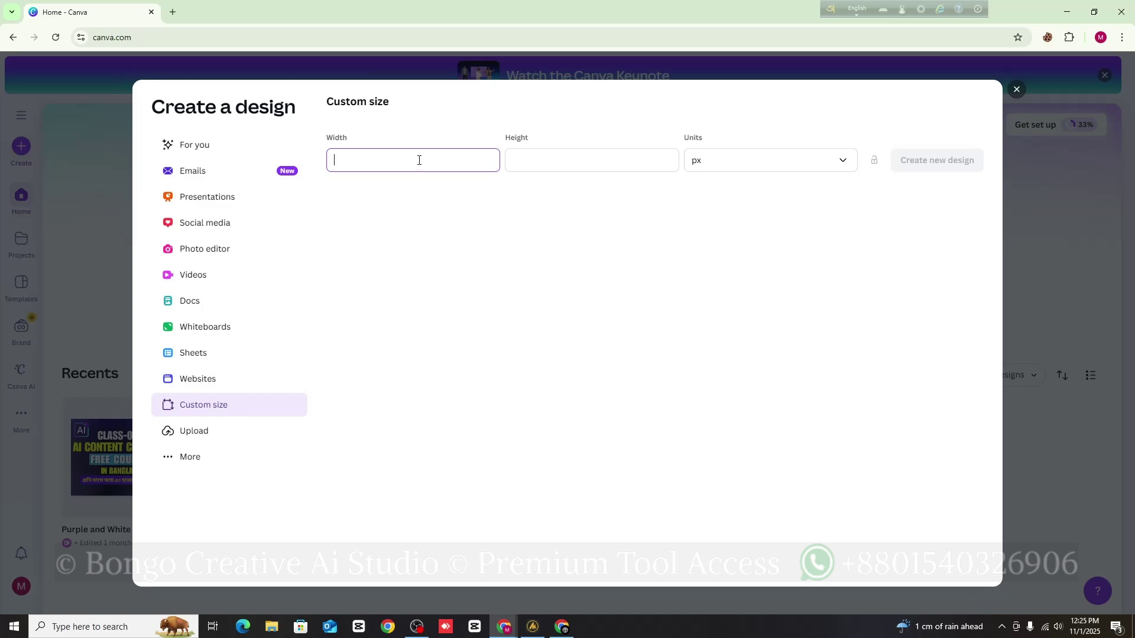
pyautogui.write('1080')
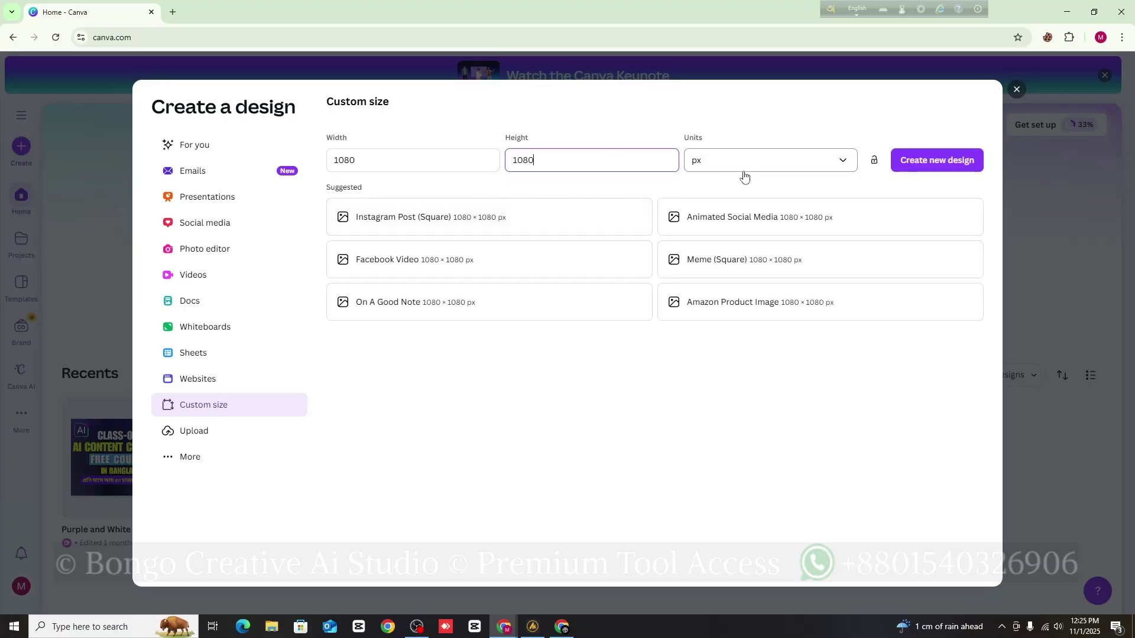
pyautogui.click(839, 164)
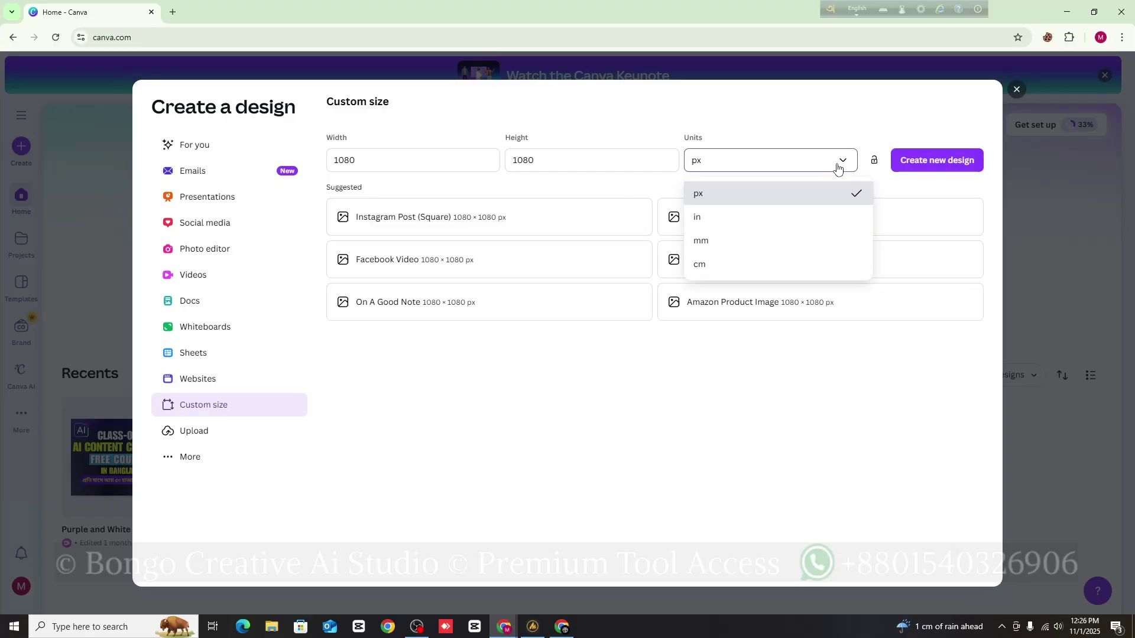
pyautogui.click(798, 158)
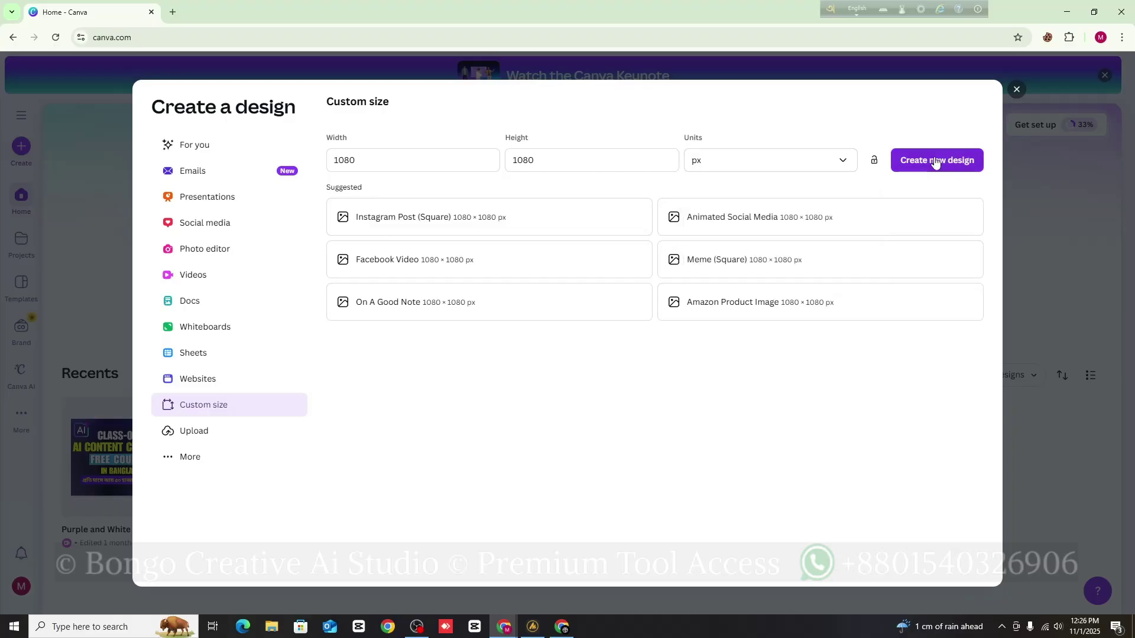
pyautogui.click(935, 162)
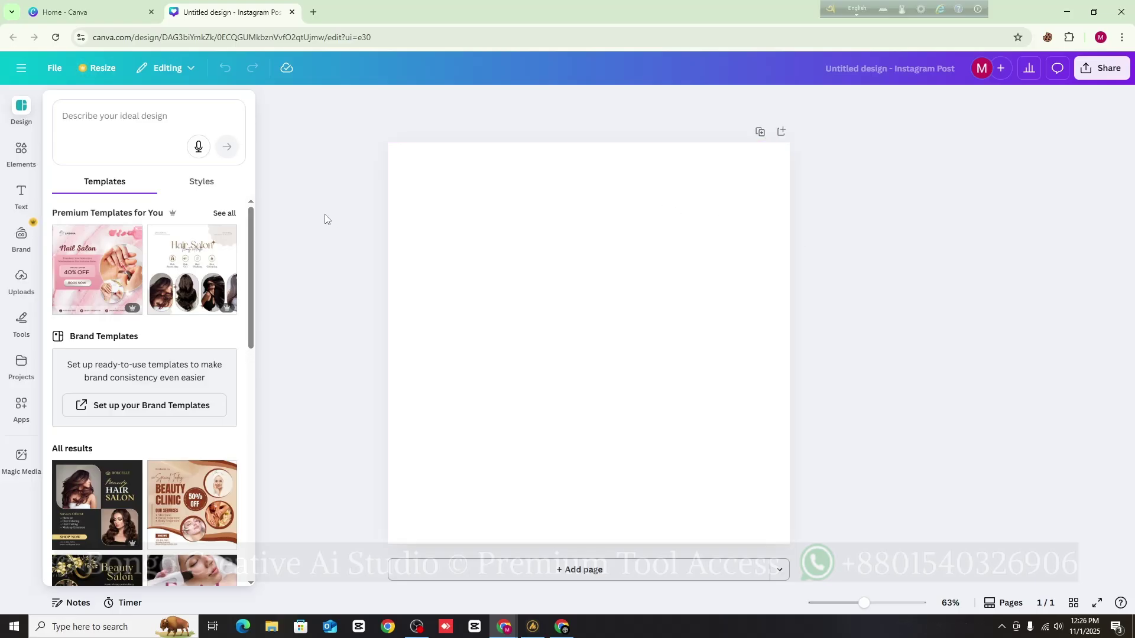
# Upload the image Gemini_Generated_Image_frm6pcfrm6pcfrm6 from the Downloads folder to the design's uploads
pyautogui.click(20, 280)
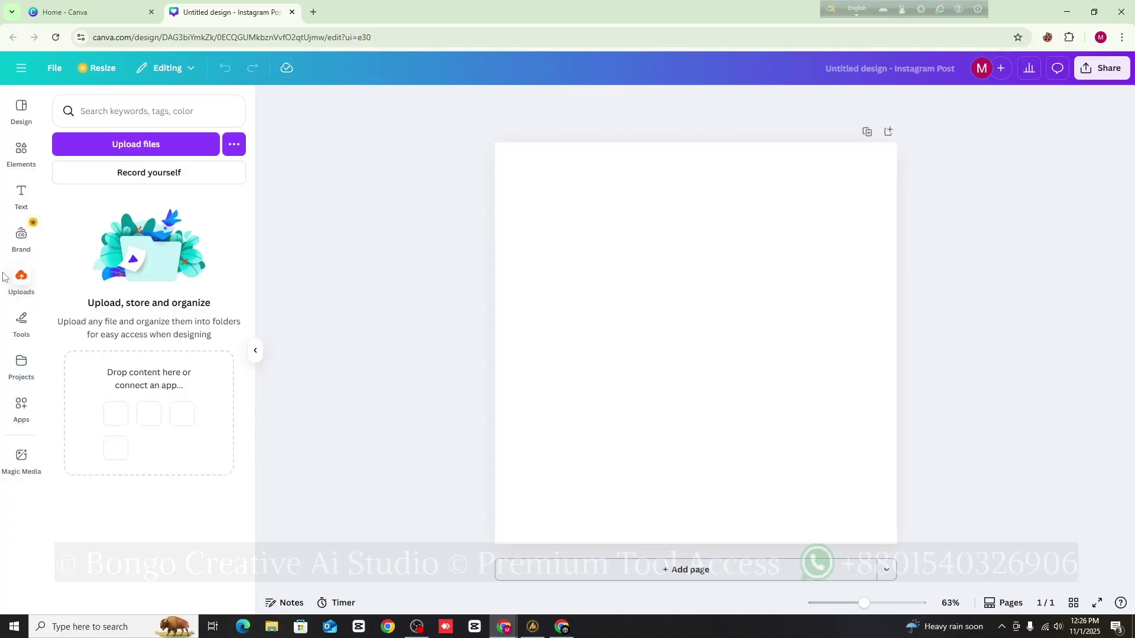
pyautogui.click(168, 148)
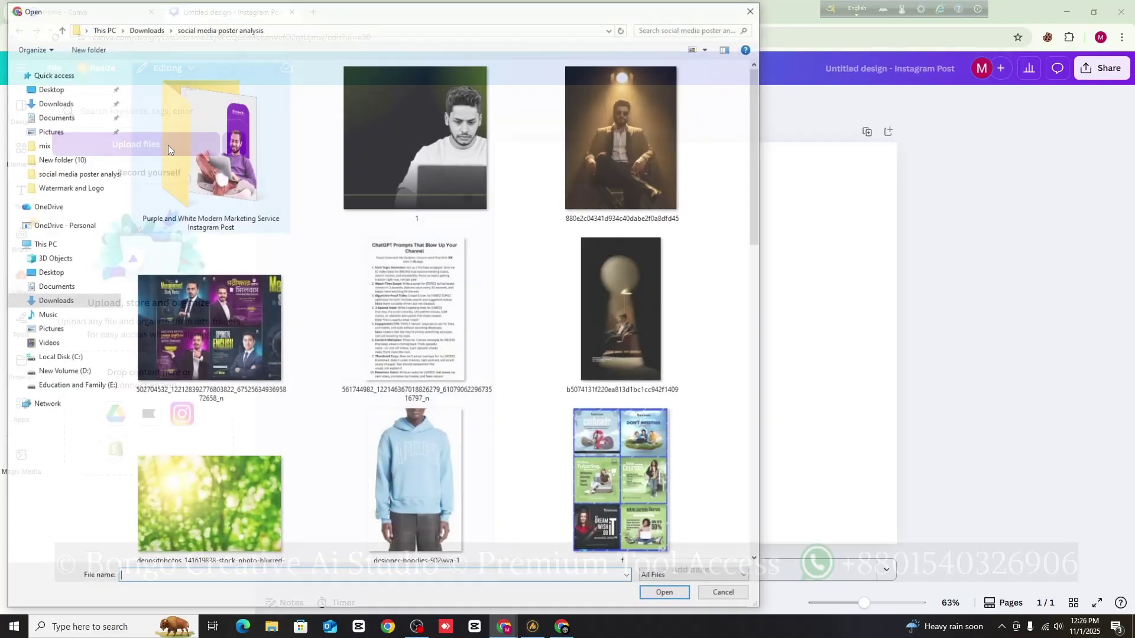
pyautogui.click(53, 102)
pyautogui.click(416, 286)
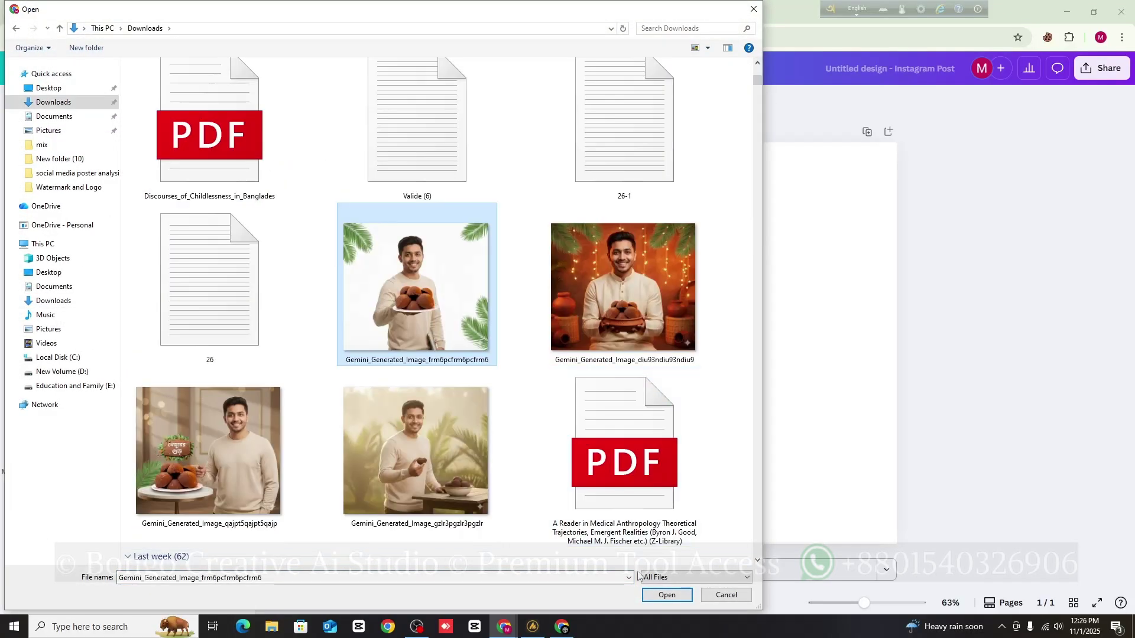
pyautogui.click(667, 596)
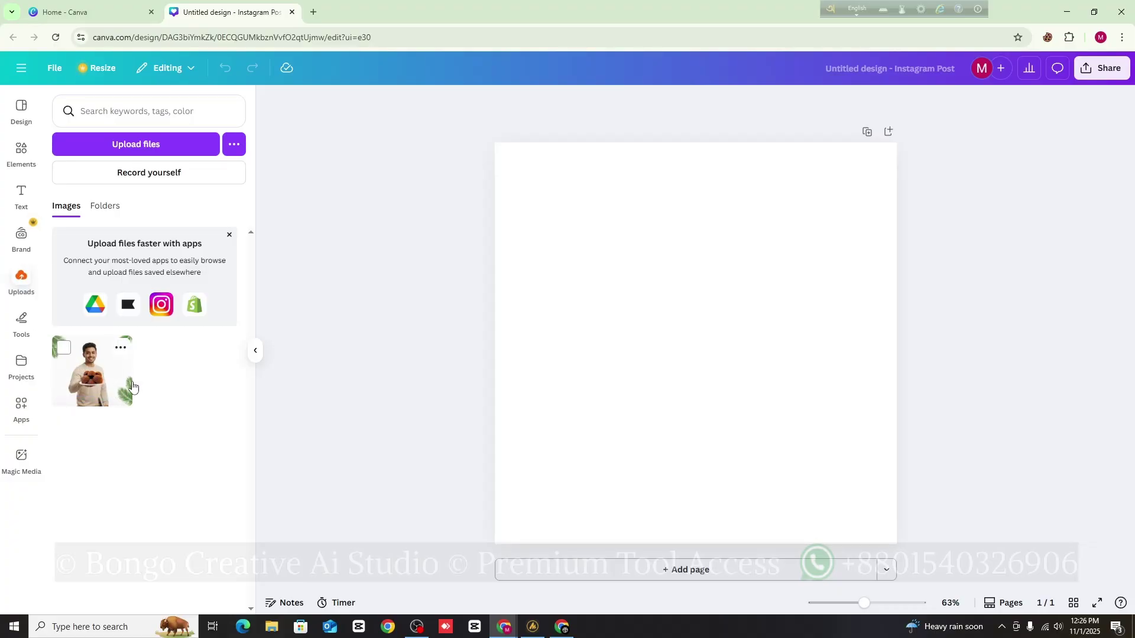
# Place the uploaded photo on the page, enlarge it to the full page width and centre it vertically
pyautogui.click(118, 384)
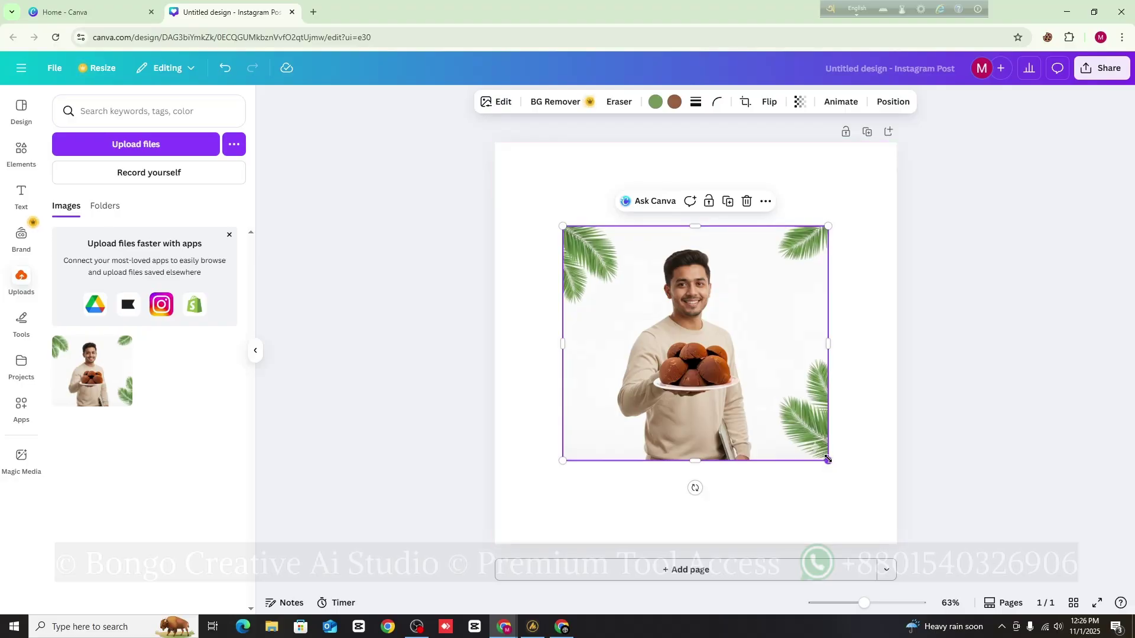
pyautogui.moveTo(828, 460); pyautogui.dragTo(866, 491)
pyautogui.moveTo(788, 420); pyautogui.dragTo(710, 370)
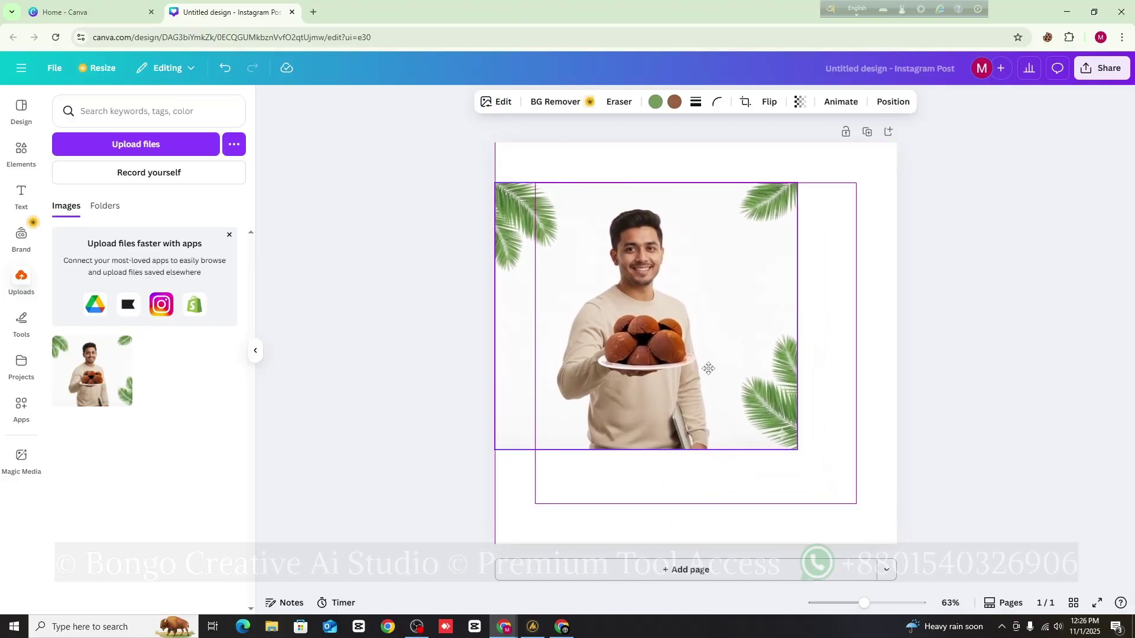
pyautogui.moveTo(796, 458); pyautogui.dragTo(911, 520)
pyautogui.moveTo(800, 493); pyautogui.dragTo(801, 476)
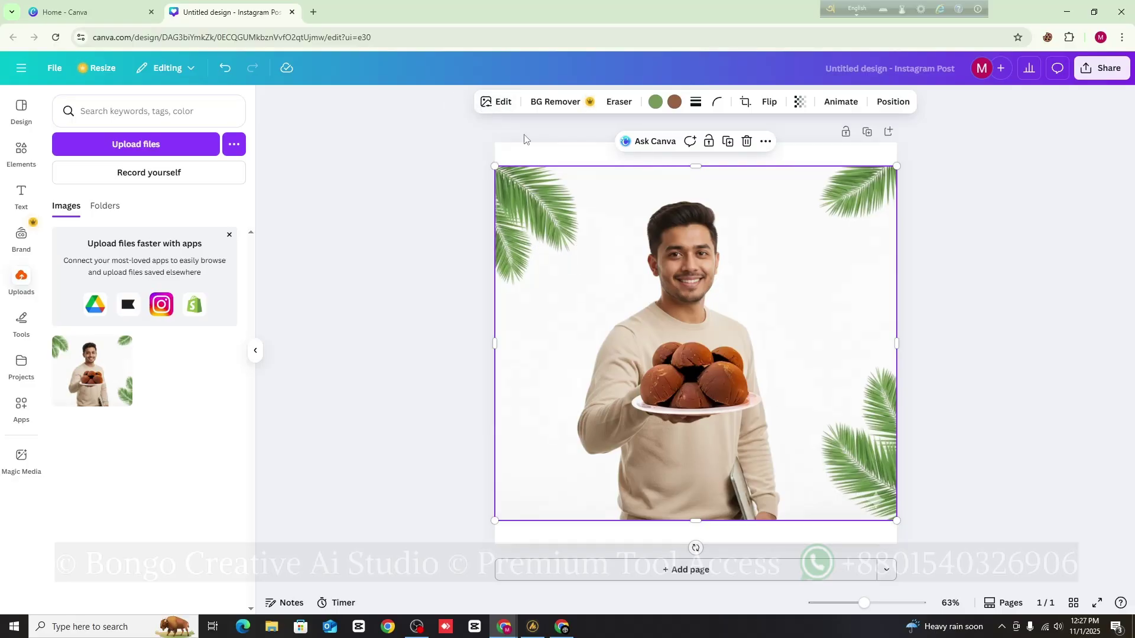
# Erase the small watermark over the photo's lower-right palm leaf with Magic Eraser at brush size 10
pyautogui.click(499, 105)
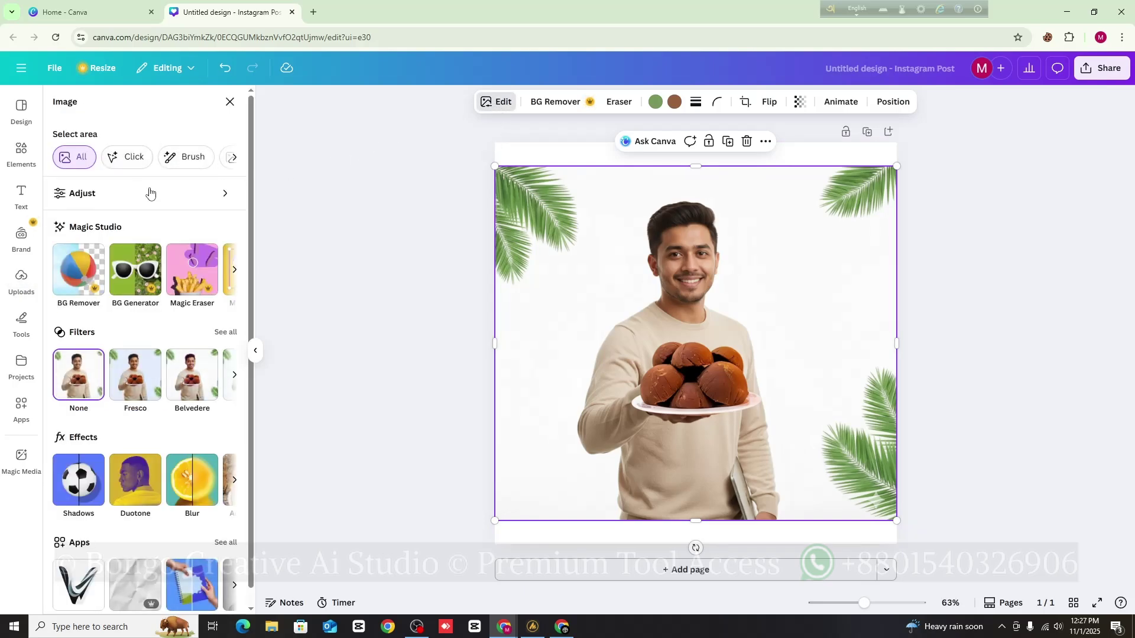
pyautogui.click(190, 283)
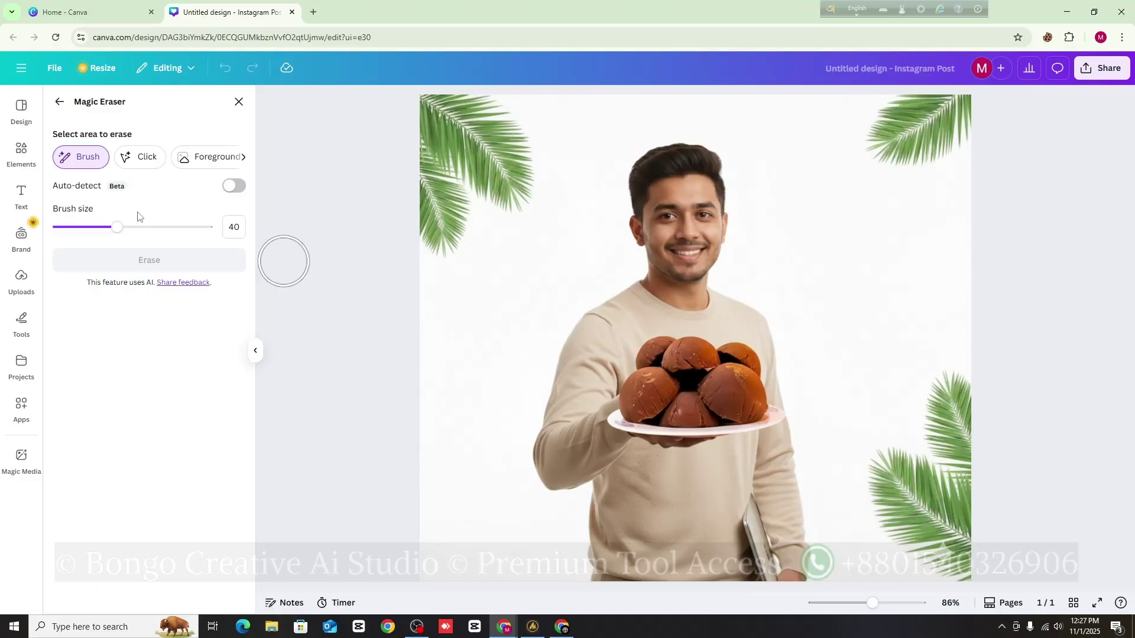
pyautogui.moveTo(117, 227); pyautogui.dragTo(72, 227)
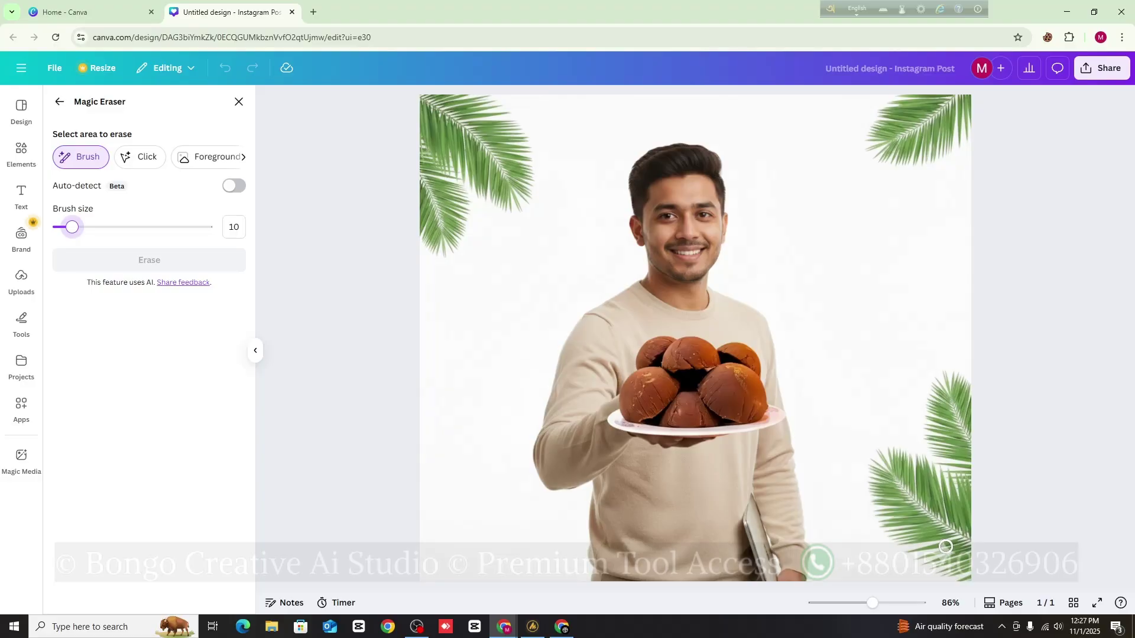
pyautogui.moveTo(944, 547)
pyautogui.mouseDown()
pyautogui.moveTo(935, 556)
pyautogui.moveTo(946, 552)
pyautogui.mouseUp()
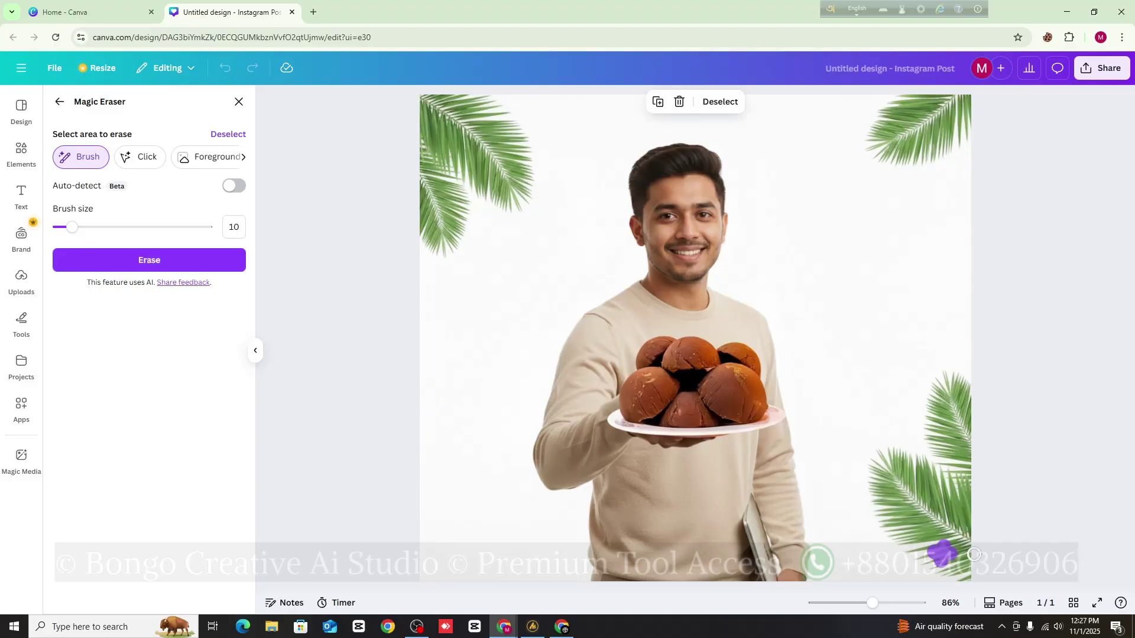
pyautogui.click(152, 259)
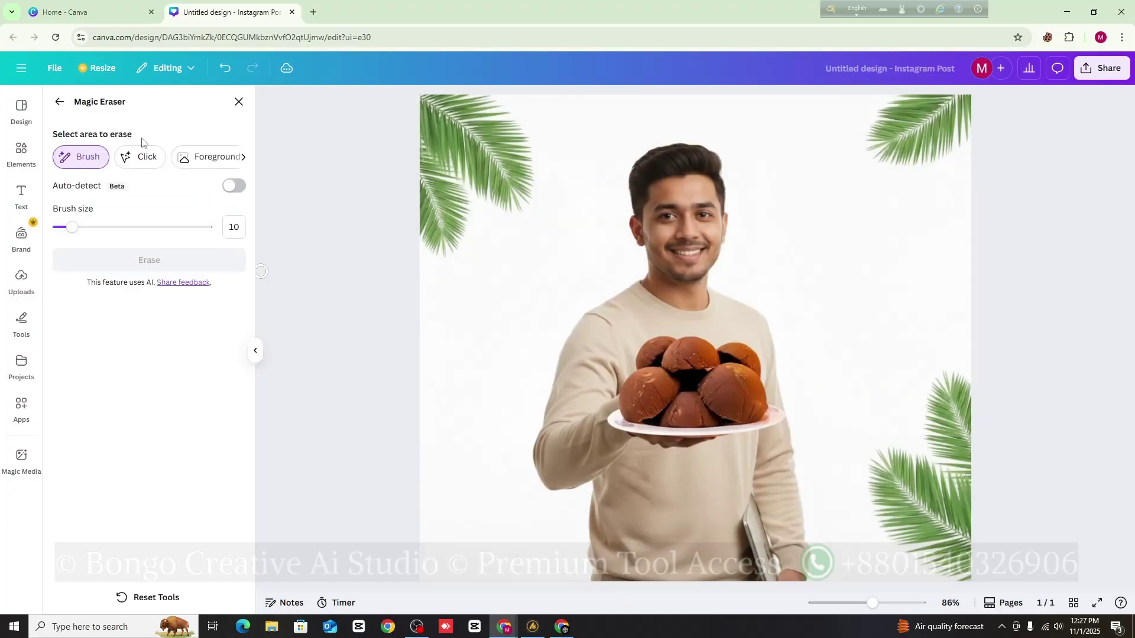
pyautogui.click(60, 102)
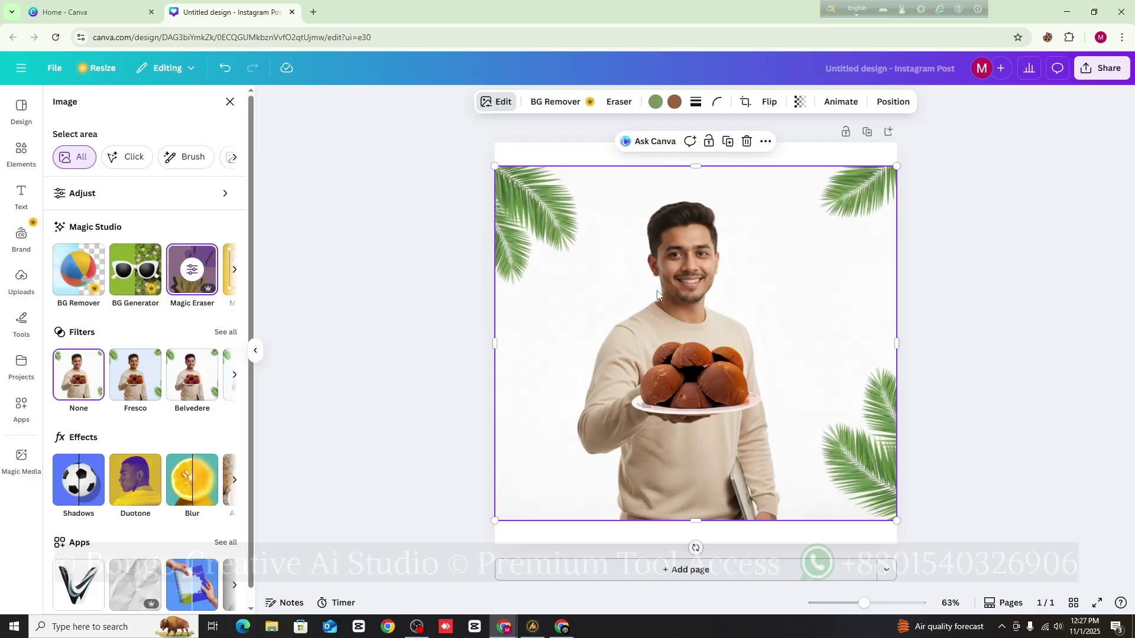
# Duplicate the photo, offset the copy slightly from the original and remove the copy's background
pyautogui.hotkey('ctrl', 'd')
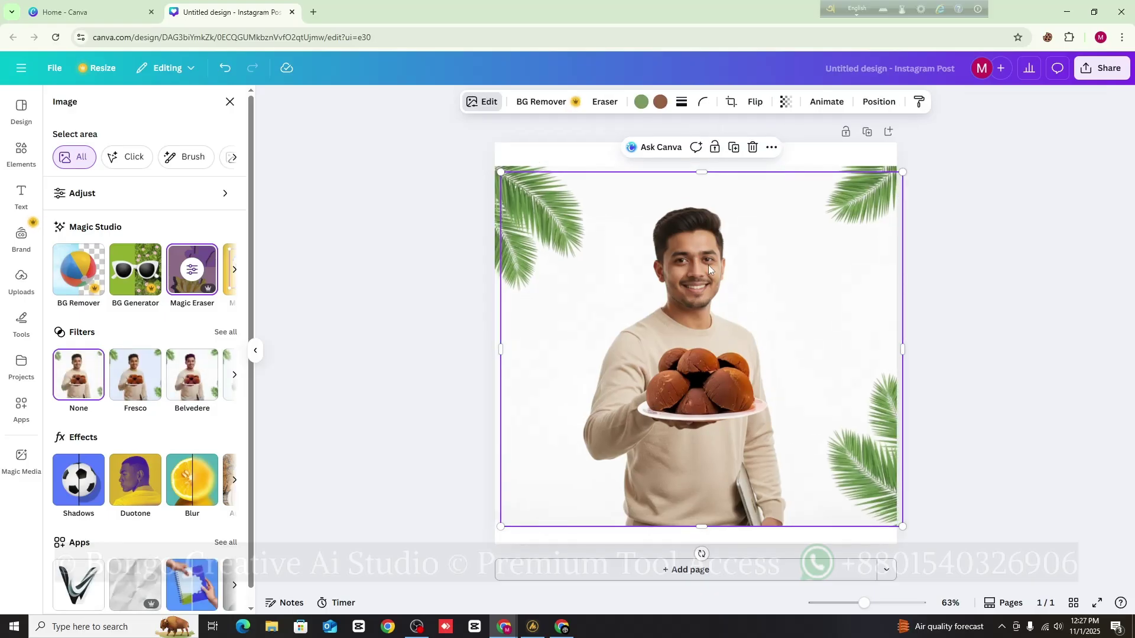
pyautogui.moveTo(708, 265); pyautogui.dragTo(717, 339)
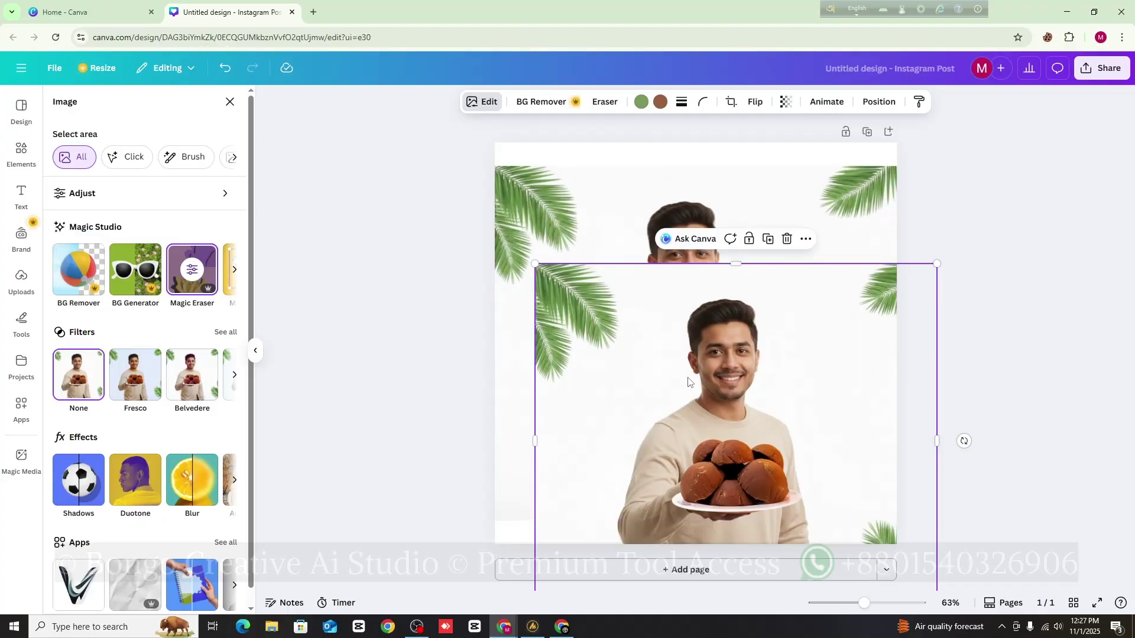
pyautogui.moveTo(690, 379); pyautogui.dragTo(678, 336)
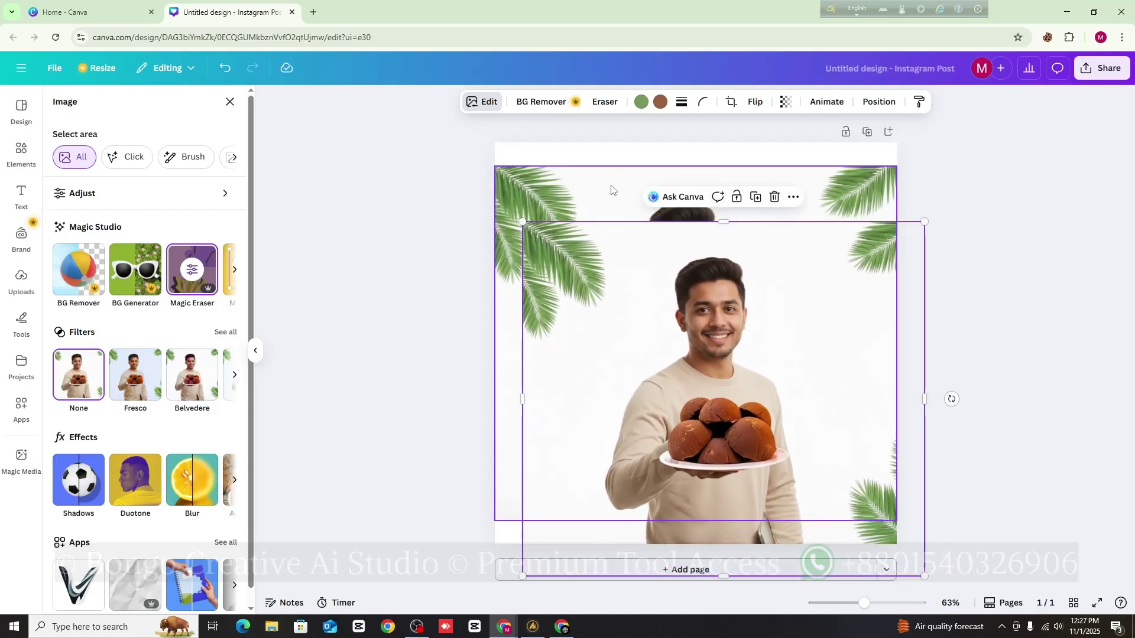
pyautogui.click(595, 184)
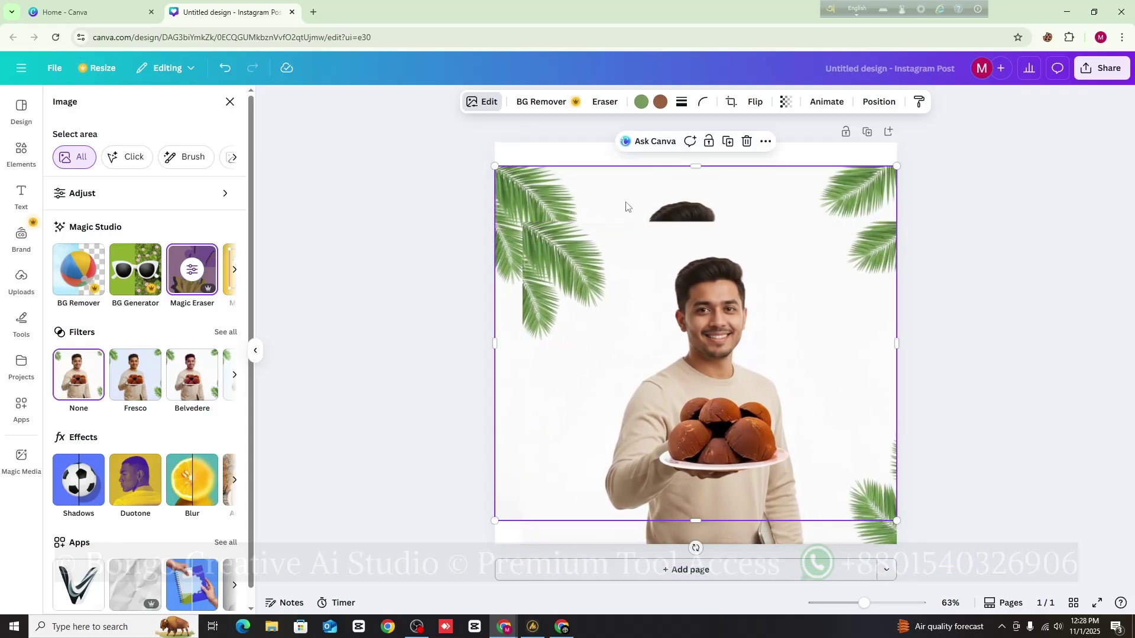
pyautogui.moveTo(627, 207); pyautogui.dragTo(684, 250)
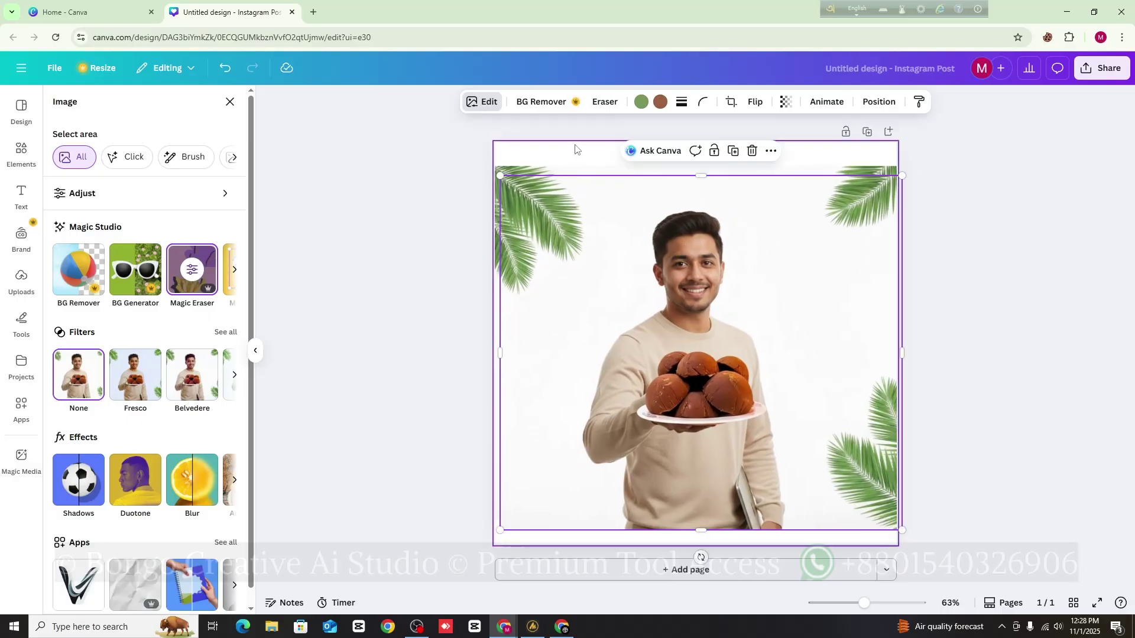
pyautogui.click(535, 106)
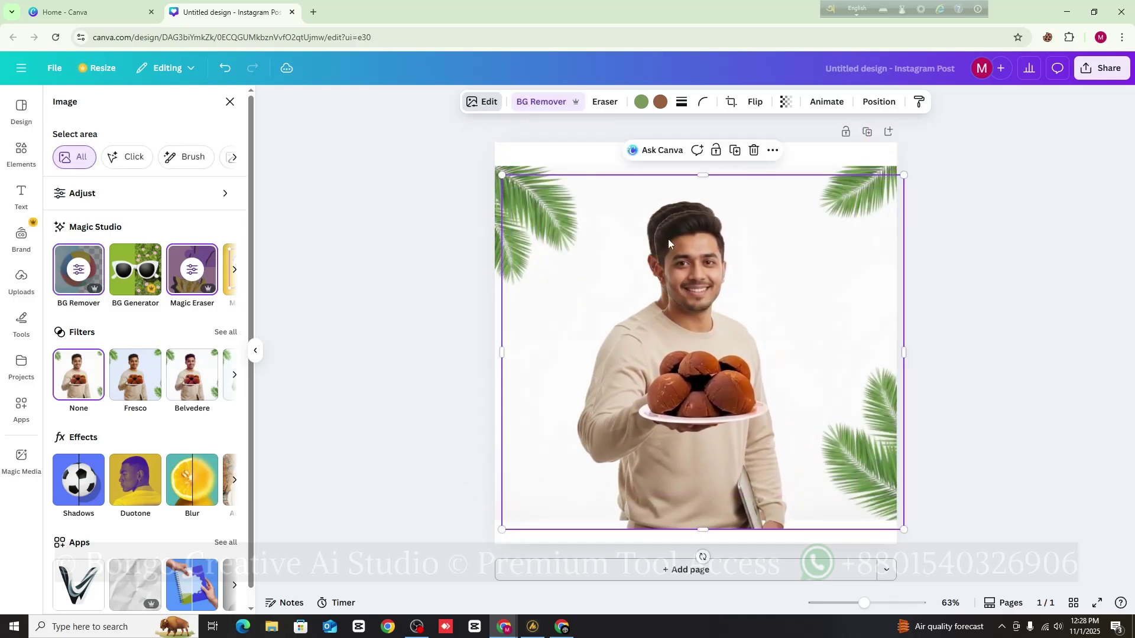
pyautogui.moveTo(674, 316); pyautogui.dragTo(673, 321)
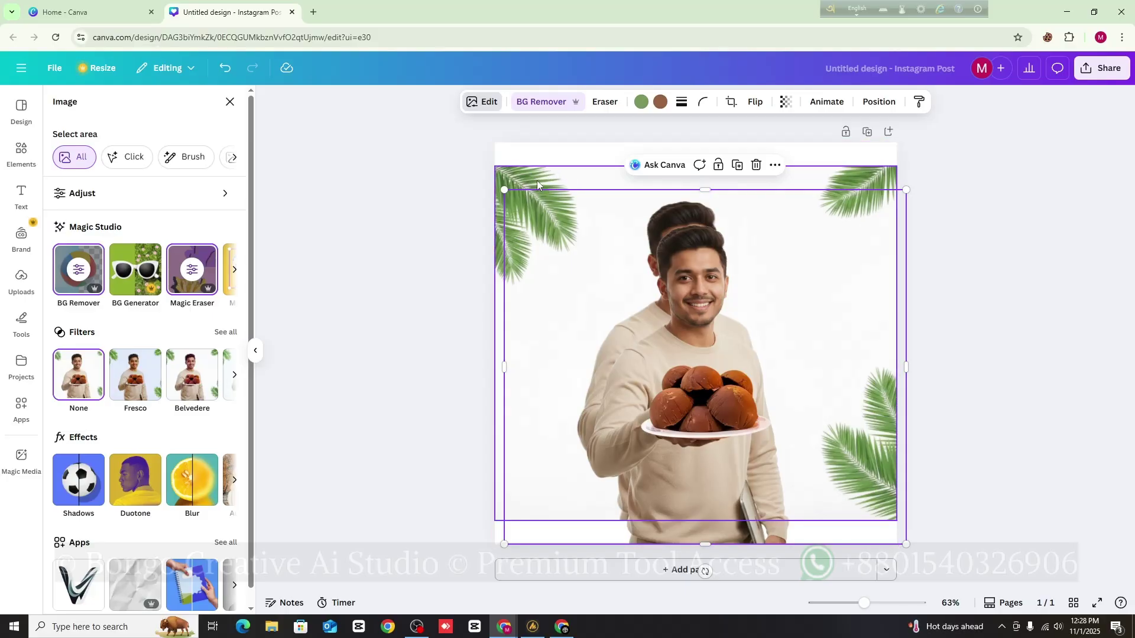
# Show the page's layers, select the background-free cutout and move it lower on the page
pyautogui.click(505, 171)
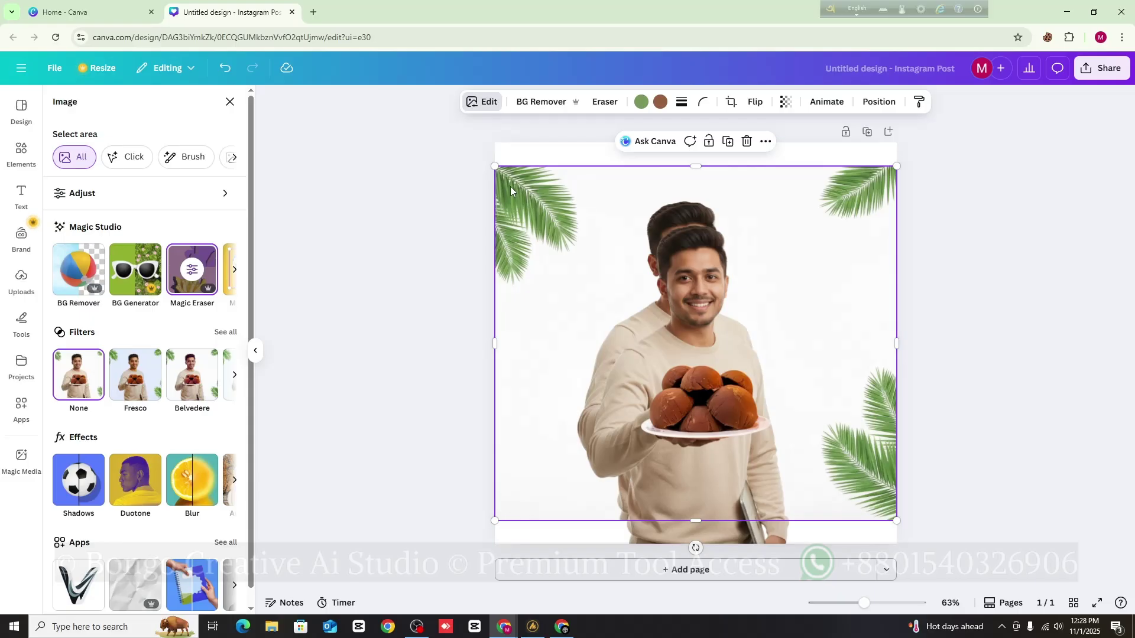
pyautogui.rightClick(510, 190)
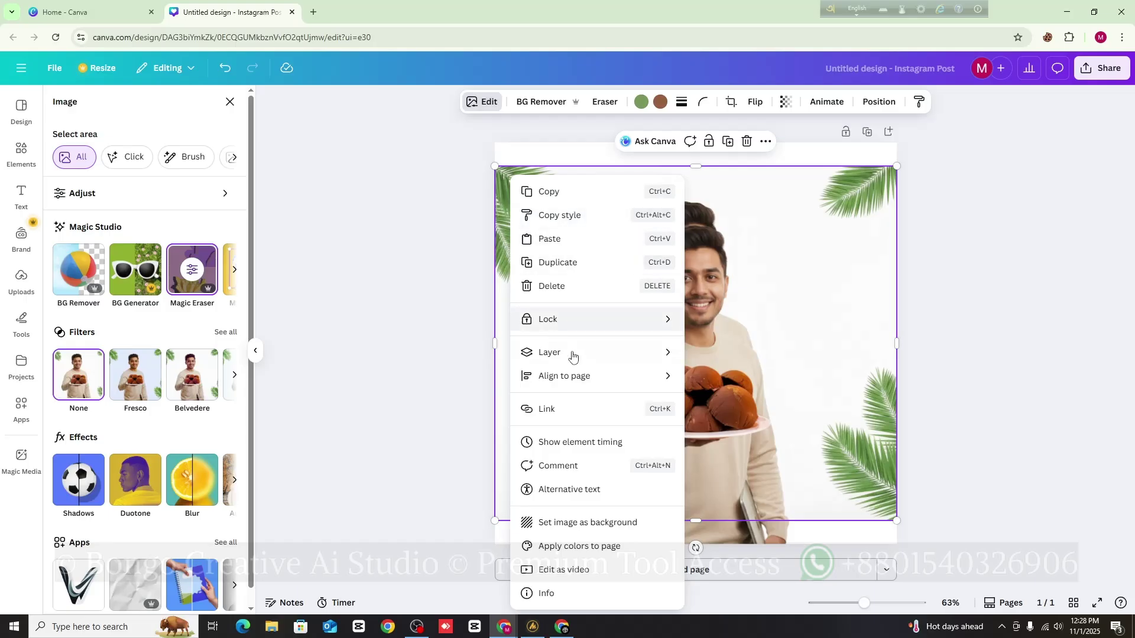
pyautogui.moveTo(572, 357)
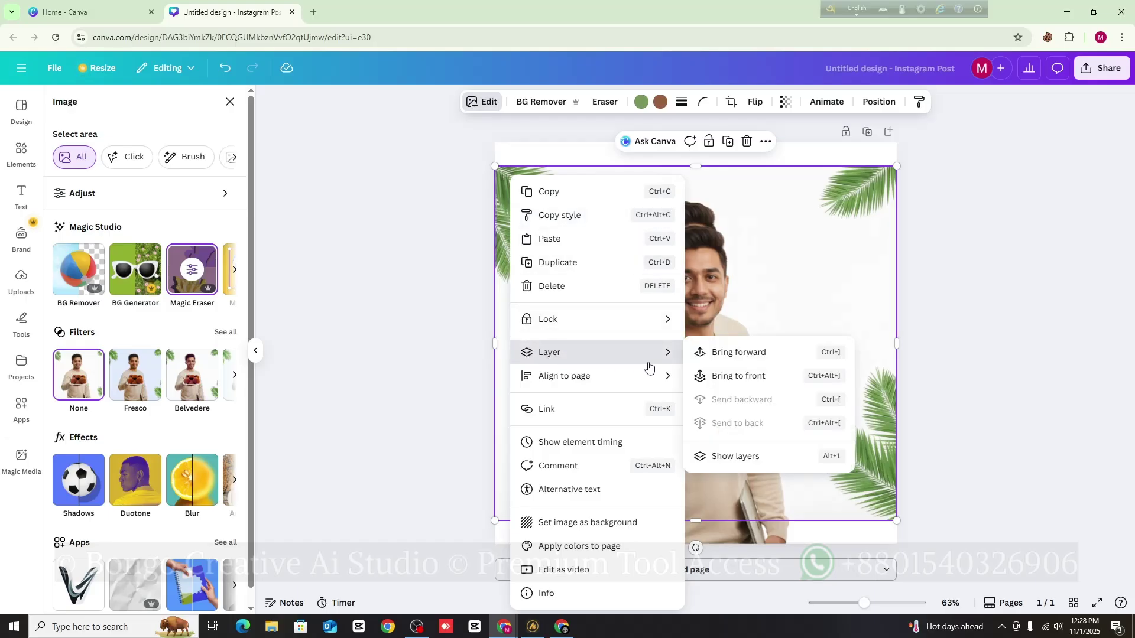
pyautogui.click(743, 466)
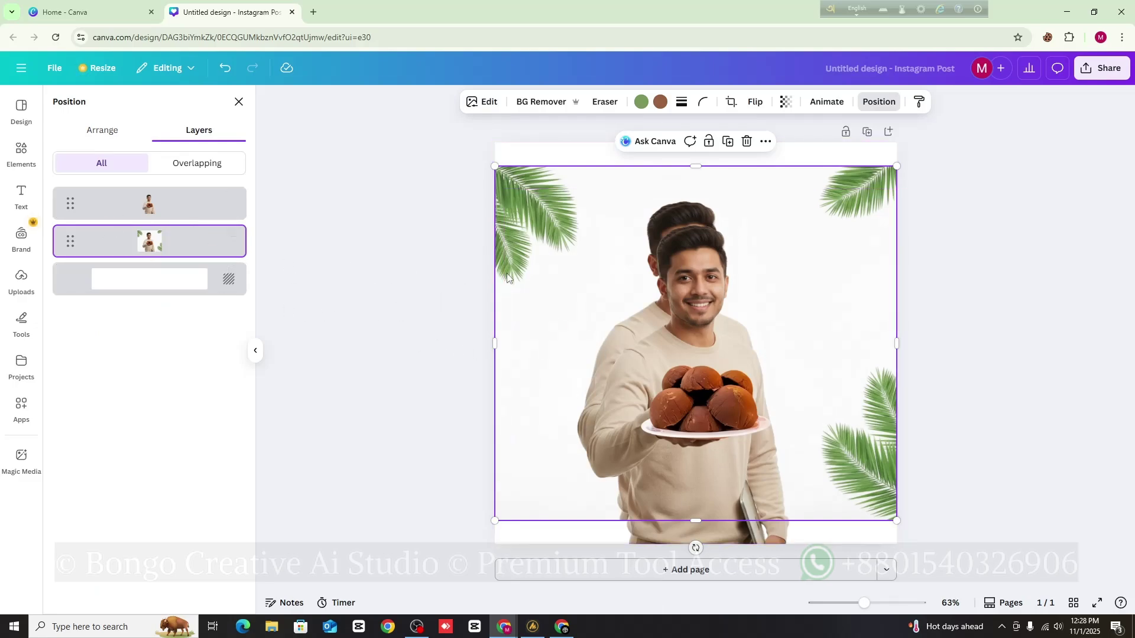
pyautogui.click(155, 210)
pyautogui.moveTo(693, 382); pyautogui.dragTo(717, 398)
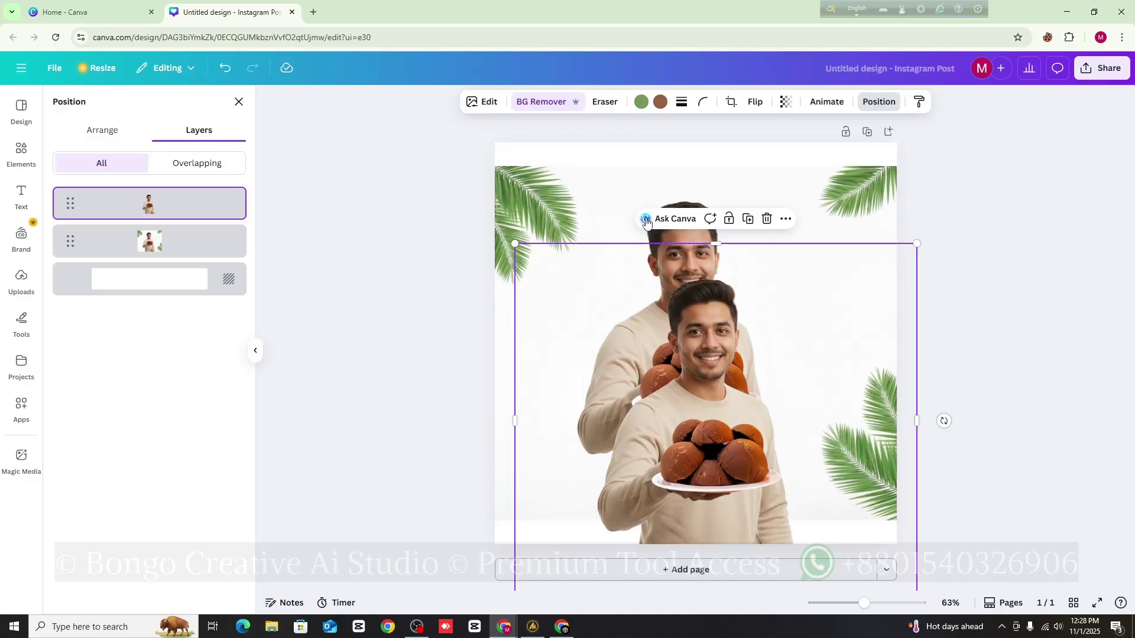
# Reorder the original photo's layer above the cutout and shift the photo slightly down and to the left
pyautogui.click(153, 245)
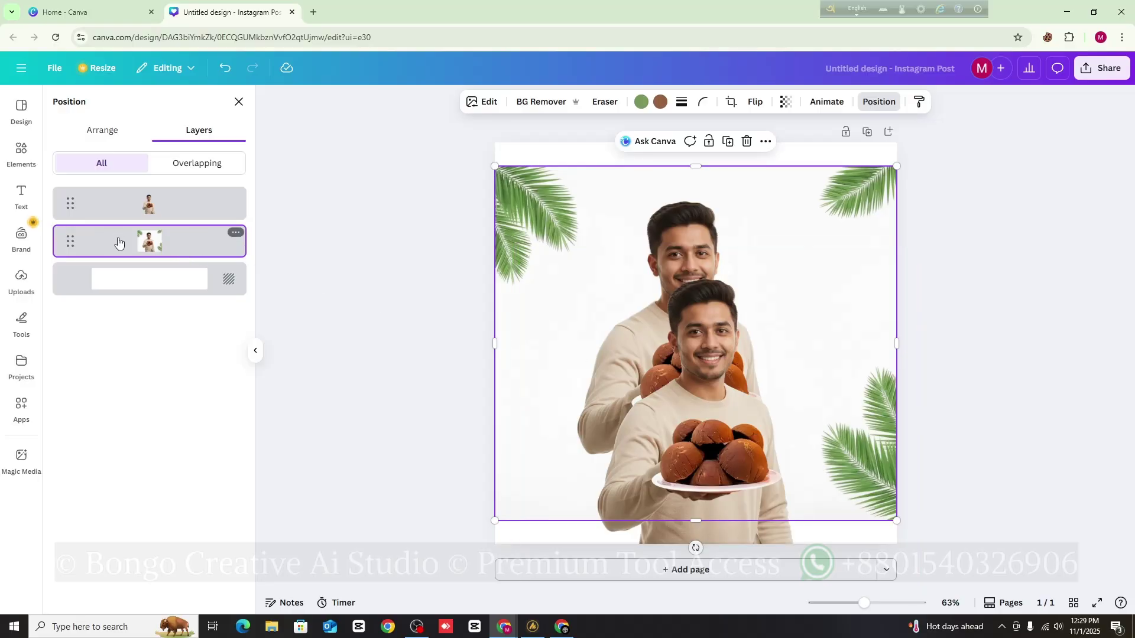
pyautogui.moveTo(155, 246); pyautogui.dragTo(152, 204)
pyautogui.moveTo(672, 272)
pyautogui.mouseDown()
pyautogui.moveTo(671, 308)
pyautogui.moveTo(661, 279)
pyautogui.mouseUp()
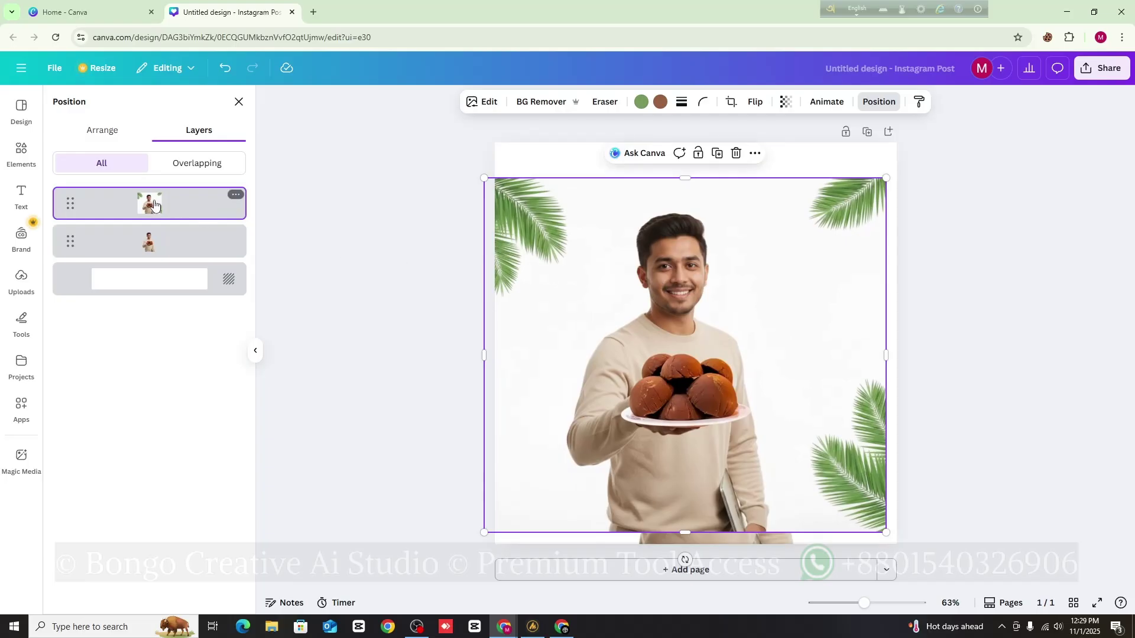
# Send the original photo's layer behind the cutout and align the photo with the page's top and side edges
pyautogui.moveTo(150, 204); pyautogui.dragTo(150, 243)
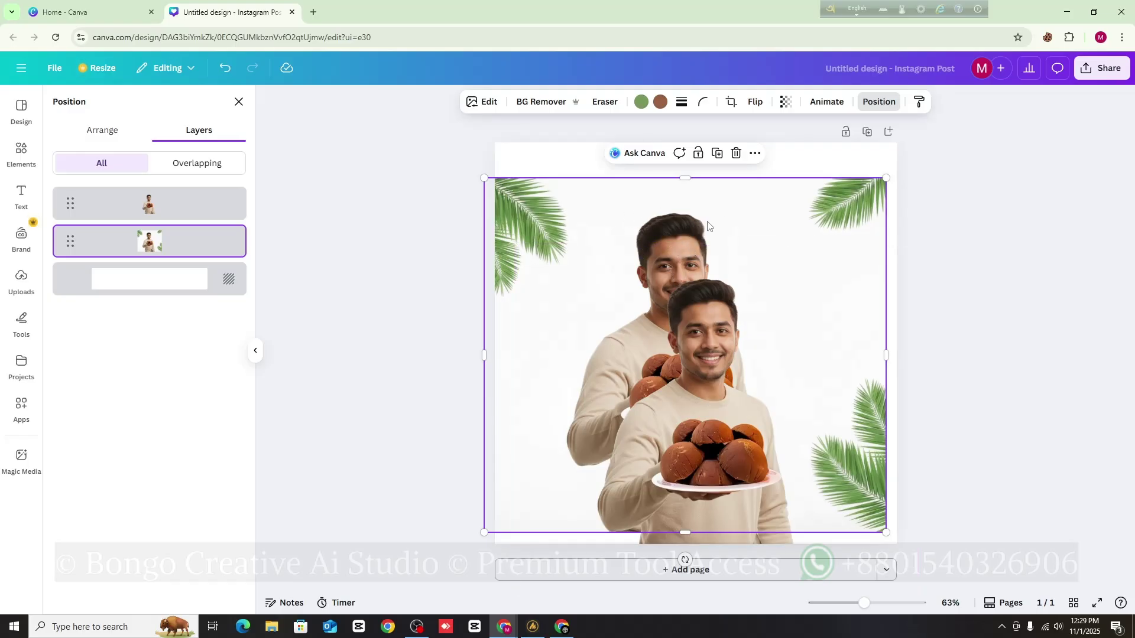
pyautogui.moveTo(720, 223); pyautogui.dragTo(726, 186)
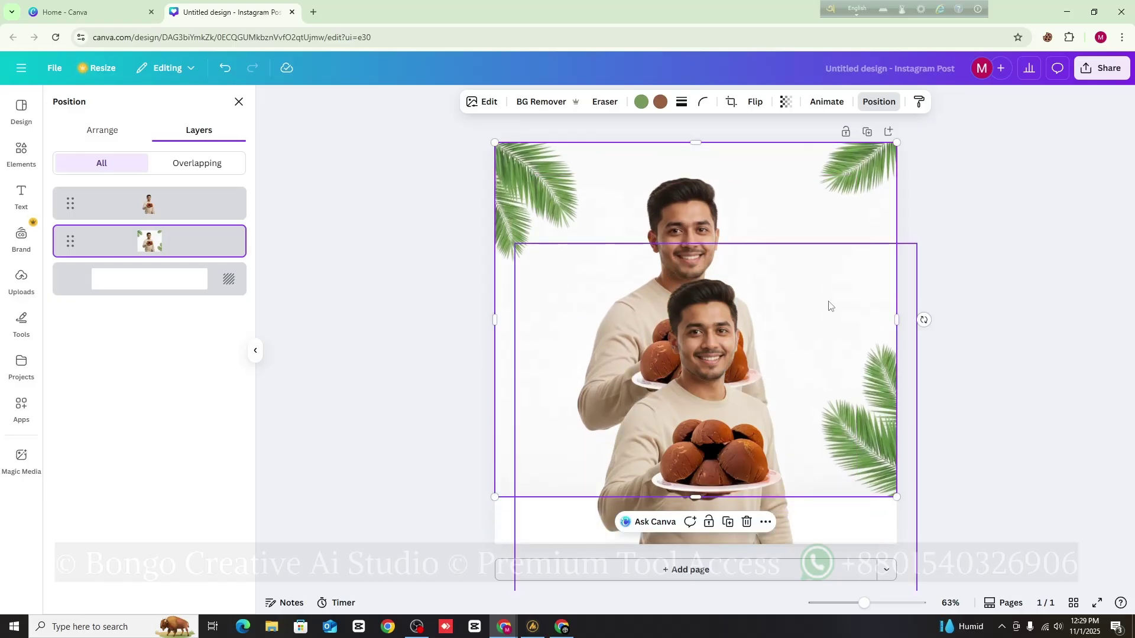
# Crop the original photo from its right and bottom sides so only the upper-left palm leaves remain
pyautogui.moveTo(896, 322); pyautogui.dragTo(583, 303)
pyautogui.moveTo(539, 497); pyautogui.dragTo(542, 269)
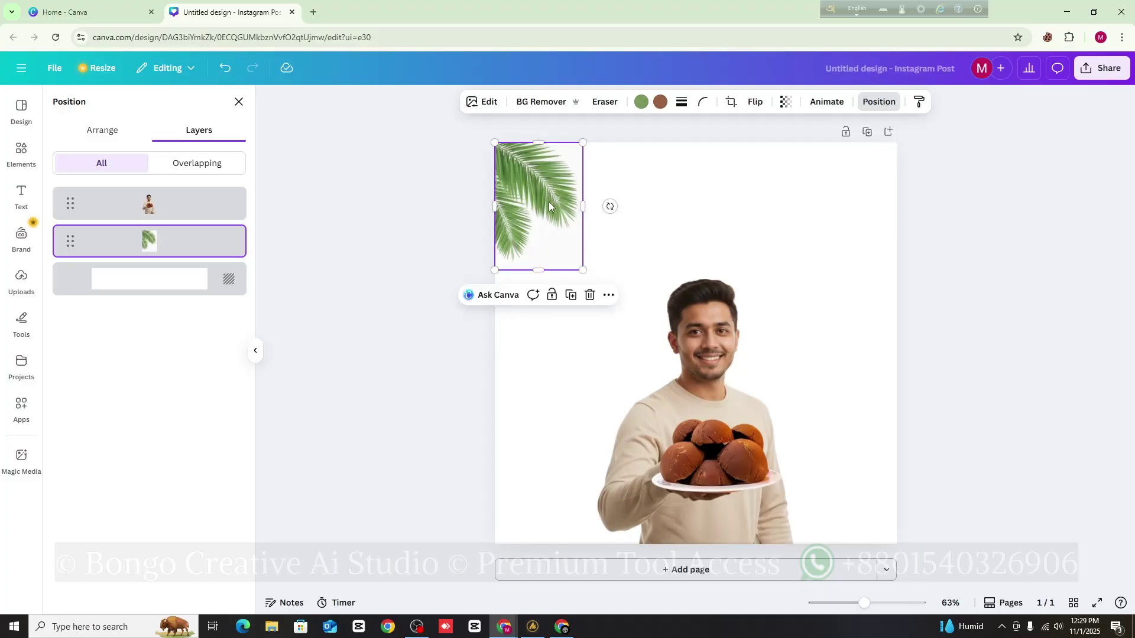
# Duplicate the cropped palm-leaf image and re-crop the copy to the palm leaf in the page's upper-right corner
pyautogui.hotkey('ctrl', 'd')
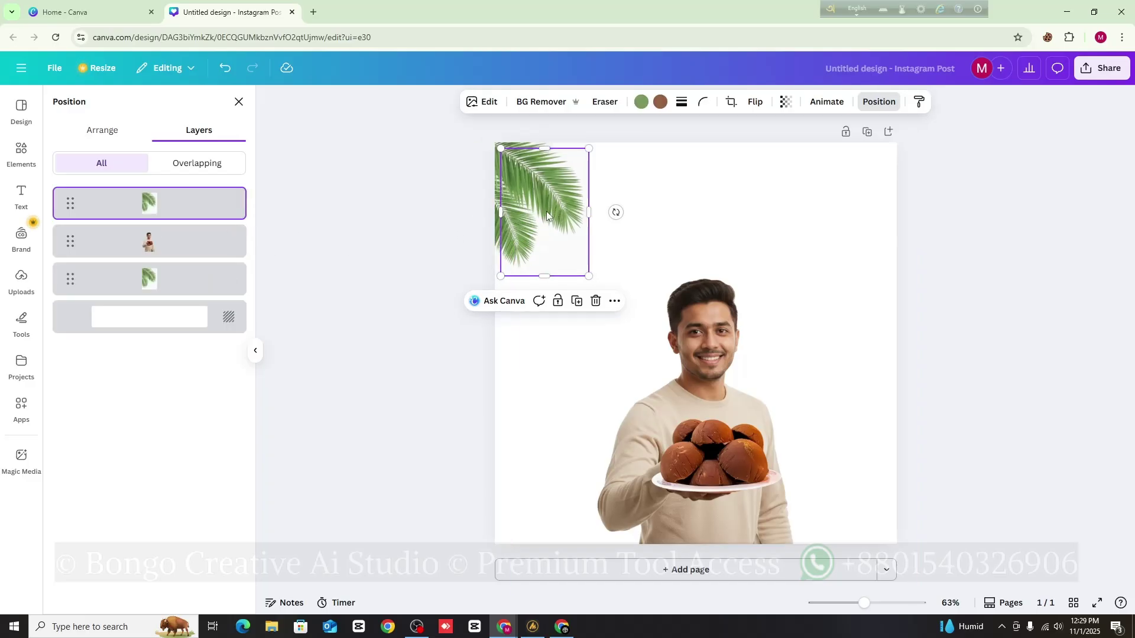
pyautogui.moveTo(556, 203); pyautogui.dragTo(897, 209)
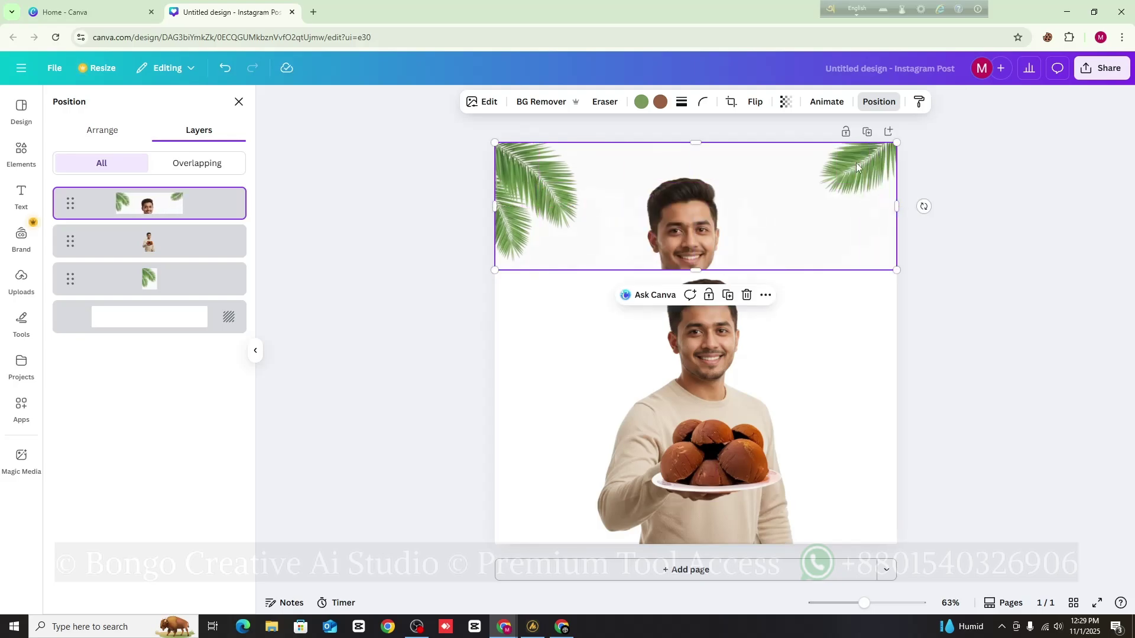
pyautogui.moveTo(496, 203); pyautogui.dragTo(811, 206)
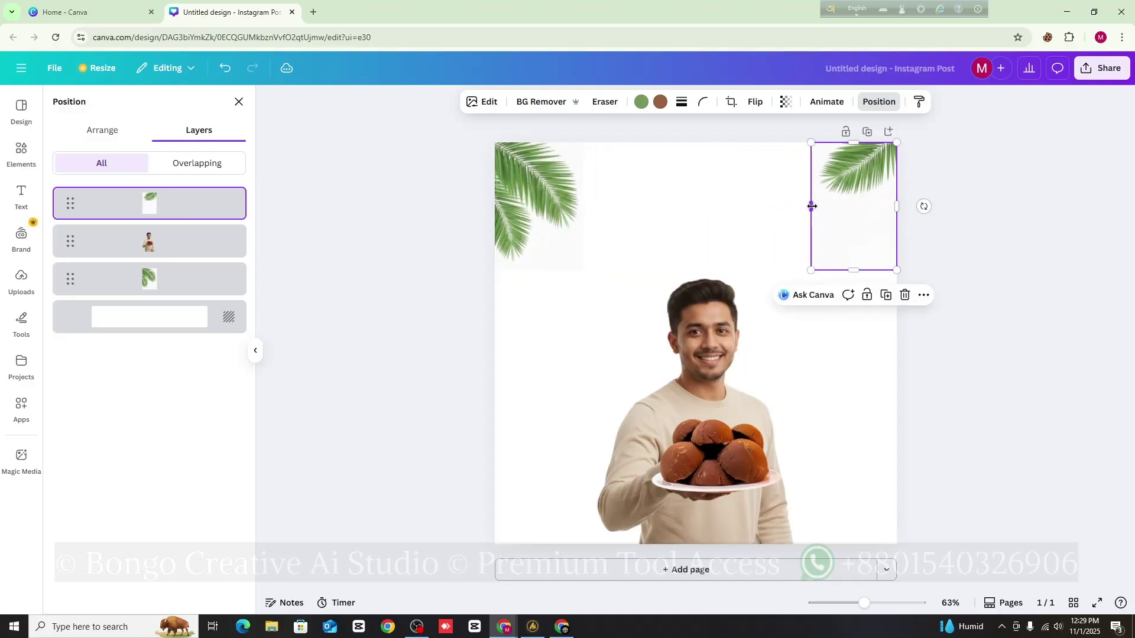
# Set the transparency of the upper-left palm-leaf image to 38
pyautogui.click(534, 197)
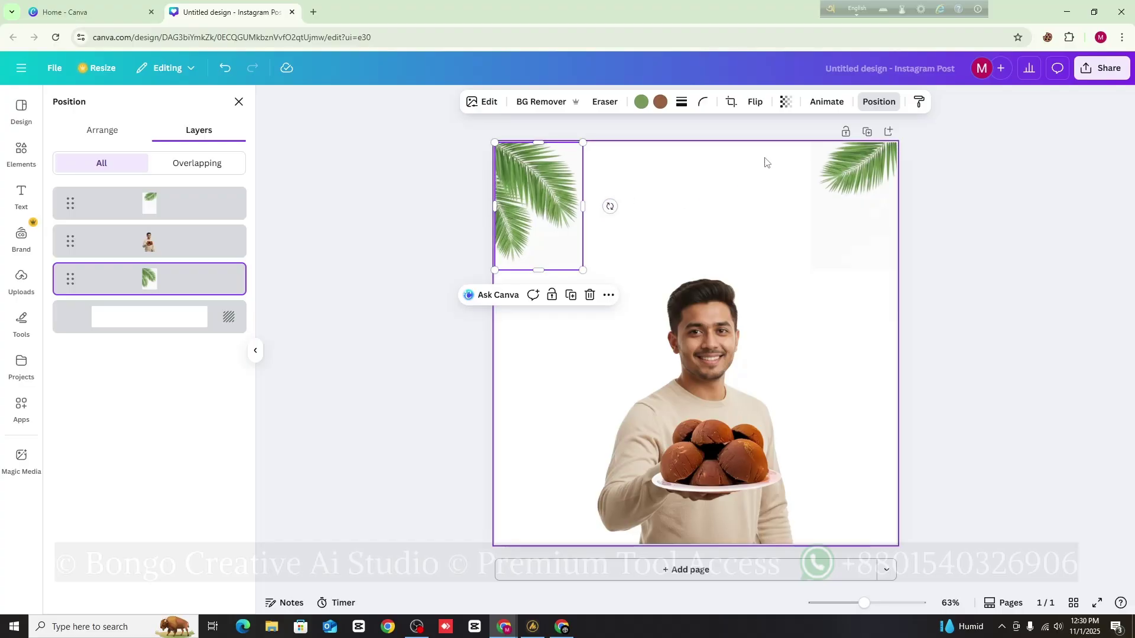
pyautogui.click(786, 103)
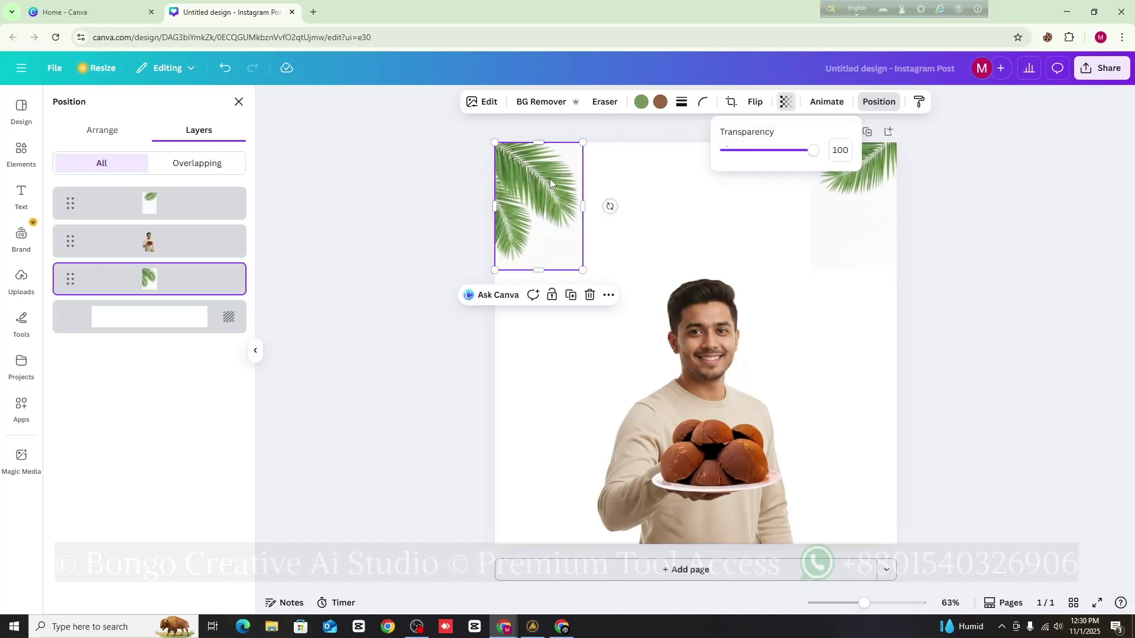
pyautogui.click(747, 151)
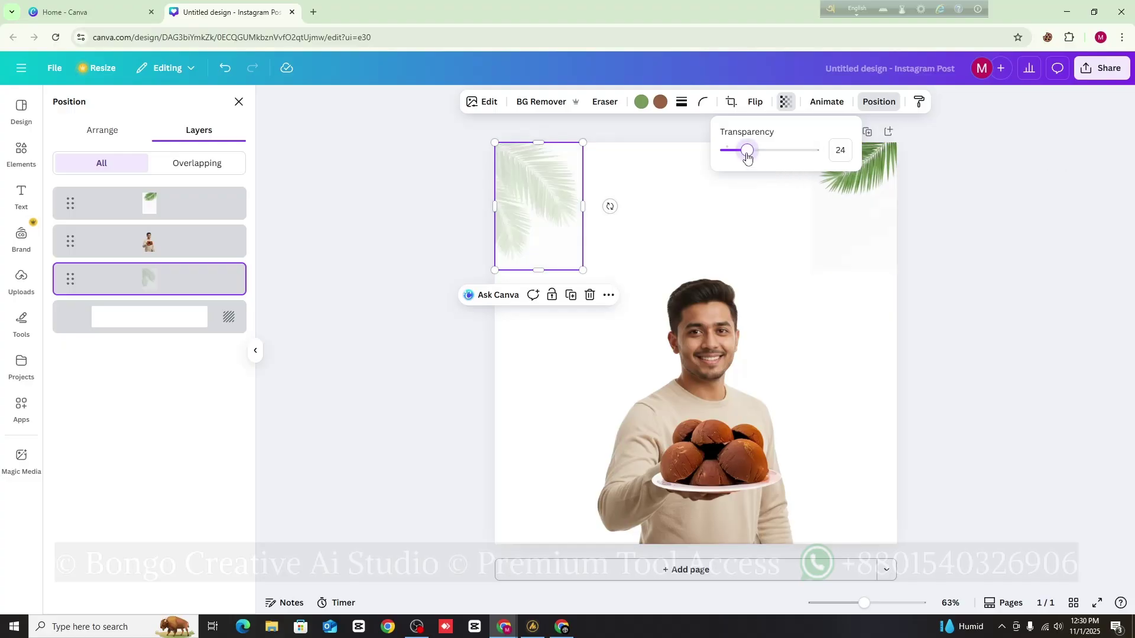
pyautogui.moveTo(747, 156); pyautogui.dragTo(760, 160)
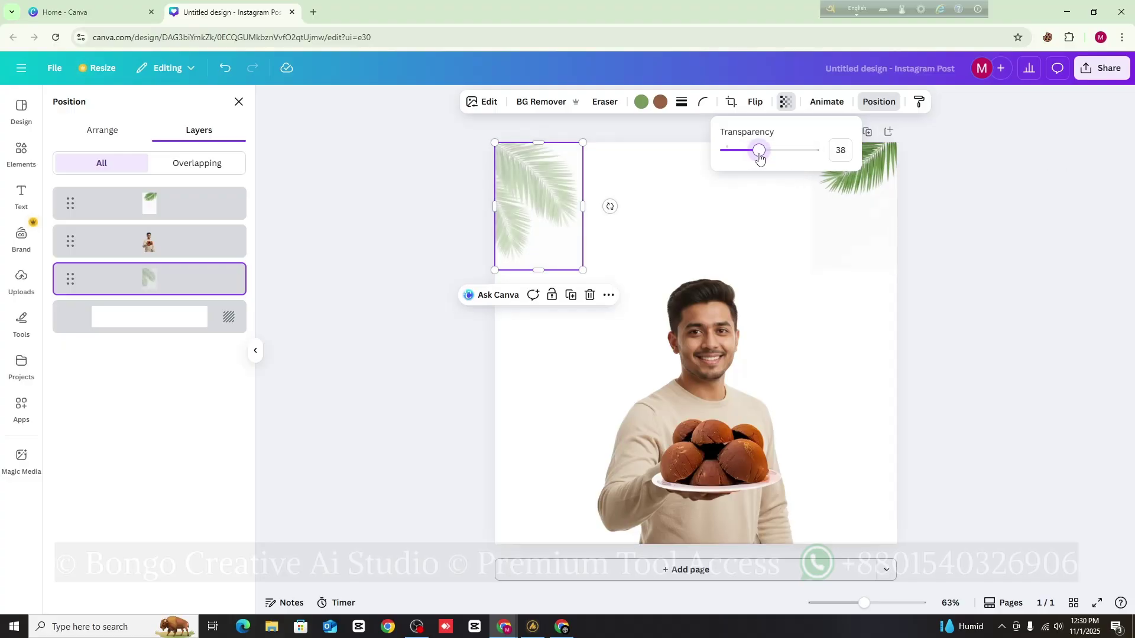
# Copy the upper-left leaf image's style and apply it to the upper-right leaf image
pyautogui.rightClick(547, 191)
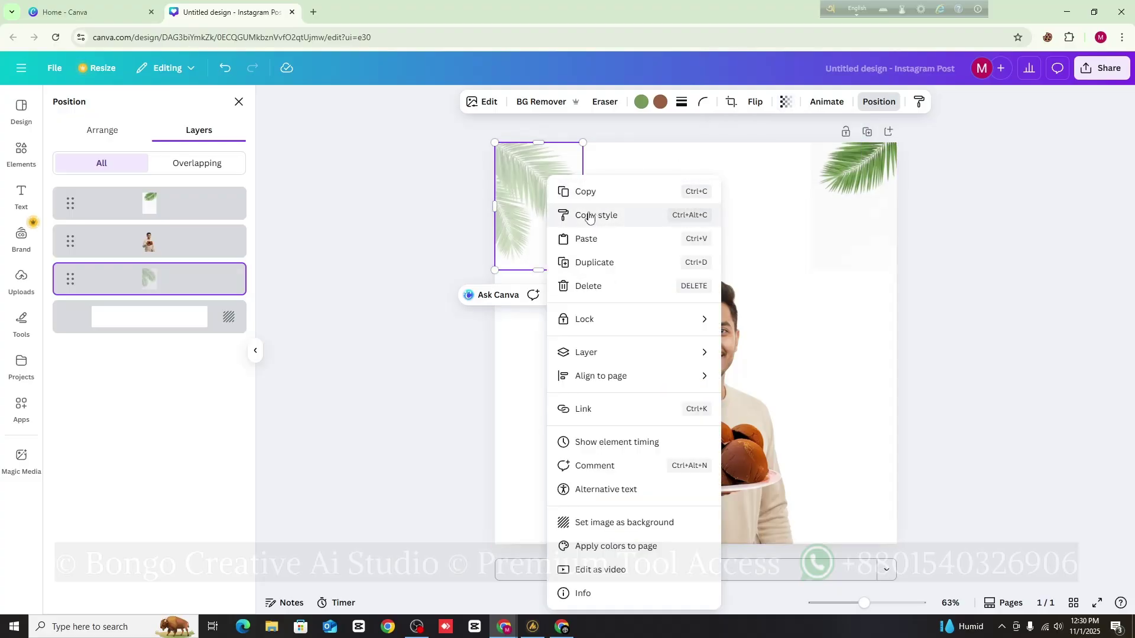
pyautogui.click(589, 217)
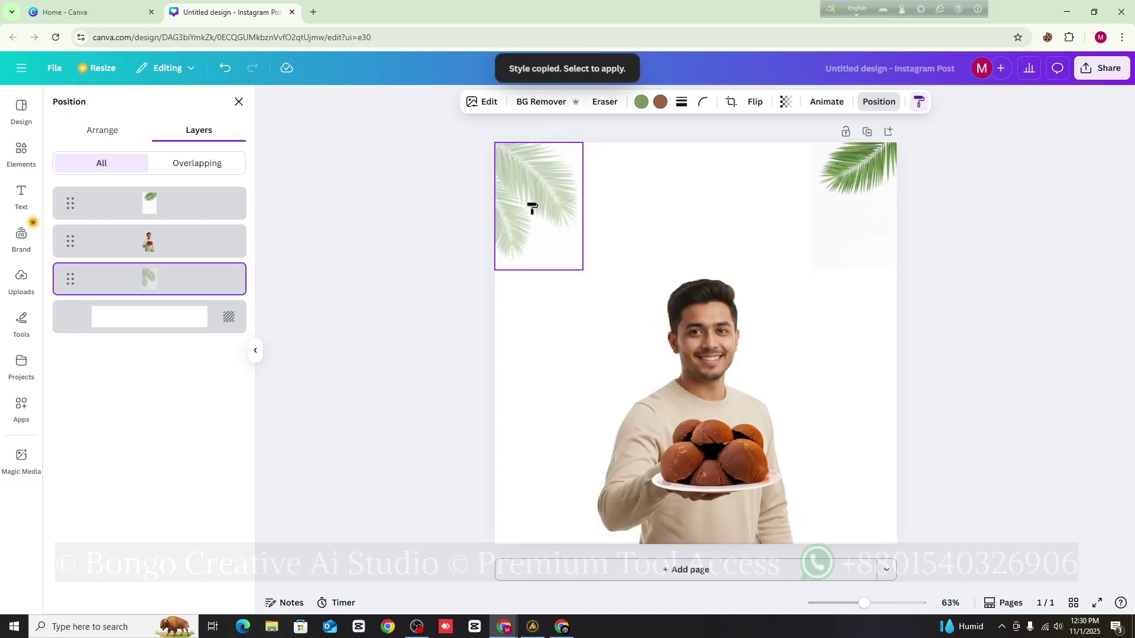
pyautogui.click(846, 185)
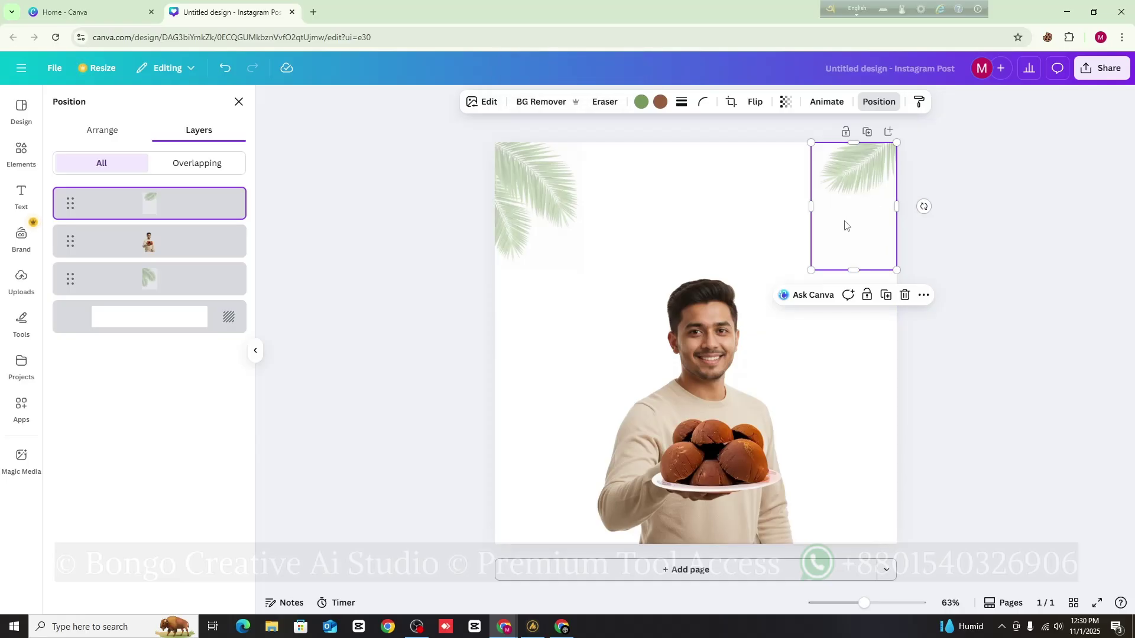
# Duplicate the upper-right leaf image, align the copy over it and re-crop the copy to the lower-right palm leaves
pyautogui.hotkey('ctrl', 'd')
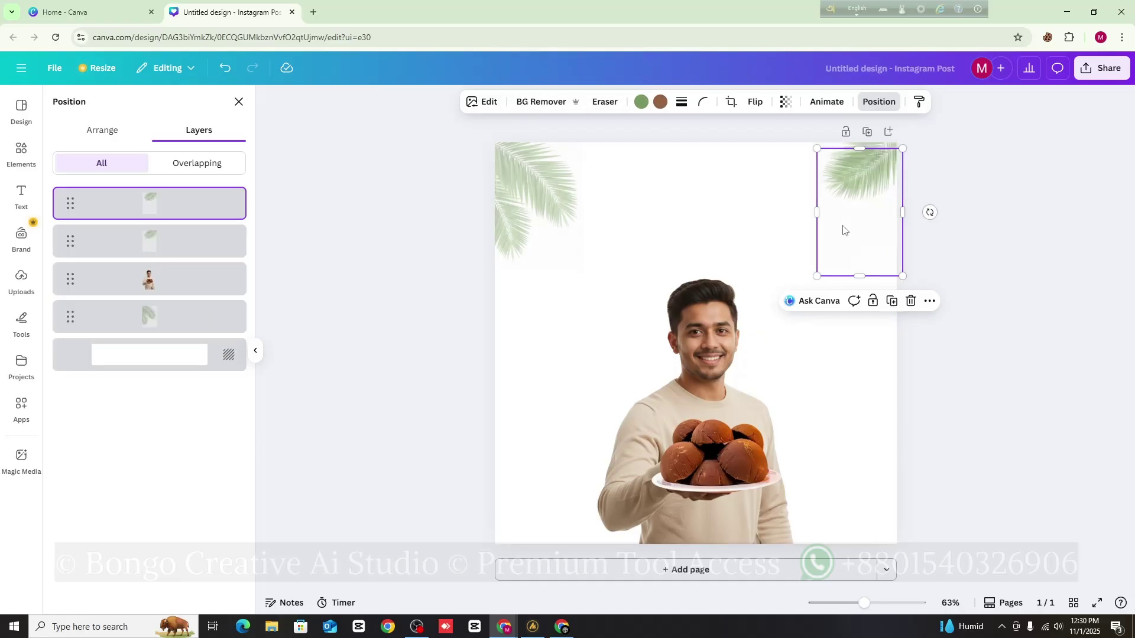
pyautogui.moveTo(859, 174); pyautogui.dragTo(853, 168)
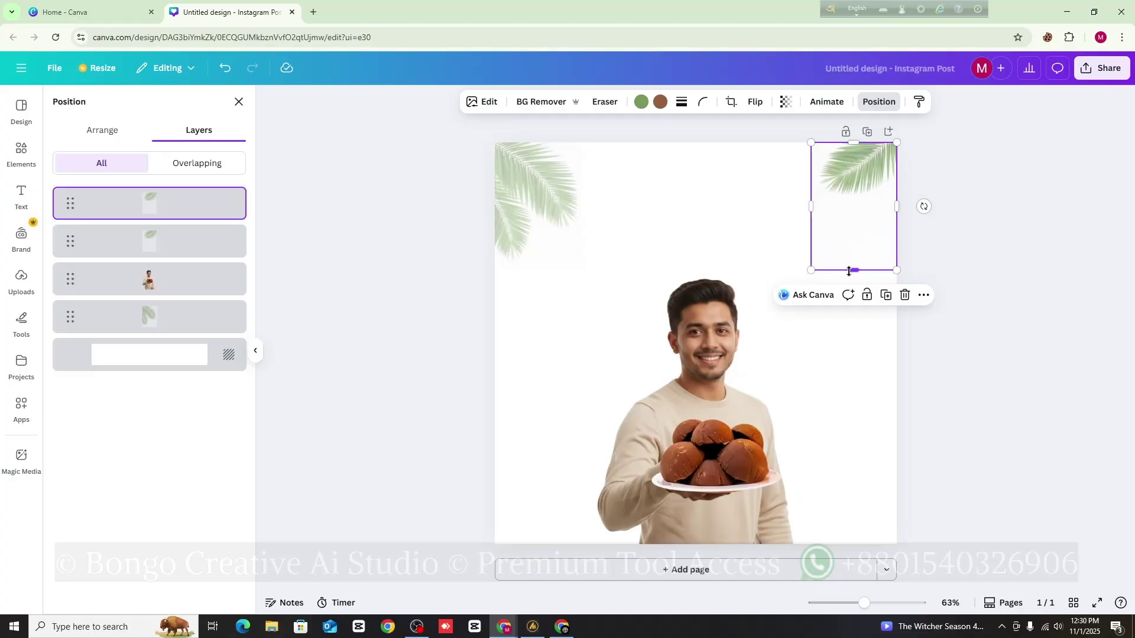
pyautogui.moveTo(850, 271); pyautogui.dragTo(852, 543)
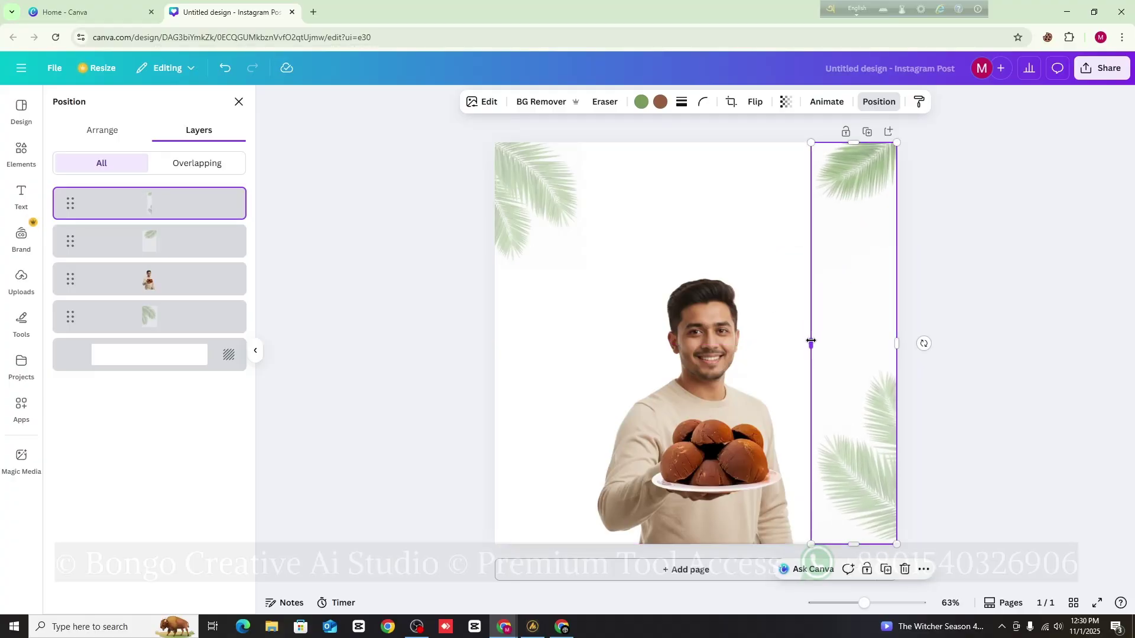
pyautogui.moveTo(811, 341)
pyautogui.mouseDown()
pyautogui.moveTo(491, 325)
pyautogui.moveTo(803, 332)
pyautogui.mouseUp()
pyautogui.moveTo(852, 140); pyautogui.dragTo(856, 362)
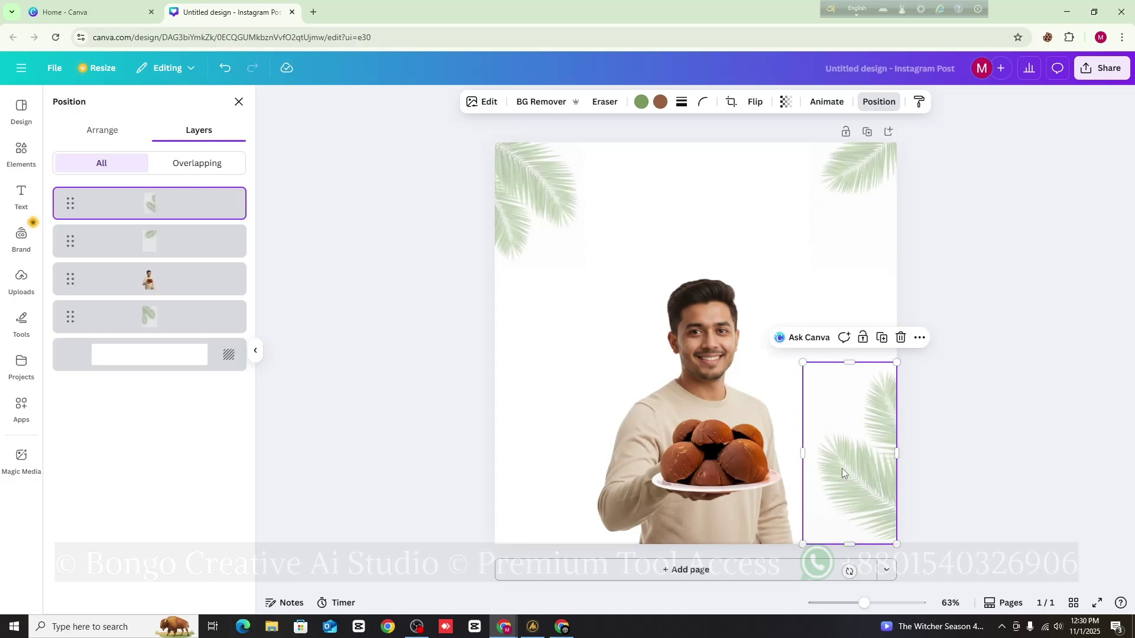
# Duplicate the lower-right leaf image, place the copy in the page's lower-left corner and flip it horizontally
pyautogui.hotkey('ctrl', 'd')
pyautogui.moveTo(848, 476); pyautogui.dragTo(541, 470)
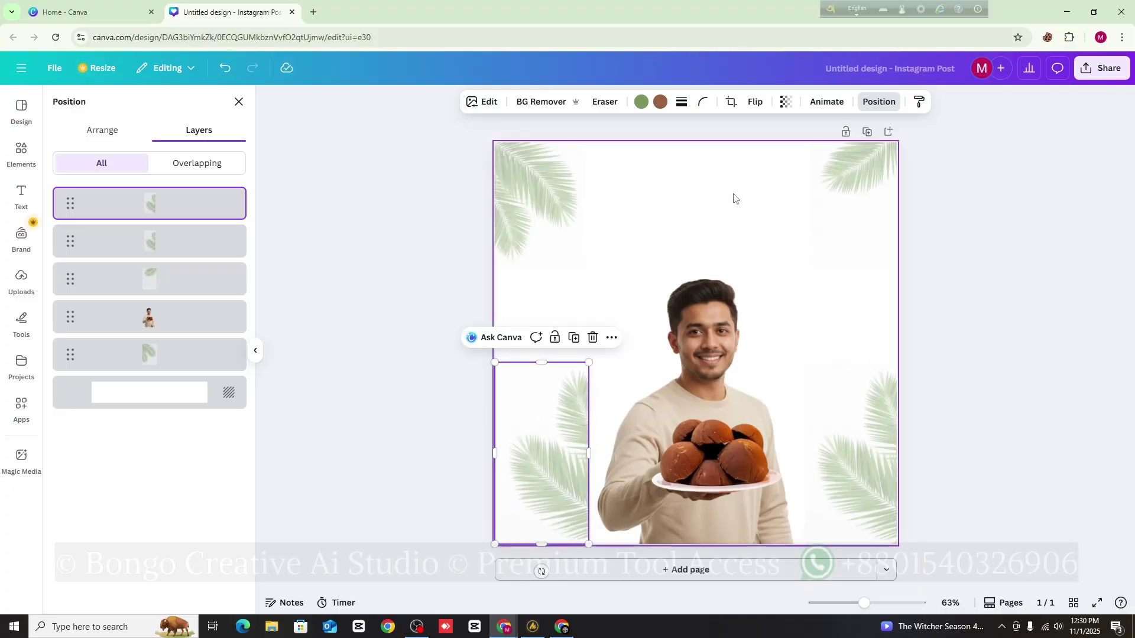
pyautogui.click(755, 110)
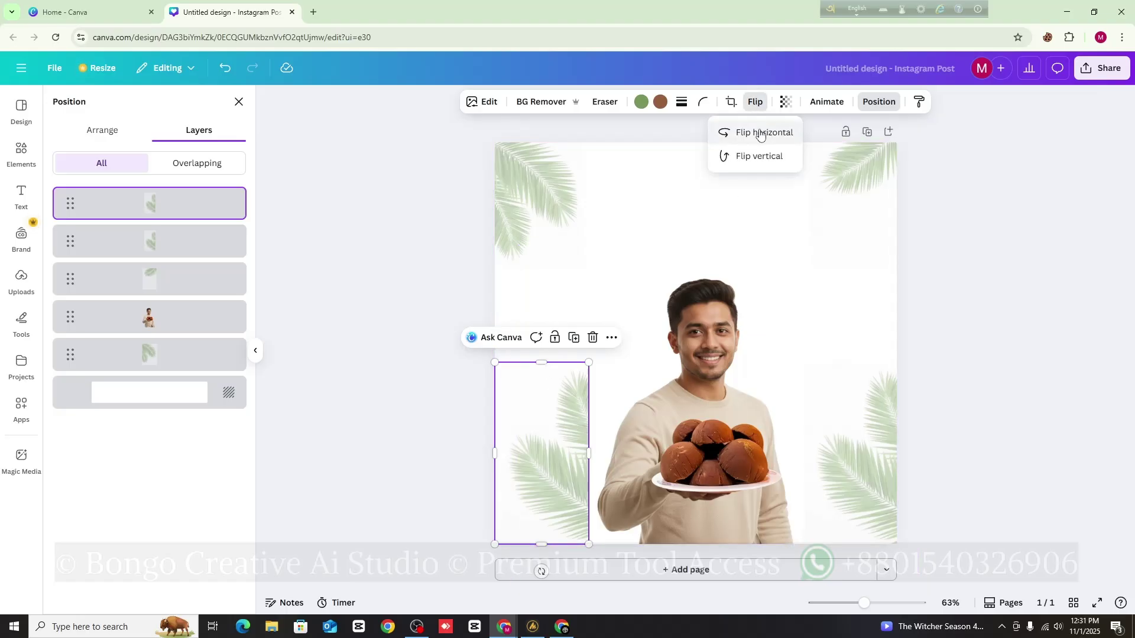
pyautogui.click(768, 134)
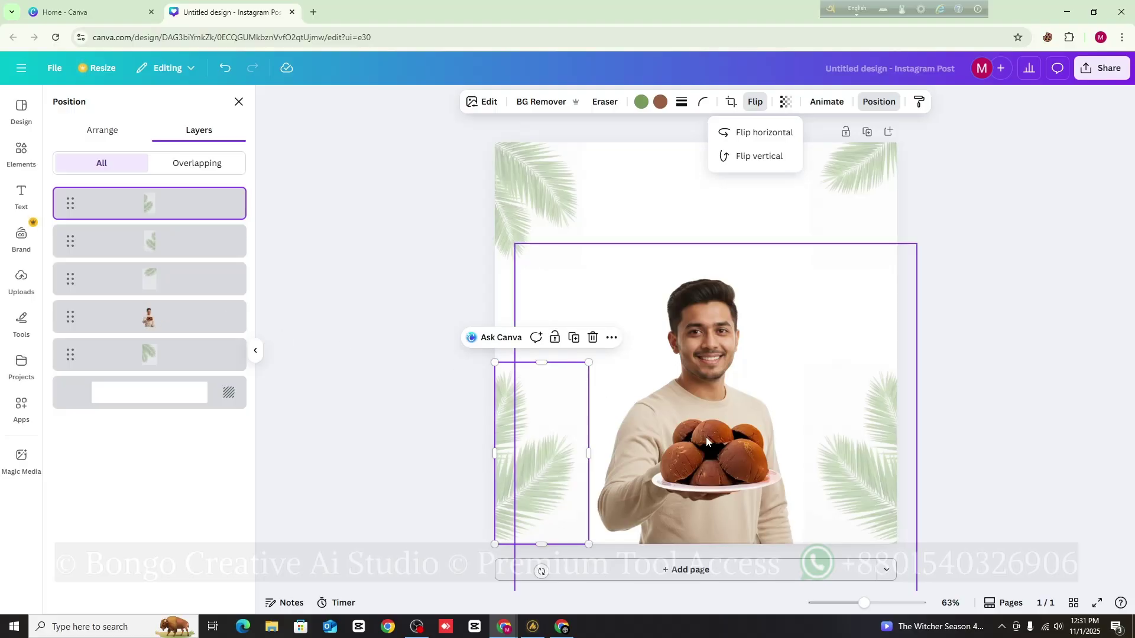
# Bring the man's cutout to the front of the layer order and move it up to the page's bottom edge
pyautogui.moveTo(145, 322); pyautogui.dragTo(148, 195)
pyautogui.moveTo(695, 369); pyautogui.dragTo(704, 295)
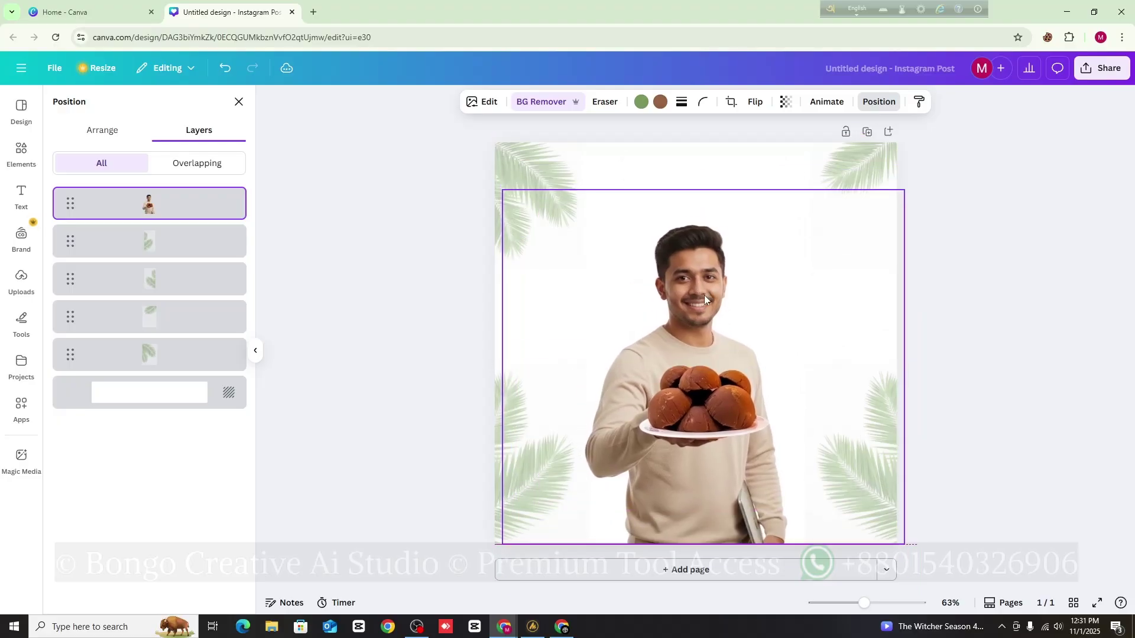
pyautogui.click(161, 244)
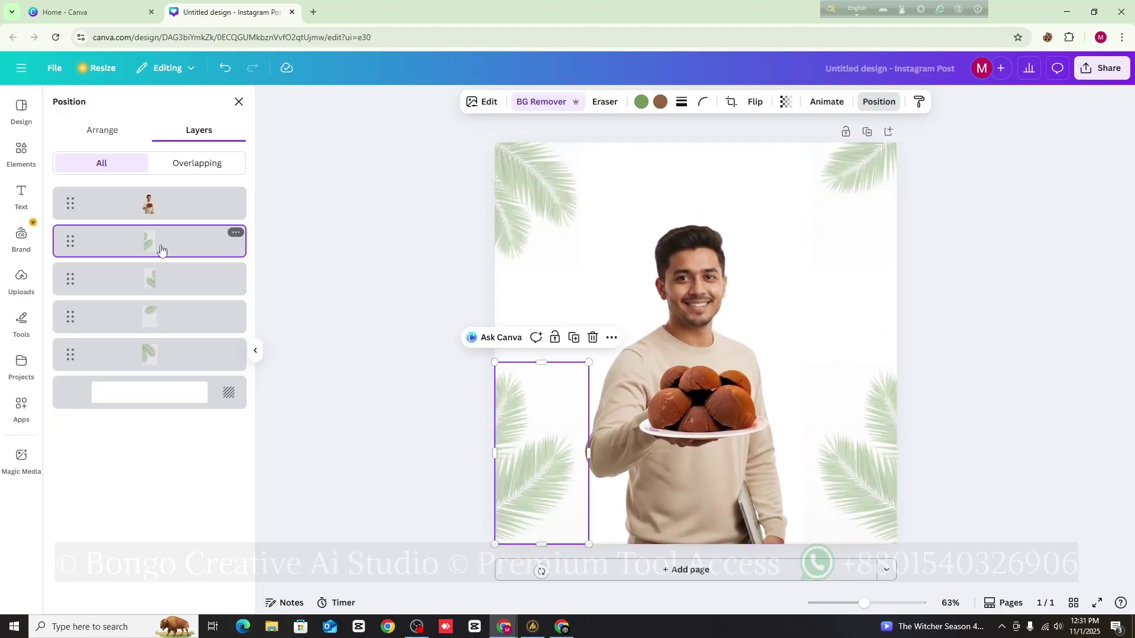
pyautogui.click(161, 282)
pyautogui.click(169, 325)
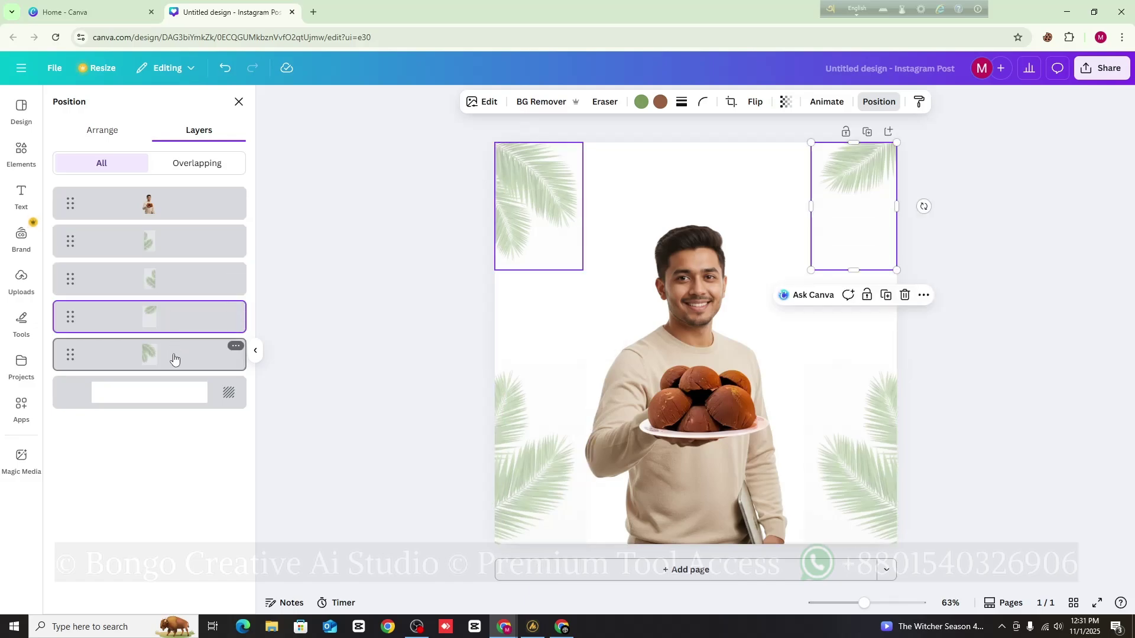
pyautogui.click(172, 355)
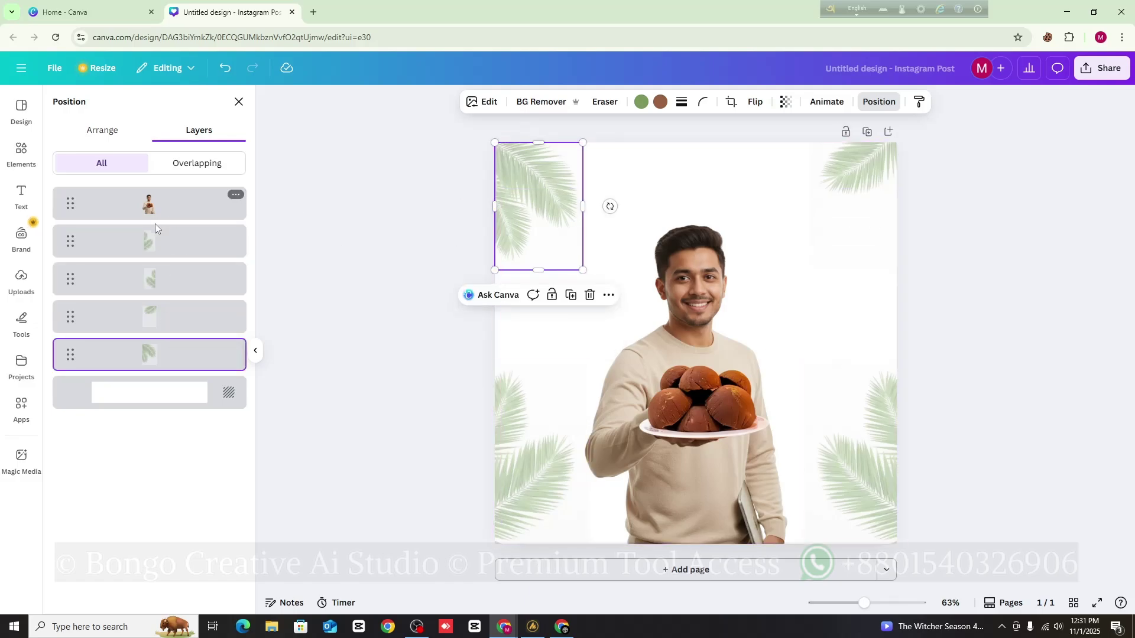
pyautogui.click(165, 241)
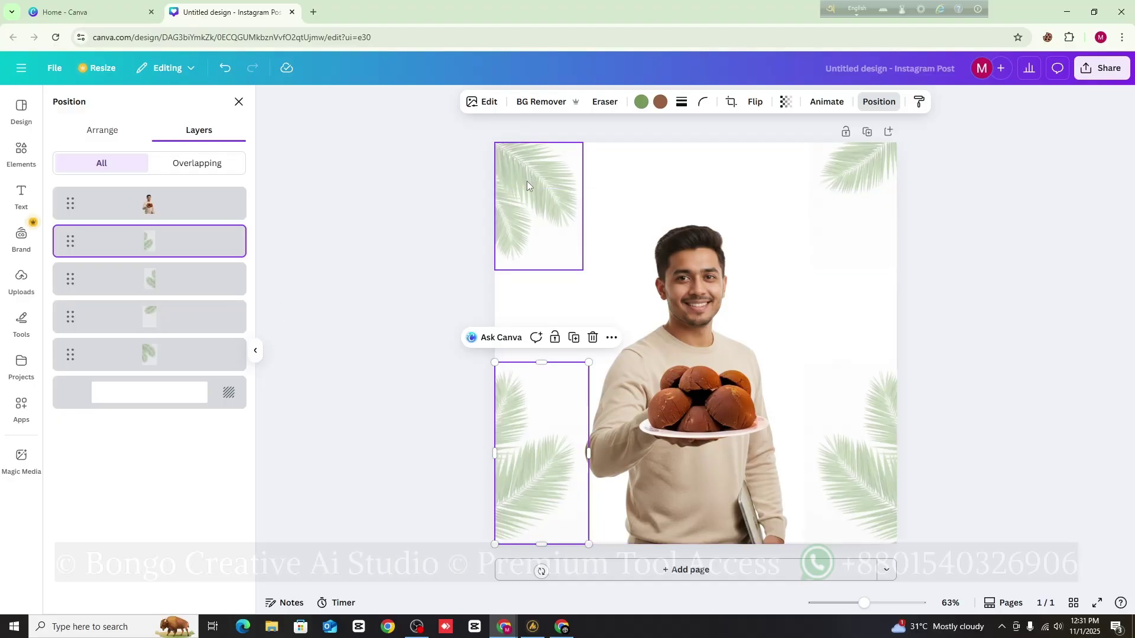
pyautogui.moveTo(524, 189); pyautogui.dragTo(525, 161)
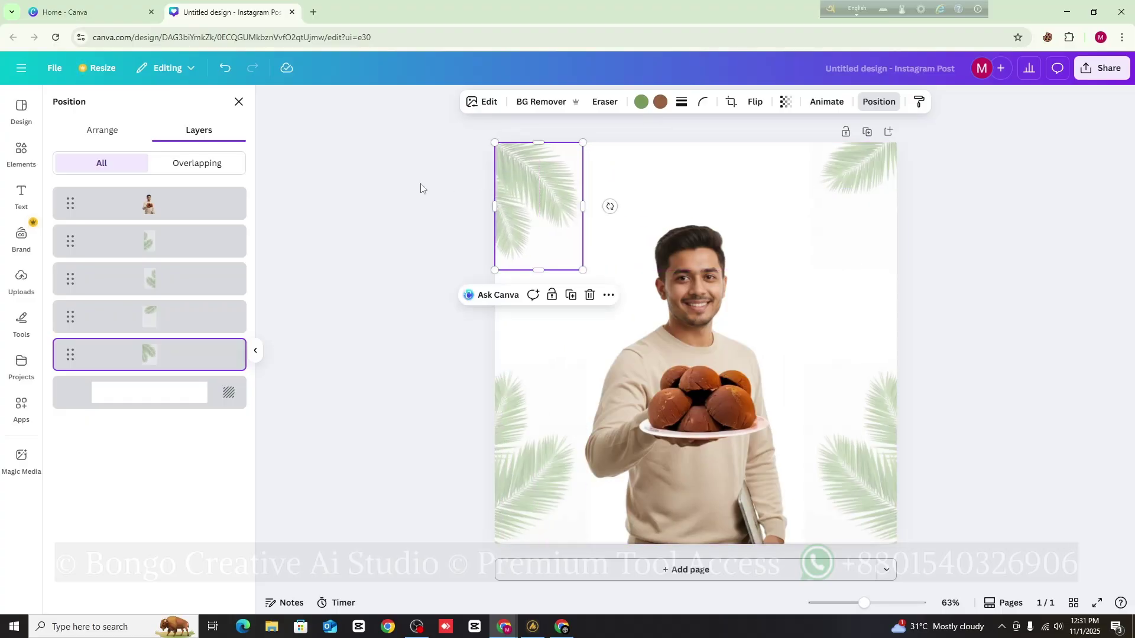
# Select the four corner palm-leaf layers together and group them
pyautogui.click(182, 243)
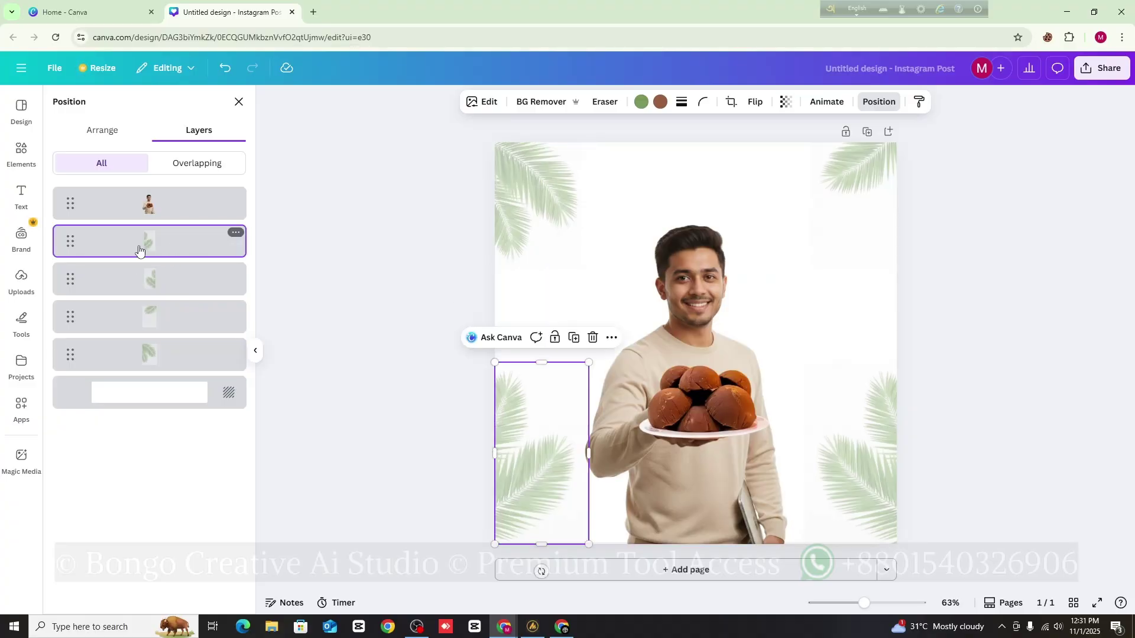
pyautogui.keyDown('shift'); pyautogui.click(177, 281); pyautogui.keyUp('shift')
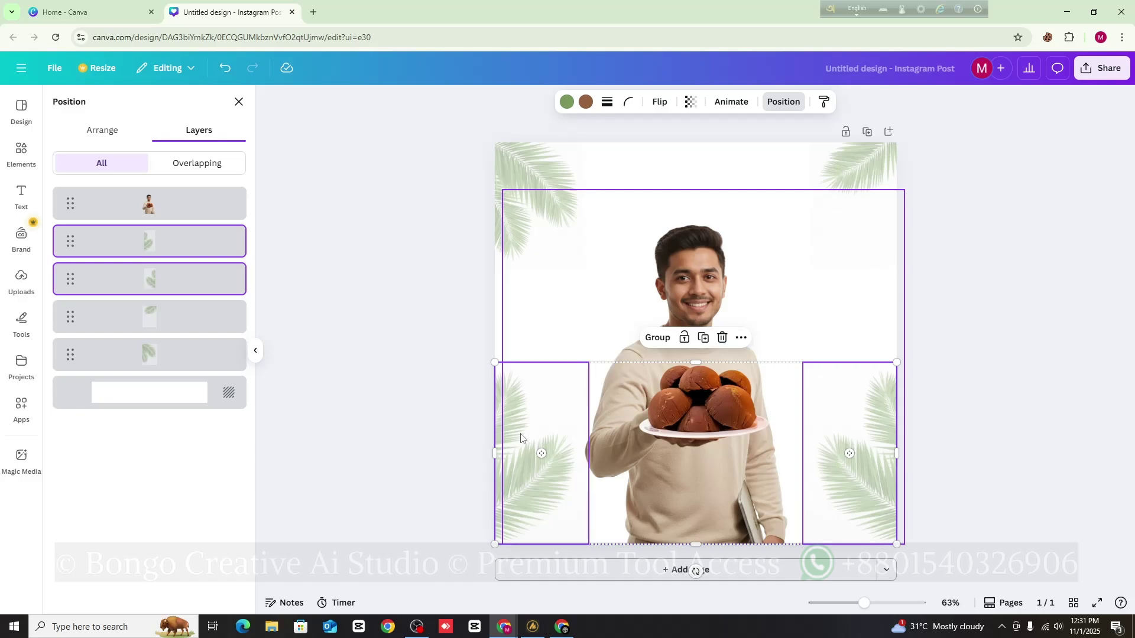
pyautogui.keyDown('shift'); pyautogui.click(176, 320); pyautogui.keyUp('shift')
pyautogui.keyDown('shift'); pyautogui.click(198, 359); pyautogui.keyUp('shift')
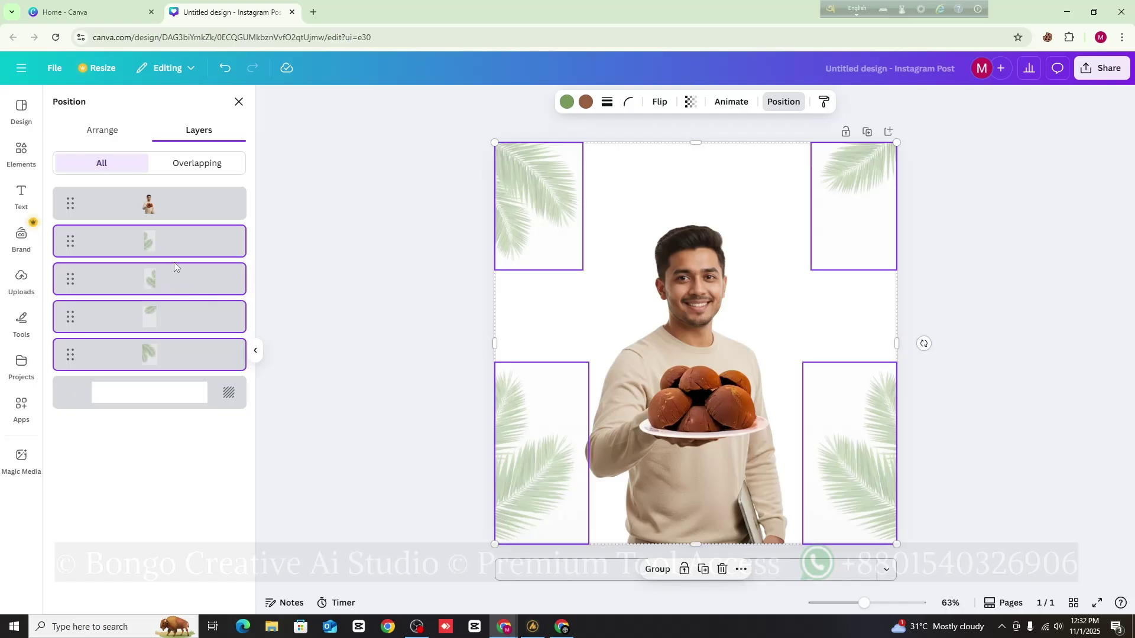
pyautogui.hotkey('ctrl', 'g')
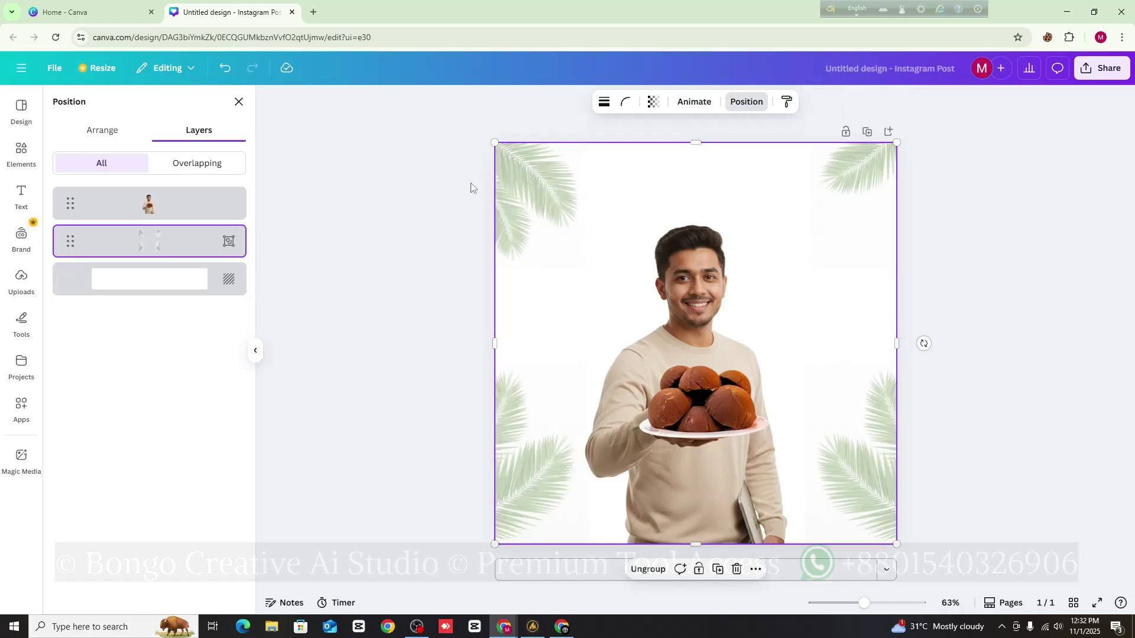
# Nudge the man's cutout slightly up and to the right, and realign the leaf group with the page edges
pyautogui.moveTo(538, 178); pyautogui.dragTo(541, 201)
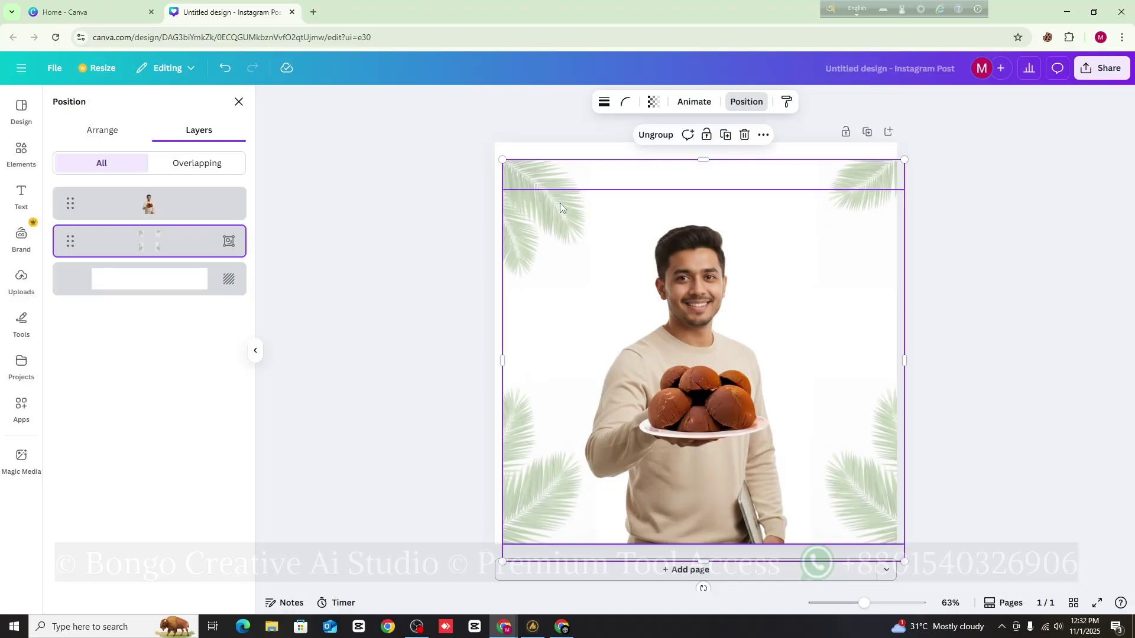
pyautogui.moveTo(591, 278); pyautogui.dragTo(584, 260)
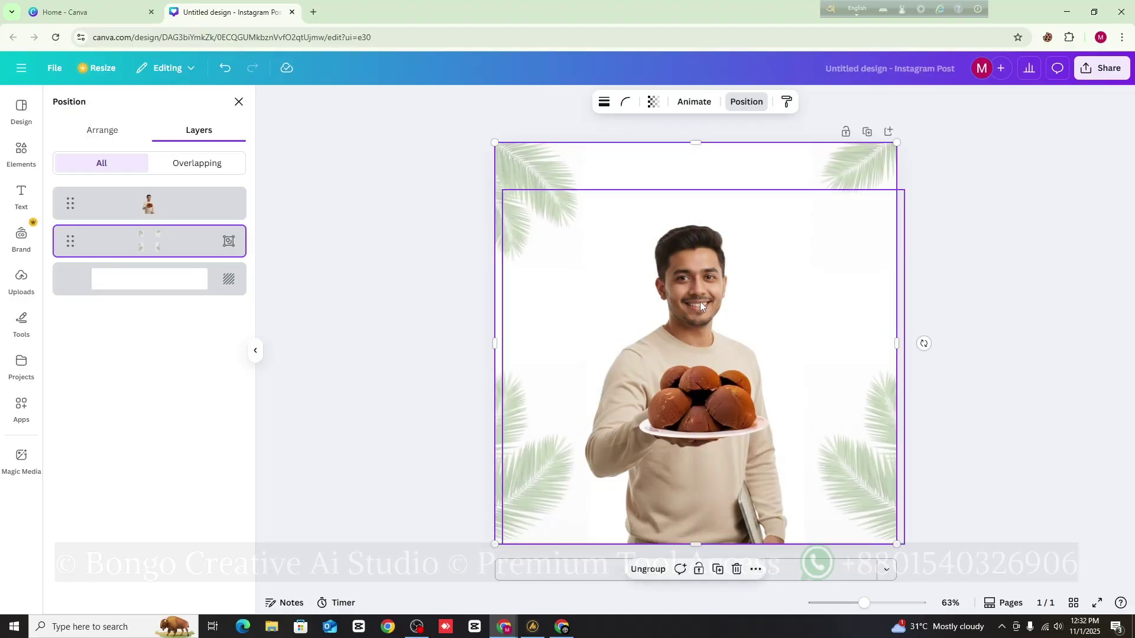
pyautogui.moveTo(700, 274)
pyautogui.mouseDown()
pyautogui.moveTo(719, 265)
pyautogui.moveTo(703, 269)
pyautogui.moveTo(697, 292)
pyautogui.moveTo(723, 242)
pyautogui.moveTo(687, 273)
pyautogui.moveTo(694, 285)
pyautogui.mouseUp()
pyautogui.click(661, 236)
pyautogui.click(548, 168)
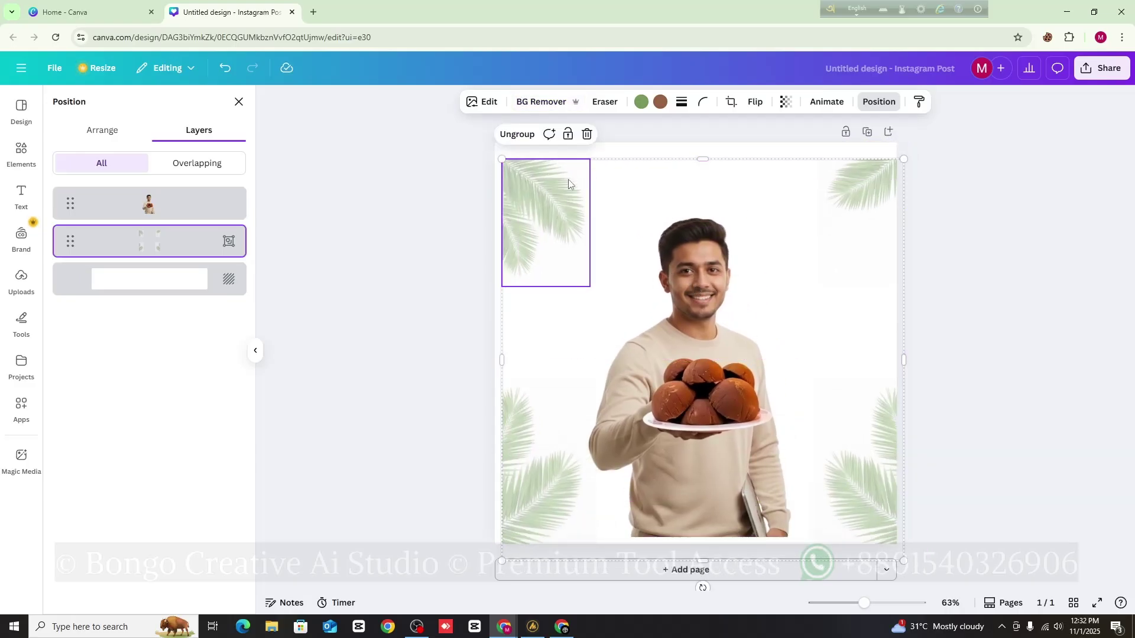
pyautogui.moveTo(567, 177); pyautogui.dragTo(559, 161)
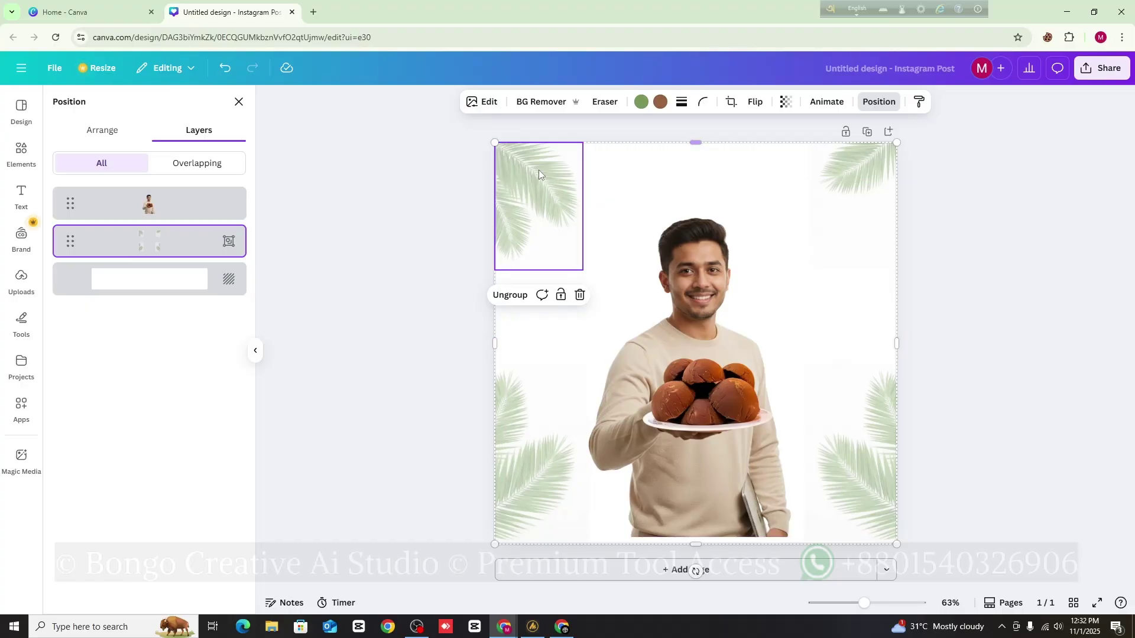
pyautogui.press('Escape')
pyautogui.press('Escape')
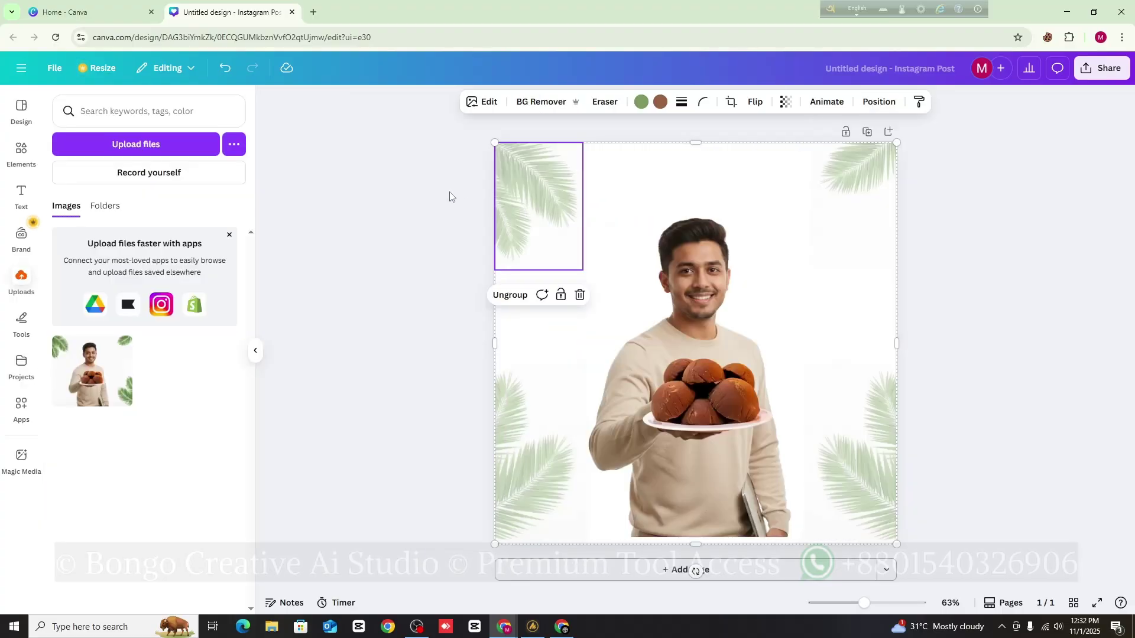
# Lock the position of the grouped corner palm leaves so they cannot be moved on the page
pyautogui.click(514, 152)
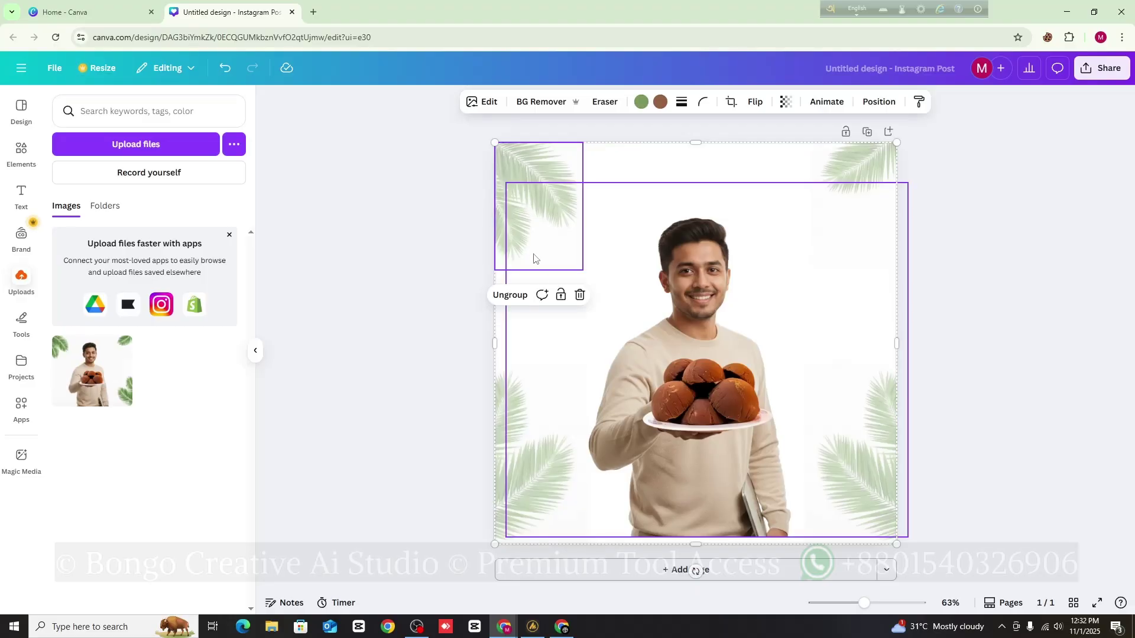
pyautogui.click(562, 297)
pyautogui.click(524, 183)
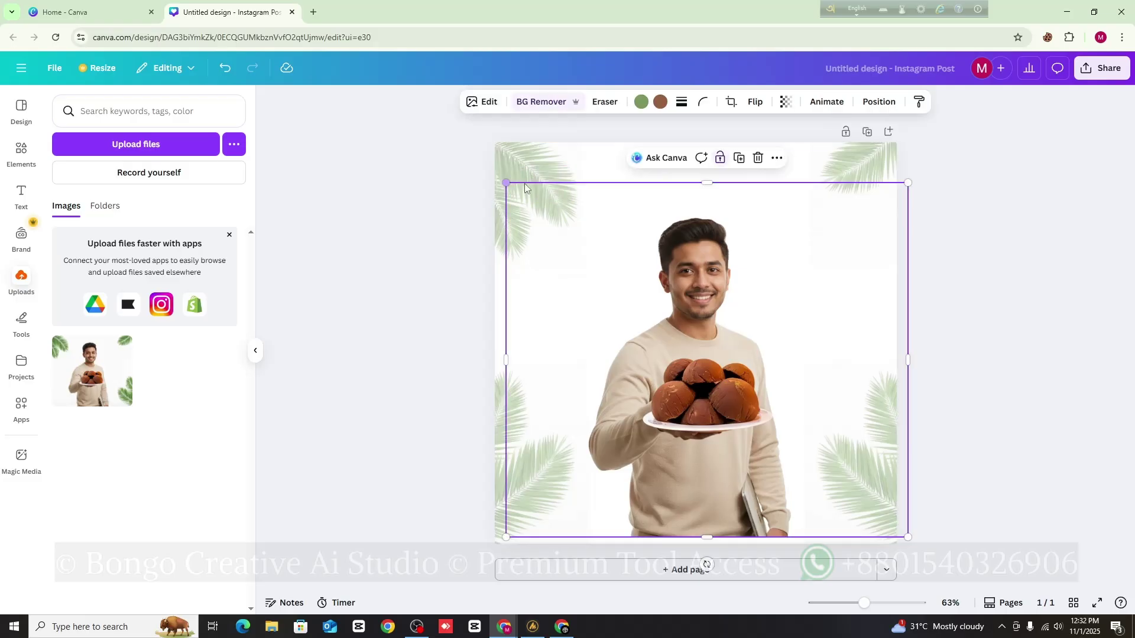
pyautogui.press('Escape')
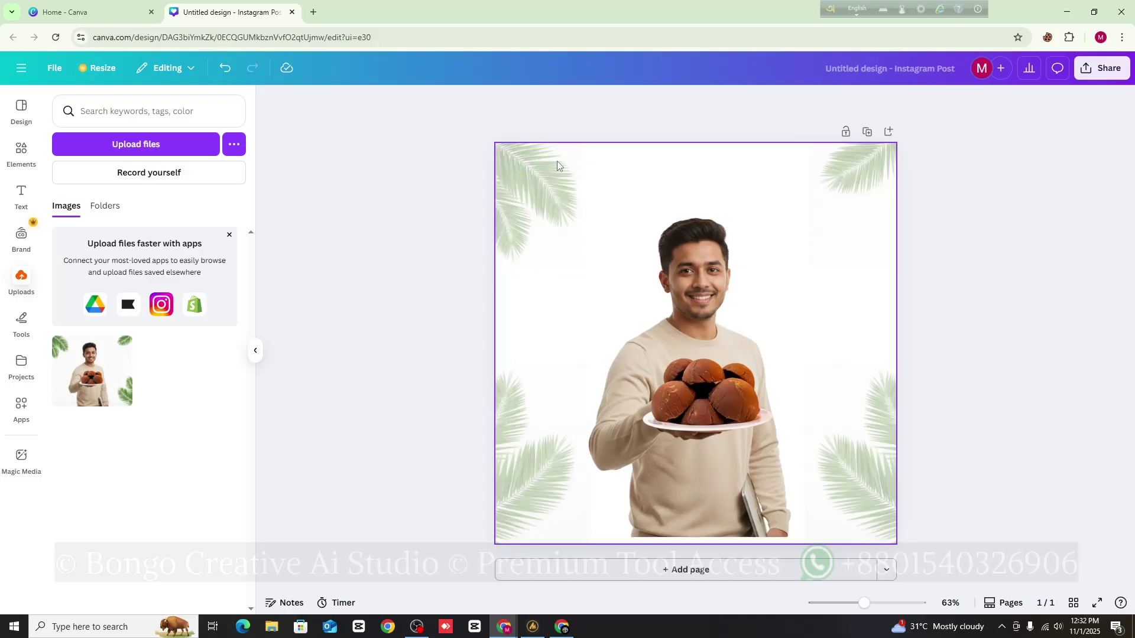
# Try the full lock on the palm-leaf group, then release it and select the group again
pyautogui.click(538, 168)
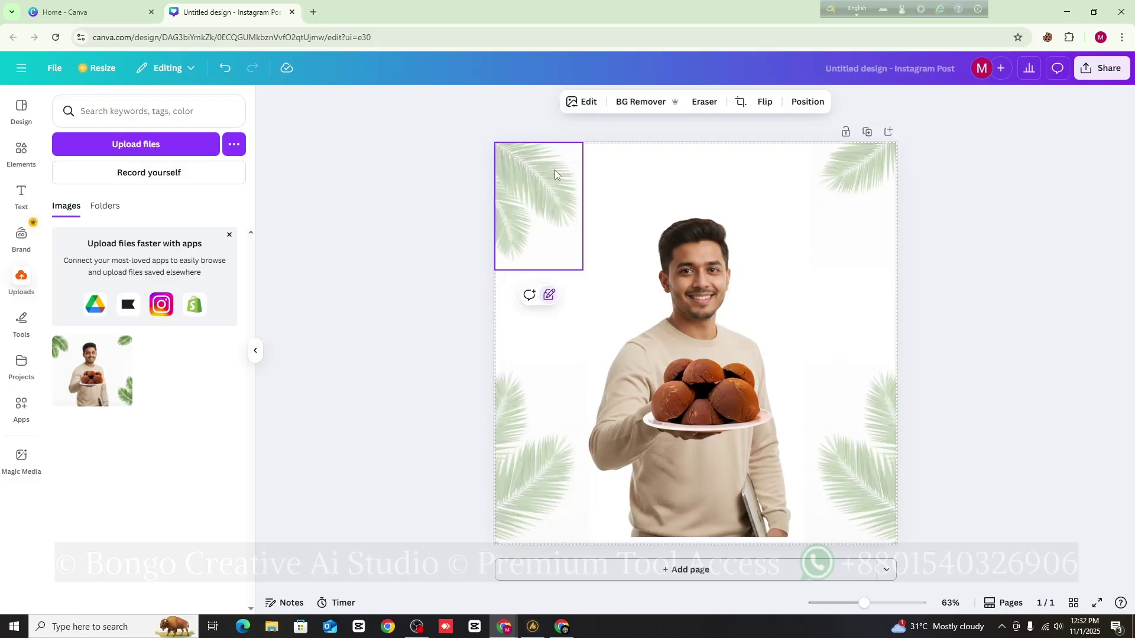
pyautogui.click(549, 295)
pyautogui.click(558, 190)
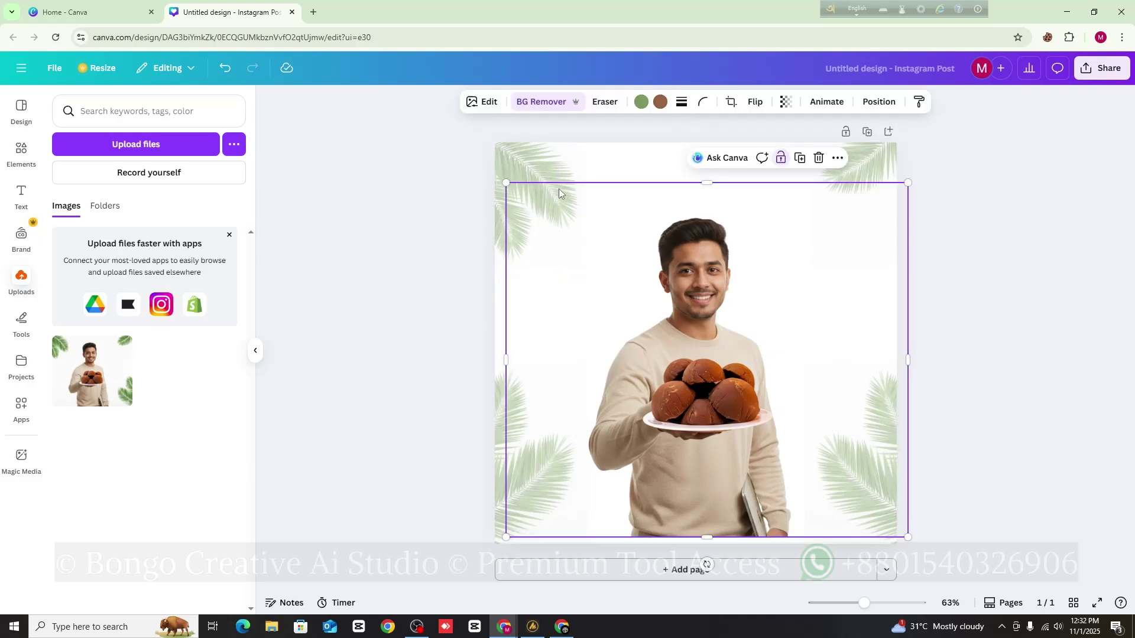
pyautogui.click(537, 152)
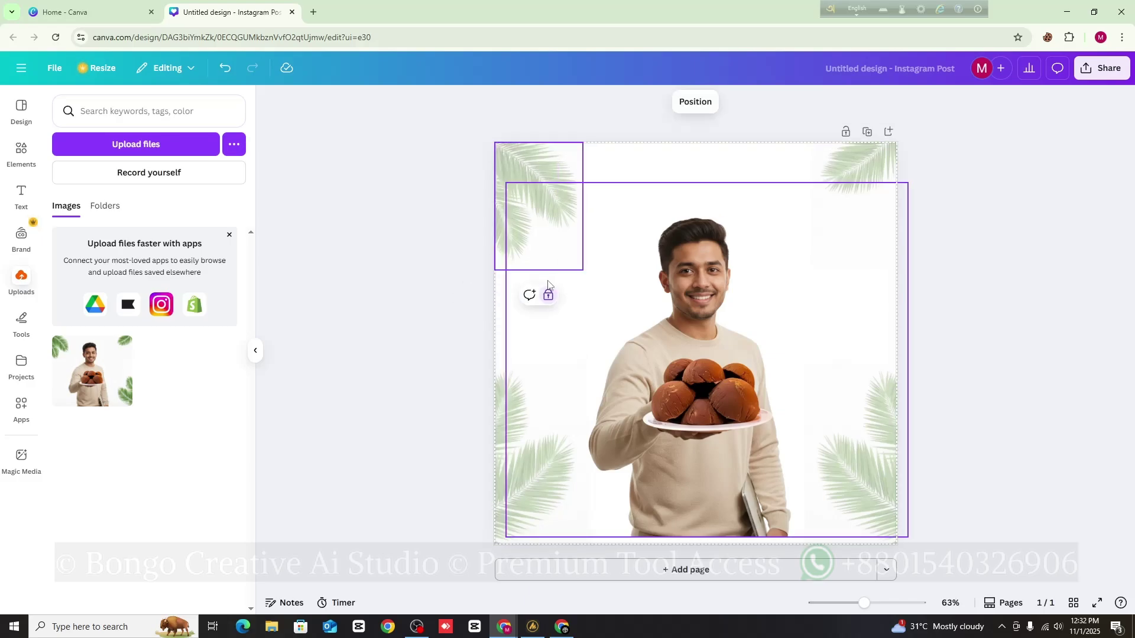
pyautogui.click(549, 295)
pyautogui.moveTo(533, 154)
pyautogui.mouseDown()
pyautogui.moveTo(585, 155)
pyautogui.moveTo(538, 153)
pyautogui.mouseUp()
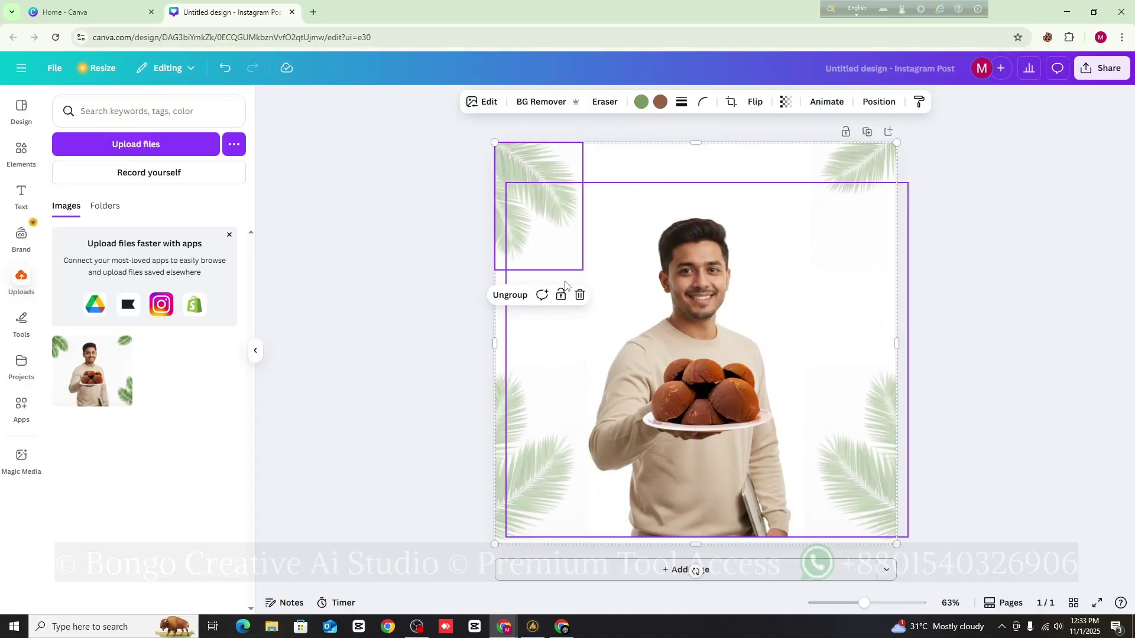
# Crop the bottom of the man's cutout, then enlarge it and reposition it flush with the page's bottom edge
pyautogui.click(718, 354)
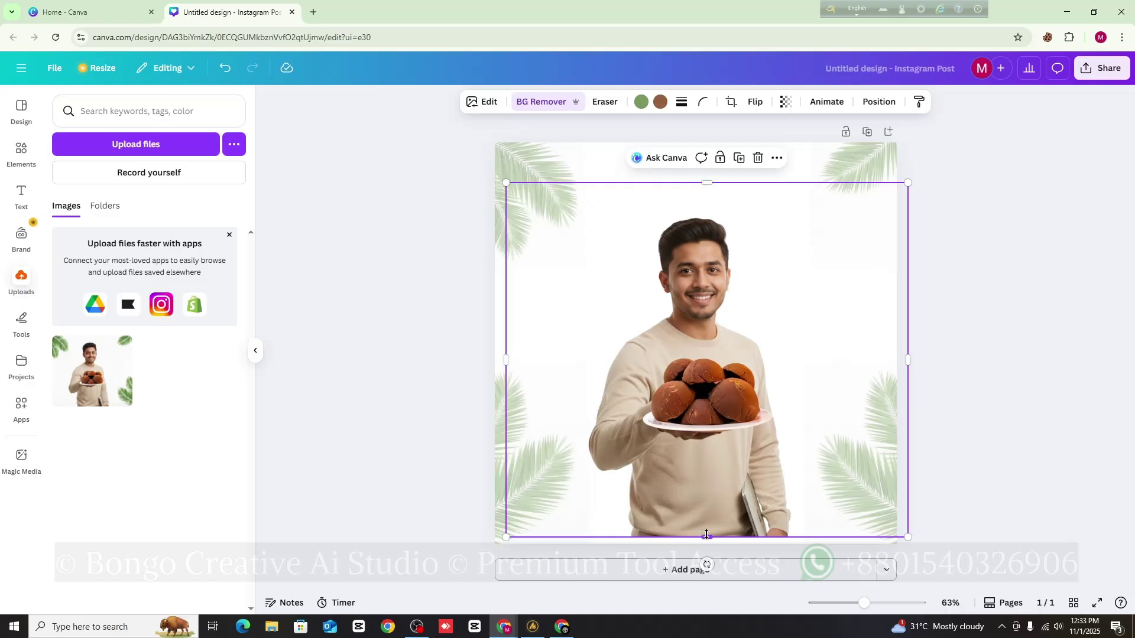
pyautogui.moveTo(709, 529); pyautogui.dragTo(719, 480)
pyautogui.moveTo(685, 351); pyautogui.dragTo(650, 311)
pyautogui.moveTo(872, 442); pyautogui.dragTo(995, 534)
pyautogui.moveTo(711, 400); pyautogui.dragTo(690, 327)
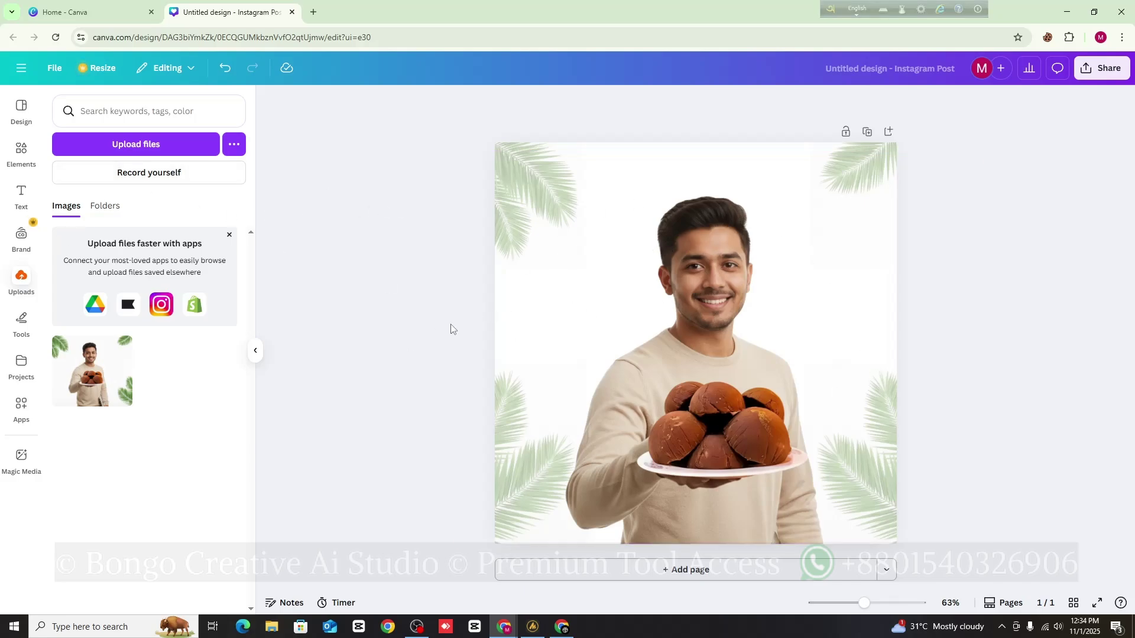
# Search the elements for "green blurr" graphics and add a soft round green blur to the page over the man
pyautogui.click(24, 155)
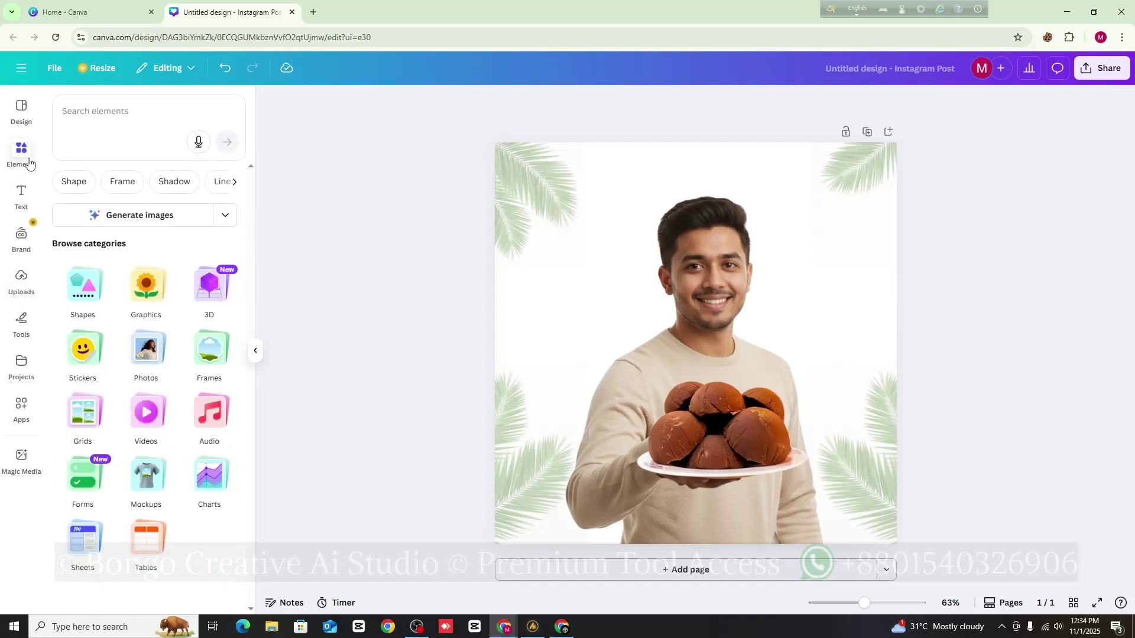
pyautogui.click(119, 116)
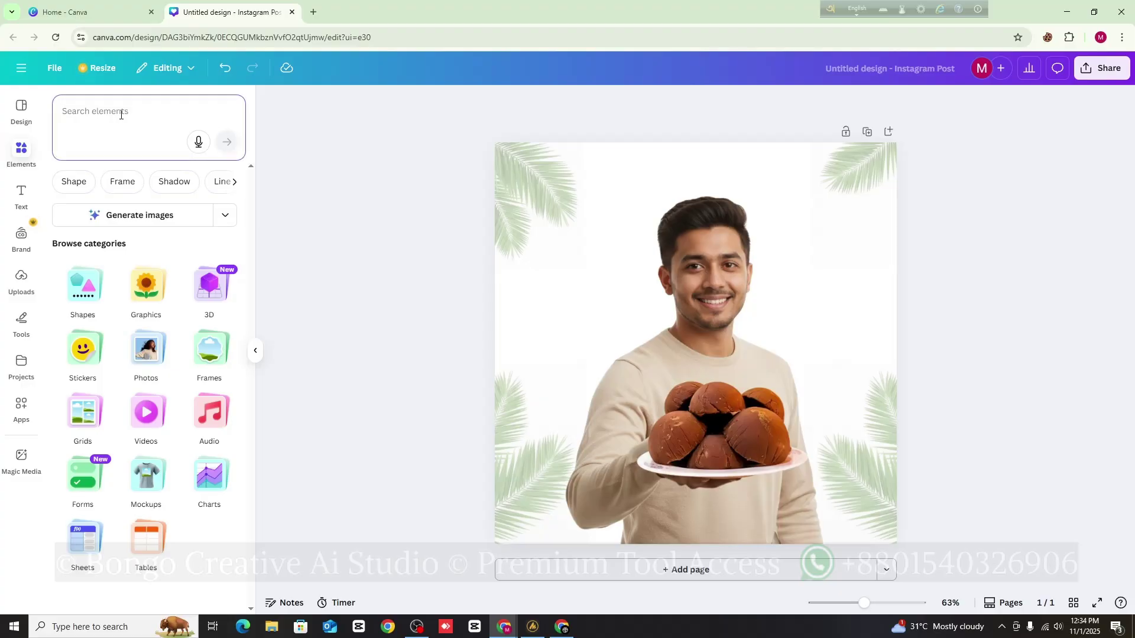
pyautogui.write('green')
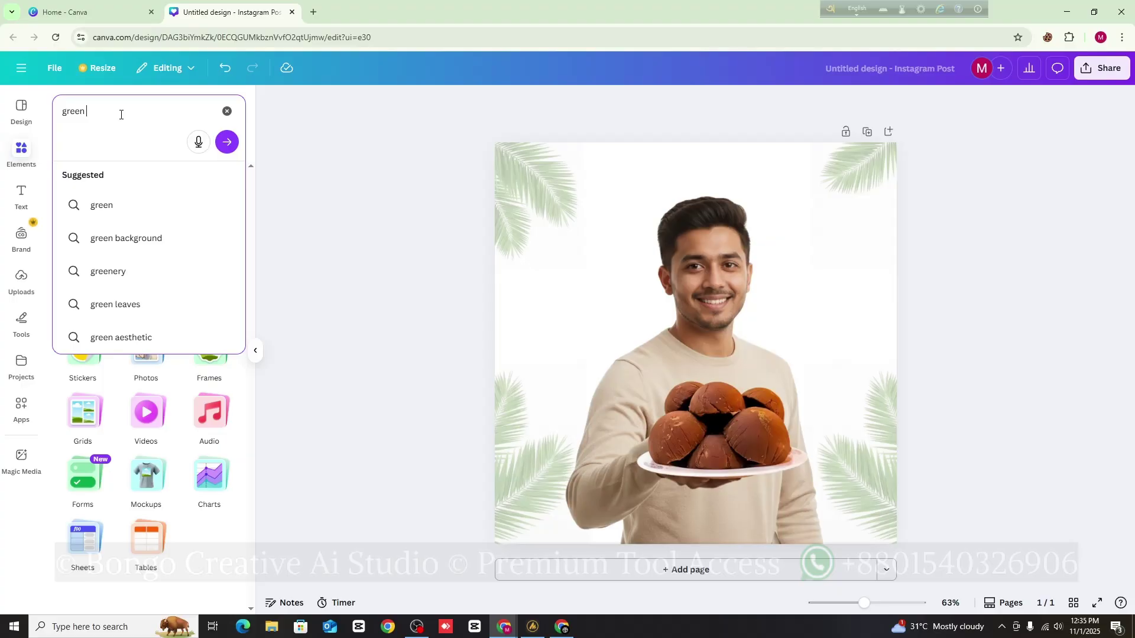
pyautogui.write(' blurr')
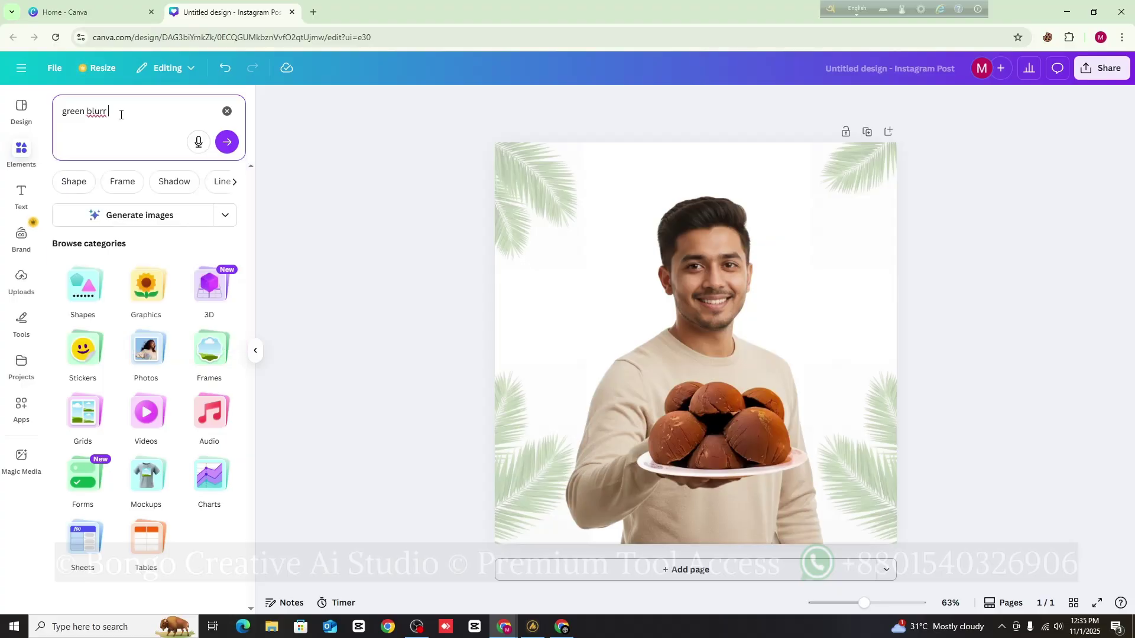
pyautogui.press('Return')
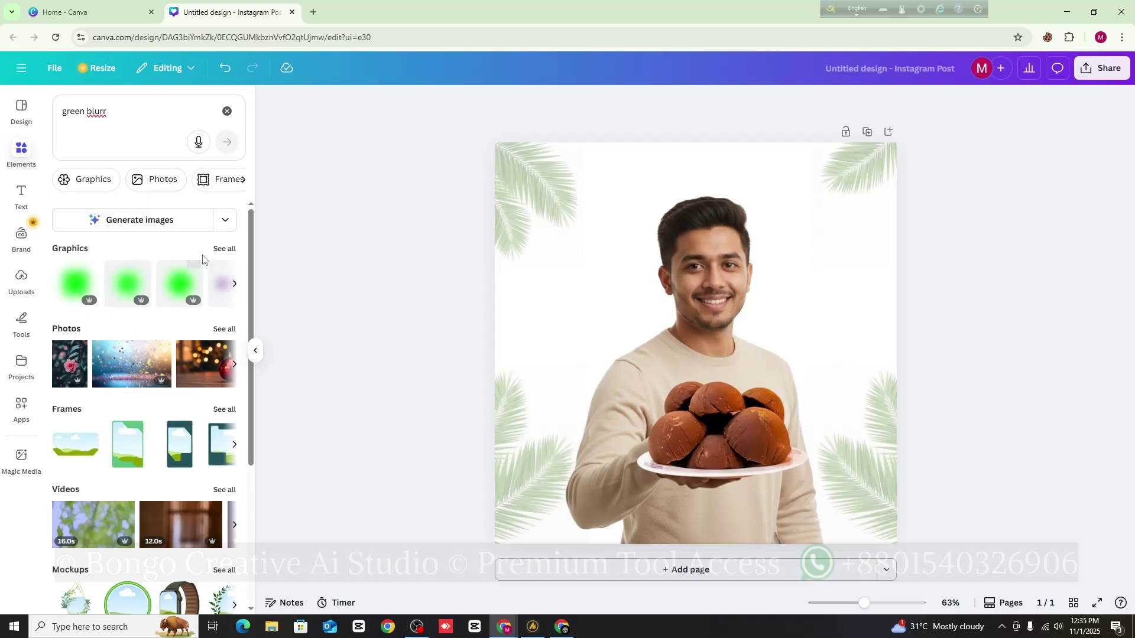
pyautogui.click(224, 249)
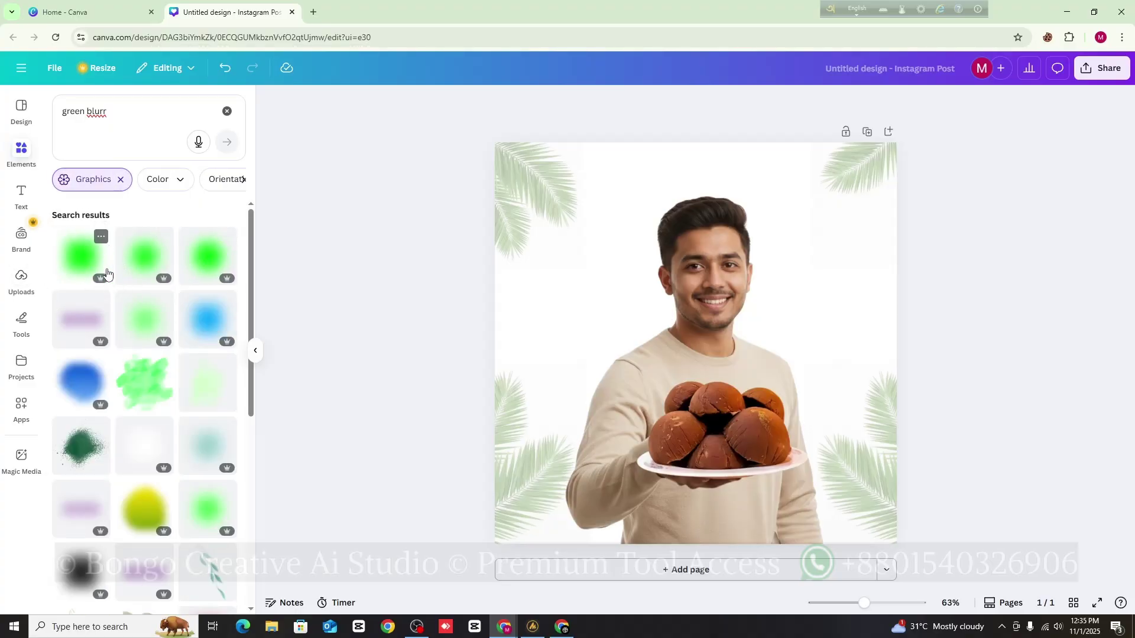
pyautogui.click(145, 265)
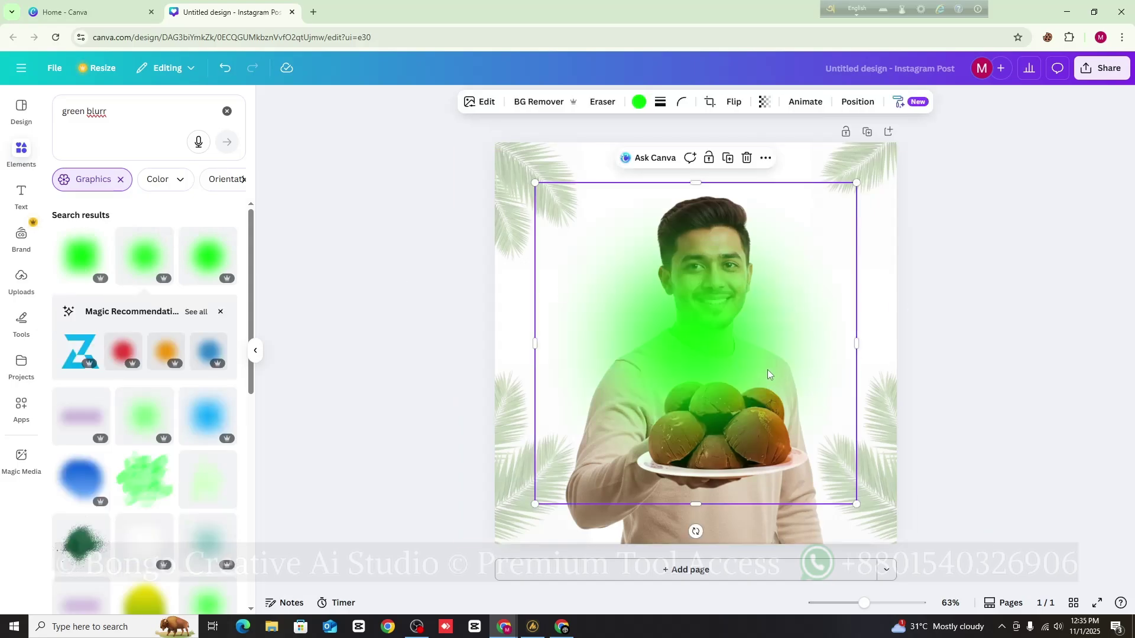
pyautogui.moveTo(739, 338)
pyautogui.mouseDown()
pyautogui.moveTo(768, 341)
pyautogui.moveTo(735, 336)
pyautogui.mouseUp()
# Recolor the blur graphic from the photo's leaf green to the brighter custom green #83C849
pyautogui.click(638, 103)
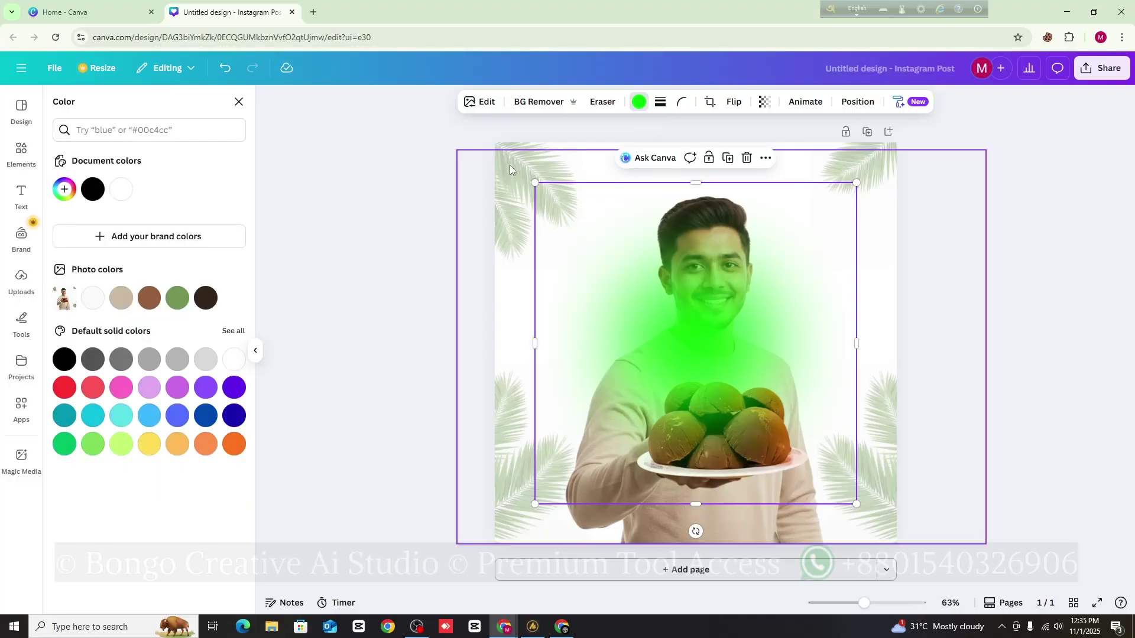
pyautogui.click(178, 298)
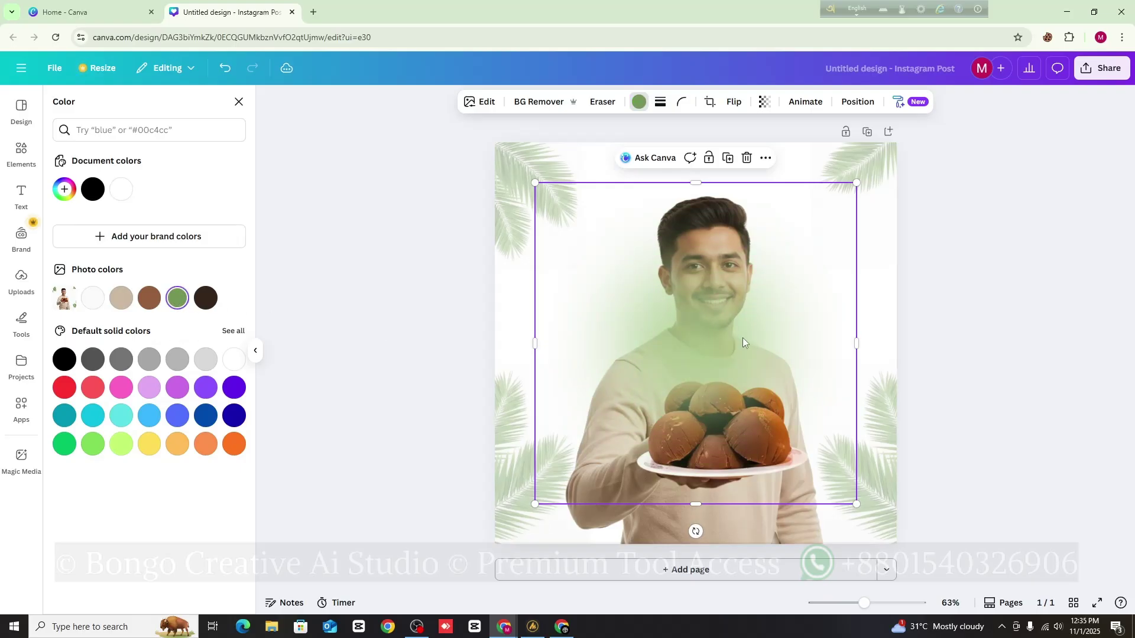
pyautogui.click(64, 190)
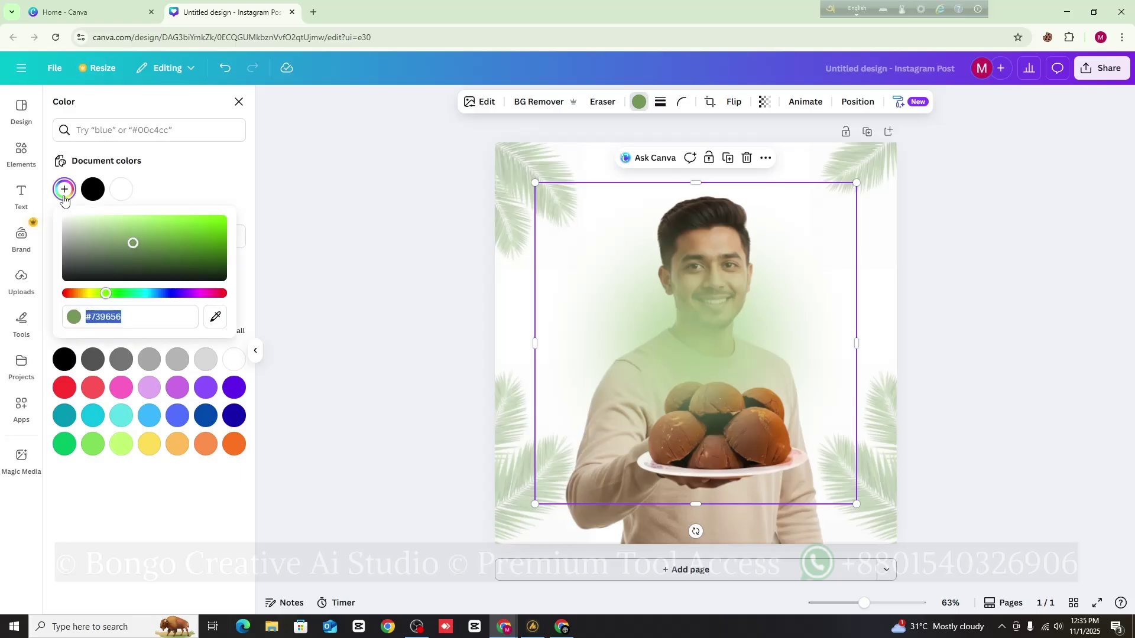
pyautogui.click(136, 240)
pyautogui.moveTo(136, 239); pyautogui.dragTo(166, 231)
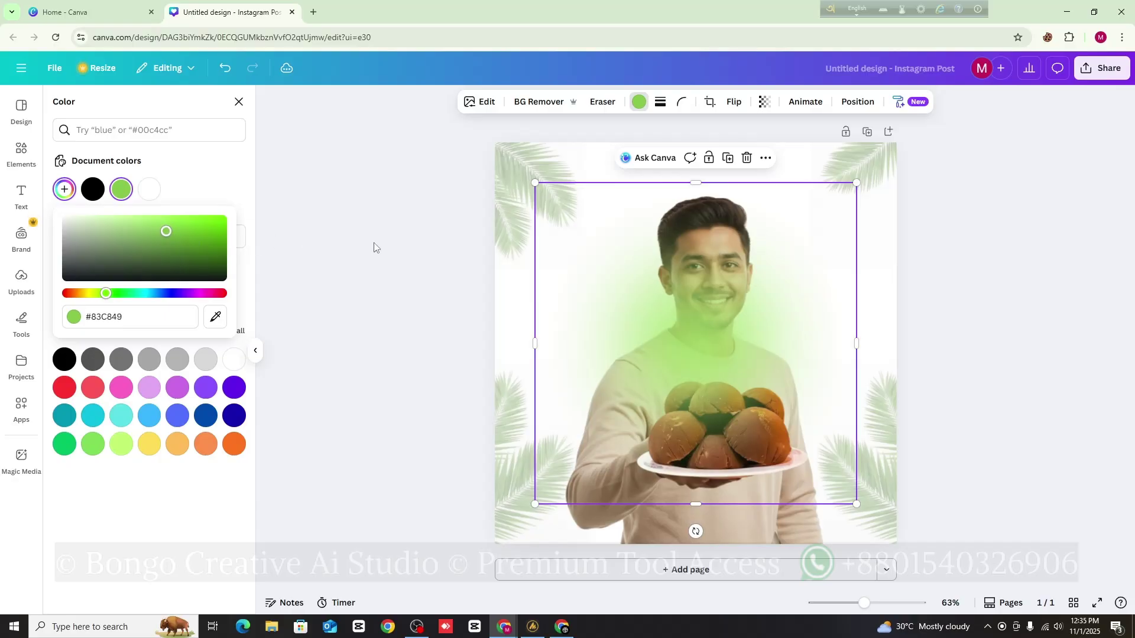
pyautogui.press('Escape')
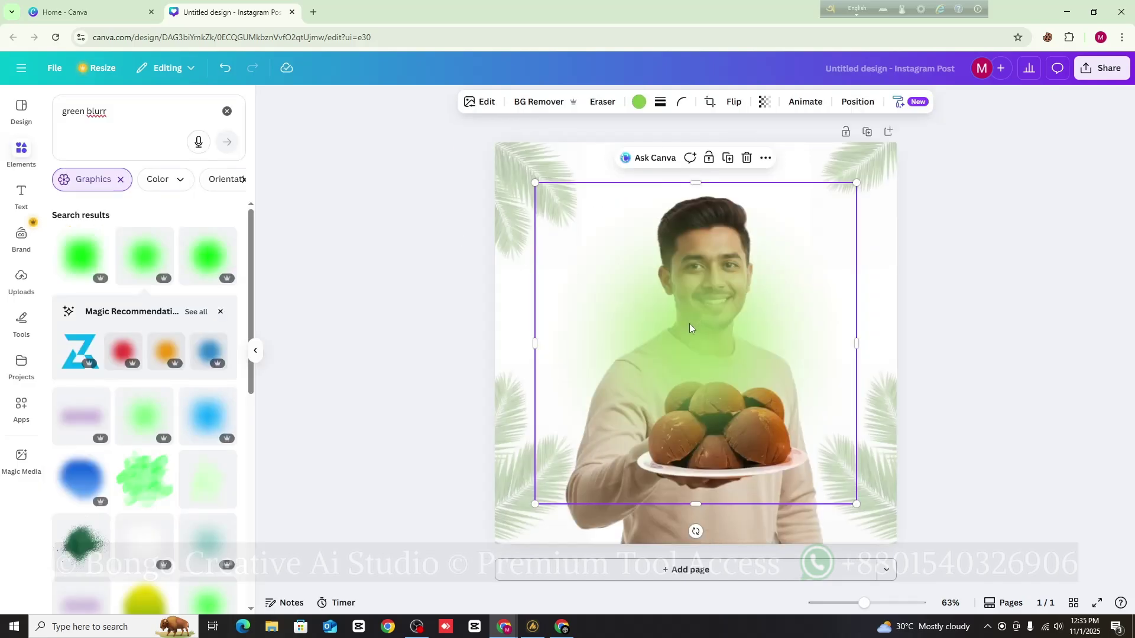
# Reorder the layers so the green blur sits directly behind the man's cutout and above the palm leaves
pyautogui.rightClick(689, 324)
pyautogui.moveTo(772, 355)
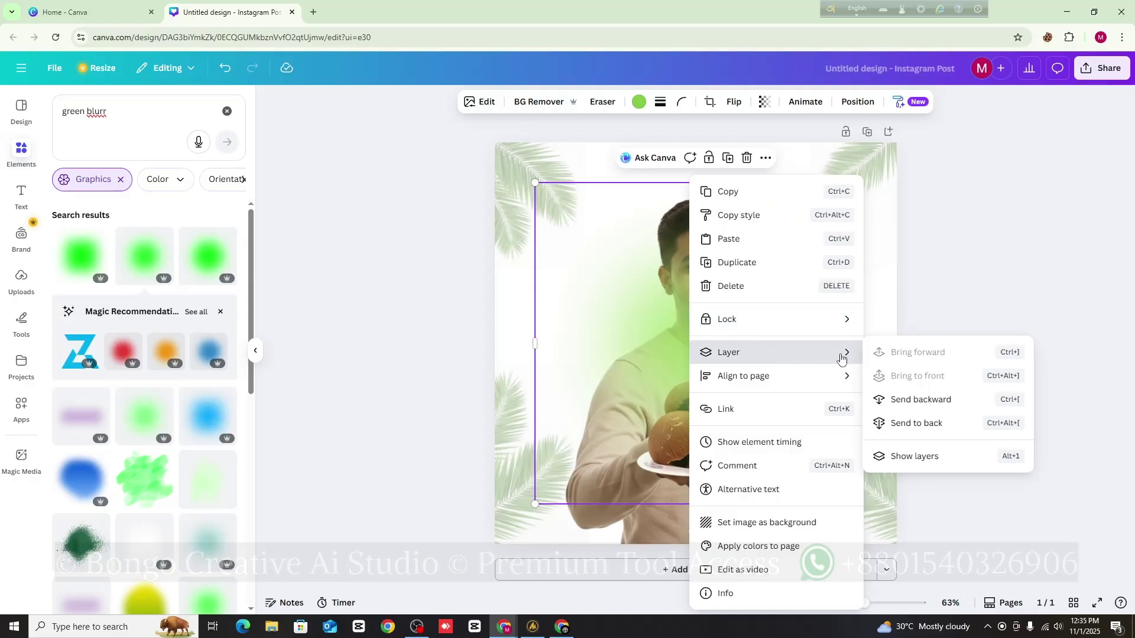
pyautogui.click(908, 462)
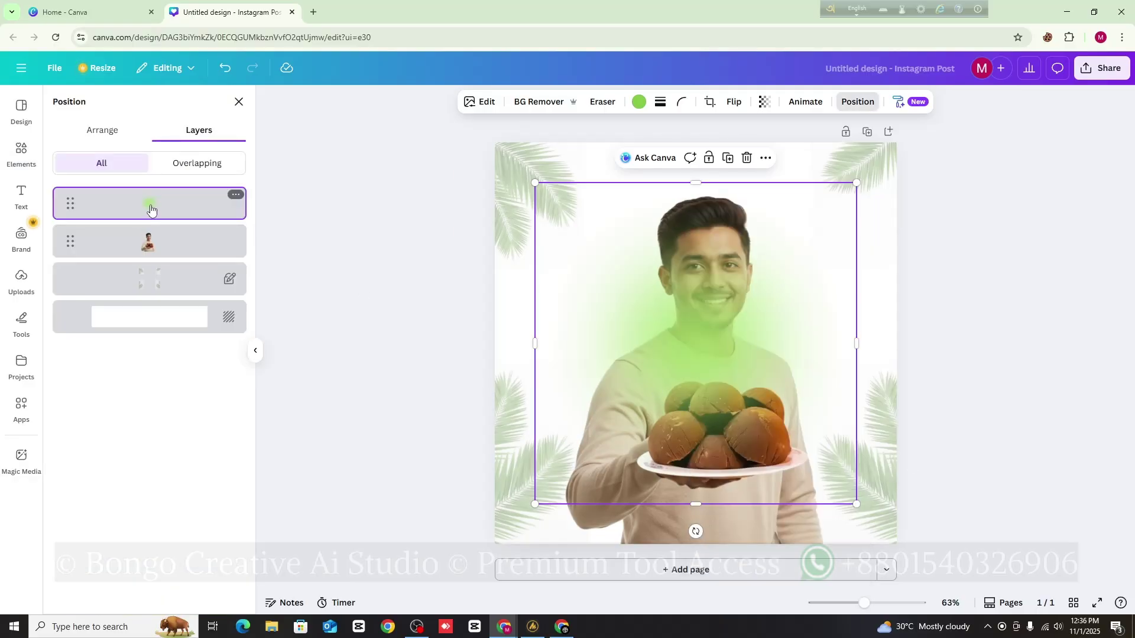
pyautogui.moveTo(150, 208); pyautogui.dragTo(152, 260)
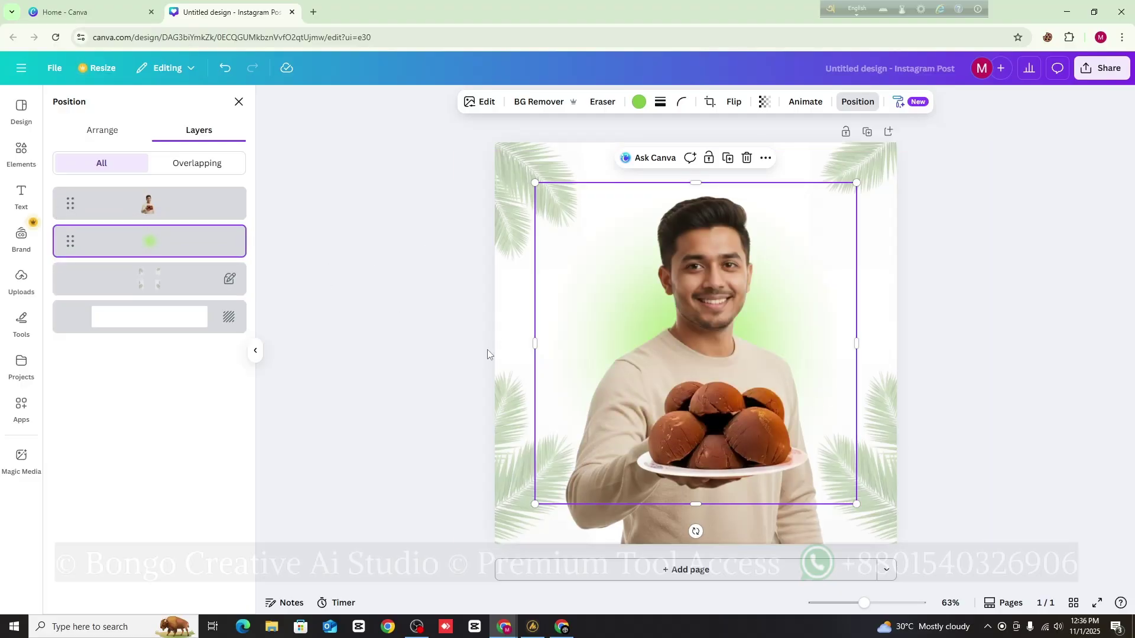
# Enlarge the green blur and shift it up and to the left so its glow spreads behind the man
pyautogui.moveTo(856, 504); pyautogui.dragTo(928, 577)
pyautogui.moveTo(841, 334); pyautogui.dragTo(815, 289)
pyautogui.click(1031, 354)
# Try shifting the man's cutout slightly to the left, then undo the move
pyautogui.click(719, 416)
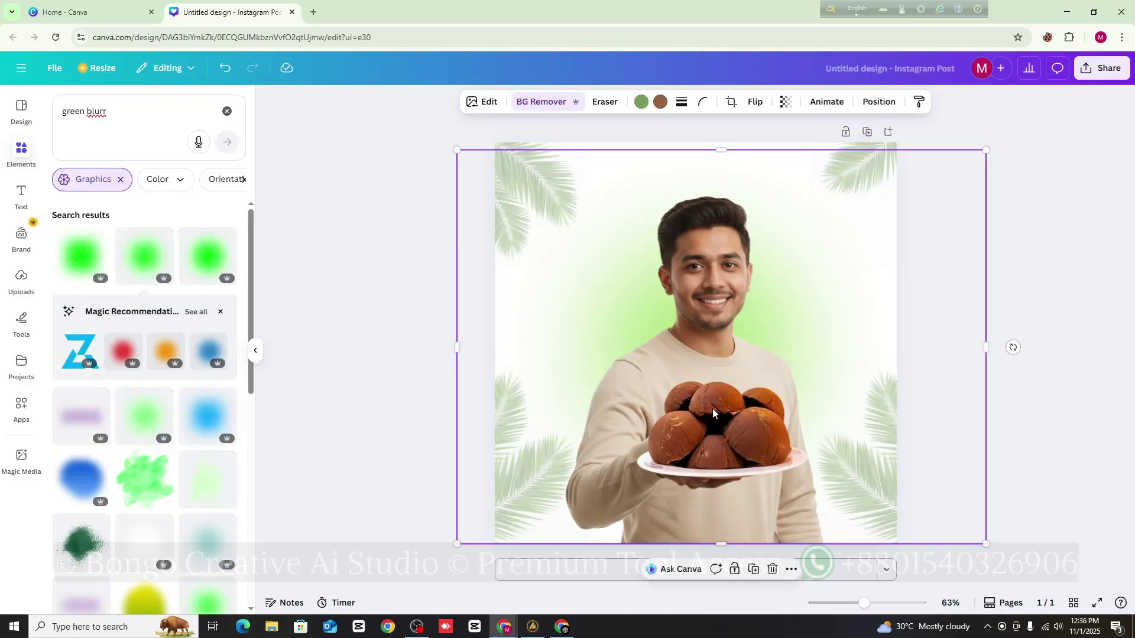
pyautogui.moveTo(721, 377); pyautogui.dragTo(698, 397)
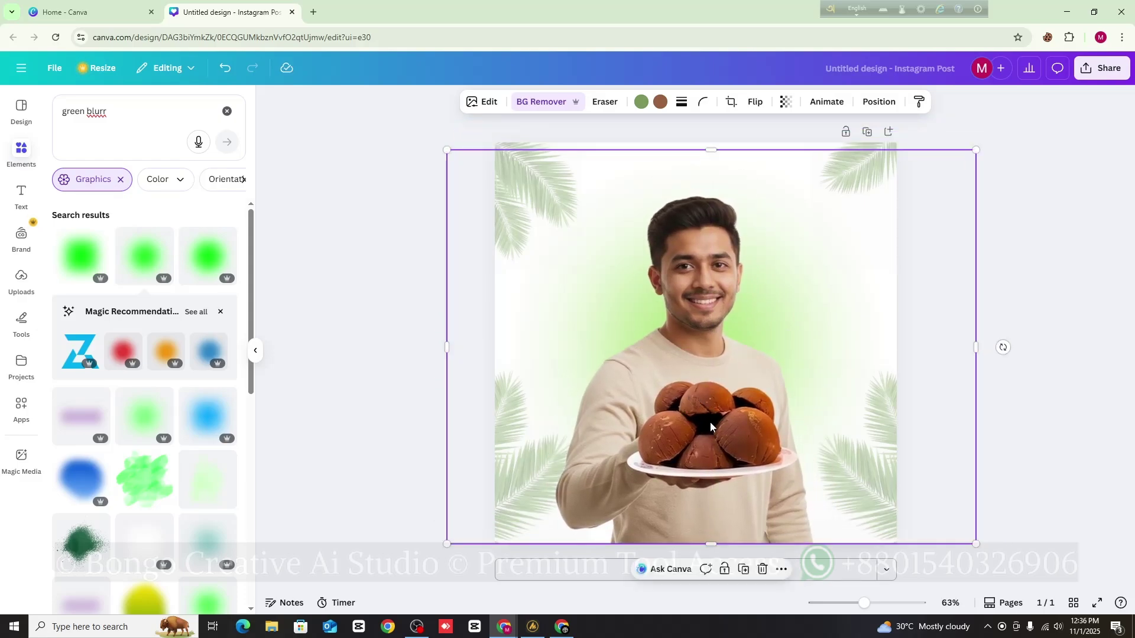
pyautogui.hotkey('ctrl', 'z')
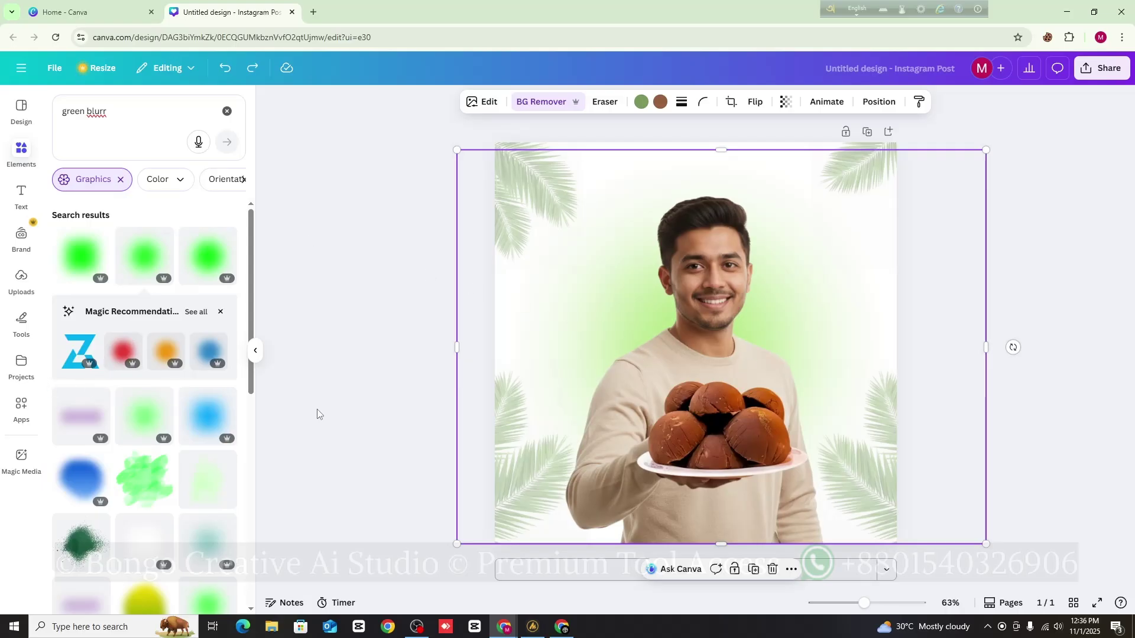
# Find and open the Image Upscaler app and upscale the man's cutout at 2x resolution
pyautogui.click(22, 407)
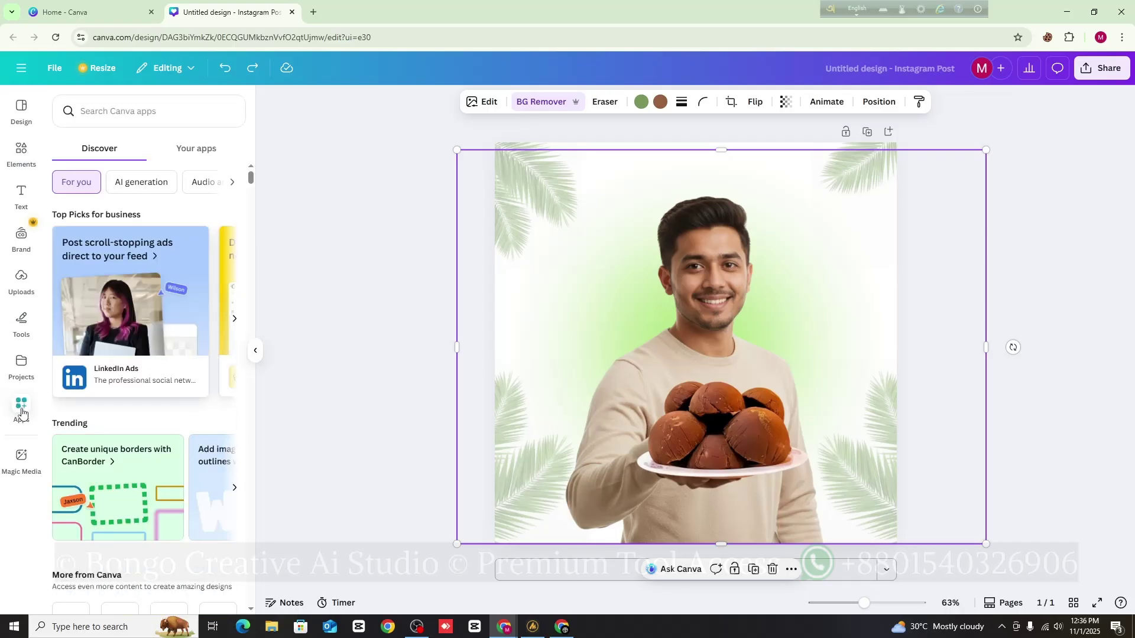
pyautogui.click(134, 111)
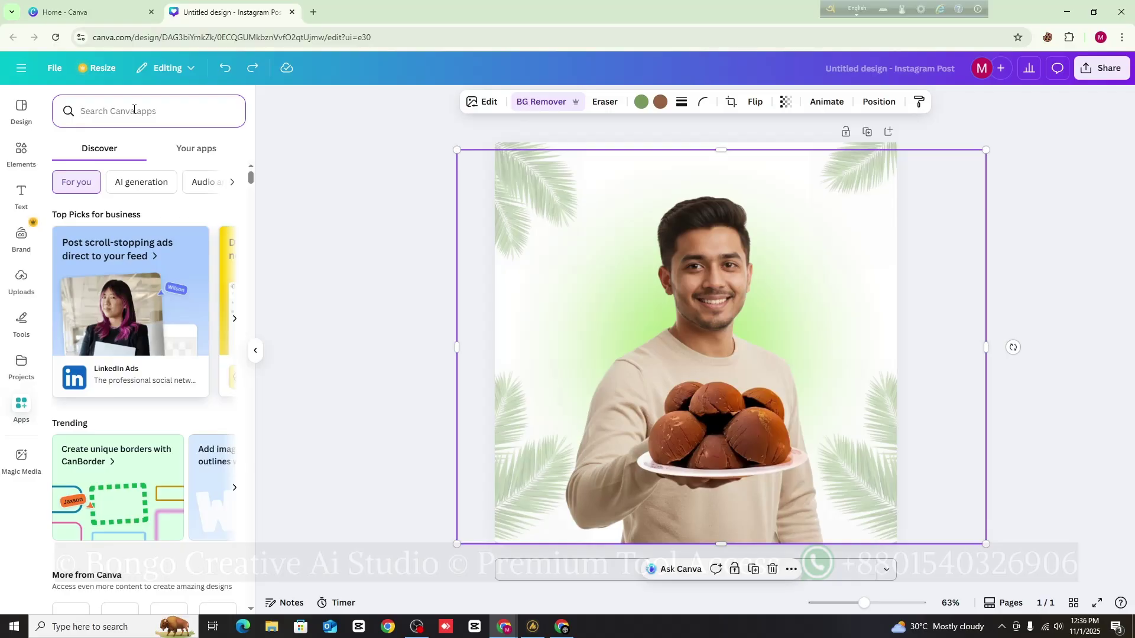
pyautogui.write('upsca')
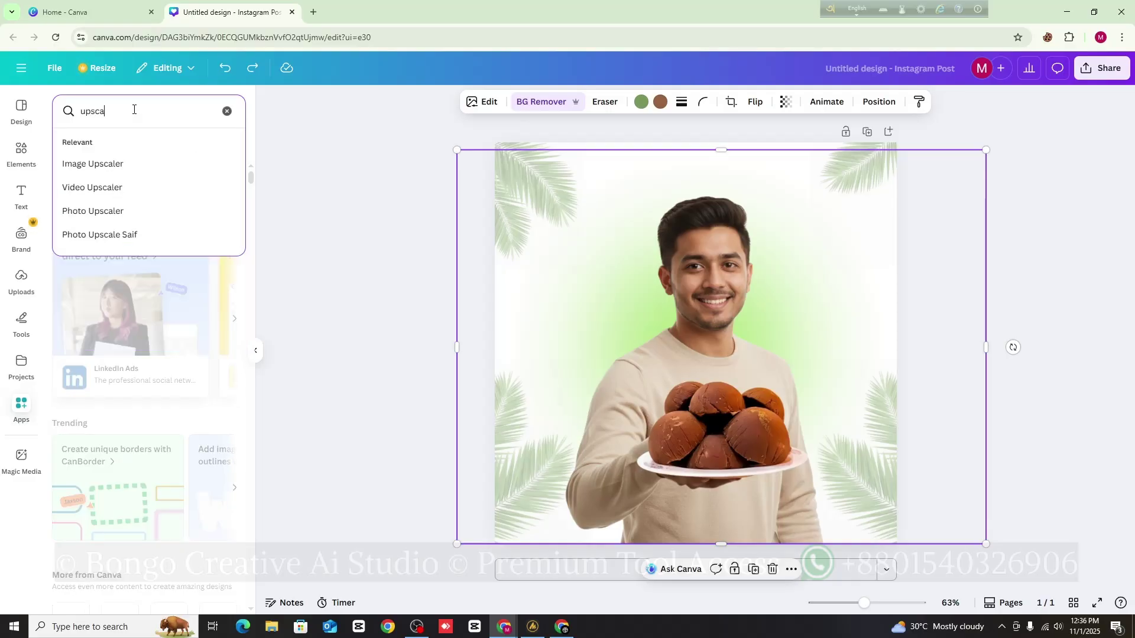
pyautogui.write('leer')
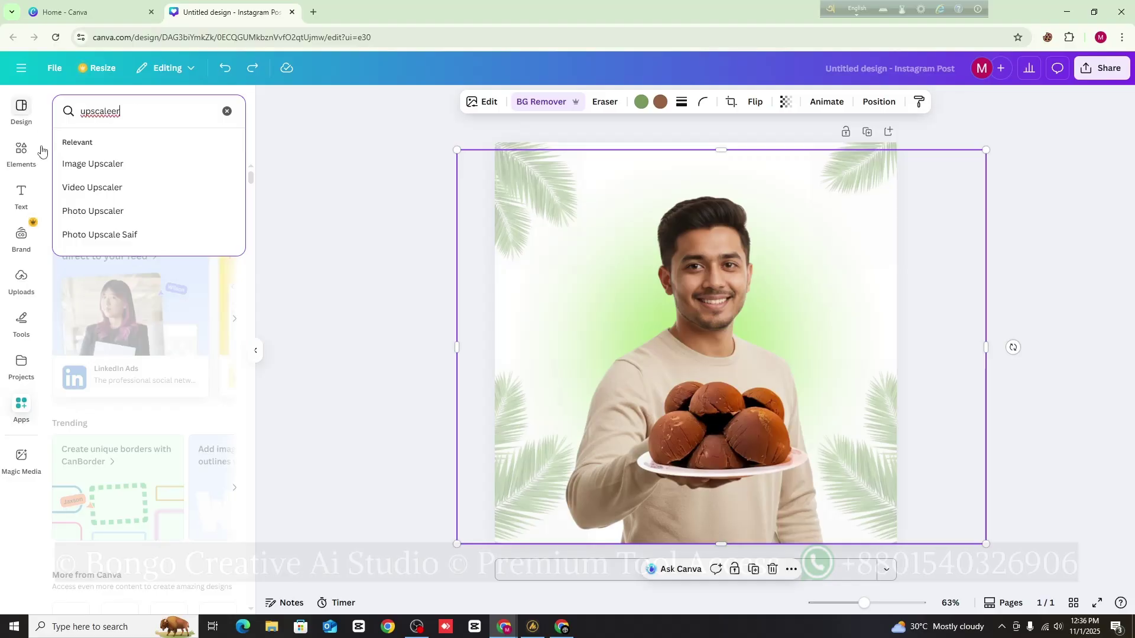
pyautogui.click(126, 163)
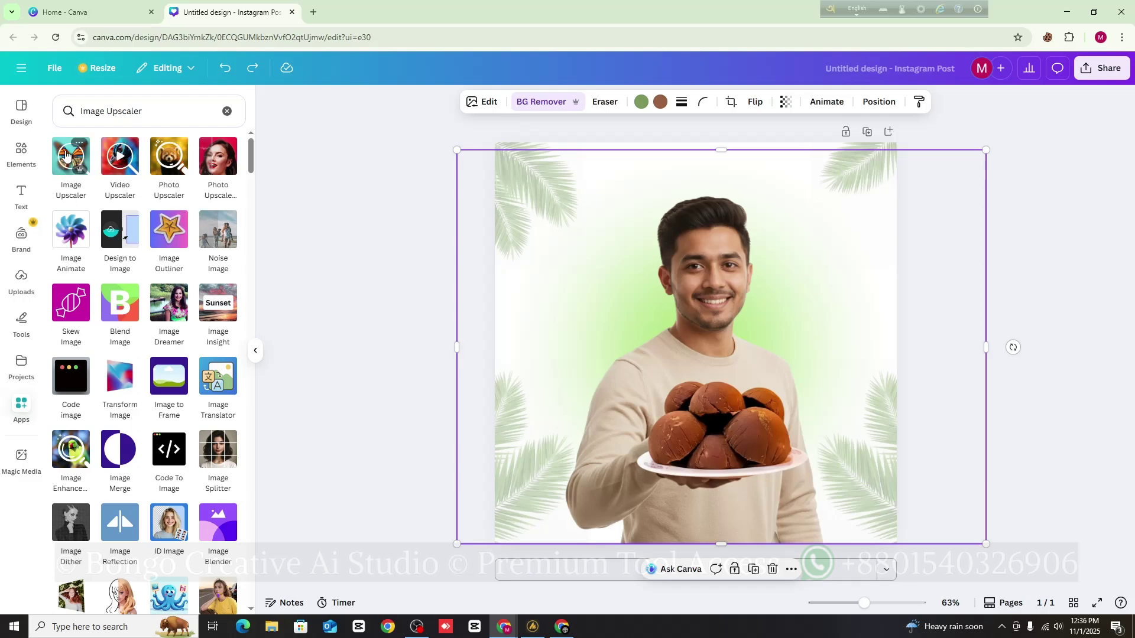
pyautogui.click(75, 168)
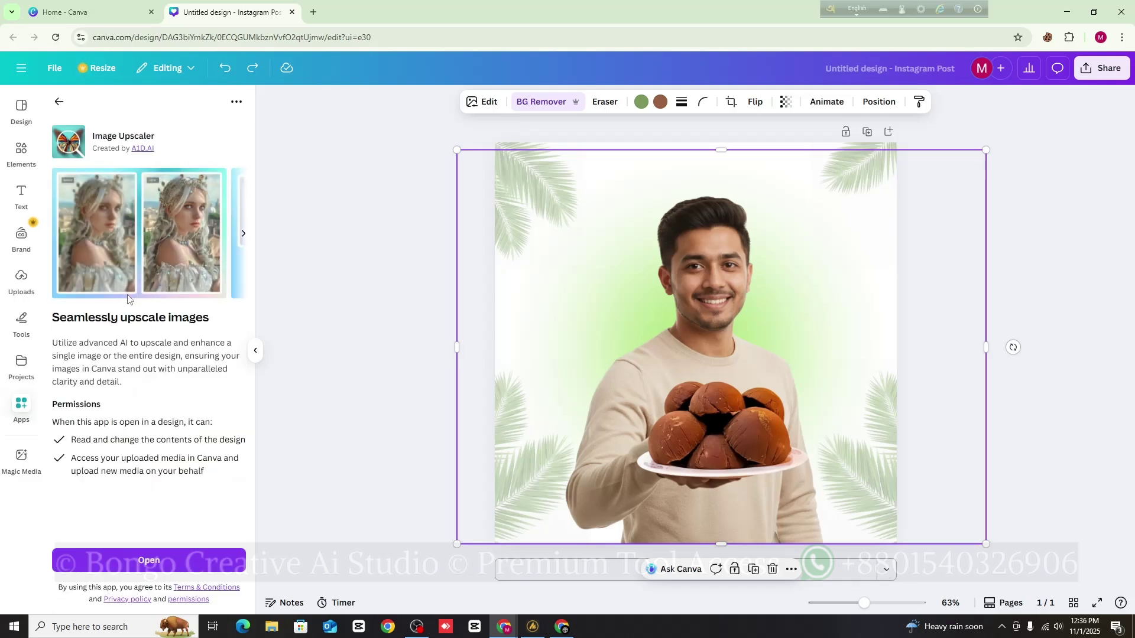
pyautogui.click(120, 565)
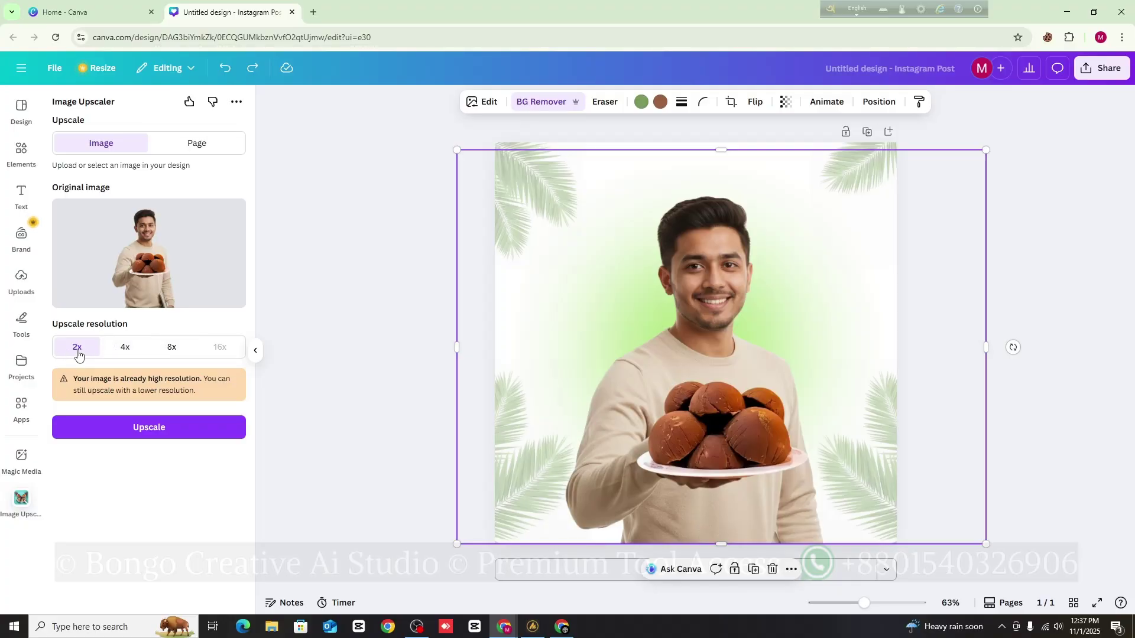
pyautogui.click(135, 433)
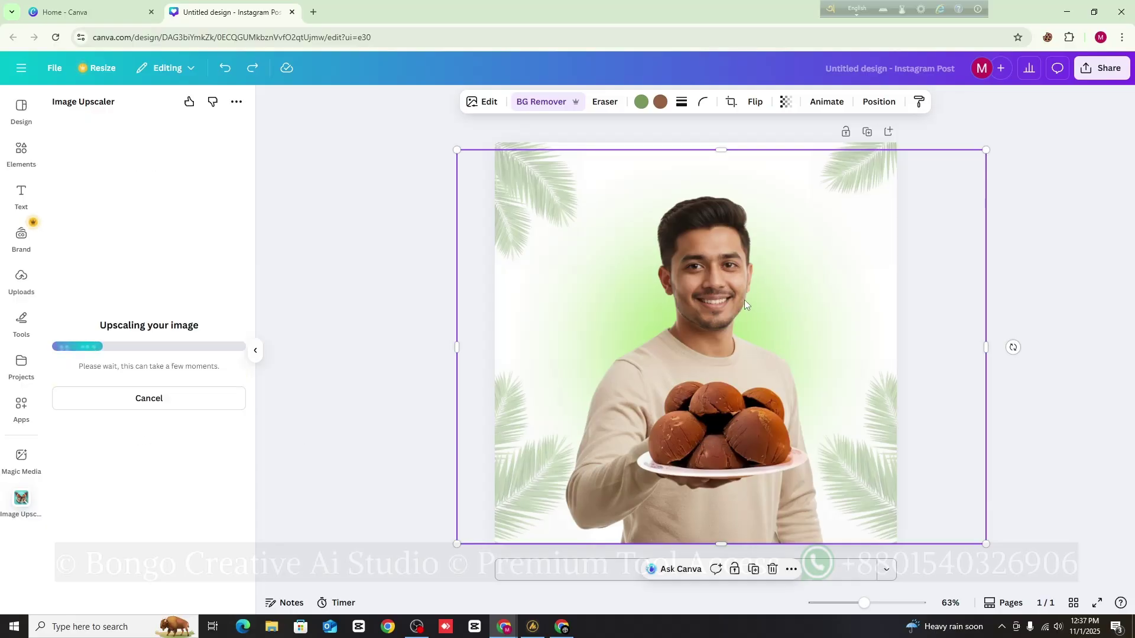
# Compare the upscaled man's cutout with the original and replace the cutout in the design with the upscaled version
pyautogui.keyDown('ctrl'); pyautogui.scroll(5, 743, 297); pyautogui.keyUp('ctrl')
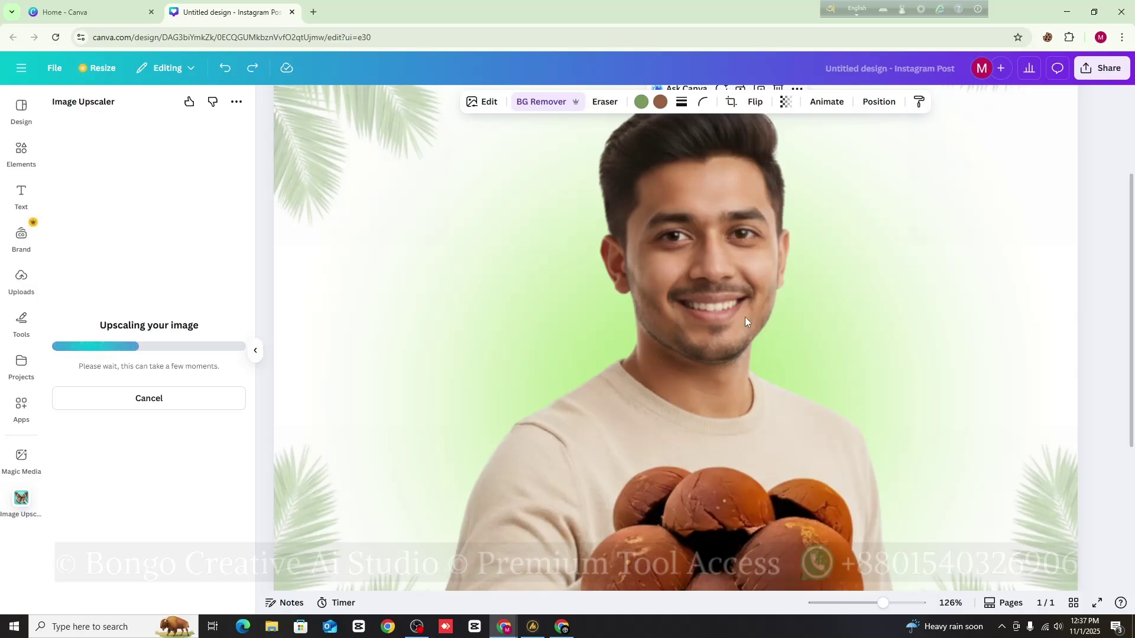
pyautogui.keyDown('ctrl'); pyautogui.scroll(-5, 745, 317); pyautogui.keyUp('ctrl')
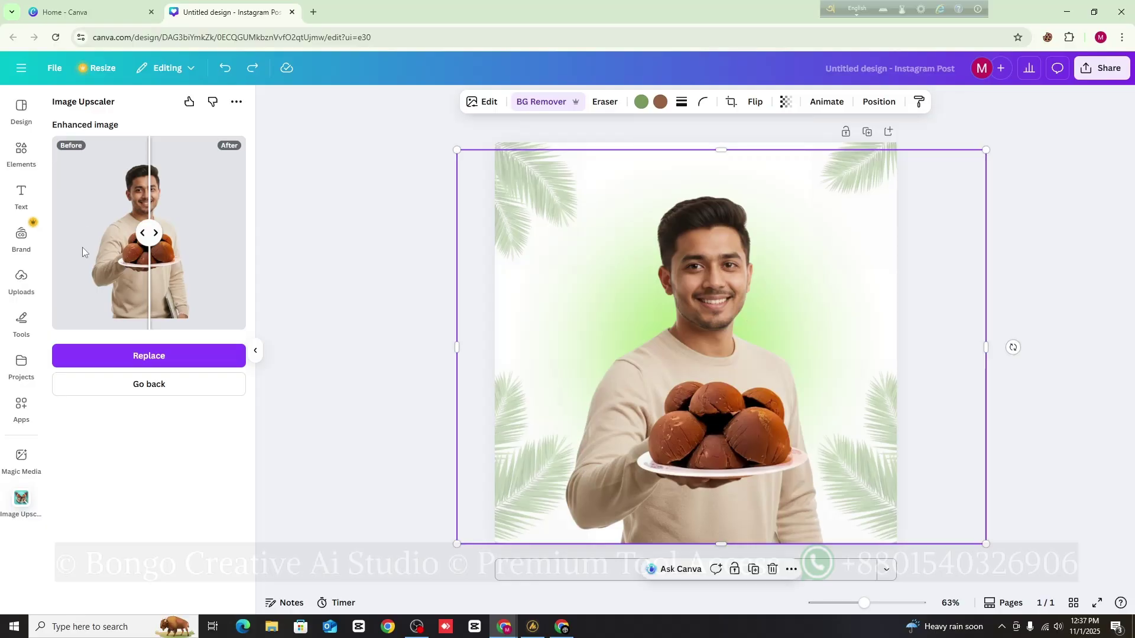
pyautogui.moveTo(147, 237); pyautogui.dragTo(77, 236)
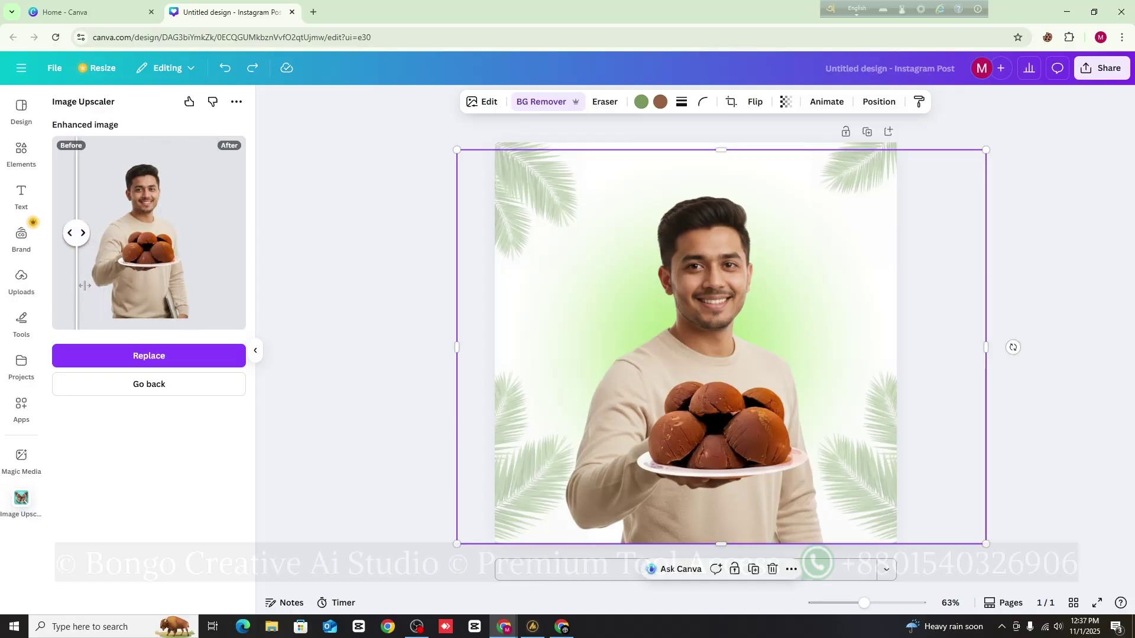
pyautogui.click(157, 353)
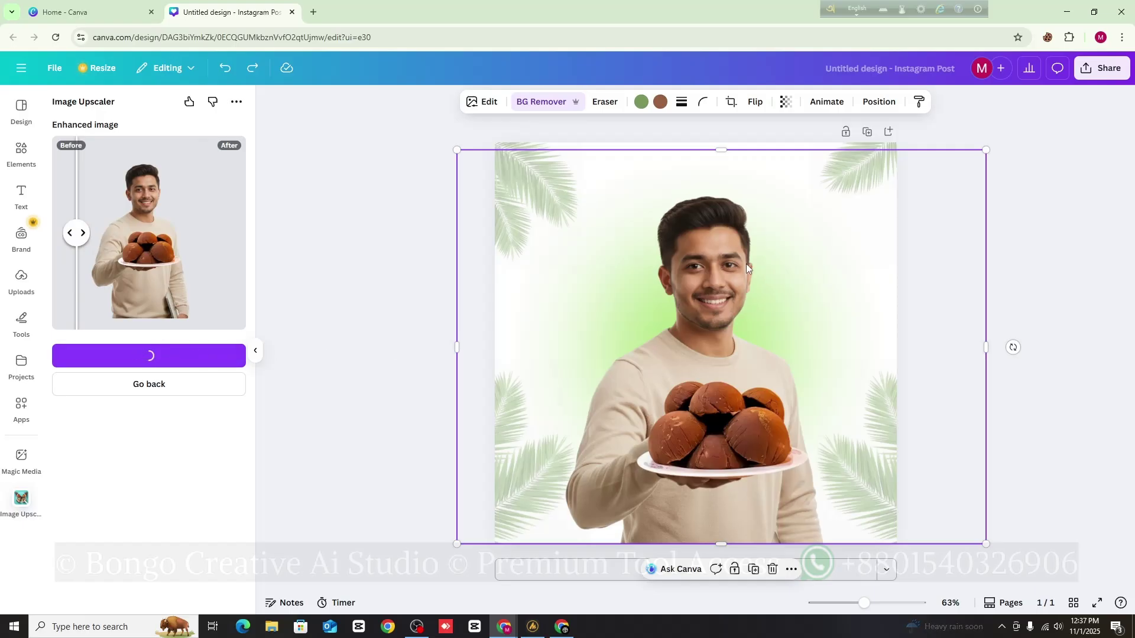
# Inspect the replaced cutout up close, compare its before and after preview, return to the upscale settings and deselect the cutout
pyautogui.scroll(5, 747, 268)
pyautogui.scroll(3, 747, 268)
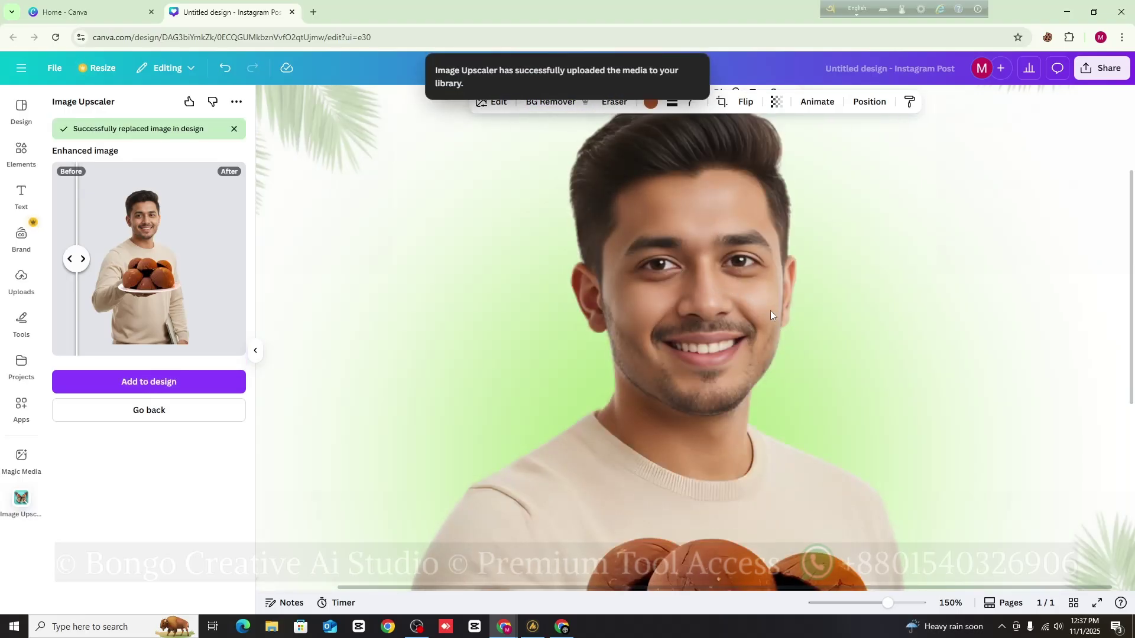
pyautogui.scroll(-5, 769, 313)
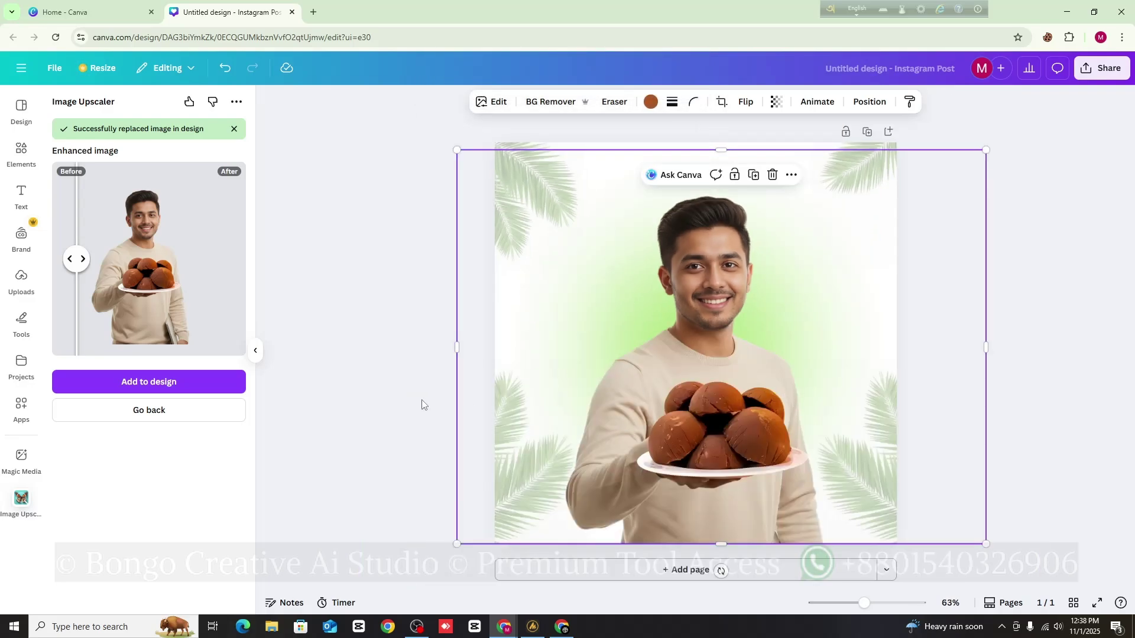
pyautogui.moveTo(156, 258)
pyautogui.mouseDown()
pyautogui.moveTo(224, 260)
pyautogui.moveTo(92, 260)
pyautogui.moveTo(191, 260)
pyautogui.moveTo(134, 260)
pyautogui.moveTo(159, 260)
pyautogui.mouseUp()
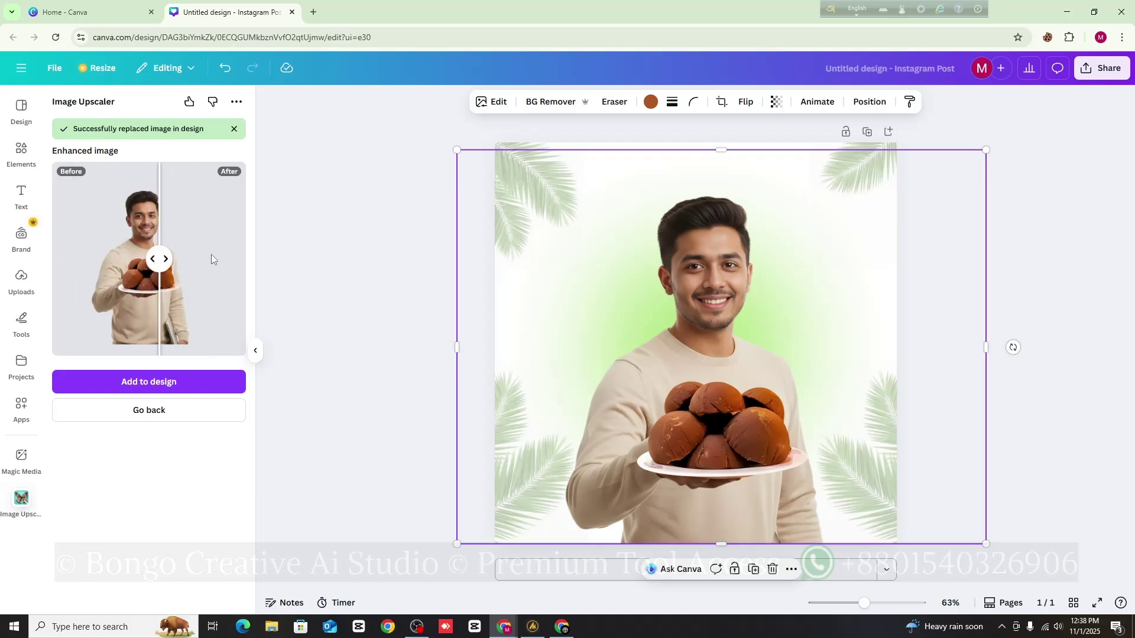
pyautogui.click(172, 414)
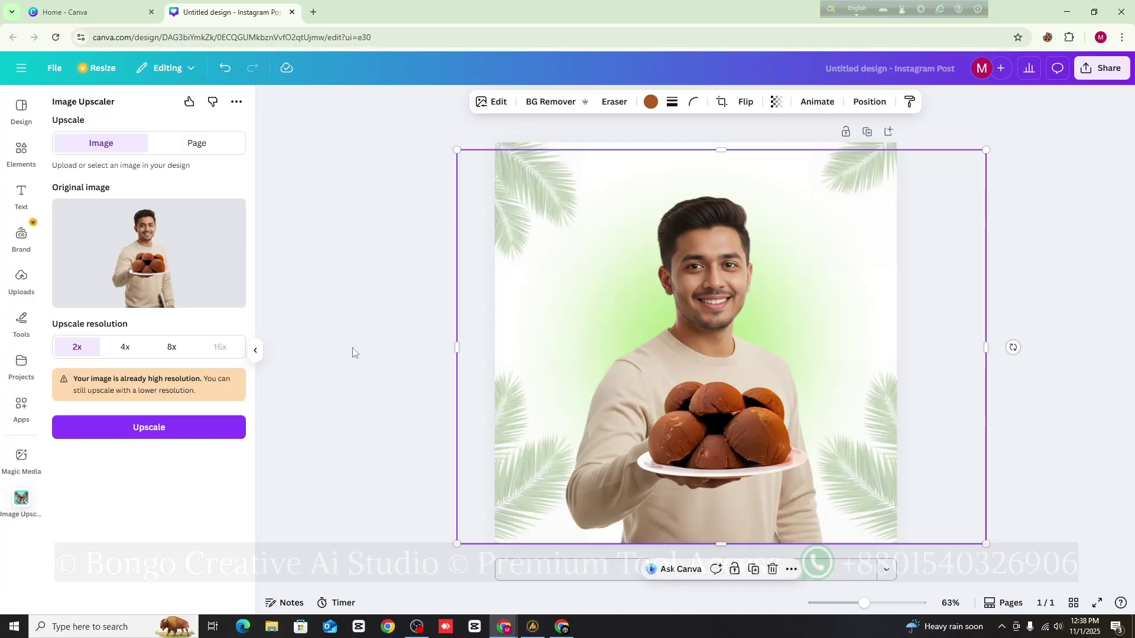
pyautogui.click(371, 259)
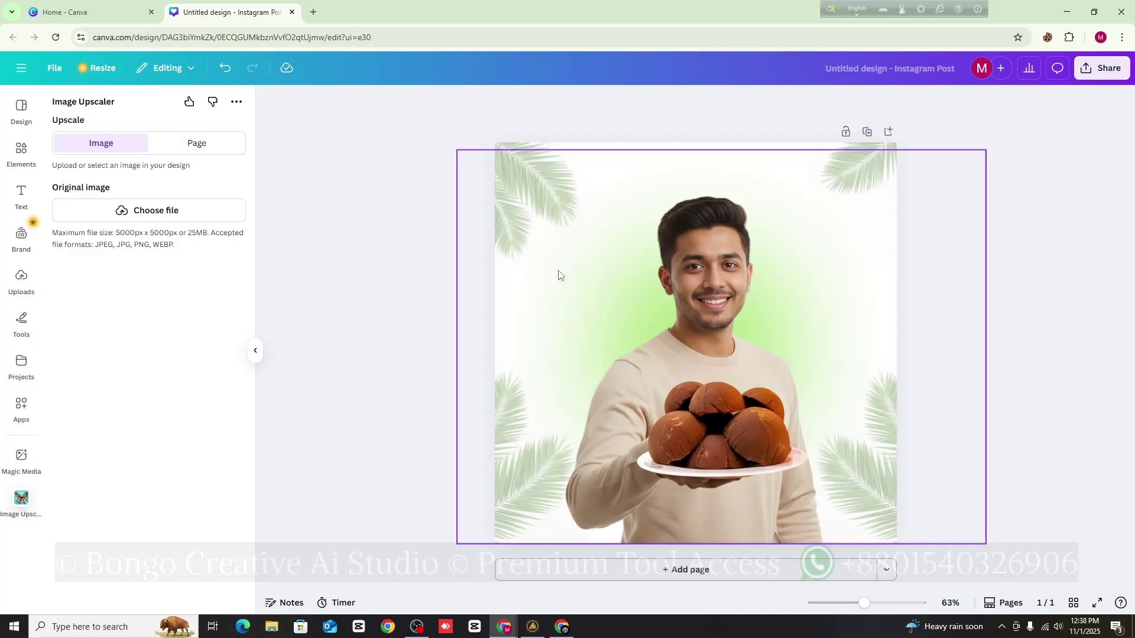
# Add a rectangle shape to the poster, reducing its height from above and widening it across the man's chest
pyautogui.click(18, 149)
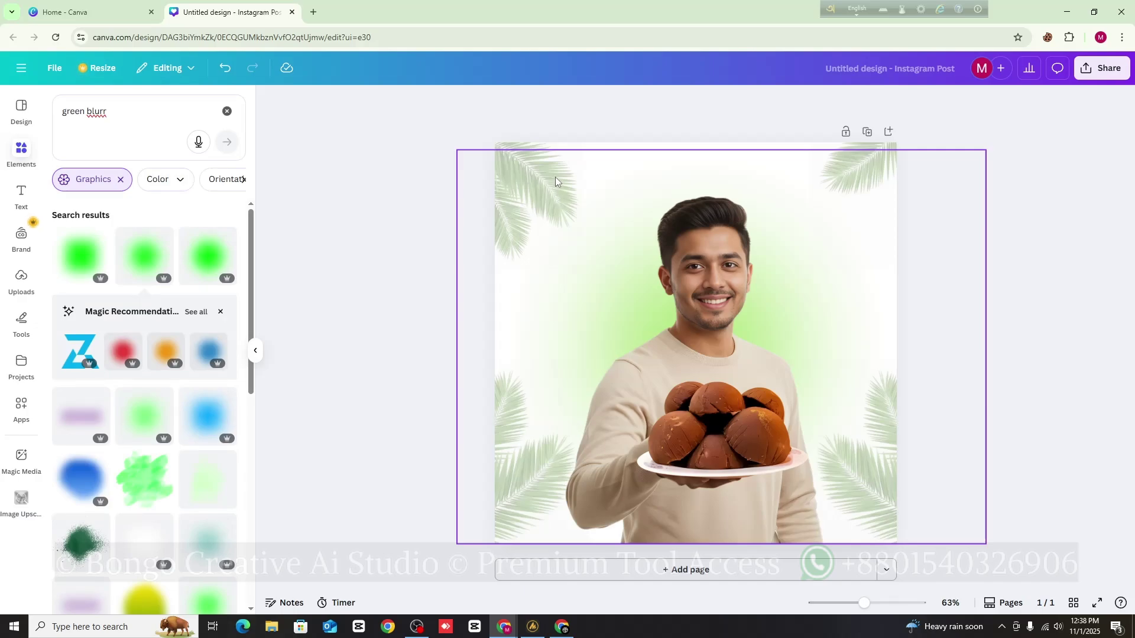
pyautogui.click(549, 204)
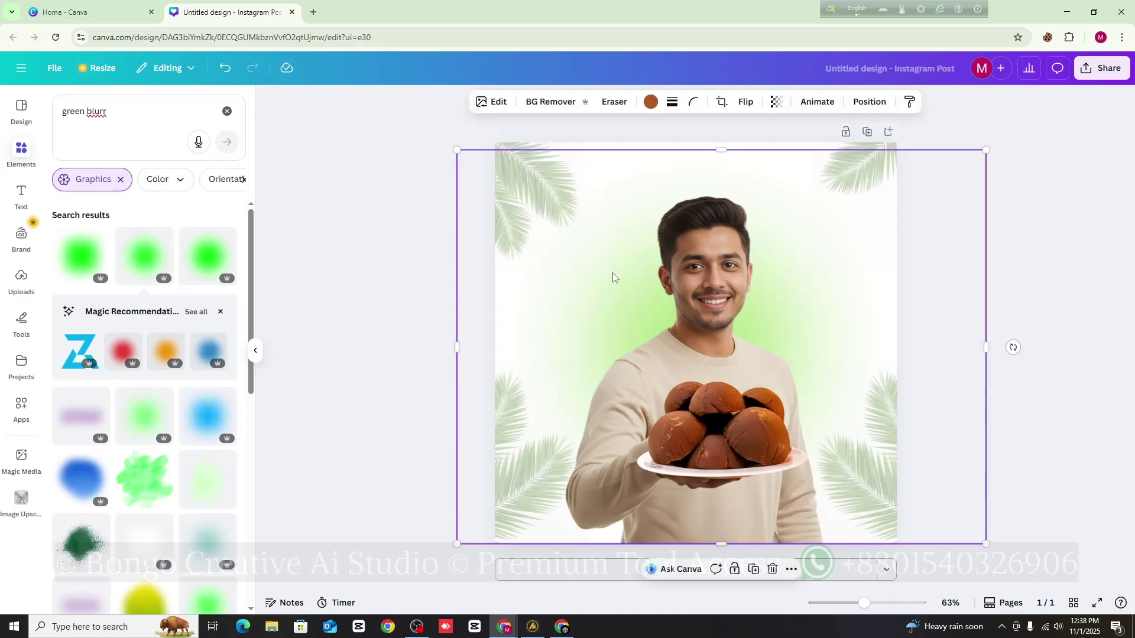
pyautogui.press('r')
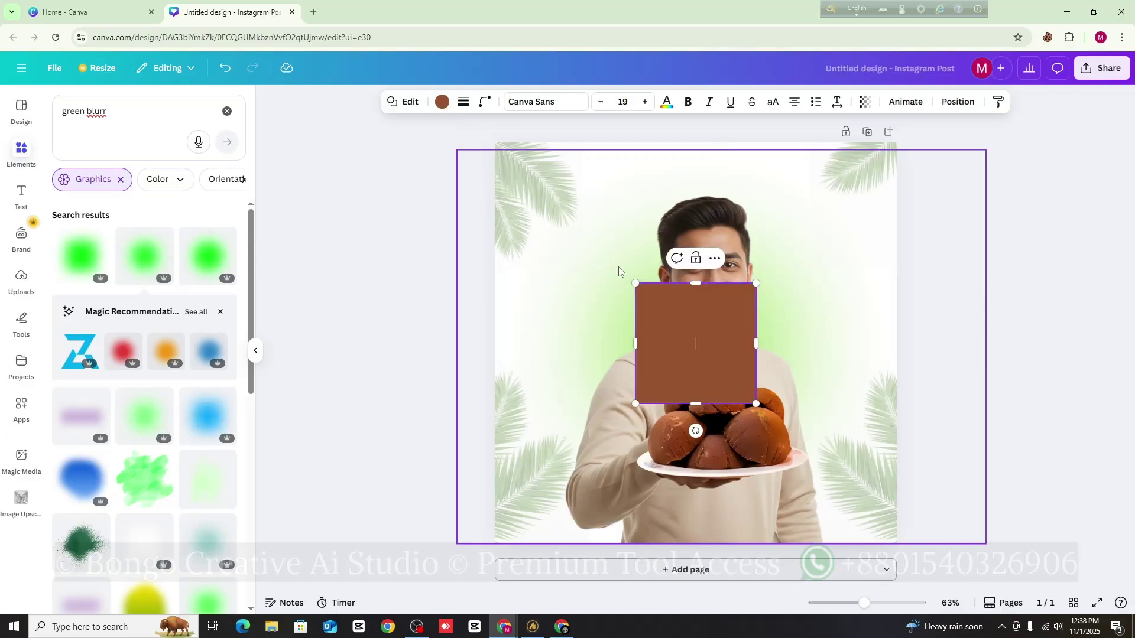
pyautogui.doubleClick(681, 343)
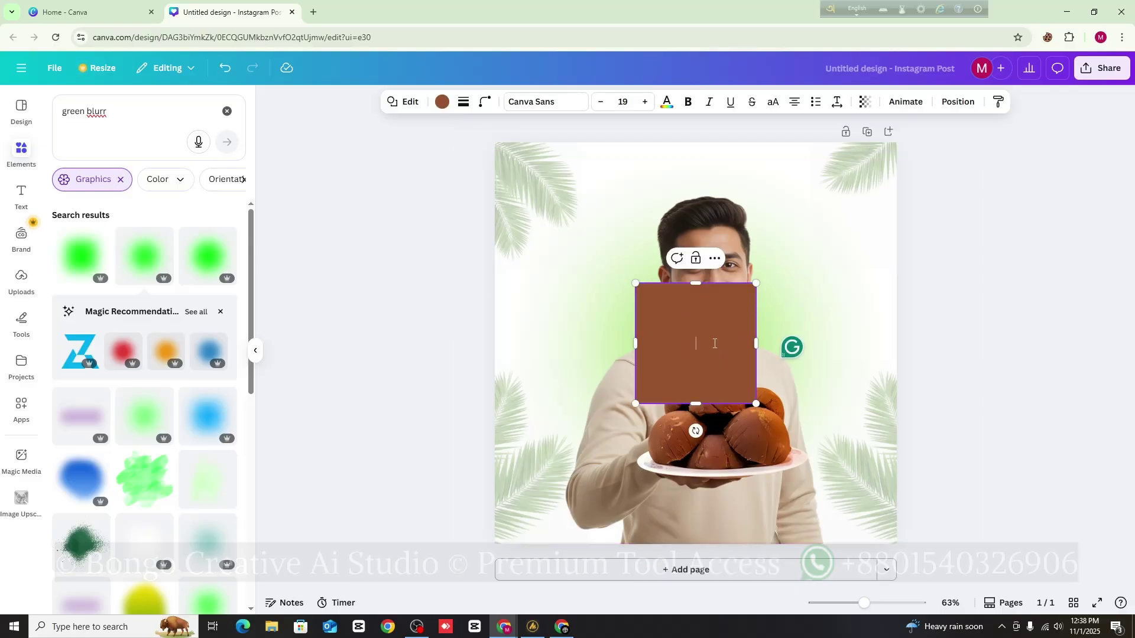
pyautogui.moveTo(714, 283); pyautogui.dragTo(715, 313)
pyautogui.moveTo(757, 358); pyautogui.dragTo(806, 360)
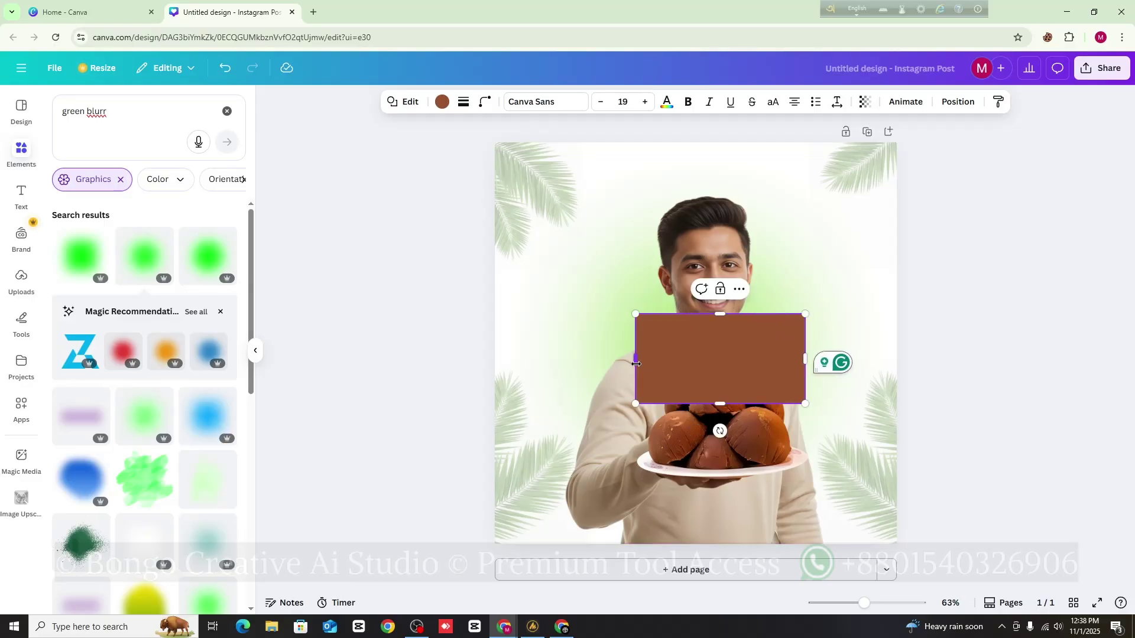
pyautogui.moveTo(636, 363)
pyautogui.mouseDown()
pyautogui.moveTo(595, 363)
pyautogui.moveTo(635, 363)
pyautogui.mouseUp()
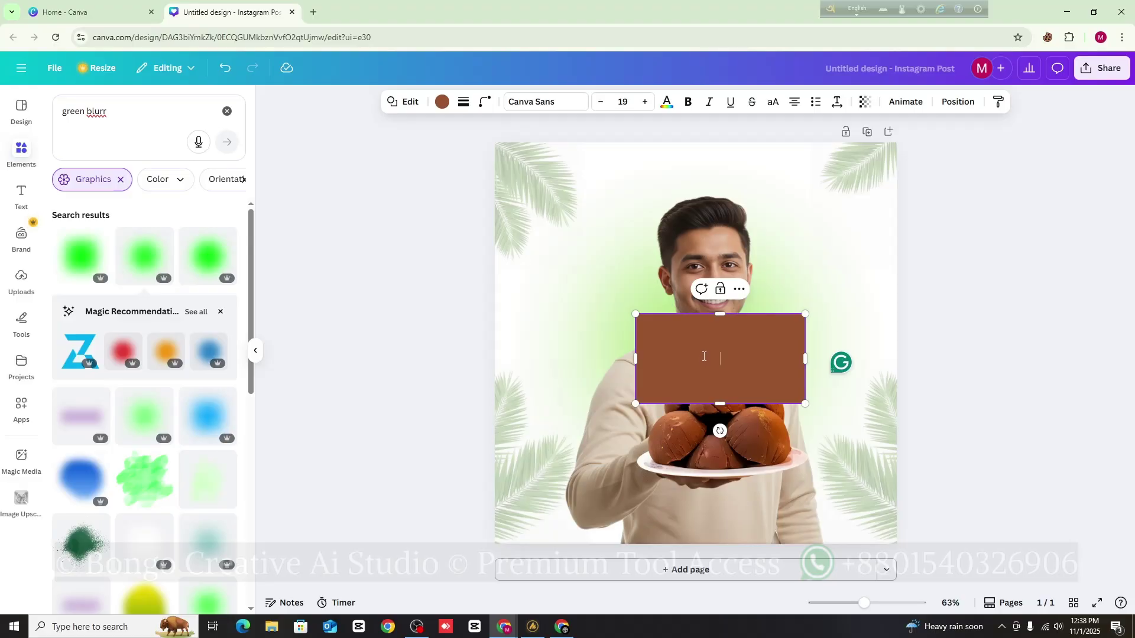
# Reshape the brown rectangle into a wide, thin banner and place it near the poster's upper-left corner, beside the man's hair
pyautogui.doubleClick(729, 348)
pyautogui.write('r')
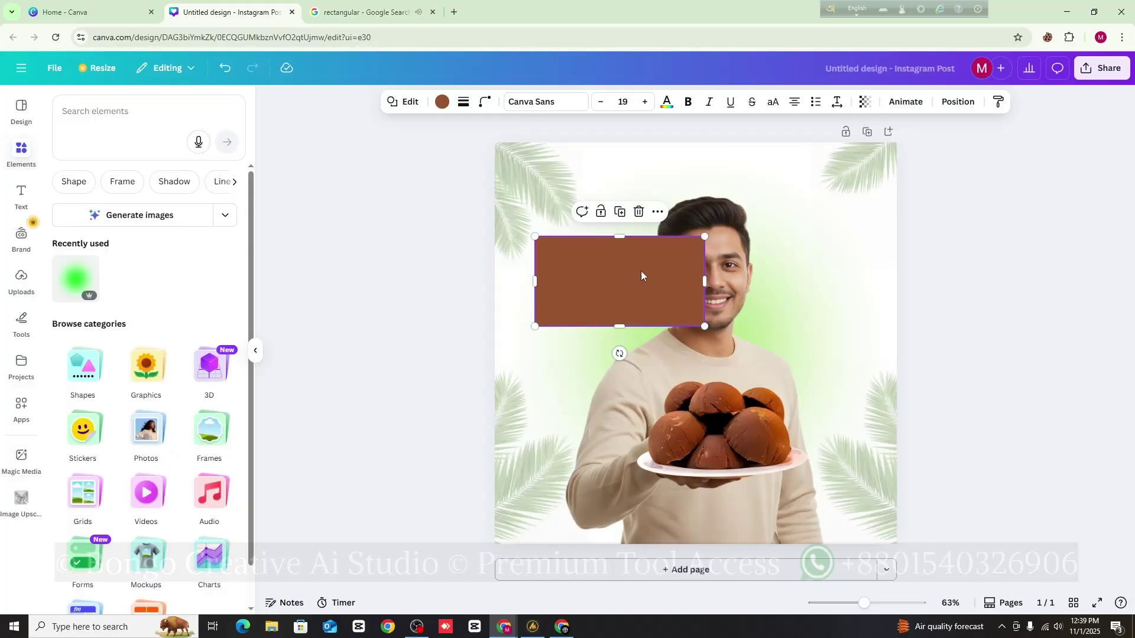
pyautogui.moveTo(642, 274)
pyautogui.mouseDown()
pyautogui.moveTo(659, 308)
pyautogui.moveTo(667, 287)
pyautogui.moveTo(636, 254)
pyautogui.moveTo(650, 273)
pyautogui.mouseUp()
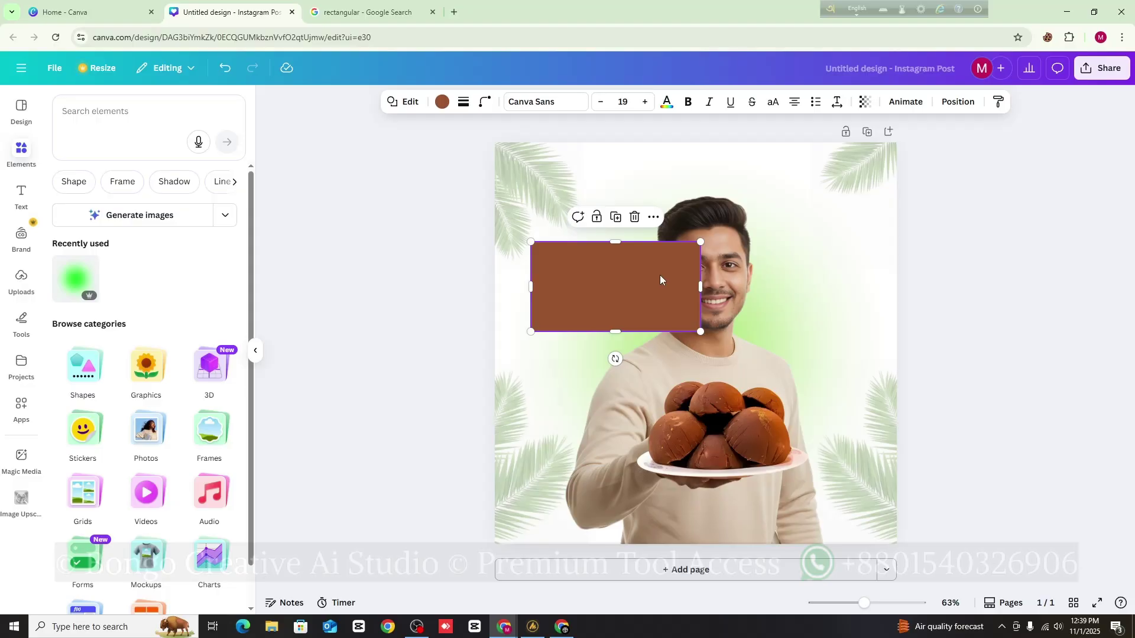
pyautogui.moveTo(591, 280); pyautogui.dragTo(620, 284)
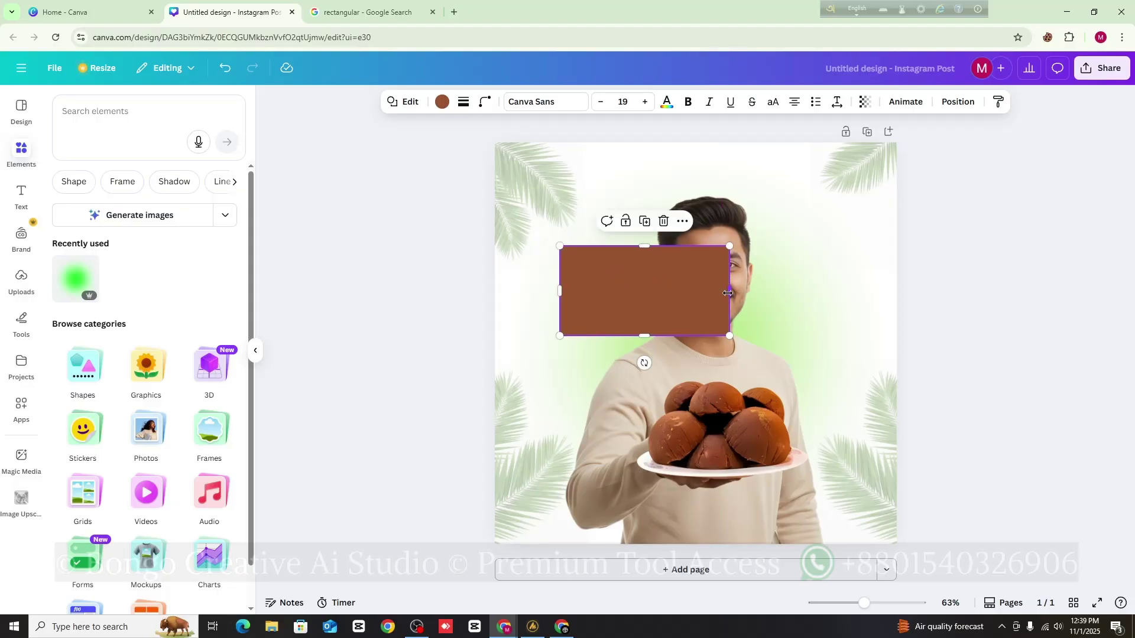
pyautogui.moveTo(728, 293)
pyautogui.mouseDown()
pyautogui.moveTo(622, 295)
pyautogui.moveTo(738, 293)
pyautogui.mouseUp()
pyautogui.moveTo(647, 248); pyautogui.dragTo(625, 226)
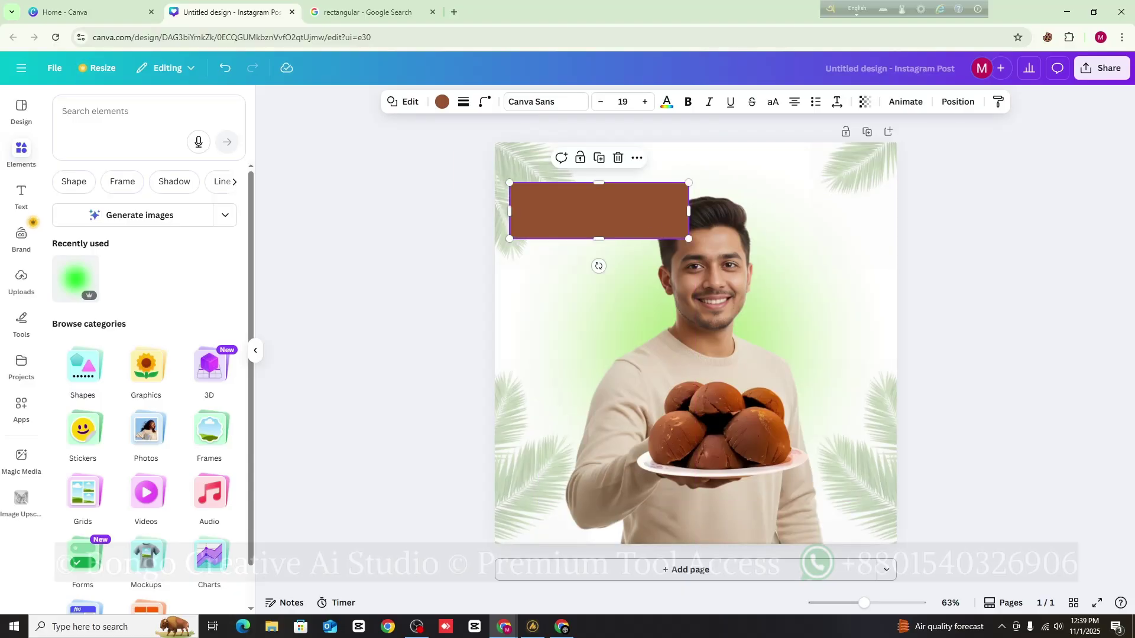
# Check the headline banner in the finished খেজুরের গুড় reference design in the other window, and return to the poster
pyautogui.hotkey('alt', 'Tab')
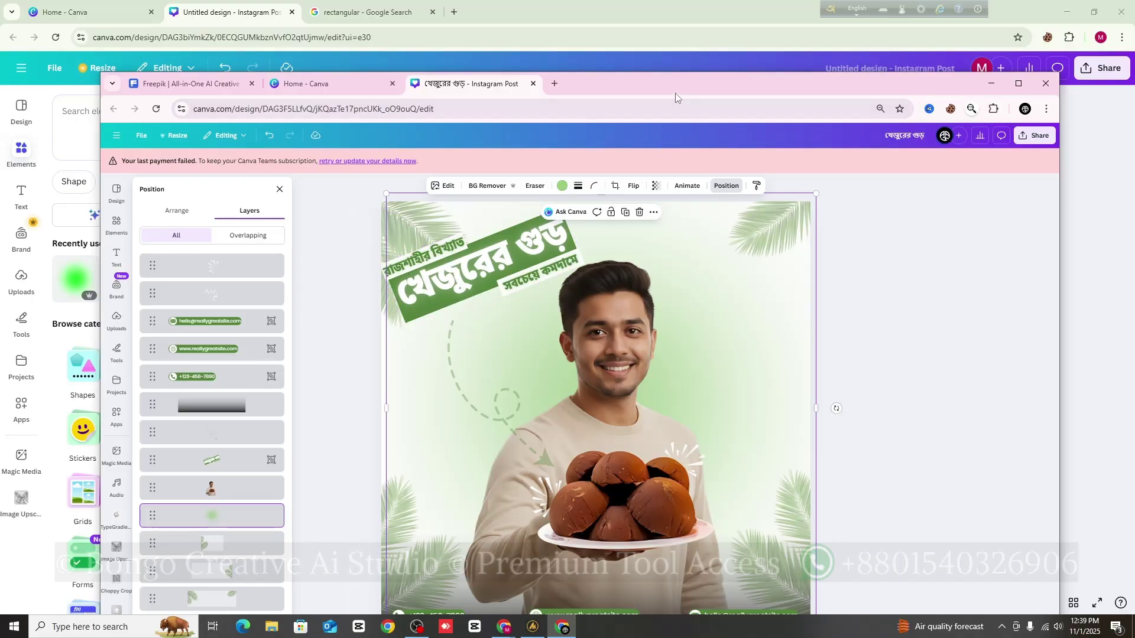
pyautogui.moveTo(676, 93); pyautogui.dragTo(678, 30)
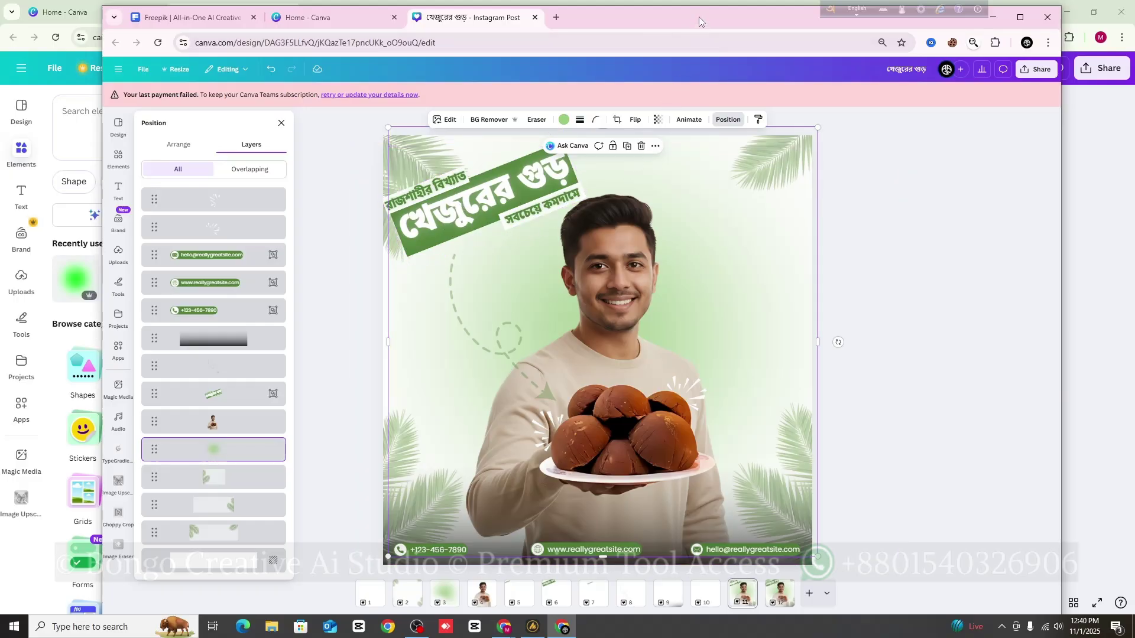
pyautogui.moveTo(699, 22); pyautogui.dragTo(696, 146)
pyautogui.click(597, 263)
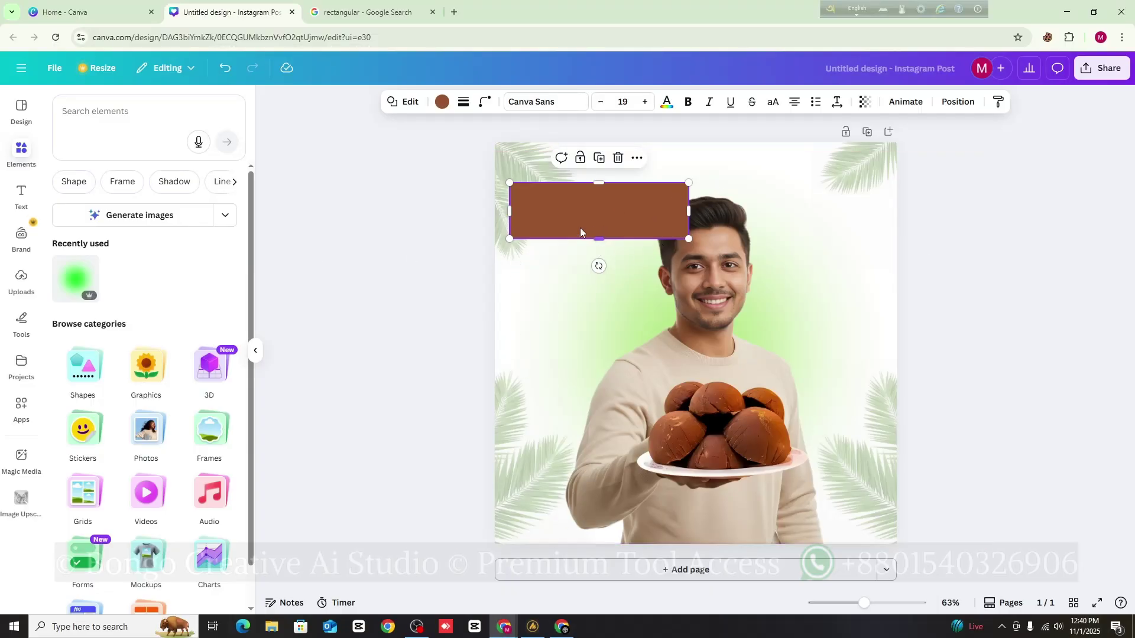
# Change the banner rectangle's fill color to white and deselect it
pyautogui.moveTo(617, 221)
pyautogui.mouseDown()
pyautogui.moveTo(602, 213)
pyautogui.moveTo(616, 217)
pyautogui.mouseUp()
pyautogui.click(442, 104)
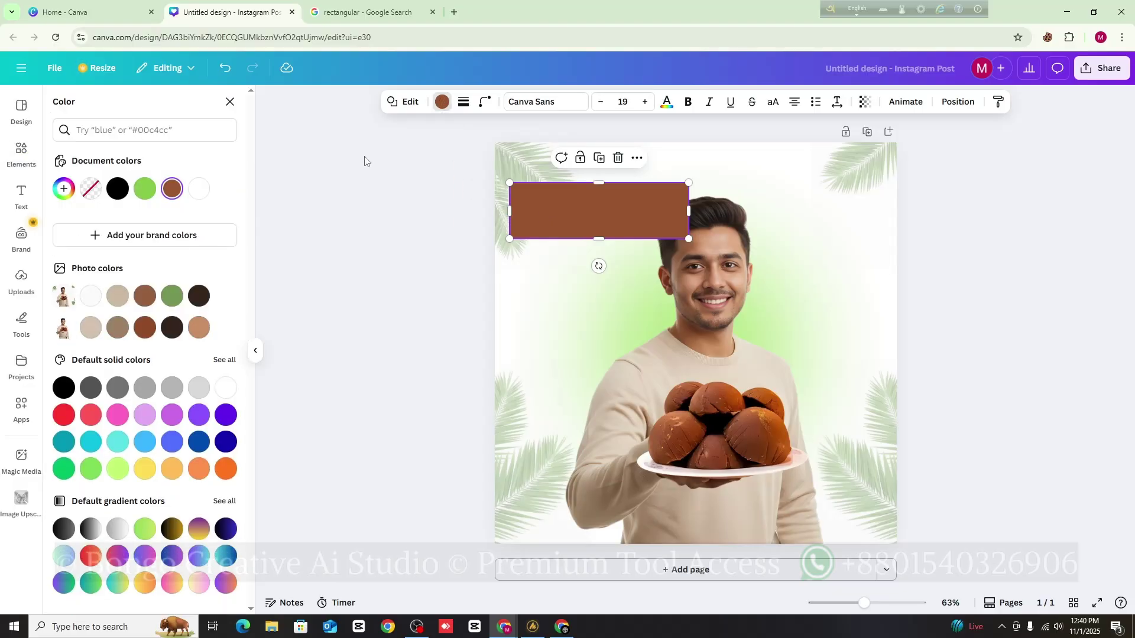
pyautogui.click(199, 189)
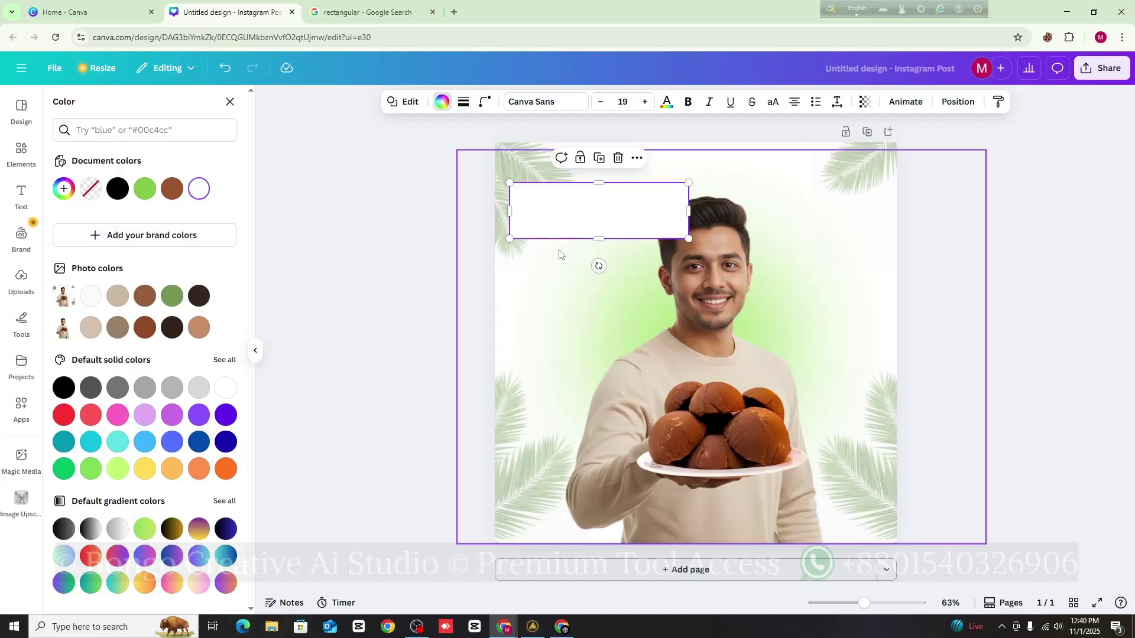
pyautogui.click(540, 266)
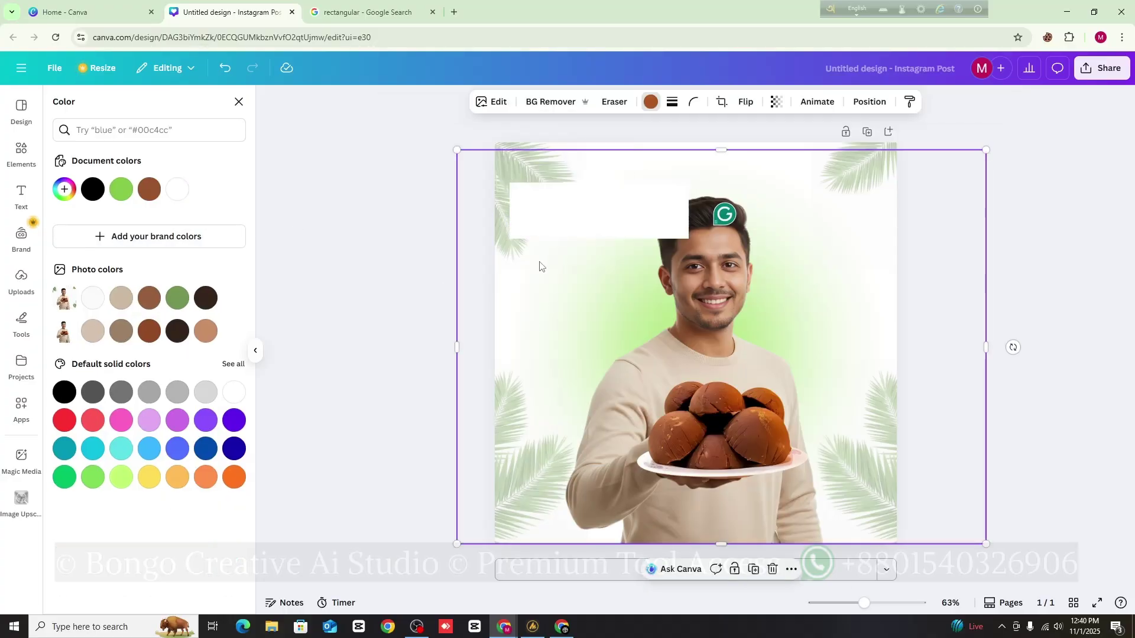
pyautogui.press('t')
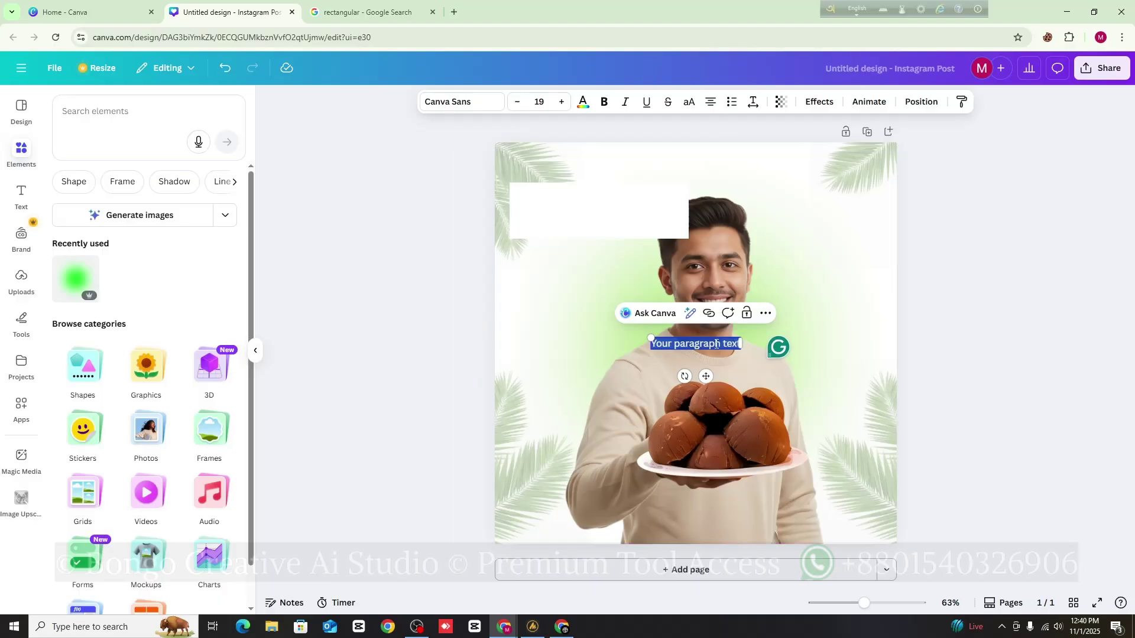
pyautogui.click(21, 198)
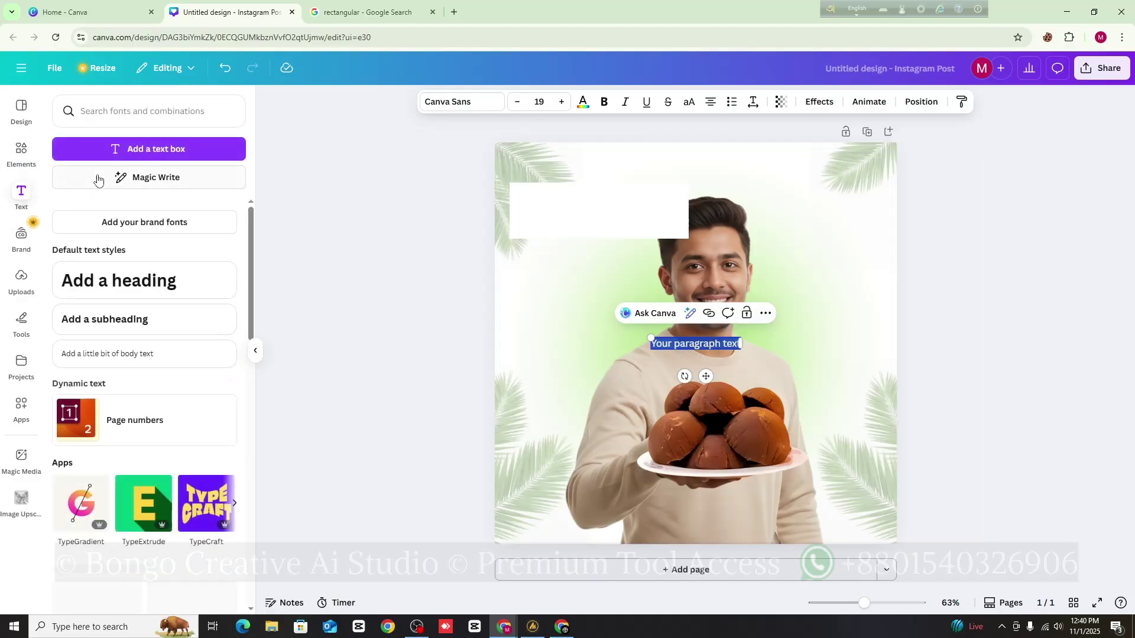
pyautogui.click(123, 147)
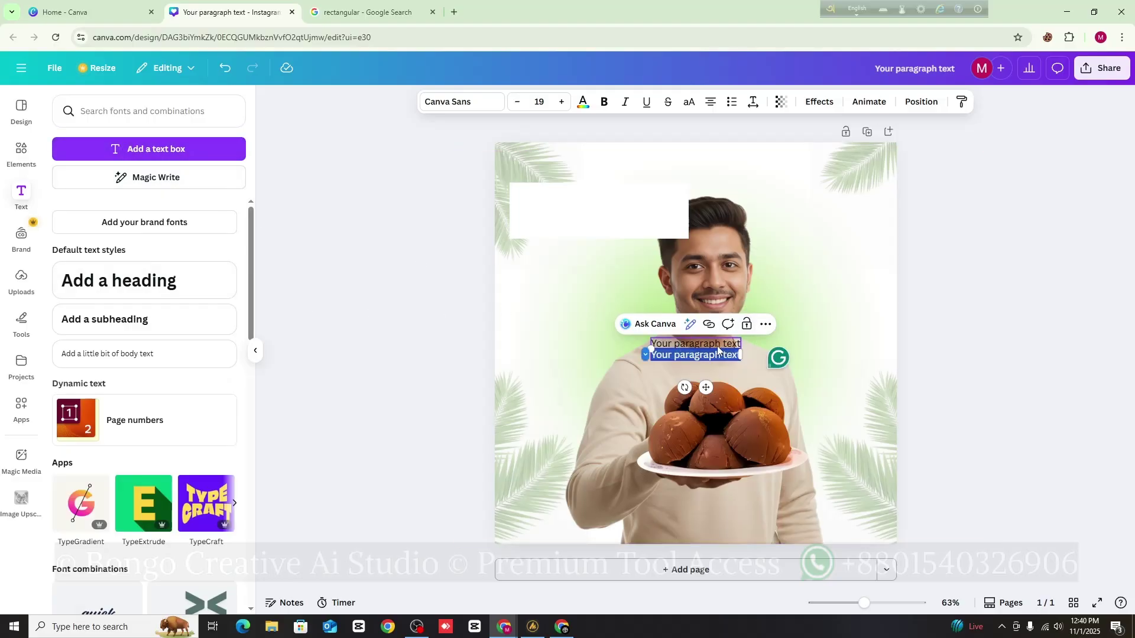
pyautogui.click(966, 332)
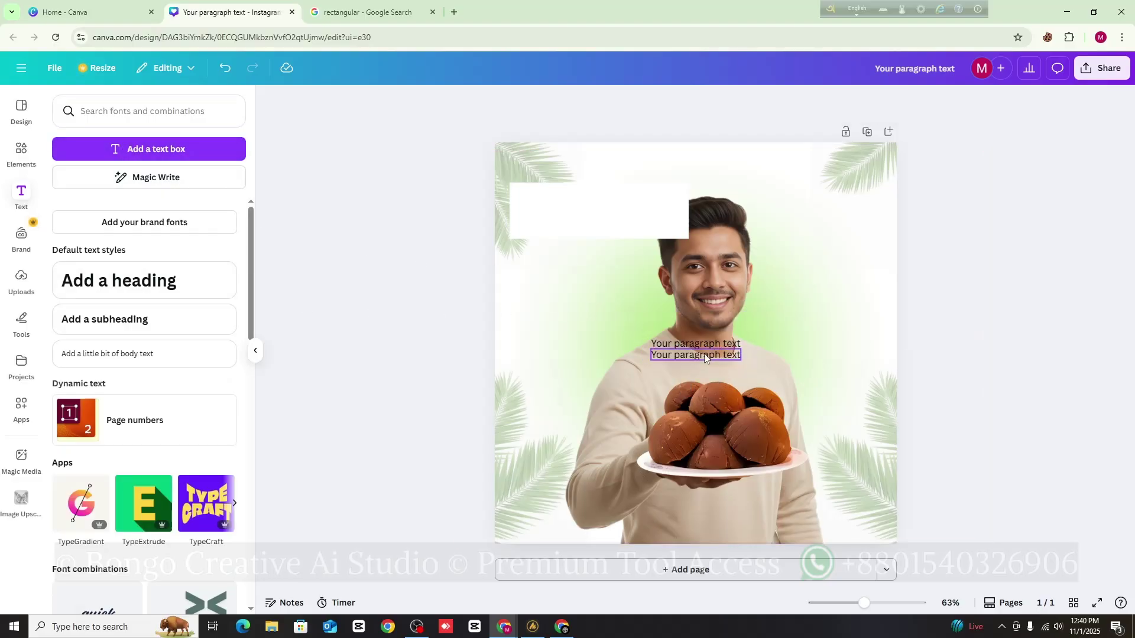
pyautogui.moveTo(704, 353)
pyautogui.mouseDown()
pyautogui.moveTo(708, 371)
pyautogui.moveTo(700, 344)
pyautogui.mouseUp()
pyautogui.press('Delete')
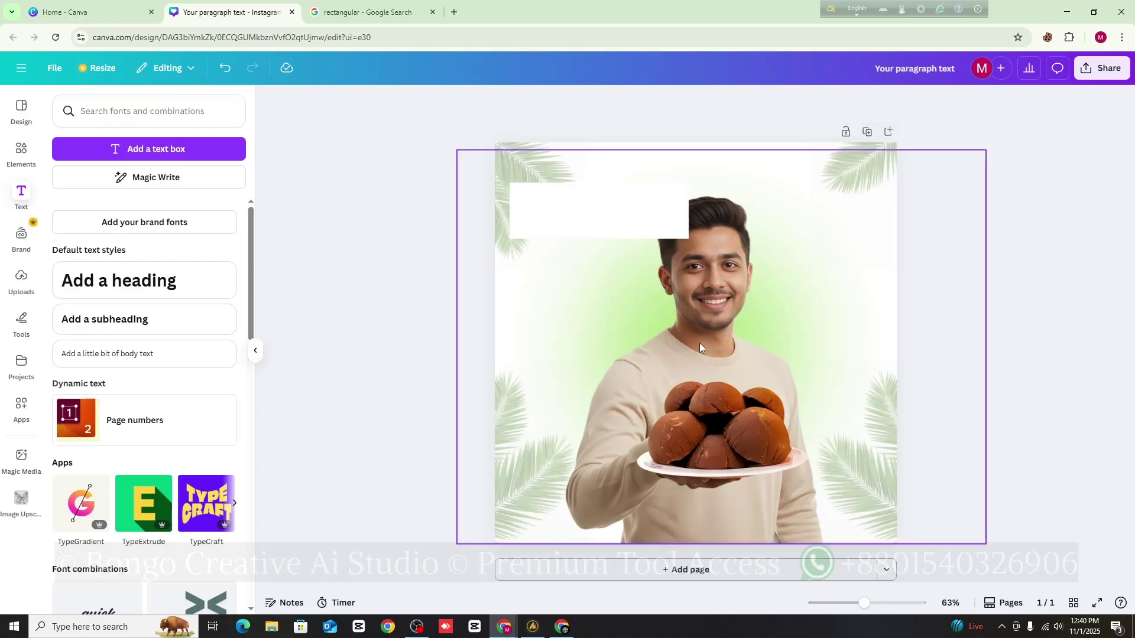
# Add a text box reading "রাজশাহীর বিখ্যাত" over the man's chest and enlarge it to font size 48.9
pyautogui.click(181, 155)
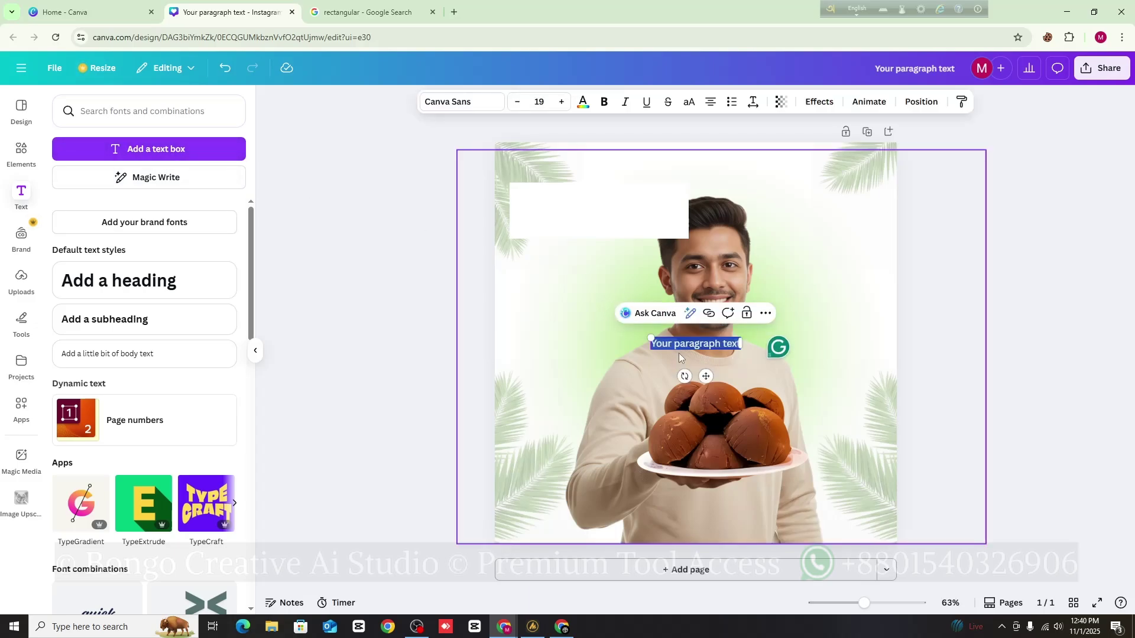
pyautogui.click(681, 345)
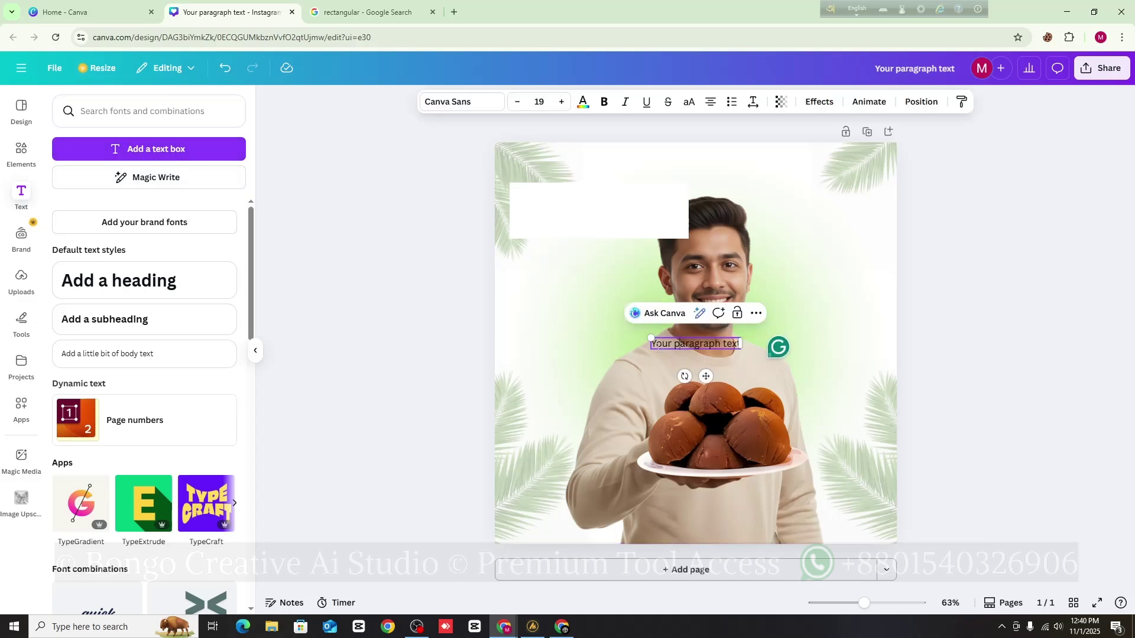
pyautogui.moveTo(653, 344); pyautogui.dragTo(686, 437)
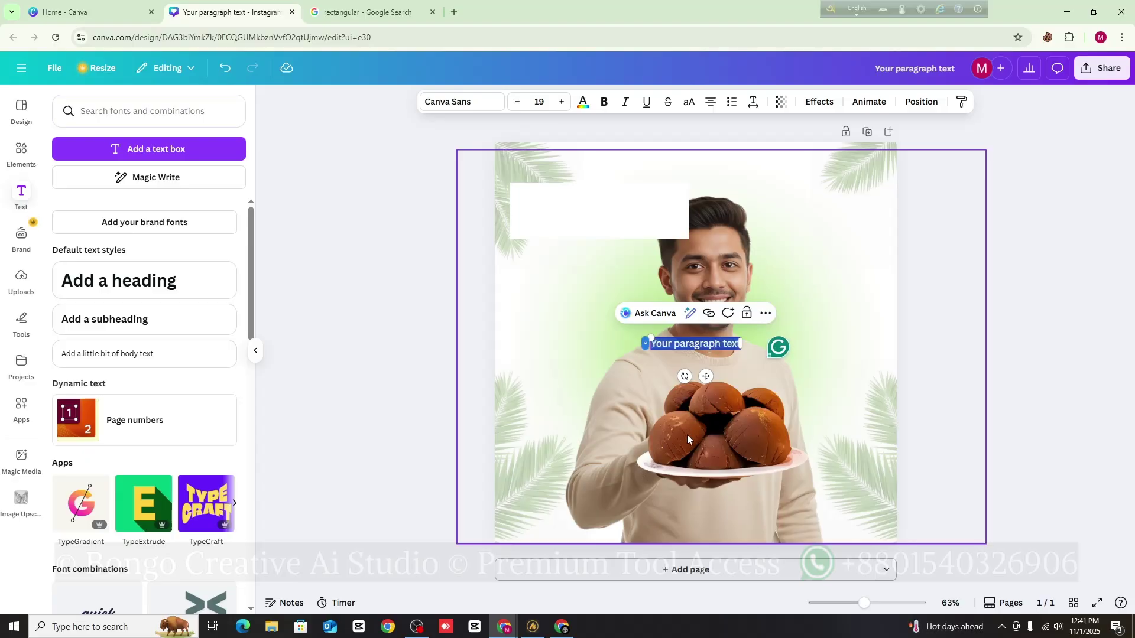
pyautogui.press('F12')
pyautogui.write('রাজশাহীর বিখ্যাত')
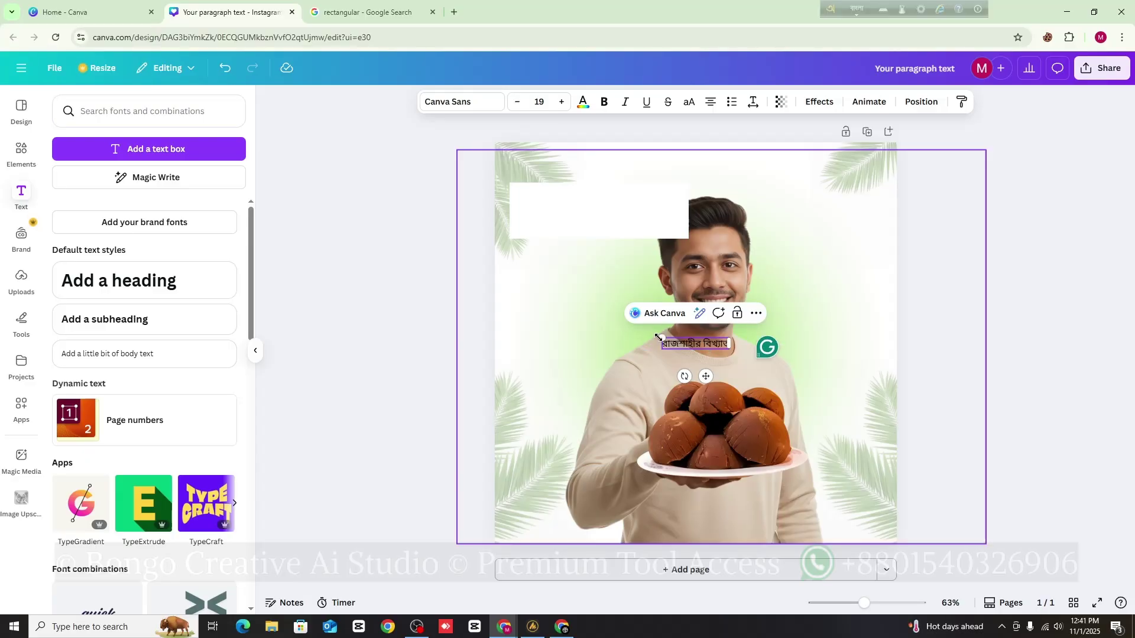
pyautogui.moveTo(658, 337); pyautogui.dragTo(556, 320)
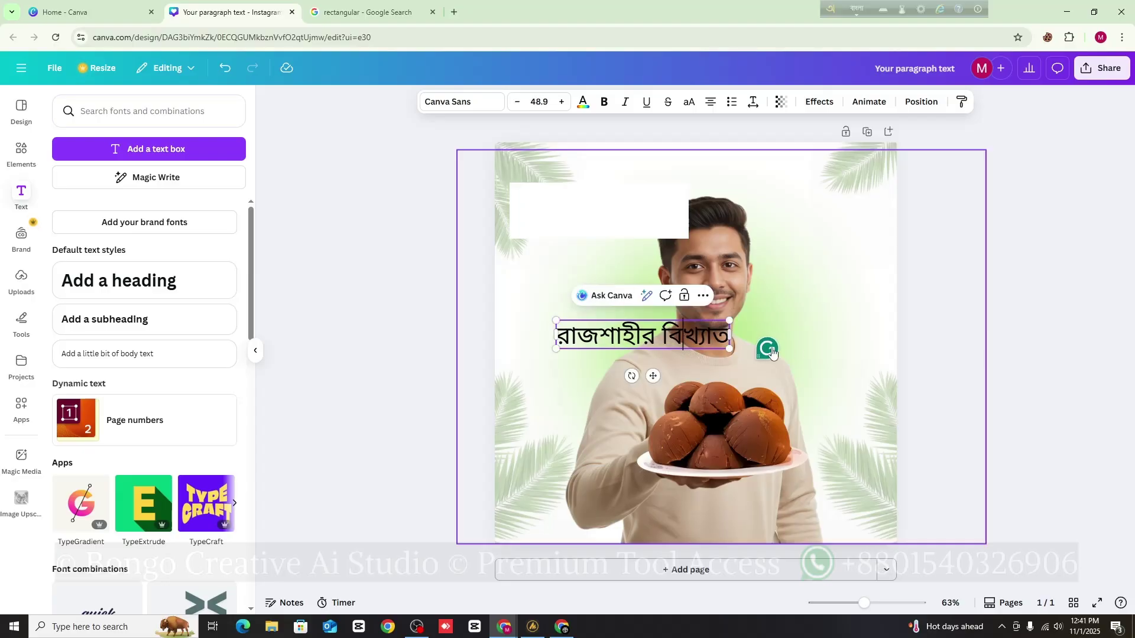
# Nudge the "রাজশাহীর বিখ্যাত" text on the man's upper chest and change its font to Noto Sans Bengali
pyautogui.click(933, 363)
pyautogui.moveTo(678, 329); pyautogui.dragTo(686, 338)
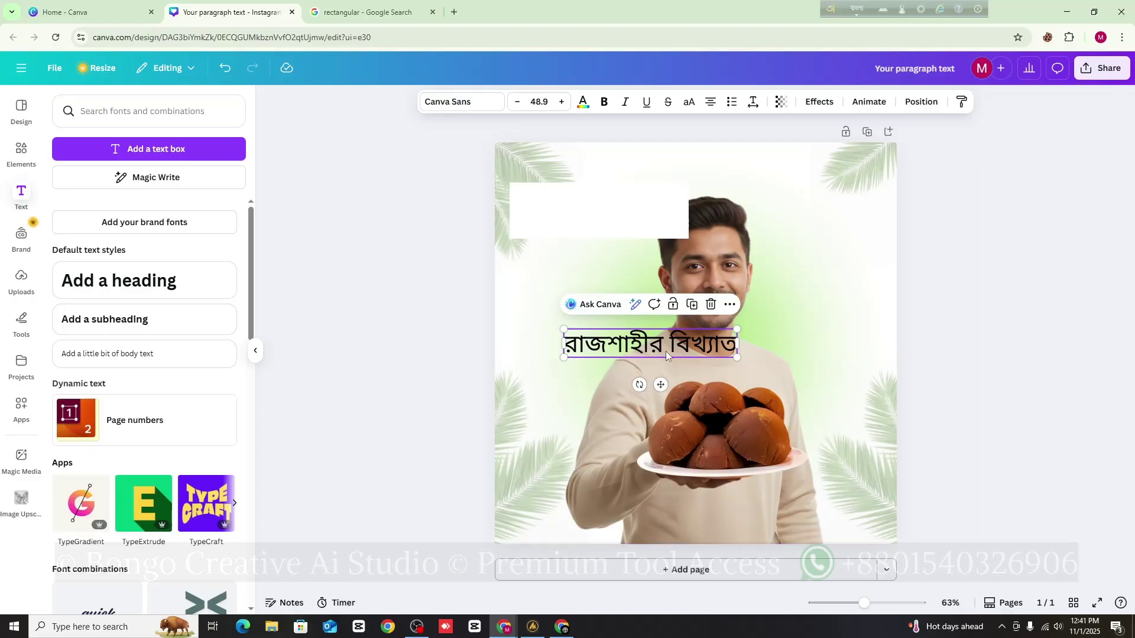
pyautogui.moveTo(665, 351)
pyautogui.mouseDown()
pyautogui.moveTo(684, 376)
pyautogui.moveTo(666, 346)
pyautogui.moveTo(676, 341)
pyautogui.mouseUp()
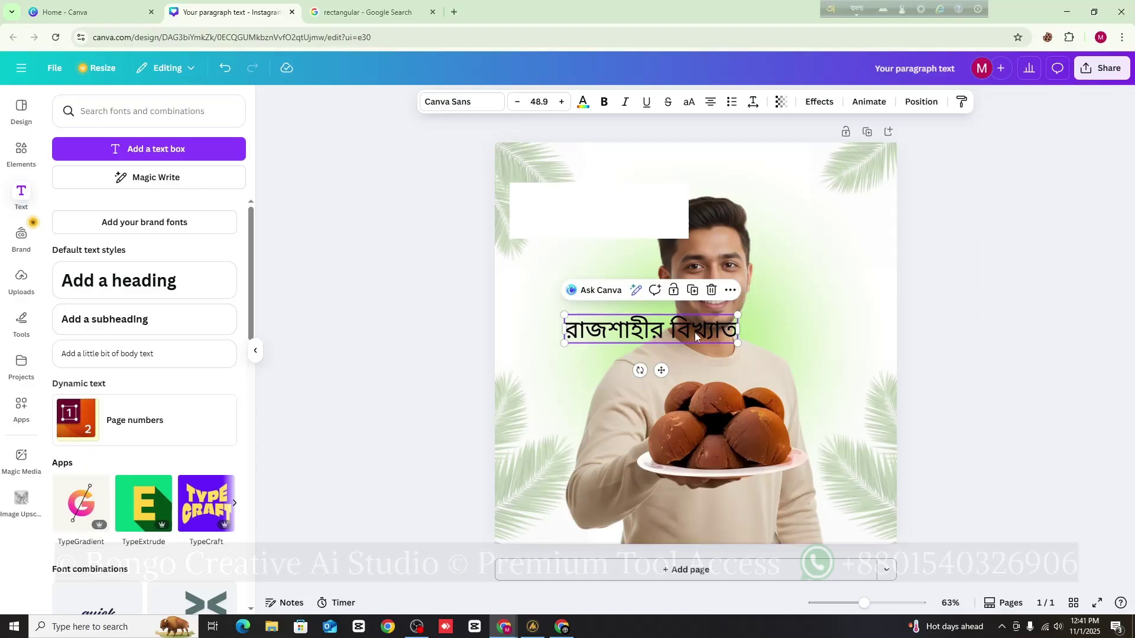
pyautogui.click(464, 106)
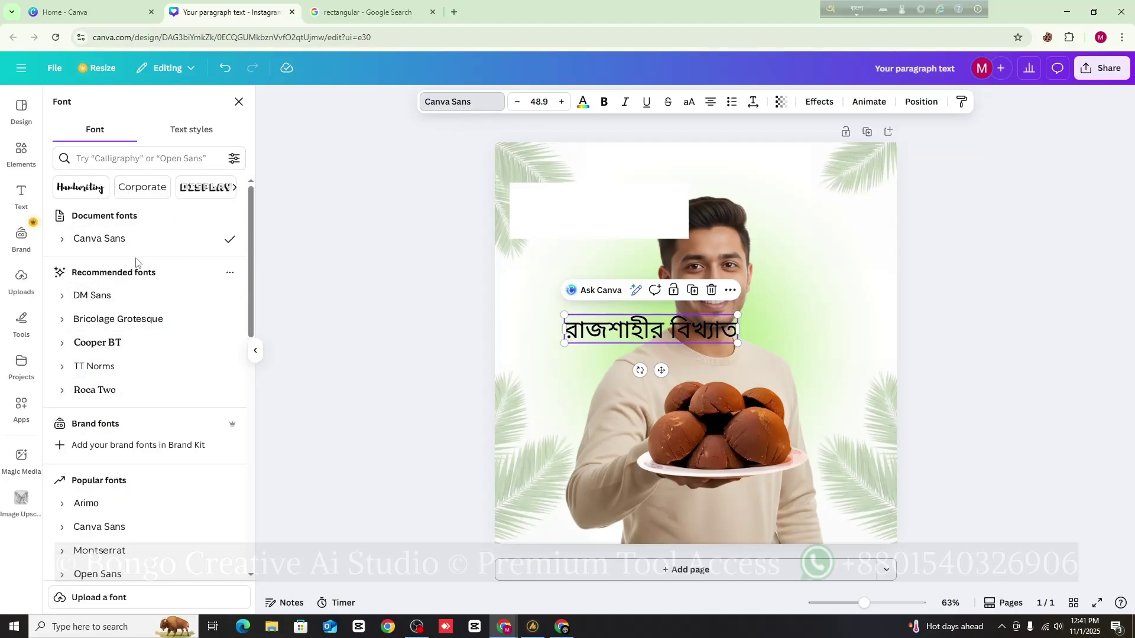
pyautogui.scroll(-1, 167, 283)
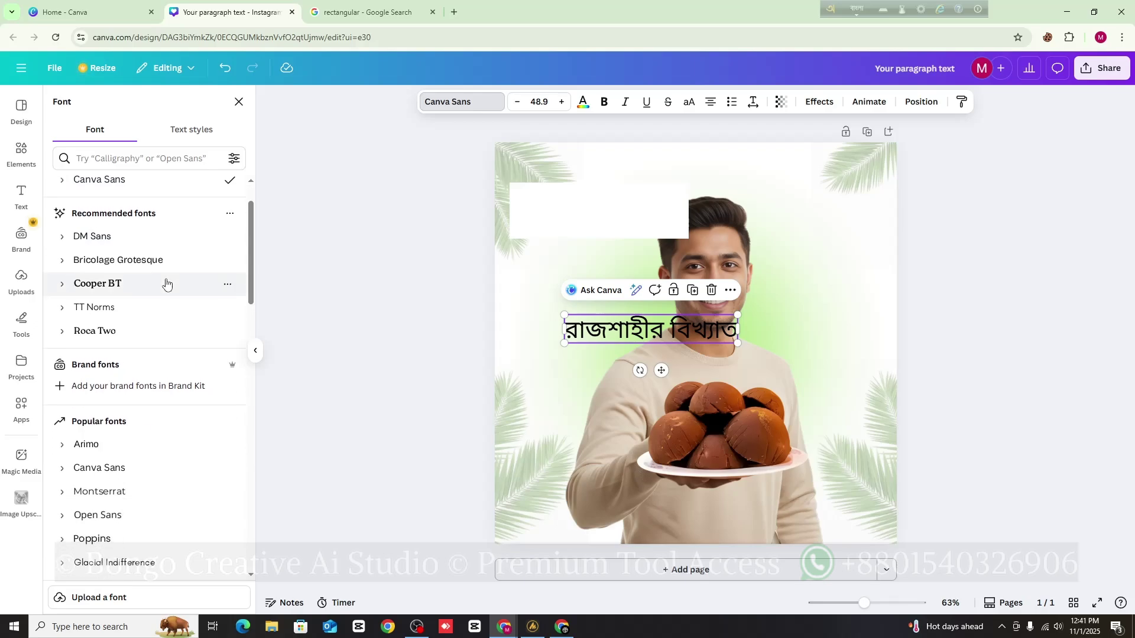
pyautogui.scroll(1, 167, 283)
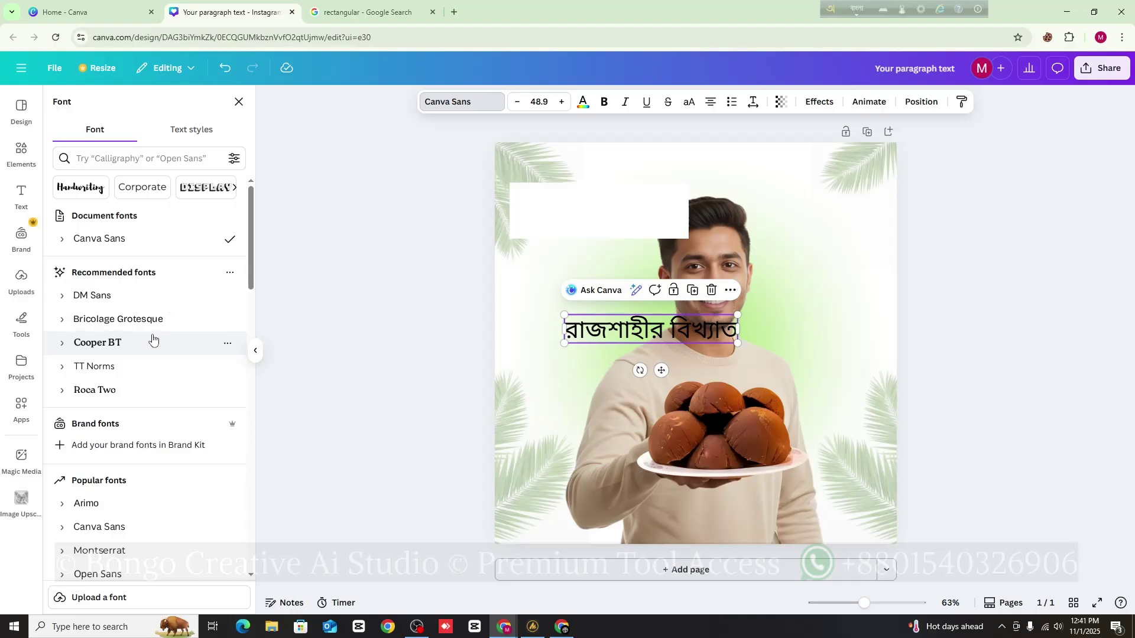
pyautogui.scroll(-2, 157, 375)
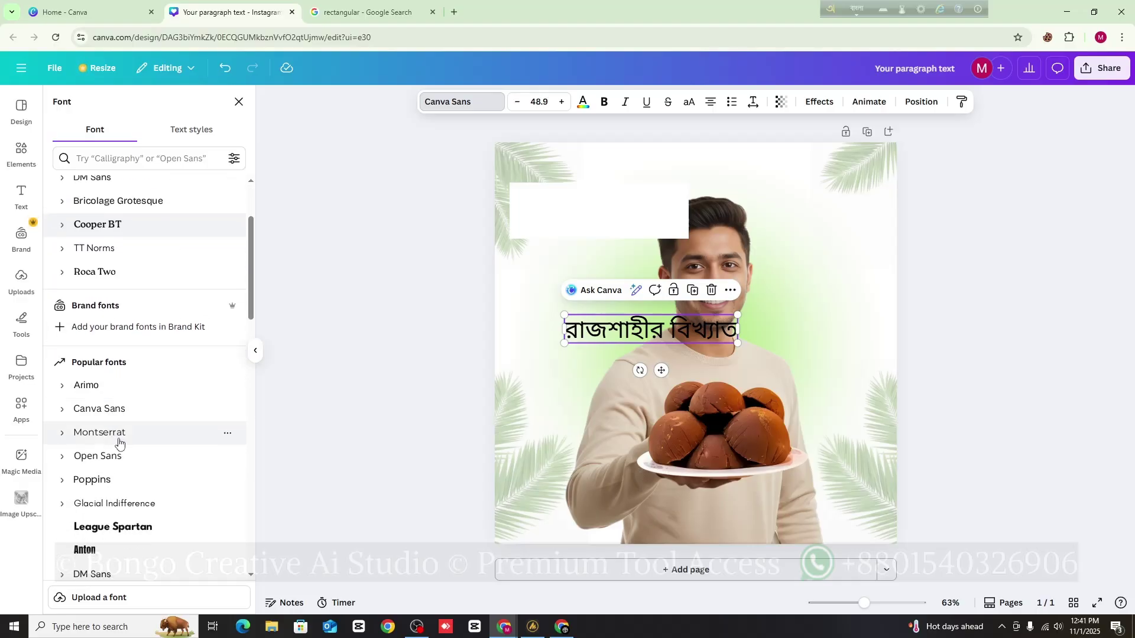
pyautogui.scroll(-2, 131, 456)
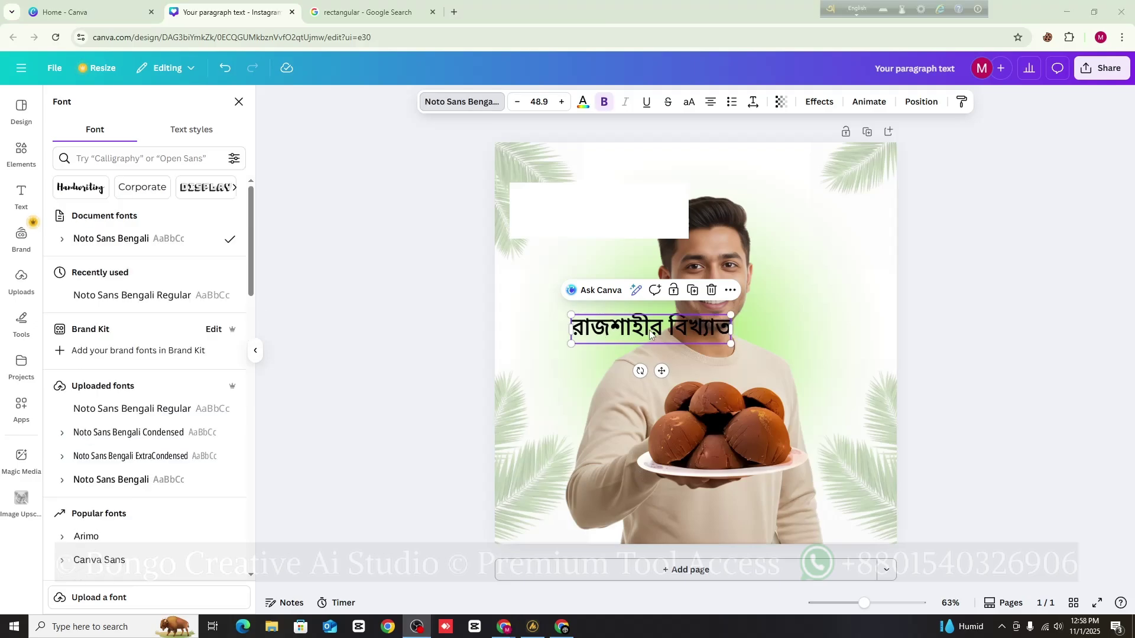
# Move the headline text beside the man's chin and set its font weight to Noto Sans Bengali Bold
pyautogui.moveTo(656, 326); pyautogui.dragTo(599, 302)
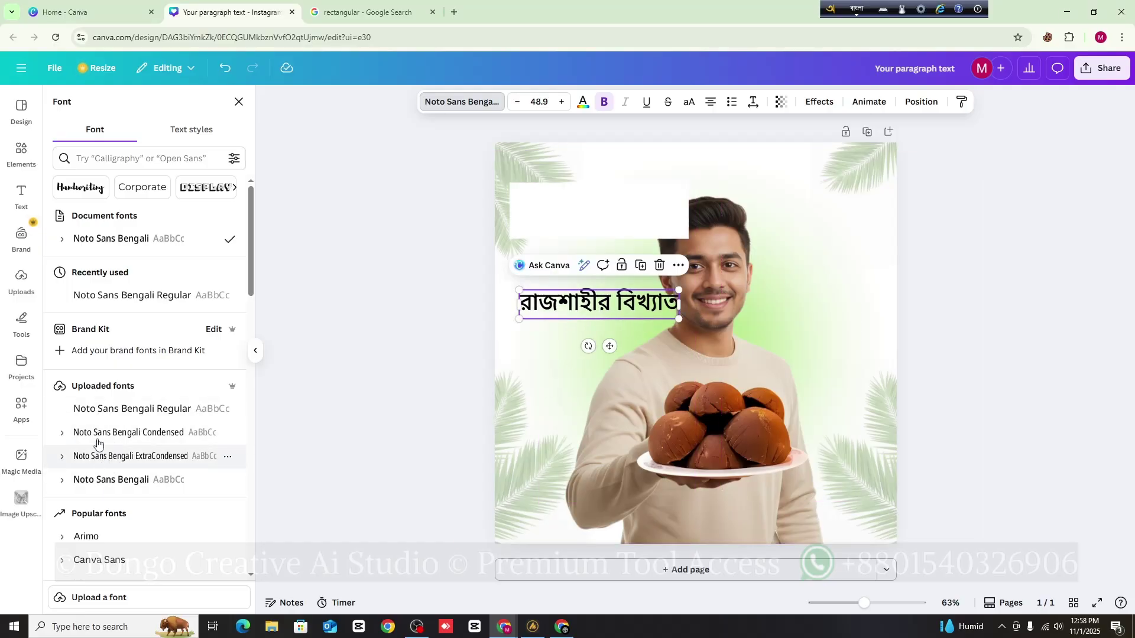
pyautogui.click(62, 480)
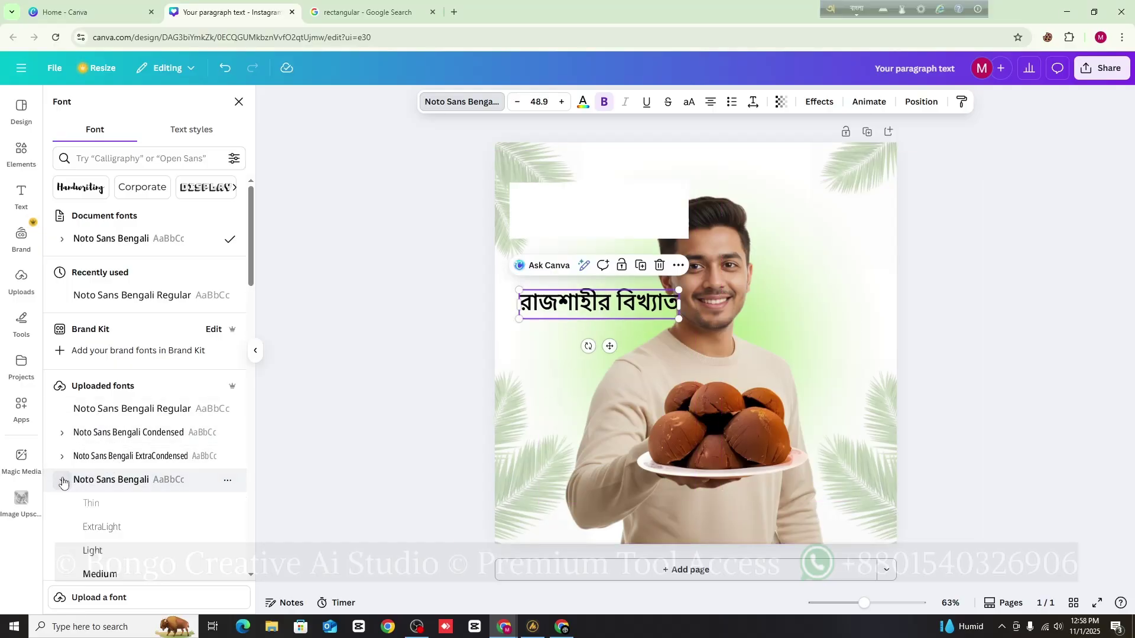
pyautogui.scroll(-4, 99, 464)
pyautogui.scroll(1, 115, 438)
pyautogui.click(107, 453)
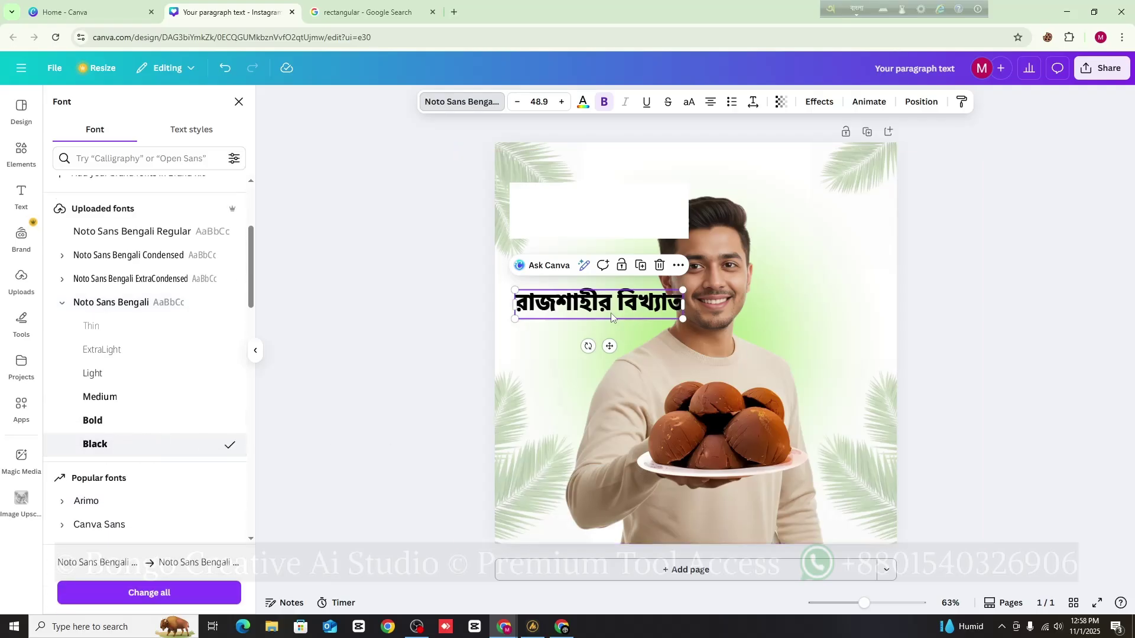
pyautogui.click(121, 419)
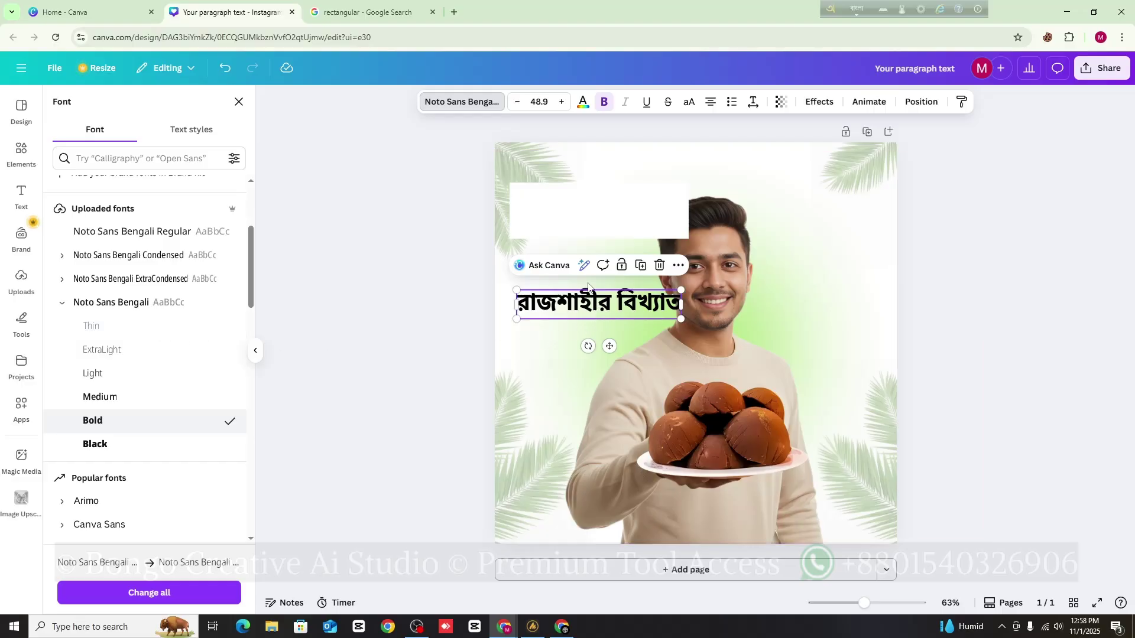
# Shrink the white rectangle and the headline text to font size 28.7, and overlap them near the poster's upper-left corner
pyautogui.moveTo(609, 346); pyautogui.dragTo(576, 287)
pyautogui.moveTo(594, 204); pyautogui.dragTo(588, 176)
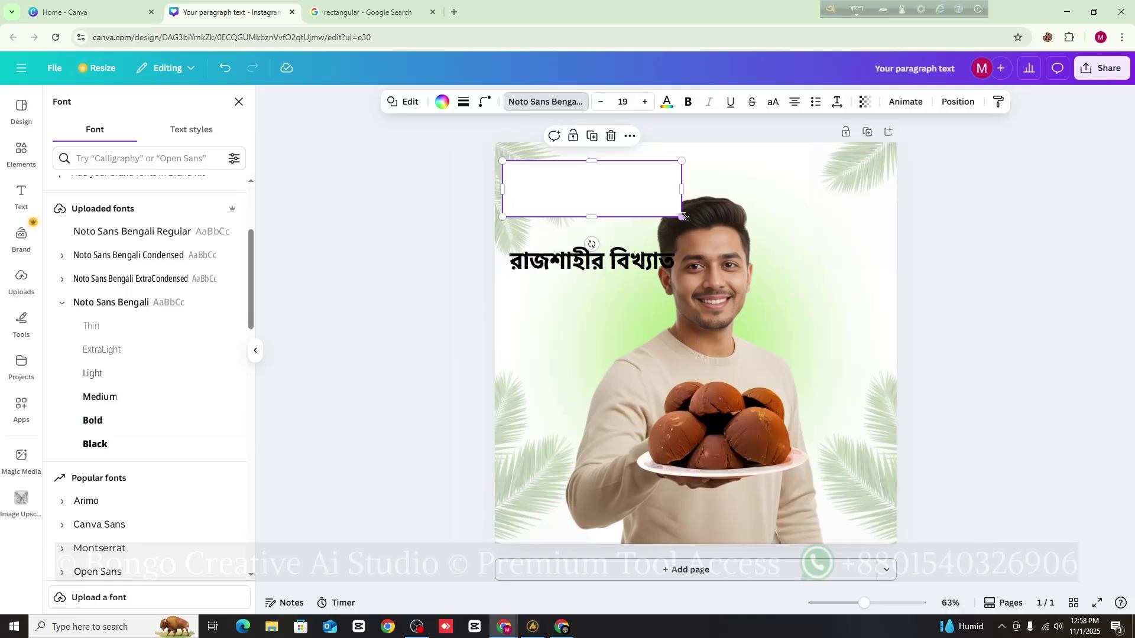
pyautogui.moveTo(681, 217); pyautogui.dragTo(618, 185)
pyautogui.click(608, 260)
pyautogui.moveTo(609, 260); pyautogui.dragTo(605, 174)
pyautogui.moveTo(670, 191); pyautogui.dragTo(602, 178)
pyautogui.click(582, 187)
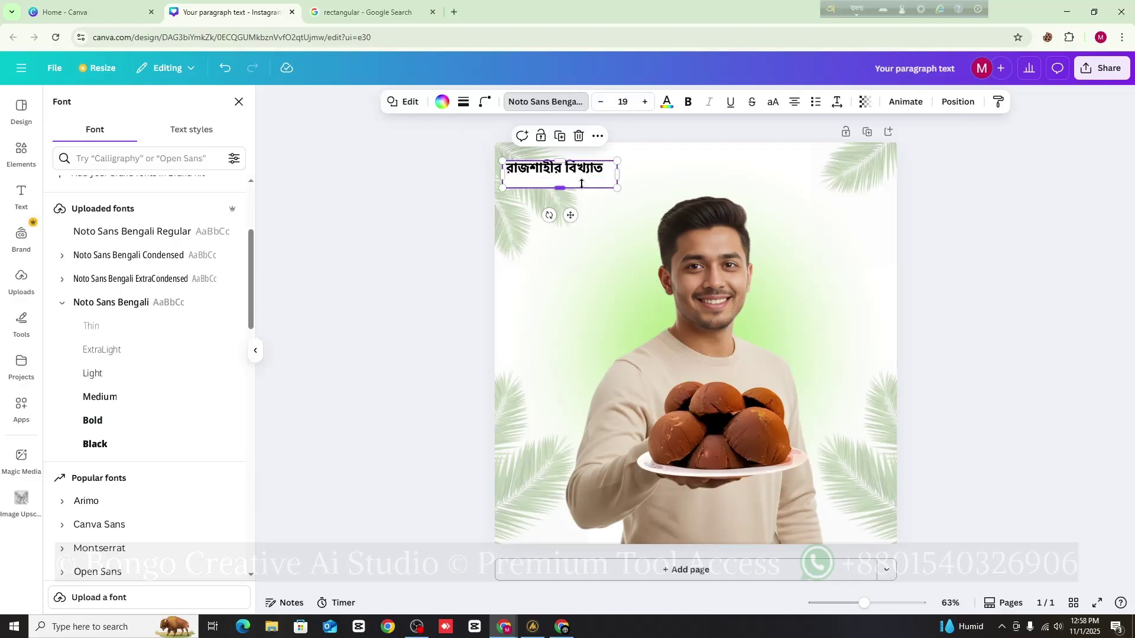
# Move the headline text and the white rectangle down onto the man's sleeve beside the jaggery, keeping the text over the rectangle
pyautogui.click(585, 172)
pyautogui.click(596, 184)
pyautogui.moveTo(591, 175); pyautogui.dragTo(599, 235)
pyautogui.click(555, 174)
pyautogui.moveTo(548, 181); pyautogui.dragTo(633, 385)
pyautogui.moveTo(555, 245); pyautogui.dragTo(640, 374)
# Trim the white rectangle to about 260 × 42 px so it fits tightly around the headline text
pyautogui.click(702, 396)
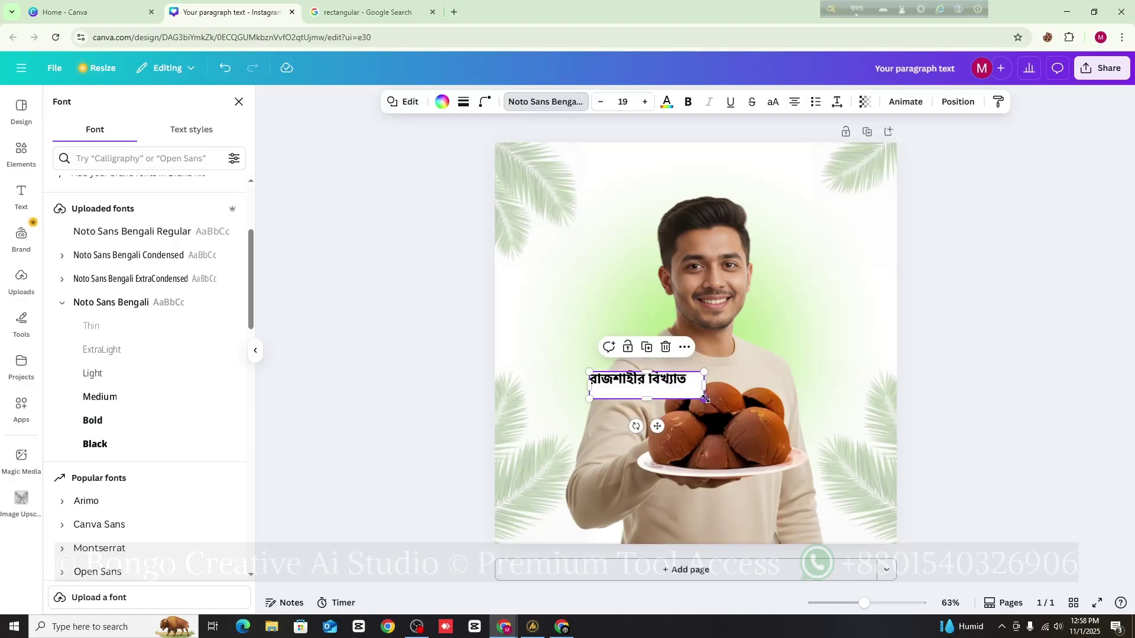
pyautogui.moveTo(704, 399); pyautogui.dragTo(689, 389)
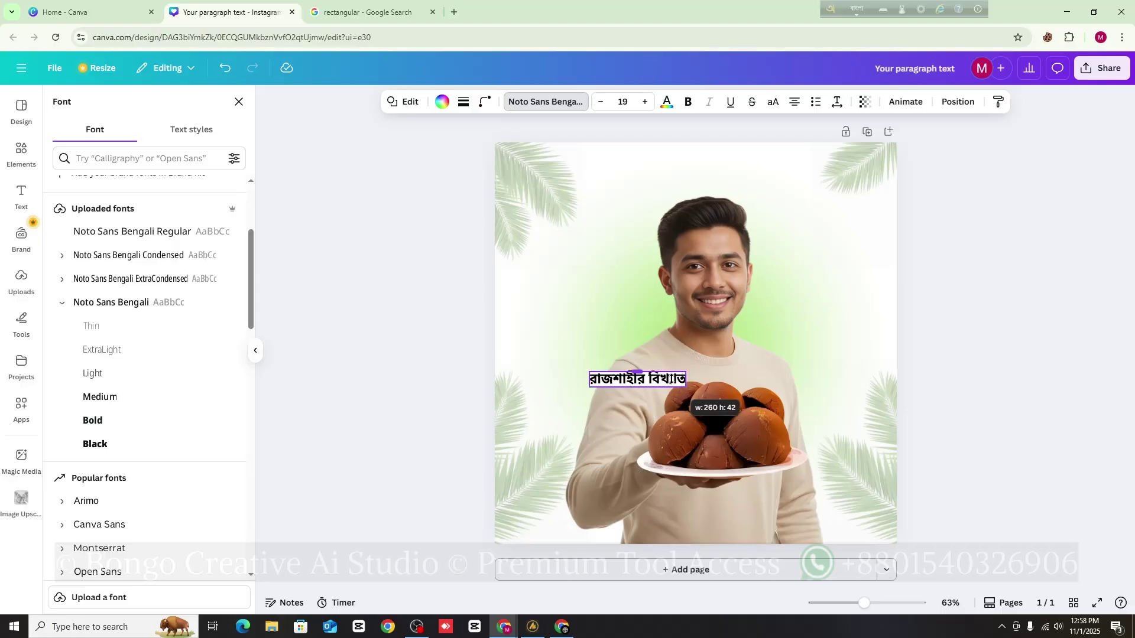
pyautogui.moveTo(662, 383)
pyautogui.mouseDown()
pyautogui.moveTo(672, 378)
pyautogui.moveTo(662, 383)
pyautogui.mouseUp()
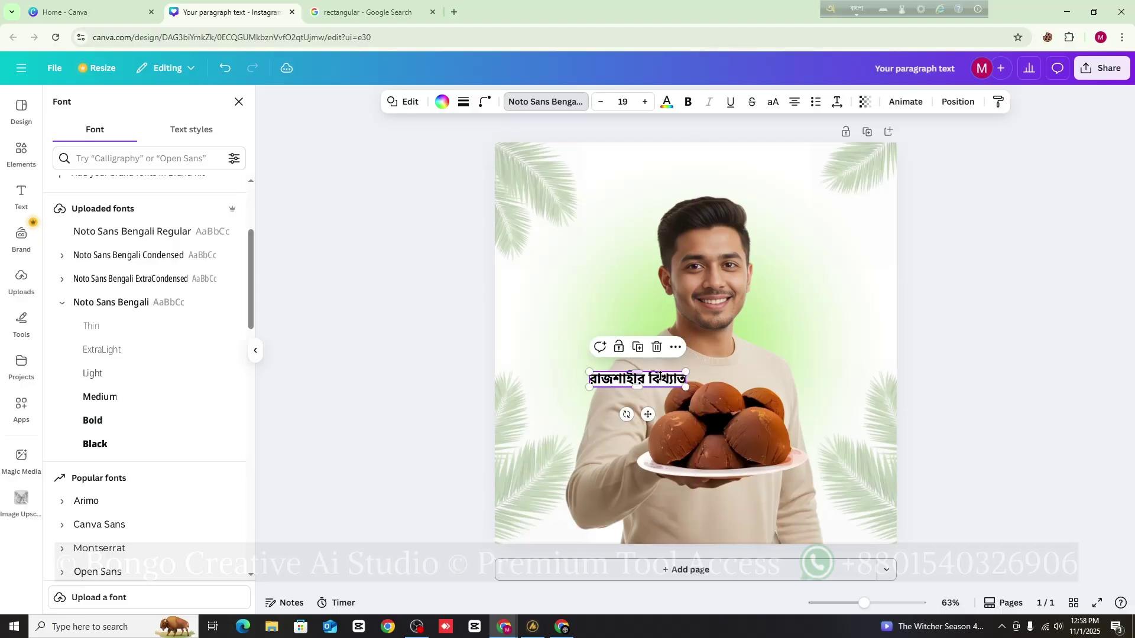
pyautogui.scroll(3, 662, 383)
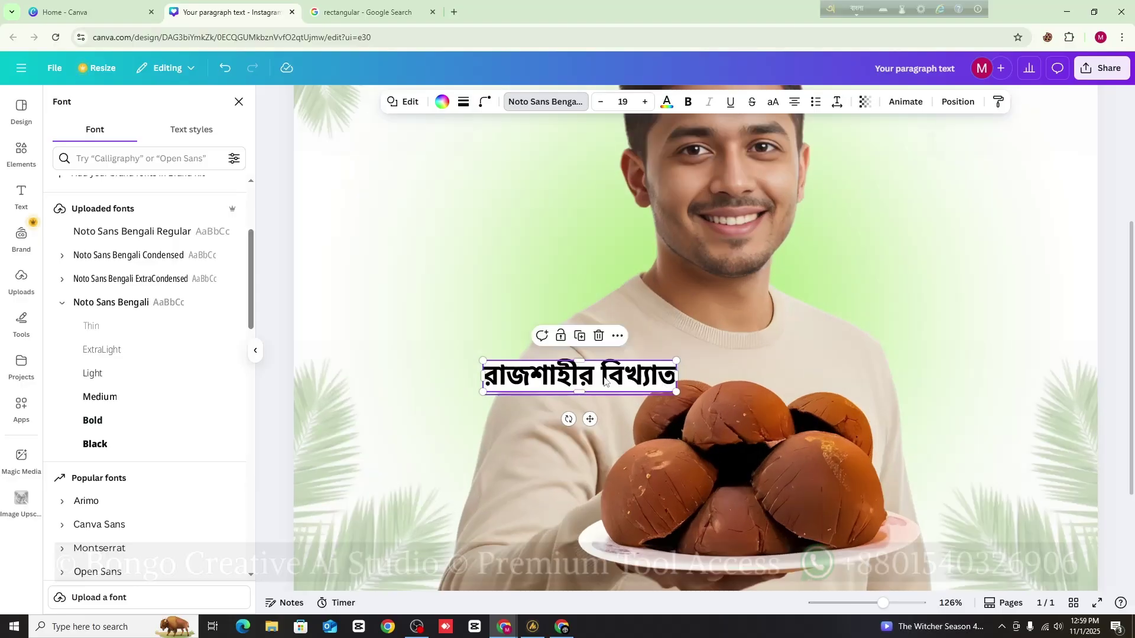
pyautogui.moveTo(604, 381); pyautogui.dragTo(615, 383)
pyautogui.click(720, 376)
# Change the headline text color to the darker green #669B3A and deselect it
pyautogui.click(609, 377)
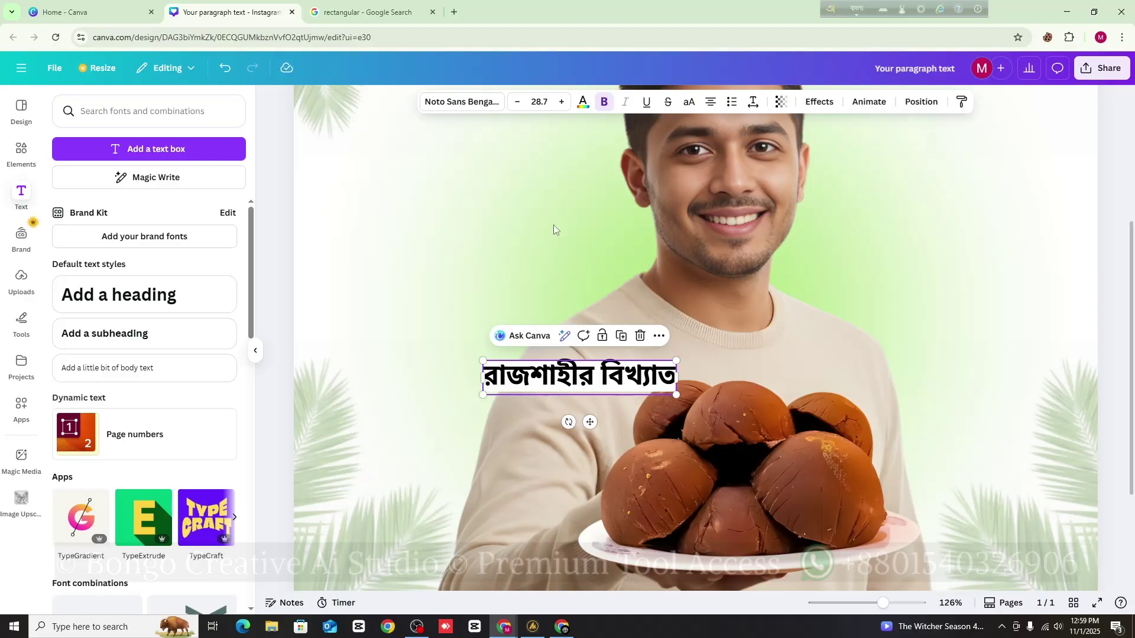
pyautogui.click(582, 105)
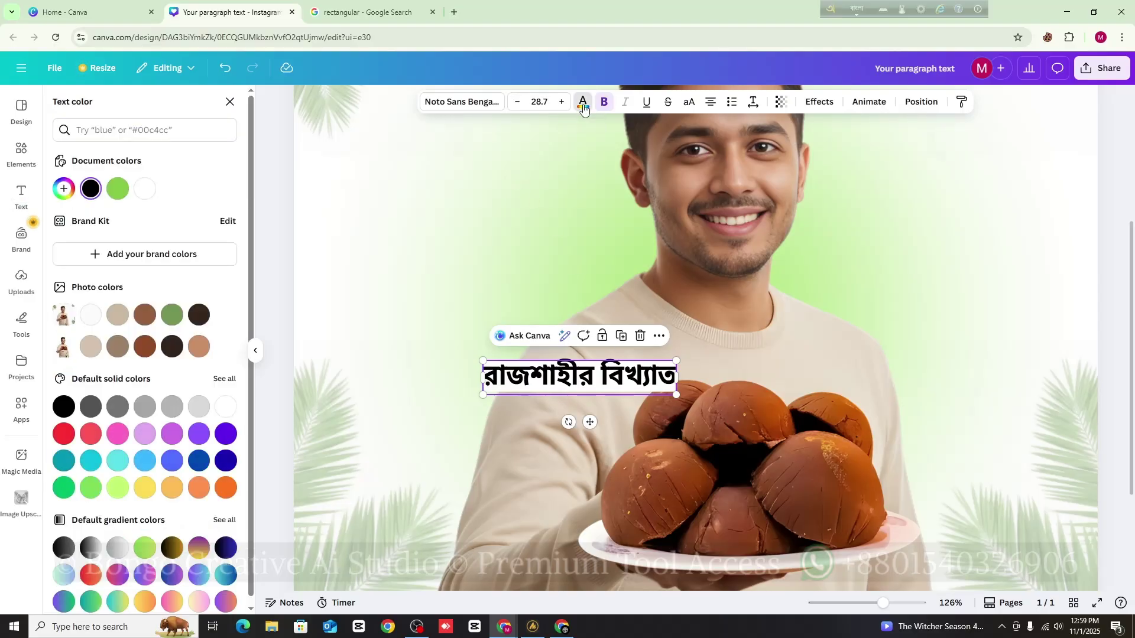
pyautogui.click(118, 189)
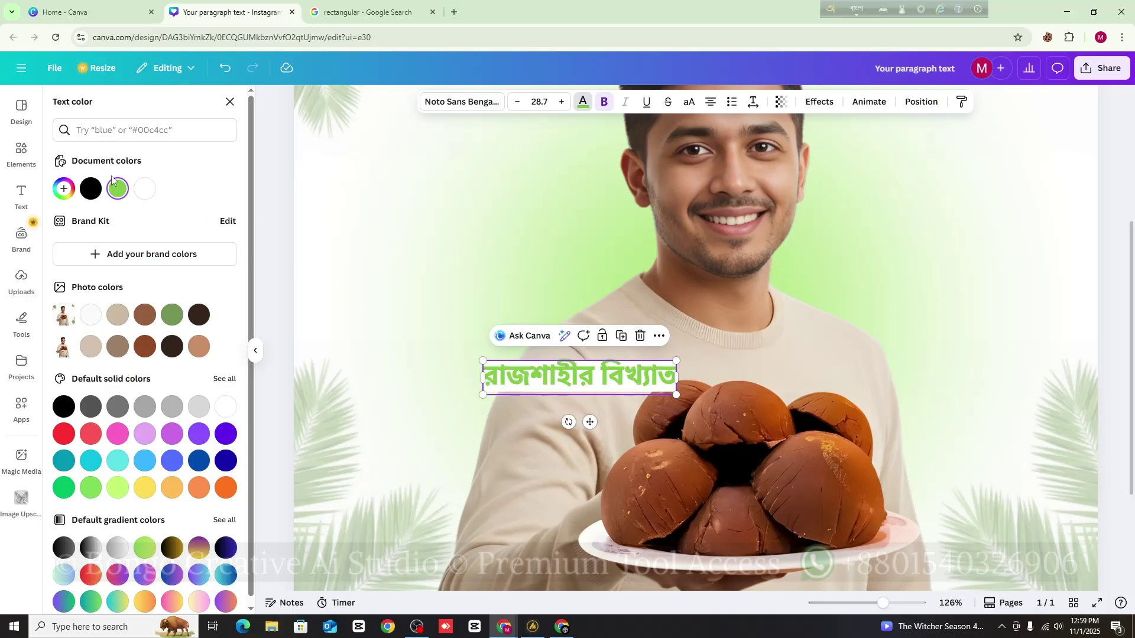
pyautogui.click(64, 188)
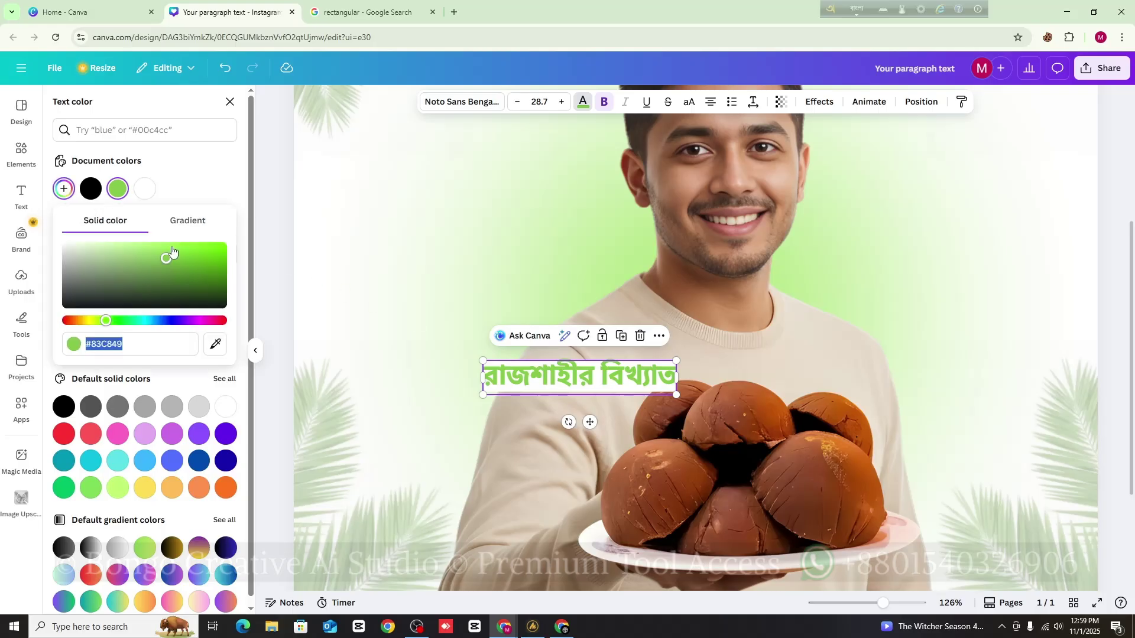
pyautogui.moveTo(167, 254); pyautogui.dragTo(164, 269)
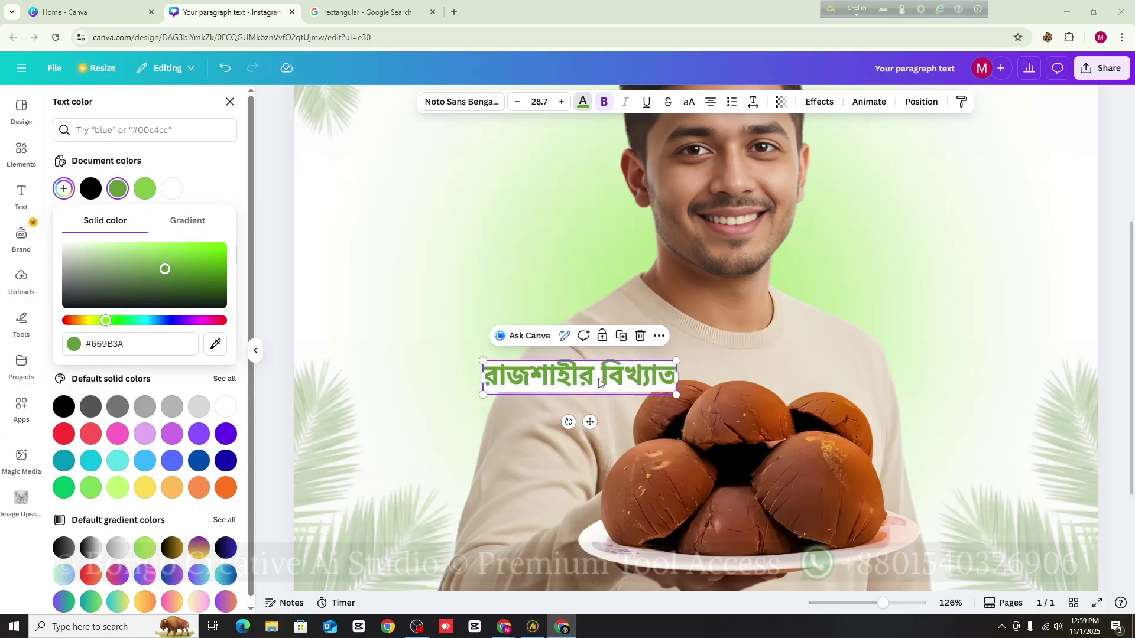
pyautogui.click(601, 380)
pyautogui.click(751, 367)
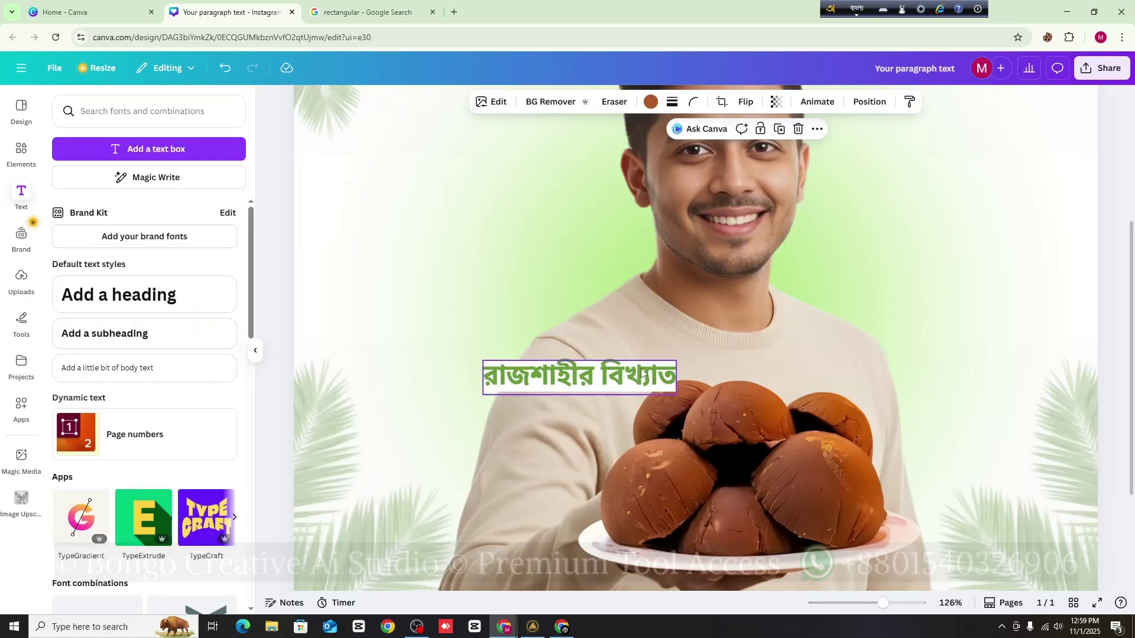
# Duplicate the green headline text and place the copy directly below the original
pyautogui.click(615, 370)
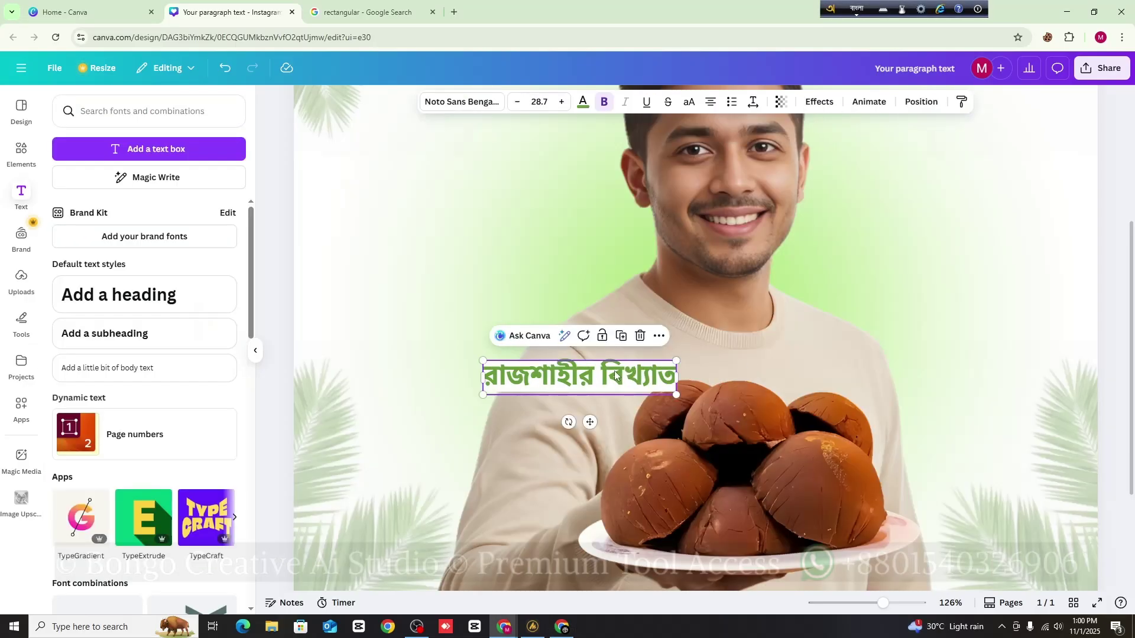
pyautogui.hotkey('ctrl', 'd')
pyautogui.moveTo(615, 370); pyautogui.dragTo(606, 421)
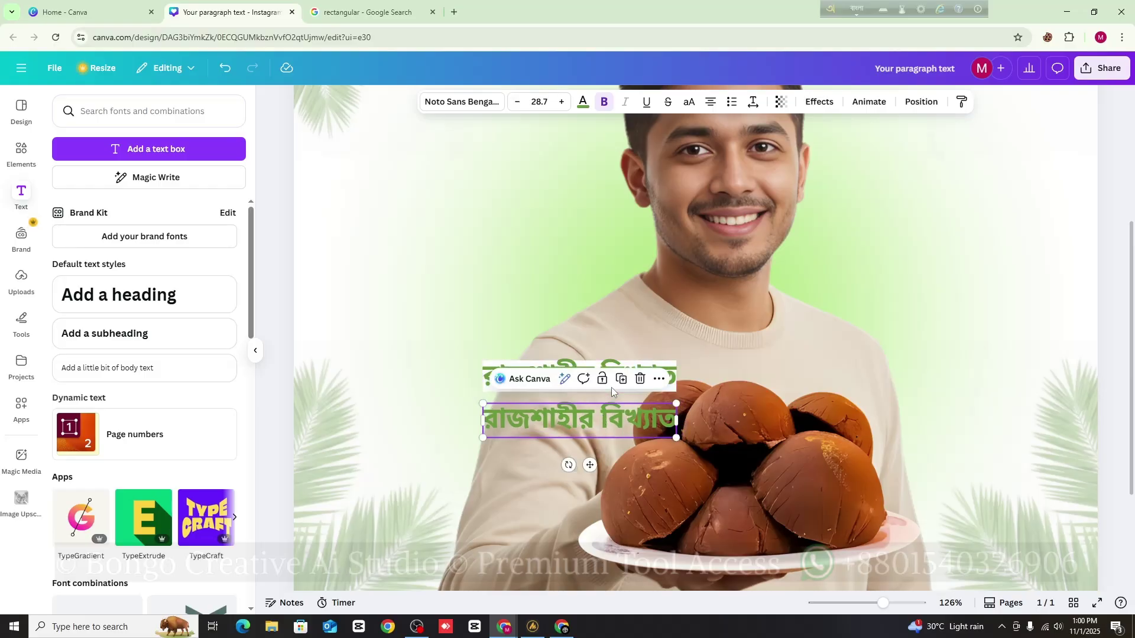
# Apply the Neon effect at intensity 62 to the original headline text and set its transparency to 37
pyautogui.click(647, 371)
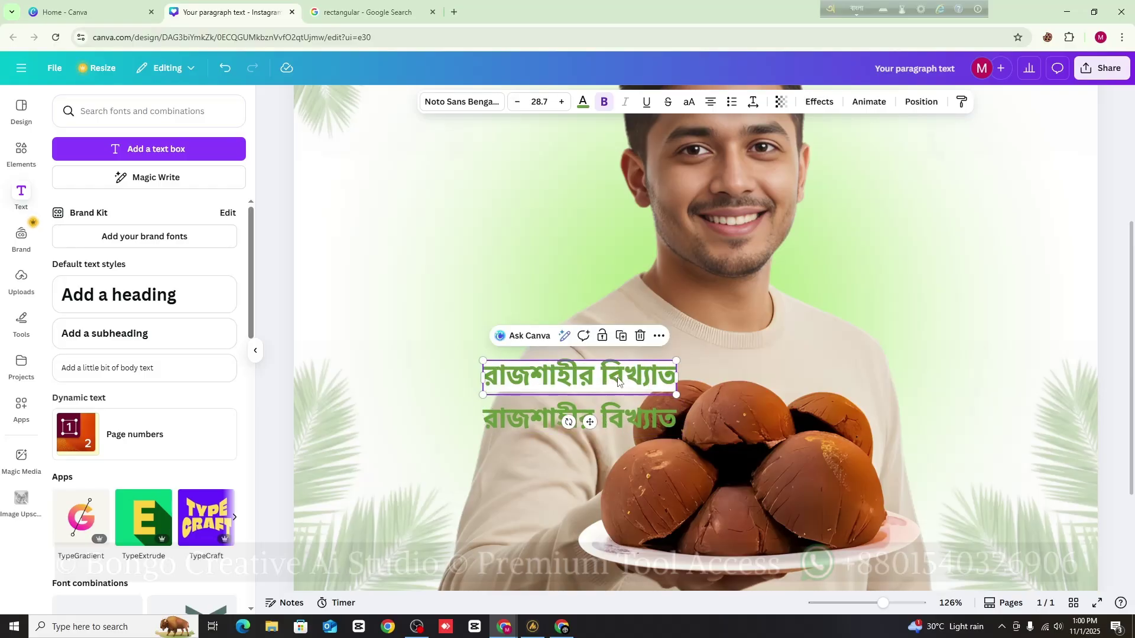
pyautogui.click(821, 105)
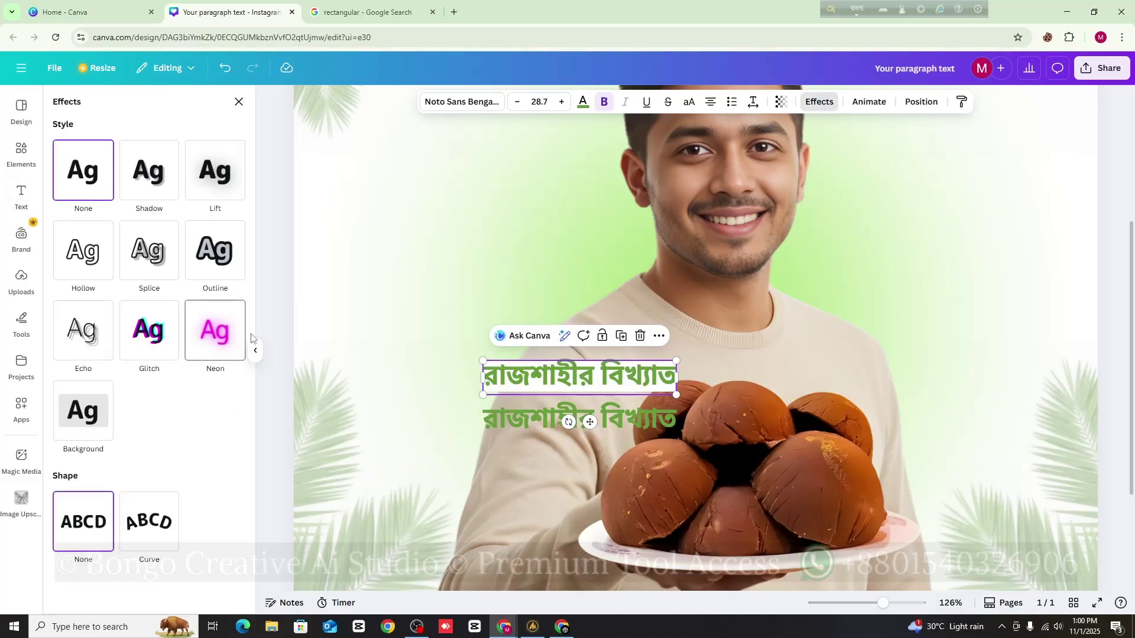
pyautogui.click(220, 353)
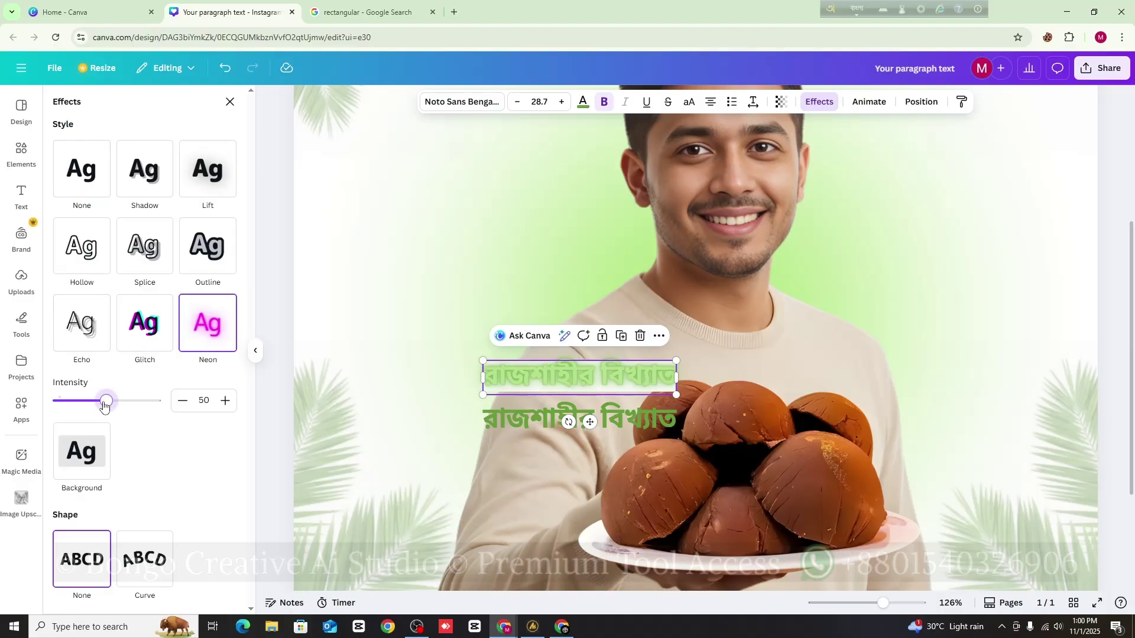
pyautogui.moveTo(104, 405)
pyautogui.mouseDown()
pyautogui.moveTo(58, 408)
pyautogui.moveTo(136, 412)
pyautogui.moveTo(120, 412)
pyautogui.mouseUp()
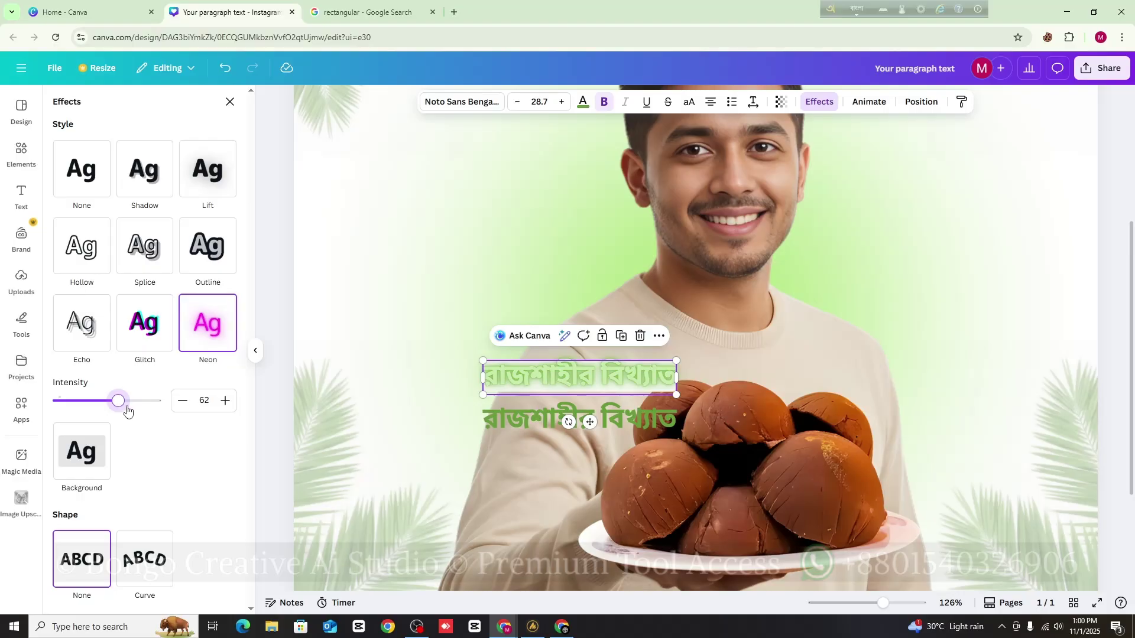
pyautogui.click(782, 102)
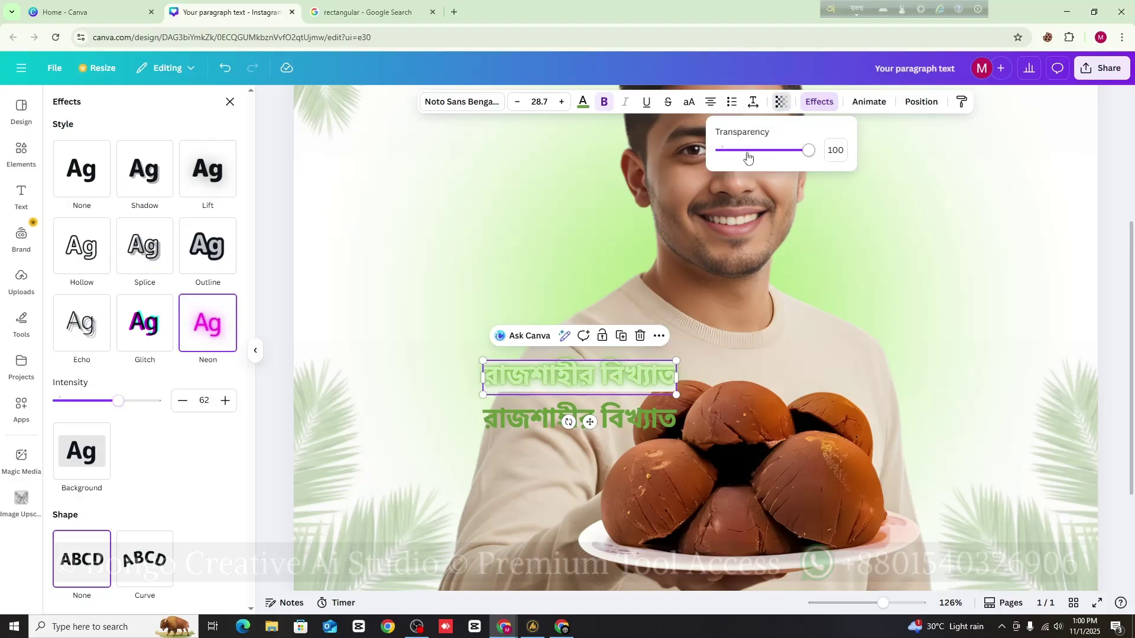
pyautogui.moveTo(807, 150); pyautogui.dragTo(753, 152)
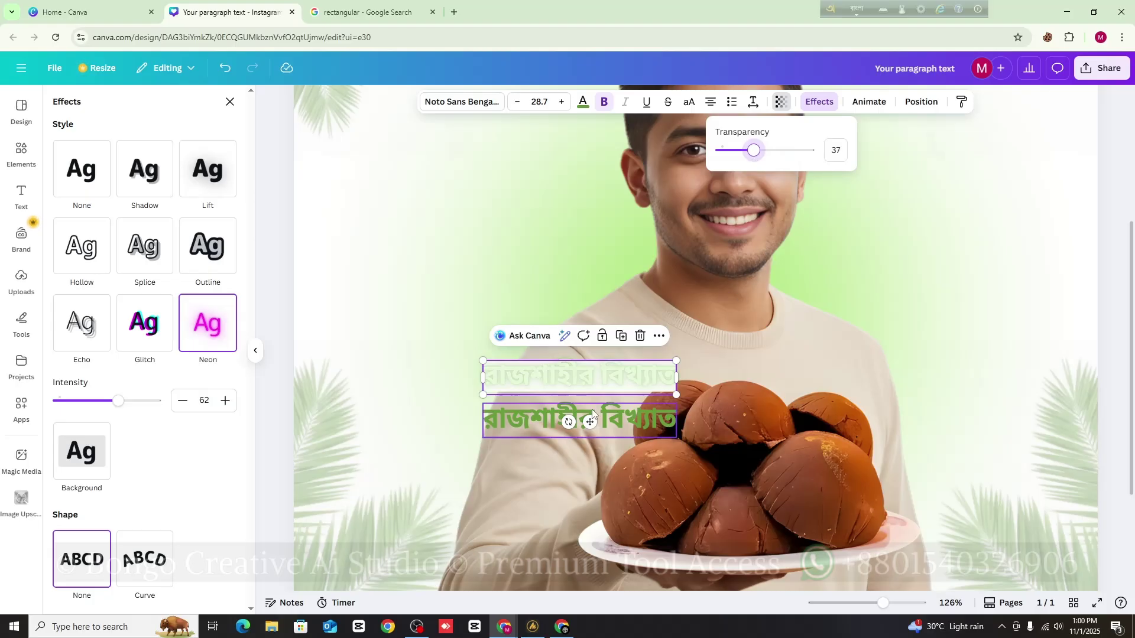
# Align the duplicate headline text exactly over the faded neon text on the white banner and deselect it
pyautogui.click(627, 419)
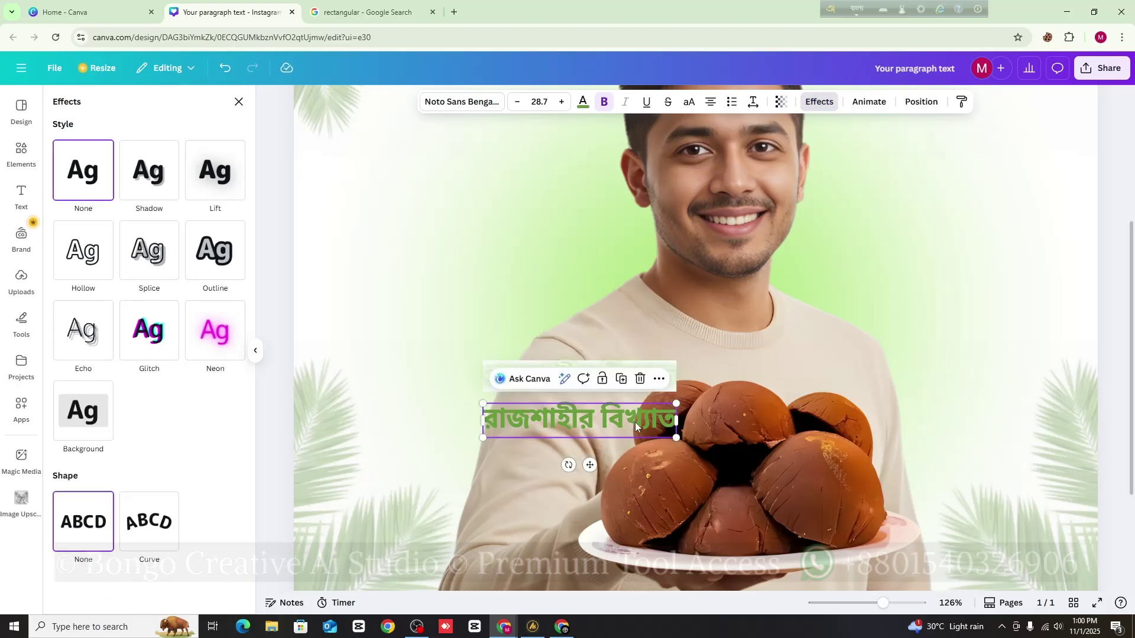
pyautogui.moveTo(635, 422); pyautogui.dragTo(638, 381)
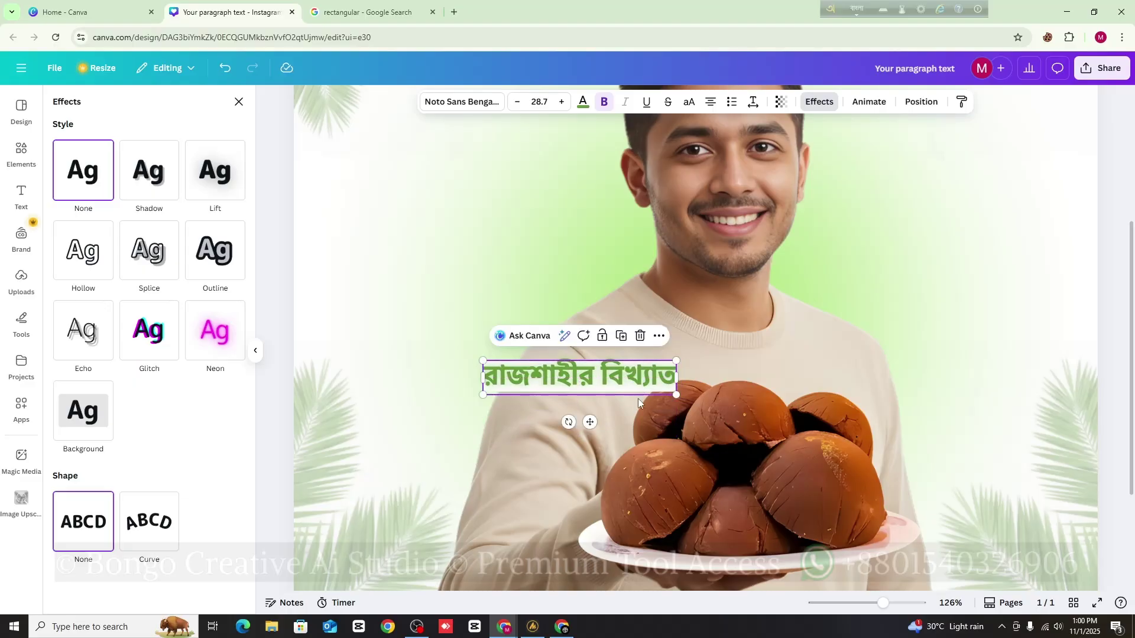
pyautogui.click(638, 417)
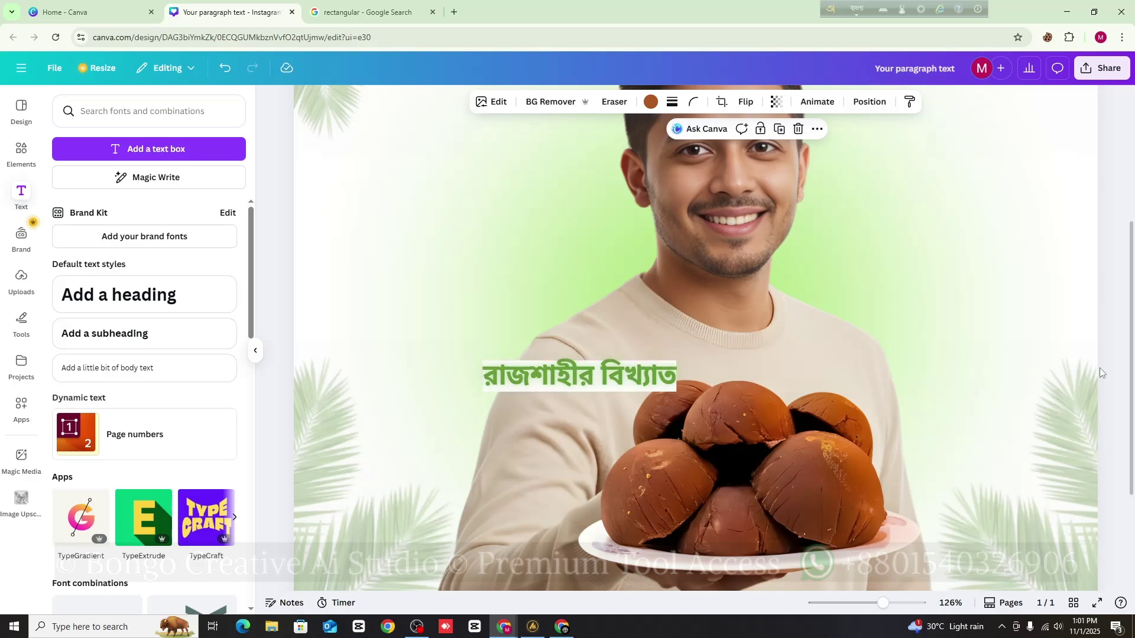
pyautogui.moveTo(696, 348); pyautogui.dragTo(686, 387)
pyautogui.hotkey('ctrl', 'z')
pyautogui.hotkey('ctrl', '-')
pyautogui.hotkey('ctrl', '-')
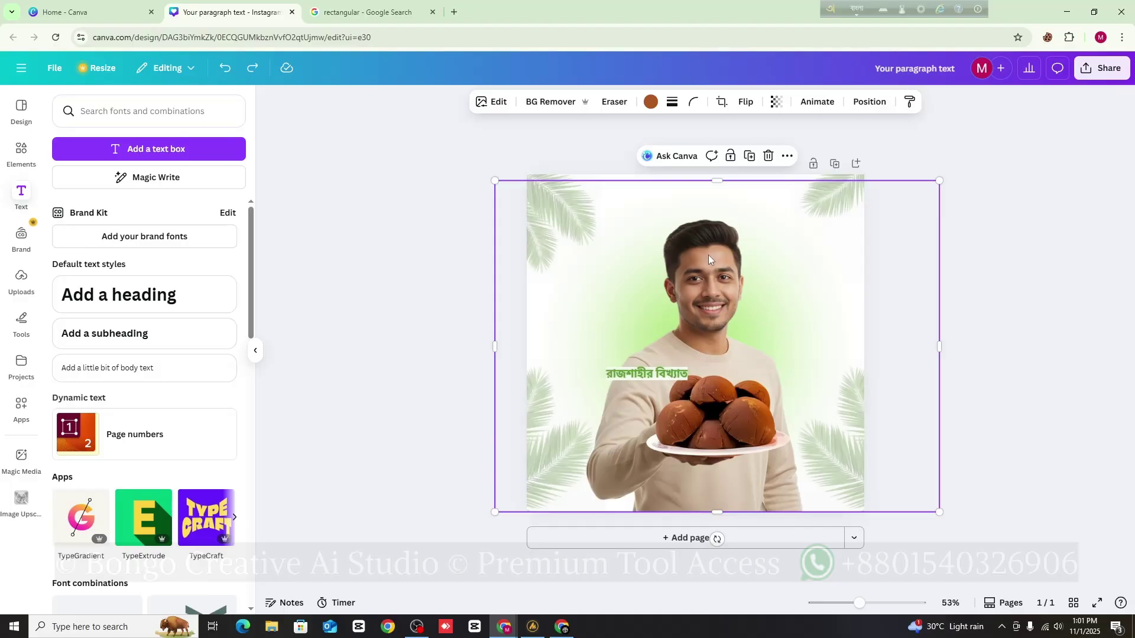
# Lock the man's cutout, then duplicate the complete headline banner with its text layers and place the copy below the original
pyautogui.click(730, 155)
pyautogui.scroll(5, 691, 354)
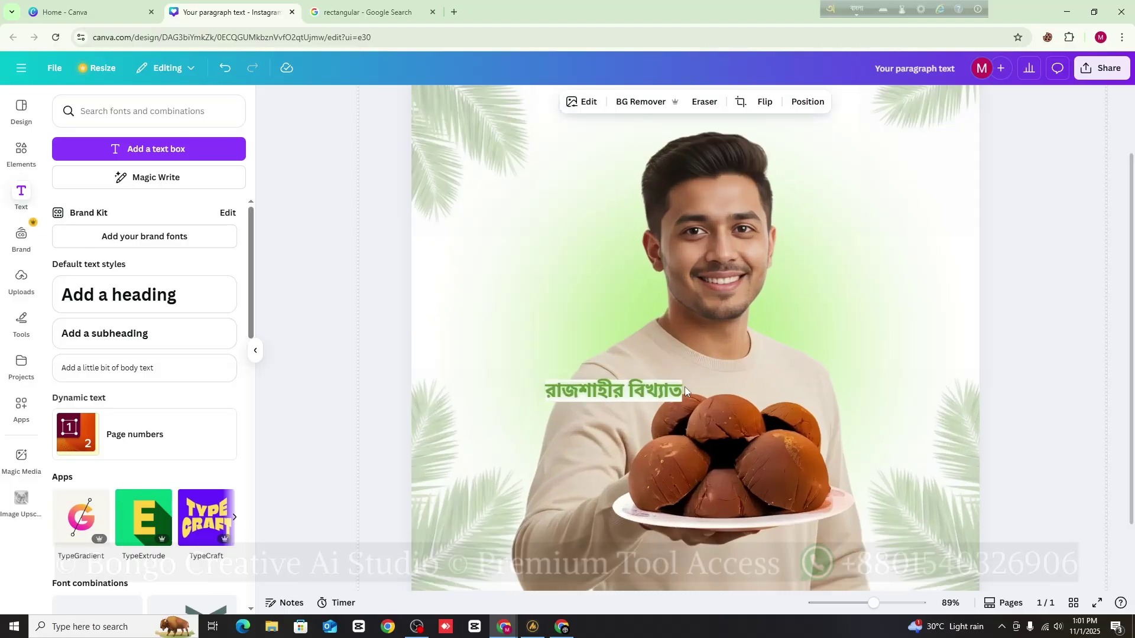
pyautogui.click(632, 405)
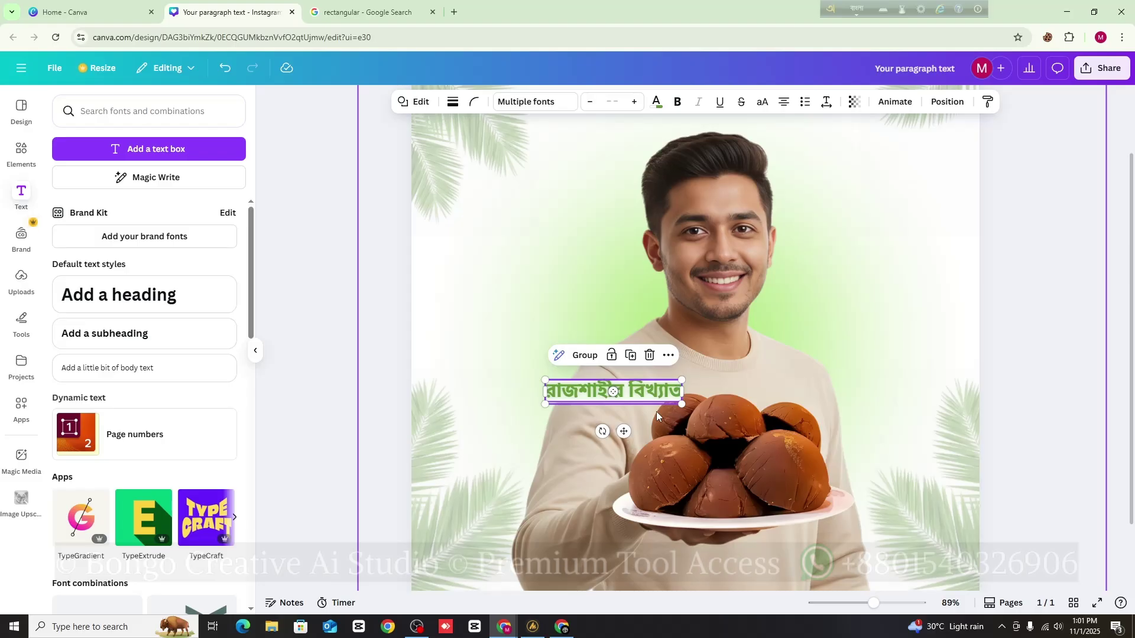
pyautogui.moveTo(650, 392); pyautogui.dragTo(665, 471)
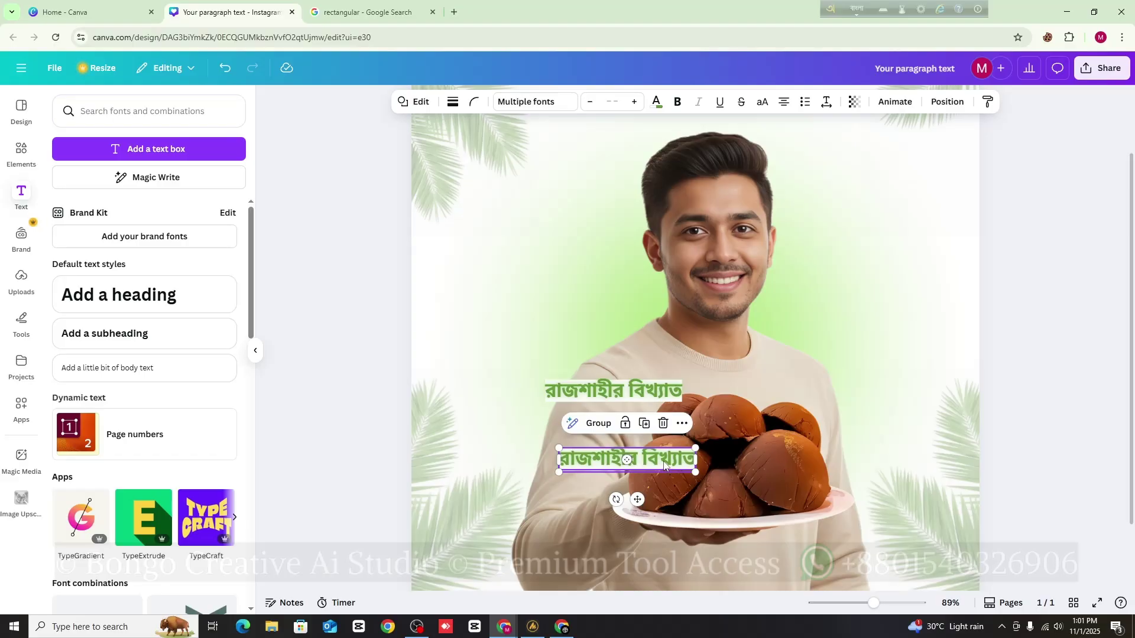
# Replace the text on the lower banner copy with "সবচেয়ে কমদামে" and deselect it
pyautogui.doubleClick(664, 466)
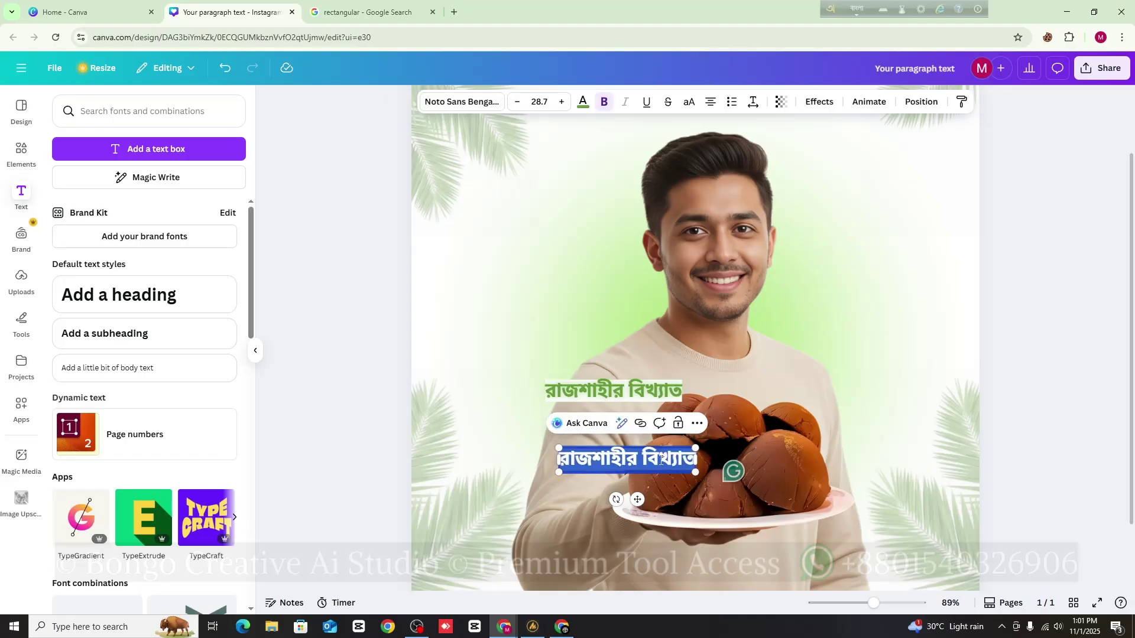
pyautogui.hotkey('alt', 'Tab')
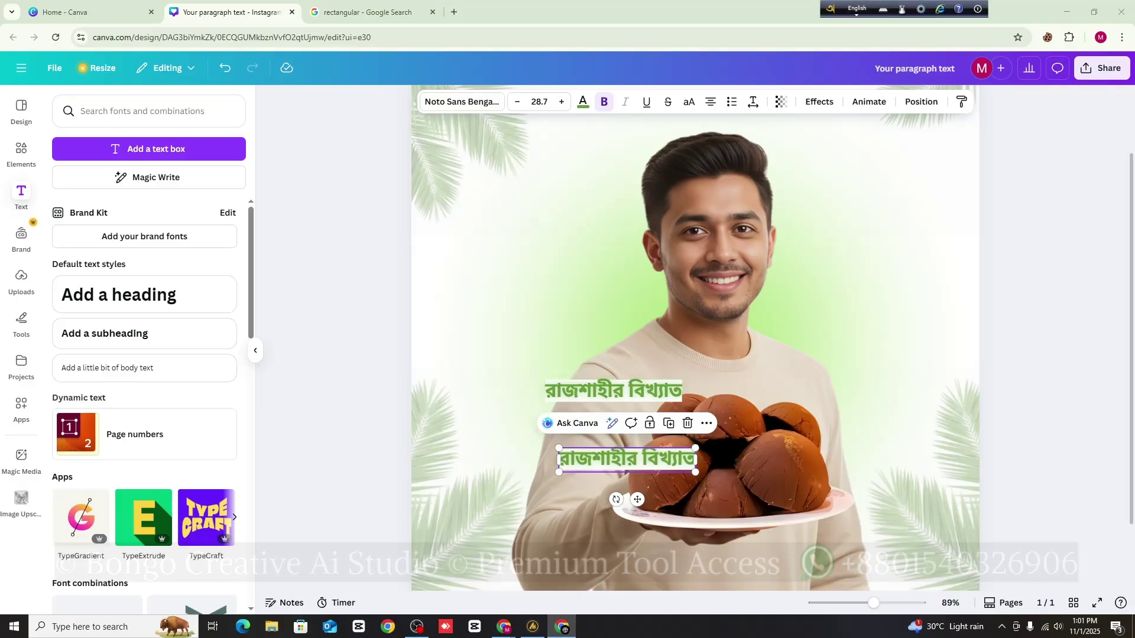
pyautogui.hotkey('alt', 'Tab')
pyautogui.write('সবচেয়ে কমদামে')
pyautogui.click(684, 444)
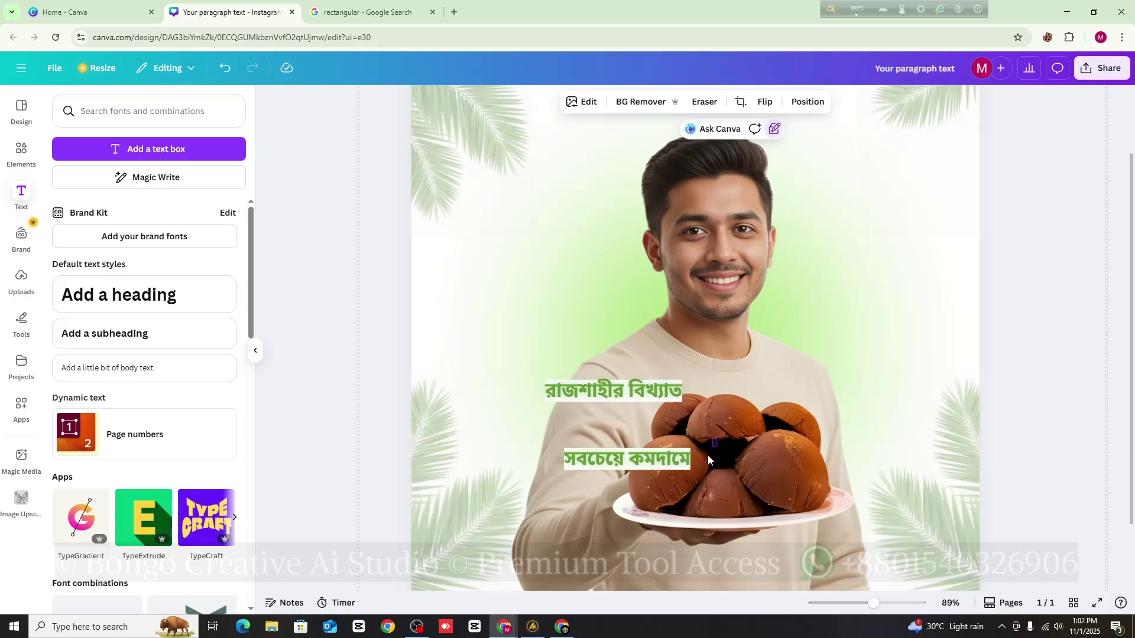
# Duplicate the "সবচেয়ে কমদামে" banner with its text layers and place the copy beside the first headline, over the jaggery
pyautogui.click(673, 464)
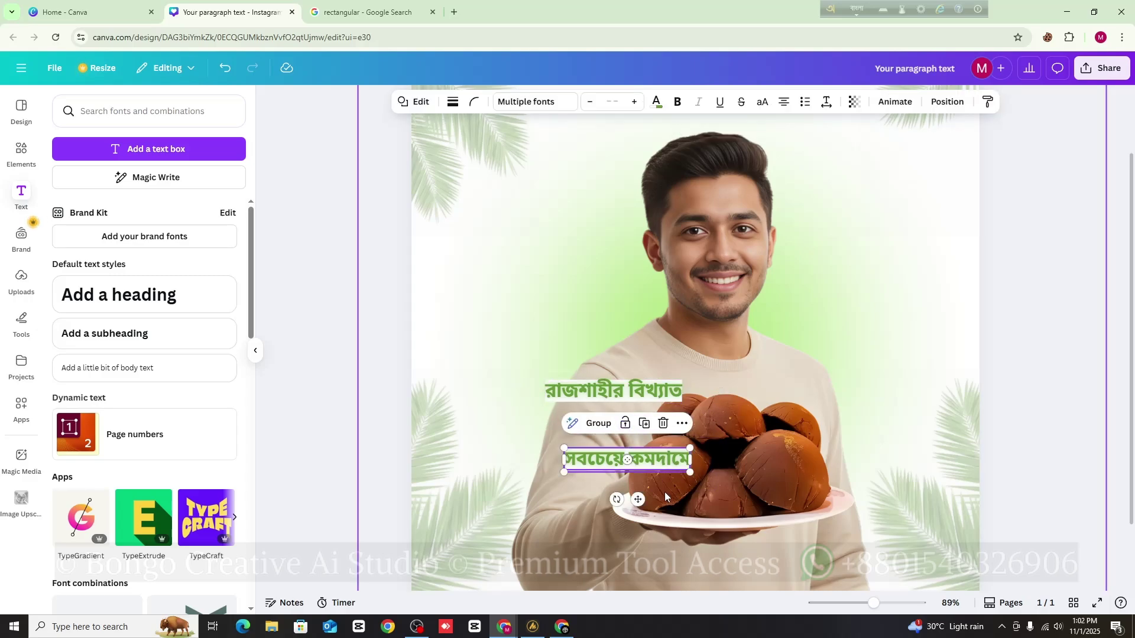
pyautogui.hotkey('ctrl', 'd')
pyautogui.moveTo(668, 467); pyautogui.dragTo(822, 401)
pyautogui.doubleClick(805, 407)
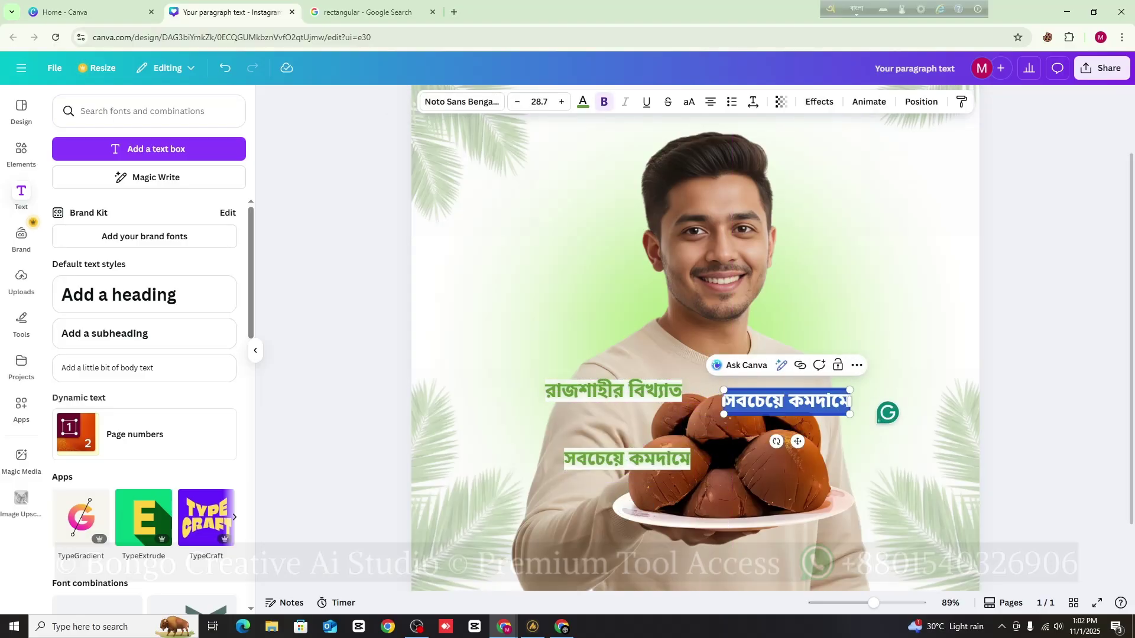
pyautogui.press('Escape')
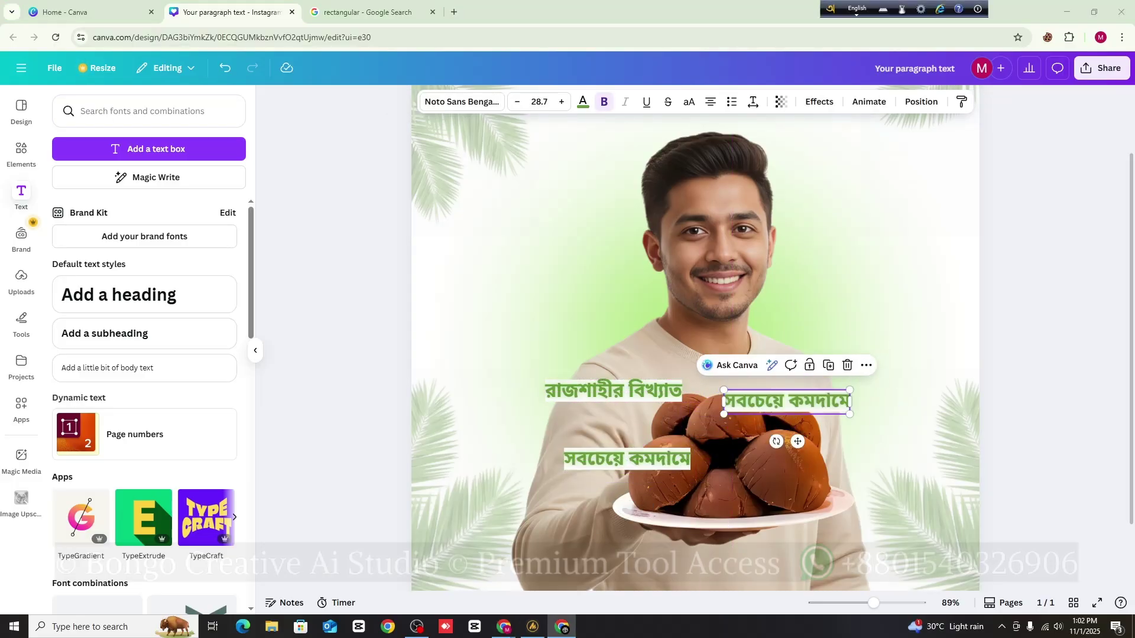
# Move the new copy's text off its banner and replace the wording with "খেজুরের গুড়"
pyautogui.moveTo(807, 408); pyautogui.dragTo(811, 454)
pyautogui.doubleClick(811, 454)
pyautogui.keyDown('shift'); pyautogui.click(812, 450); pyautogui.keyUp('shift')
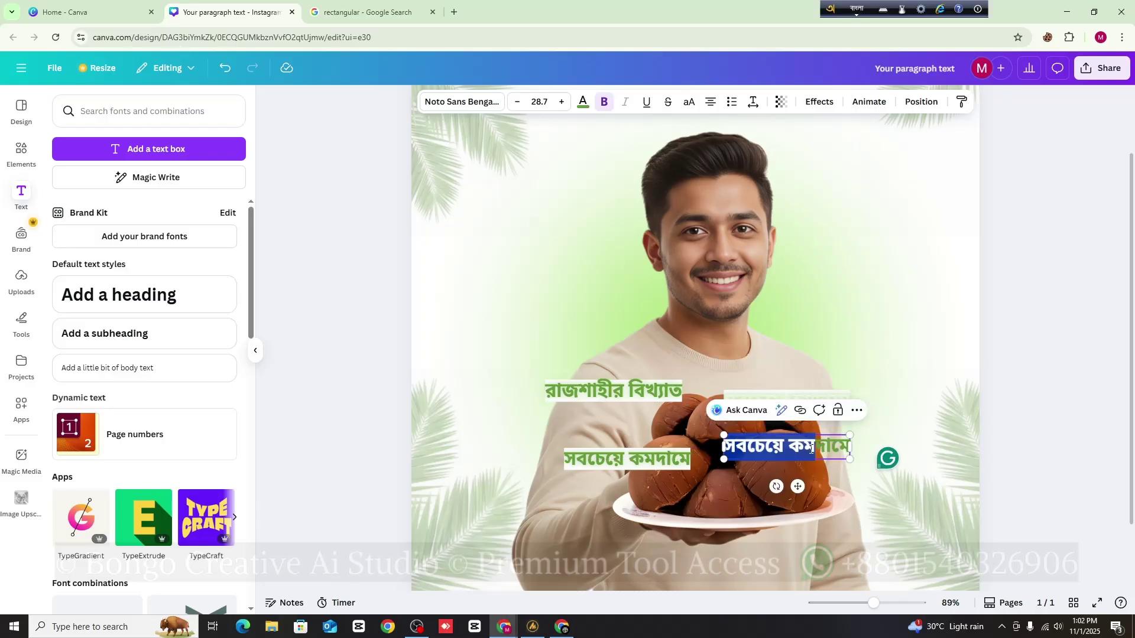
pyautogui.keyDown('shift'); pyautogui.click(848, 447); pyautogui.keyUp('shift')
pyautogui.write('খেজুরের গুড়')
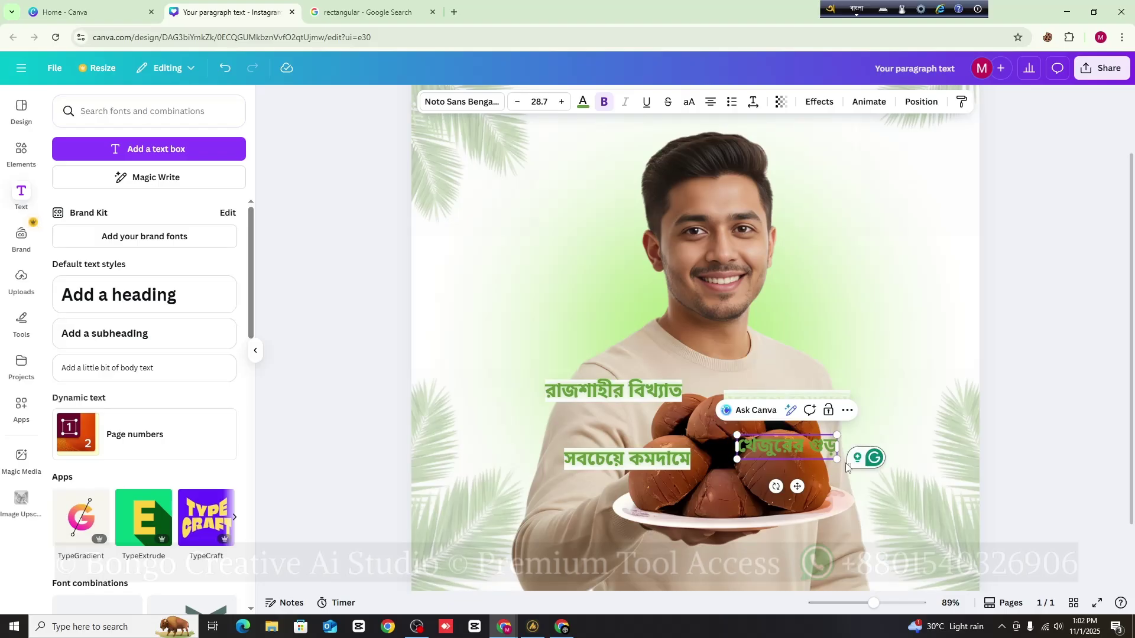
# Enlarge the "খেজুরের গুড়" text to size 72.1, position it over the plate of jaggery and color it white
pyautogui.moveTo(837, 460); pyautogui.dragTo(988, 495)
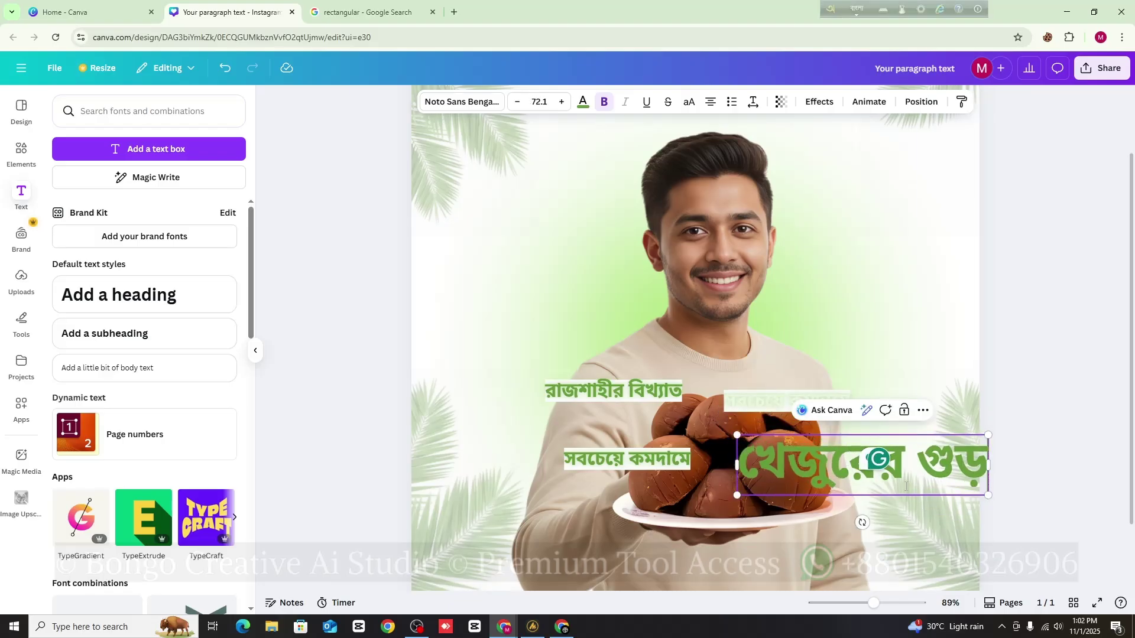
pyautogui.moveTo(913, 459); pyautogui.dragTo(878, 450)
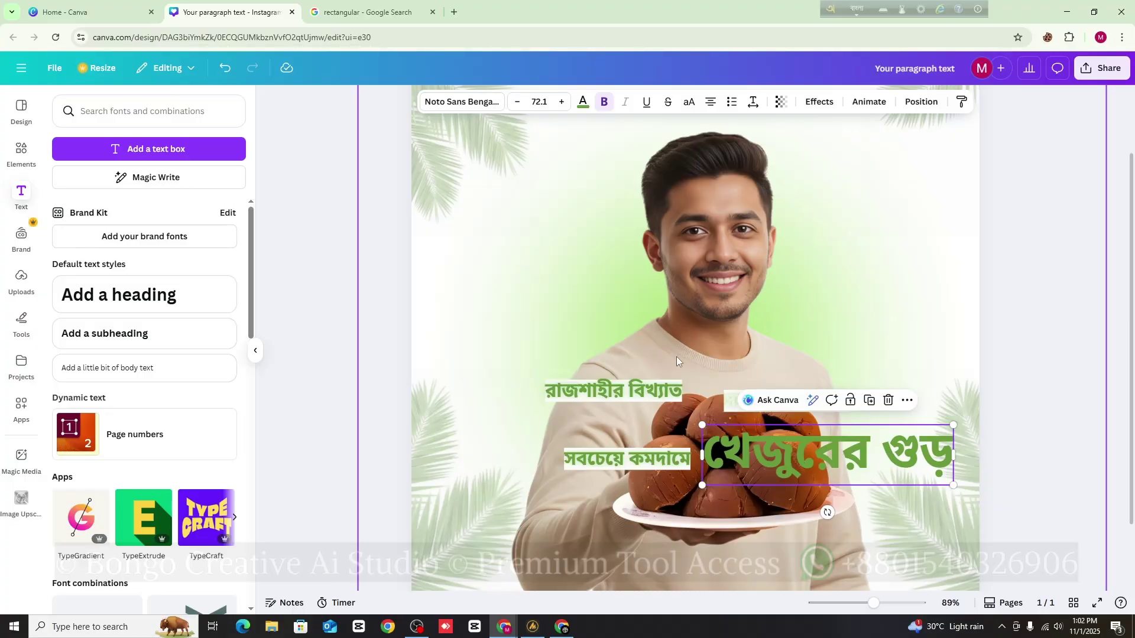
pyautogui.click(582, 104)
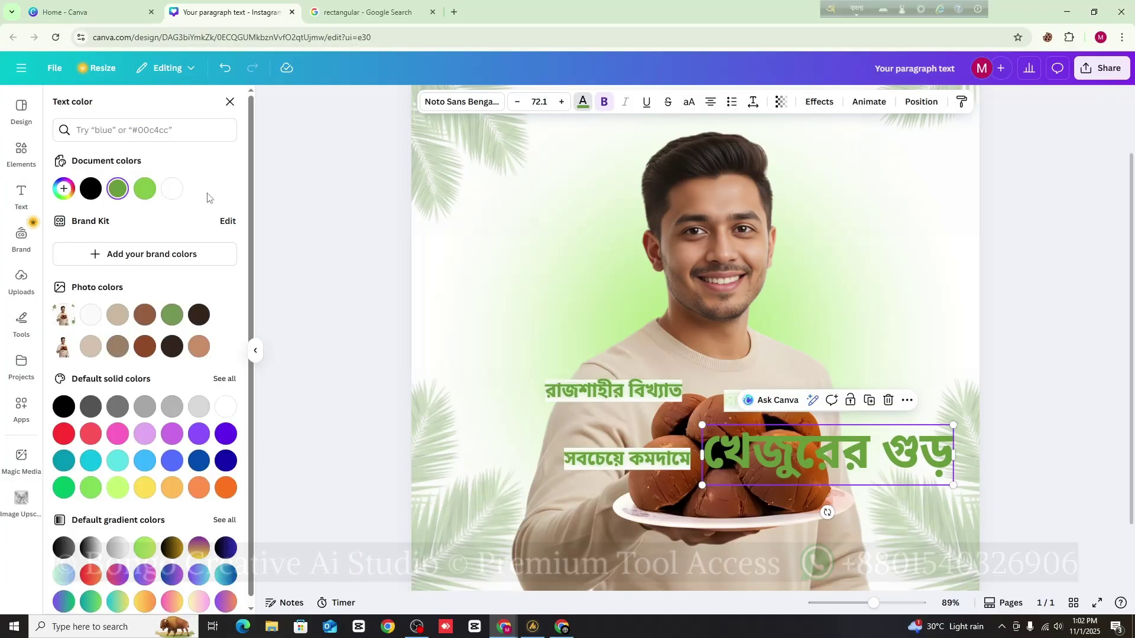
pyautogui.click(172, 189)
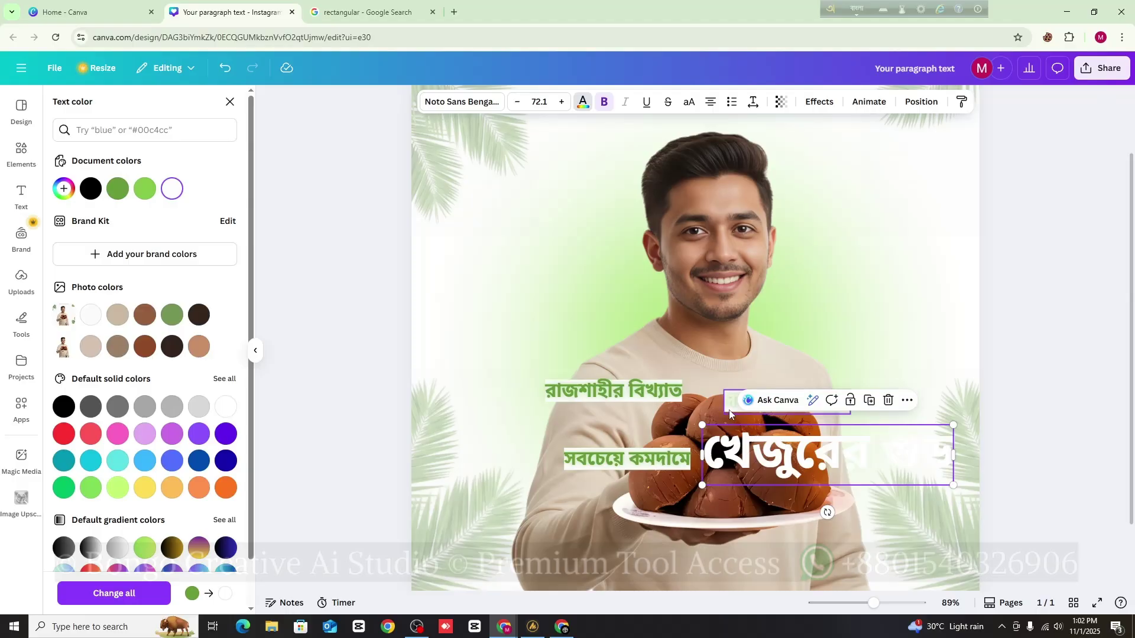
# Duplicate the white "খেজুরের গুড়" text directly below itself and recolor the blank white banner above with the darker document green
pyautogui.moveTo(784, 445); pyautogui.dragTo(804, 513)
pyautogui.hotkey('ctrl', 'd')
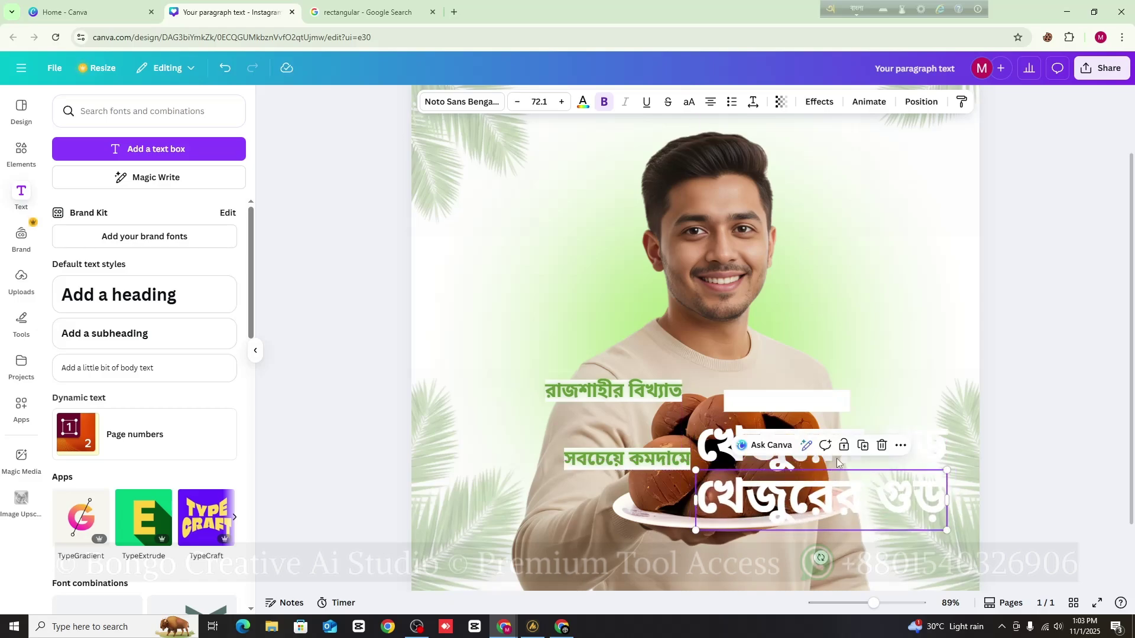
pyautogui.moveTo(776, 403)
pyautogui.mouseDown()
pyautogui.moveTo(764, 394)
pyautogui.moveTo(780, 415)
pyautogui.moveTo(773, 406)
pyautogui.mouseUp()
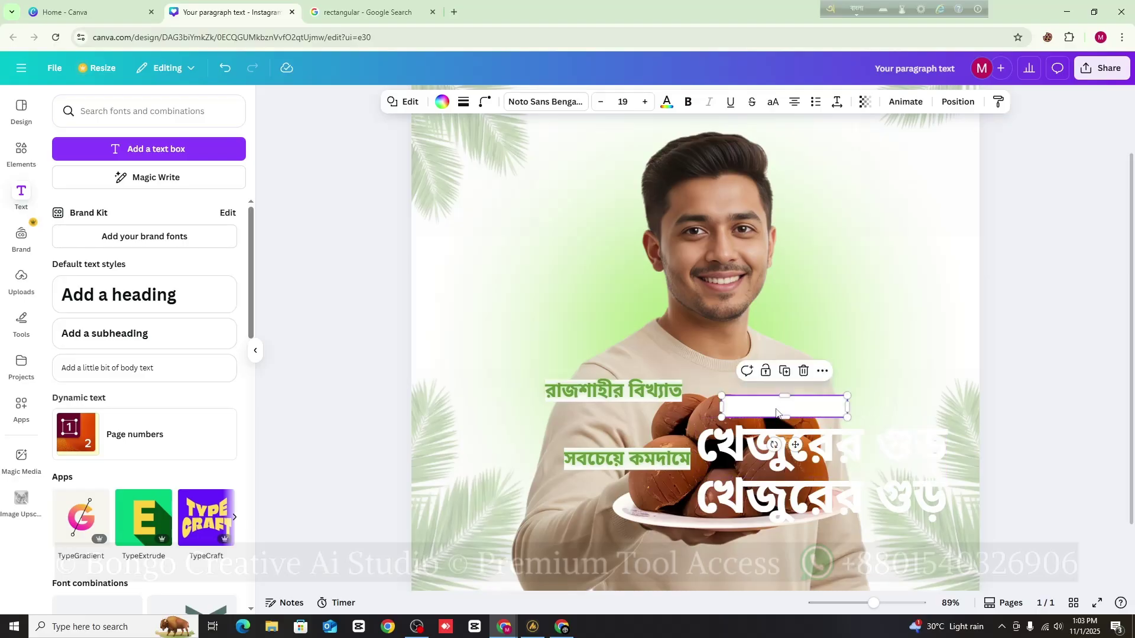
pyautogui.click(442, 101)
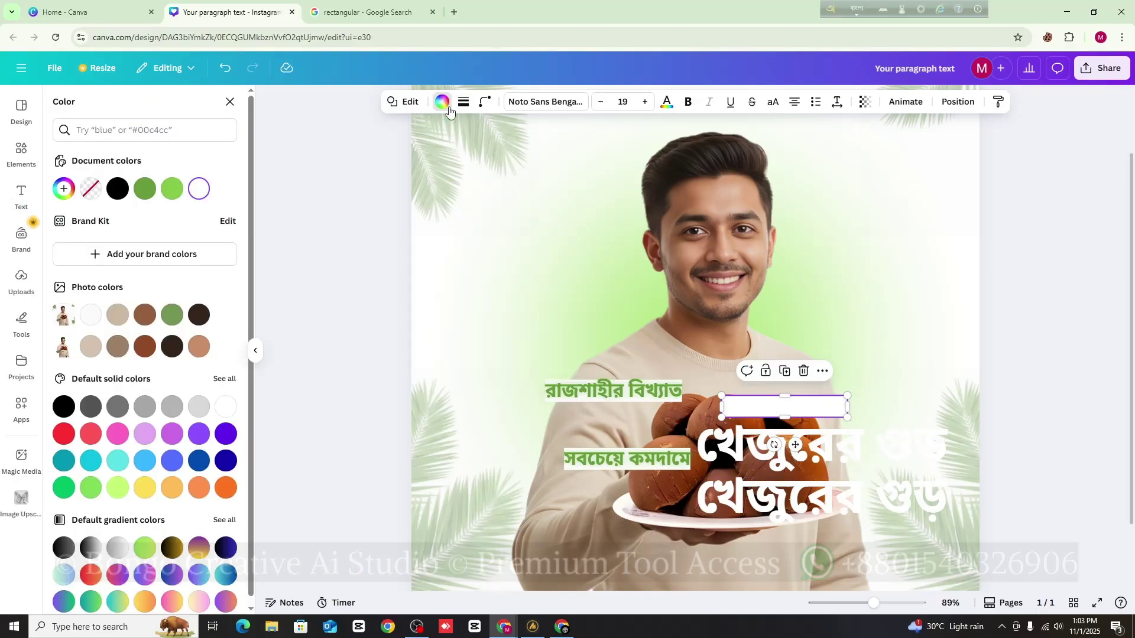
pyautogui.click(148, 192)
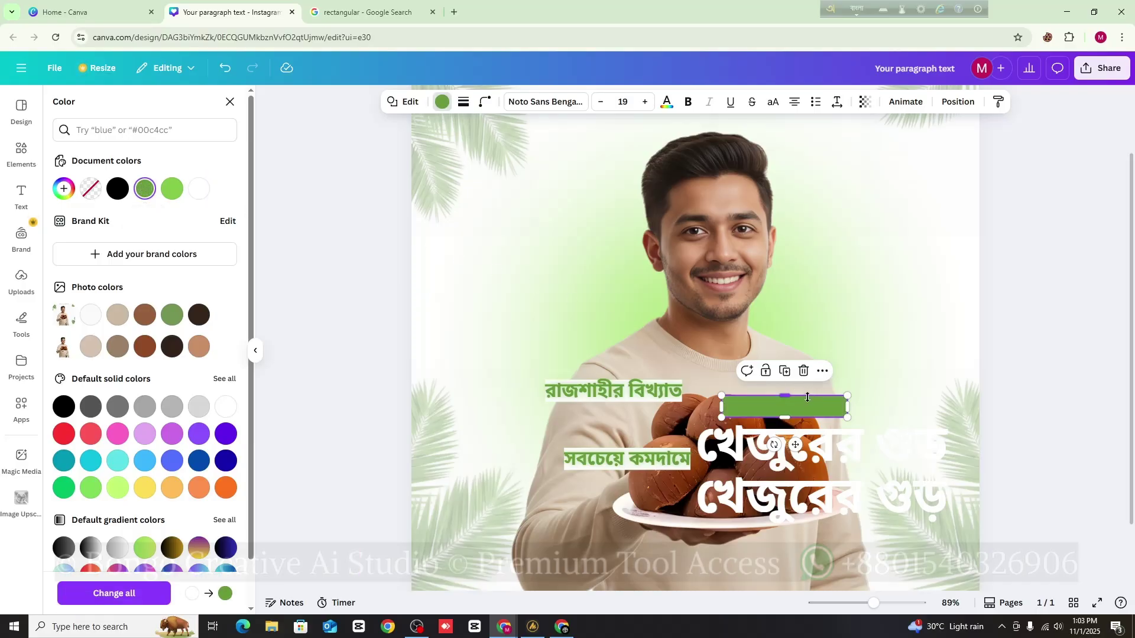
# Apply the Neon effect at intensity 50 to the upper "খেজুরের গুড়" text and set its transparency to 94
pyautogui.click(816, 455)
pyautogui.moveTo(828, 446); pyautogui.dragTo(817, 452)
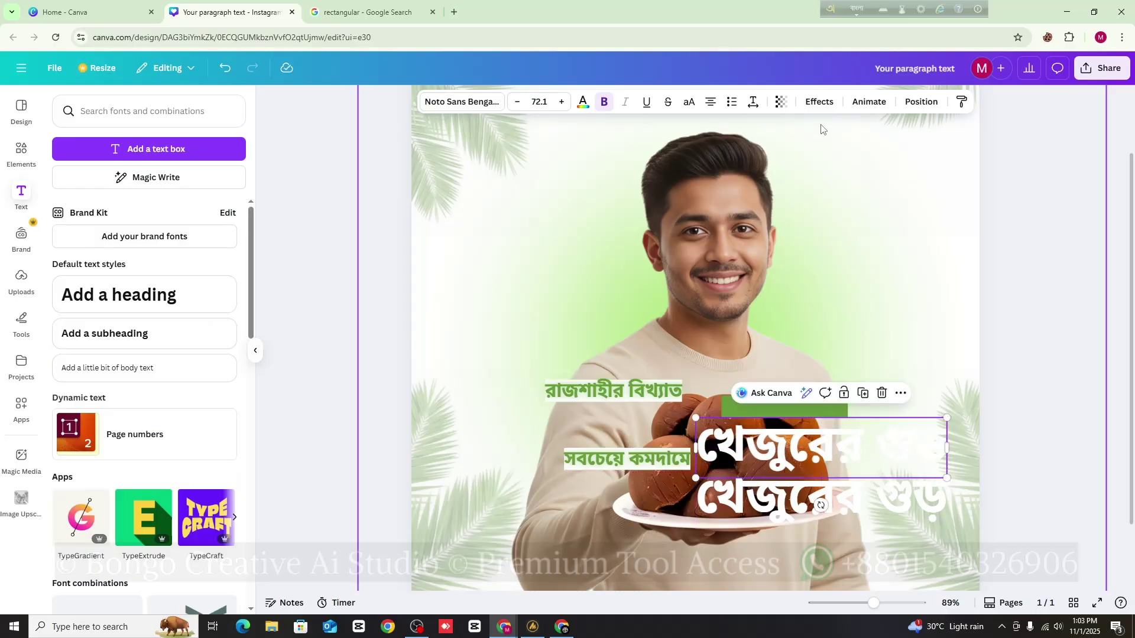
pyautogui.click(819, 107)
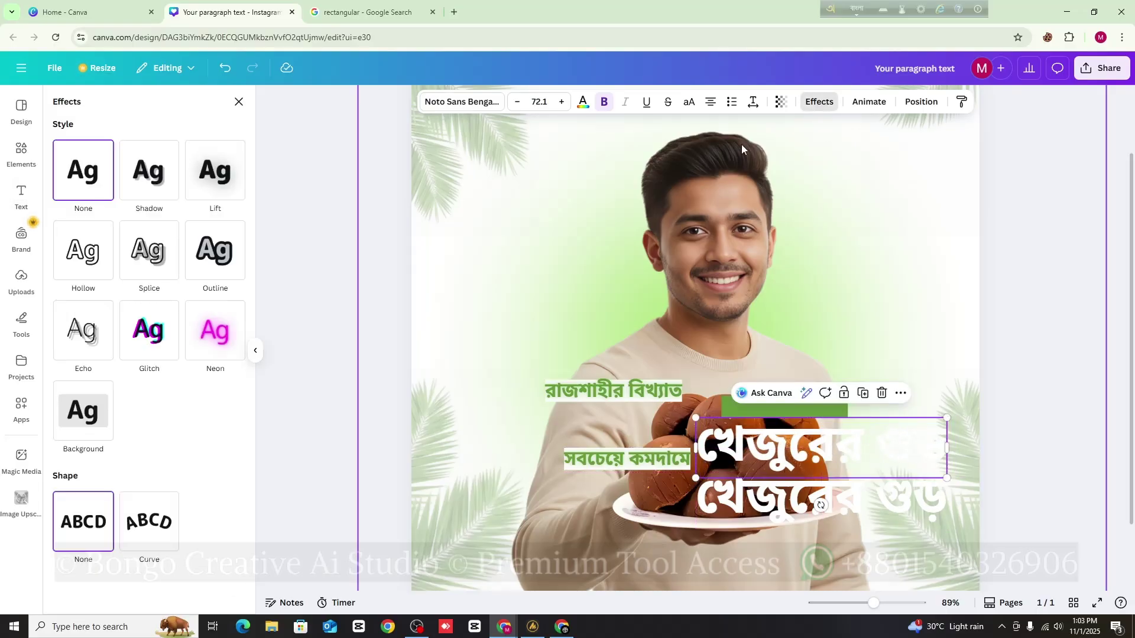
pyautogui.click(203, 341)
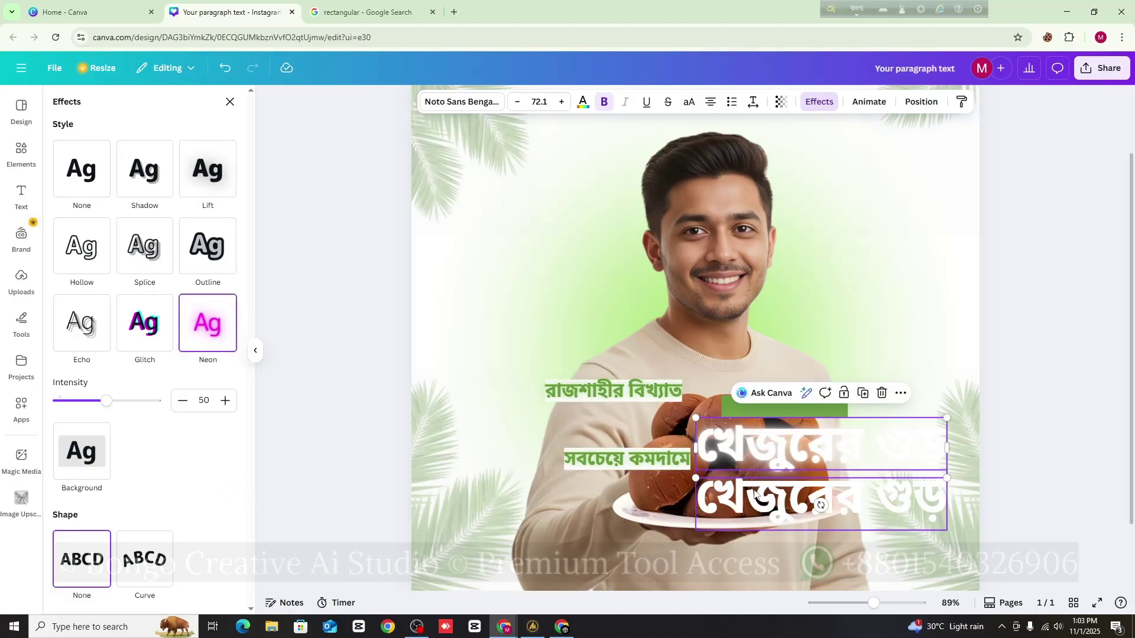
pyautogui.moveTo(755, 493); pyautogui.dragTo(783, 477)
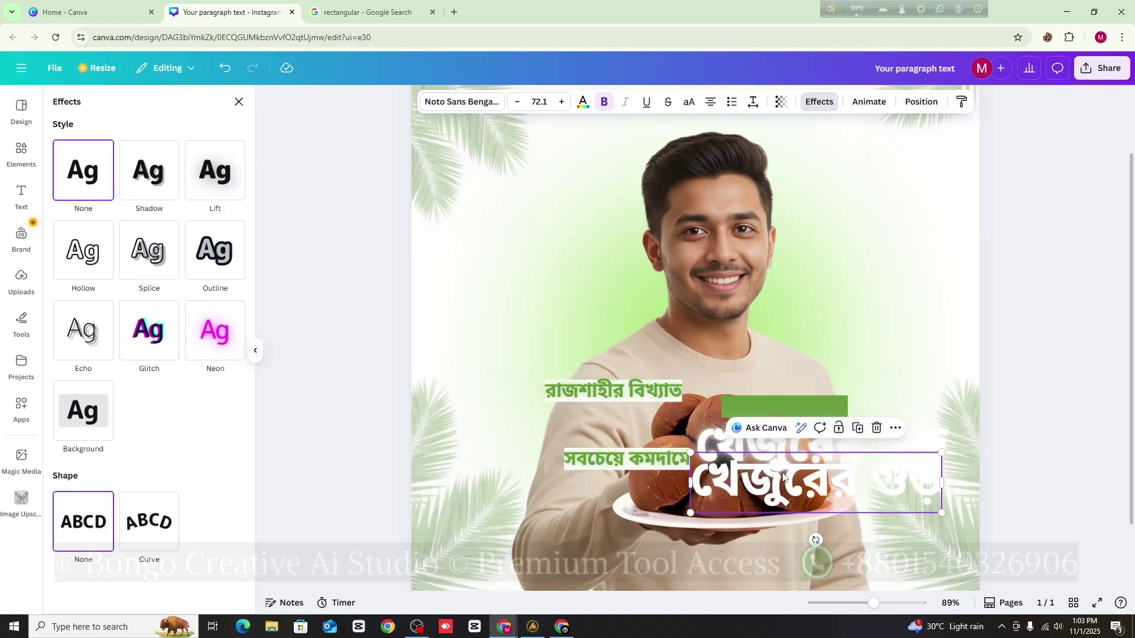
pyautogui.click(795, 442)
pyautogui.click(781, 102)
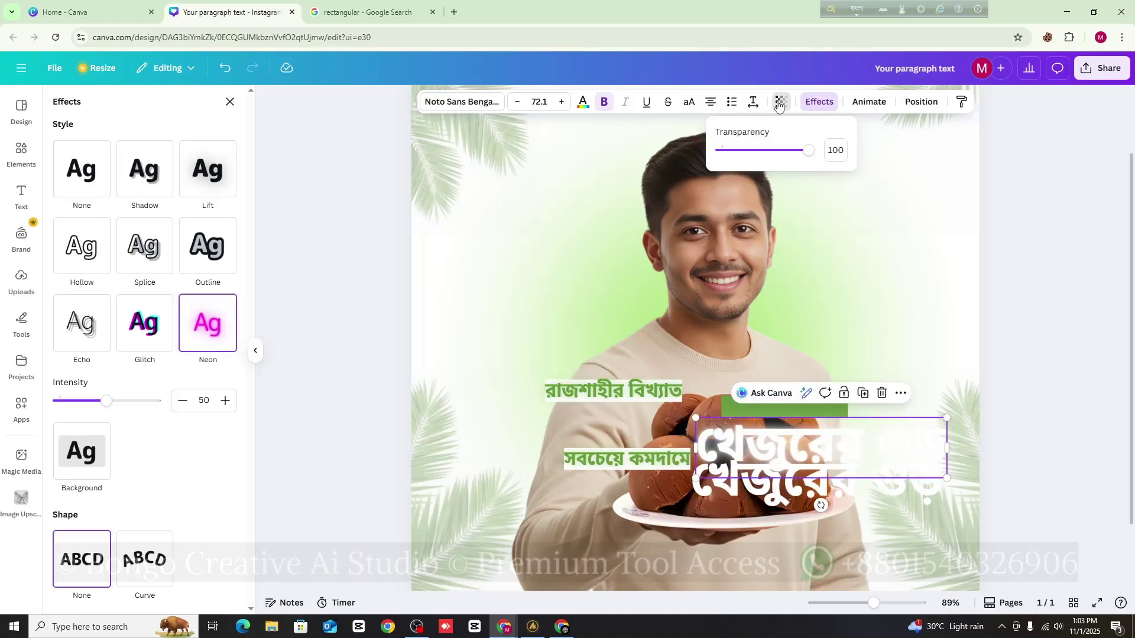
pyautogui.moveTo(767, 151); pyautogui.dragTo(806, 160)
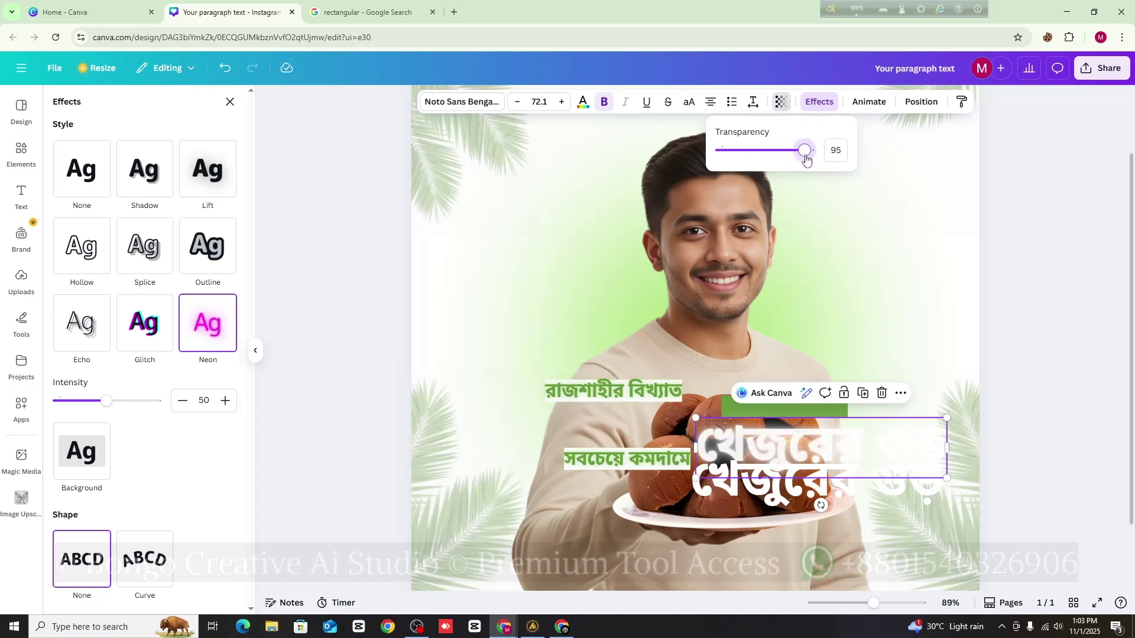
# Align the plain white text over its neon copy and stretch the green banner to fill the area behind both
pyautogui.moveTo(839, 492); pyautogui.dragTo(845, 456)
pyautogui.moveTo(819, 412); pyautogui.dragTo(951, 435)
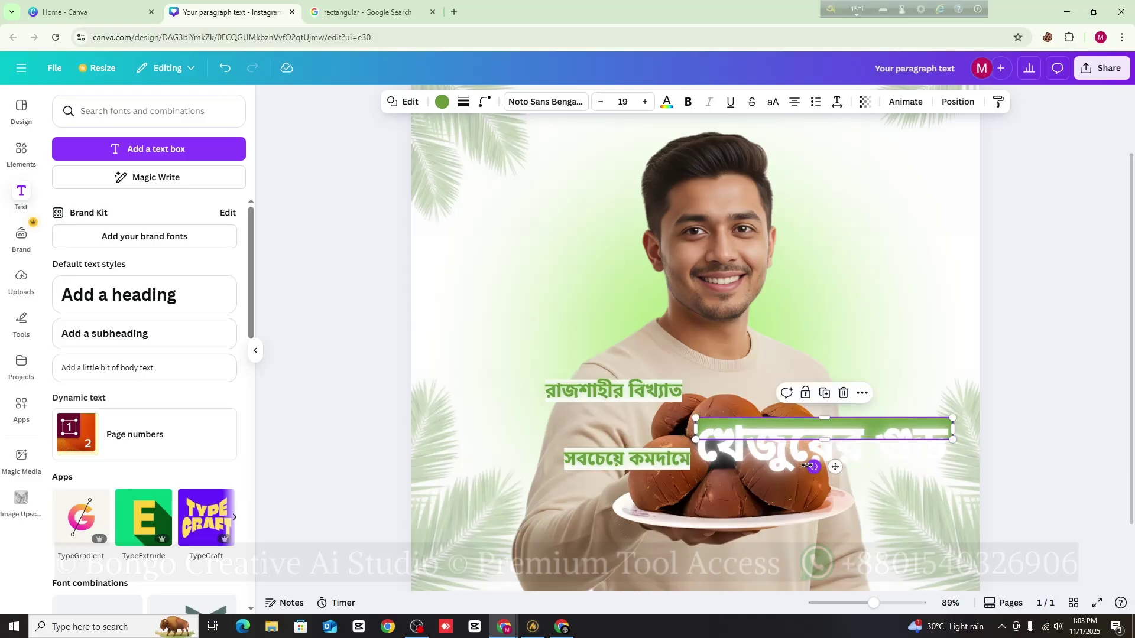
pyautogui.moveTo(824, 440); pyautogui.dragTo(833, 478)
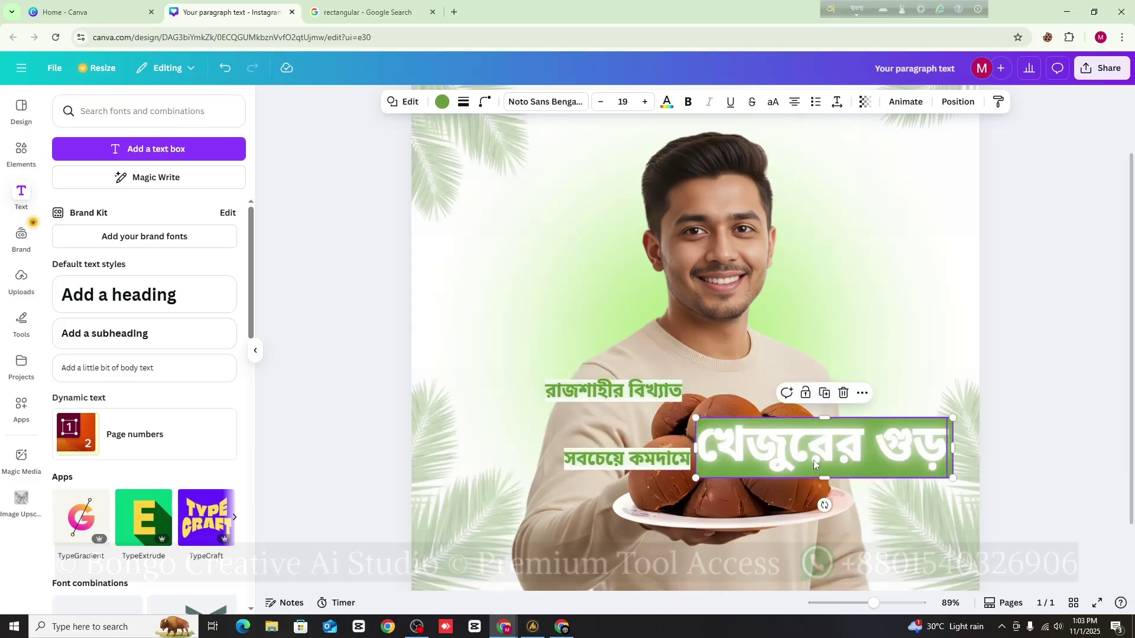
# Select the neon "খেজুরের গুড়" text from the layer list and set its transparency to 46
pyautogui.rightClick(761, 457)
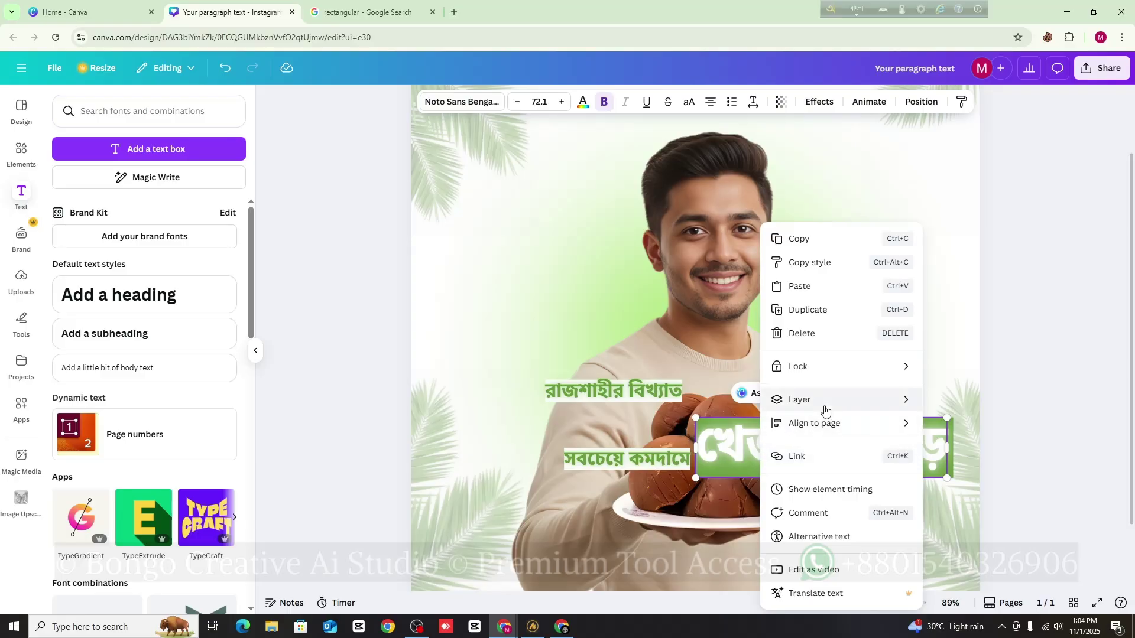
pyautogui.moveTo(816, 405)
pyautogui.click(975, 504)
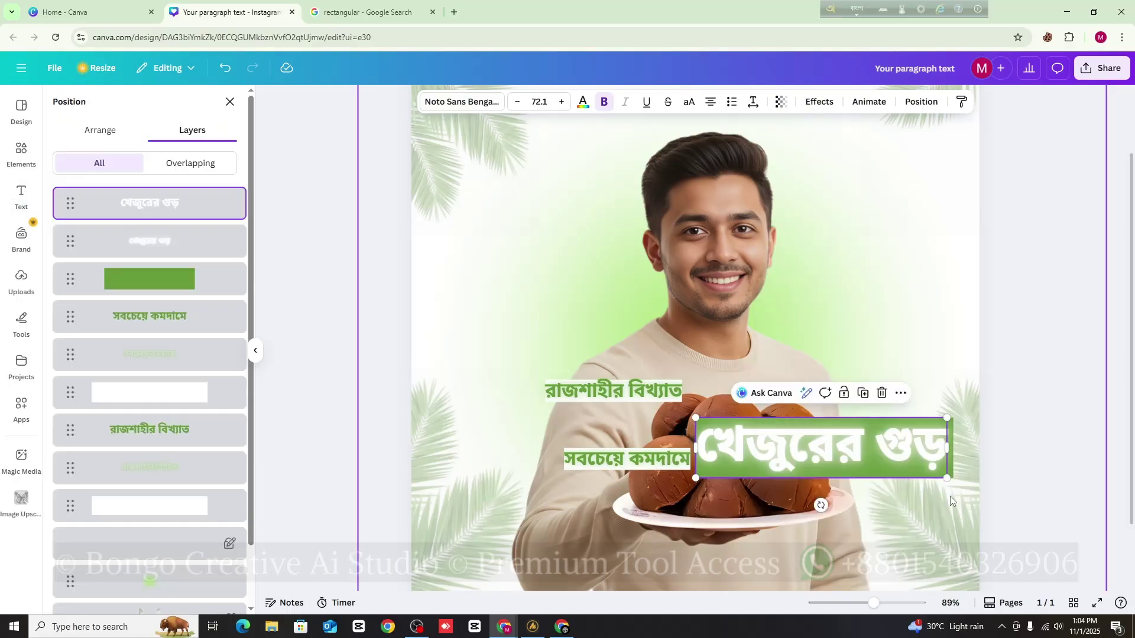
pyautogui.click(121, 246)
pyautogui.click(781, 102)
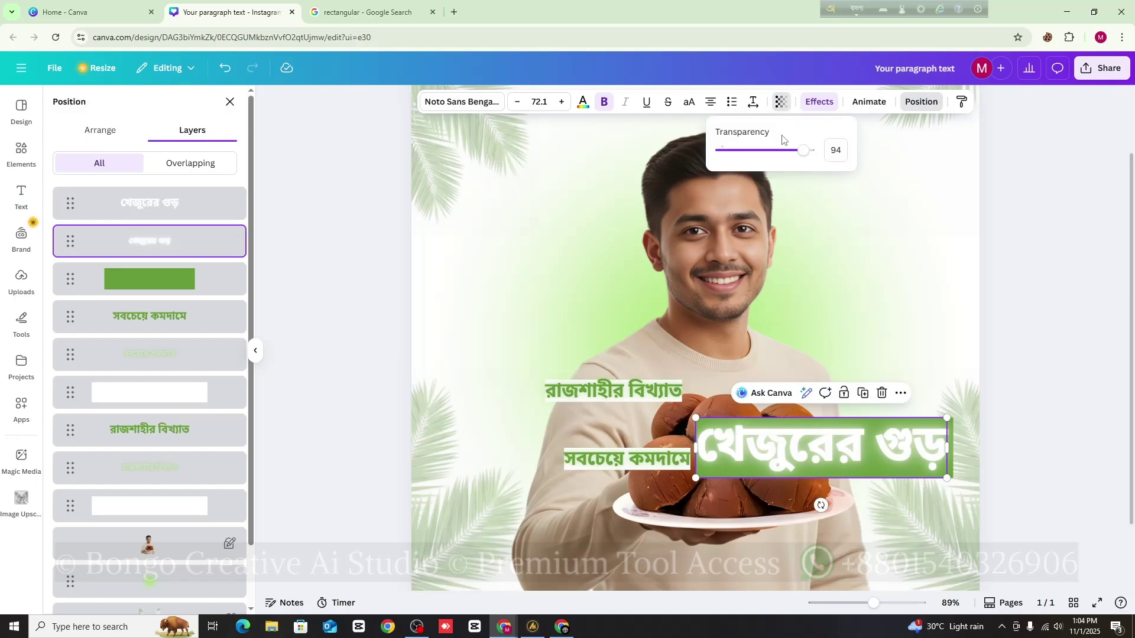
pyautogui.moveTo(801, 152); pyautogui.dragTo(763, 172)
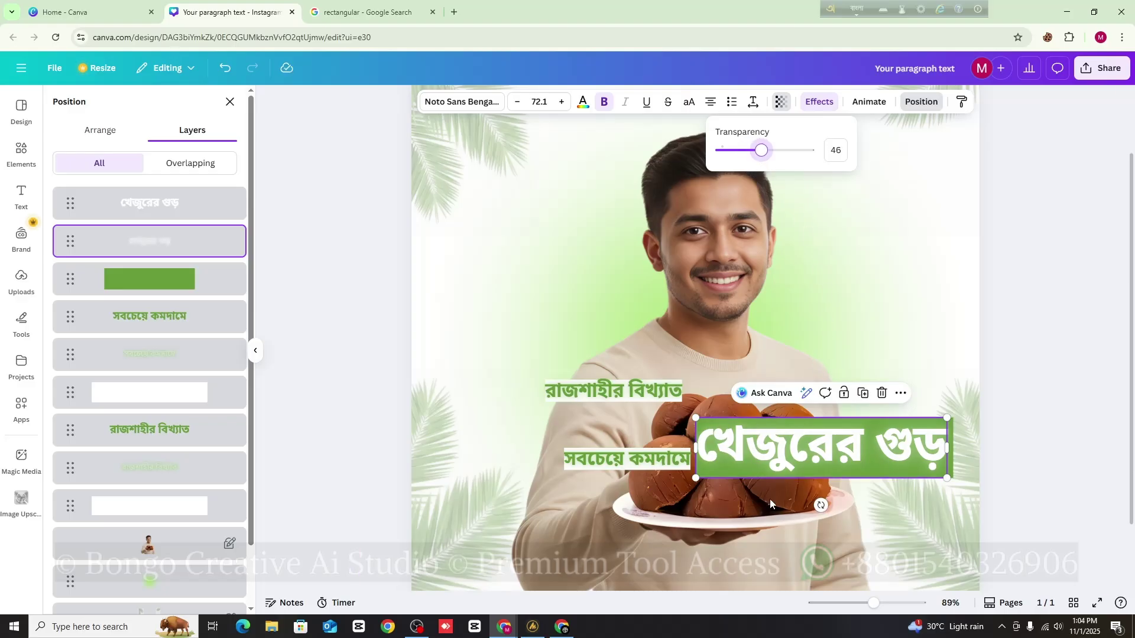
pyautogui.click(796, 530)
# Extend the green banner slightly beyond the start of the text and center both "খেজুরের গুড়" text layers on it
pyautogui.click(873, 451)
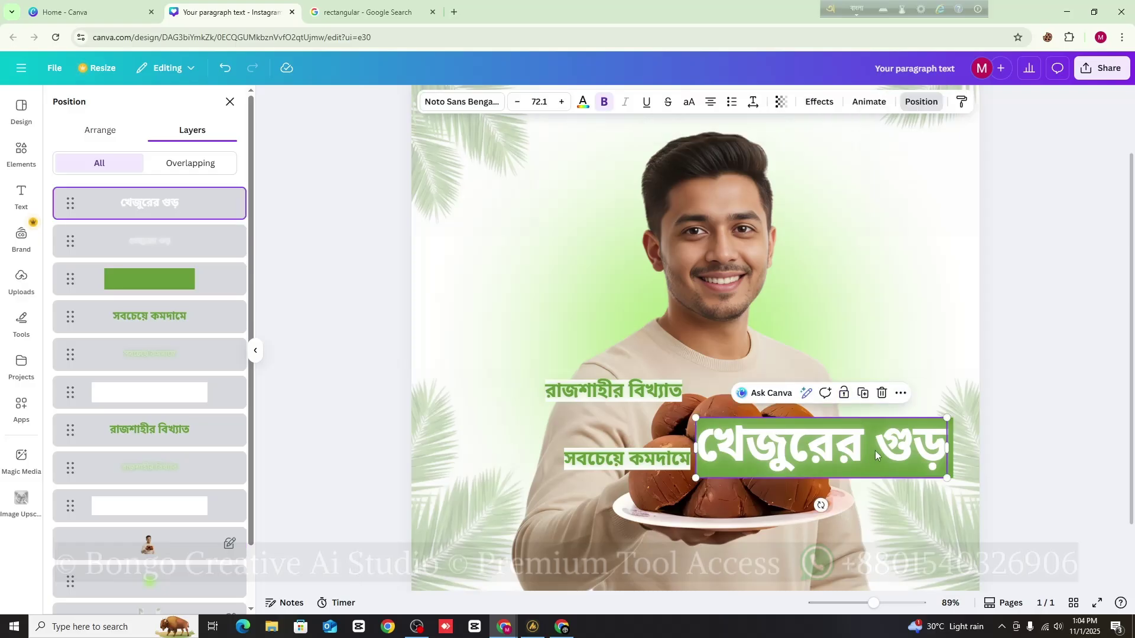
pyautogui.click(846, 523)
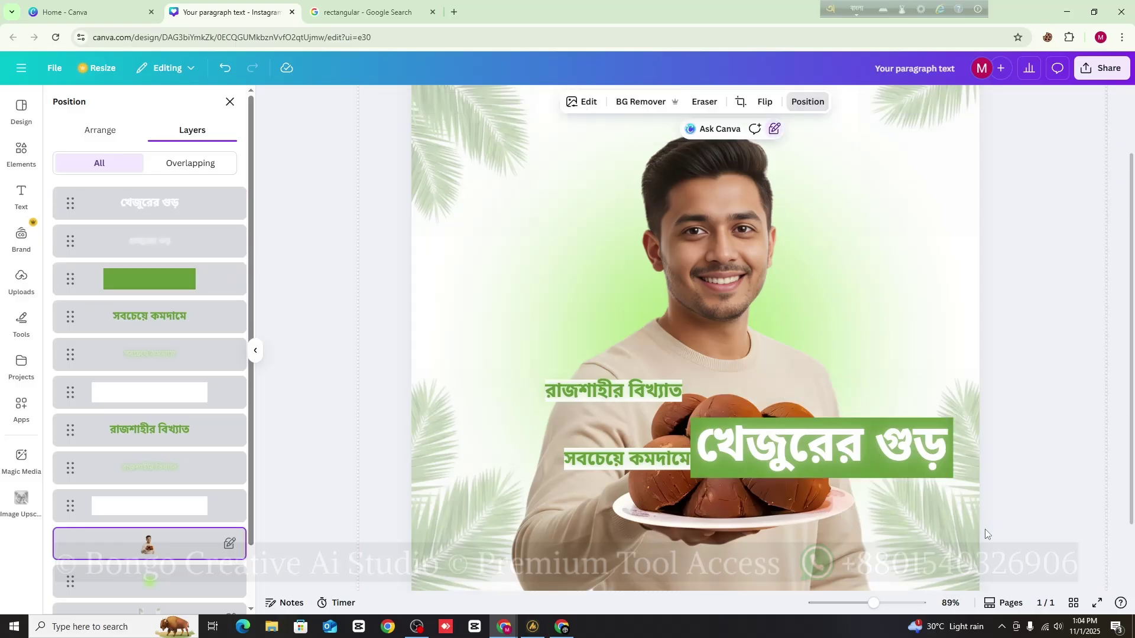
pyautogui.click(833, 444)
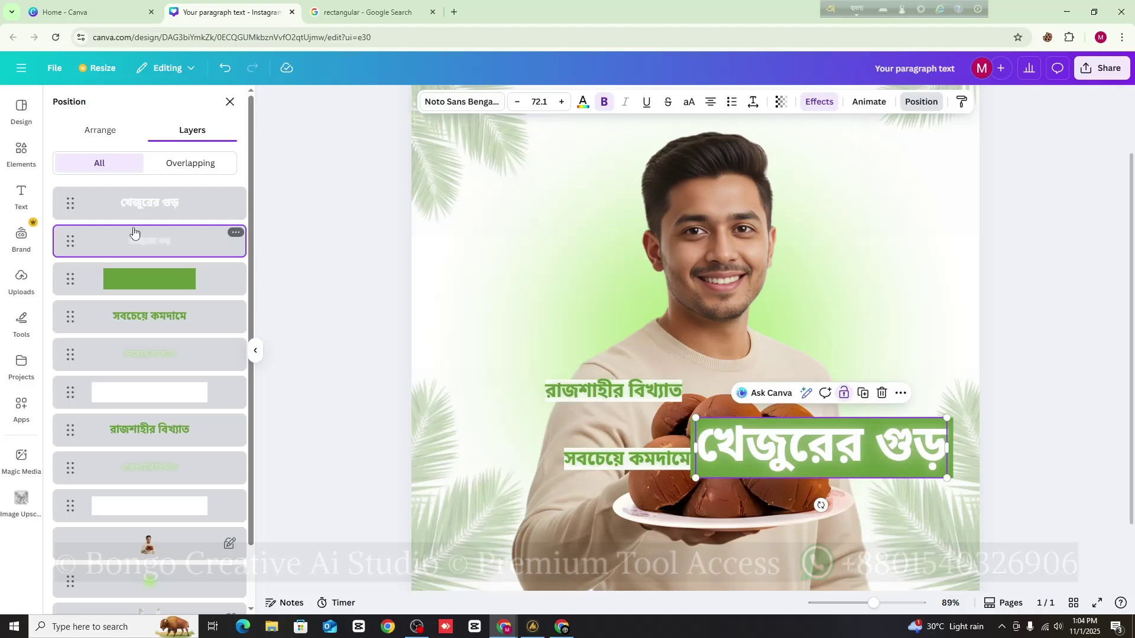
pyautogui.keyDown('shift'); pyautogui.click(153, 205); pyautogui.keyUp('shift')
pyautogui.moveTo(821, 447); pyautogui.dragTo(825, 442)
pyautogui.click(781, 516)
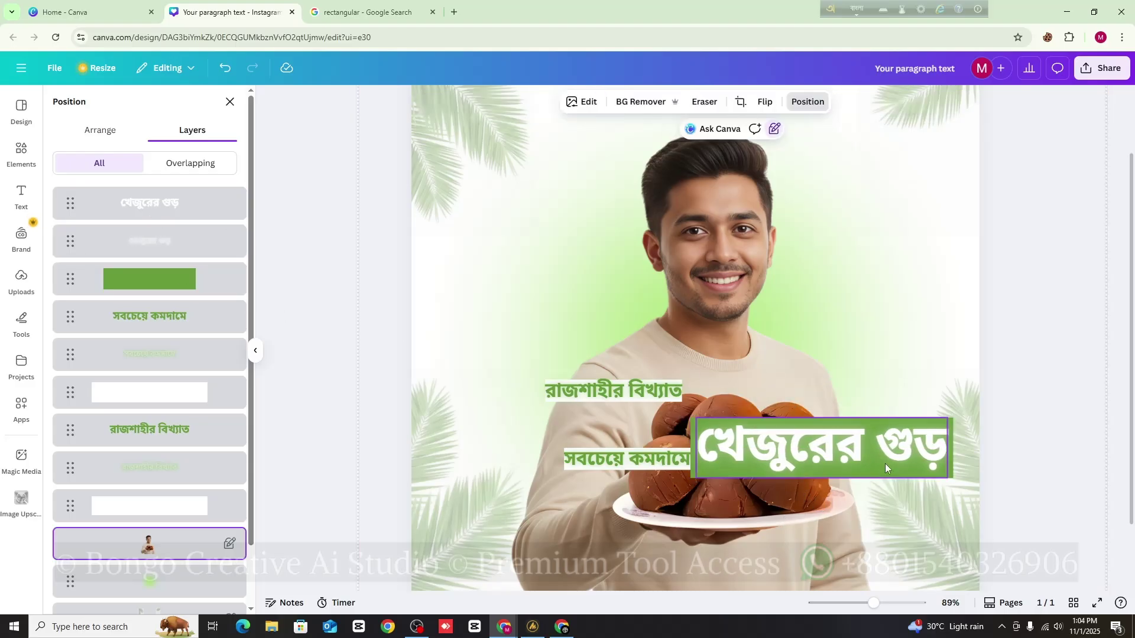
# Group the "খেজুরের গুড়" texts with their green banner and move the group up beside the man's face
pyautogui.moveTo(967, 416); pyautogui.dragTo(899, 498)
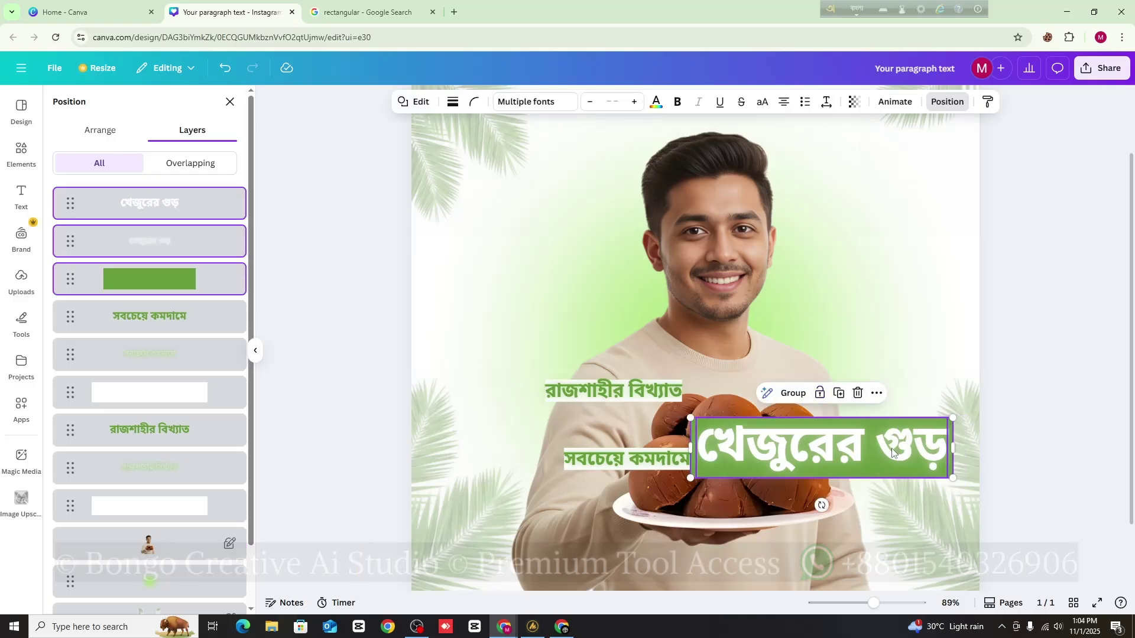
pyautogui.click(962, 409)
pyautogui.moveTo(963, 410); pyautogui.dragTo(877, 489)
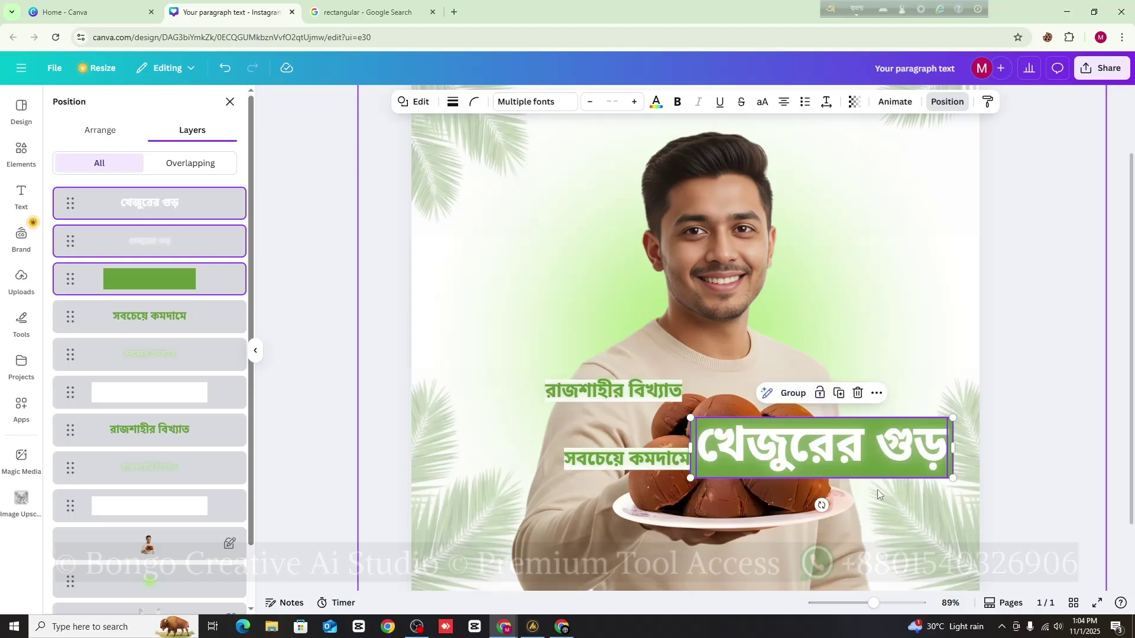
pyautogui.hotkey('ctrl', 'g')
pyautogui.moveTo(879, 427); pyautogui.dragTo(644, 269)
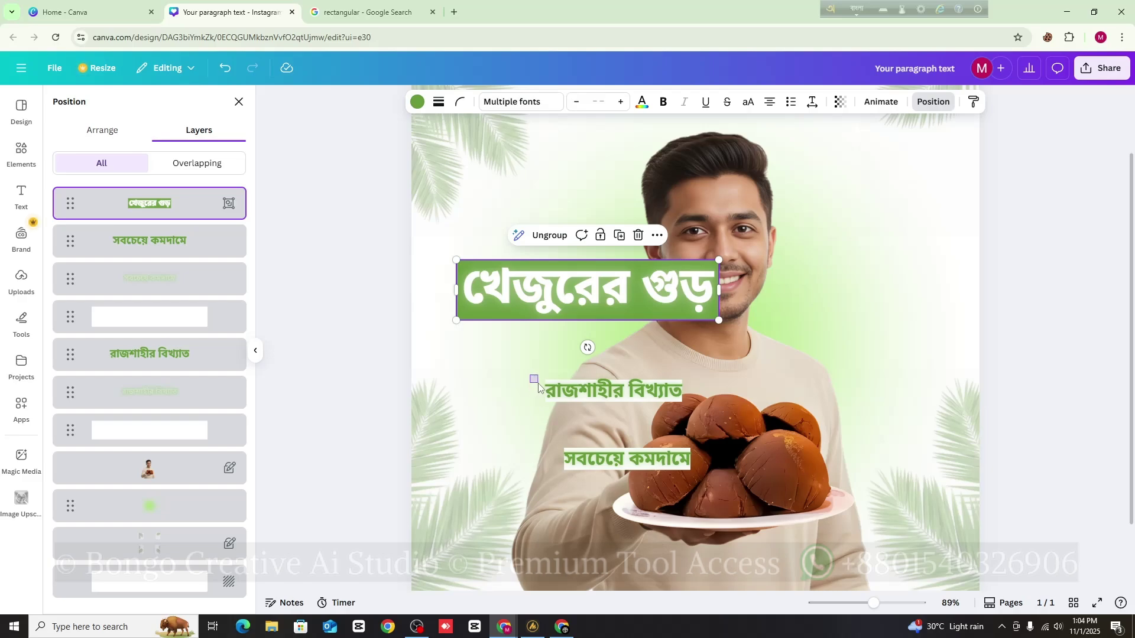
# Group each smaller headline with its white banner, placing "রাজশাহীর বিখ্যাত" above and "সবচেয়ে কমদামে" below the green banner, in front of all layers
pyautogui.moveTo(538, 384); pyautogui.dragTo(555, 402)
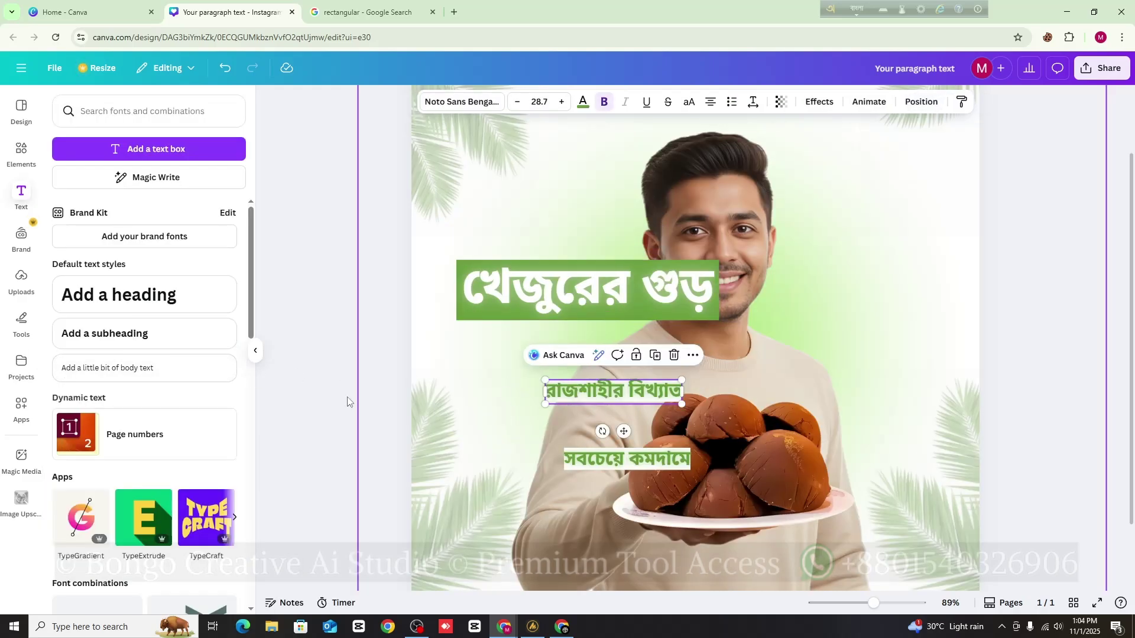
pyautogui.rightClick(593, 398)
pyautogui.moveTo(628, 398)
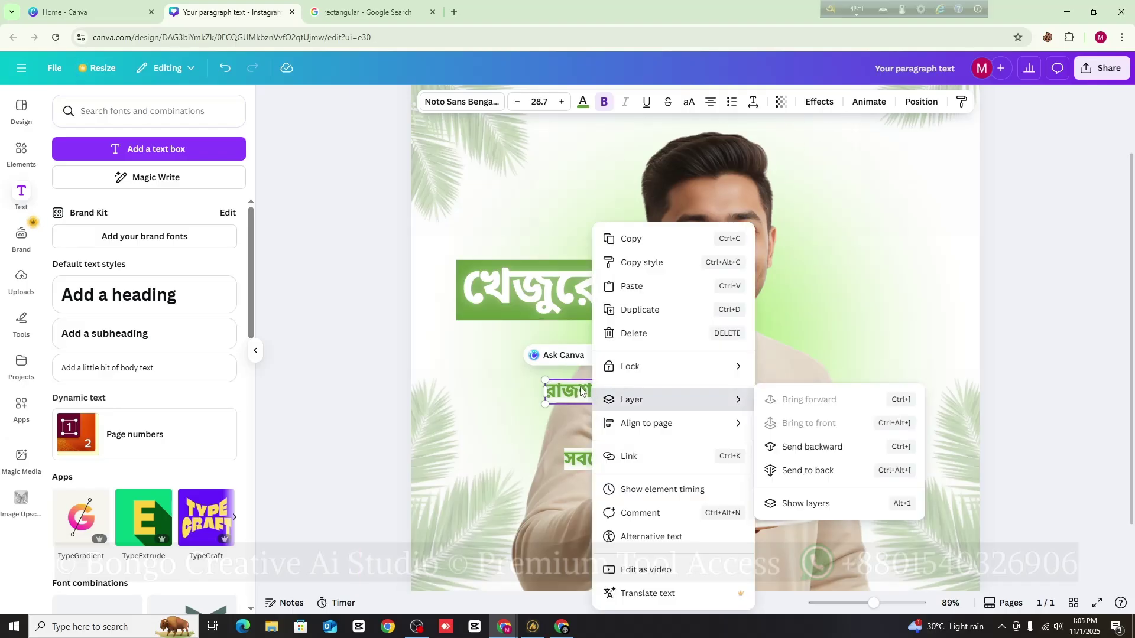
pyautogui.click(805, 501)
pyautogui.moveTo(620, 388); pyautogui.dragTo(544, 256)
pyautogui.moveTo(651, 461); pyautogui.dragTo(682, 326)
pyautogui.hotkey('ctrl', 'alt', ']')
pyautogui.click(583, 387)
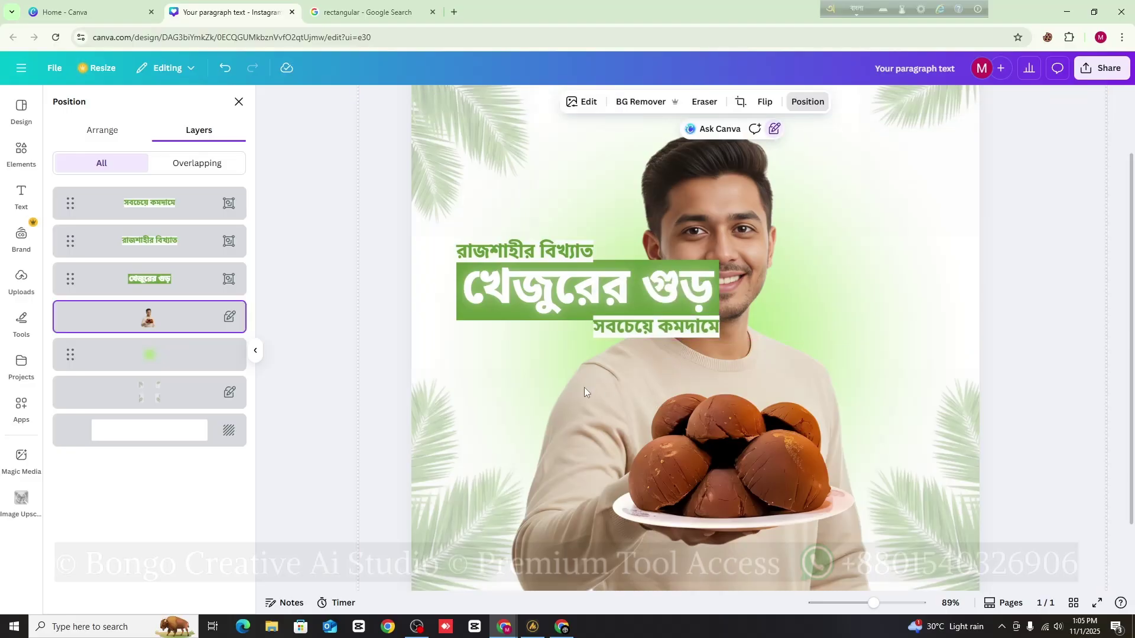
# Nudge the "সবচেয়ে কমদামে" banner slightly sideways and group all three headline banners together
pyautogui.click(670, 335)
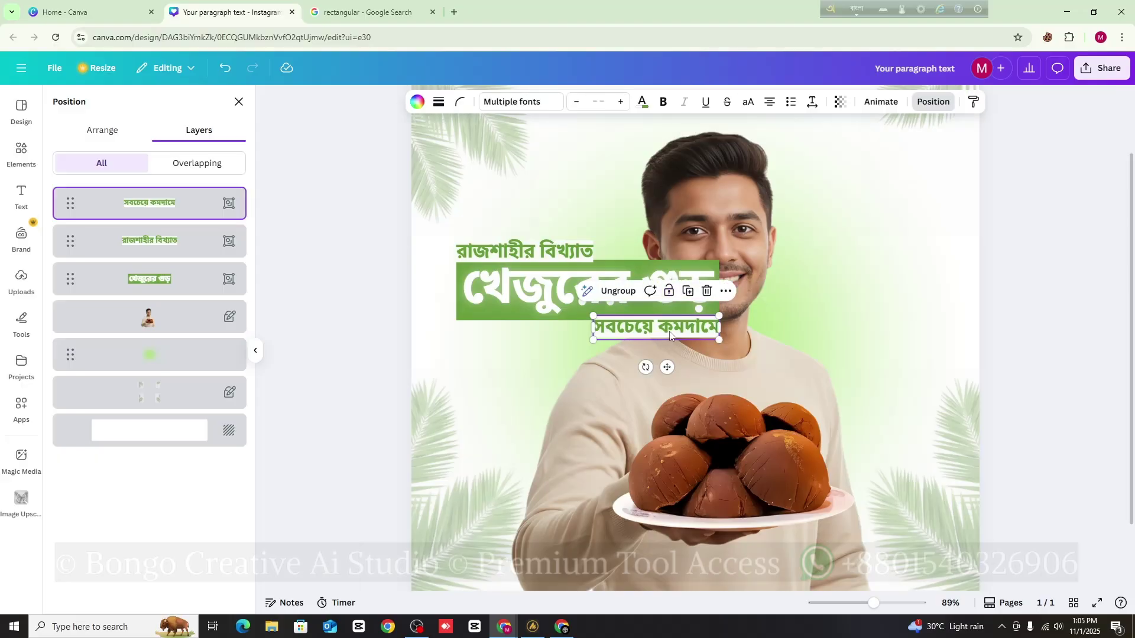
pyautogui.moveTo(670, 335); pyautogui.dragTo(672, 336)
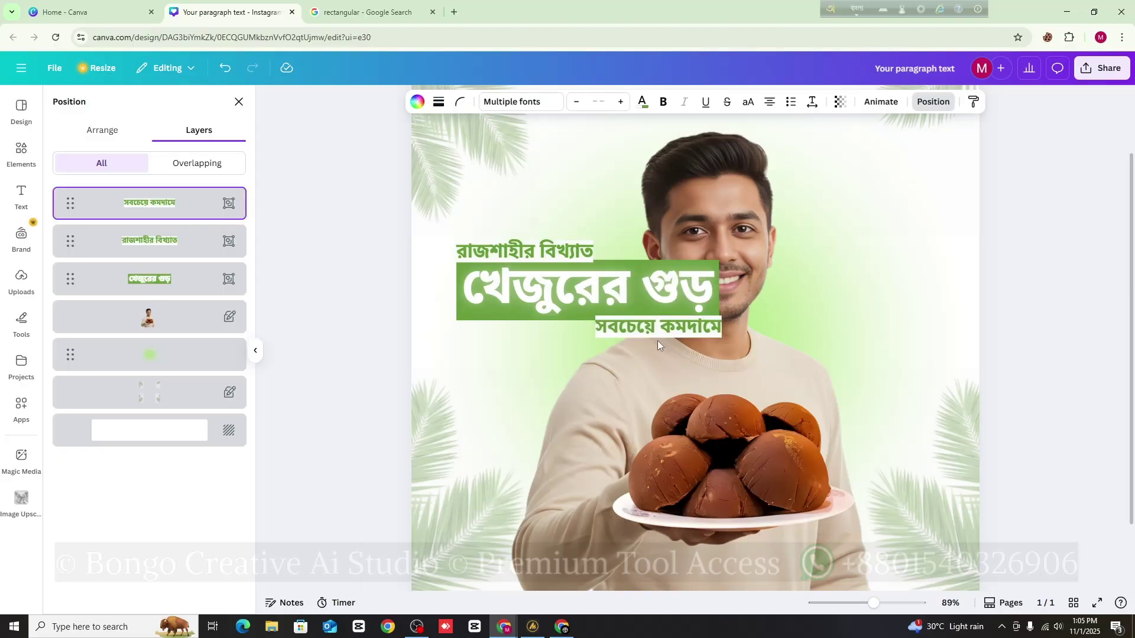
pyautogui.click(595, 364)
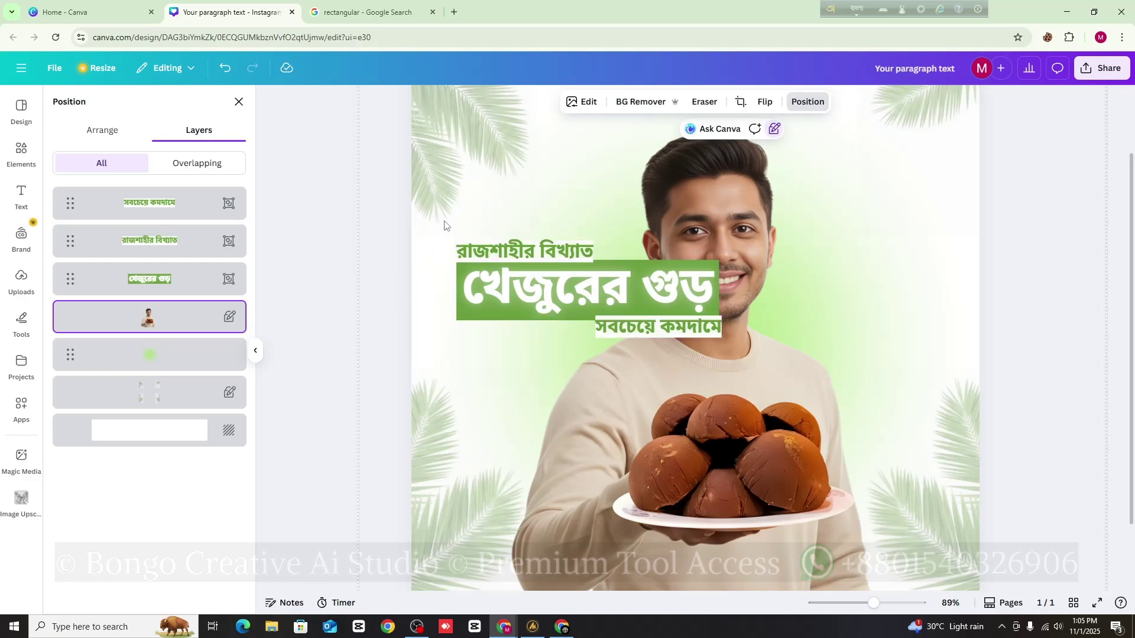
pyautogui.moveTo(442, 241); pyautogui.dragTo(673, 341)
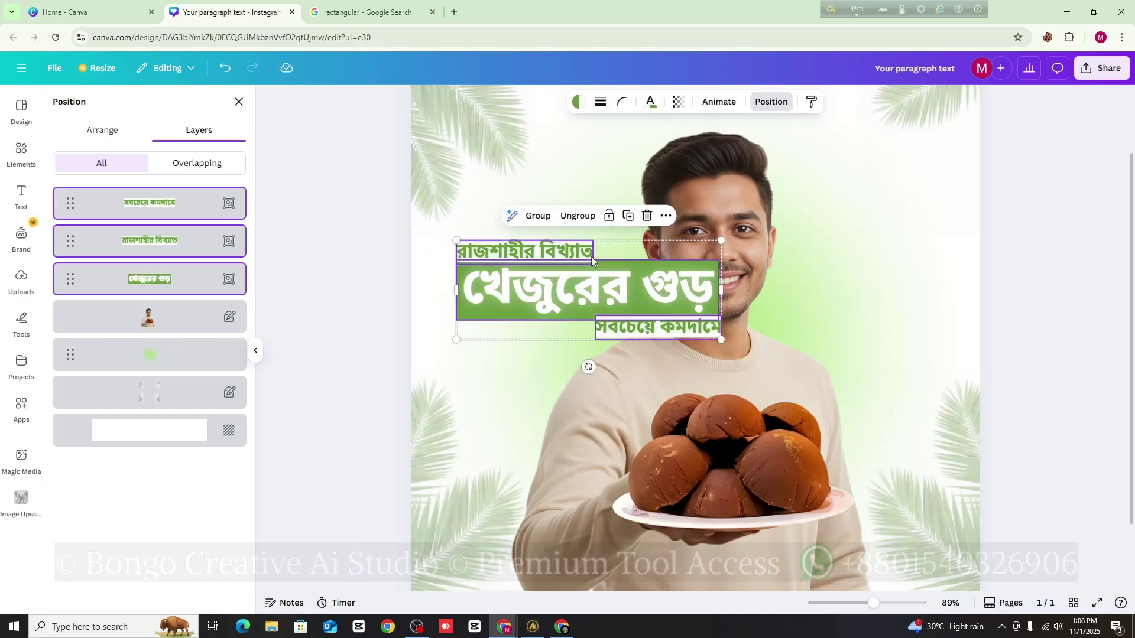
pyautogui.click(537, 216)
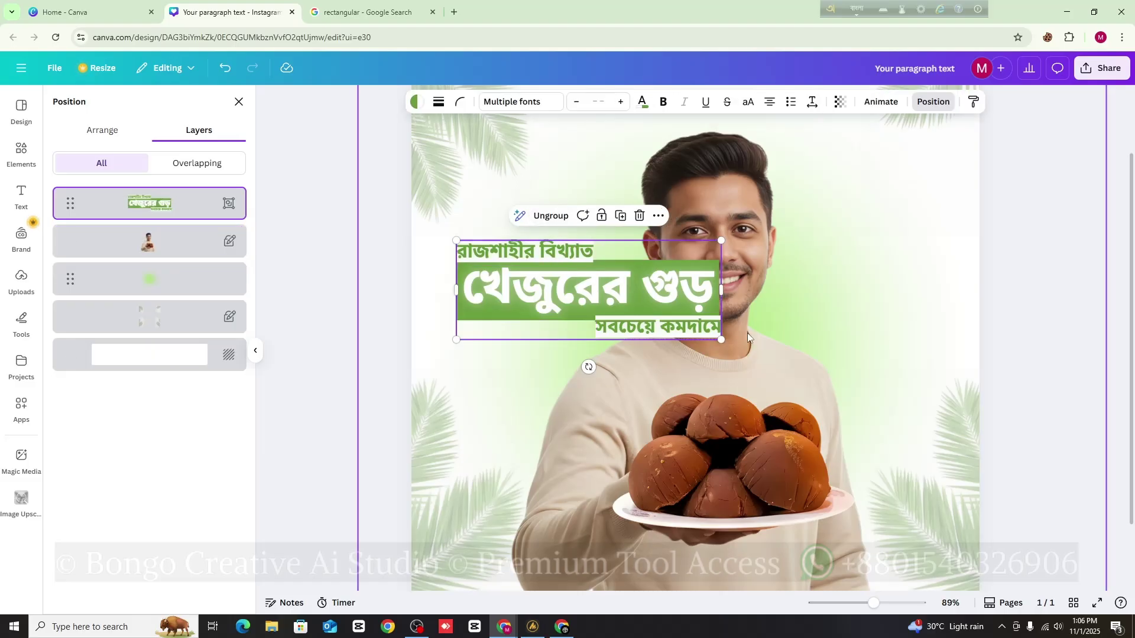
# Shrink the combined headline group, move it into the poster's upper-left area and tilt it so its right end points upward
pyautogui.moveTo(713, 335); pyautogui.dragTo(641, 309)
pyautogui.moveTo(549, 284); pyautogui.dragTo(533, 198)
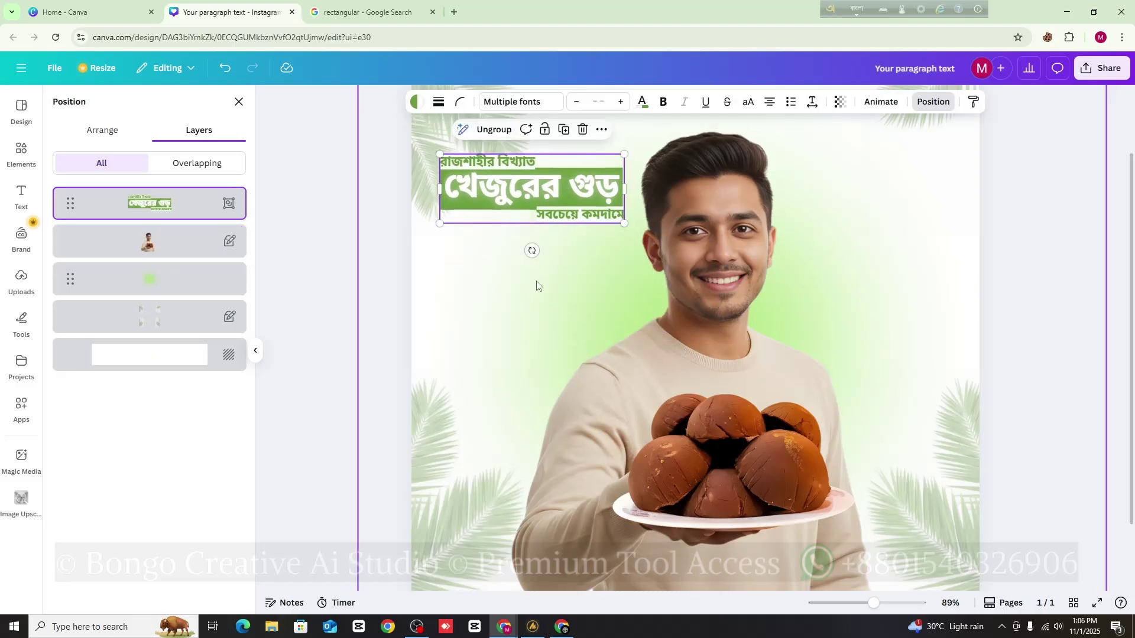
pyautogui.moveTo(532, 251); pyautogui.dragTo(614, 275)
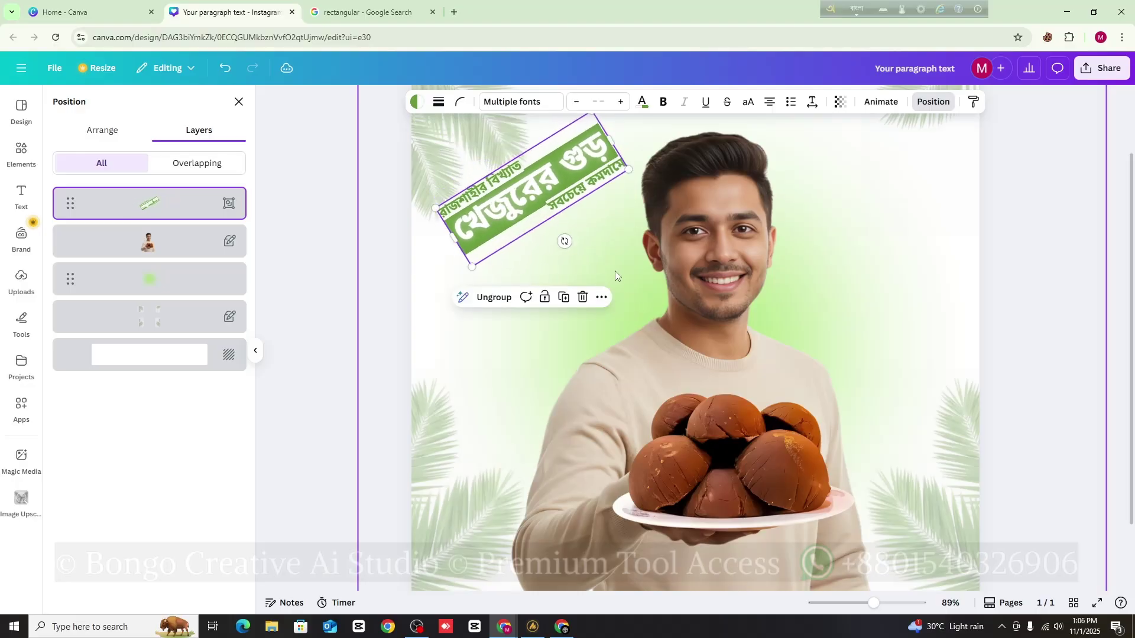
# Enlarge the tilted headline group and fit it into the poster's upper-left corner beside the man's head
pyautogui.scroll(-3, 625, 265)
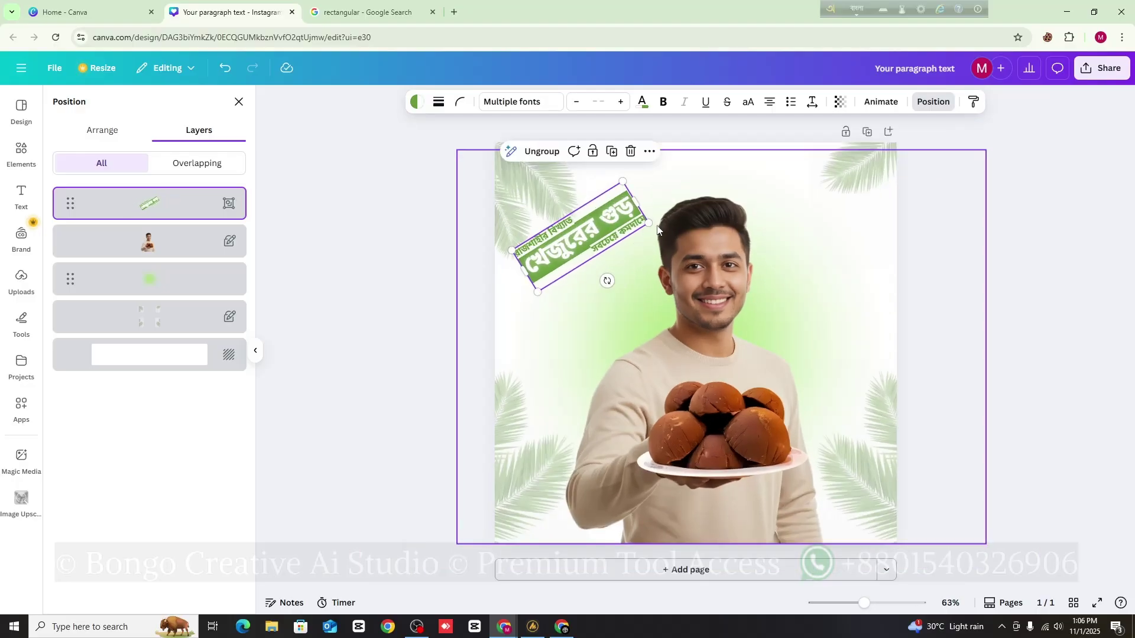
pyautogui.moveTo(651, 223); pyautogui.dragTo(722, 260)
pyautogui.moveTo(616, 234); pyautogui.dragTo(580, 215)
pyautogui.moveTo(620, 267); pyautogui.dragTo(619, 266)
pyautogui.moveTo(615, 222); pyautogui.dragTo(691, 188)
pyautogui.click(476, 126)
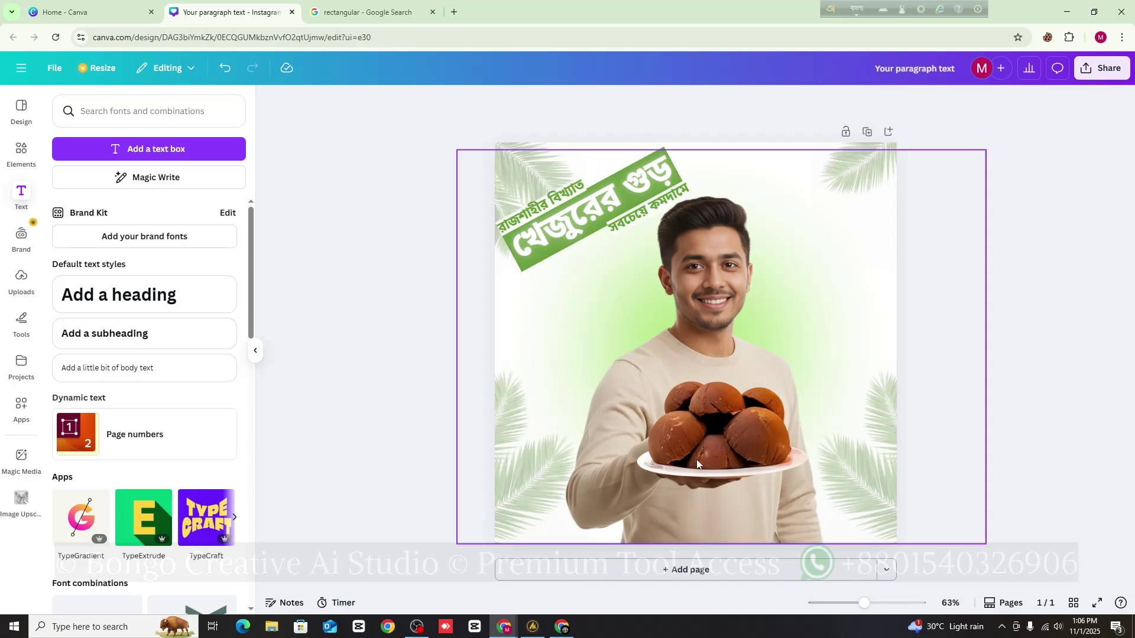
# Search the elements for "dotted arrow" without the Shapes filter and insert the looped dotted arrow from the graphics results
pyautogui.click(22, 156)
pyautogui.click(88, 115)
pyautogui.write('dotted')
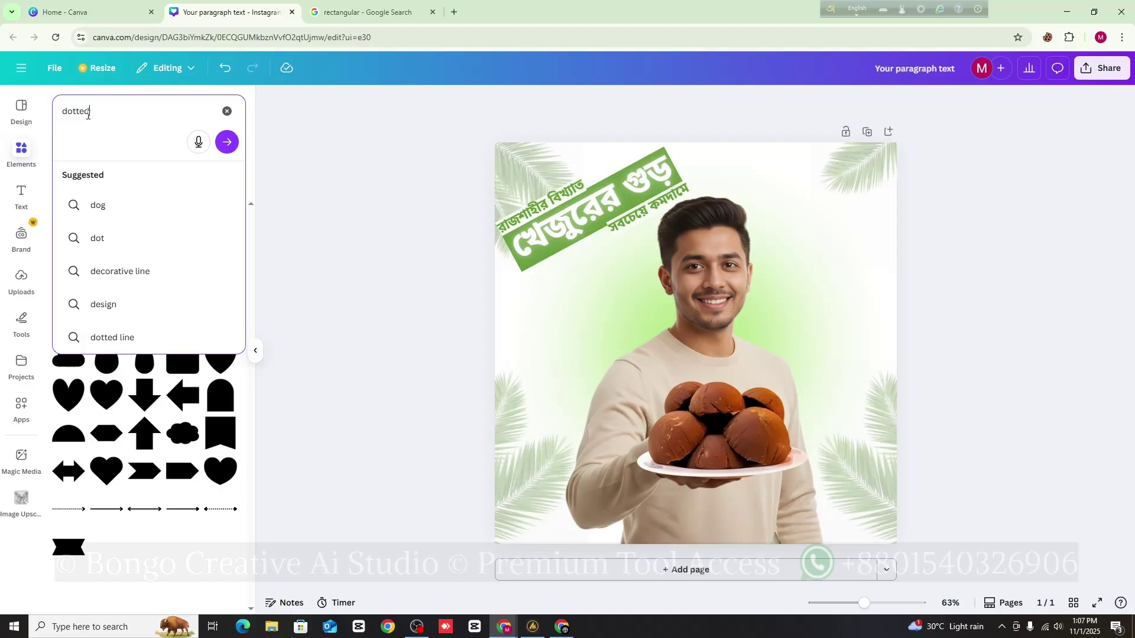
pyautogui.write(' arrow')
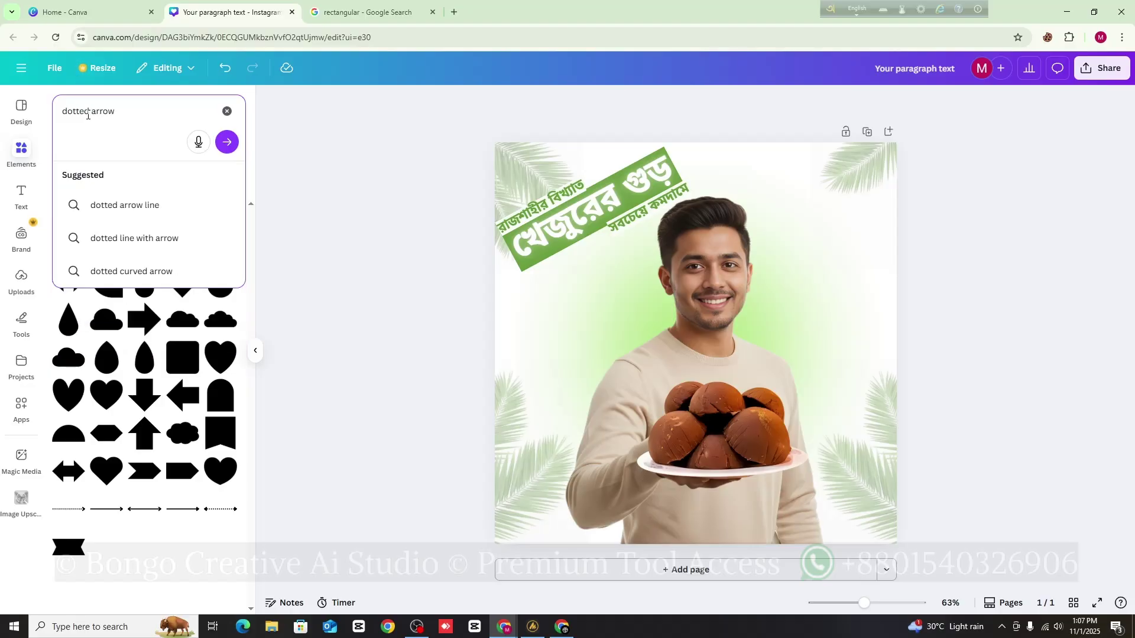
pyautogui.press('Return')
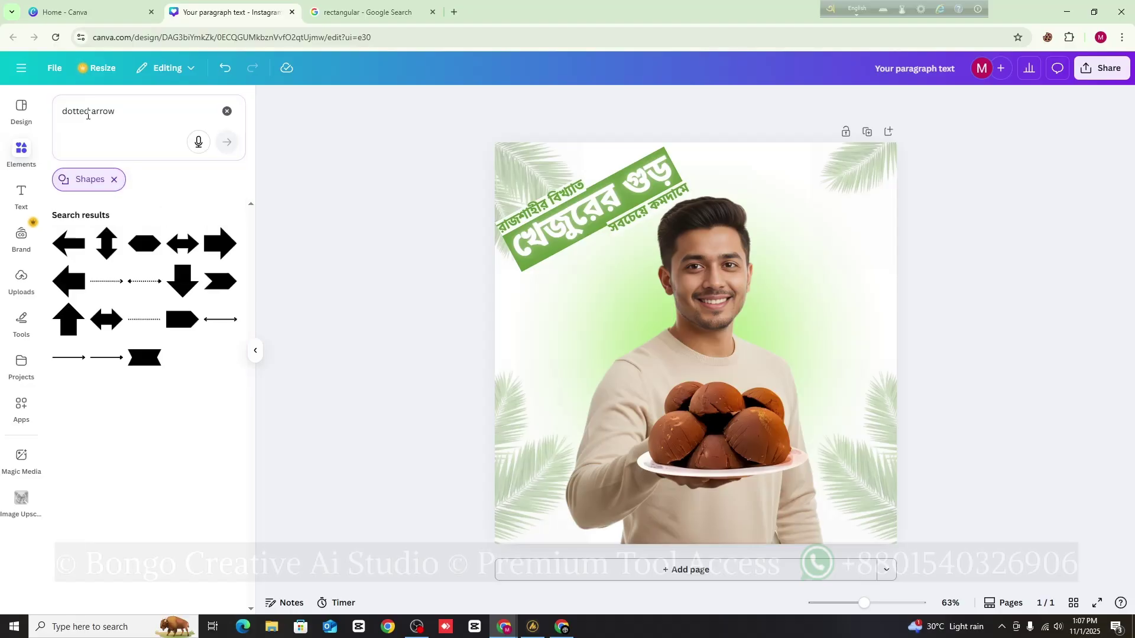
pyautogui.click(114, 181)
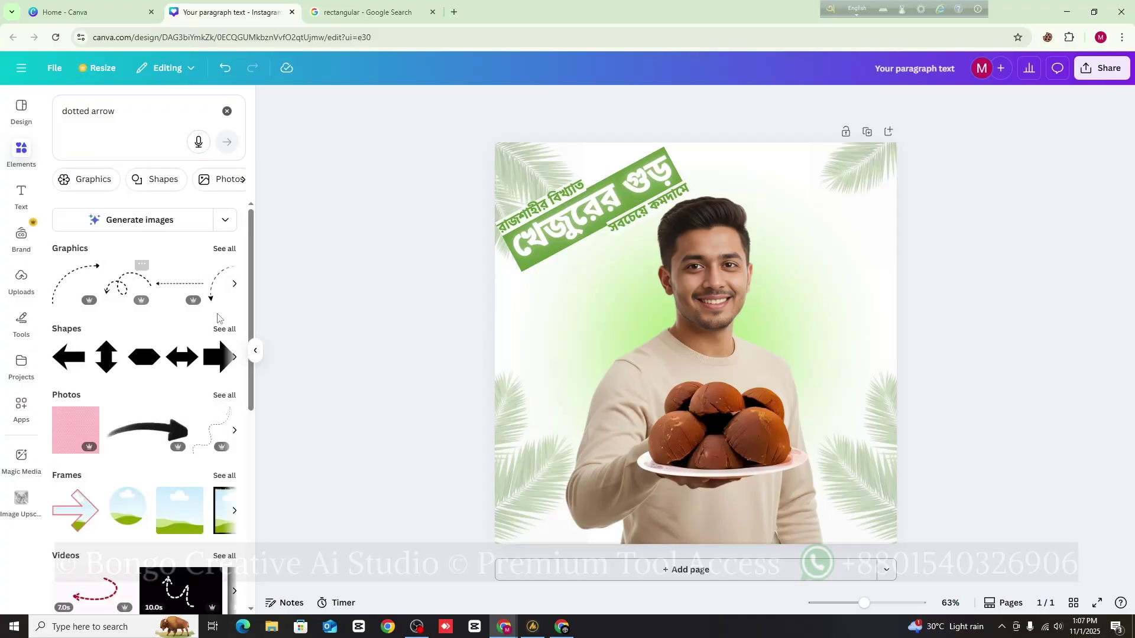
pyautogui.click(234, 258)
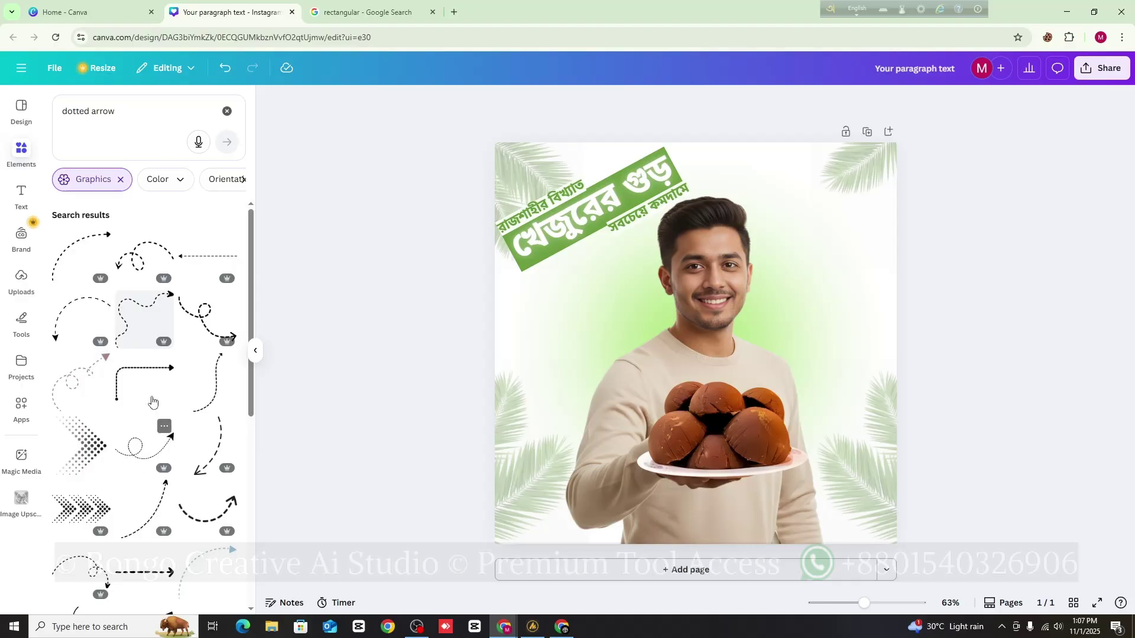
pyautogui.click(143, 447)
# Resize and rotate the looped arrow so it runs from below the headline to the gur balls on the plate
pyautogui.moveTo(636, 410); pyautogui.dragTo(587, 366)
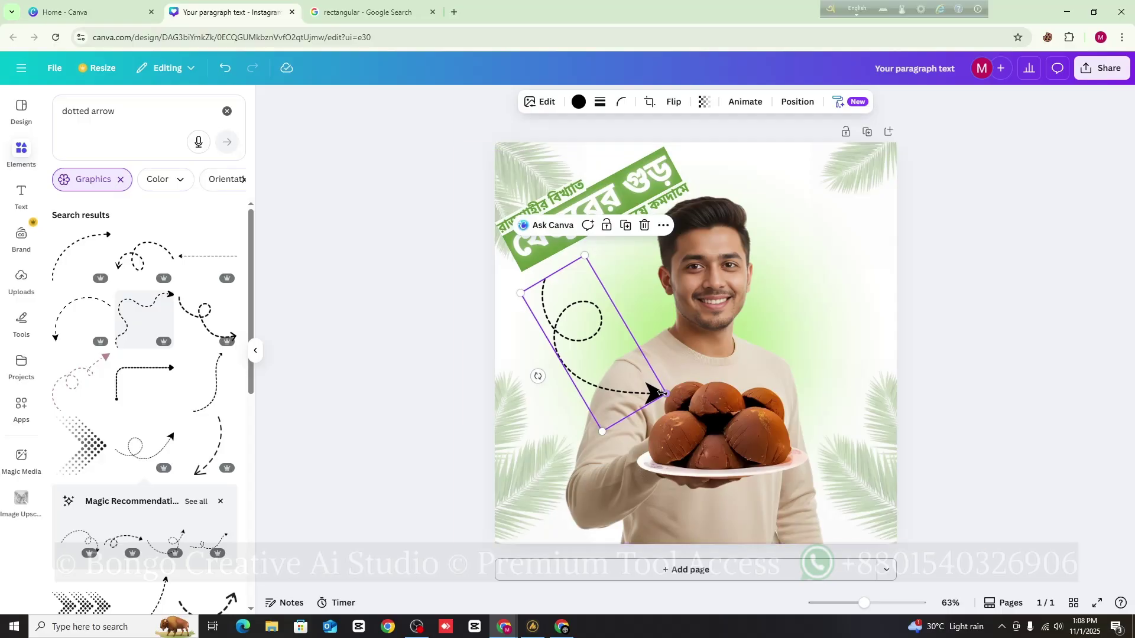
pyautogui.moveTo(660, 392); pyautogui.dragTo(644, 380)
pyautogui.moveTo(532, 367); pyautogui.dragTo(593, 344)
pyautogui.moveTo(616, 267); pyautogui.dragTo(619, 242)
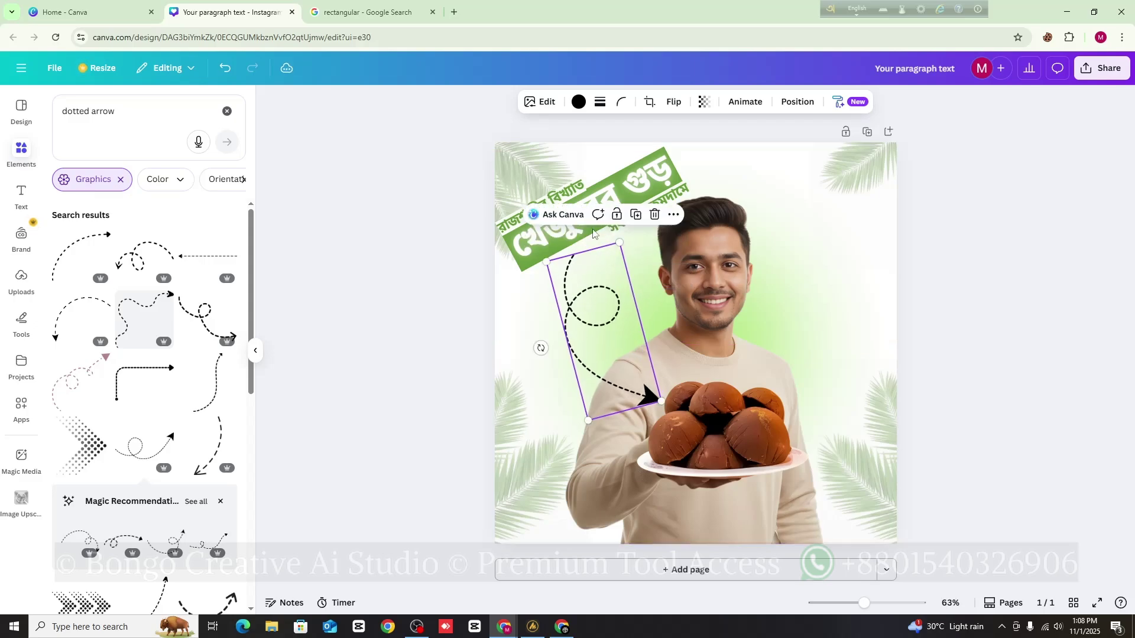
# Recolor the dotted arrow with the headline's green, set its transparency to 39 and nudge it slightly upward
pyautogui.click(579, 103)
pyautogui.click(129, 196)
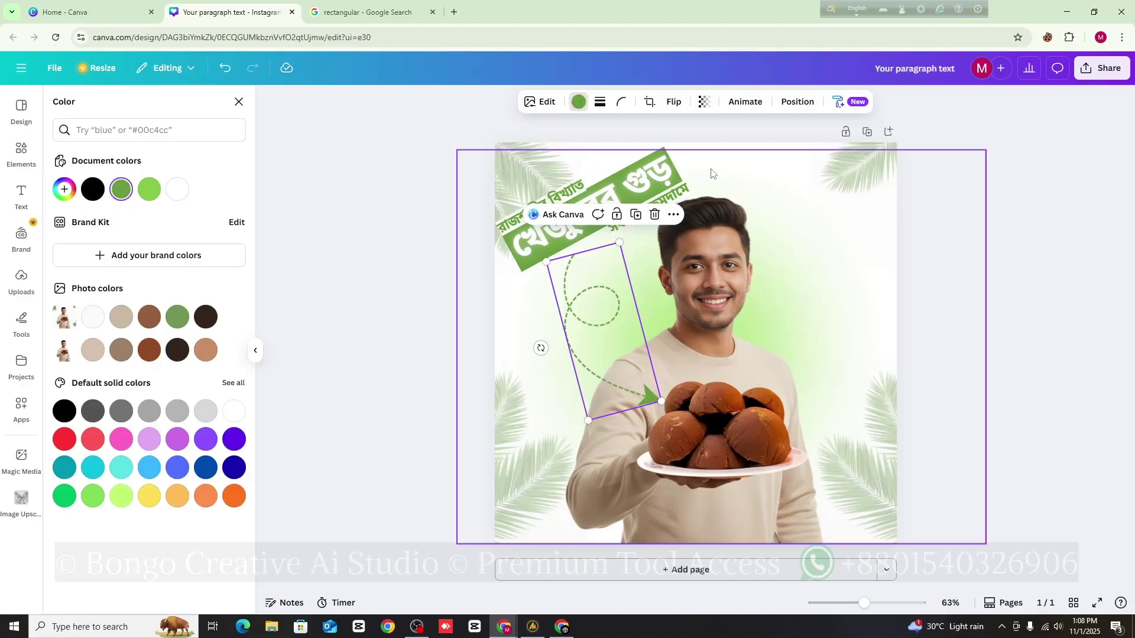
pyautogui.click(703, 101)
pyautogui.moveTo(687, 149); pyautogui.dragTo(679, 153)
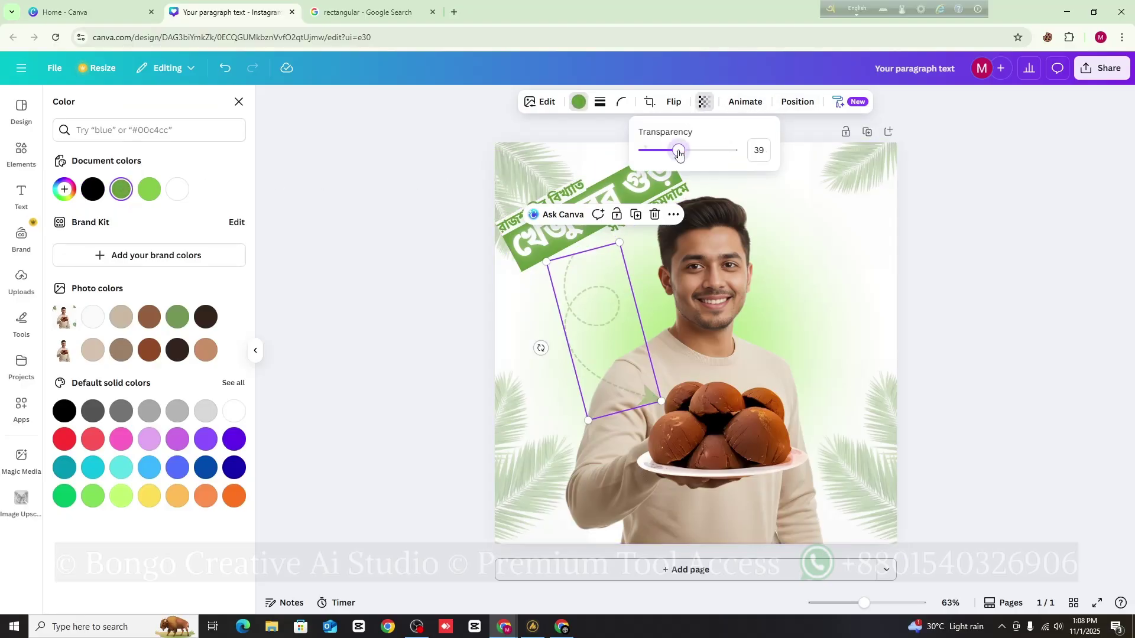
pyautogui.moveTo(592, 308); pyautogui.dragTo(594, 308)
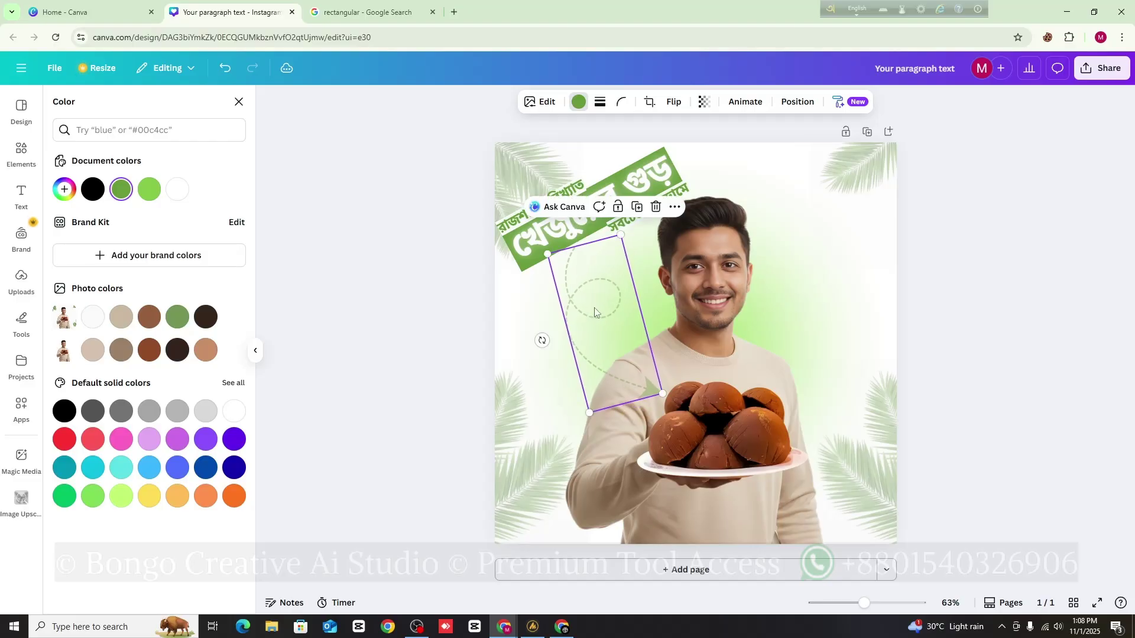
pyautogui.click(1027, 357)
pyautogui.click(998, 358)
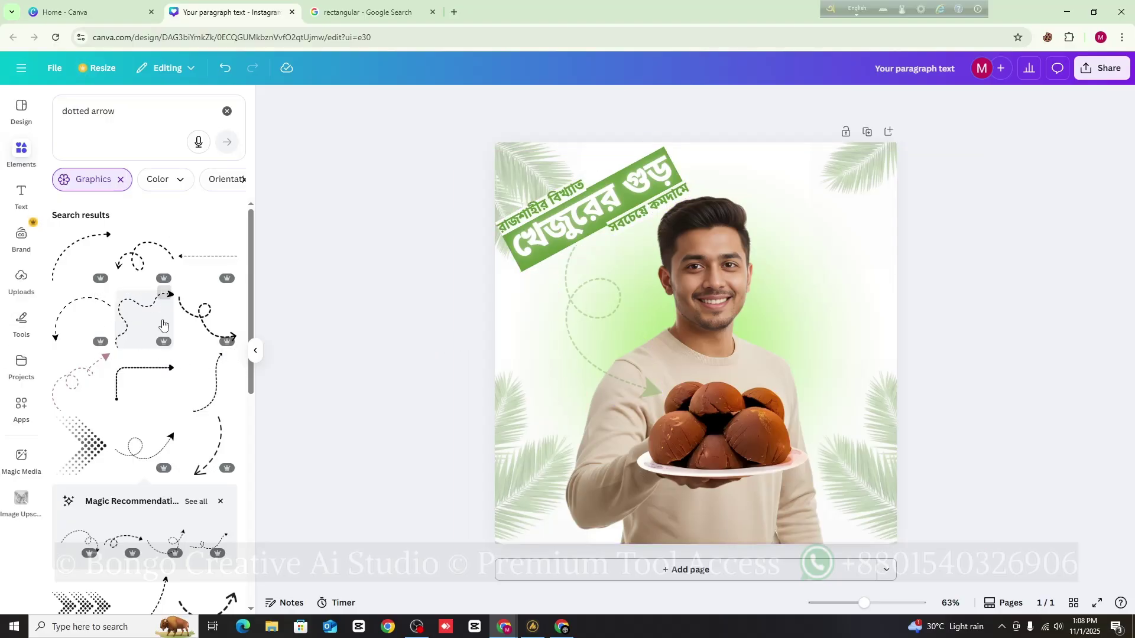
# Replace the element search with "spark" and show its graphics results
pyautogui.click(227, 111)
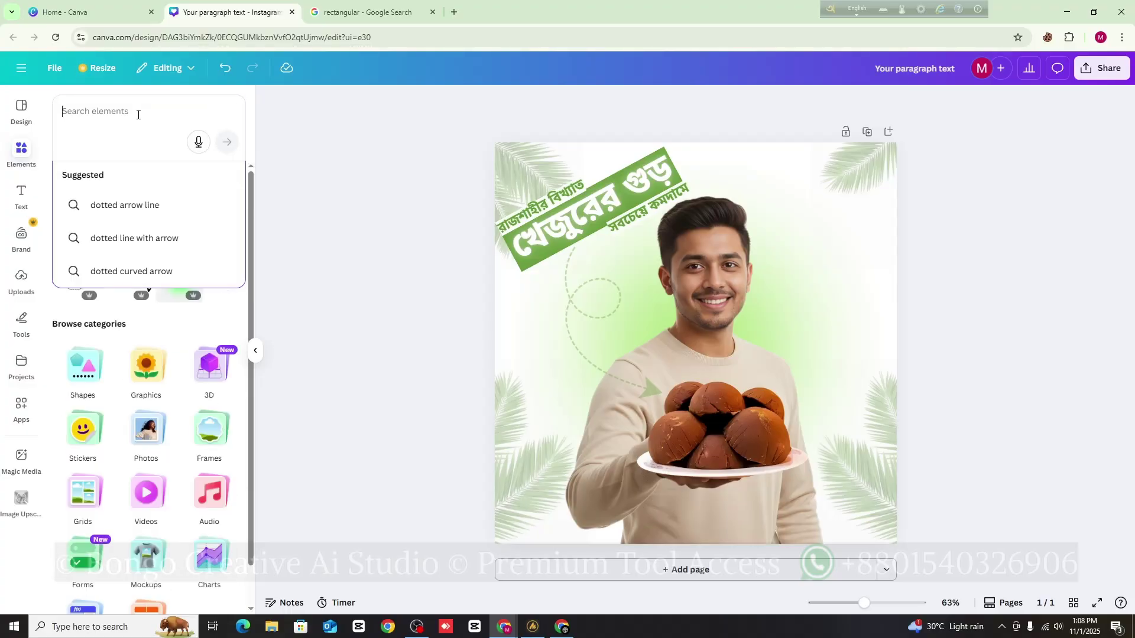
pyautogui.write('s')
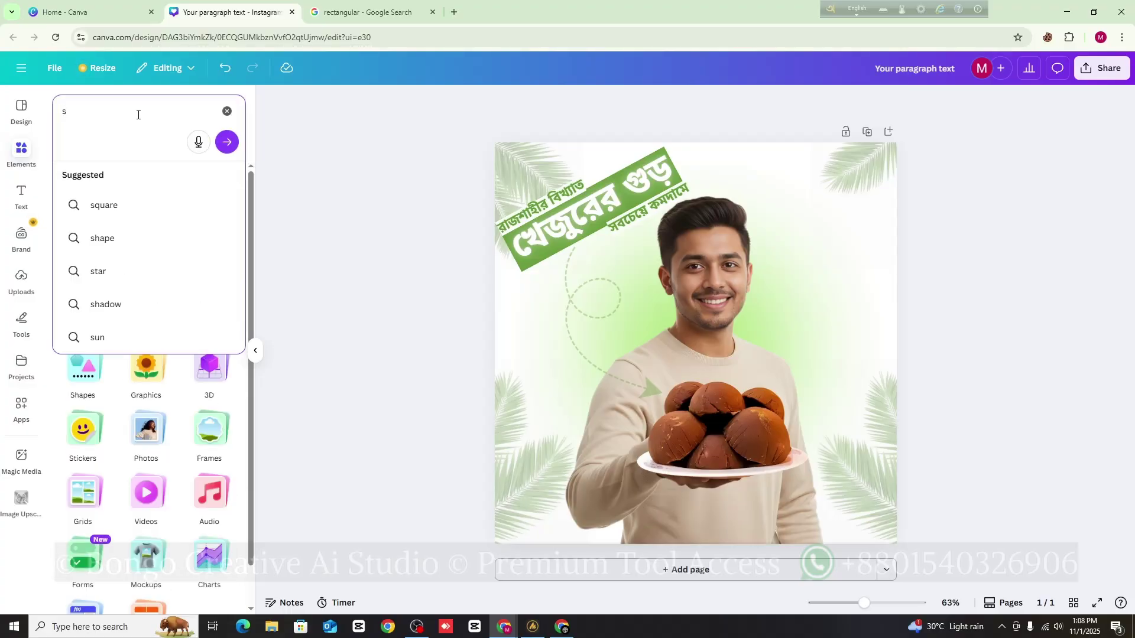
pyautogui.write('park')
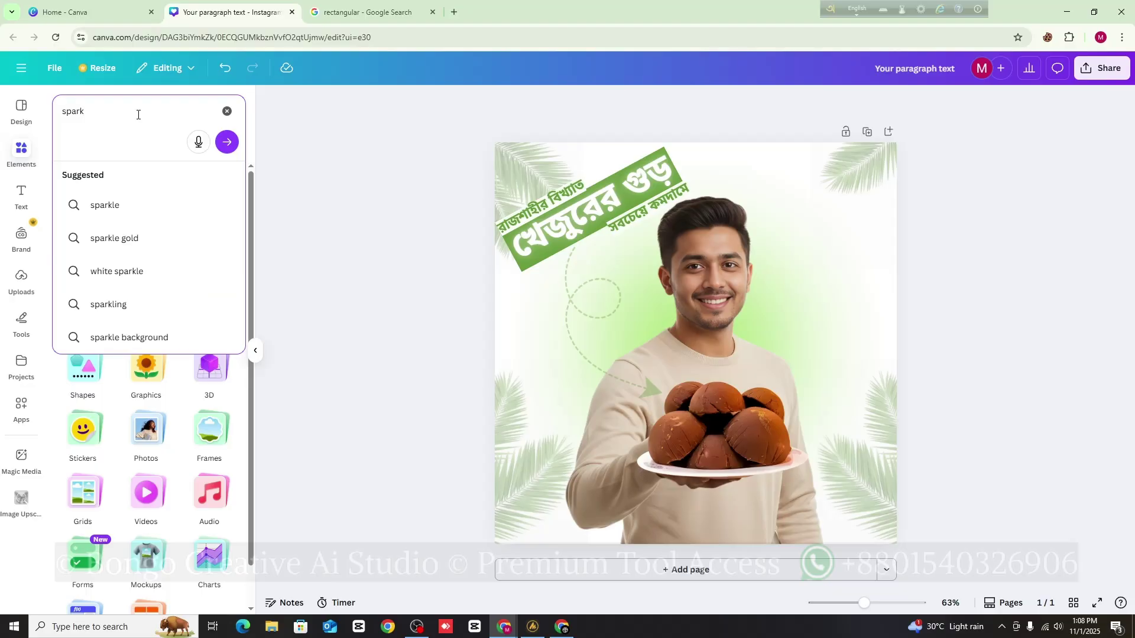
pyautogui.click(132, 204)
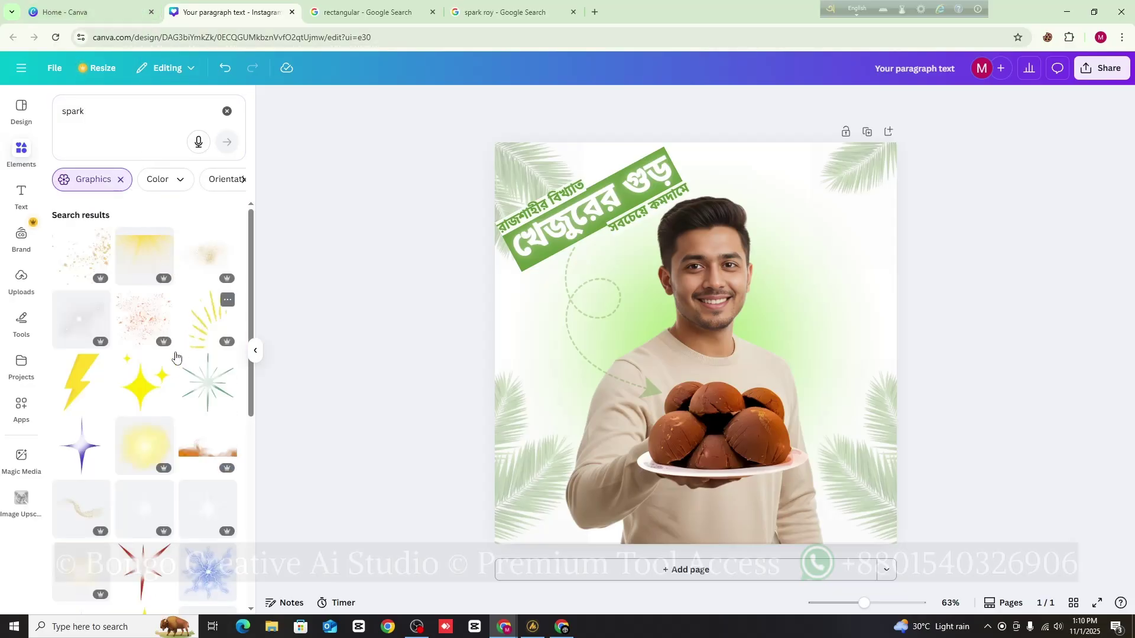
# Insert the golden half-circle ray burst graphic from the spark results and recolor it white
pyautogui.scroll(-4, 163, 366)
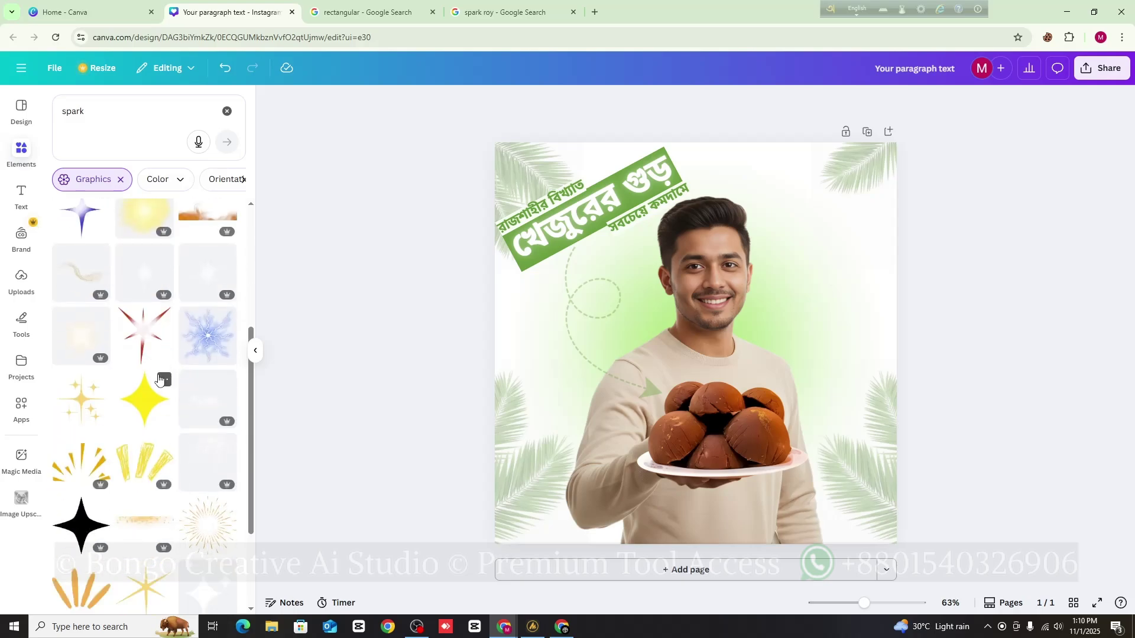
pyautogui.scroll(4, 119, 272)
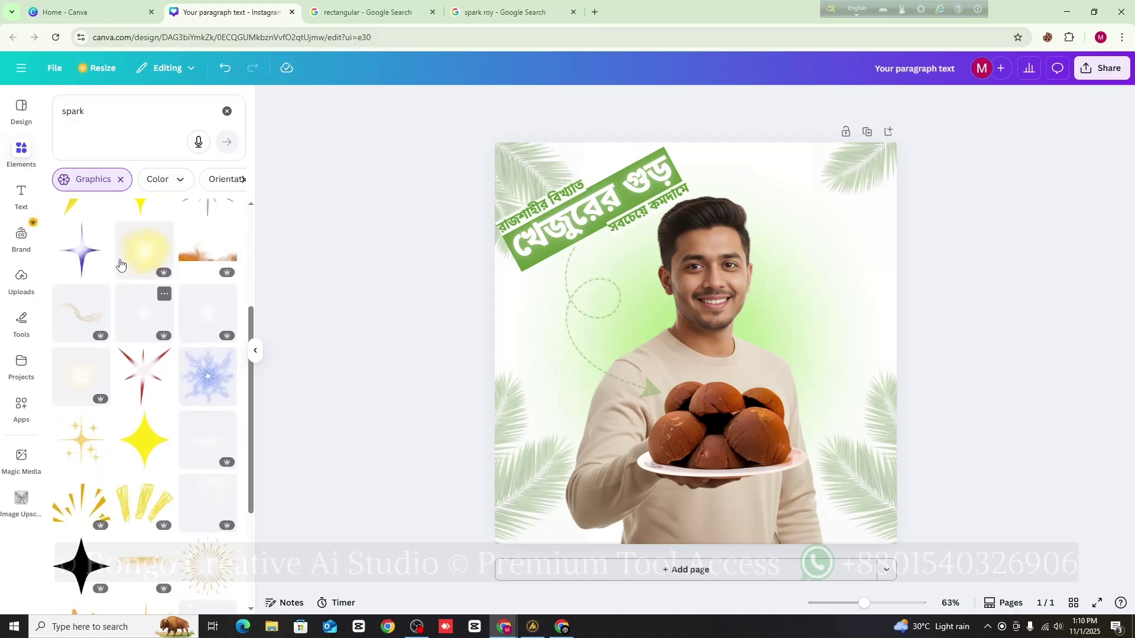
pyautogui.scroll(-6, 95, 284)
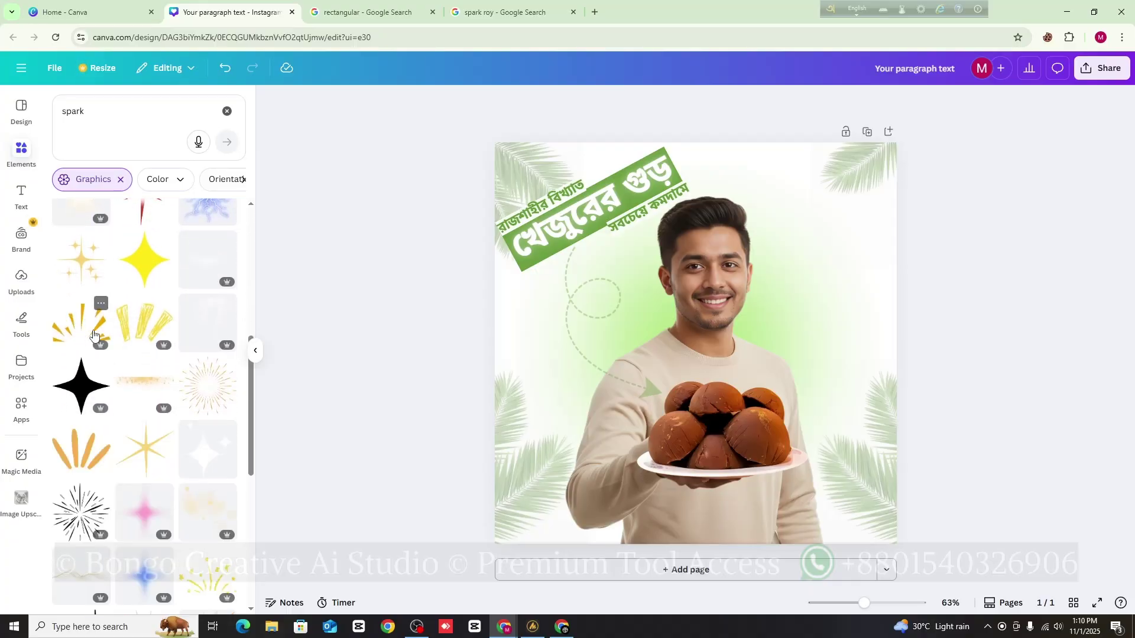
pyautogui.click(93, 335)
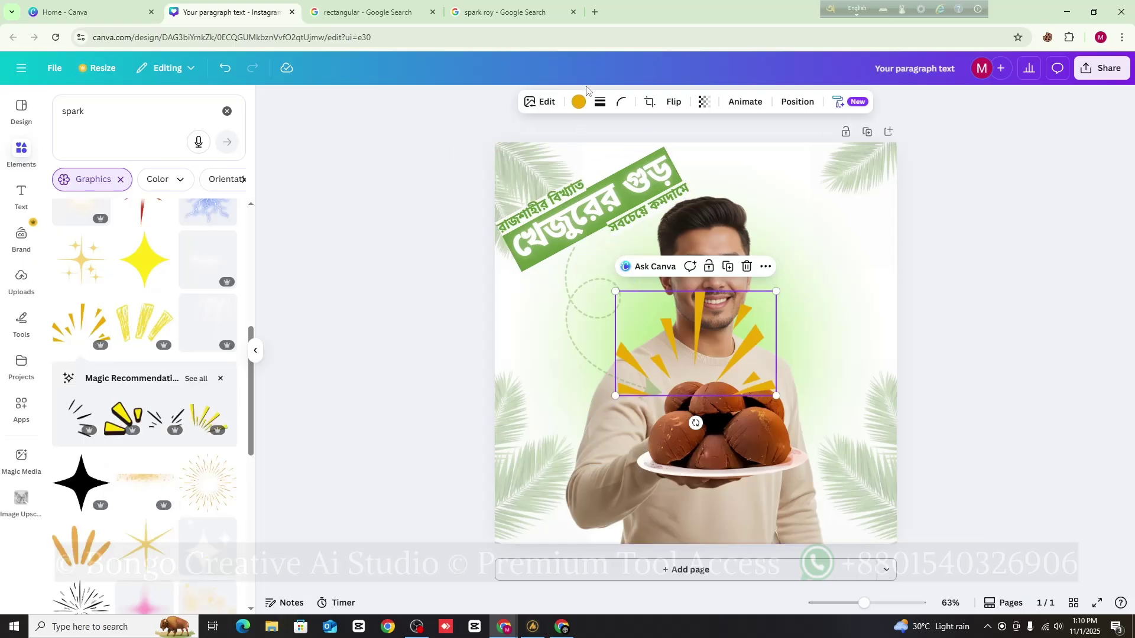
pyautogui.click(578, 101)
pyautogui.click(205, 189)
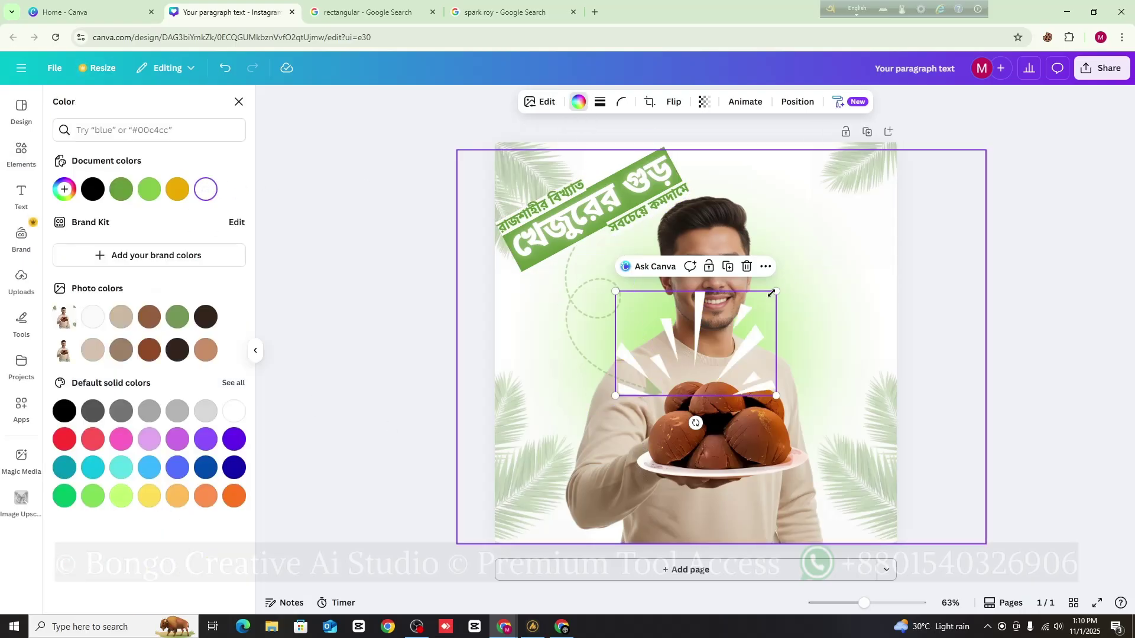
# Shrink and tilt the white ray burst beside the right of the gur balls, and place a mirrored copy on their left
pyautogui.moveTo(772, 293); pyautogui.dragTo(812, 396)
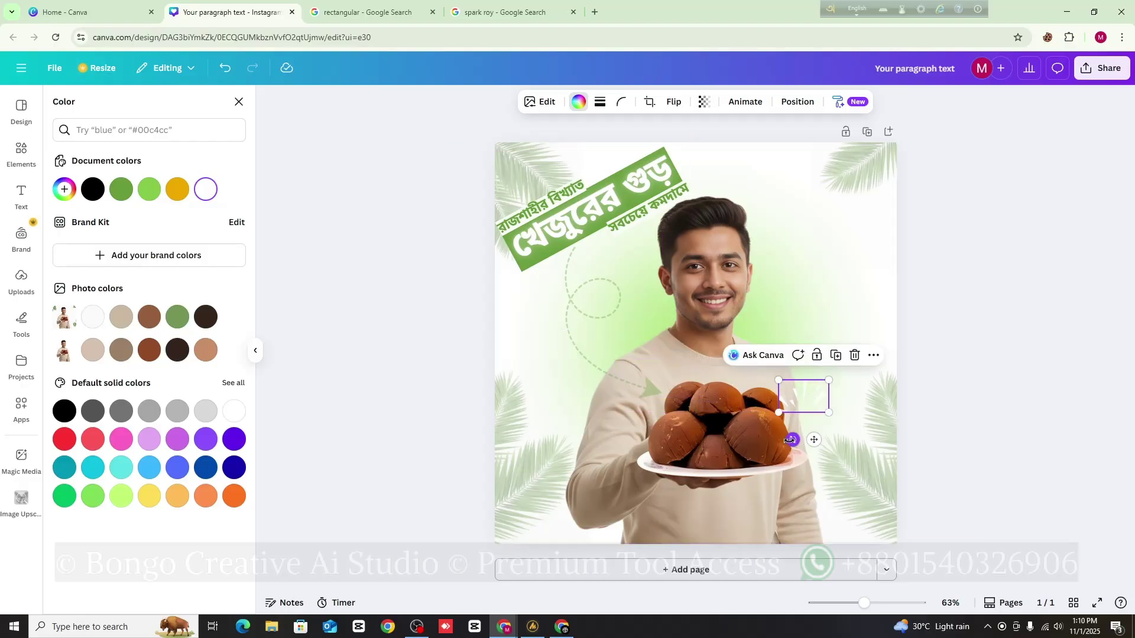
pyautogui.moveTo(790, 439); pyautogui.dragTo(779, 470)
pyautogui.moveTo(828, 402); pyautogui.dragTo(796, 400)
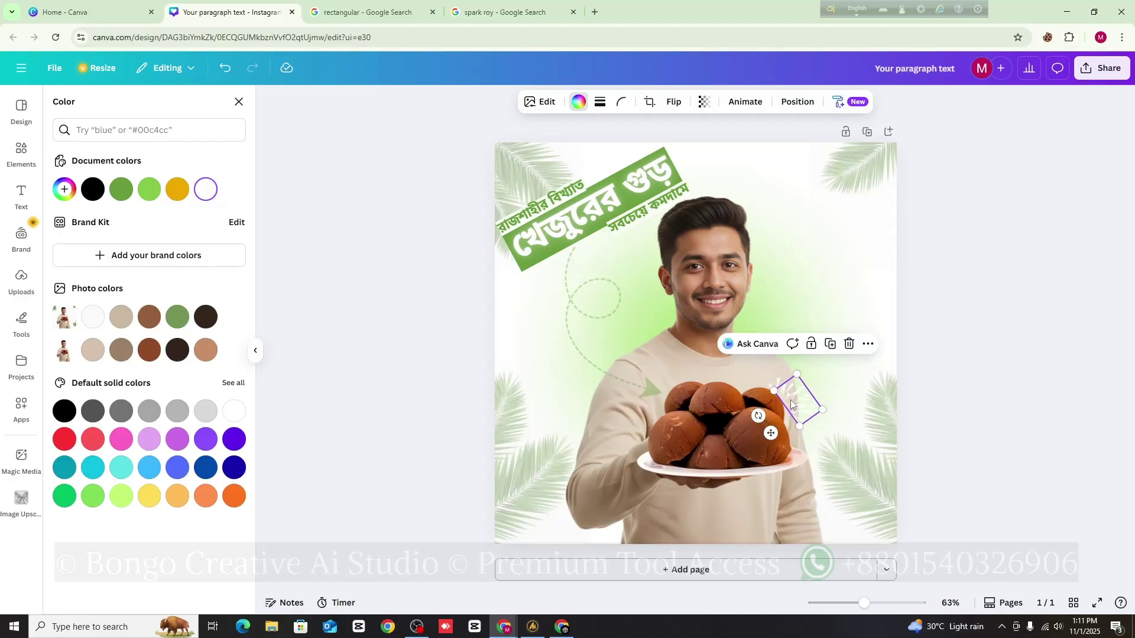
pyautogui.moveTo(793, 404); pyautogui.dragTo(663, 412)
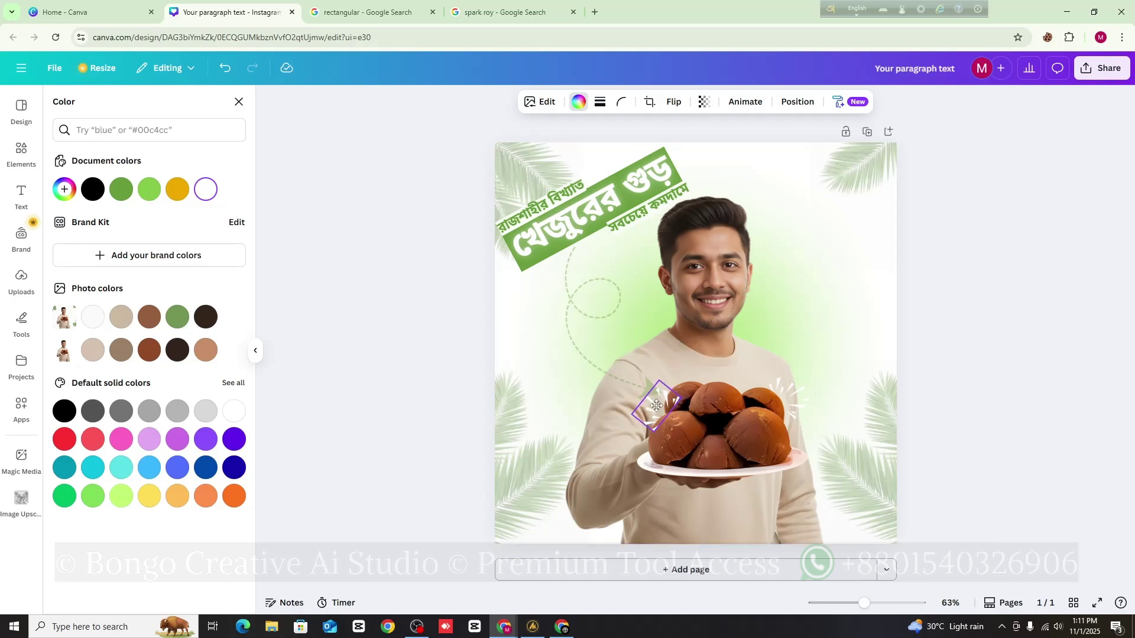
pyautogui.click(833, 328)
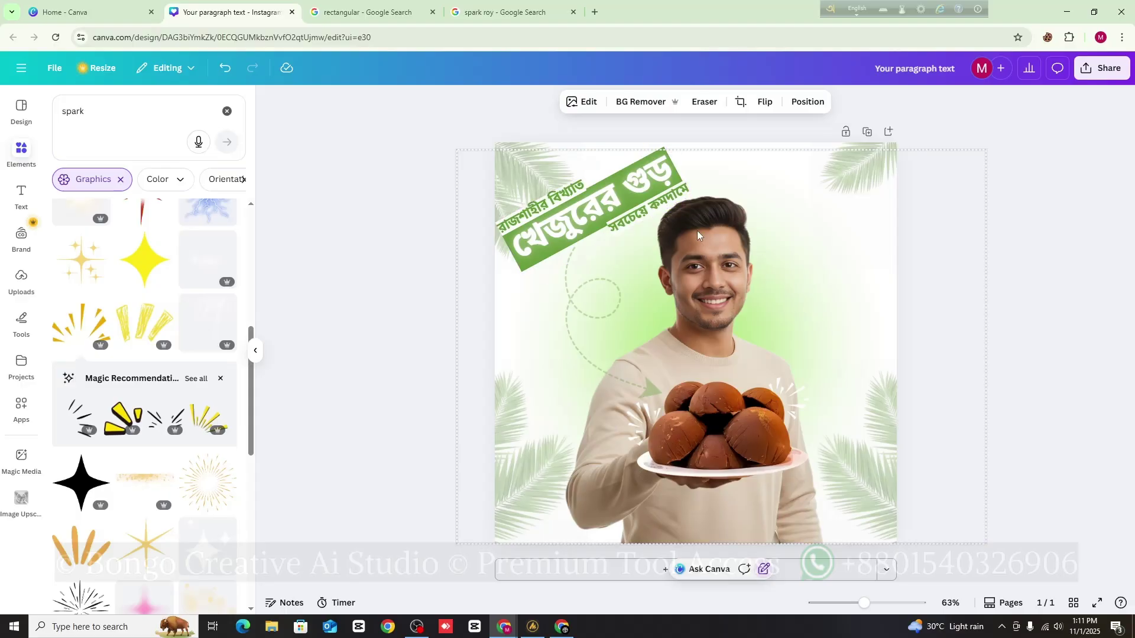
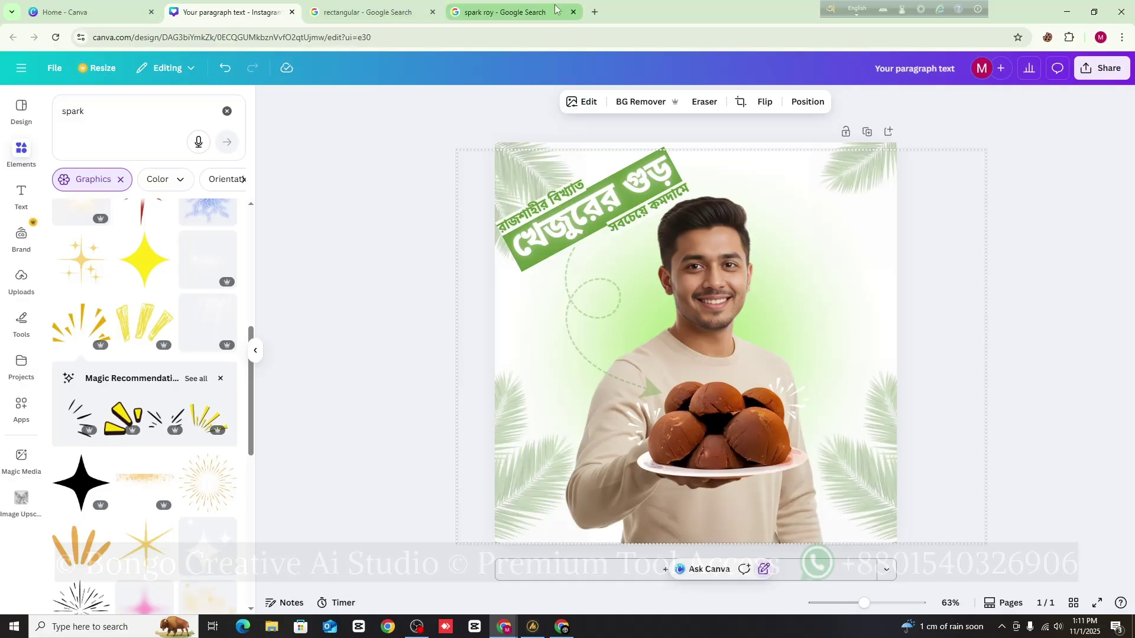
# Find Canva through a web search in a new browser tab and show its template gallery
pyautogui.click(594, 12)
pyautogui.moveTo(615, 18); pyautogui.dragTo(353, 34)
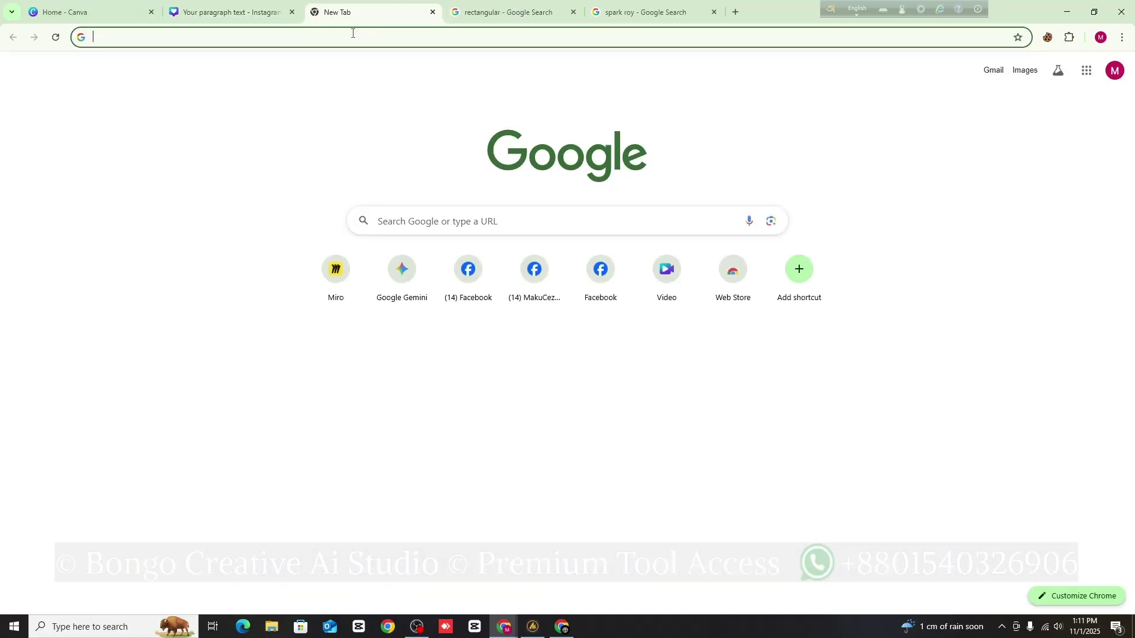
pyautogui.click(334, 36)
pyautogui.click(118, 86)
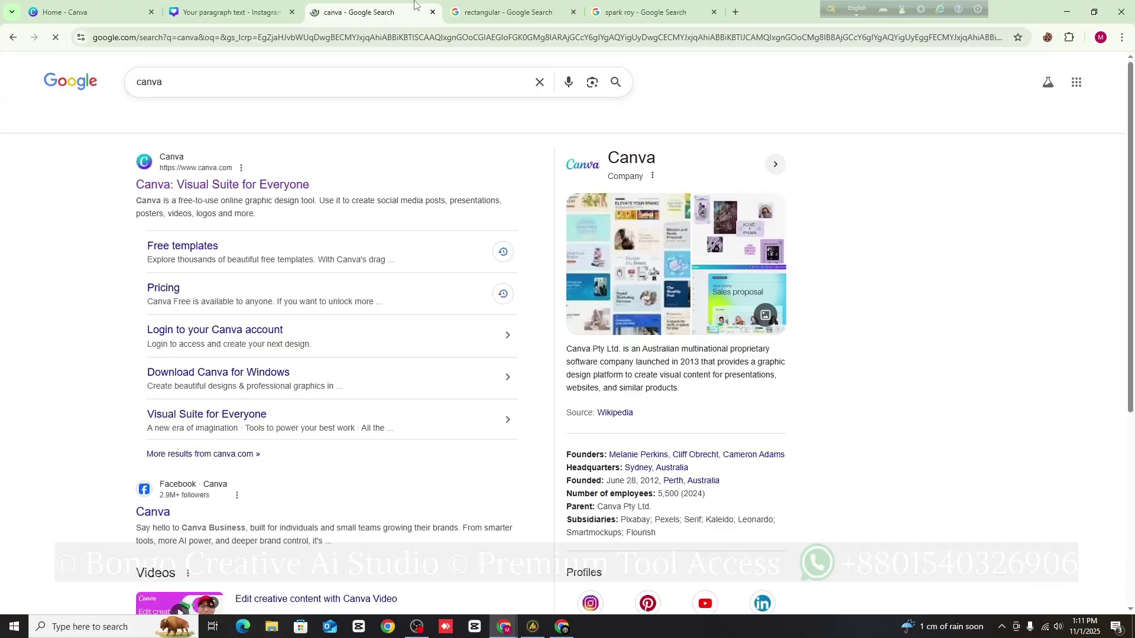
pyautogui.click(182, 183)
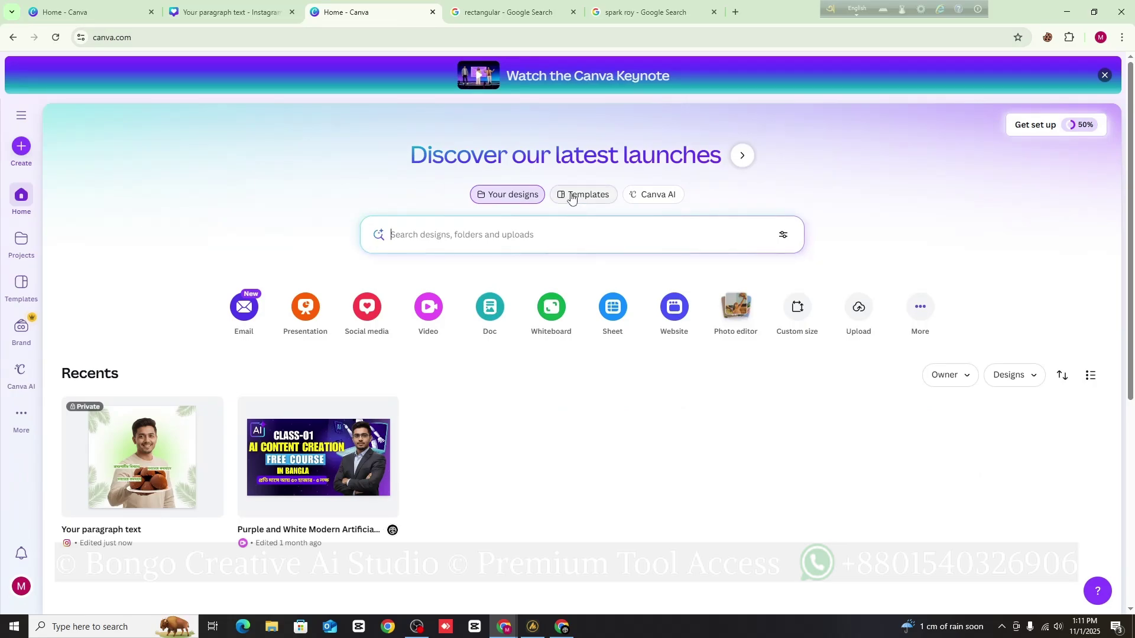
pyautogui.click(572, 195)
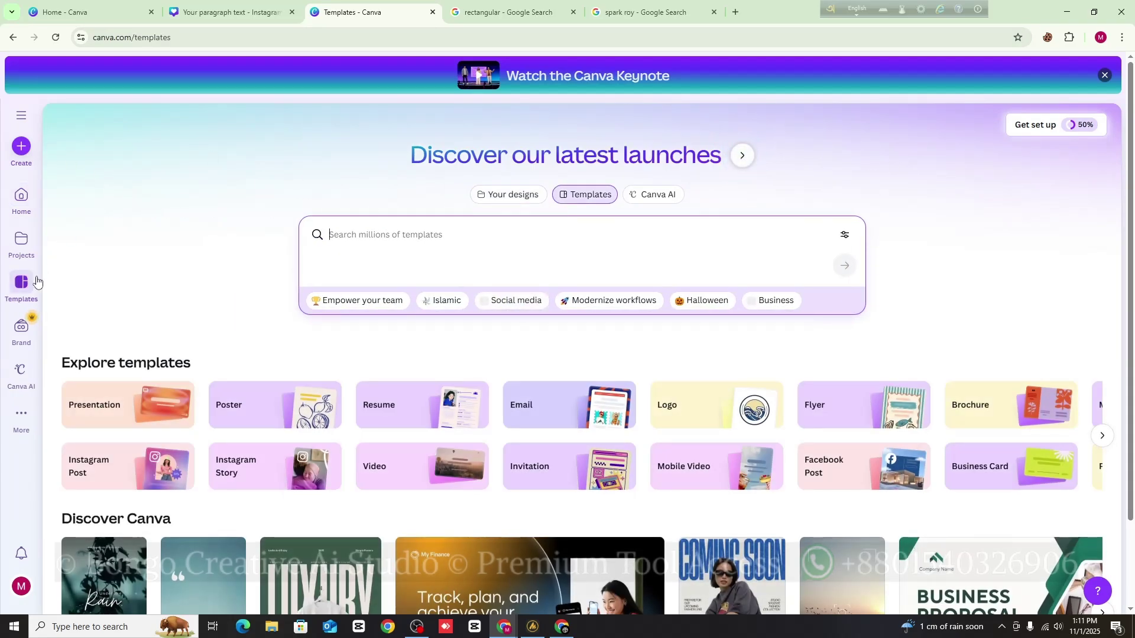
# Browse the suggested templates and preview the Light Pink Modern Elegant Beauty Nails Instagram Post
pyautogui.scroll(-7, 520, 366)
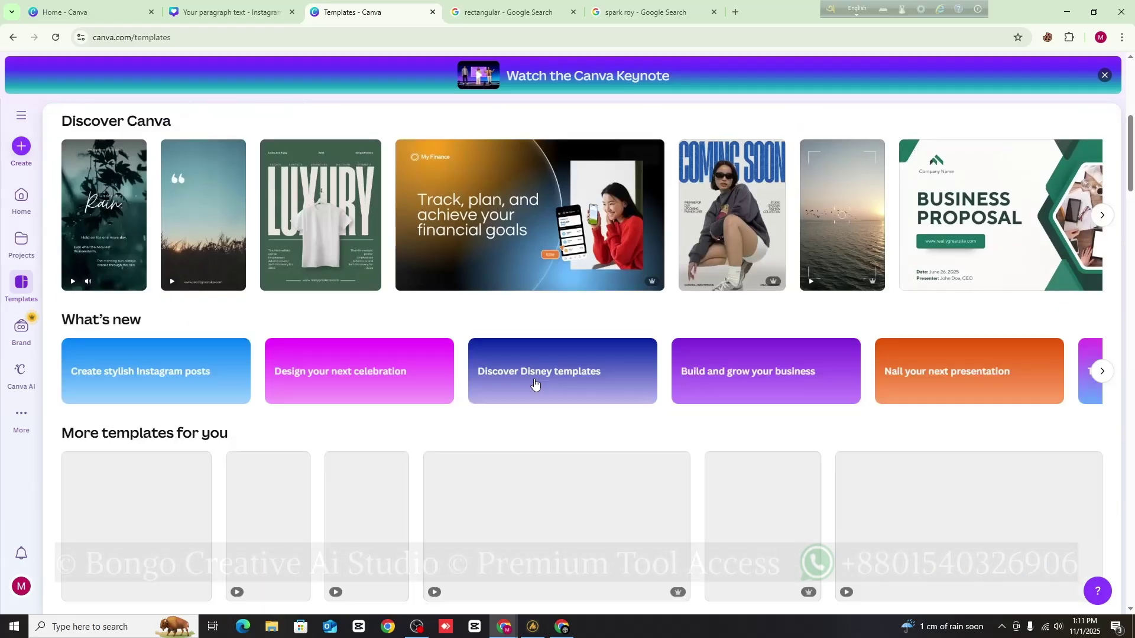
pyautogui.scroll(-6, 402, 405)
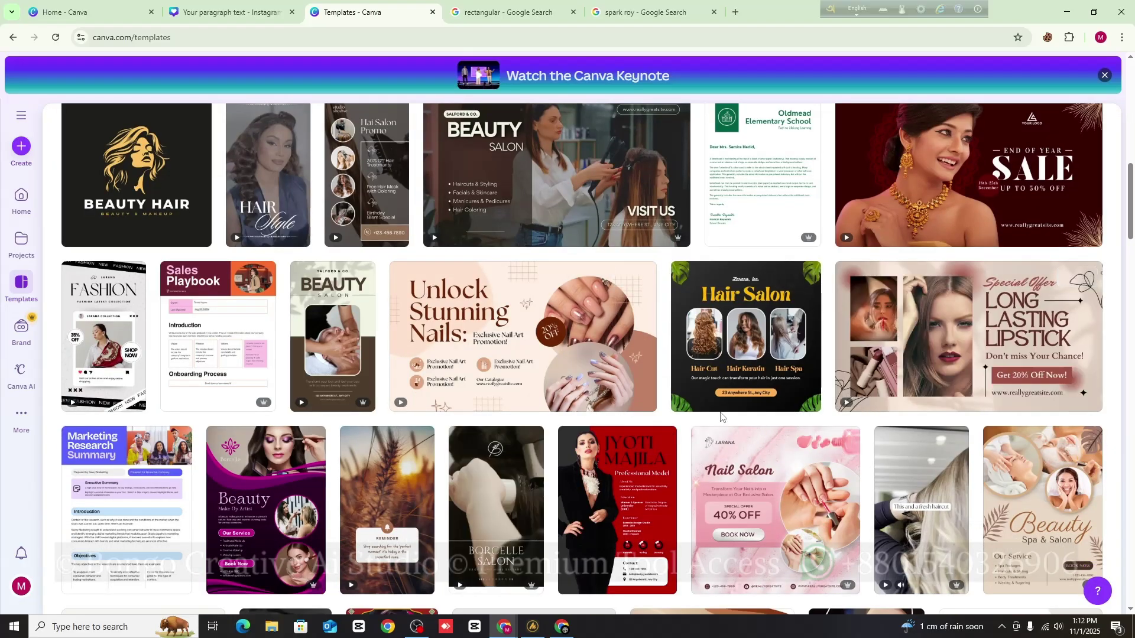
pyautogui.scroll(-4, 540, 388)
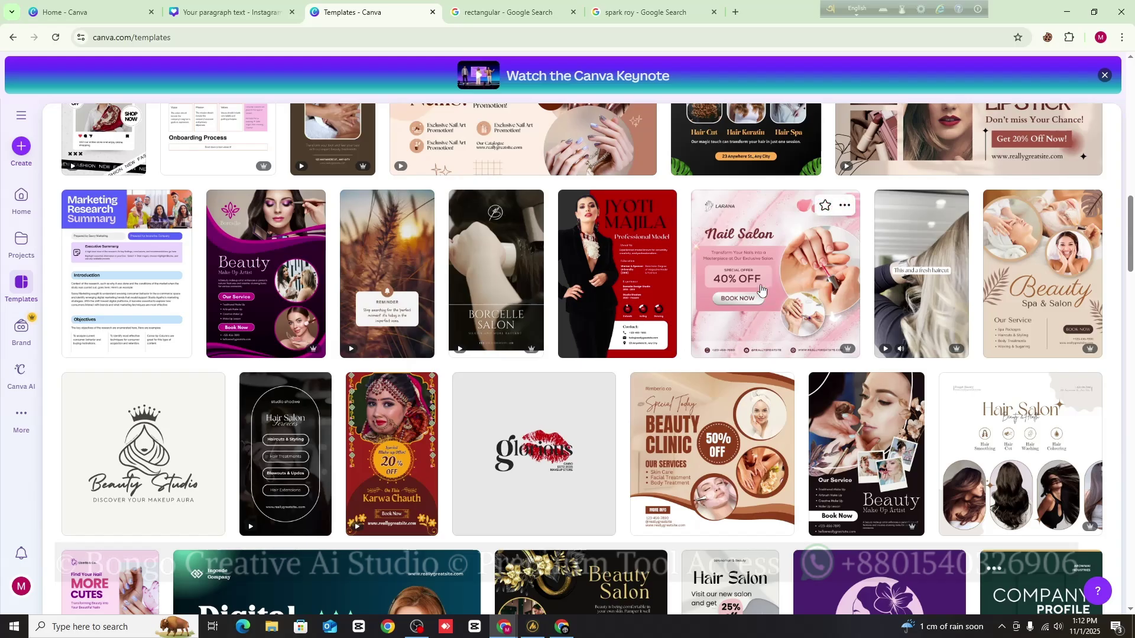
pyautogui.click(727, 272)
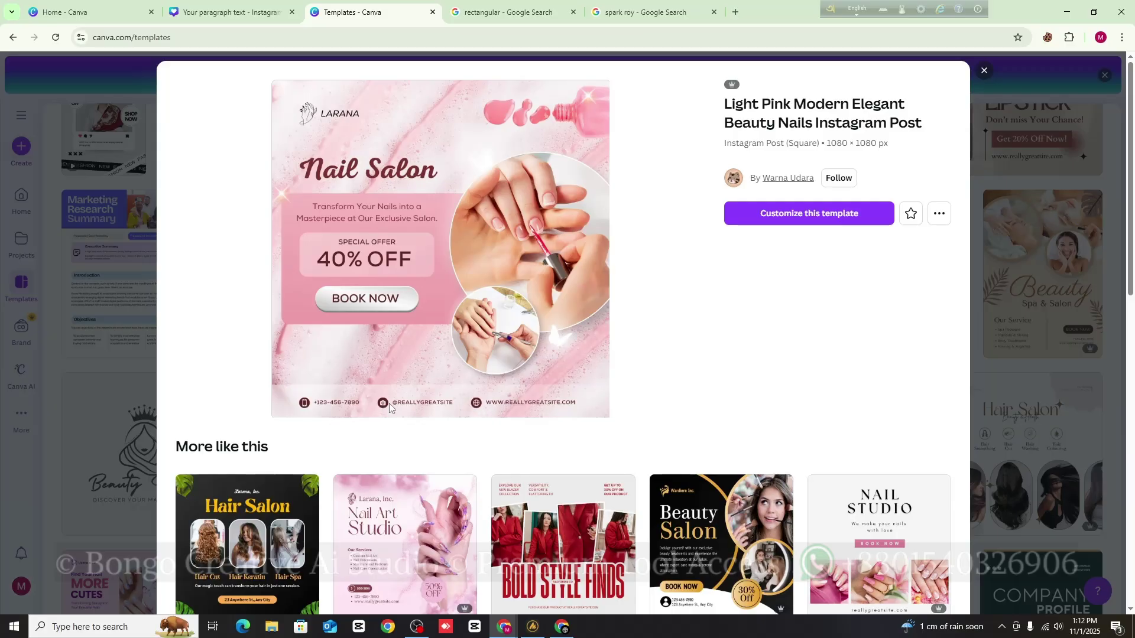
# Look through the similar templates for a design with ready-made contact details
pyautogui.scroll(-1, 446, 402)
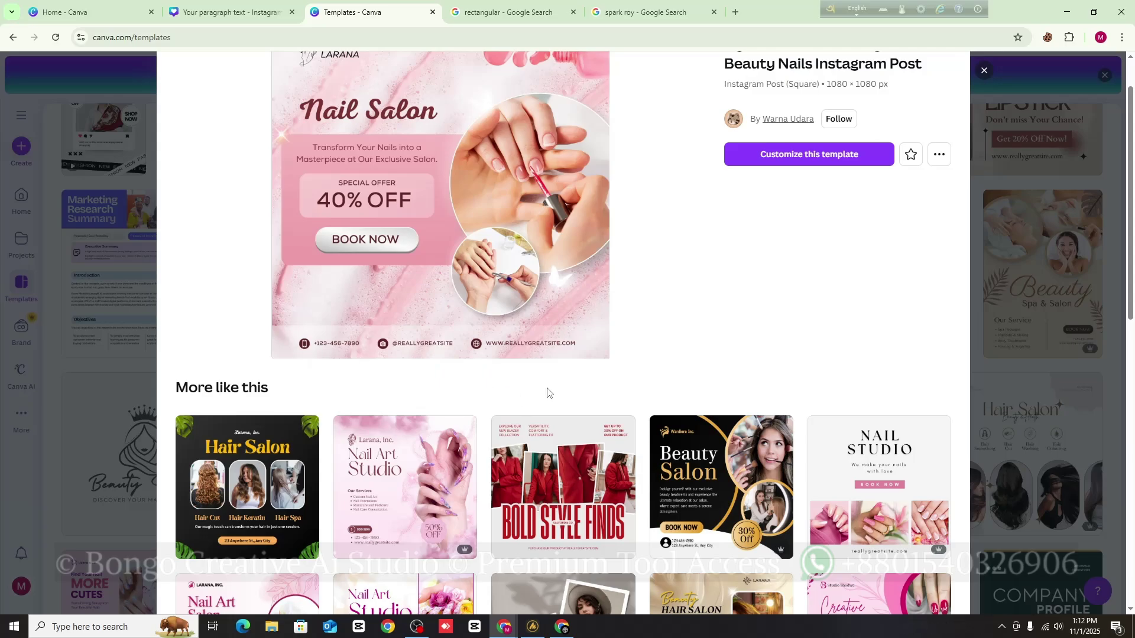
pyautogui.scroll(1, 575, 307)
pyautogui.scroll(-4, 591, 324)
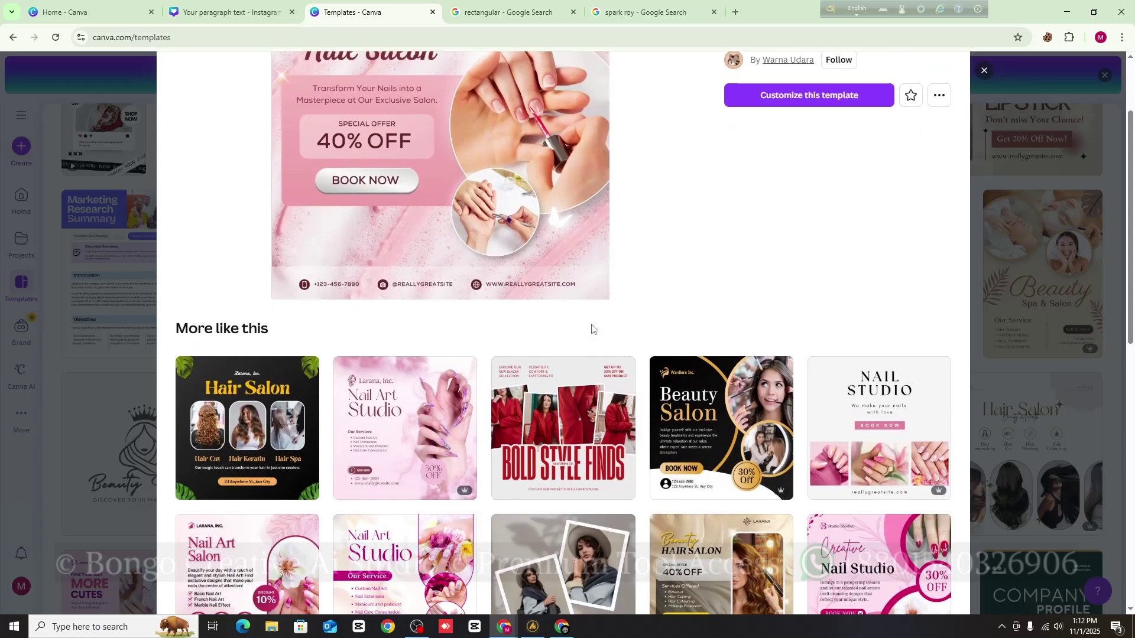
pyautogui.scroll(-2, 593, 328)
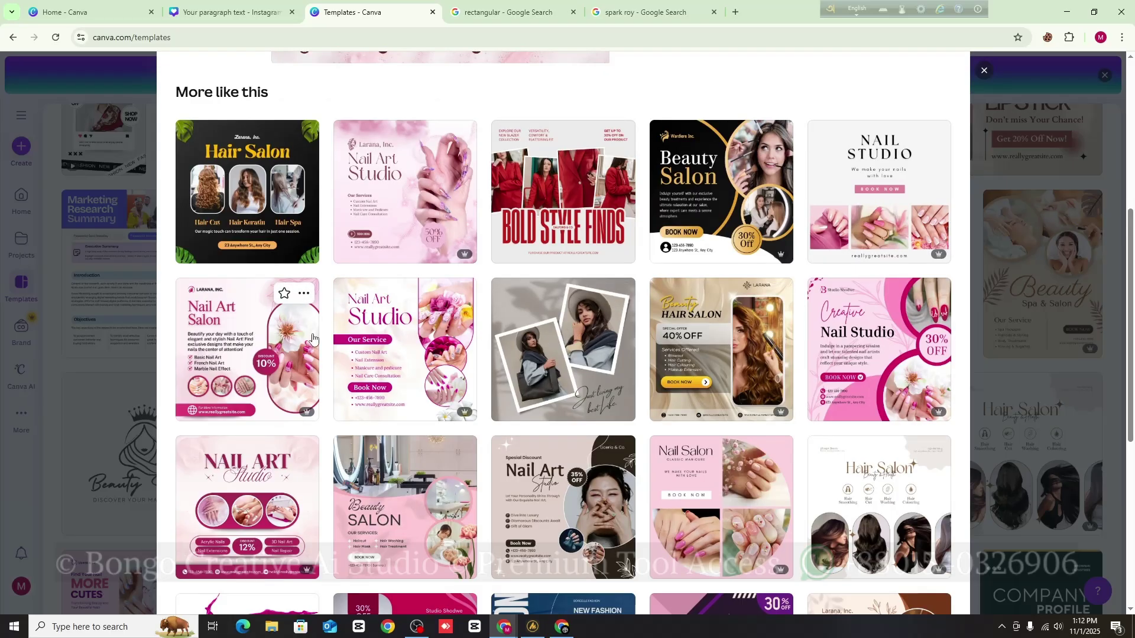
pyautogui.scroll(-2, 354, 346)
pyautogui.scroll(-1, 353, 346)
pyautogui.scroll(-3, 486, 329)
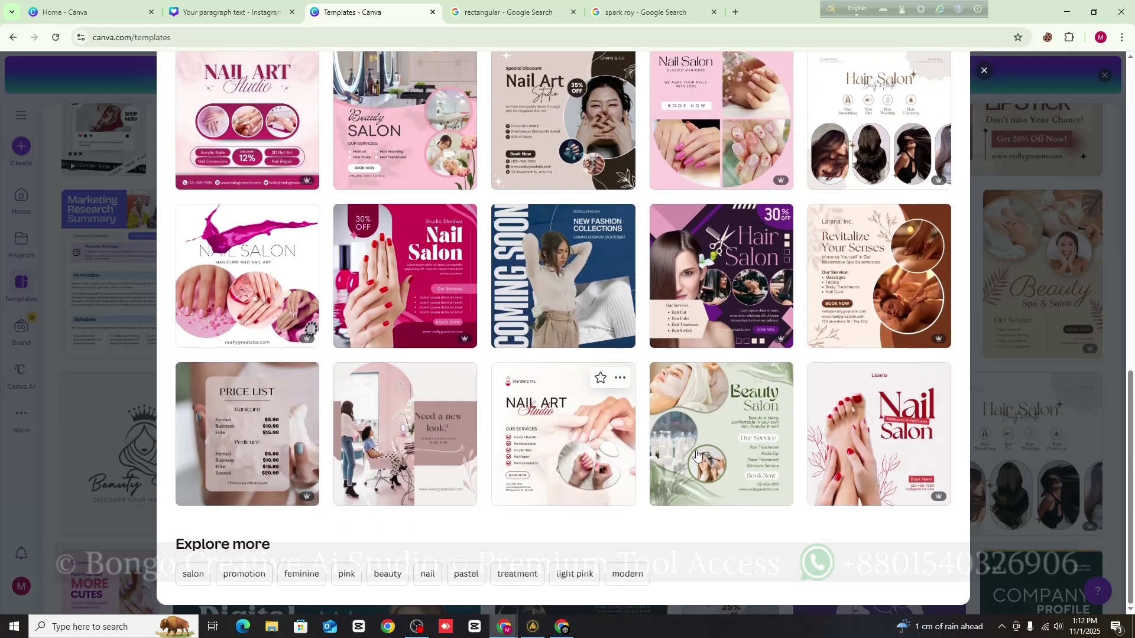
pyautogui.scroll(4, 798, 390)
pyautogui.scroll(1, 884, 388)
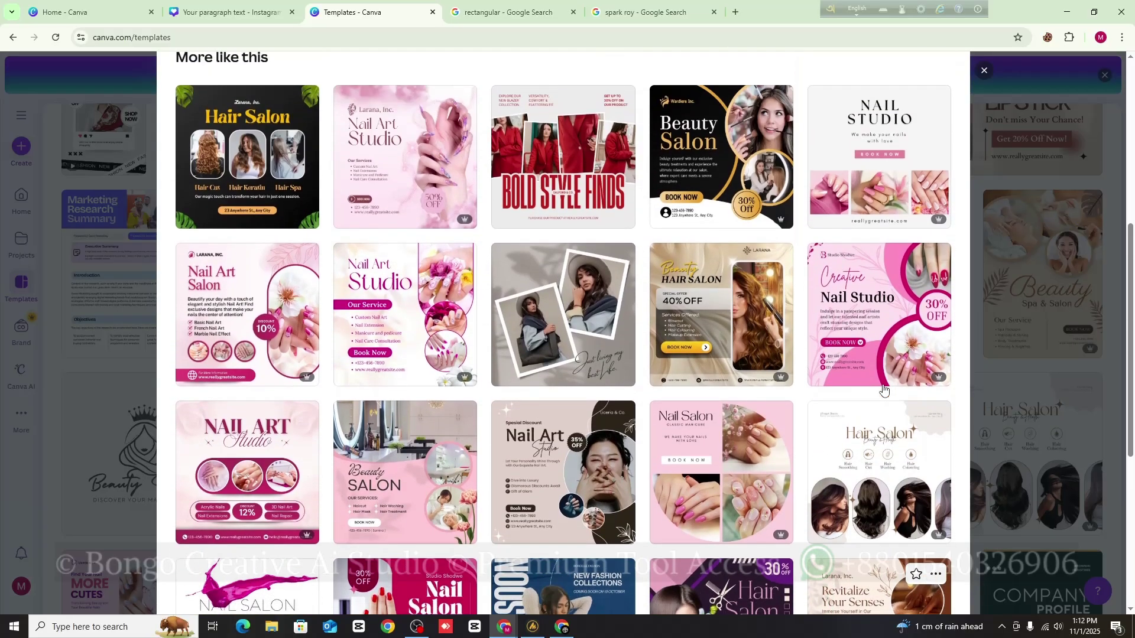
# Choose the Pink and White Modern Creative Nail Studio Instagram Post template and open it for customizing
pyautogui.click(863, 343)
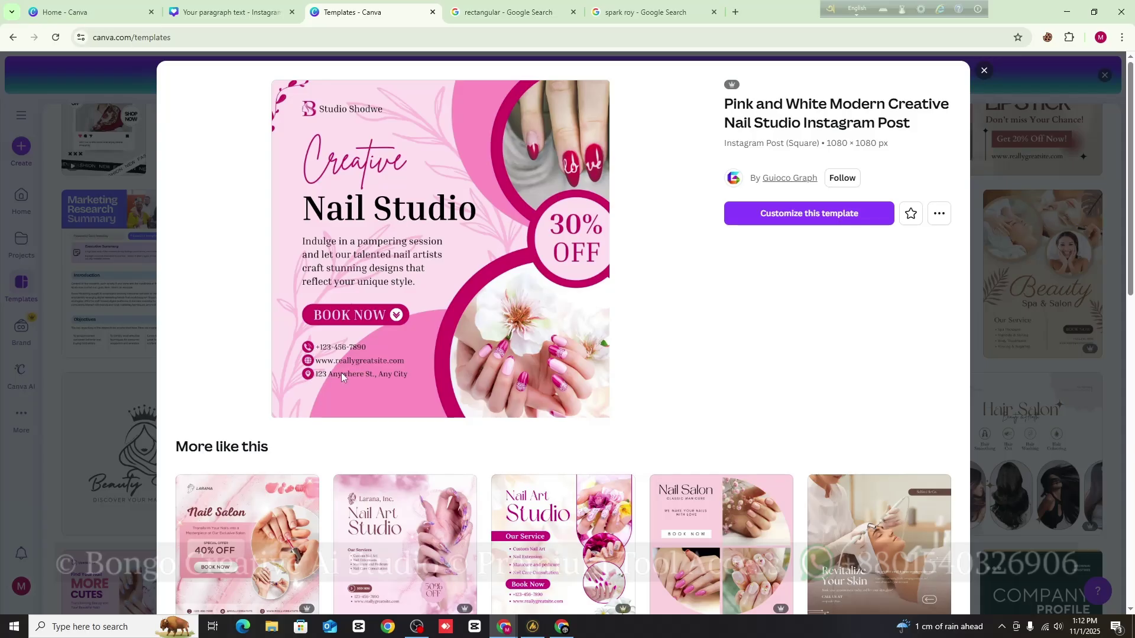
pyautogui.scroll(-3, 342, 374)
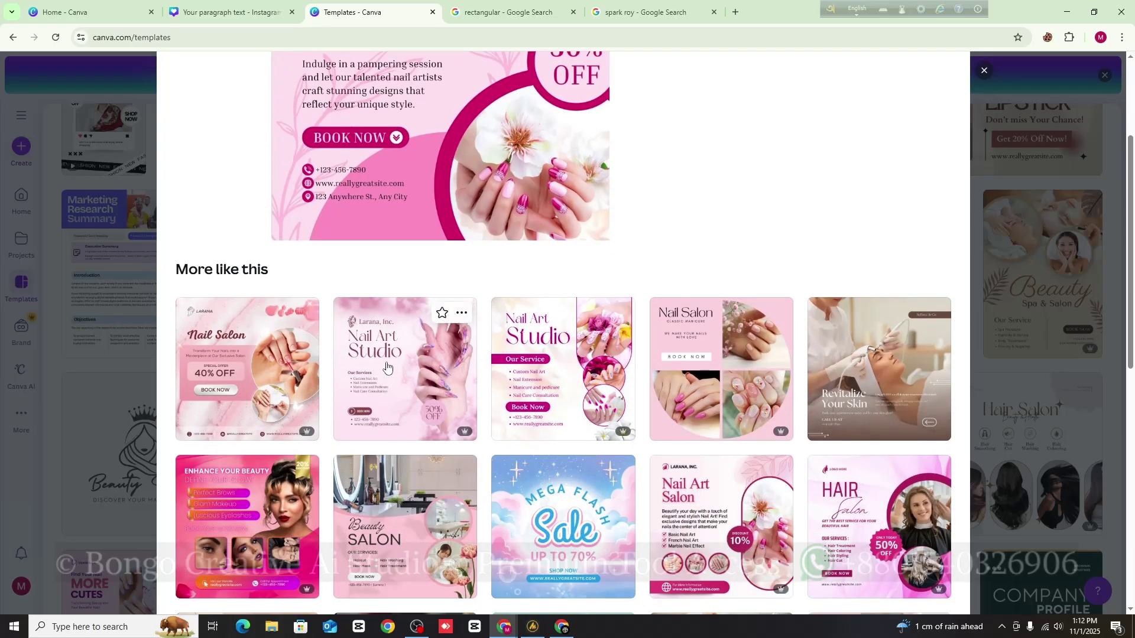
pyautogui.scroll(3, 484, 283)
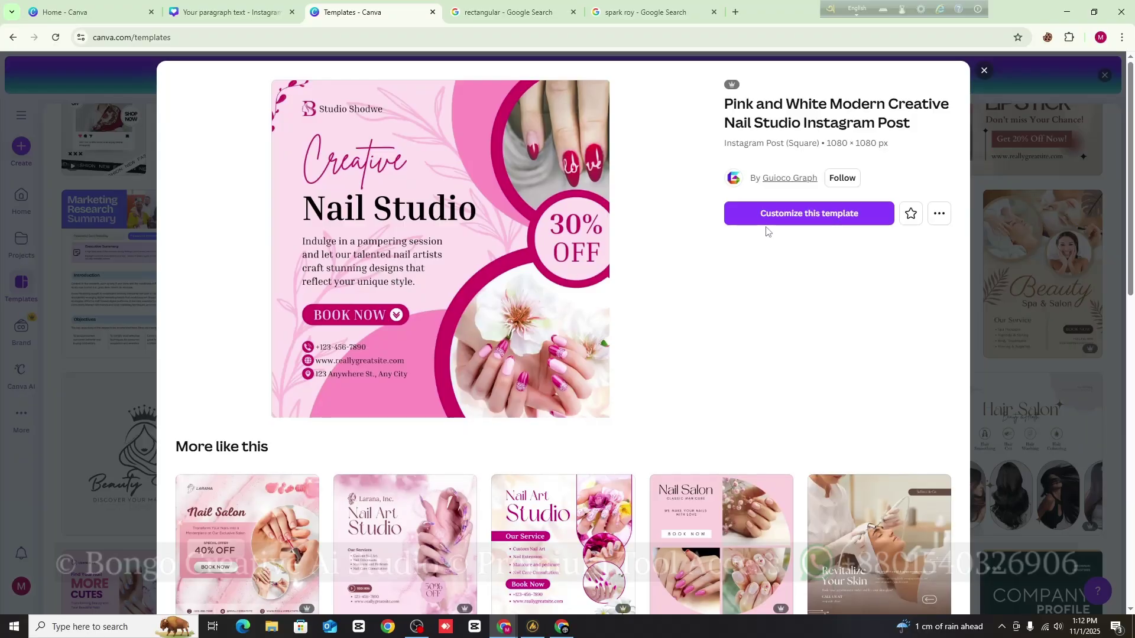
pyautogui.click(799, 218)
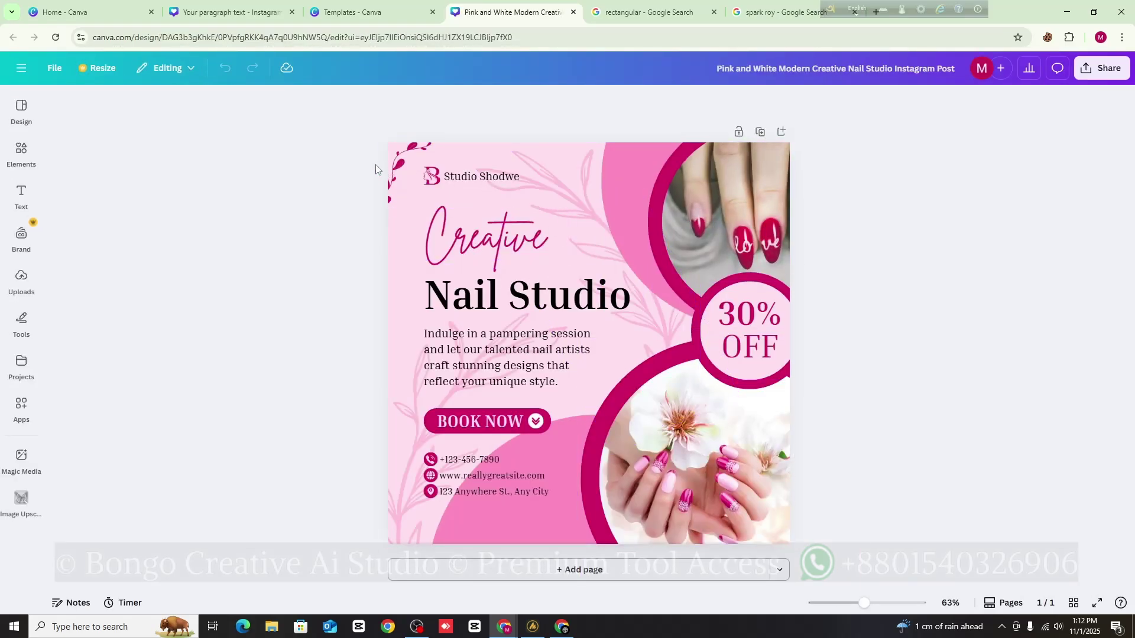
# Copy all elements of the nail studio template and return to the খেজুরের গুড় poster design
pyautogui.moveTo(372, 146); pyautogui.dragTo(846, 554)
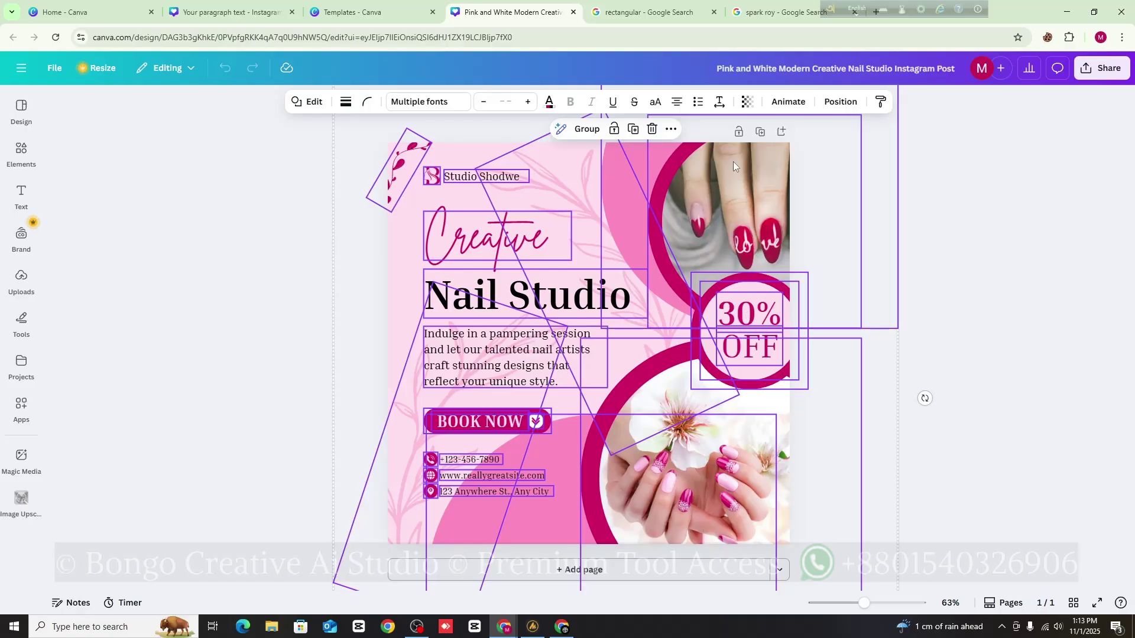
pyautogui.click(356, 19)
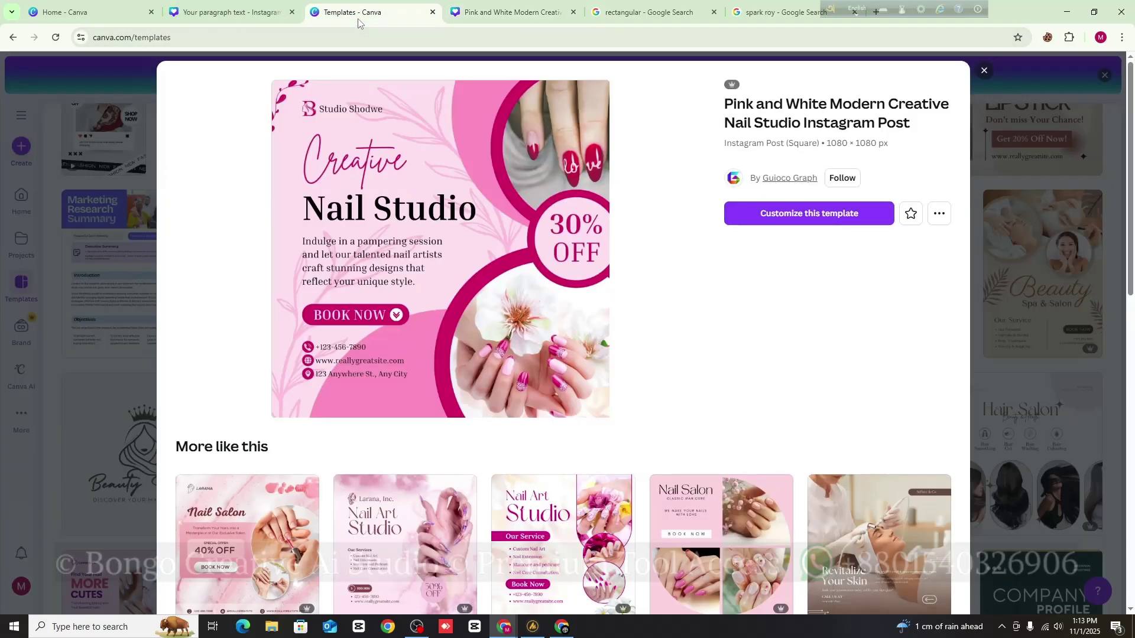
pyautogui.click(241, 14)
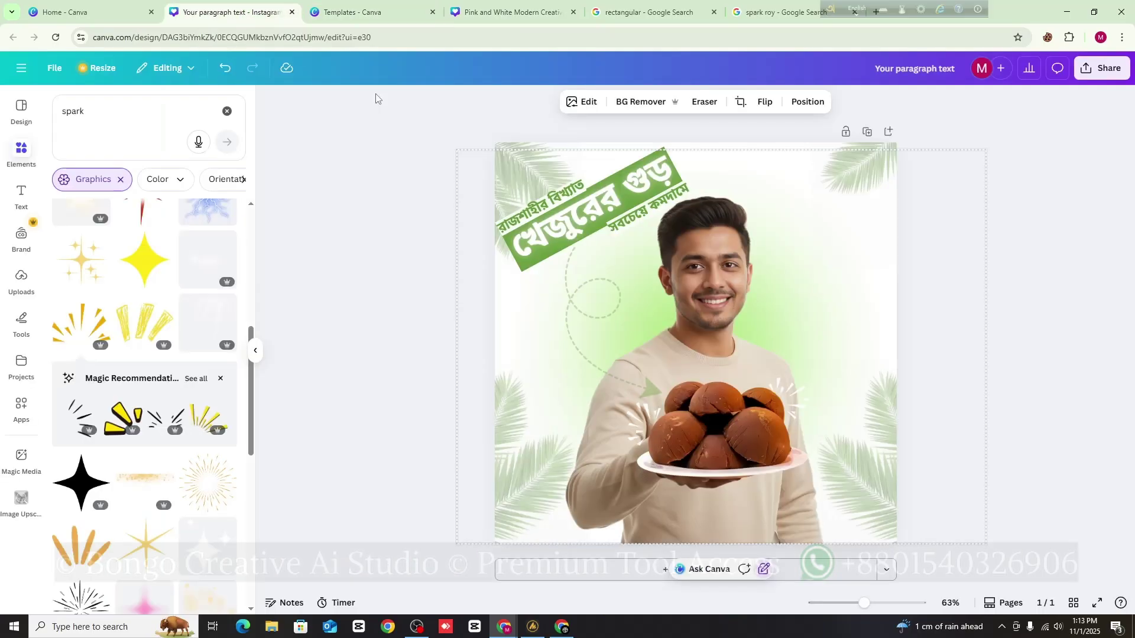
# Add a blank second page to the poster design and paste the copied template elements onto it
pyautogui.click(434, 219)
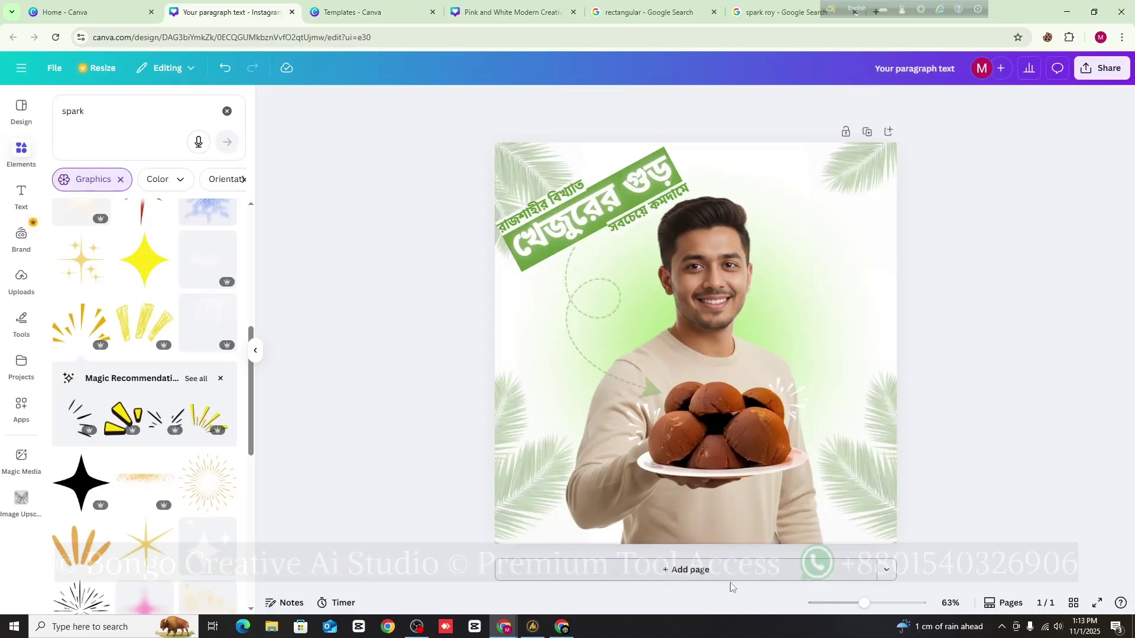
pyautogui.click(654, 568)
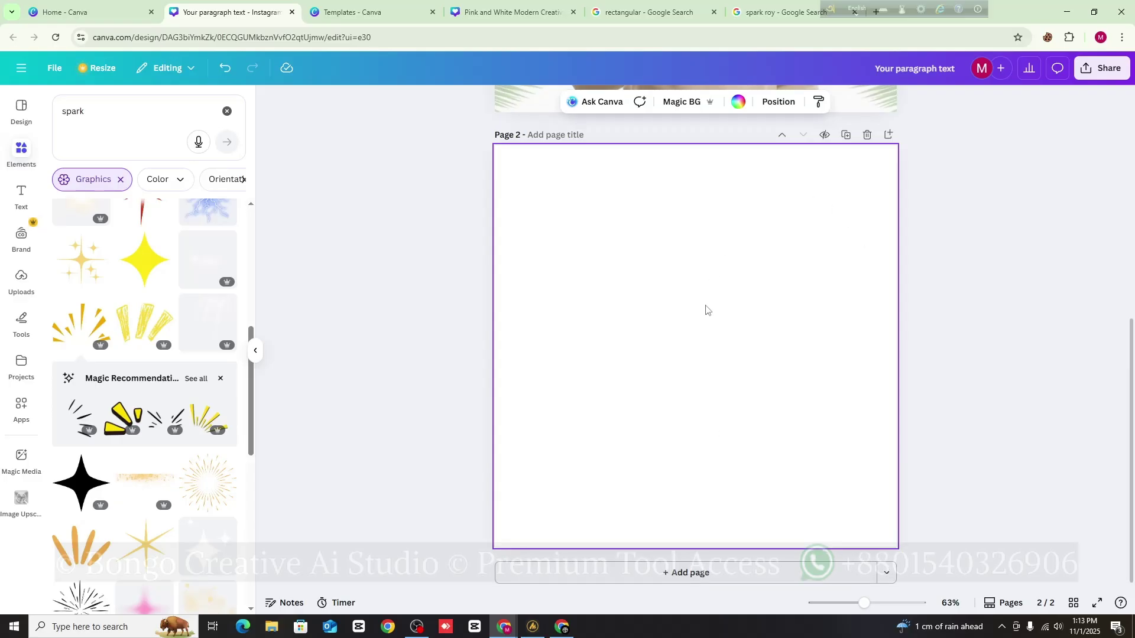
pyautogui.scroll(5, 680, 331)
pyautogui.scroll(-6, 663, 350)
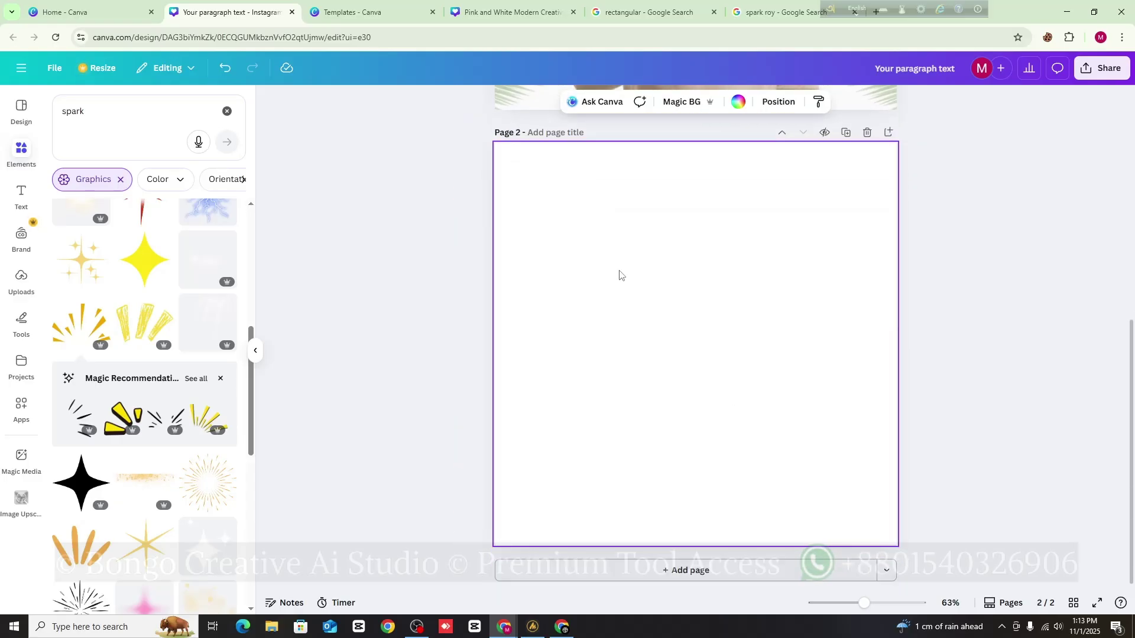
pyautogui.hotkey('ctrl', 'v')
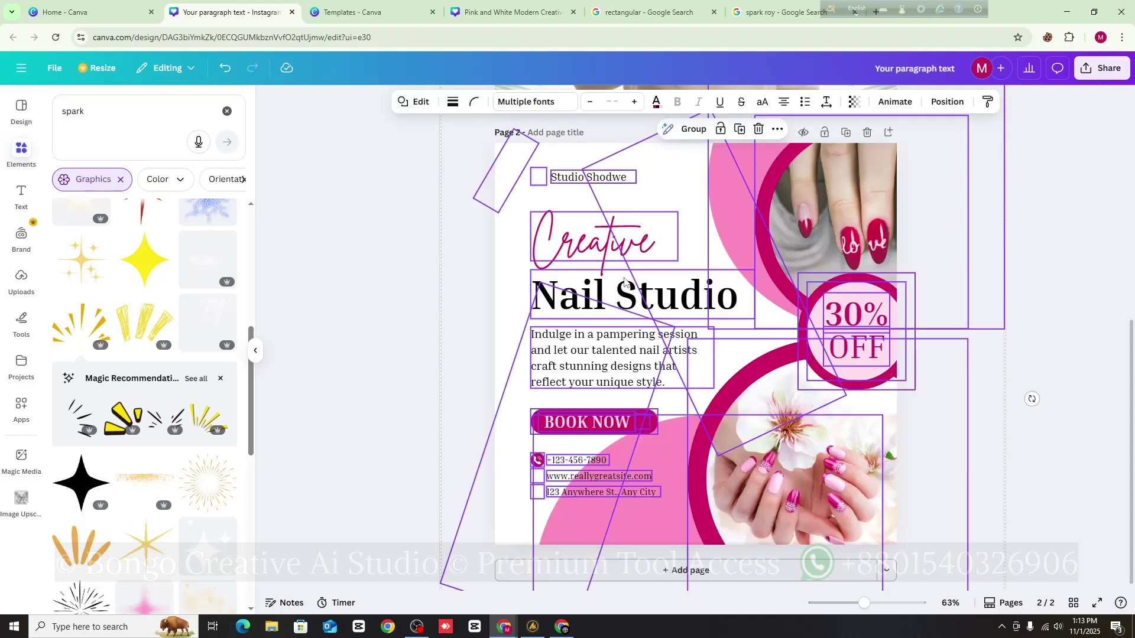
pyautogui.click(1071, 339)
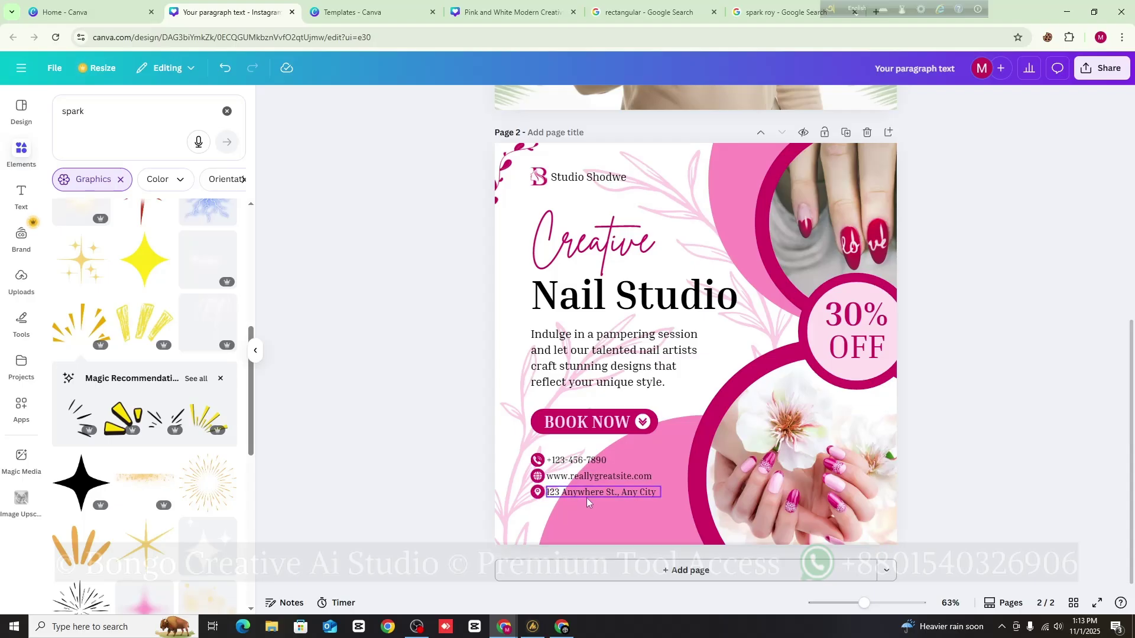
pyautogui.click(554, 497)
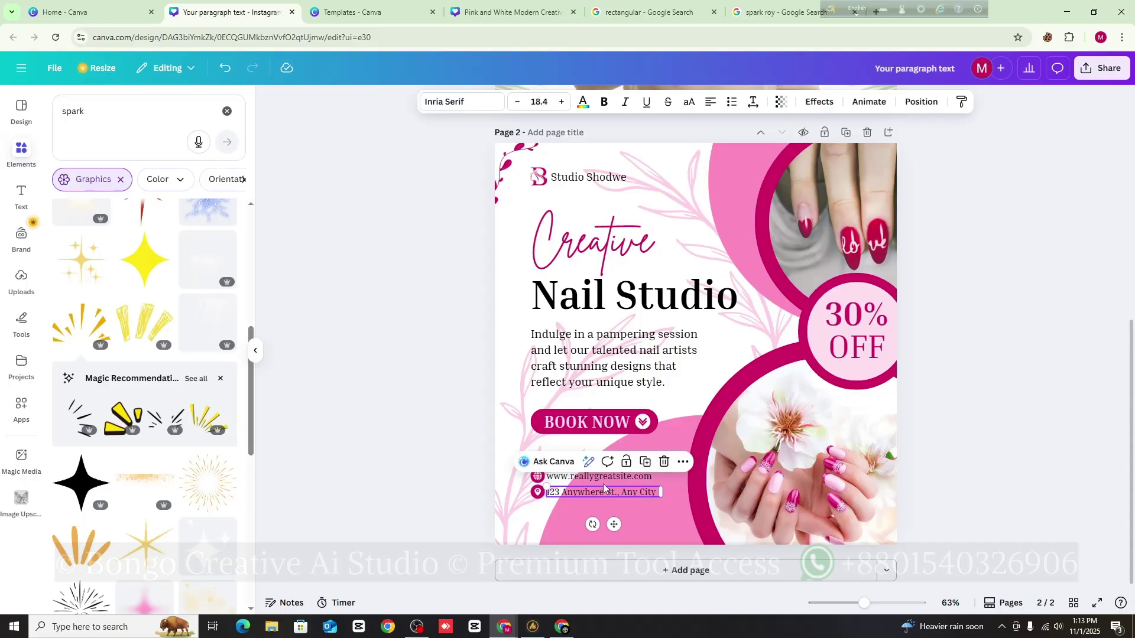
pyautogui.hotkey('ctrl', 'z')
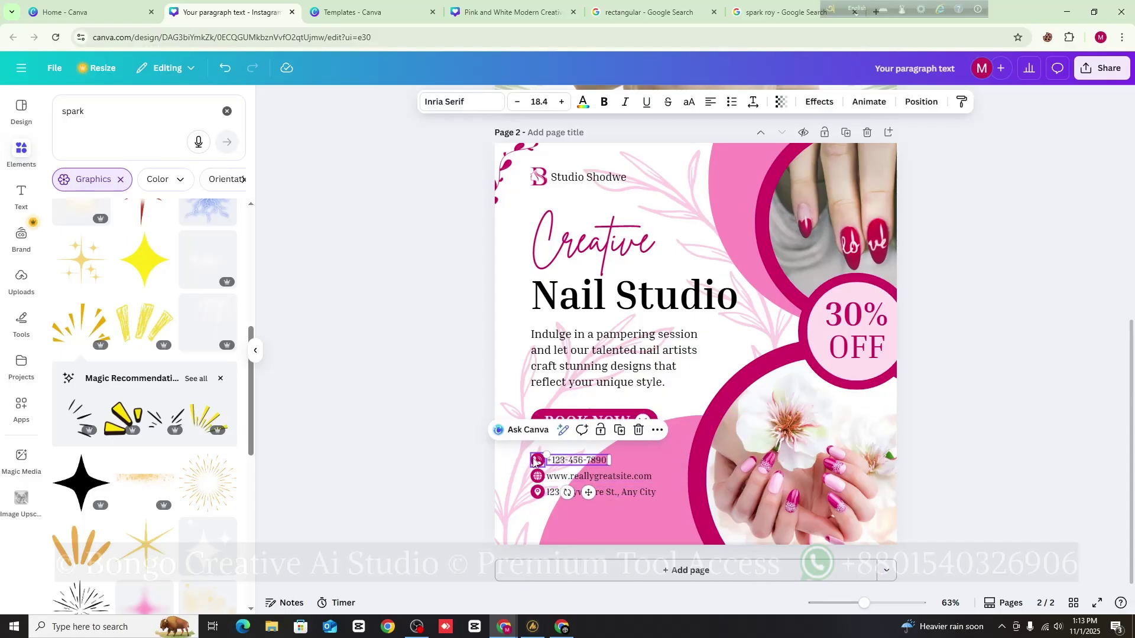
pyautogui.doubleClick(579, 461)
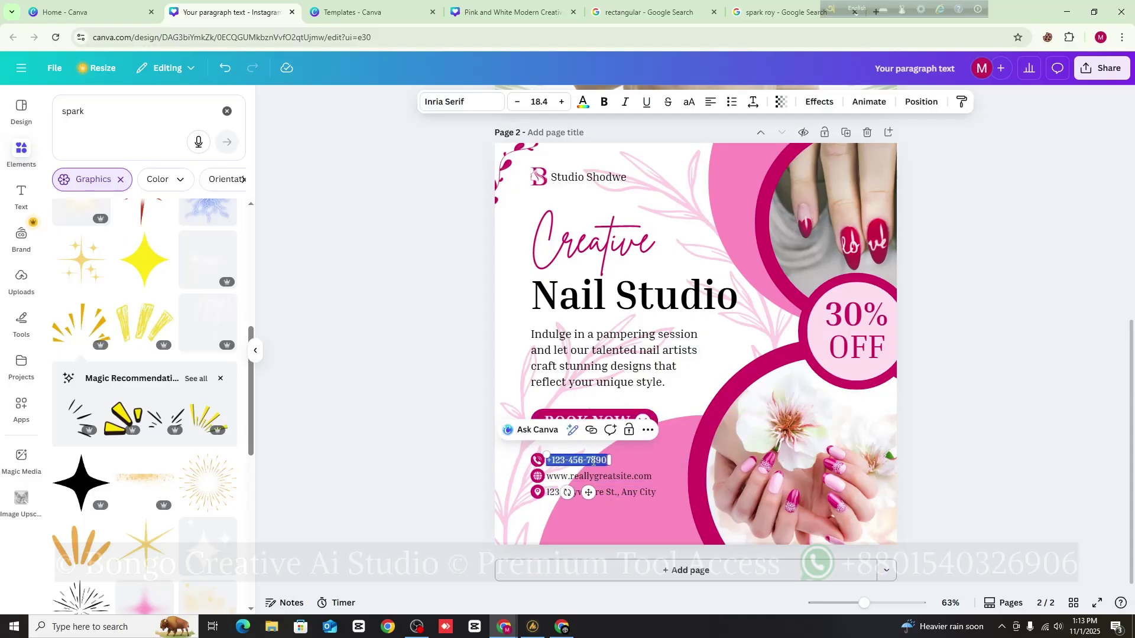
pyautogui.press('Escape')
pyautogui.press('Escape')
# Copy the phone icon and phone number from page 2 onto page 1 and place them in the poster's lower-left corner
pyautogui.click(577, 460)
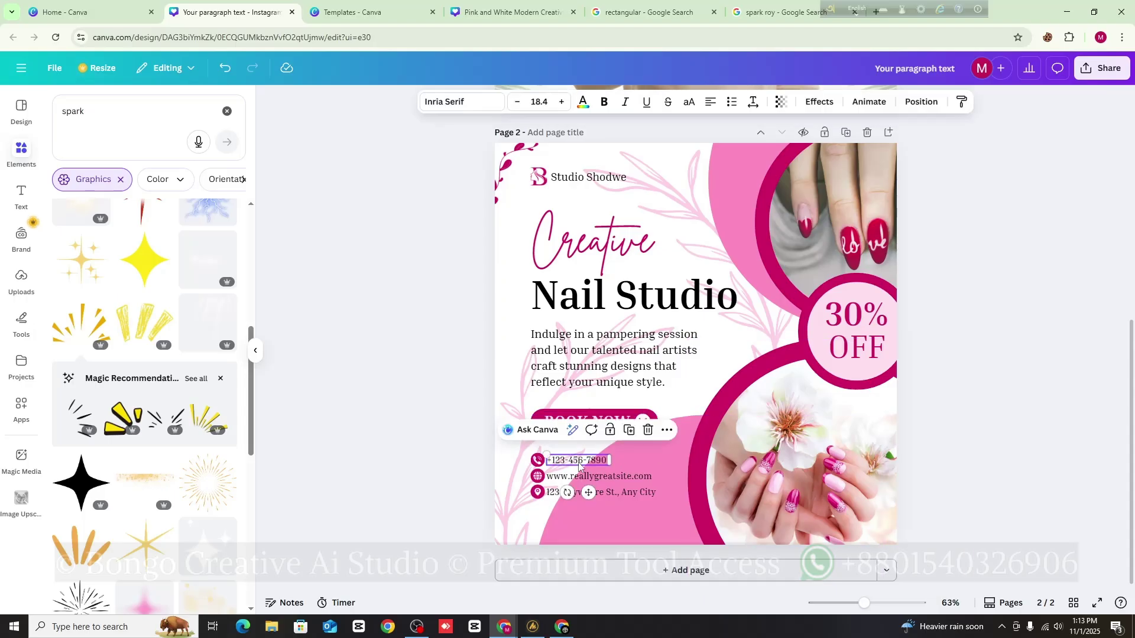
pyautogui.keyDown('shift'); pyautogui.click(535, 464); pyautogui.keyUp('shift')
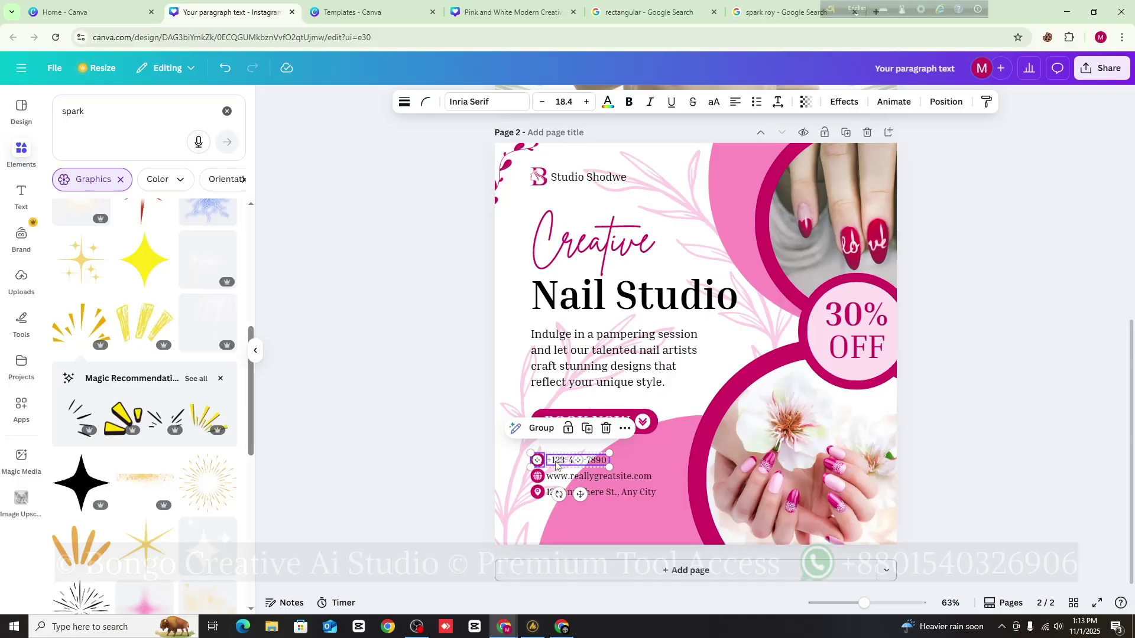
pyautogui.scroll(5, 608, 325)
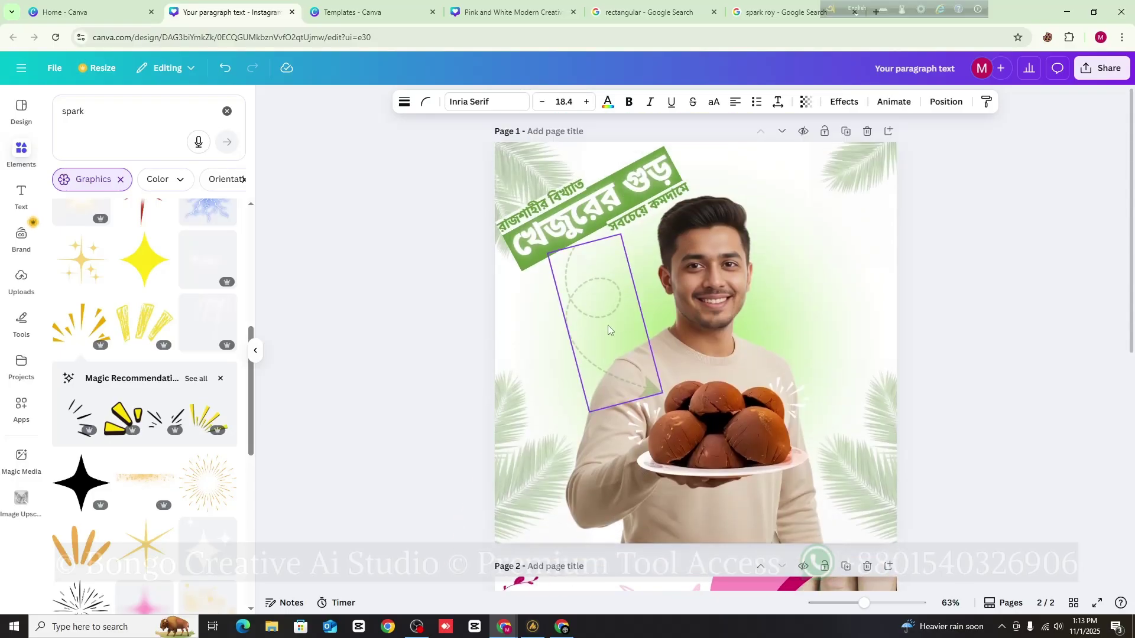
pyautogui.click(892, 187)
pyautogui.hotkey('ctrl', 'v')
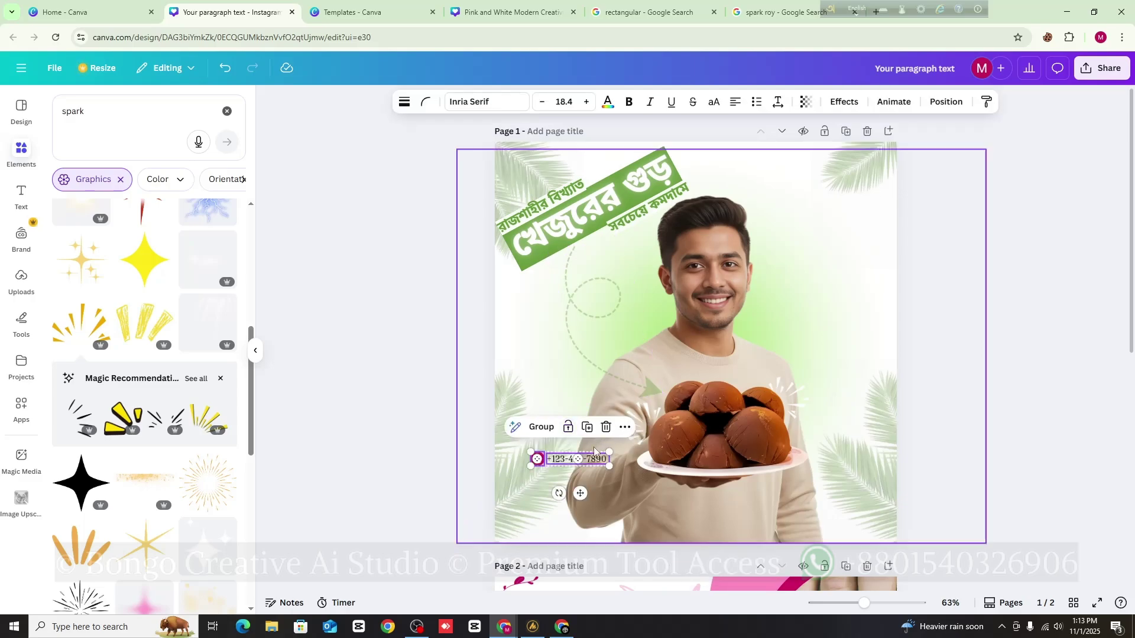
pyautogui.moveTo(563, 462); pyautogui.dragTo(544, 521)
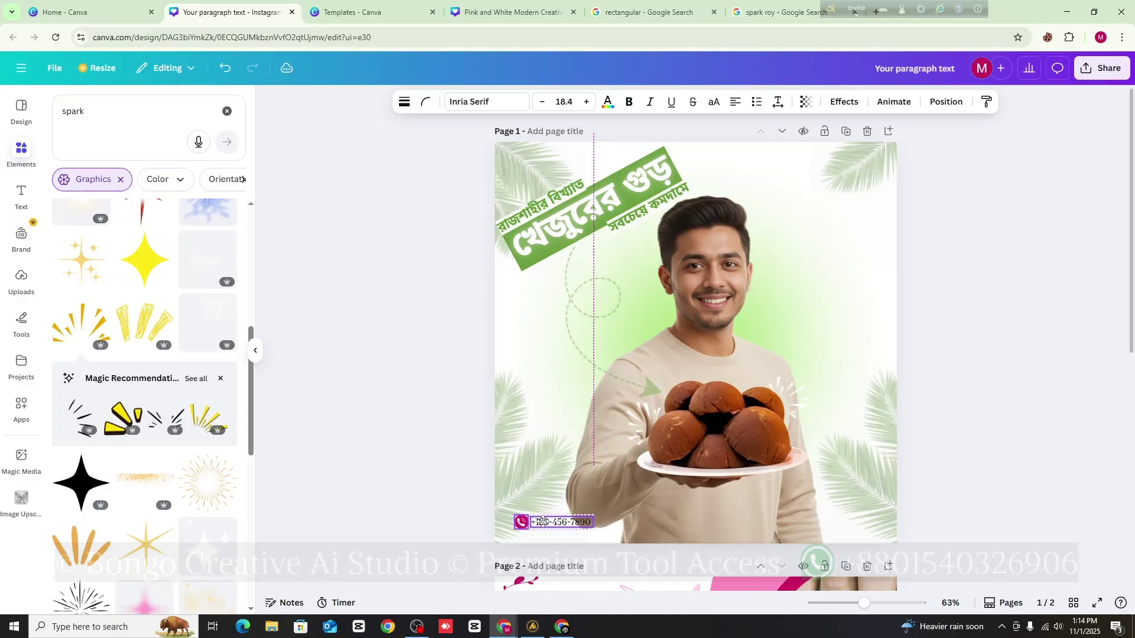
pyautogui.click(987, 425)
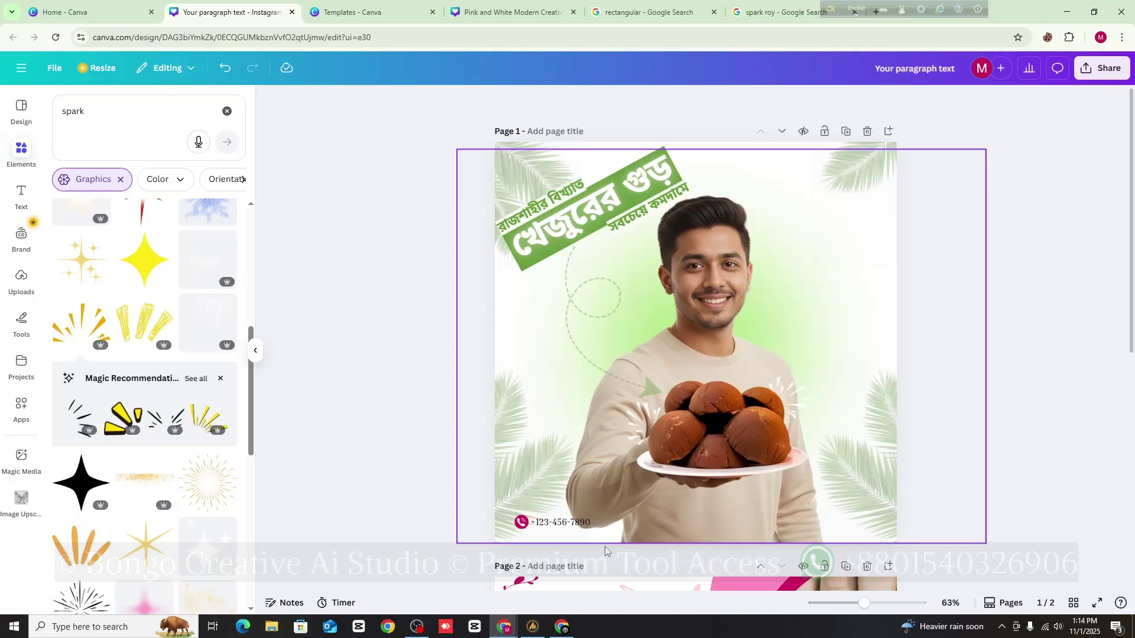
# Recolor the phone icon with the document's darker green
pyautogui.click(522, 524)
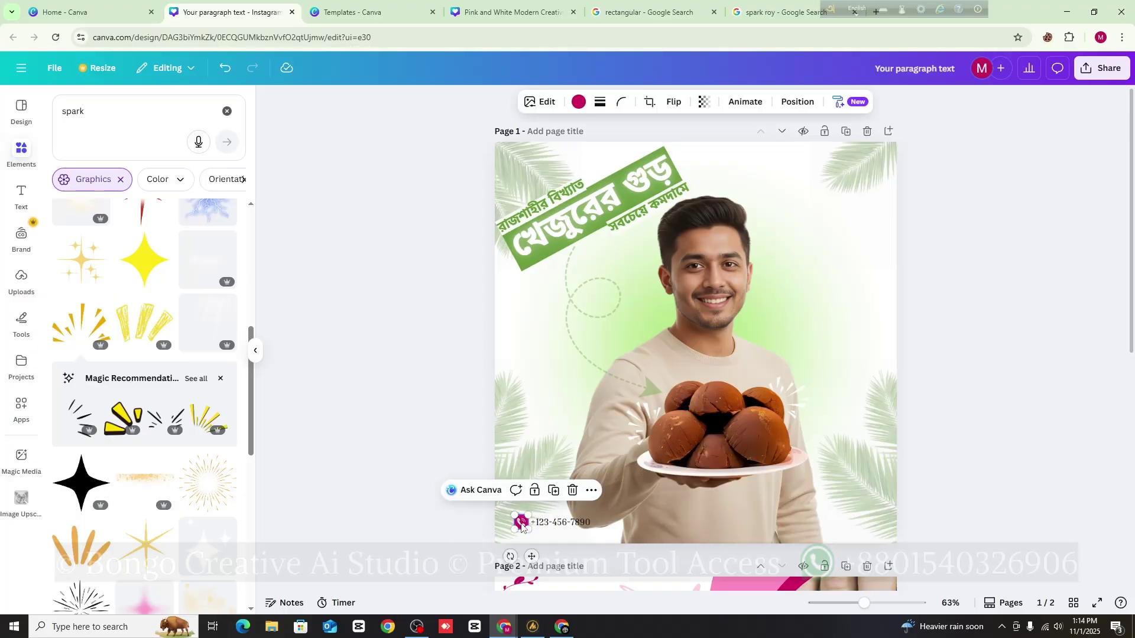
pyautogui.click(578, 101)
pyautogui.click(122, 189)
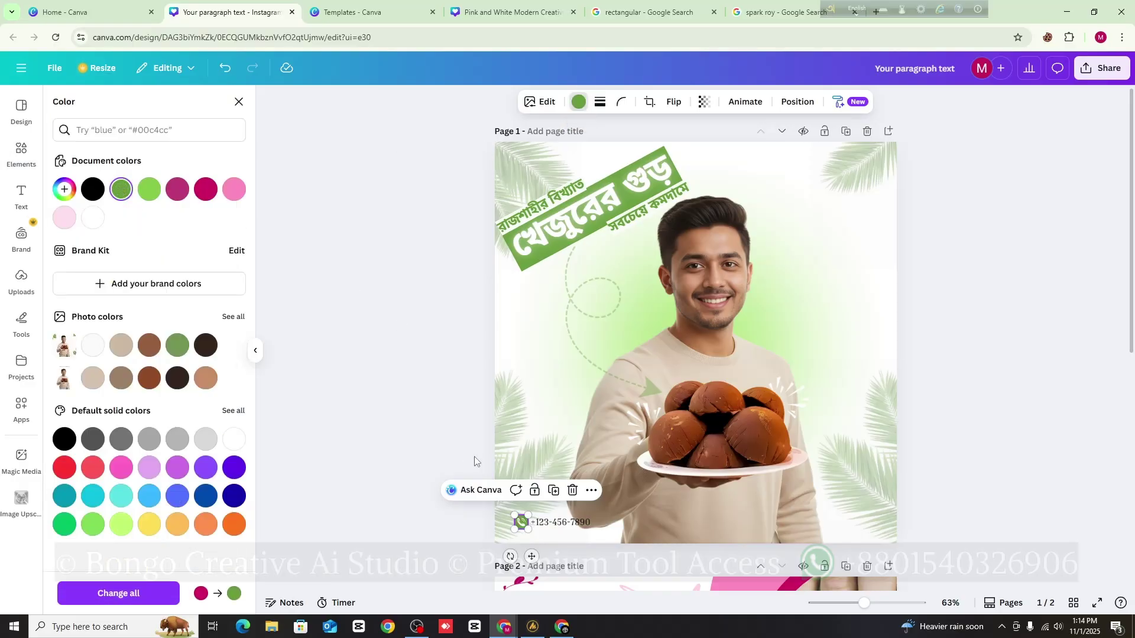
pyautogui.press('Escape')
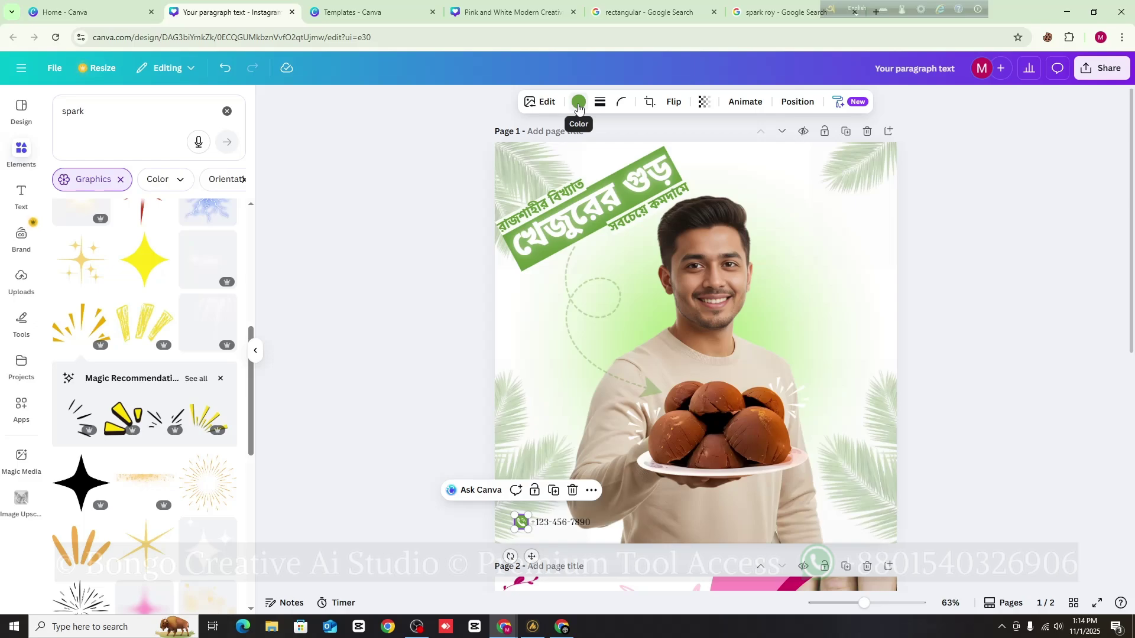
# Recolor both the phone icon and the phone number text on page 1 white
pyautogui.click(579, 104)
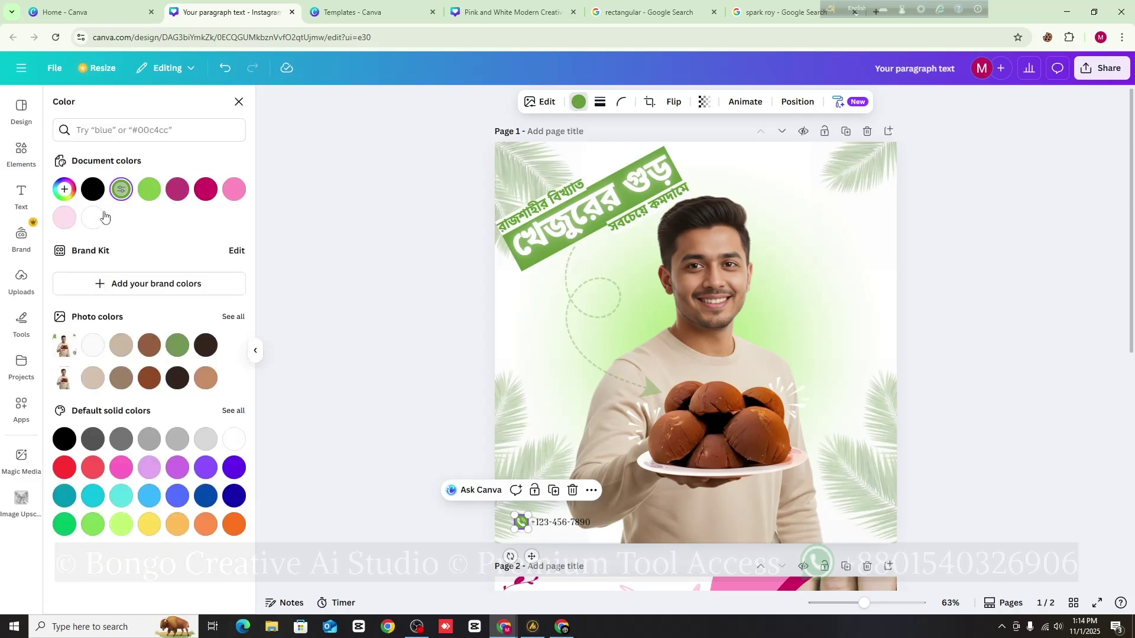
pyautogui.click(549, 523)
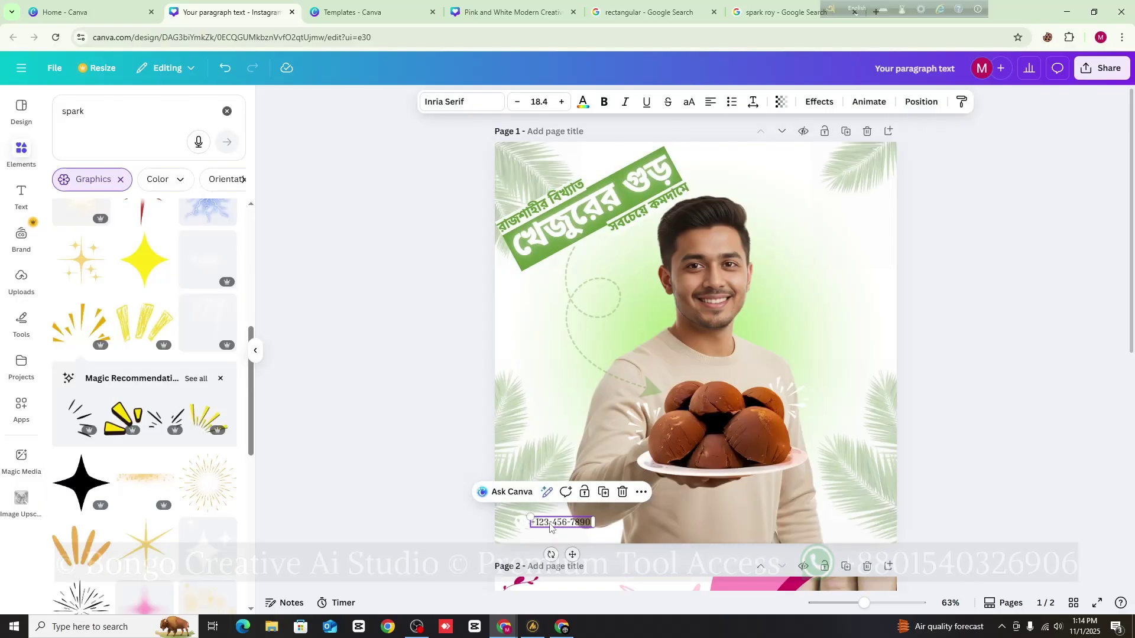
pyautogui.click(583, 102)
pyautogui.click(91, 216)
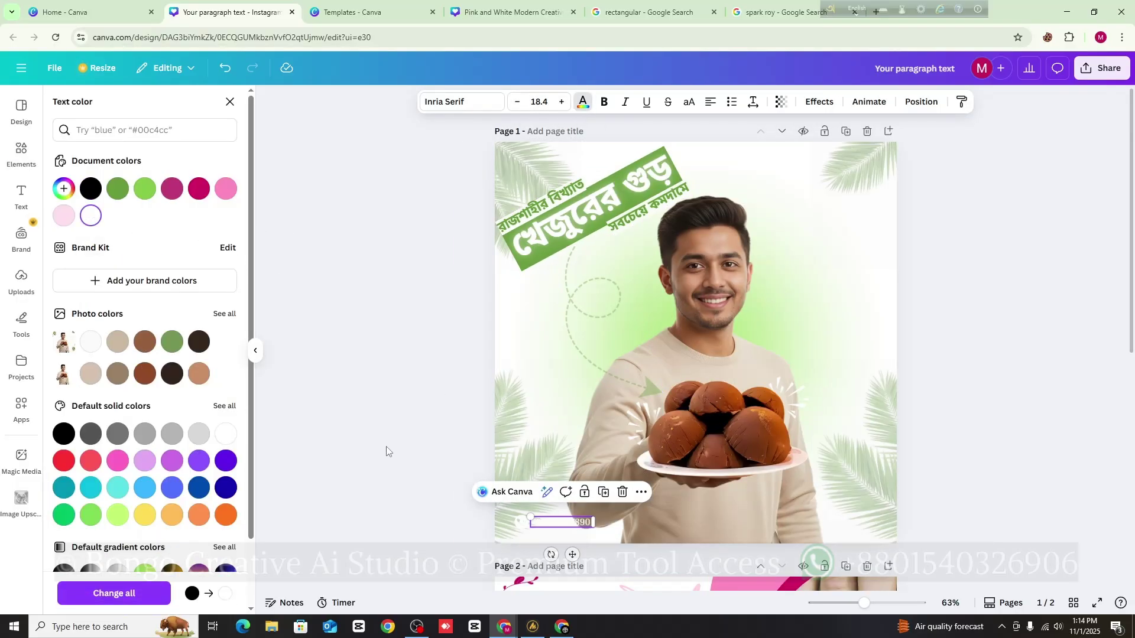
pyautogui.click(559, 527)
pyautogui.click(456, 328)
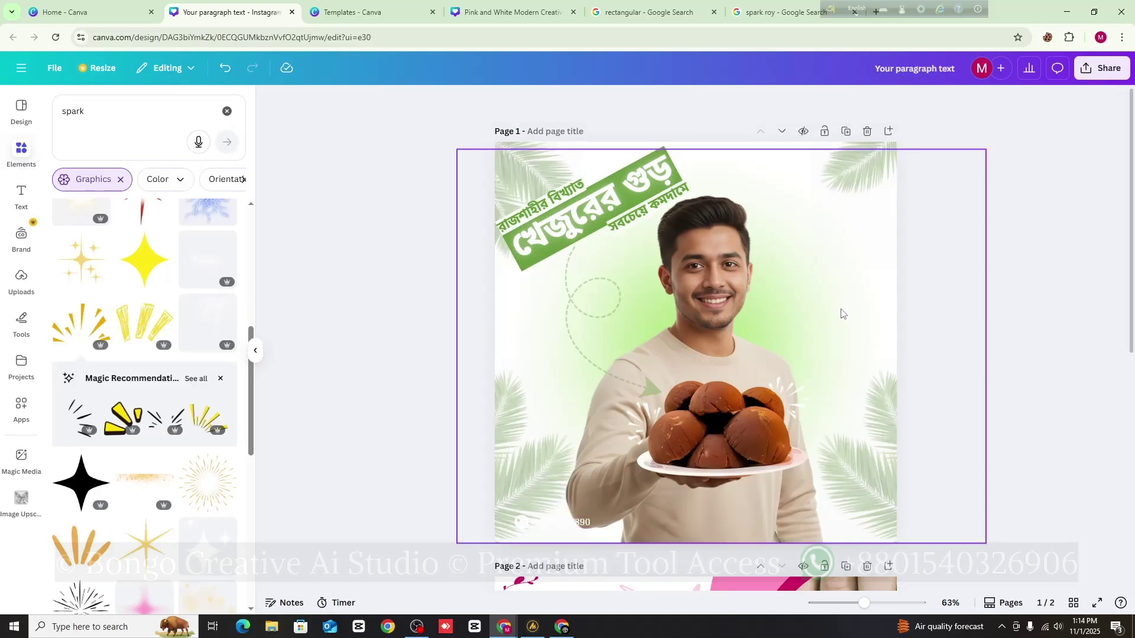
# Add a green square with corner rounding 80 and reshape it into a slim bar over the phone contact
pyautogui.hotkey('ctrl', 'v')
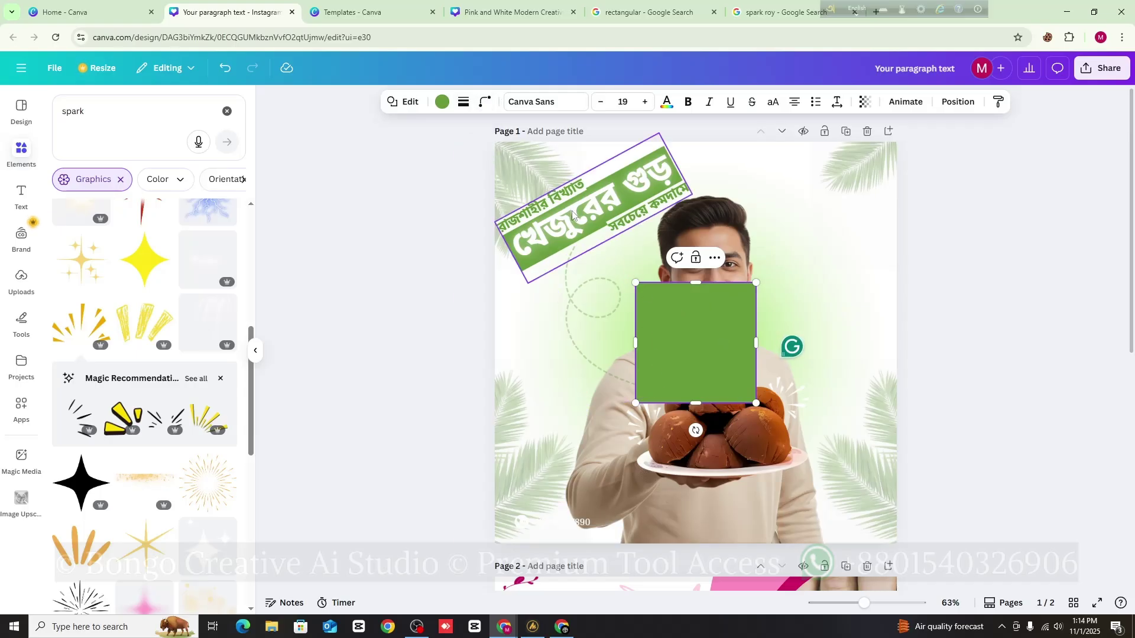
pyautogui.click(485, 102)
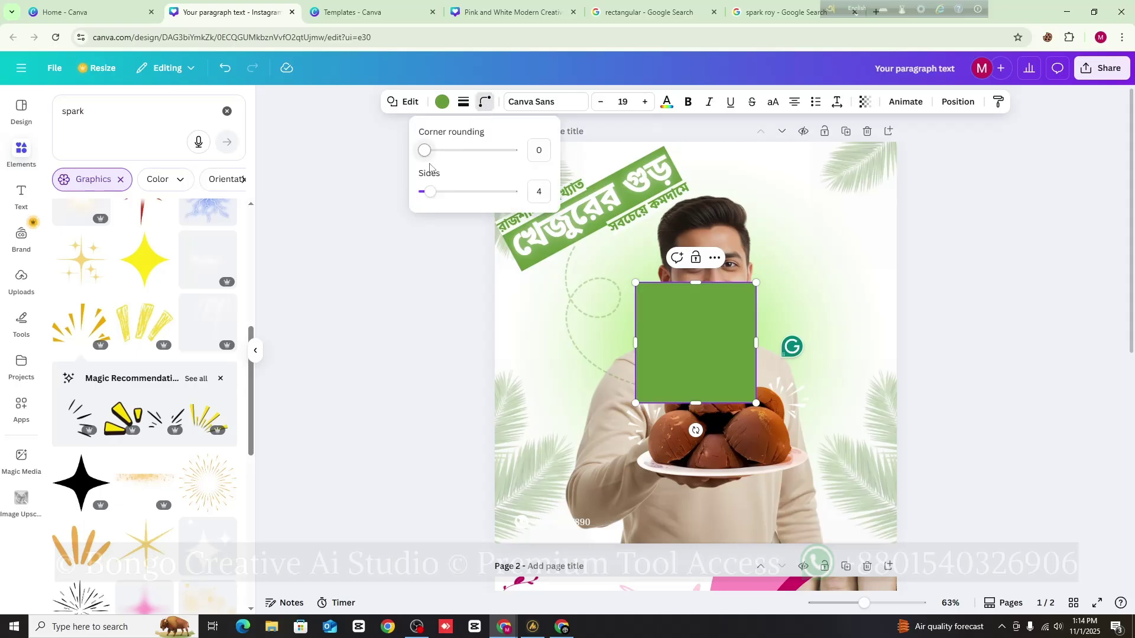
pyautogui.moveTo(425, 151); pyautogui.dragTo(495, 165)
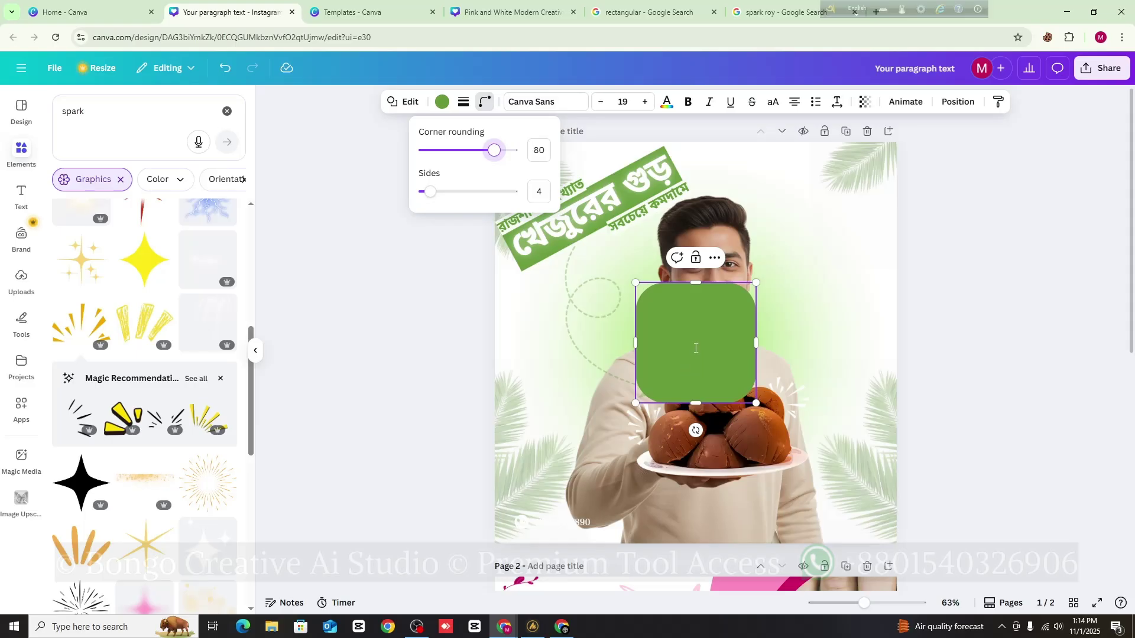
pyautogui.moveTo(697, 282); pyautogui.dragTo(593, 520)
pyautogui.click(1006, 392)
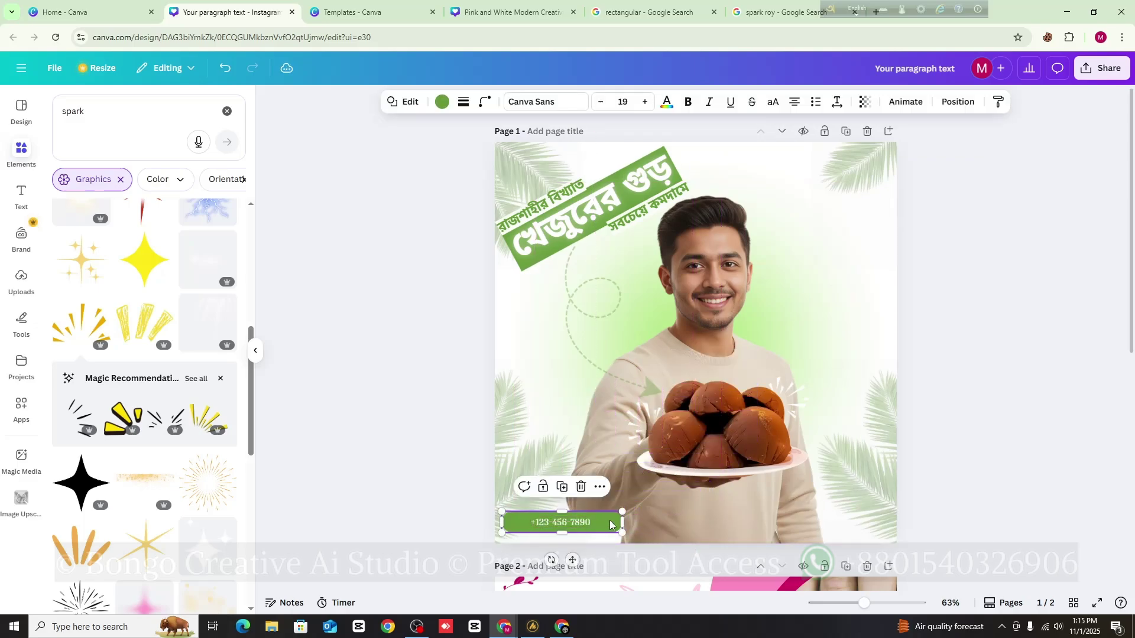
# Reorder the layers so the green rounded bar sits directly below the phone icon
pyautogui.rightClick(610, 523)
pyautogui.moveTo(704, 401)
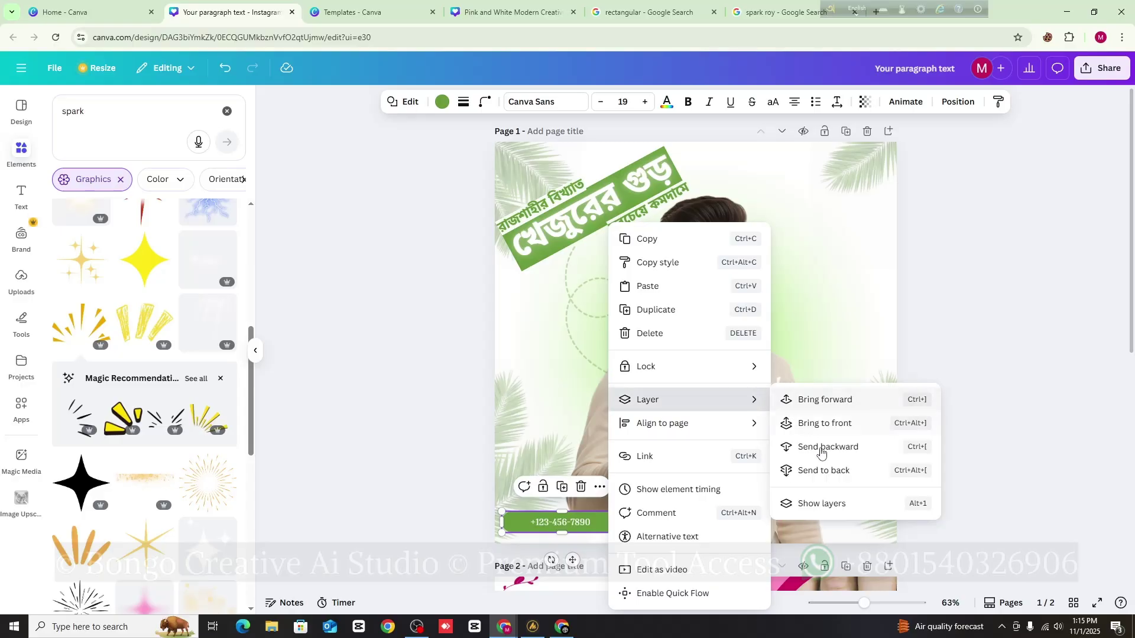
pyautogui.click(825, 504)
pyautogui.moveTo(141, 241); pyautogui.dragTo(152, 288)
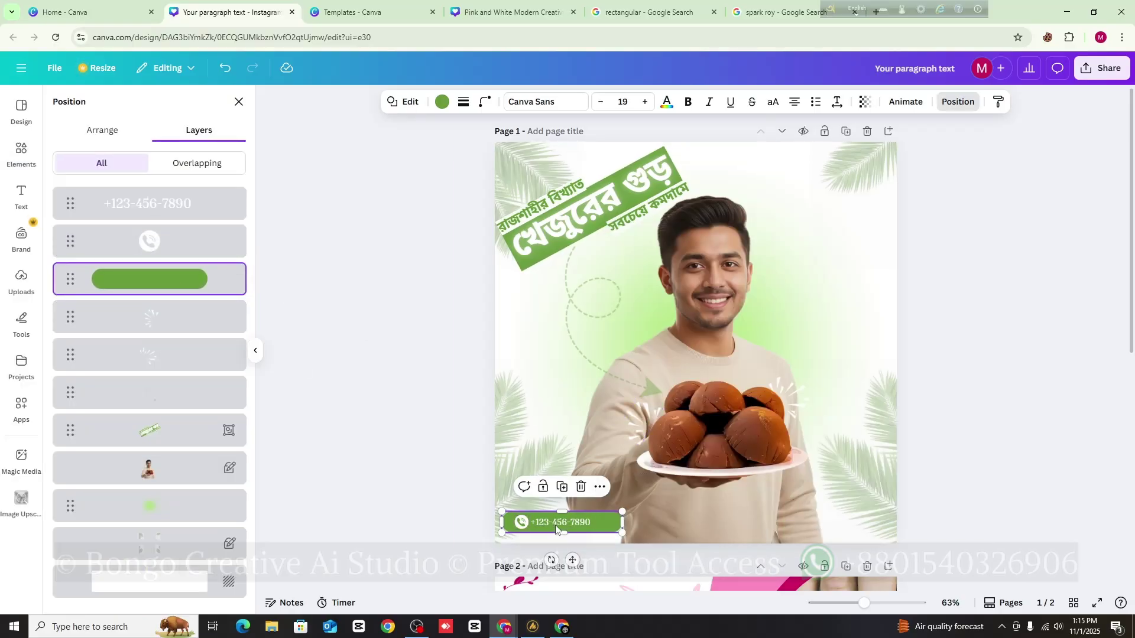
# Narrow the green rounded bar from both ends to fit closely around the phone icon and number
pyautogui.moveTo(622, 526); pyautogui.dragTo(593, 525)
pyautogui.moveTo(500, 522); pyautogui.dragTo(509, 526)
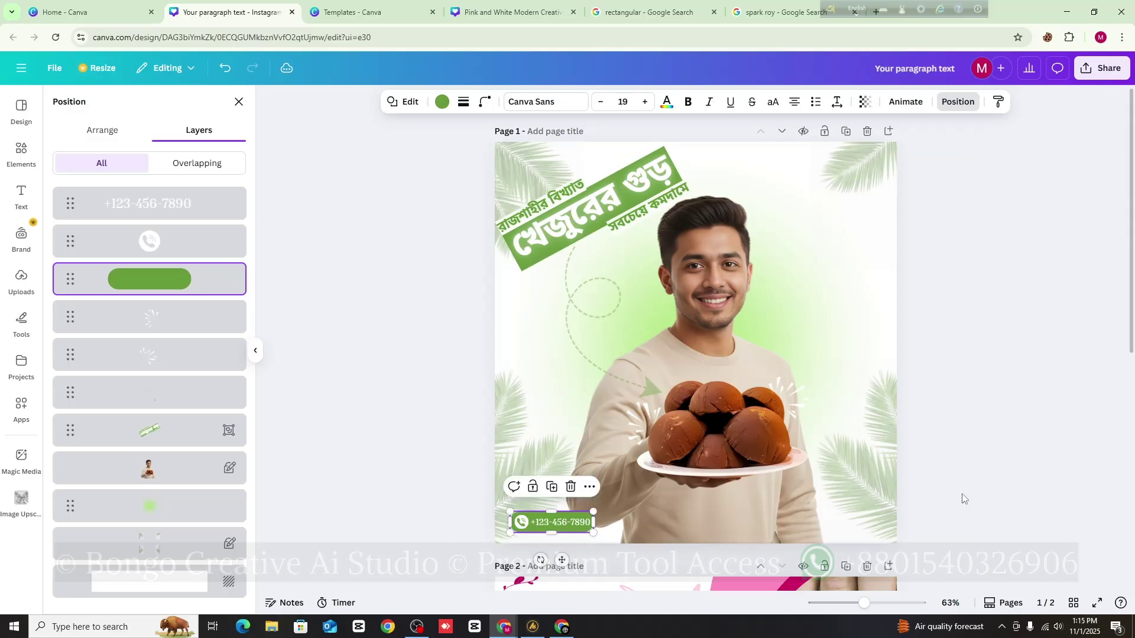
pyautogui.click(1040, 484)
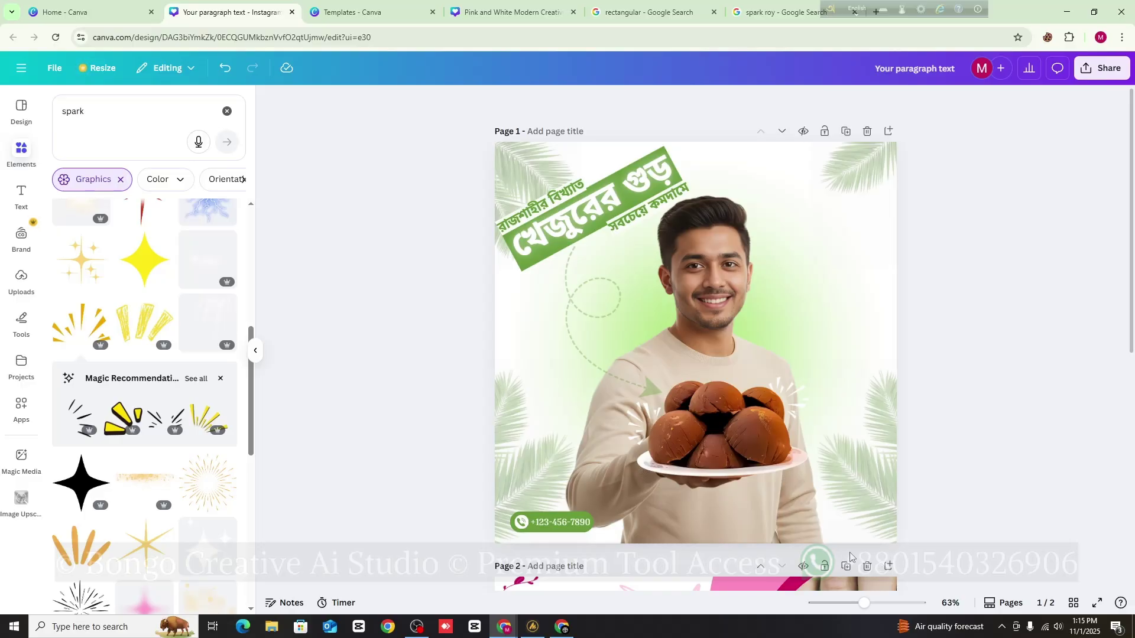
pyautogui.scroll(-7, 591, 487)
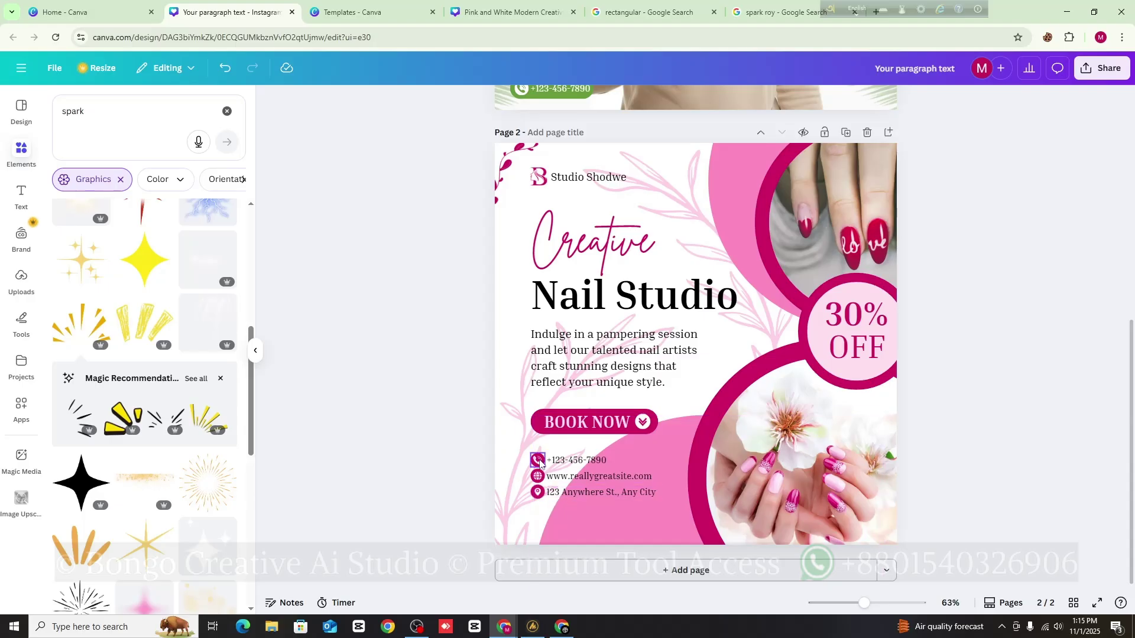
pyautogui.scroll(5, 540, 462)
pyautogui.scroll(-5, 544, 479)
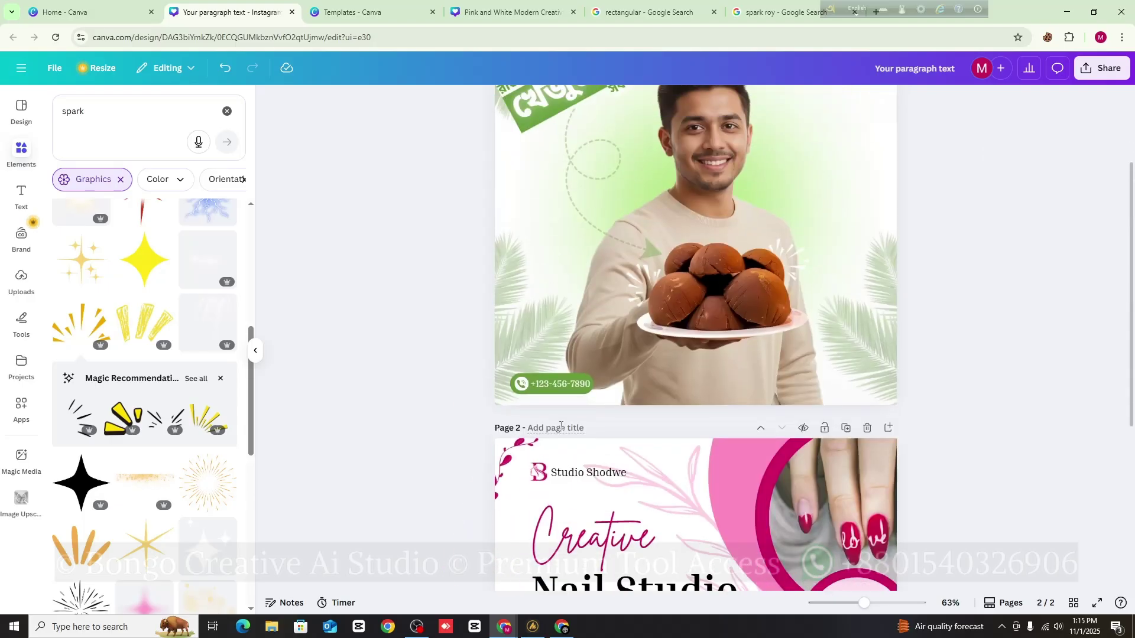
pyautogui.scroll(5, 562, 384)
pyautogui.click(562, 385)
pyautogui.doubleClick(559, 387)
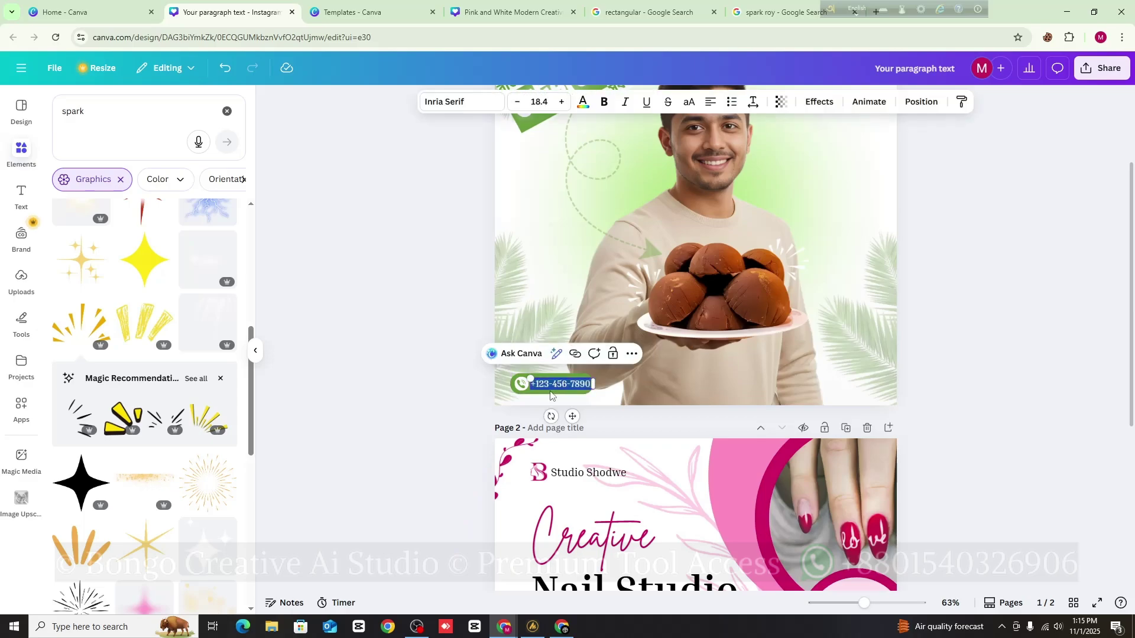
pyautogui.write('nfghbn')
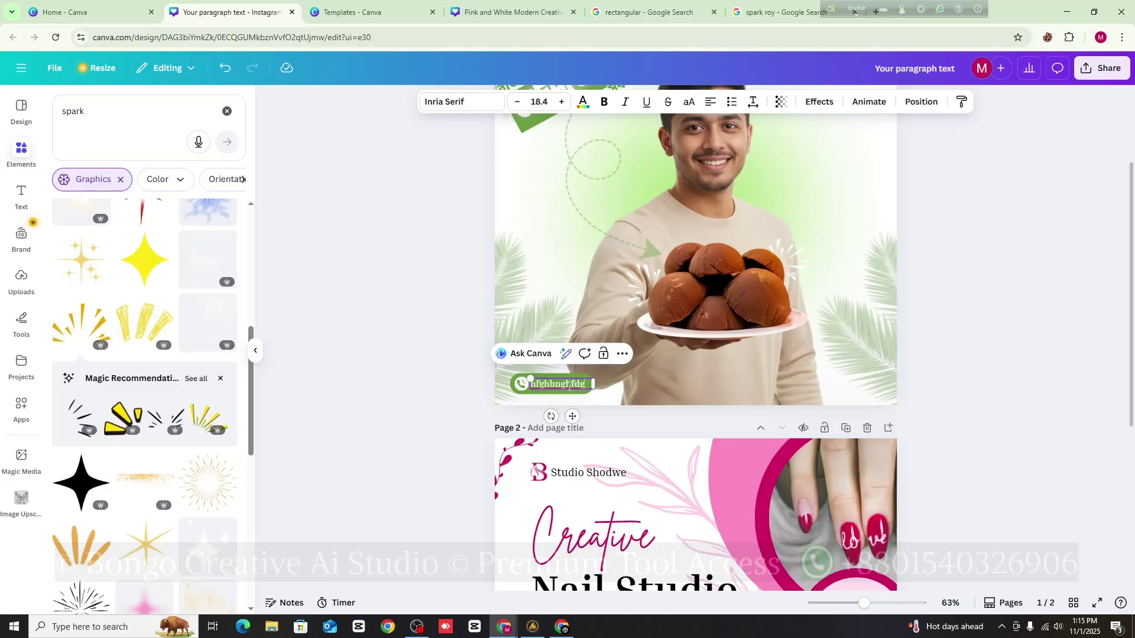
pyautogui.hotkey('ctrl', 'z')
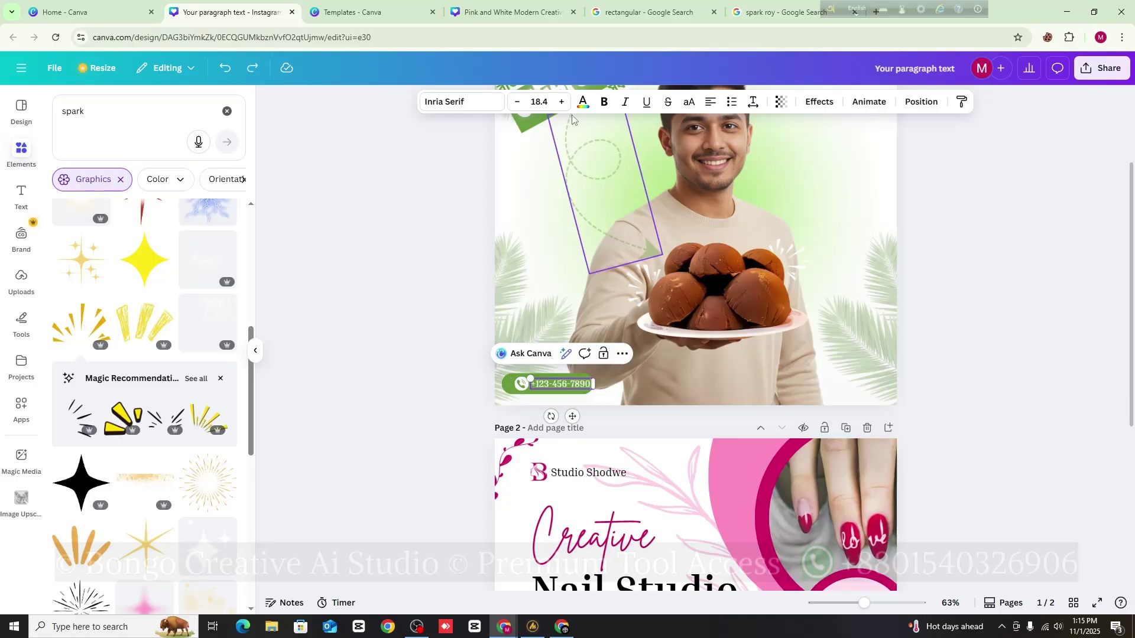
pyautogui.click(225, 70)
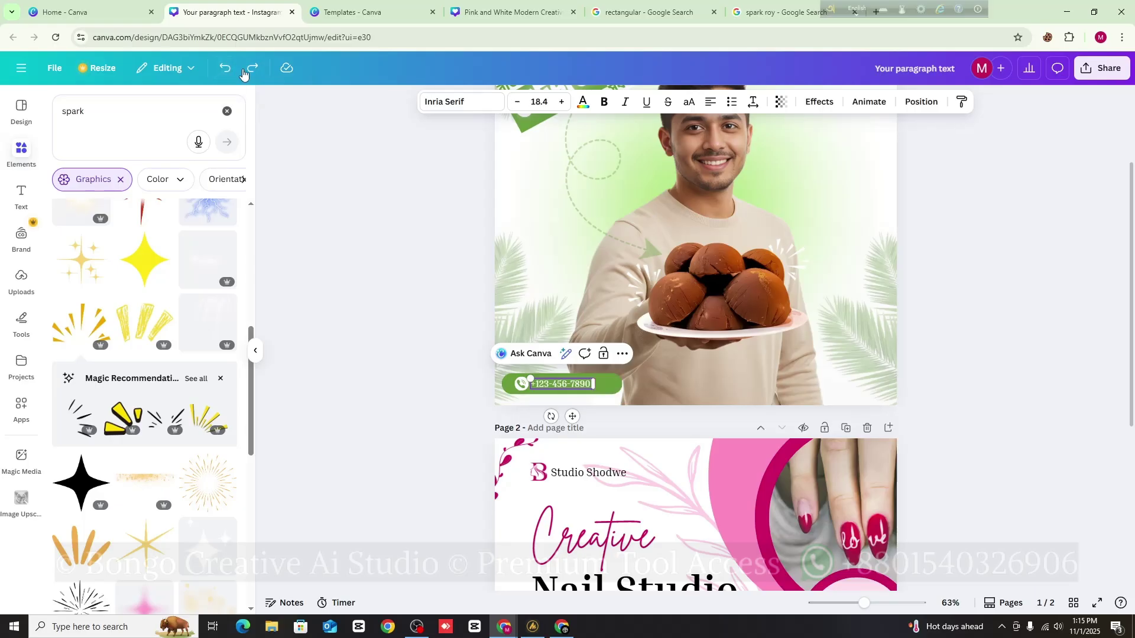
pyautogui.click(242, 72)
pyautogui.click(414, 303)
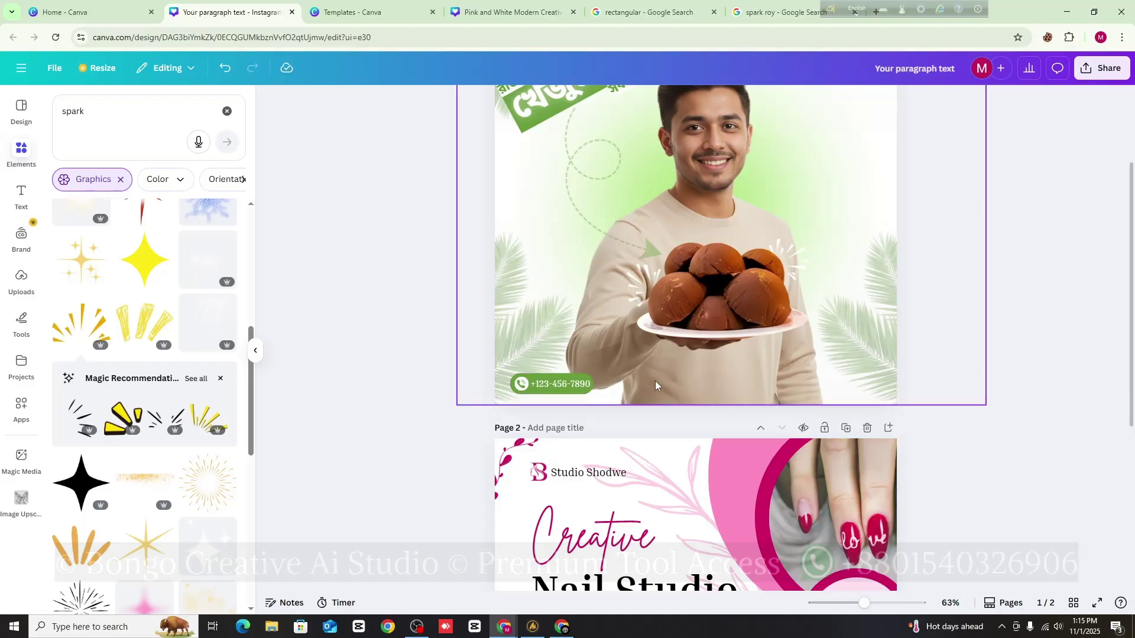
# Search the elements for "black fade" and show all matching graphics
pyautogui.click(228, 112)
pyautogui.click(146, 116)
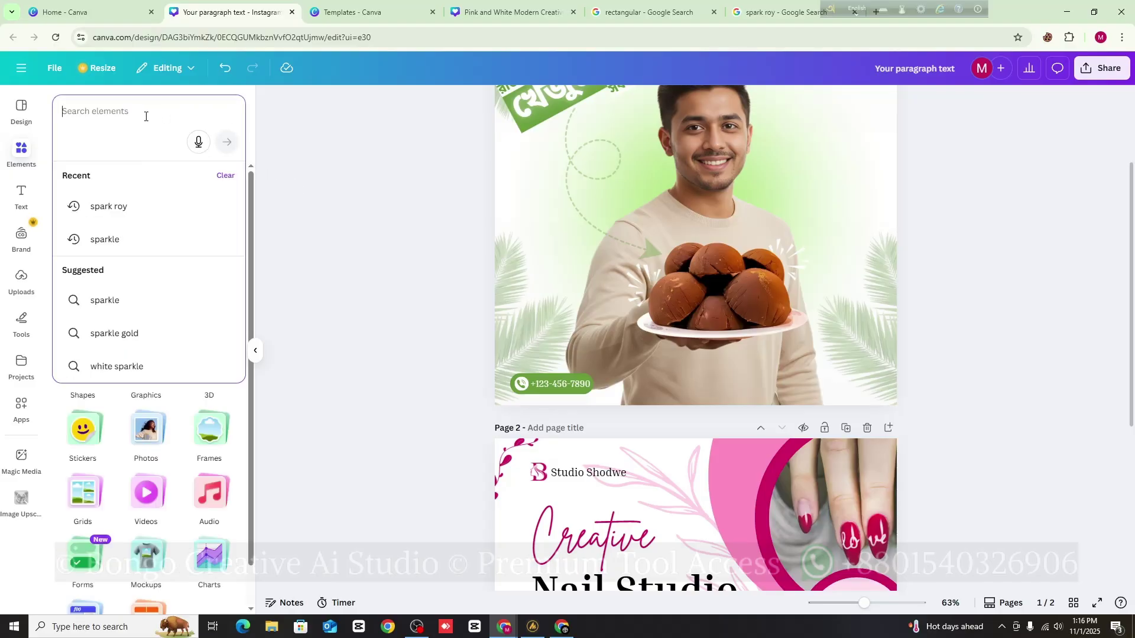
pyautogui.write('black ')
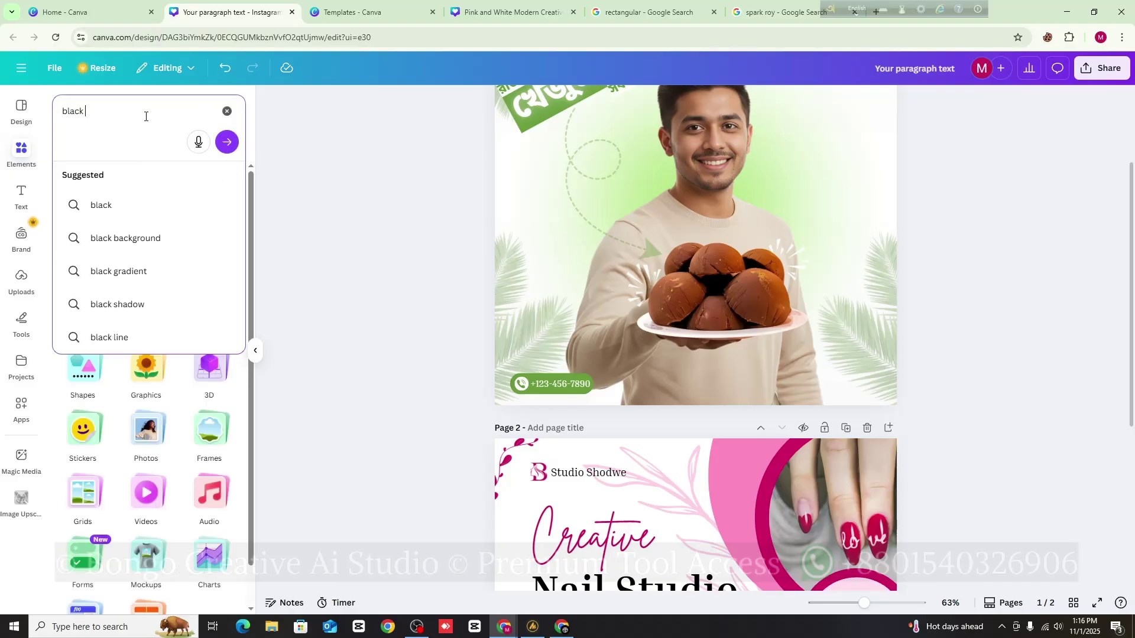
pyautogui.write('fade')
pyautogui.press('Return')
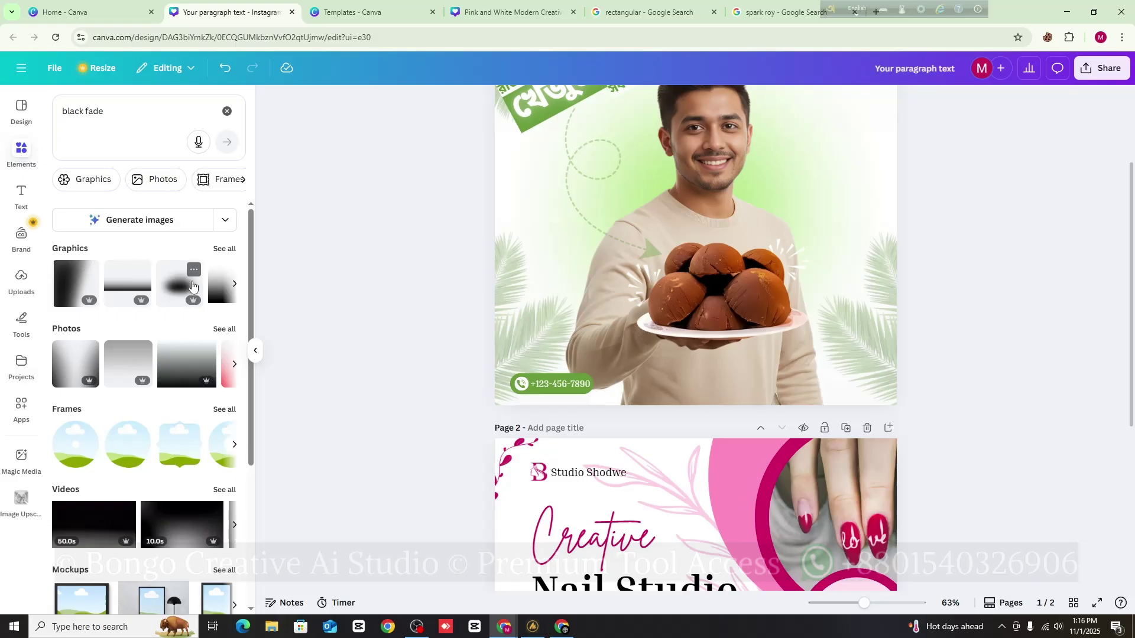
pyautogui.click(224, 249)
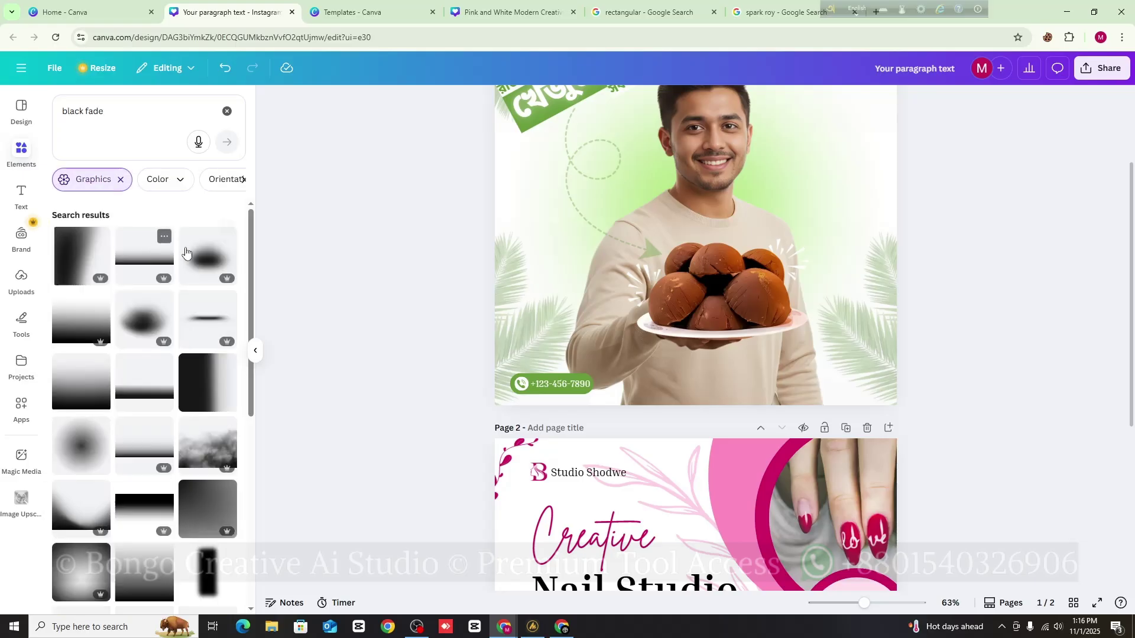
# Add the wide black-to-transparent fade graphic along page 1's lower edge, stretching it to full page width and extending it below the page
pyautogui.click(148, 262)
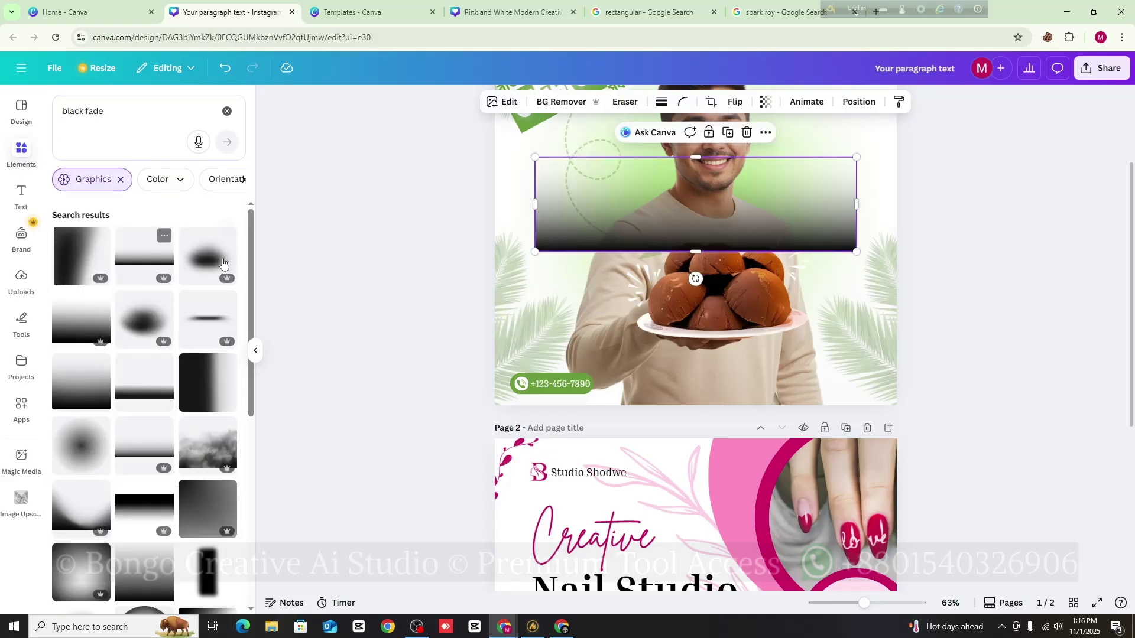
pyautogui.moveTo(732, 228); pyautogui.dragTo(707, 401)
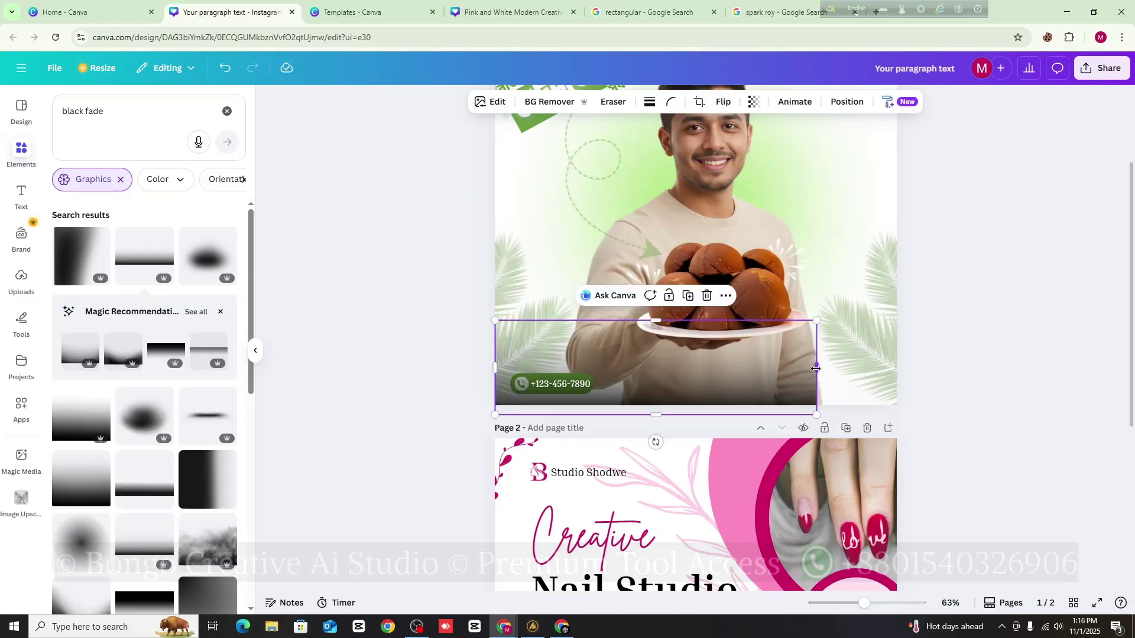
pyautogui.moveTo(815, 369); pyautogui.dragTo(897, 369)
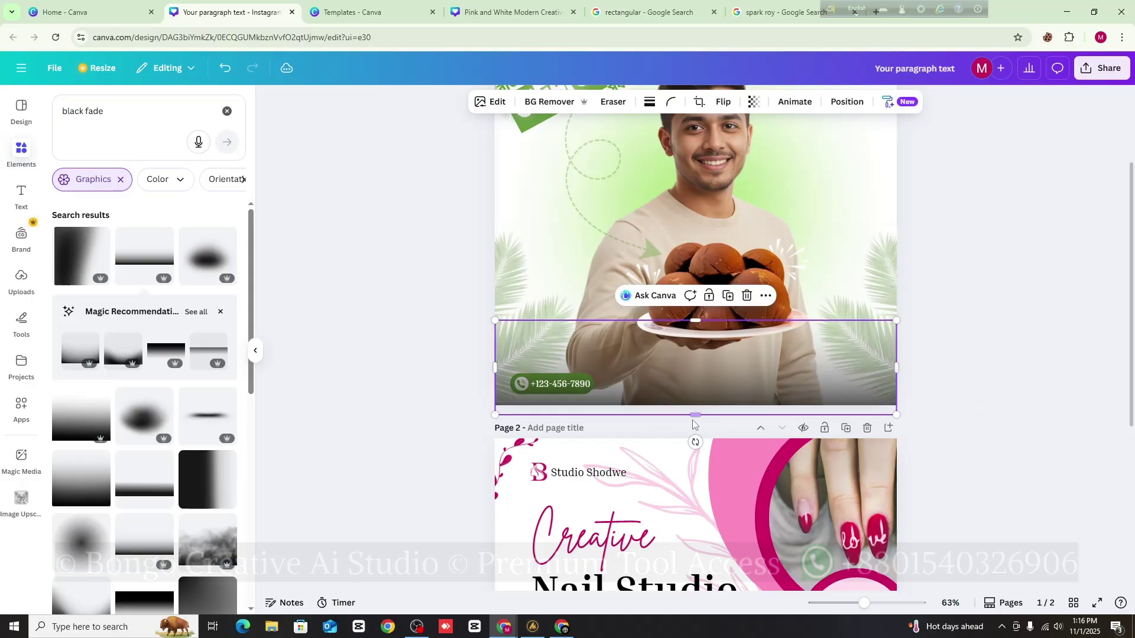
pyautogui.moveTo(693, 415); pyautogui.dragTo(696, 431)
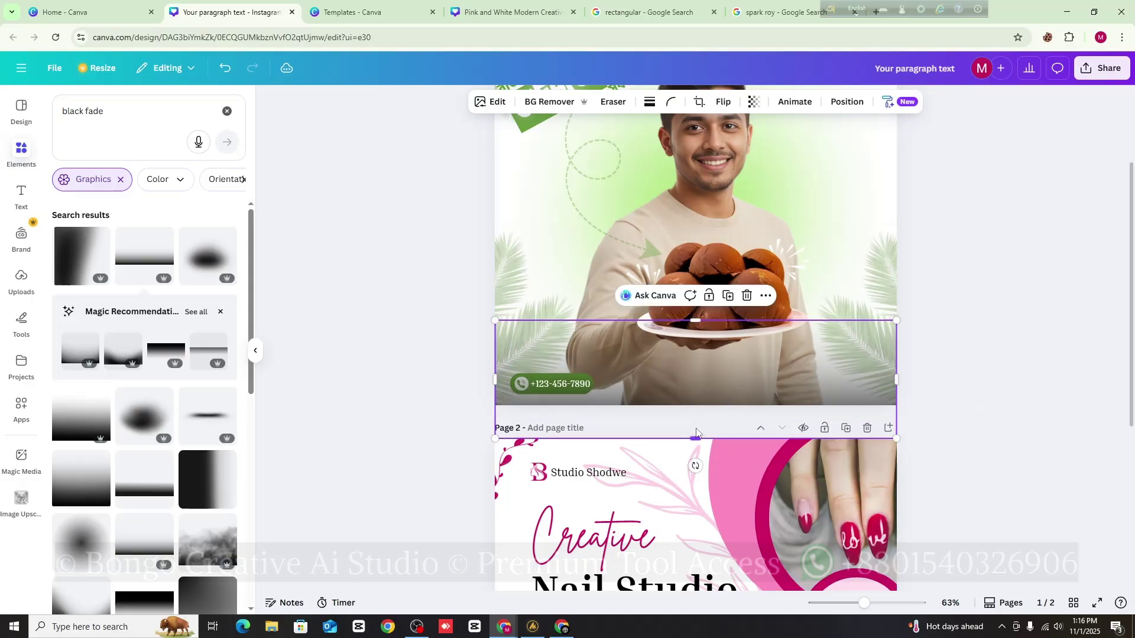
# Move the black fade down the layer order so it sits directly above the photo of the man
pyautogui.rightClick(714, 389)
pyautogui.moveTo(872, 353)
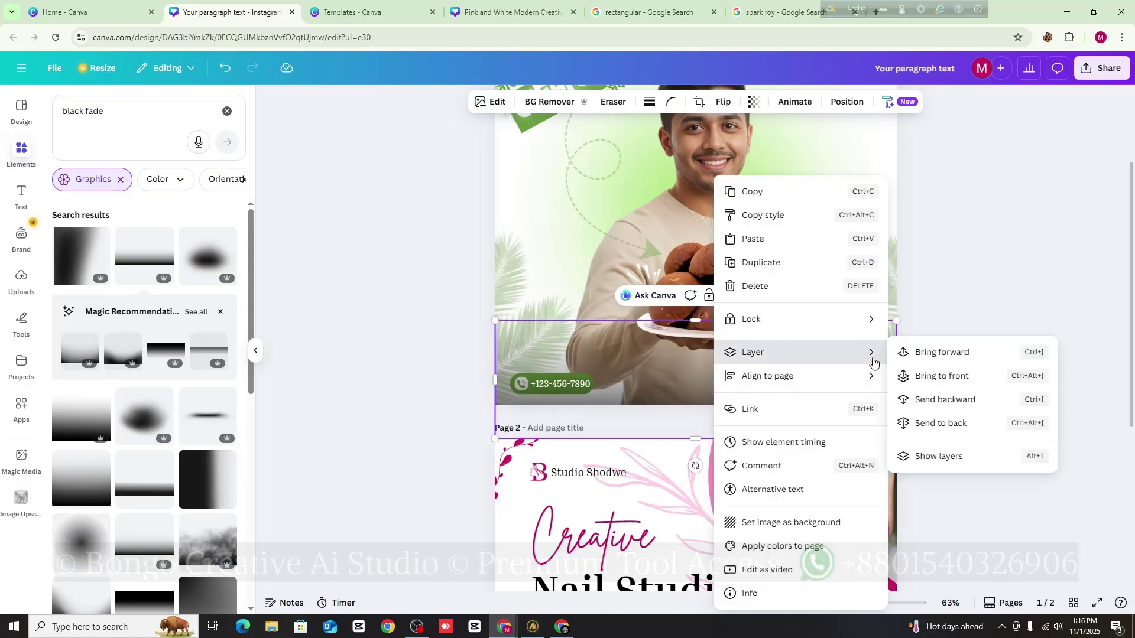
pyautogui.click(901, 455)
pyautogui.moveTo(150, 241); pyautogui.dragTo(150, 319)
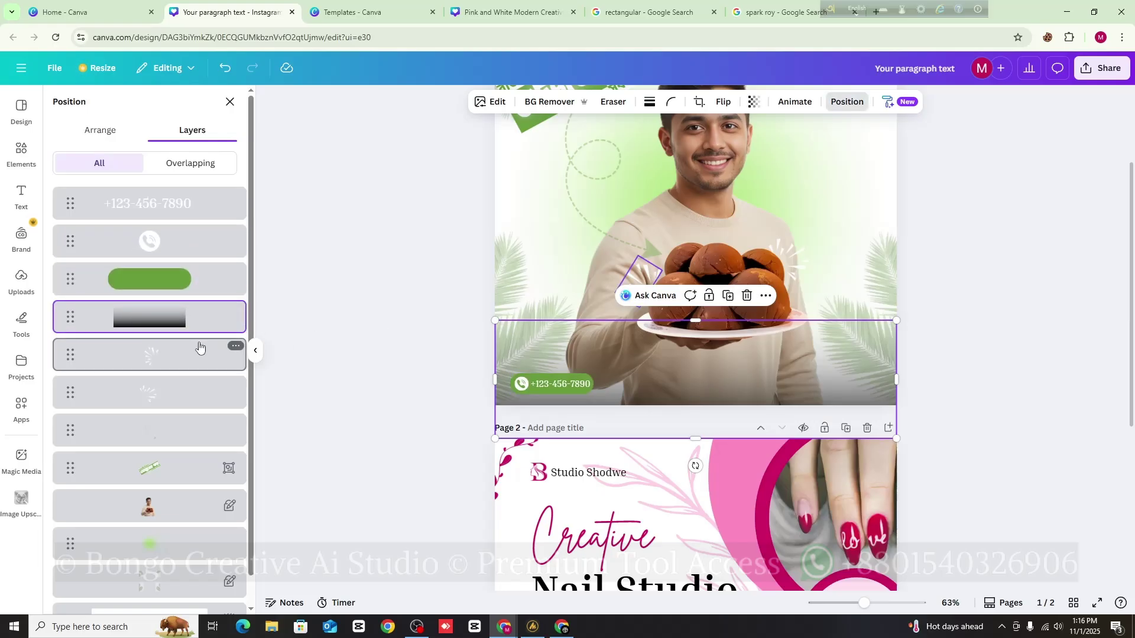
pyautogui.moveTo(99, 329); pyautogui.dragTo(106, 471)
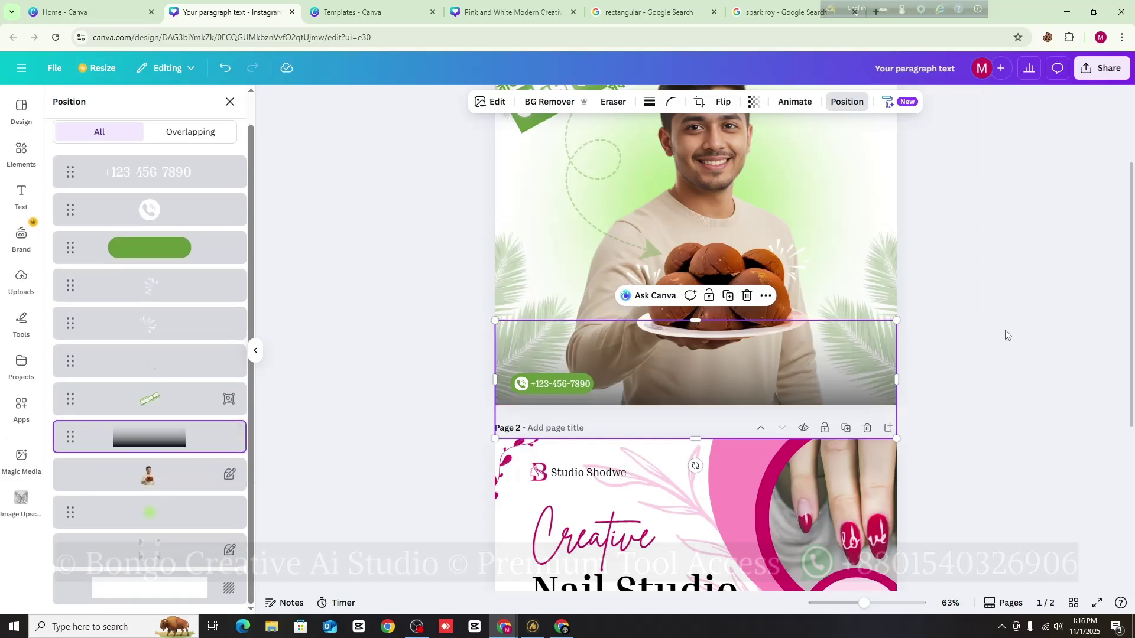
pyautogui.scroll(3, 877, 289)
pyautogui.click(909, 311)
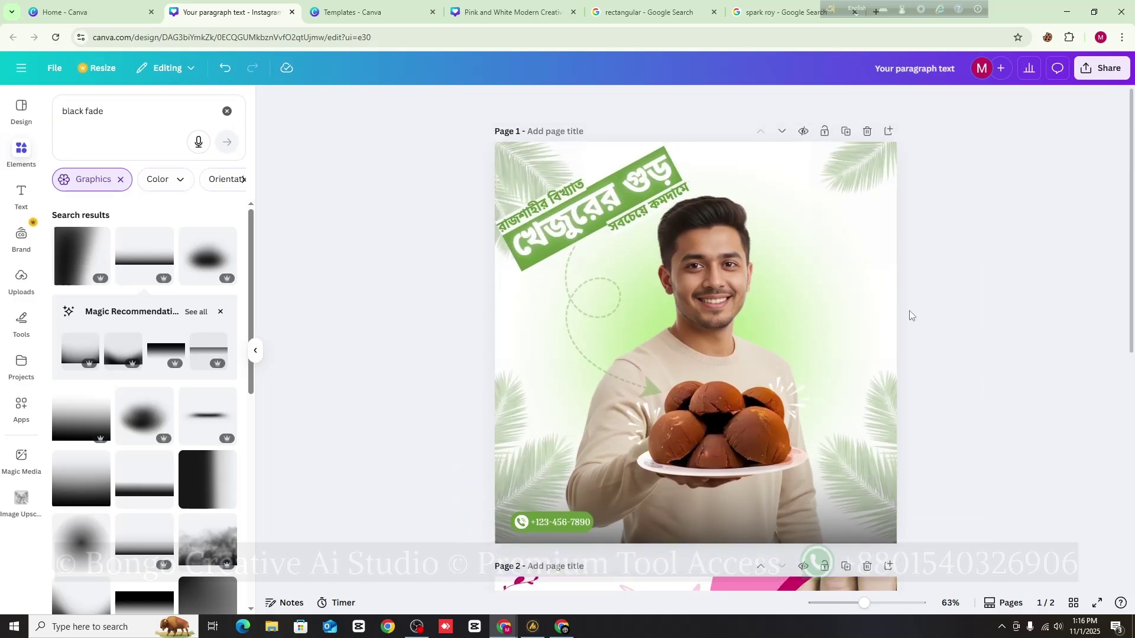
# Unlock the photo of the man on page 1 for full editing, keeping its position
pyautogui.scroll(-2, 880, 355)
pyautogui.scroll(-1, 879, 355)
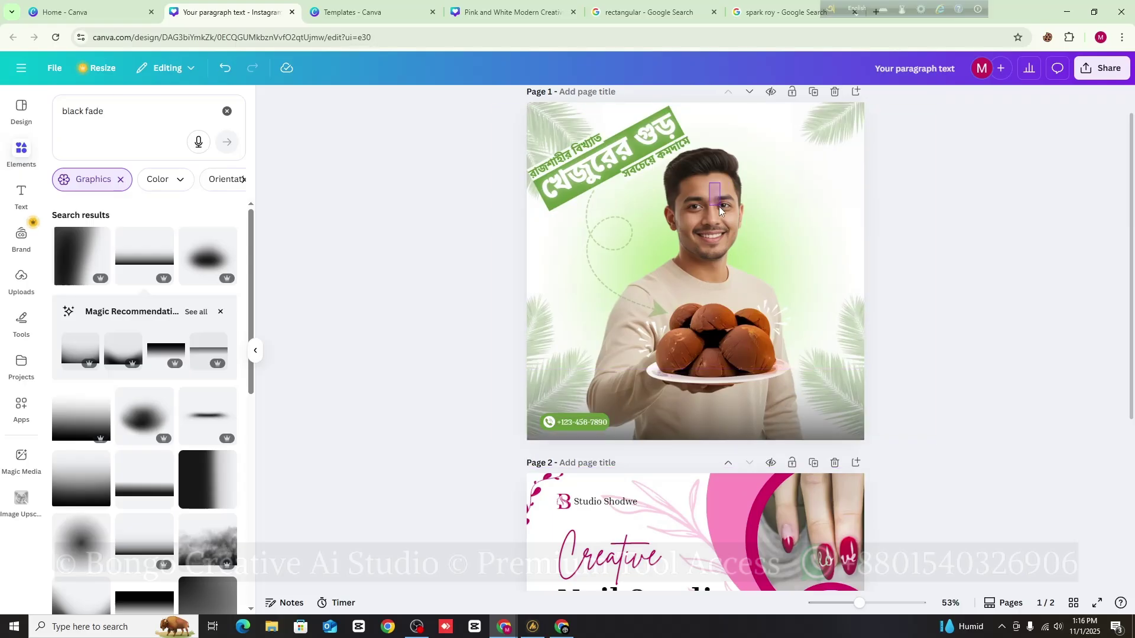
pyautogui.click(711, 172)
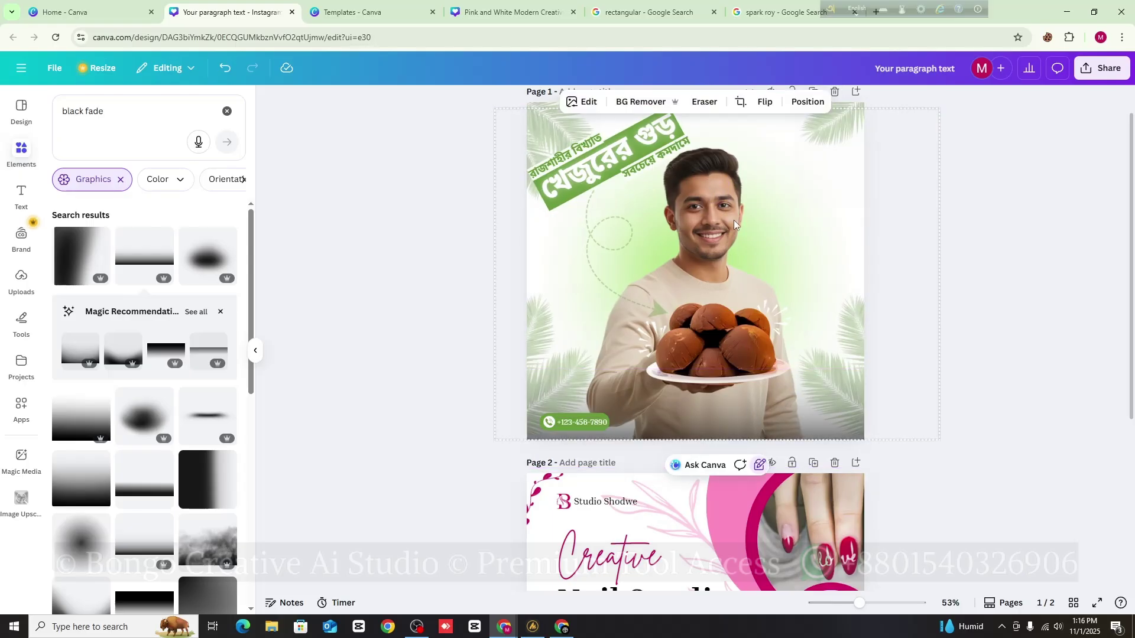
pyautogui.click(761, 466)
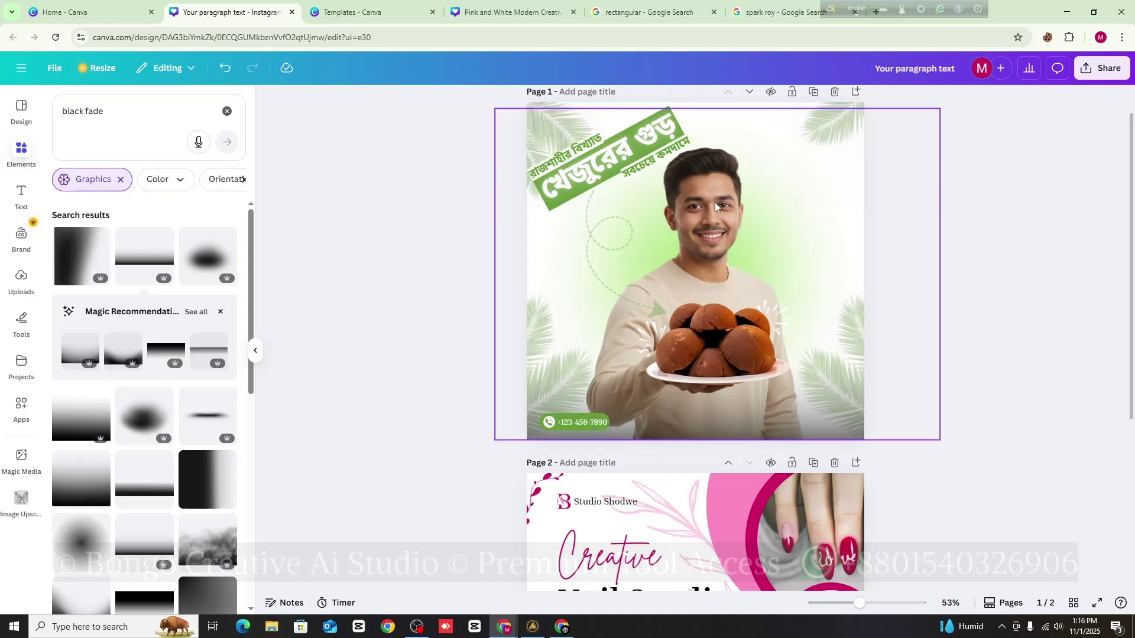
pyautogui.click(759, 464)
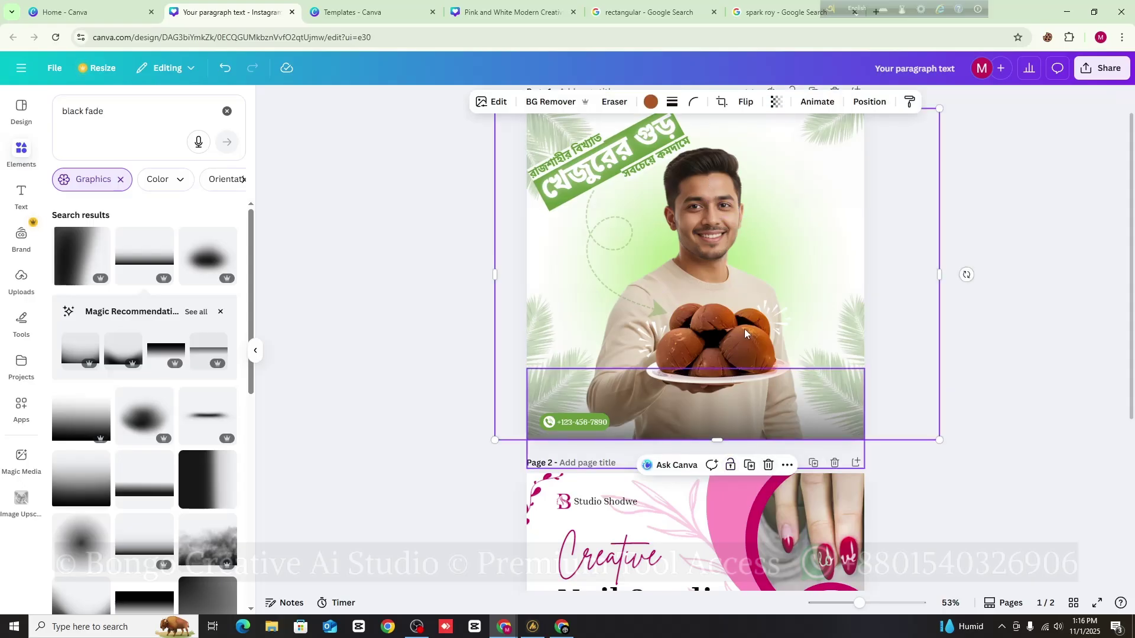
pyautogui.moveTo(709, 218); pyautogui.dragTo(728, 235)
pyautogui.hotkey('ctrl', 'z')
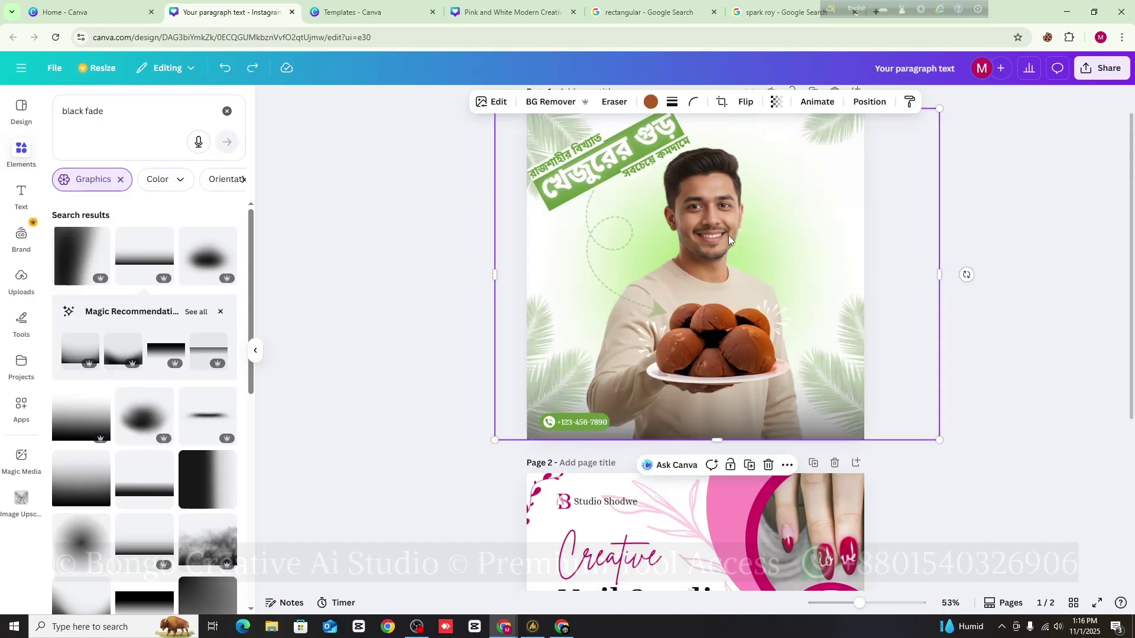
# Adjust the man's photo with a cooler temperature, tint -11, brightness 12, highlights 23, shadows 38, whites 13, blacks 17 and saturation 11
pyautogui.click(483, 104)
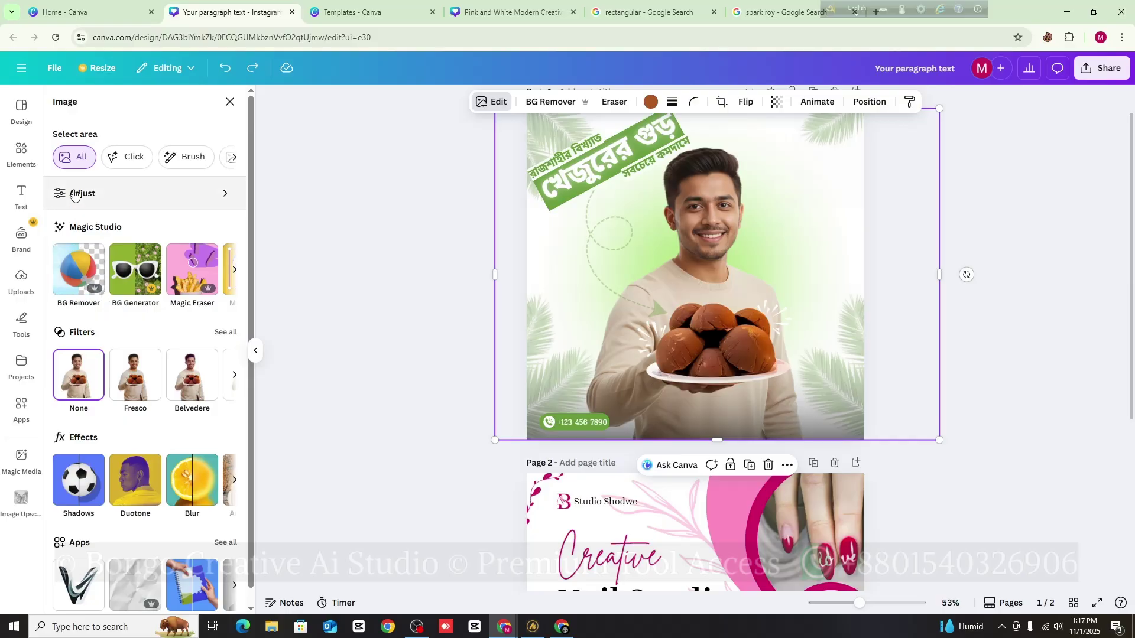
pyautogui.click(83, 197)
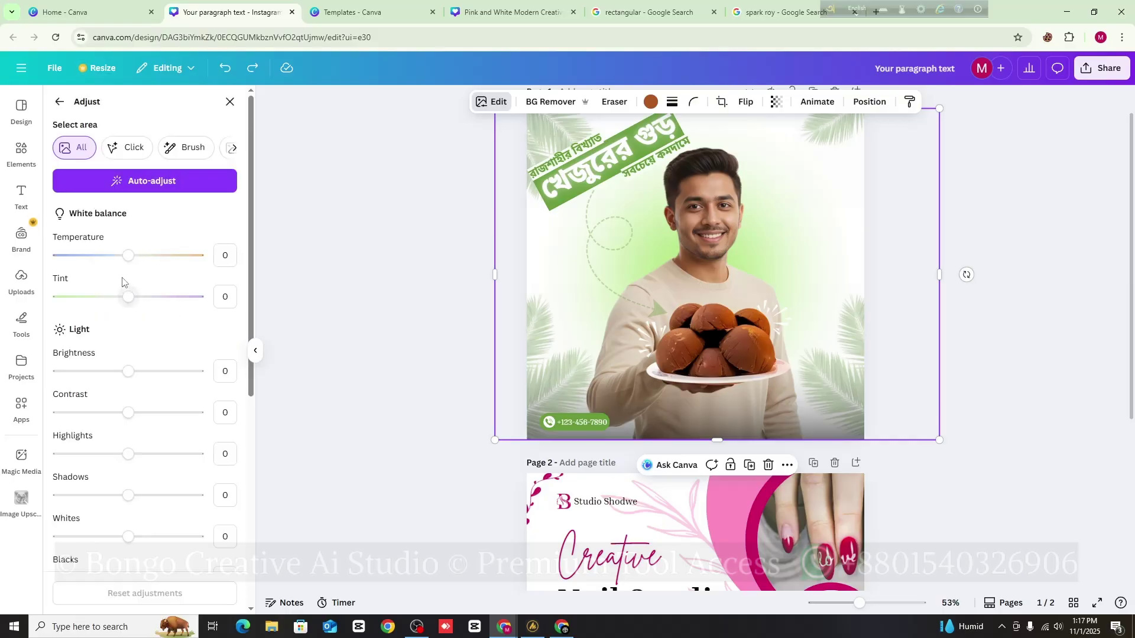
pyautogui.moveTo(128, 256)
pyautogui.mouseDown()
pyautogui.moveTo(141, 258)
pyautogui.moveTo(112, 258)
pyautogui.mouseUp()
pyautogui.moveTo(128, 297)
pyautogui.mouseDown()
pyautogui.moveTo(143, 305)
pyautogui.moveTo(121, 307)
pyautogui.mouseUp()
pyautogui.moveTo(127, 371); pyautogui.dragTo(144, 388)
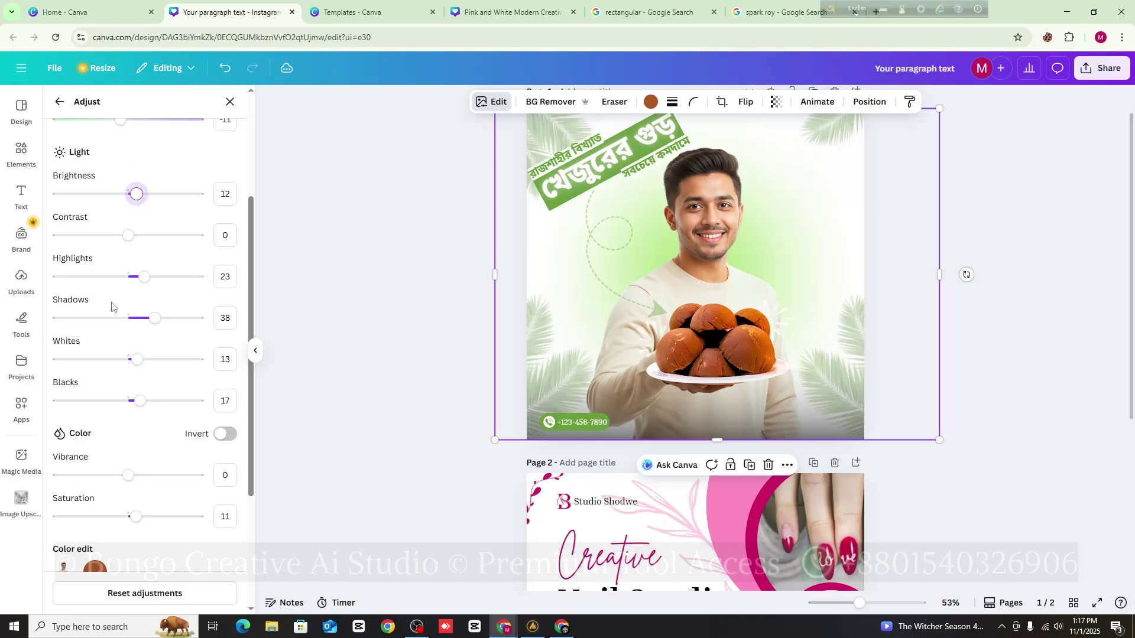
# Set the texture of the man's photo to sharpness 28, clarity -22 and vignette 18
pyautogui.scroll(-3, 118, 331)
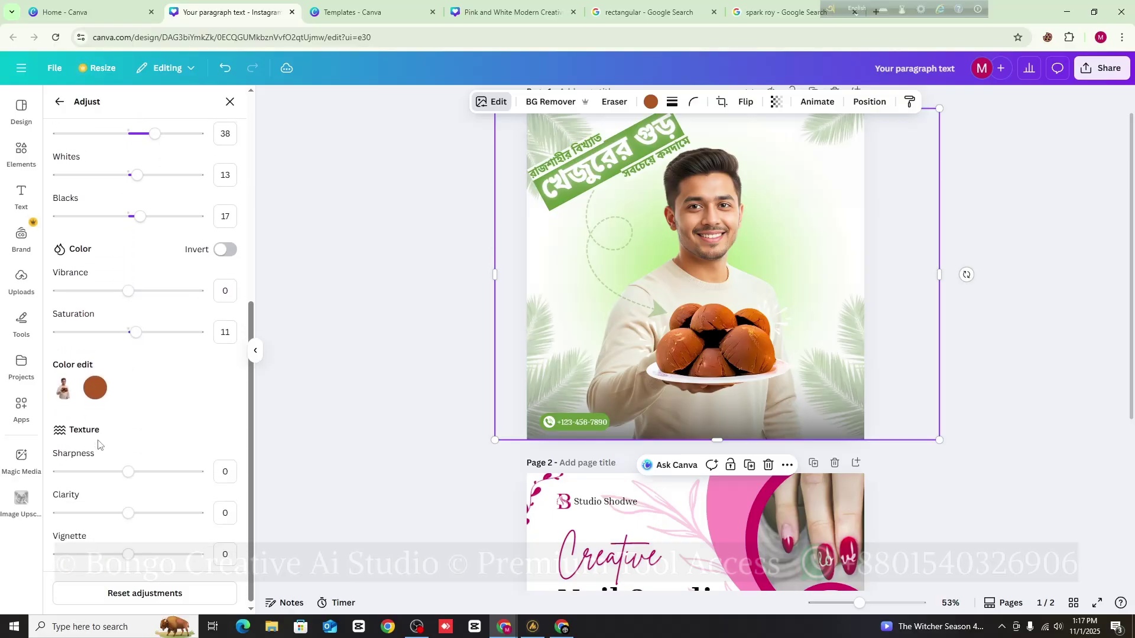
pyautogui.moveTo(128, 468); pyautogui.dragTo(114, 519)
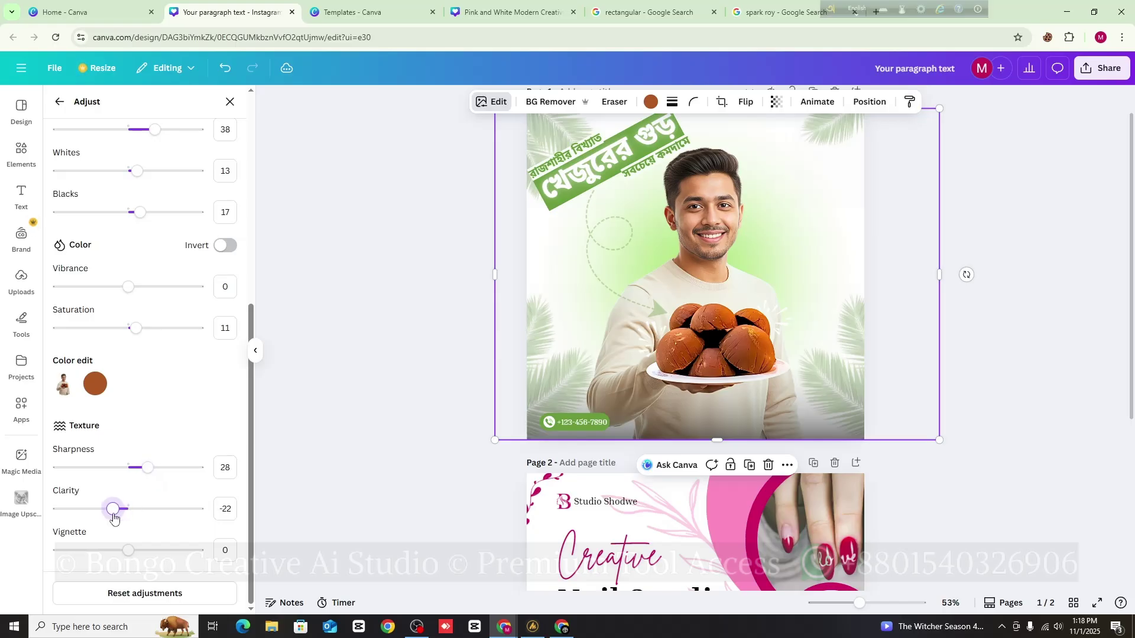
pyautogui.moveTo(118, 544); pyautogui.dragTo(143, 568)
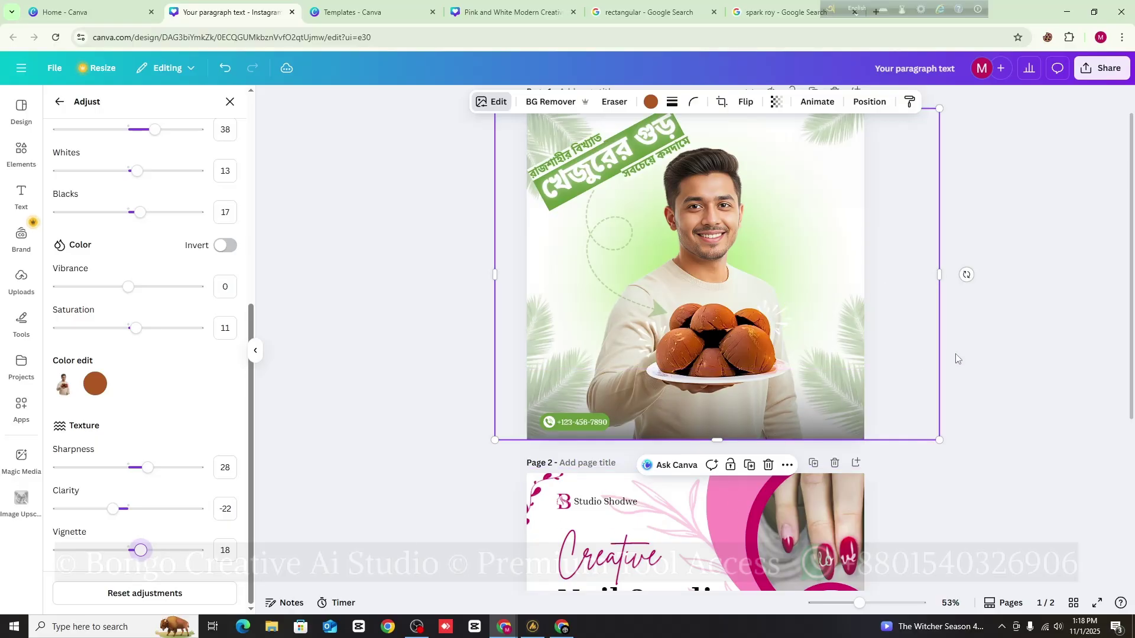
pyautogui.press('Escape')
pyautogui.click(580, 418)
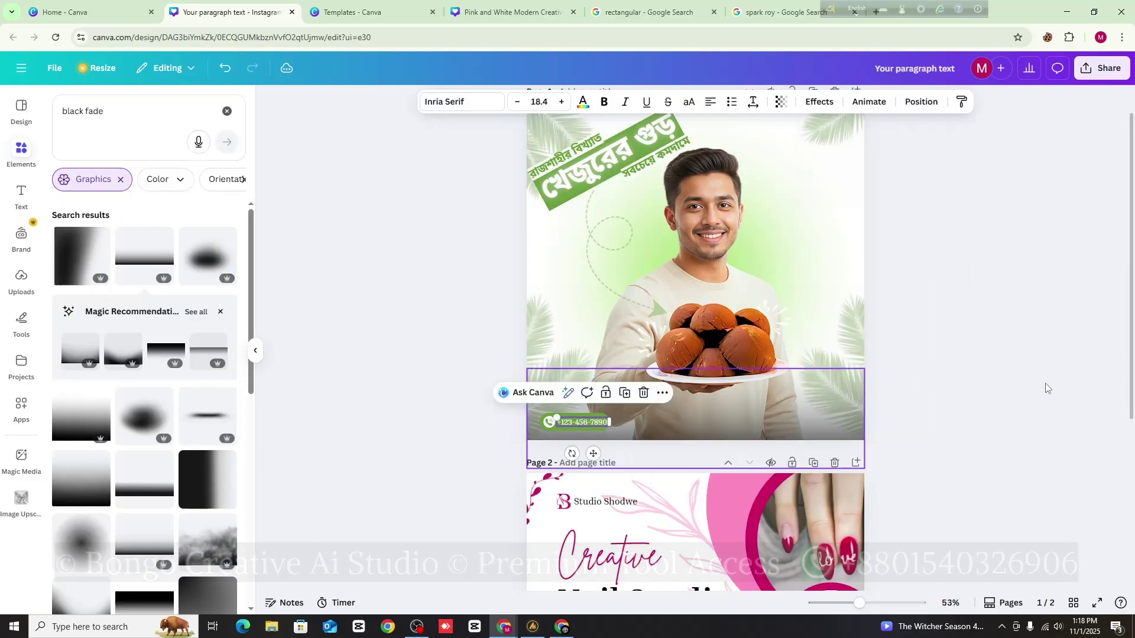
pyautogui.click(997, 431)
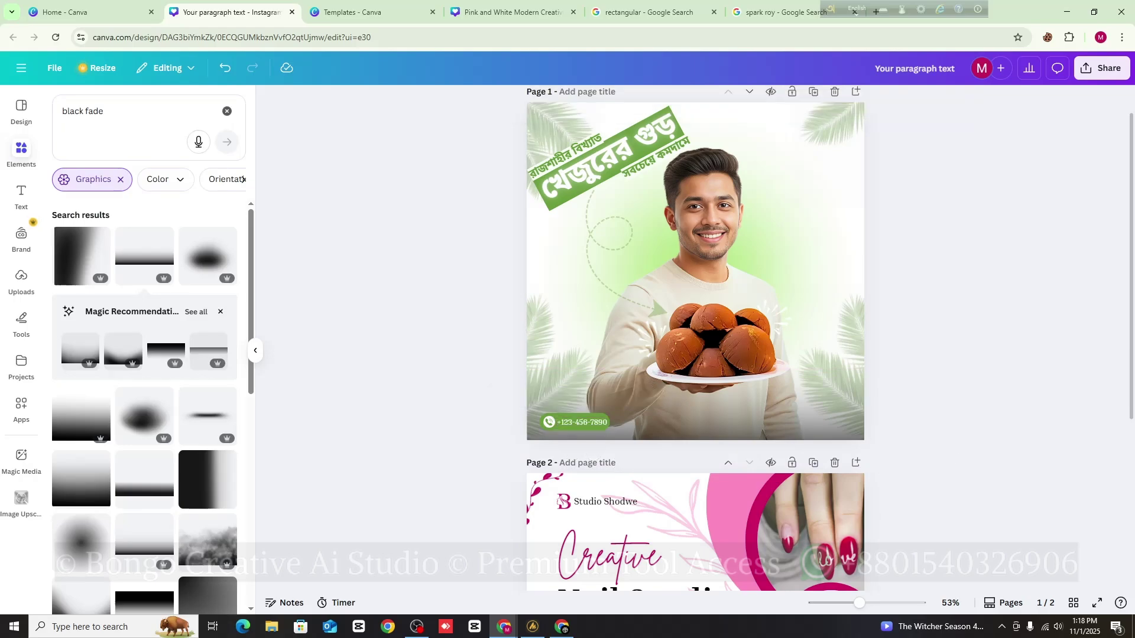
# Compare the jaggery post with the nail studio template on page 2, shifting the template's Creative heading slightly
pyautogui.scroll(1, 880, 381)
pyautogui.scroll(-3, 875, 387)
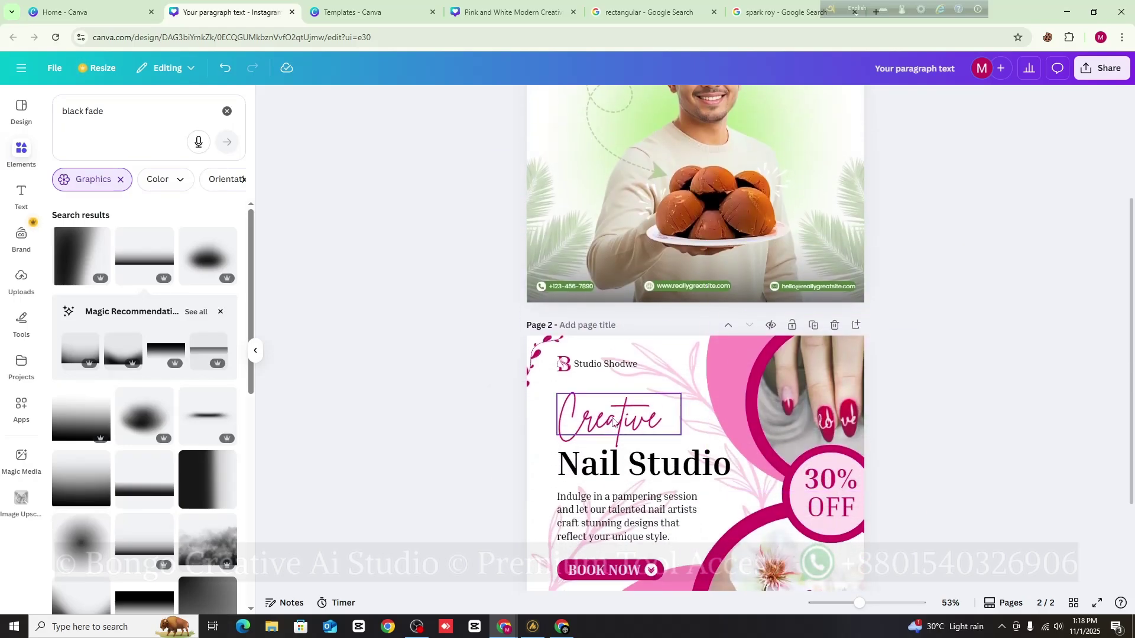
pyautogui.scroll(-2, 596, 381)
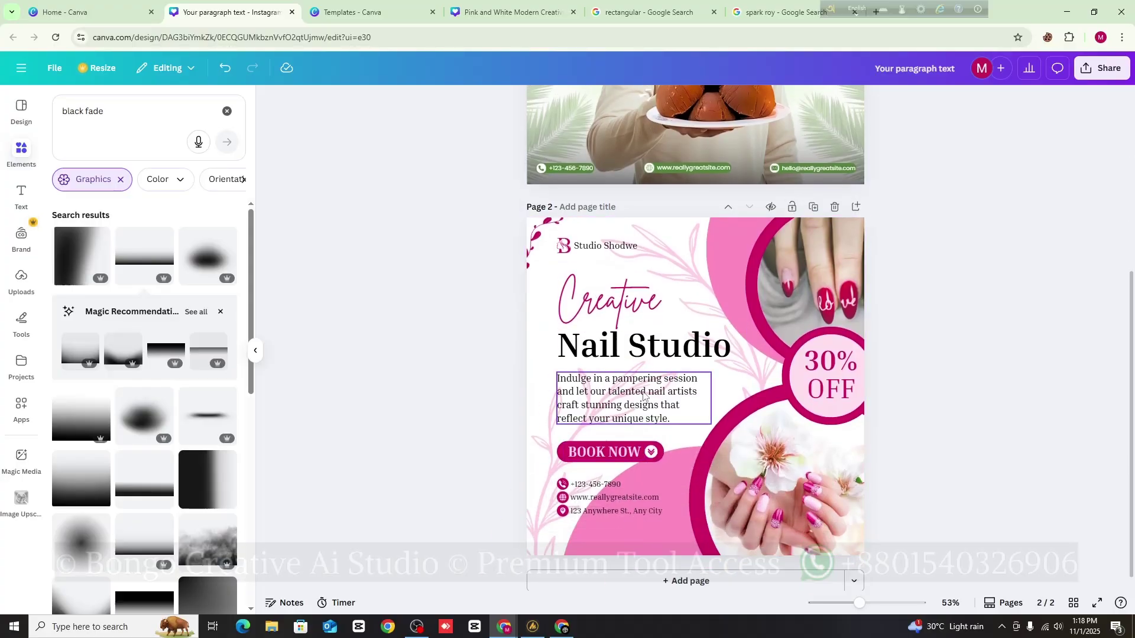
pyautogui.click(634, 298)
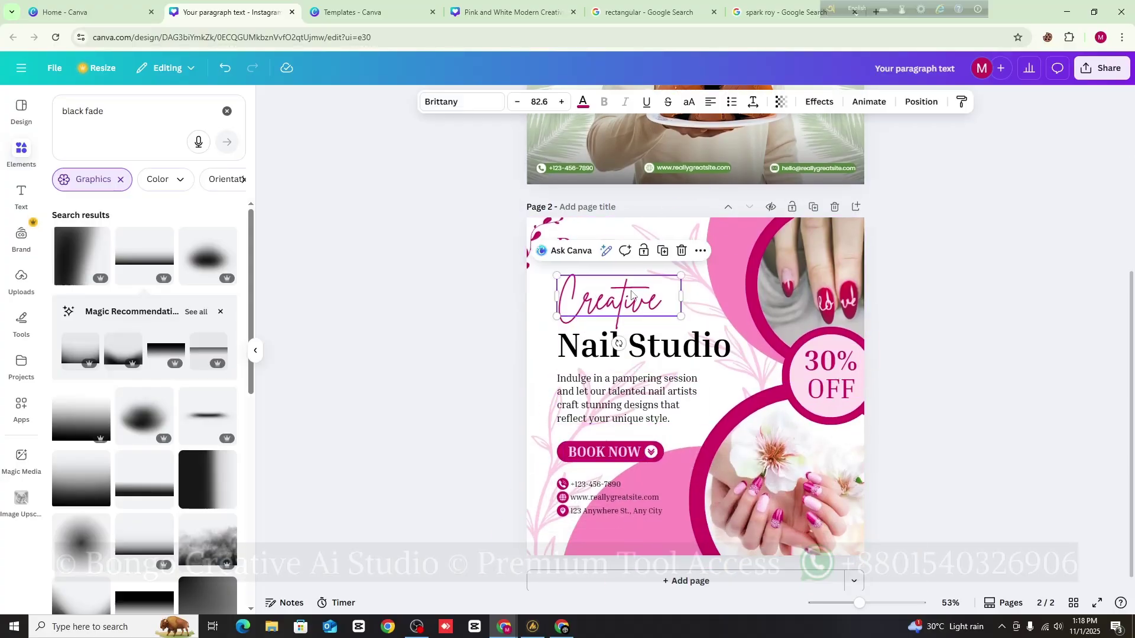
pyautogui.scroll(3, 634, 489)
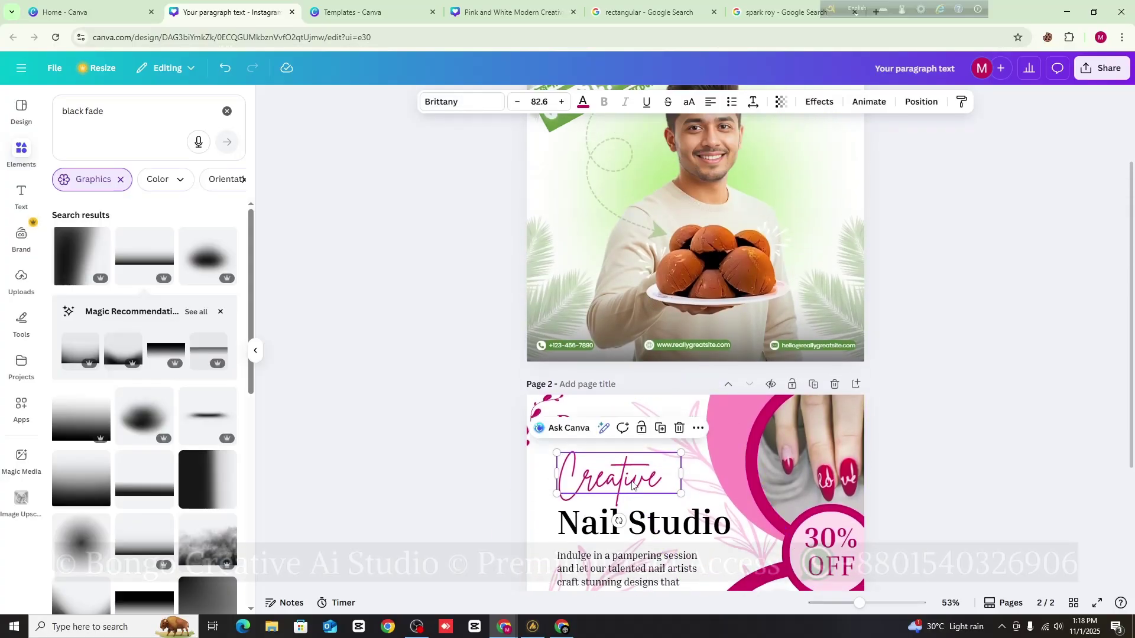
pyautogui.moveTo(634, 489)
pyautogui.mouseDown()
pyautogui.moveTo(795, 190)
pyautogui.moveTo(664, 470)
pyautogui.moveTo(625, 488)
pyautogui.mouseUp()
pyautogui.scroll(-3, 684, 473)
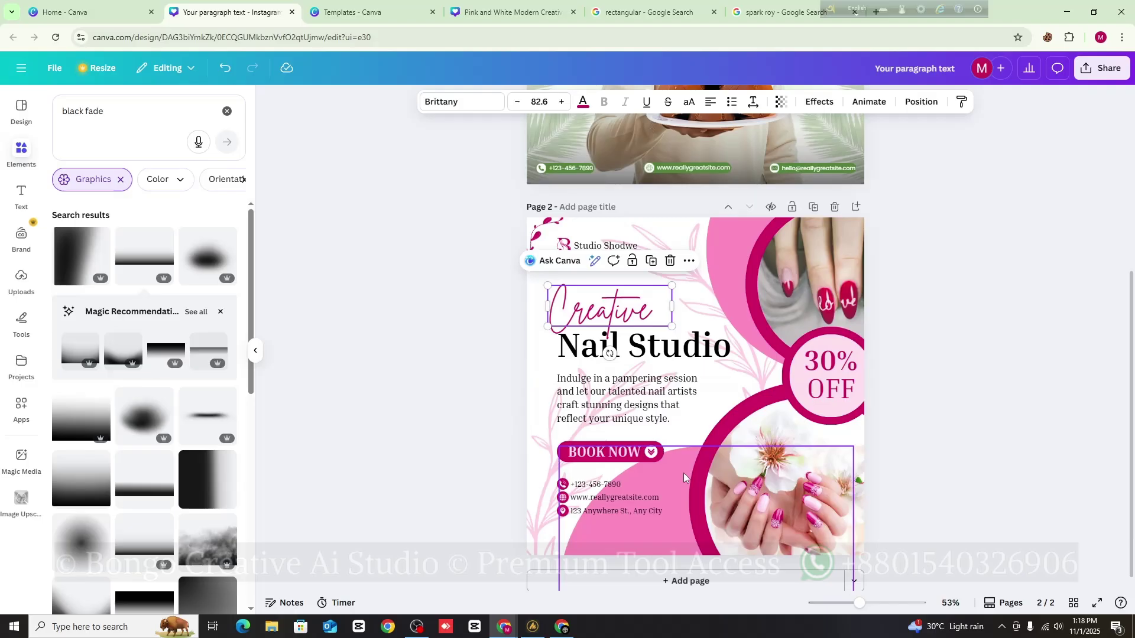
pyautogui.scroll(5, 733, 235)
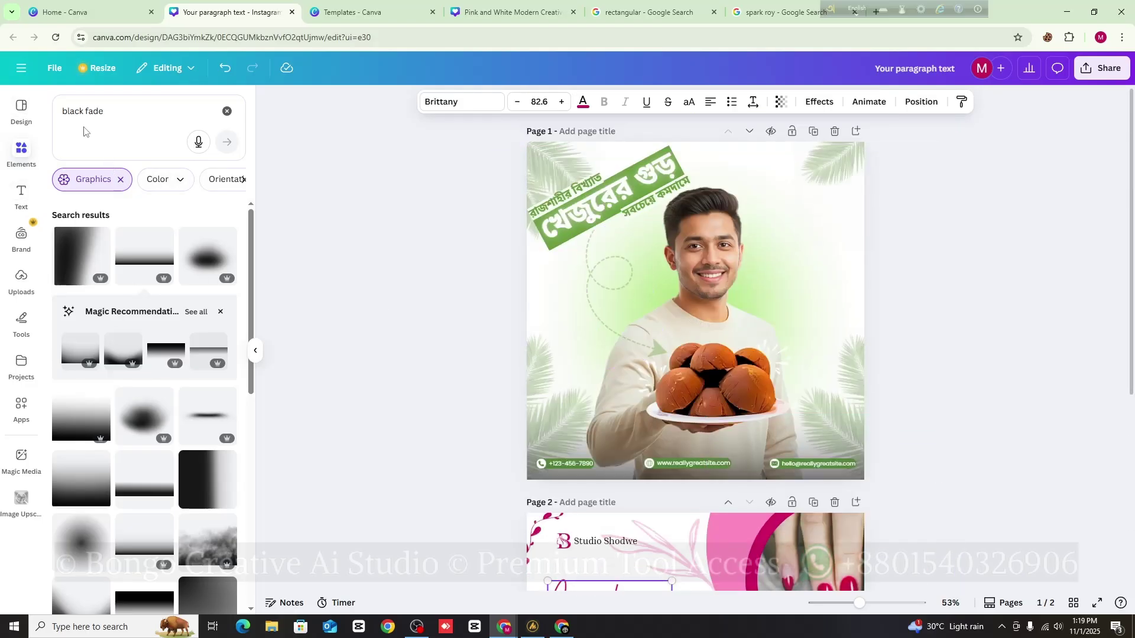
# Search the element library for "bird" and look through the graphics results with their colour and orientation filters
pyautogui.click(94, 111)
pyautogui.tripleClick(96, 109)
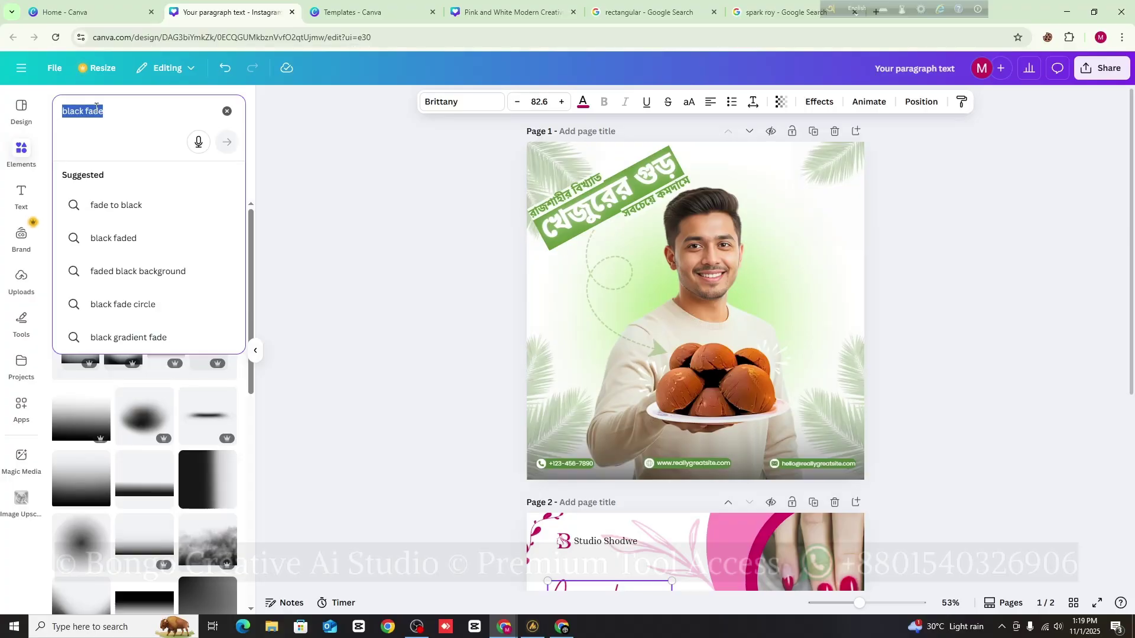
pyautogui.write('bird')
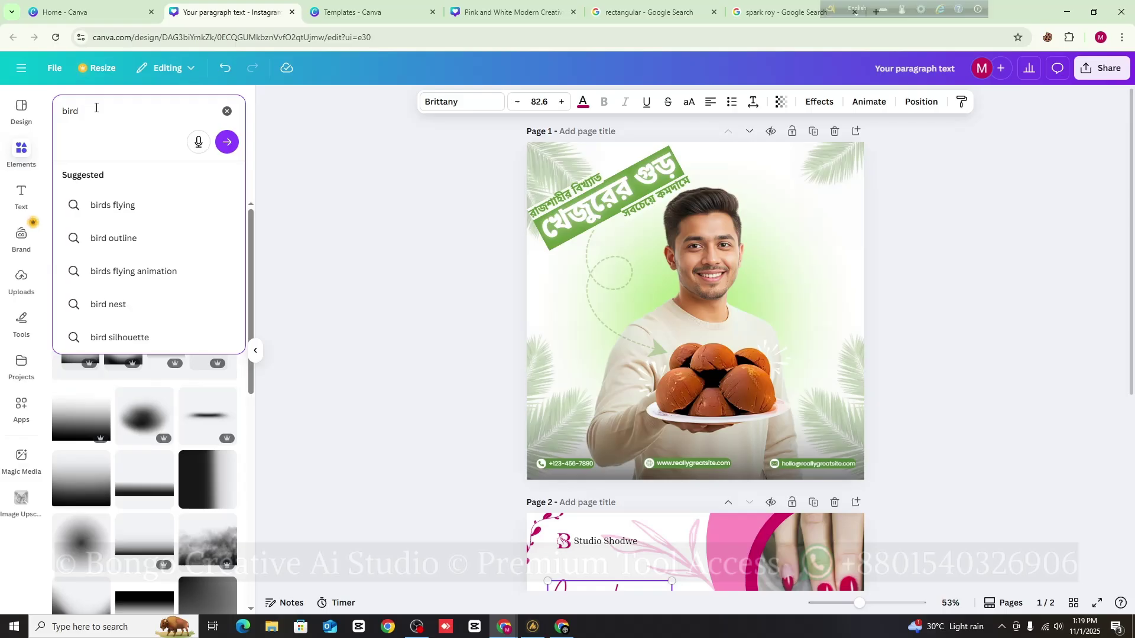
pyautogui.press('Return')
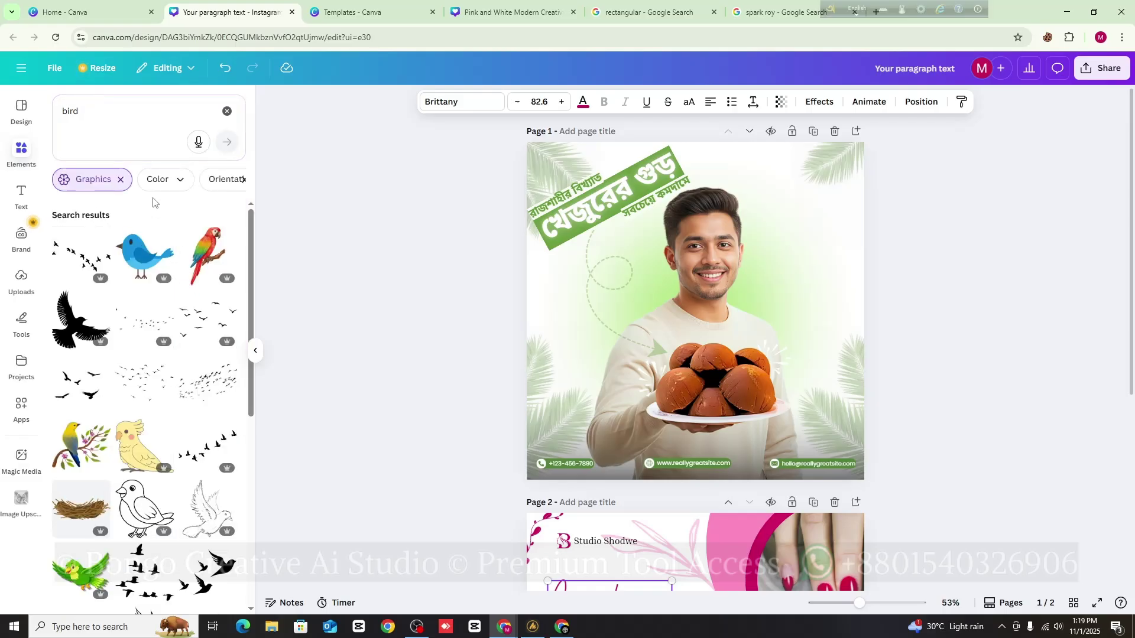
pyautogui.scroll(-5, 183, 289)
pyautogui.scroll(5, 185, 293)
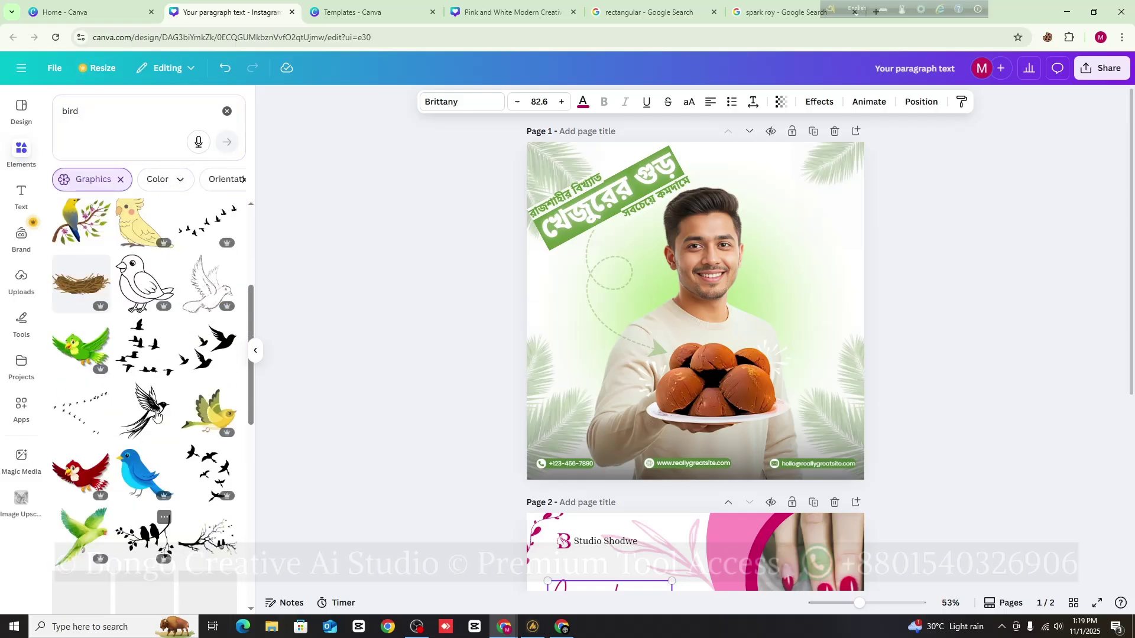
pyautogui.click(157, 180)
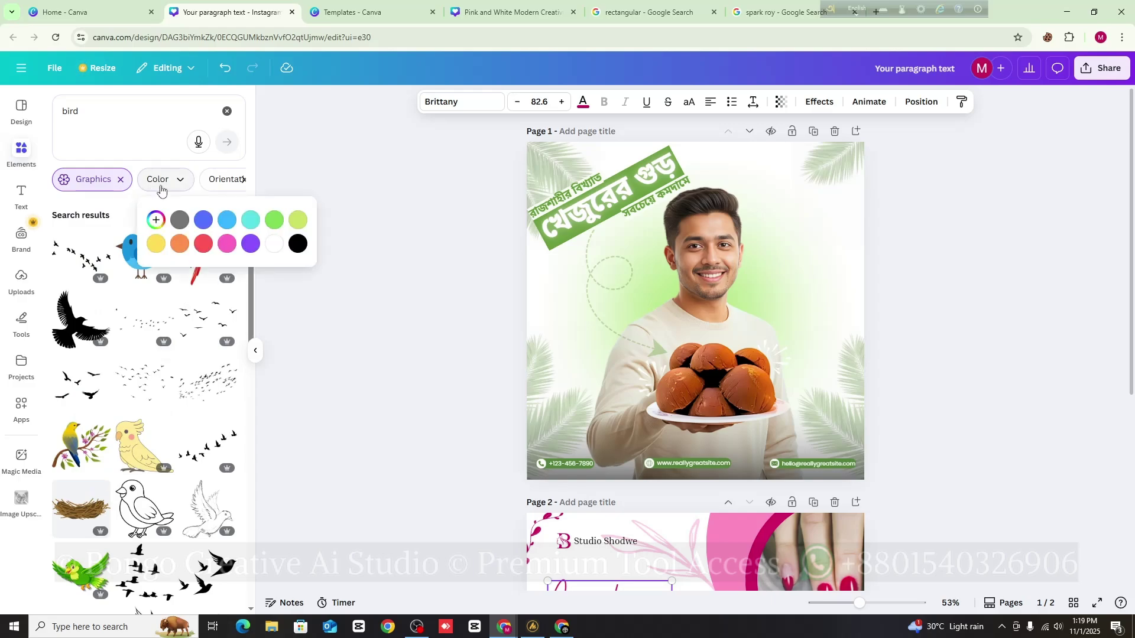
pyautogui.click(239, 180)
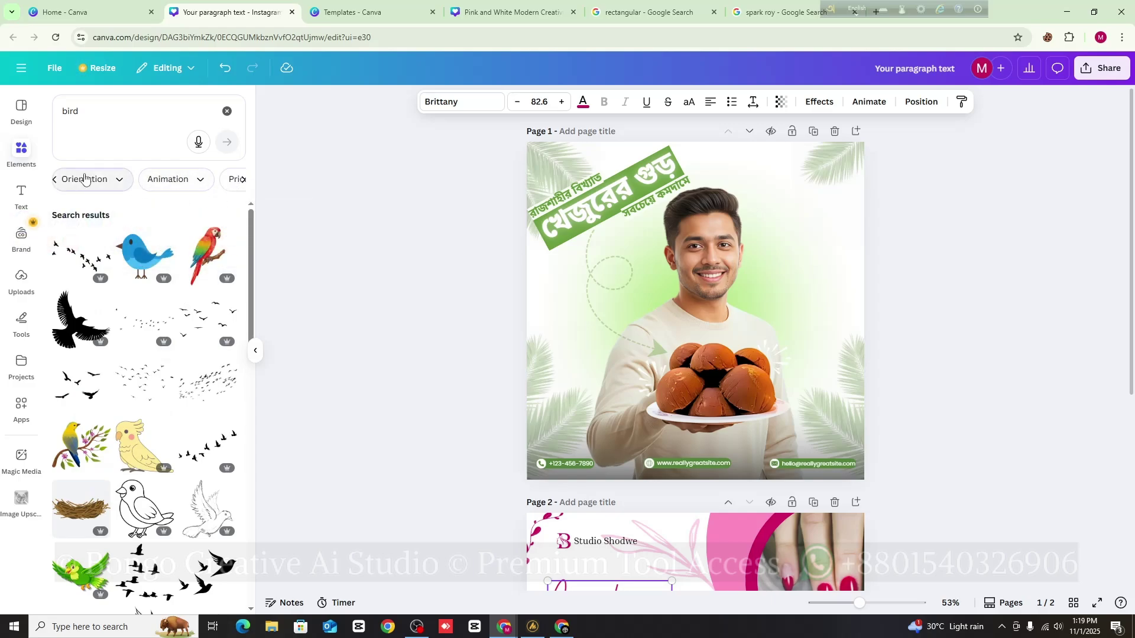
pyautogui.click(52, 180)
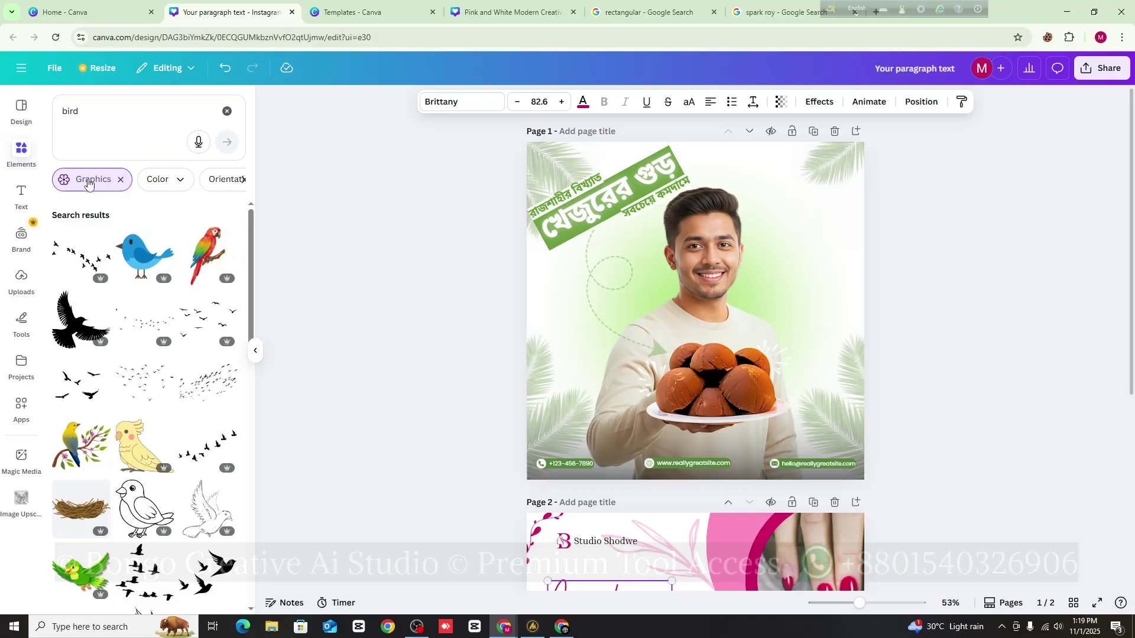
# Replace the graphics filter on the bird search with photos and audio in turn to view each result type
pyautogui.click(119, 183)
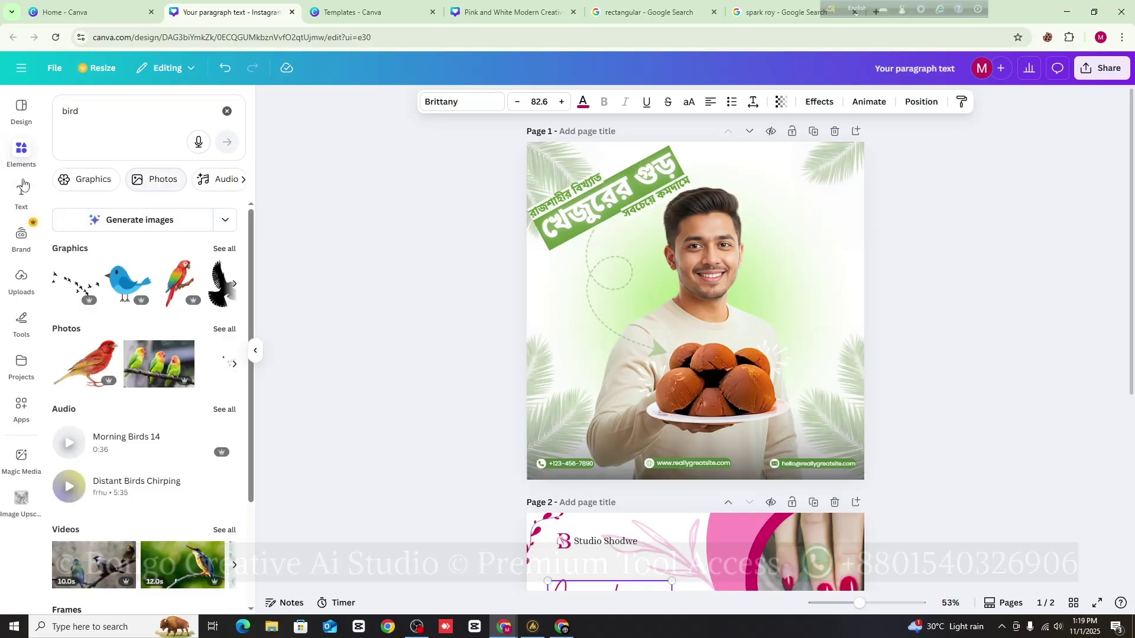
pyautogui.click(149, 178)
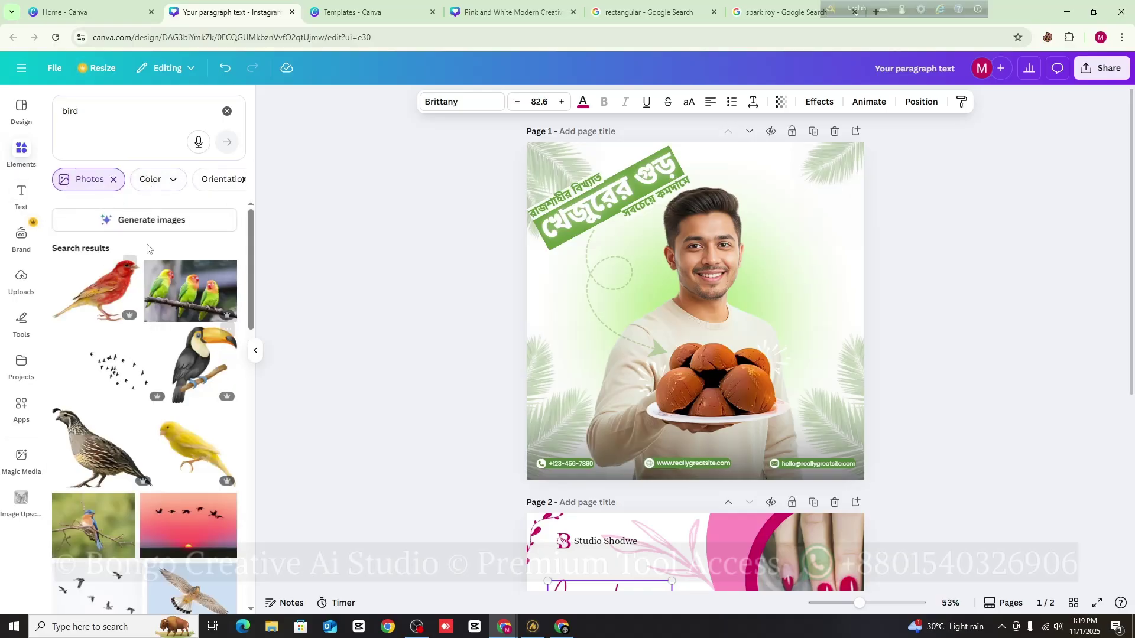
pyautogui.click(114, 184)
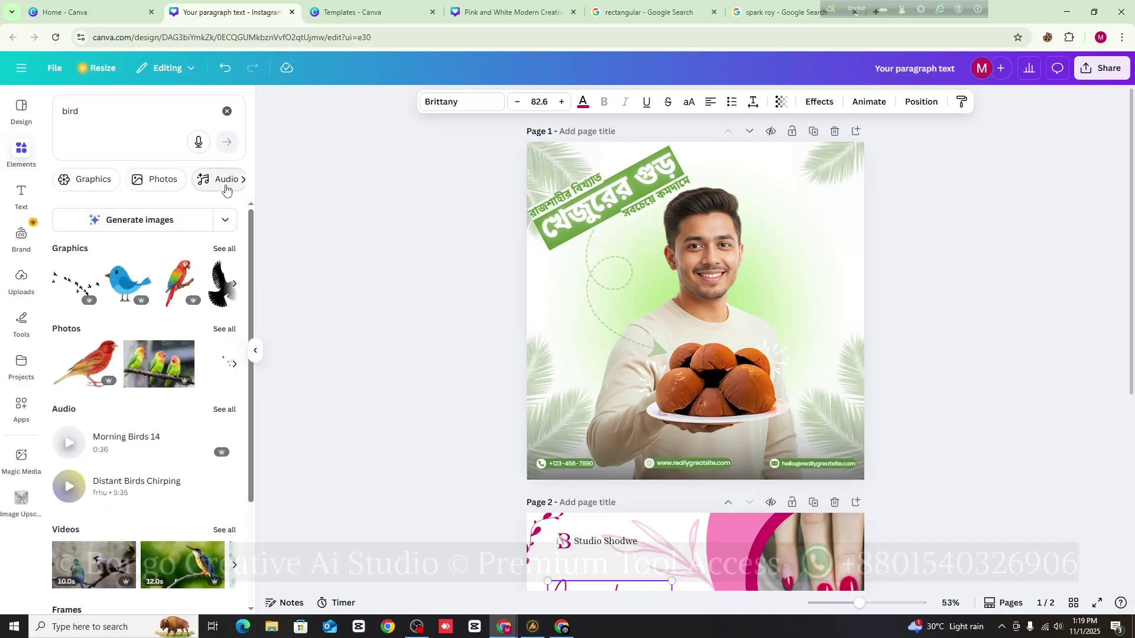
pyautogui.click(223, 184)
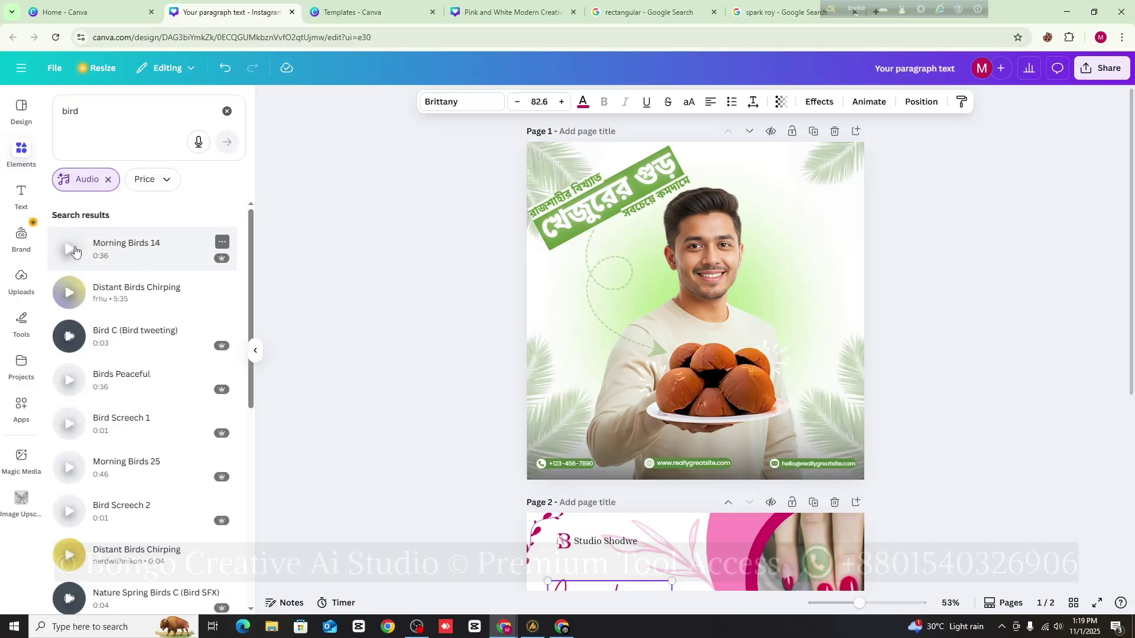
pyautogui.click(108, 179)
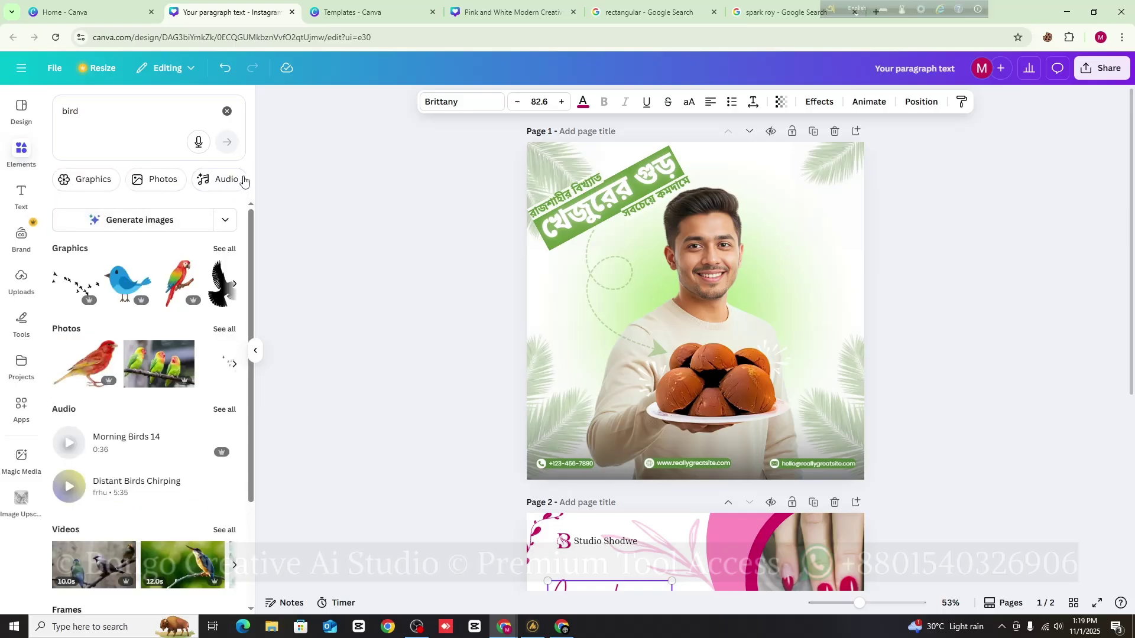
# Look through the remaining bird result categories such as code, videos, frames and 3D, and clear the search
pyautogui.click(244, 181)
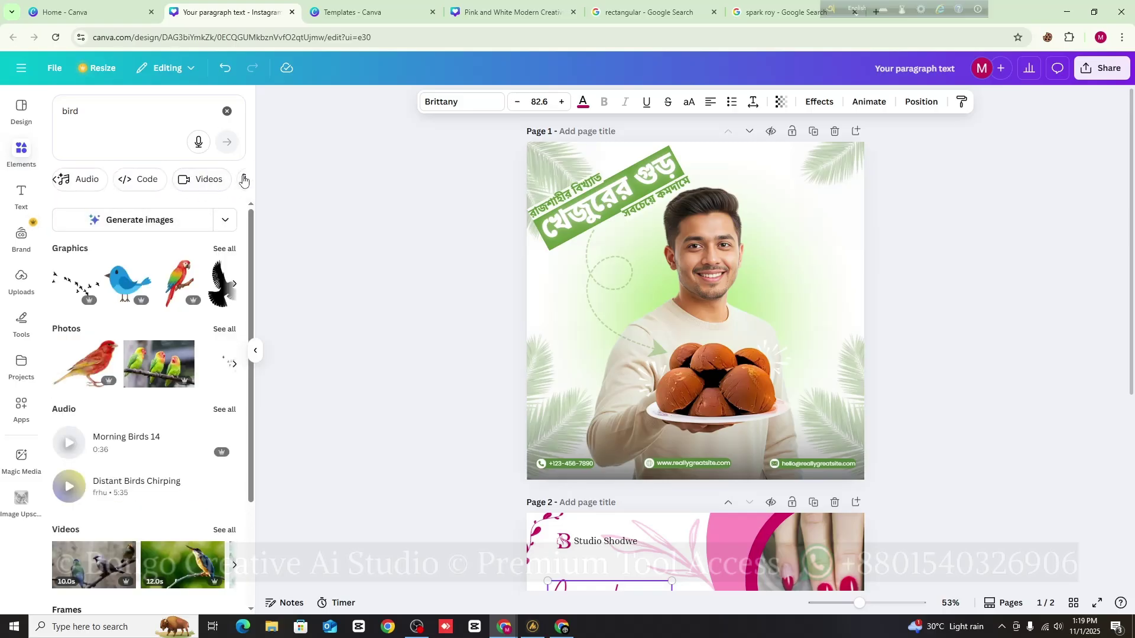
pyautogui.click(244, 182)
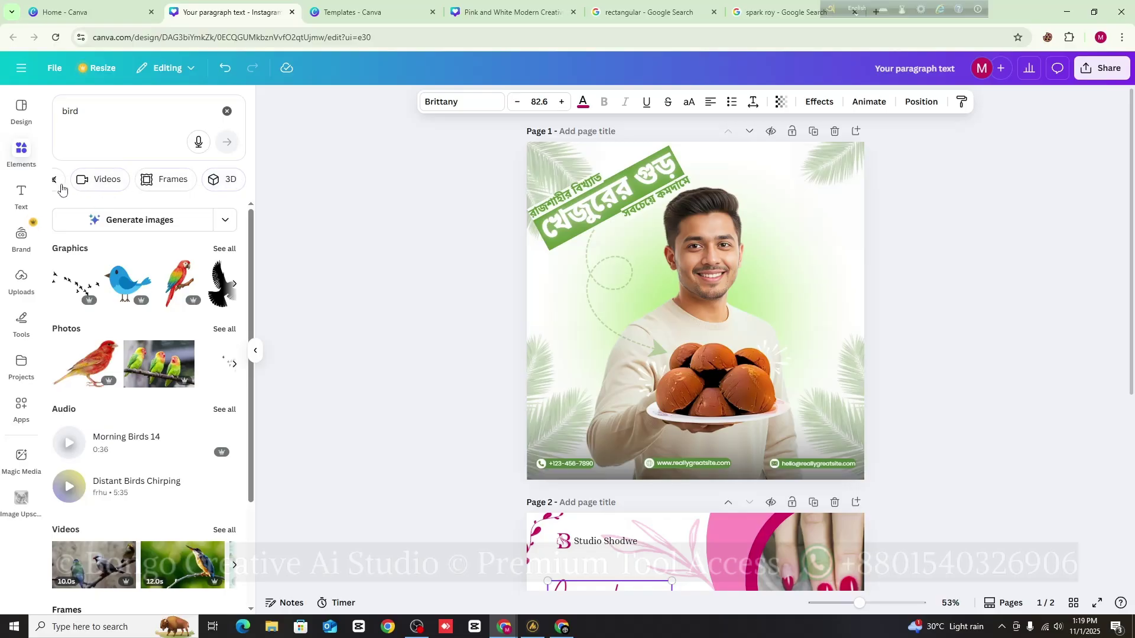
pyautogui.scroll(-3, 181, 349)
pyautogui.scroll(3, 132, 400)
pyautogui.click(227, 111)
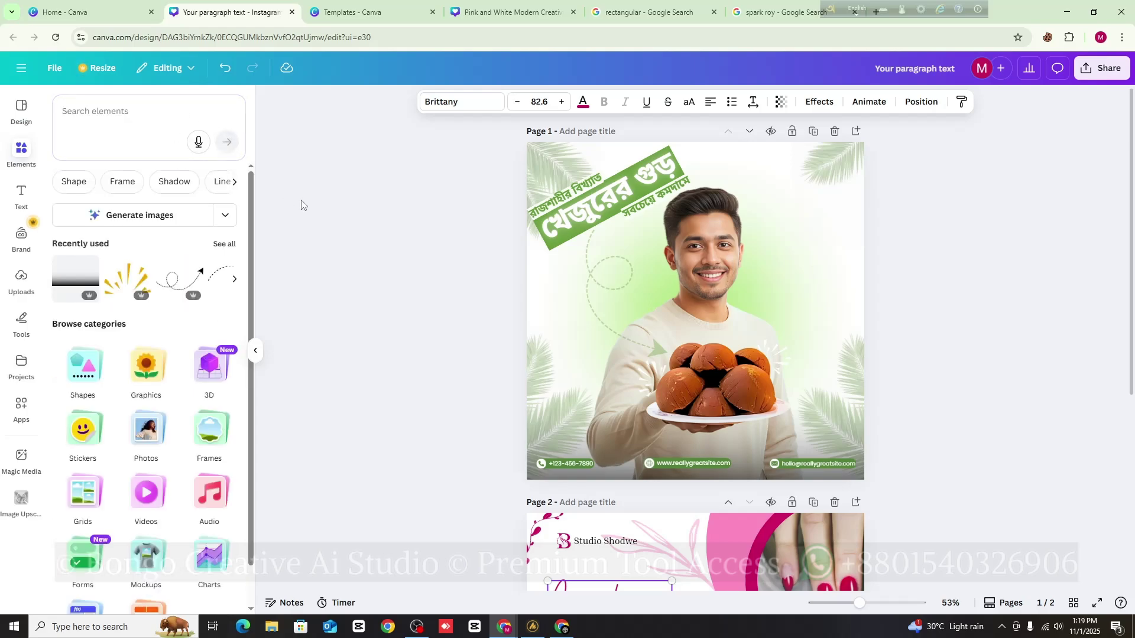
# Delete the nail studio page and download the jaggery post as a PNG at 1,080 × 1,080 px
pyautogui.scroll(-5, 819, 406)
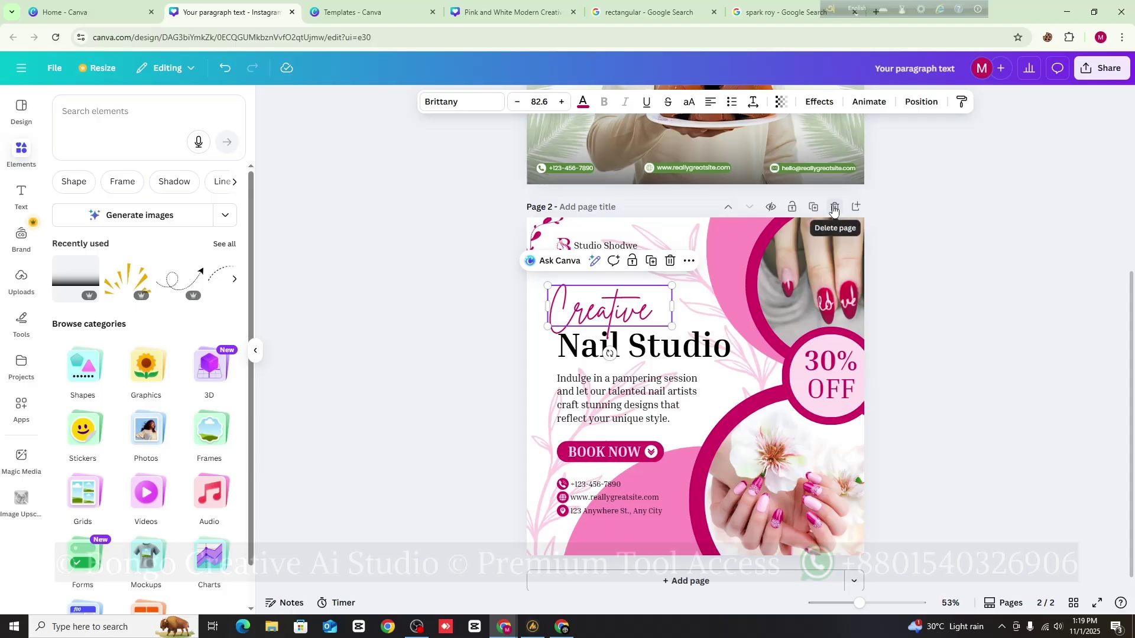
pyautogui.click(833, 208)
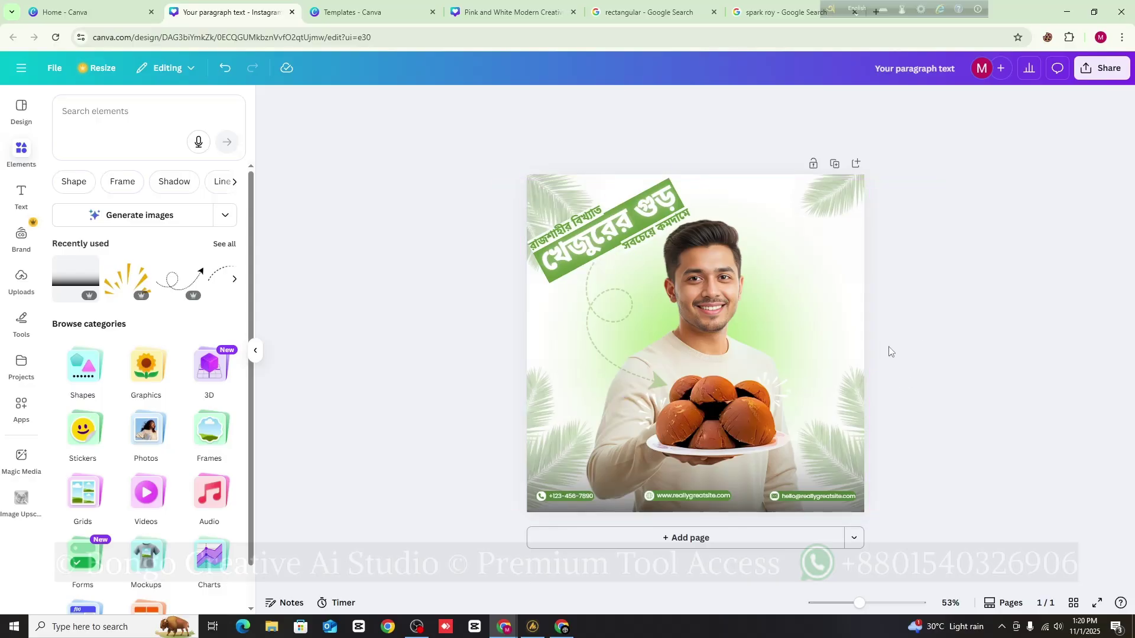
pyautogui.click(1100, 73)
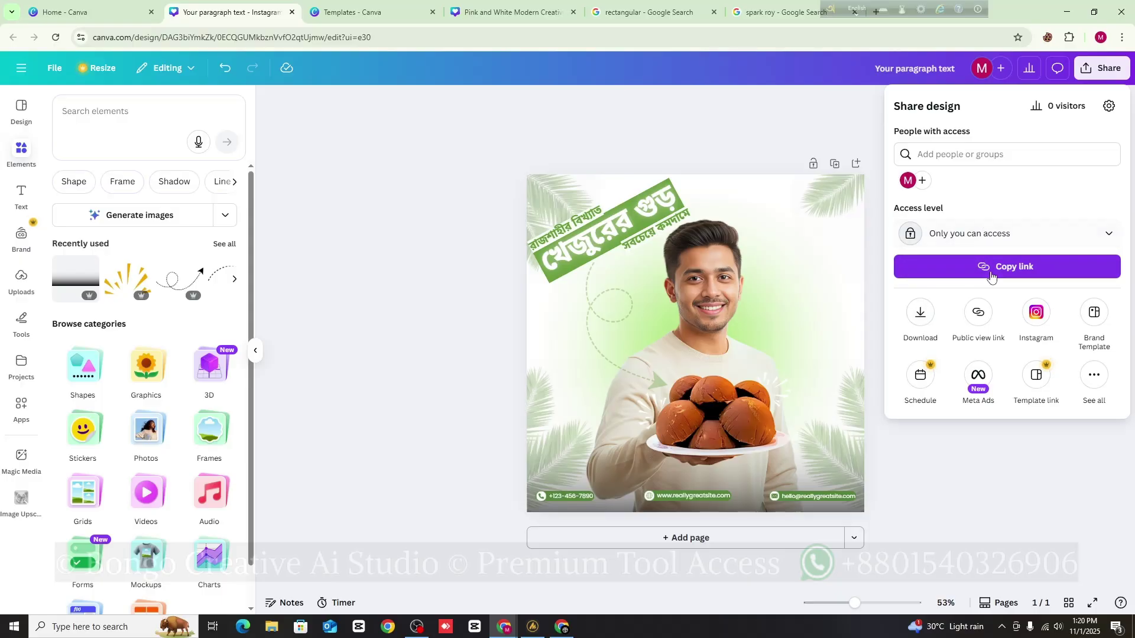
pyautogui.click(920, 312)
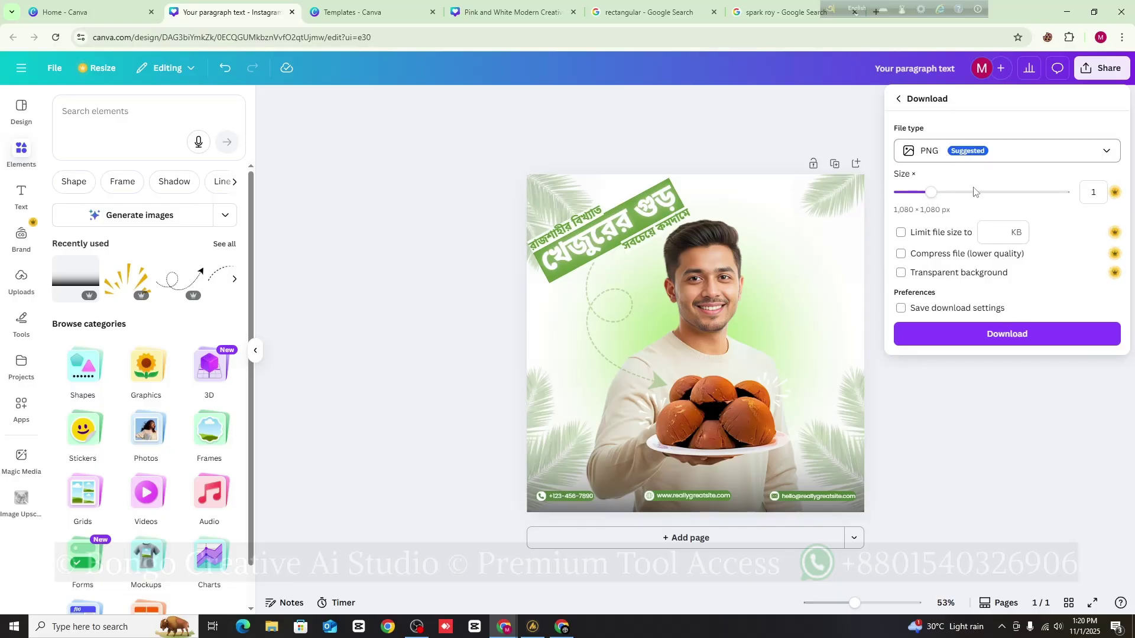
pyautogui.click(983, 342)
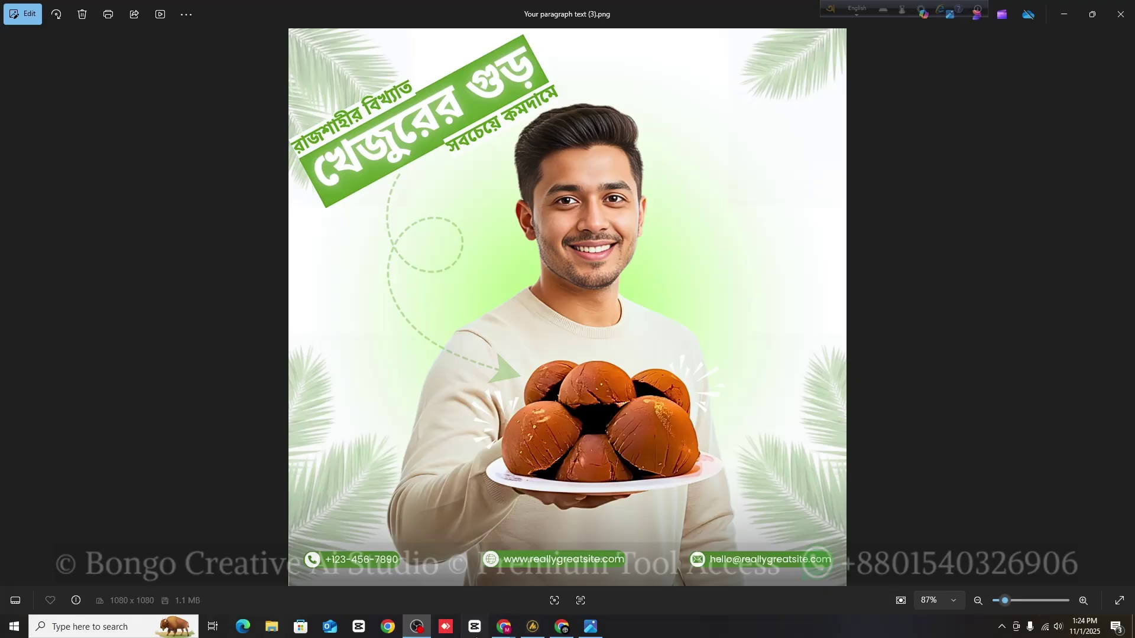
# Examine the jaggery post image in full-screen view and return to the Canva design
pyautogui.click(476, 635)
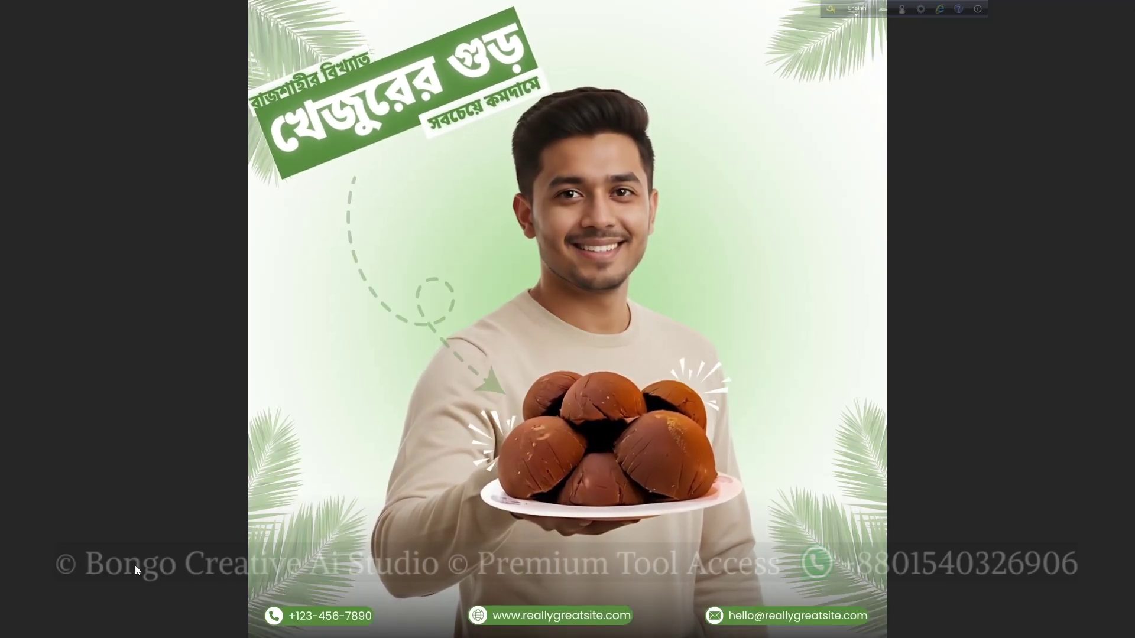
pyautogui.click(409, 585)
pyautogui.moveTo(751, 549)
pyautogui.press('Escape')
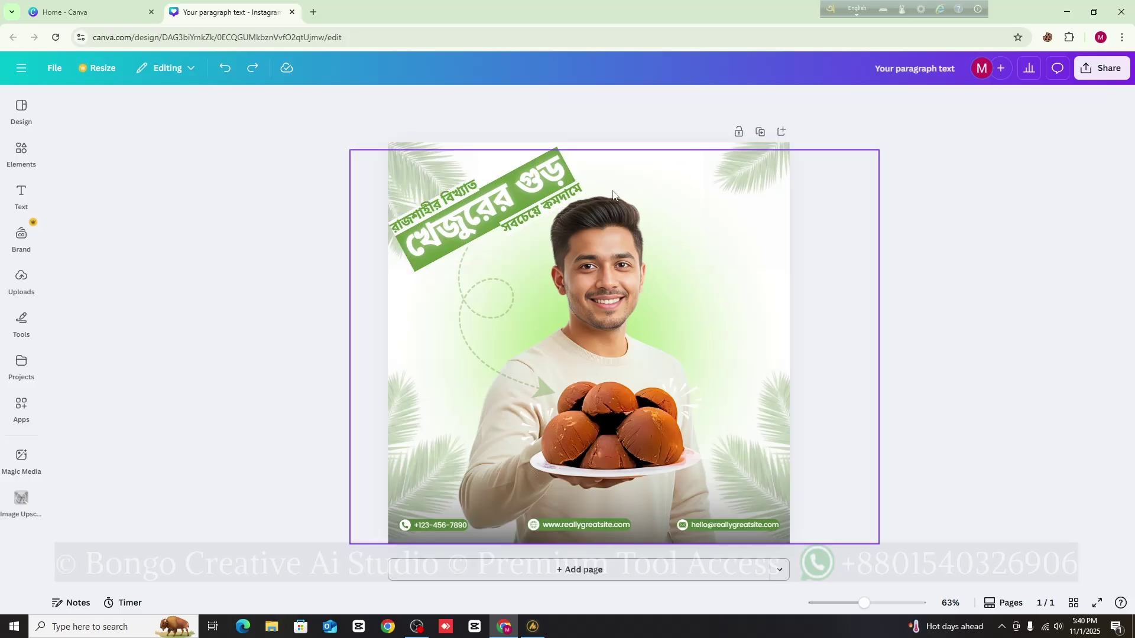
# Duplicate the jaggery post page and look over both copies
pyautogui.click(762, 140)
pyautogui.scroll(5, 553, 261)
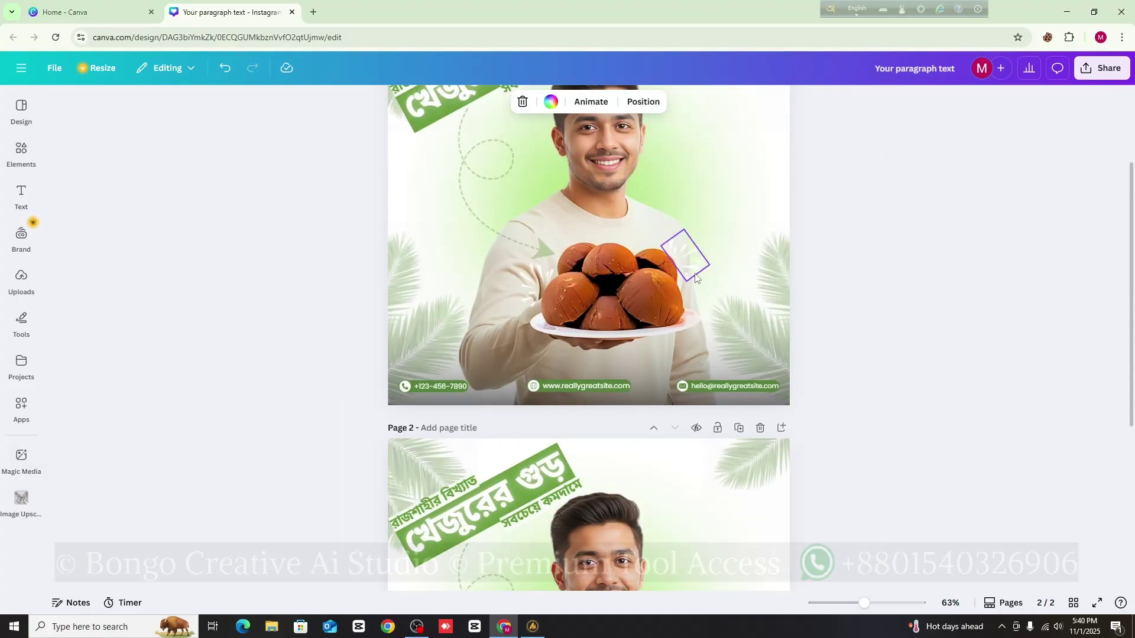
pyautogui.scroll(-5, 553, 261)
pyautogui.scroll(5, 622, 445)
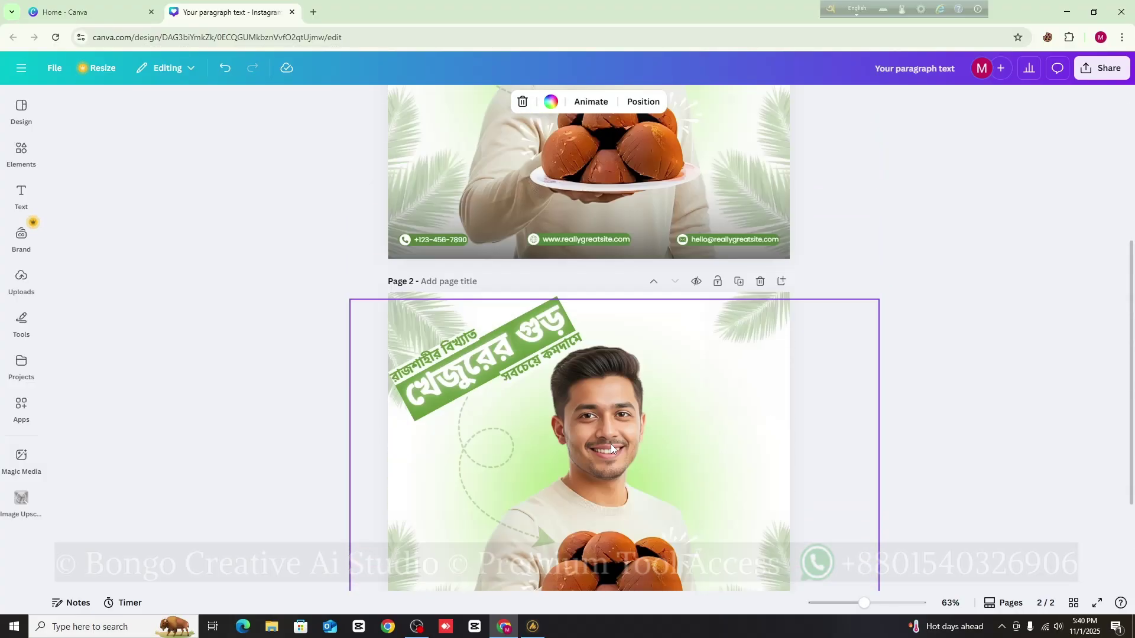
pyautogui.scroll(1, 603, 352)
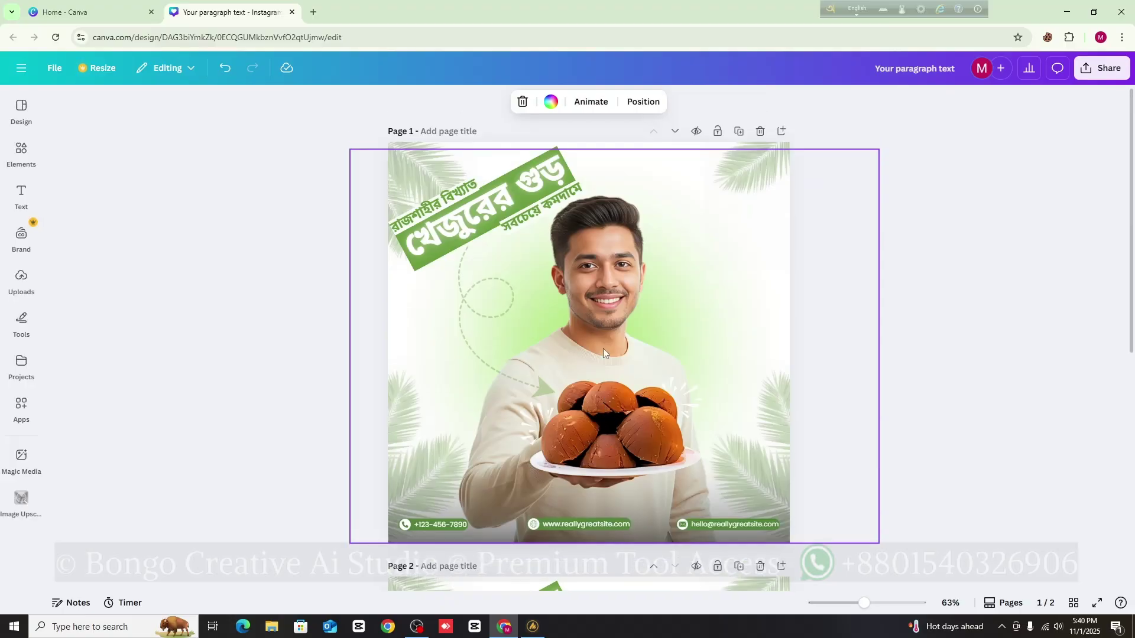
# Delete the man's photo, headline, dashed arrow, spark accents, black fade and contact details from page 1
pyautogui.click(613, 319)
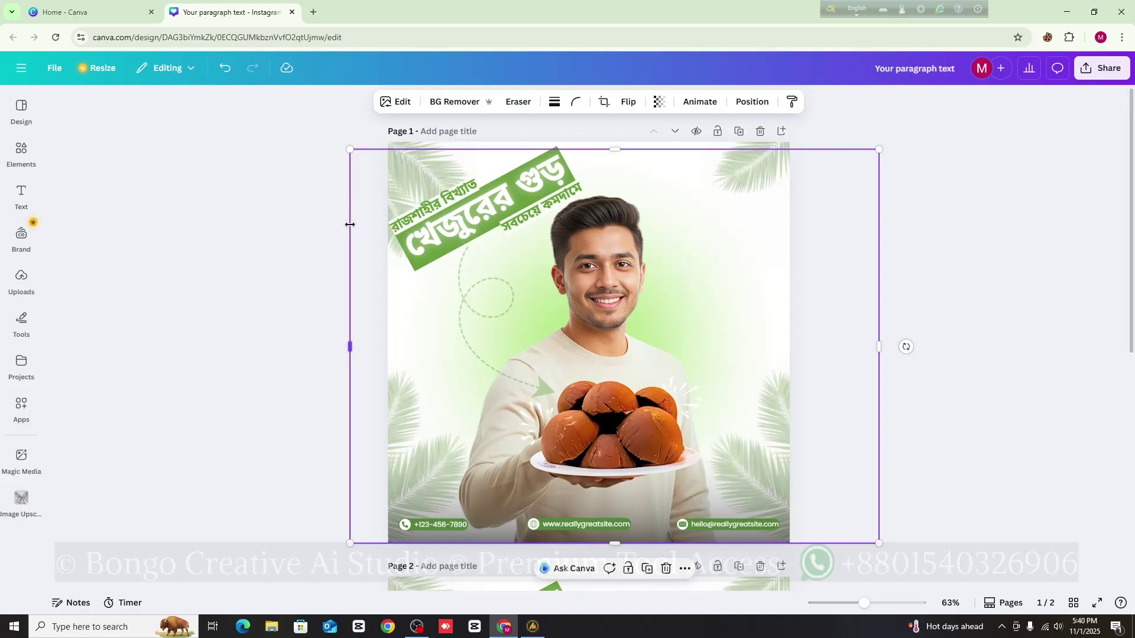
pyautogui.click(333, 219)
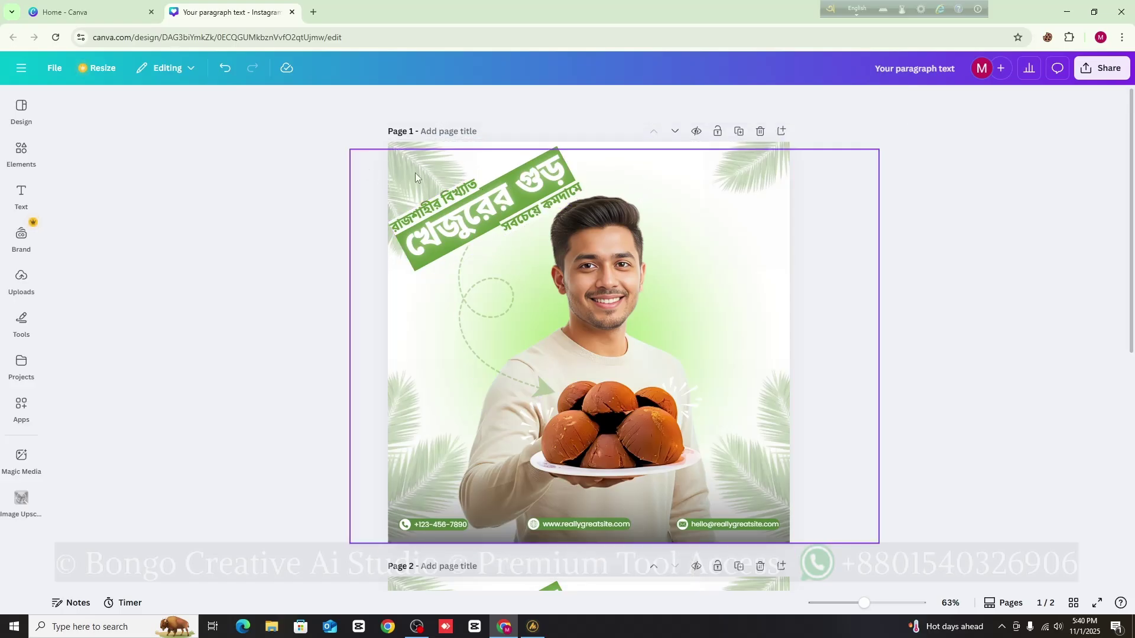
pyautogui.moveTo(379, 158); pyautogui.dragTo(885, 543)
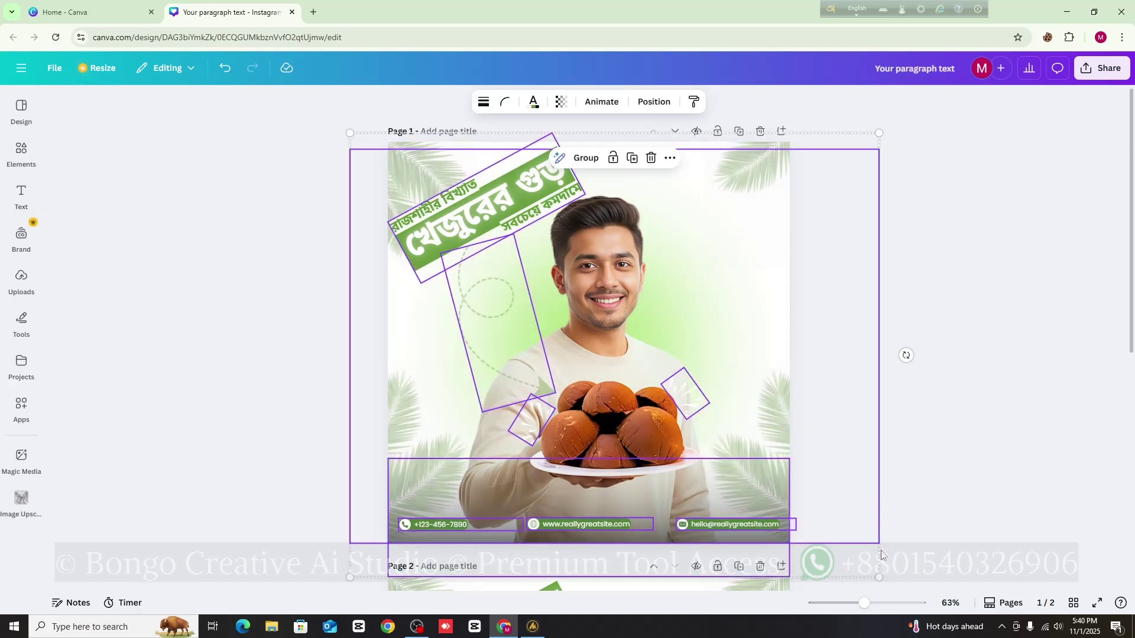
pyautogui.press('Delete')
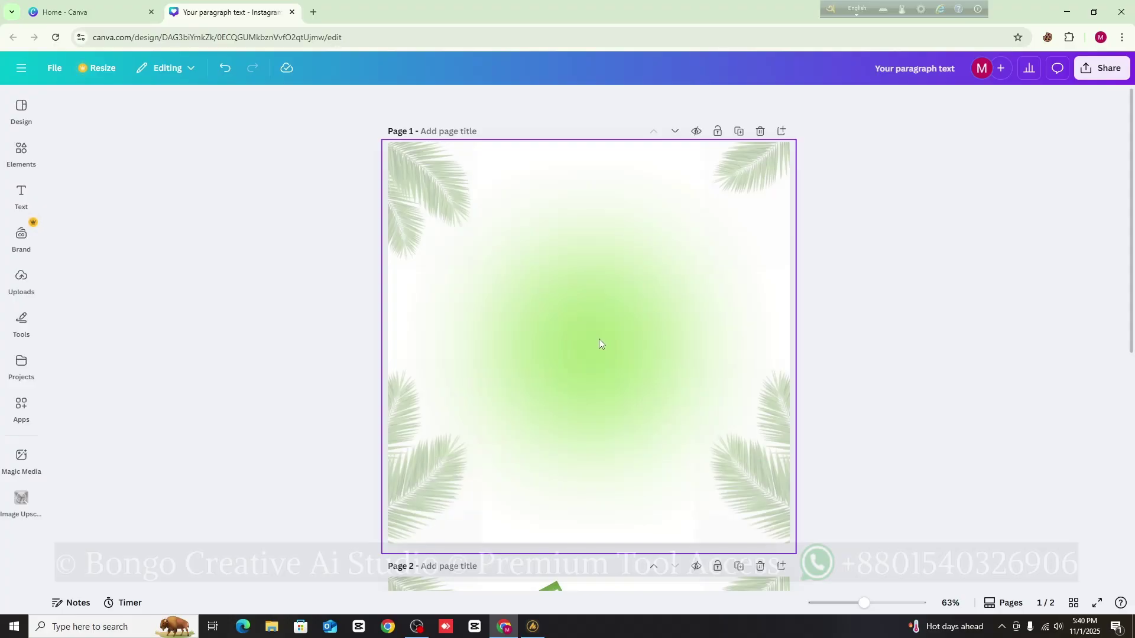
# Shift the green glow slightly on page 1 and duplicate the page
pyautogui.click(599, 344)
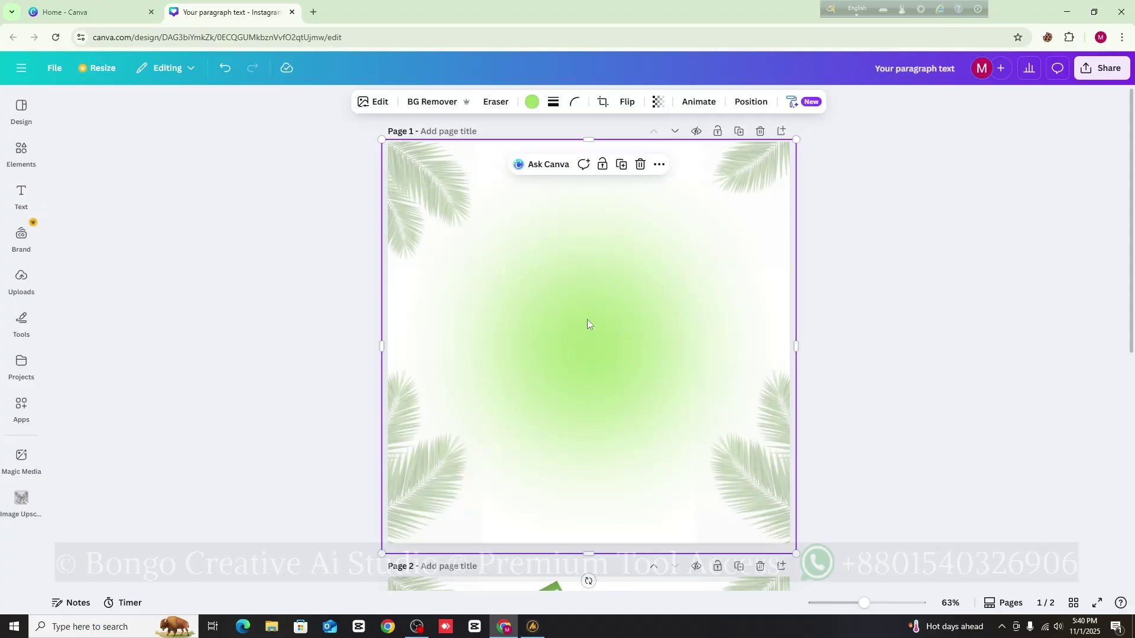
pyautogui.moveTo(587, 320)
pyautogui.mouseDown()
pyautogui.moveTo(603, 319)
pyautogui.moveTo(591, 319)
pyautogui.mouseUp()
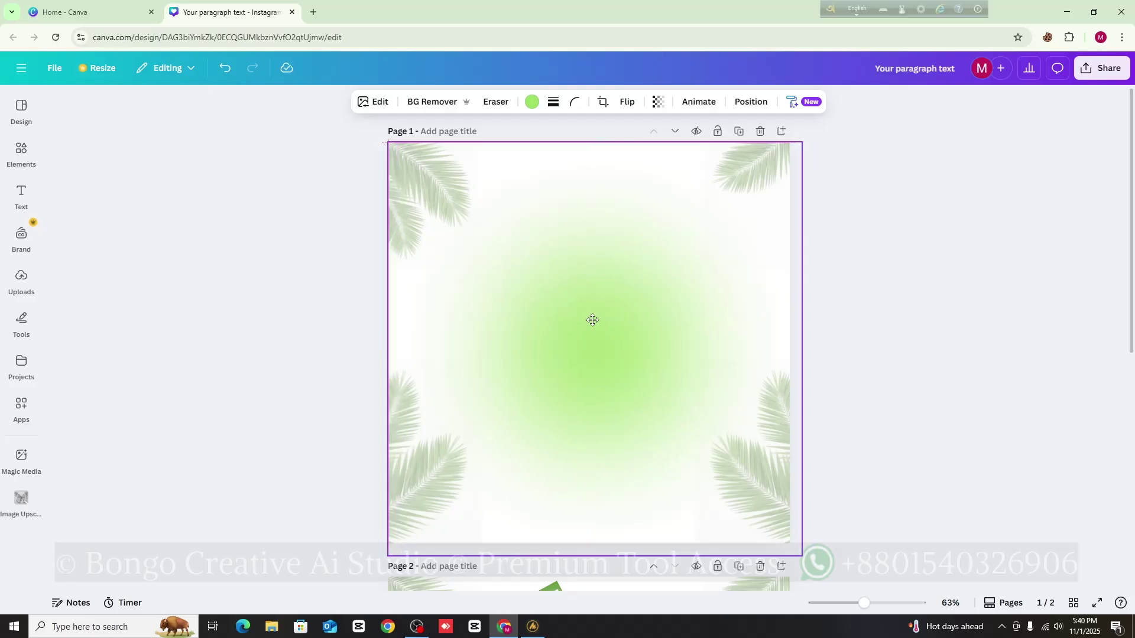
pyautogui.click(739, 132)
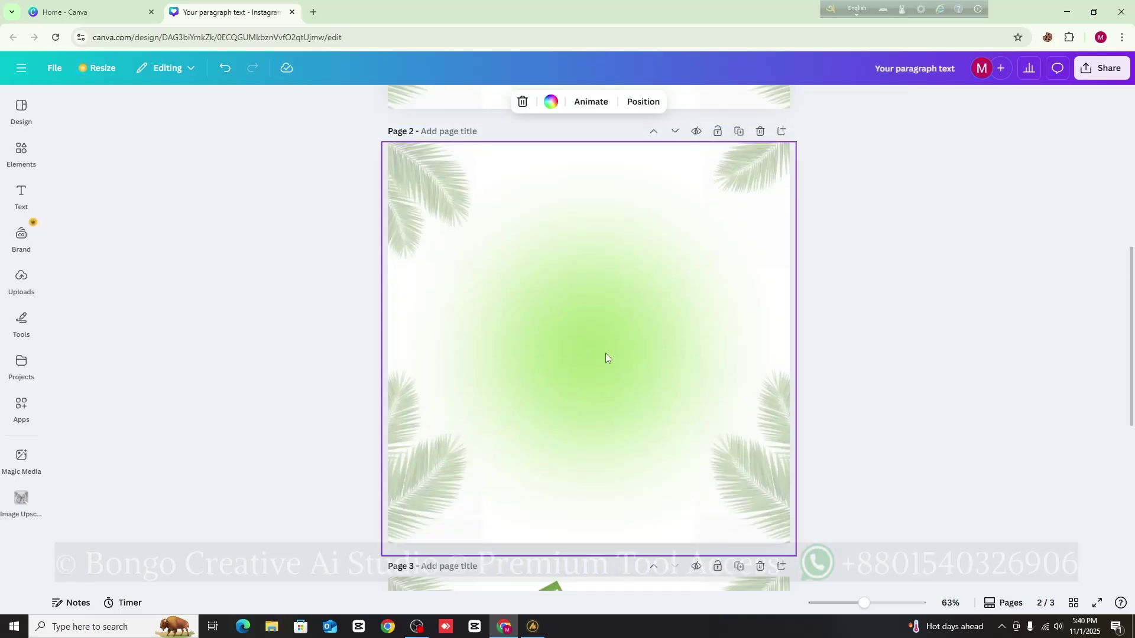
# Delete the green glow from page 1, keeping its palm-leaf corners, and compare it with page 2
pyautogui.scroll(5, 606, 353)
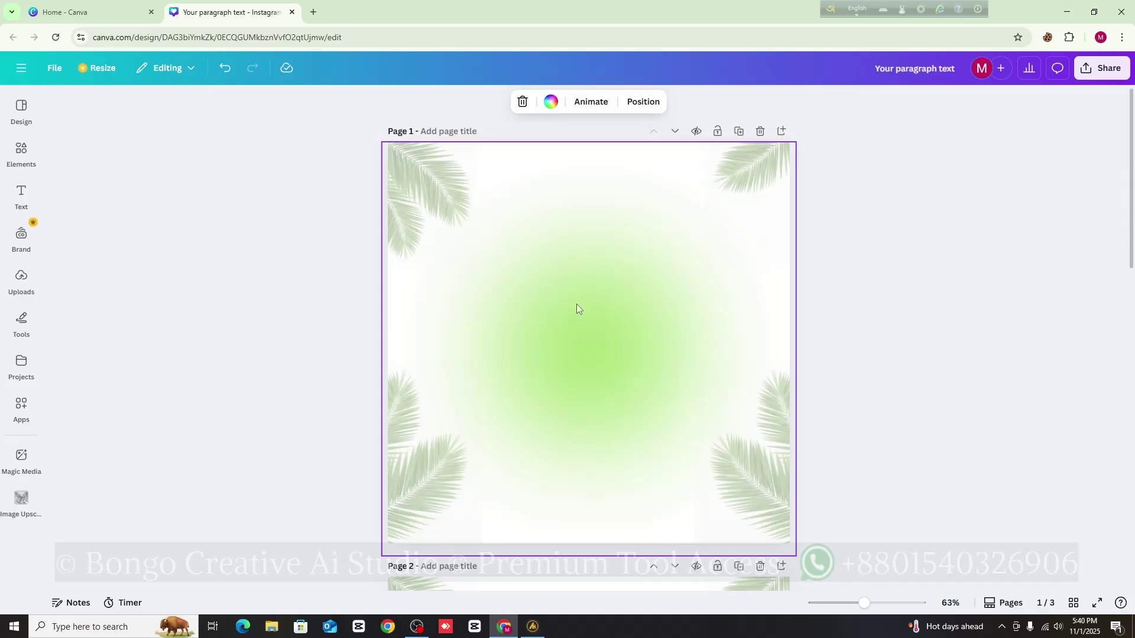
pyautogui.click(576, 306)
pyautogui.press('Delete')
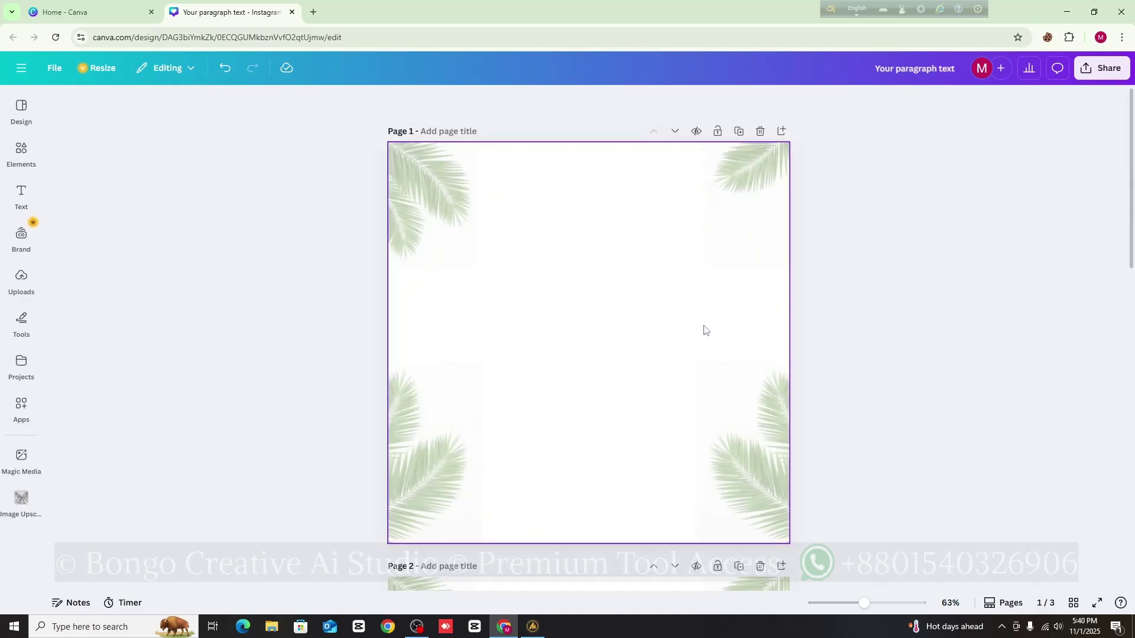
pyautogui.scroll(-8, 704, 330)
pyautogui.scroll(3, 603, 384)
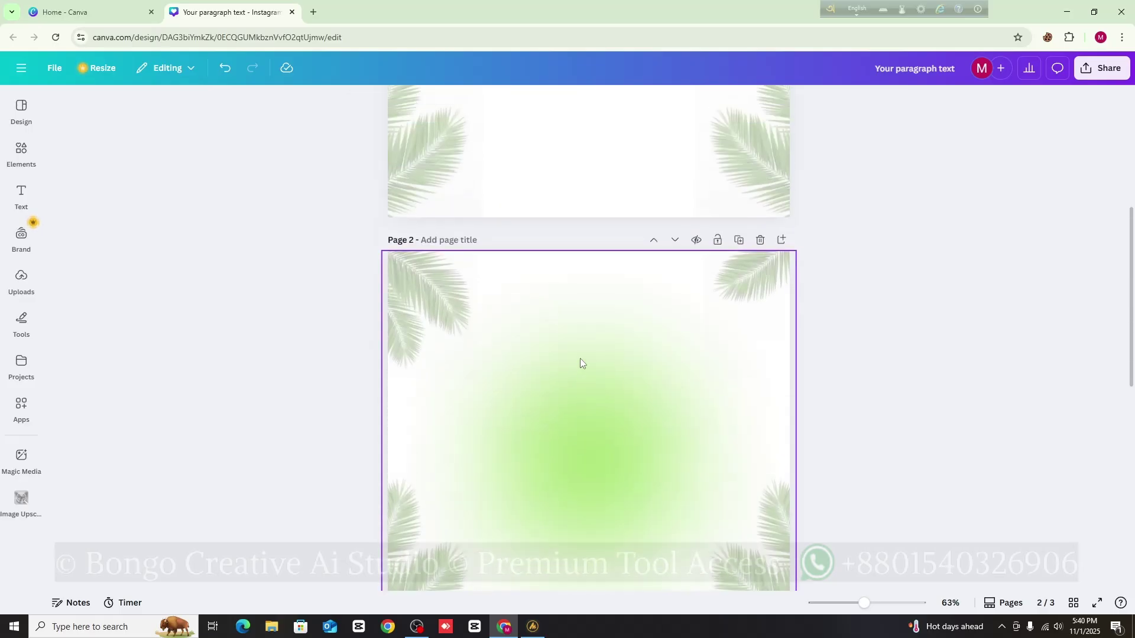
pyautogui.scroll(5, 580, 358)
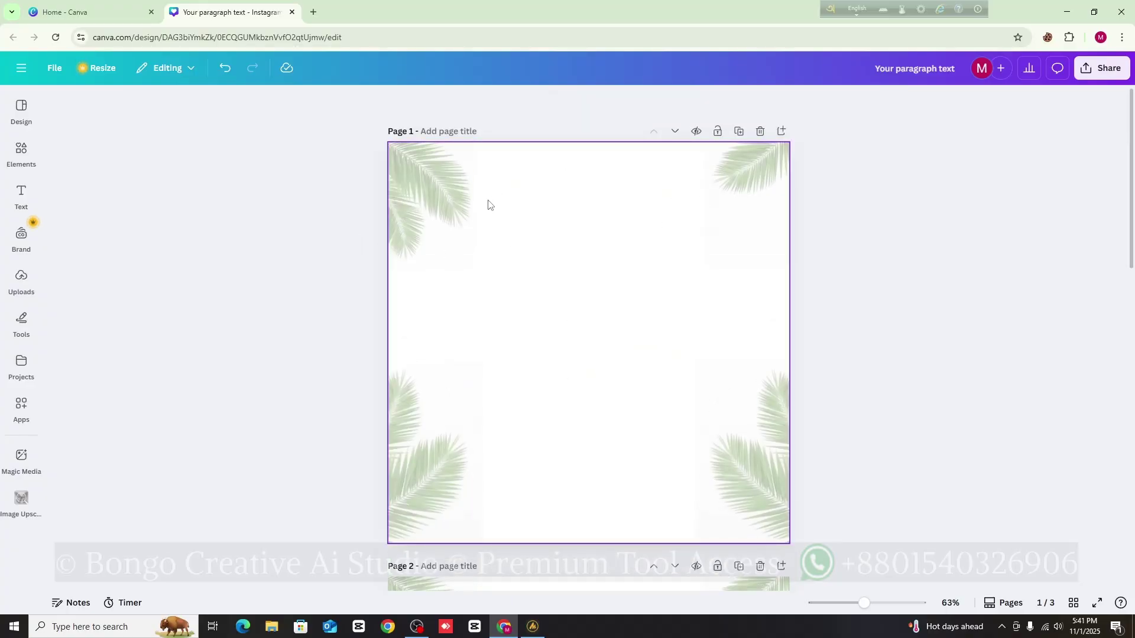
pyautogui.scroll(-6, 636, 288)
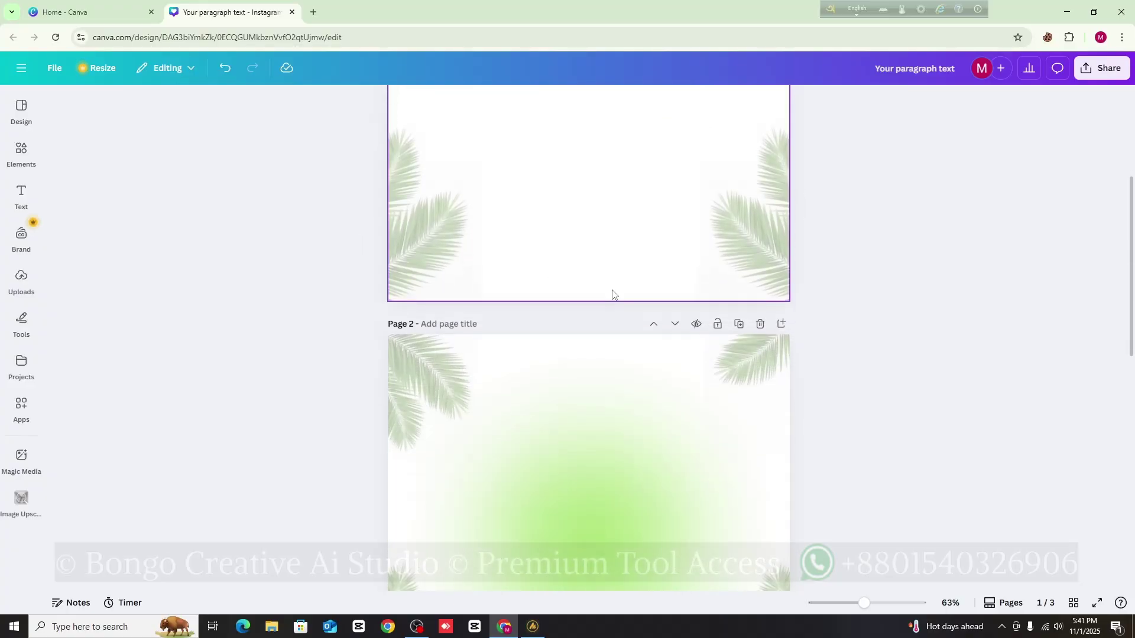
pyautogui.click(400, 256)
pyautogui.press('Delete')
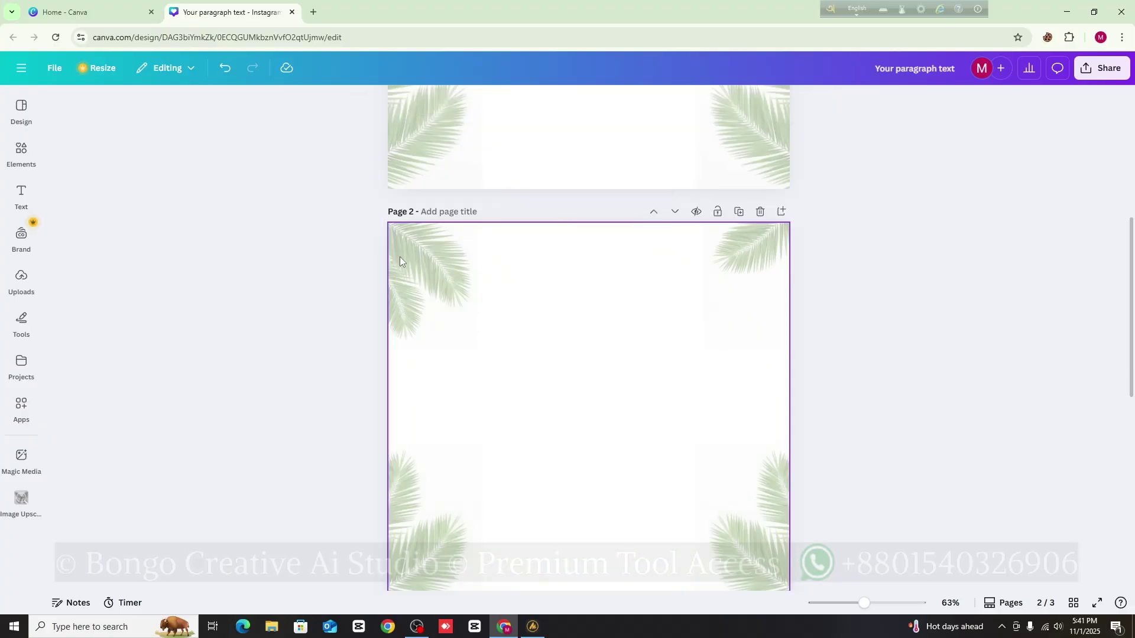
pyautogui.hotkey('ctrl', 'z')
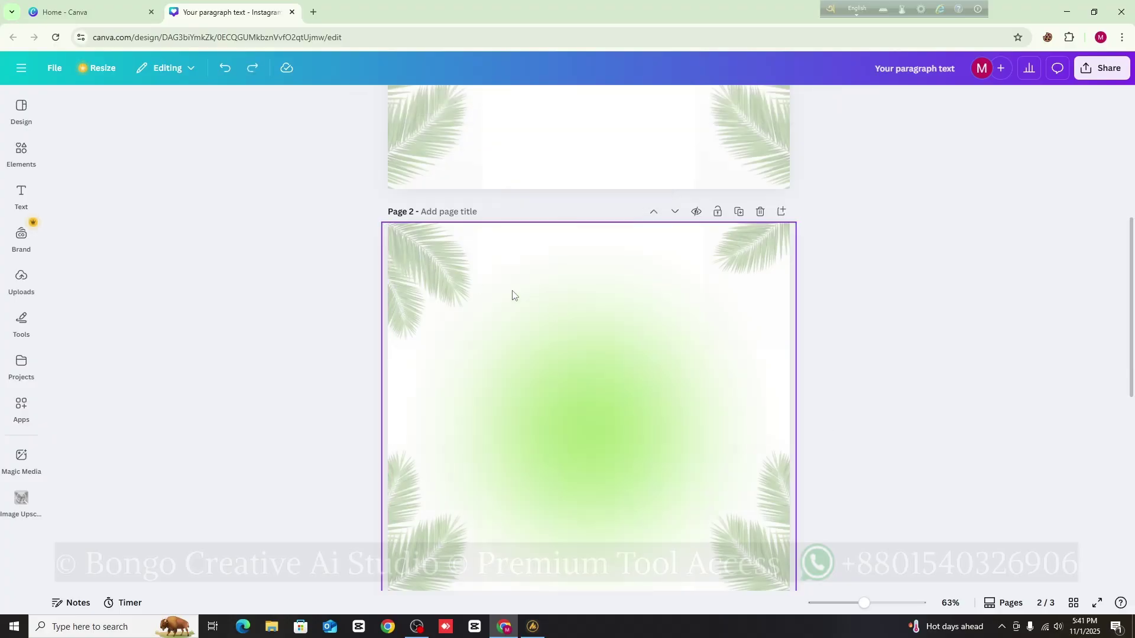
# Select the green glow on page 2 and show the page's layers
pyautogui.scroll(-2, 547, 293)
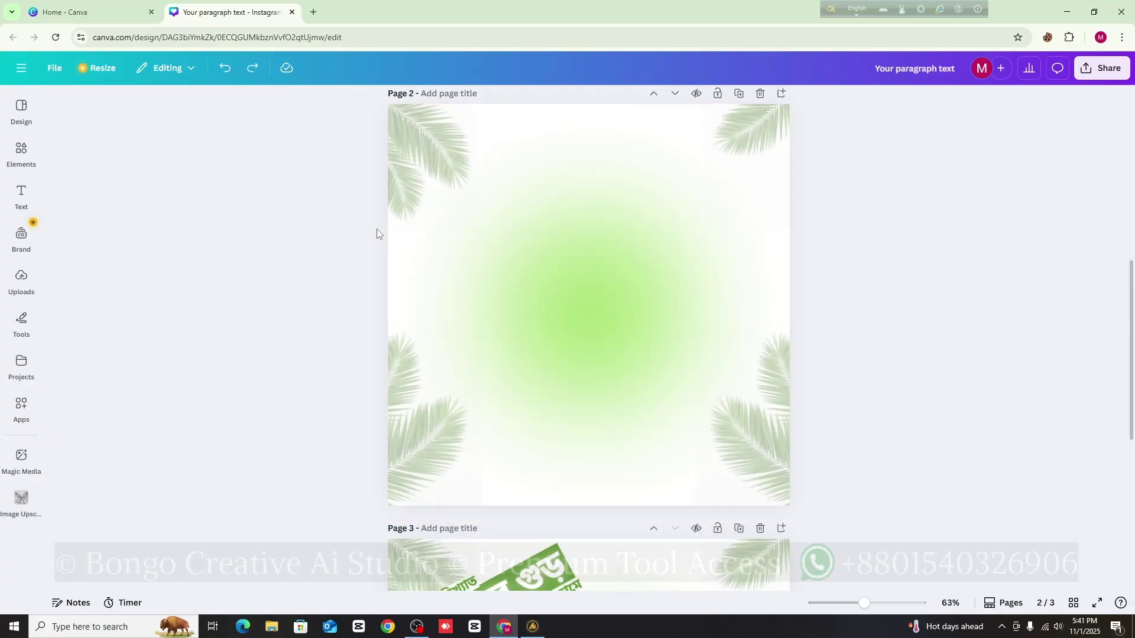
pyautogui.click(427, 174)
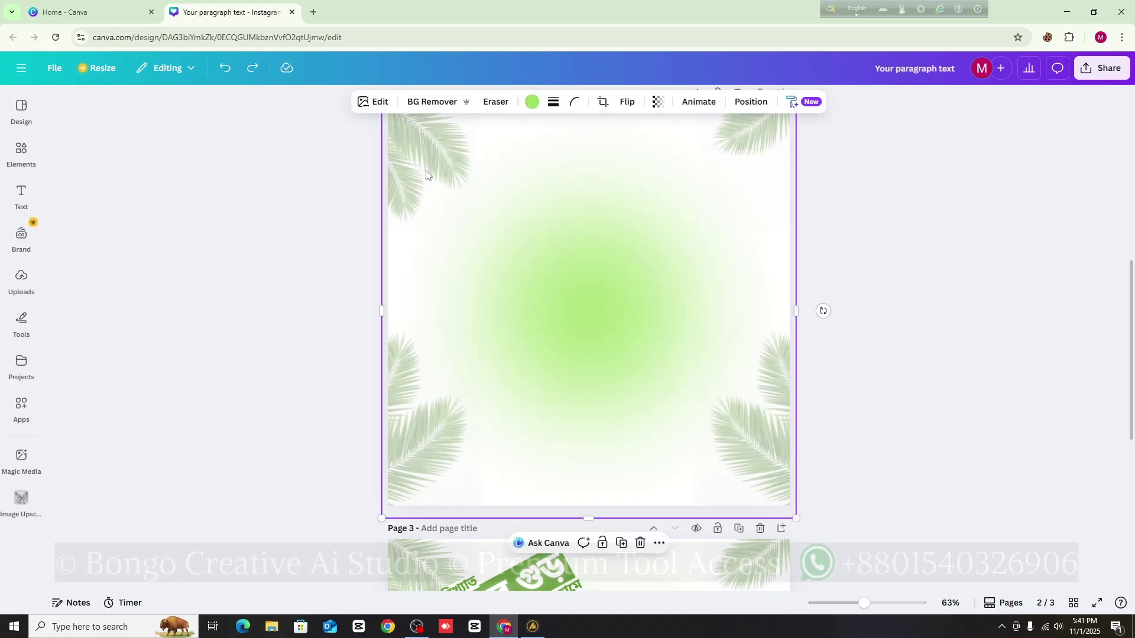
pyautogui.rightClick(426, 173)
pyautogui.moveTo(530, 347)
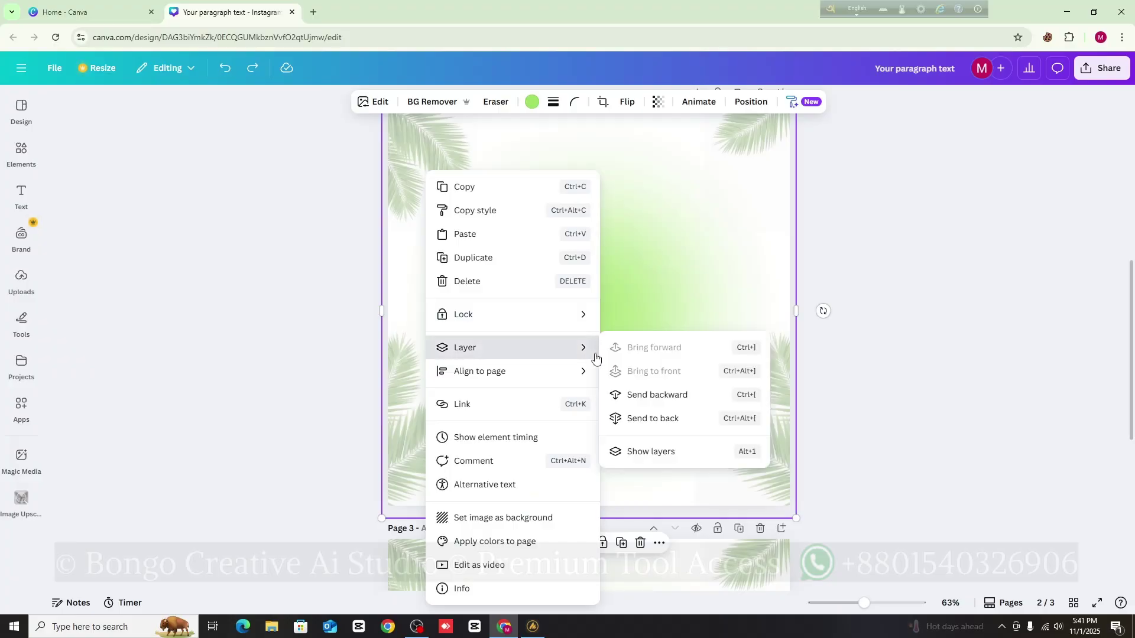
pyautogui.click(650, 451)
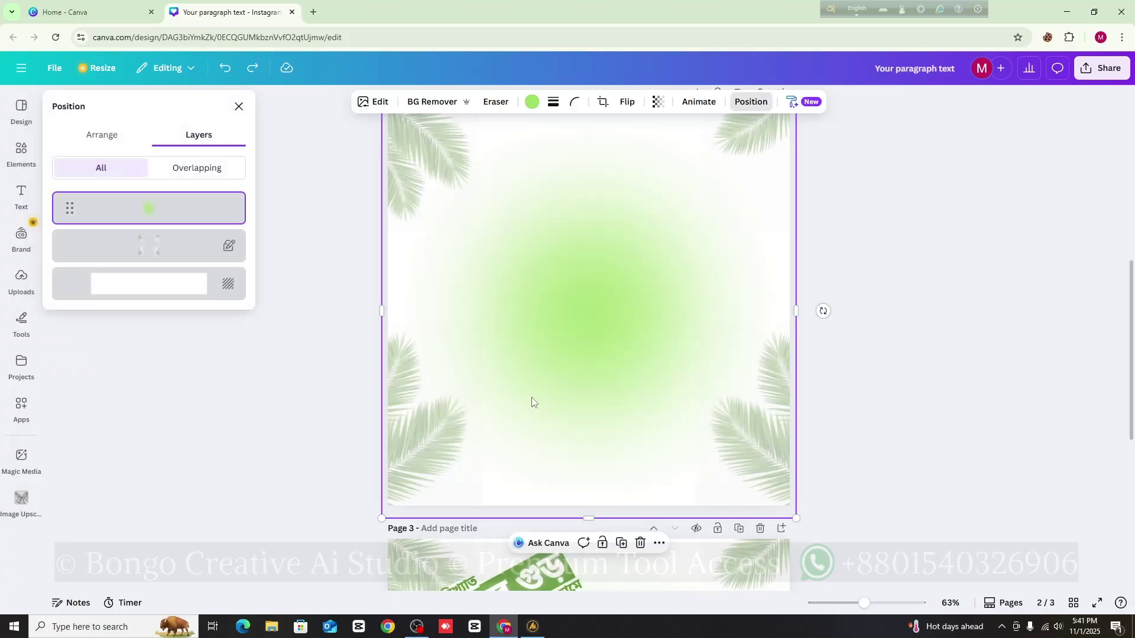
# Unlock the palm-leaf group on page 2 and delete it, keeping the green glow
pyautogui.click(180, 259)
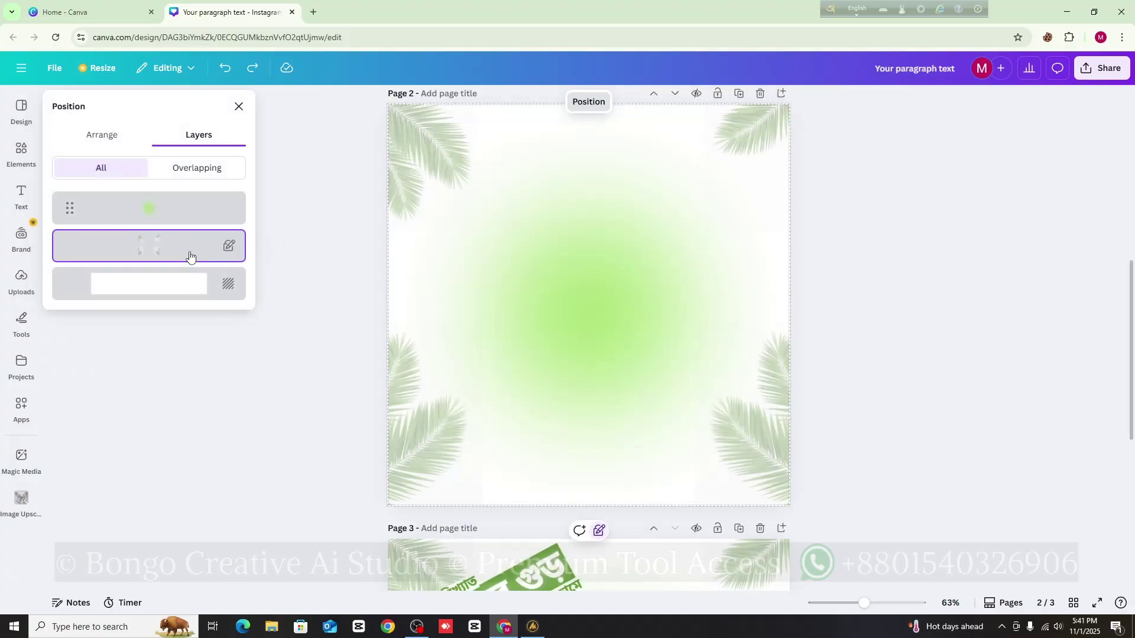
pyautogui.click(599, 530)
pyautogui.scroll(2, 451, 425)
pyautogui.scroll(-1, 500, 322)
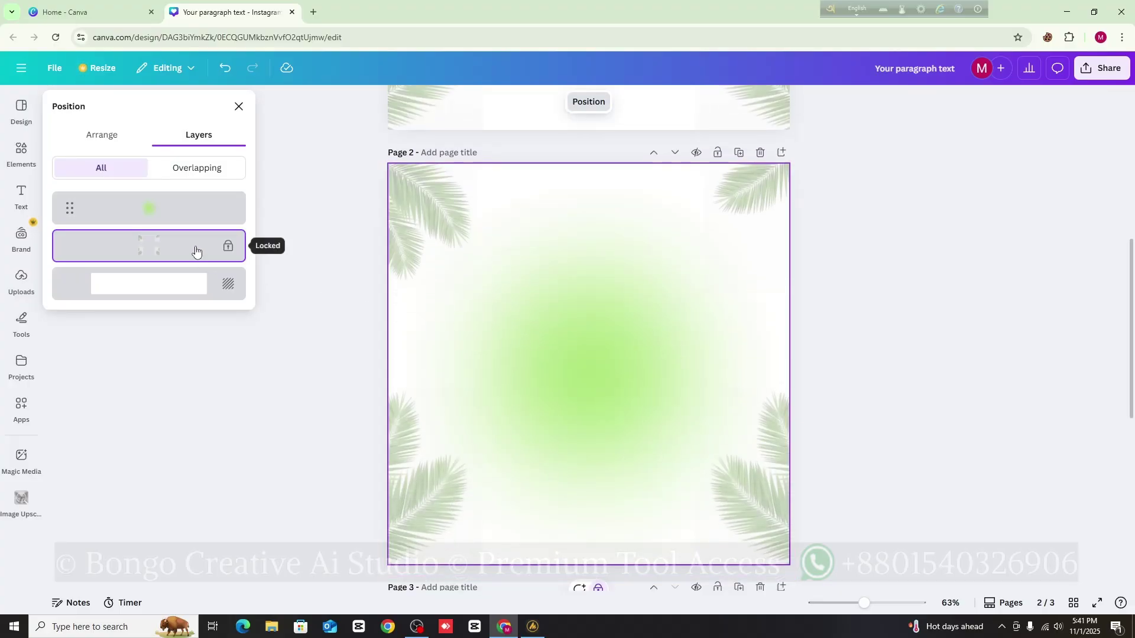
pyautogui.rightClick(225, 250)
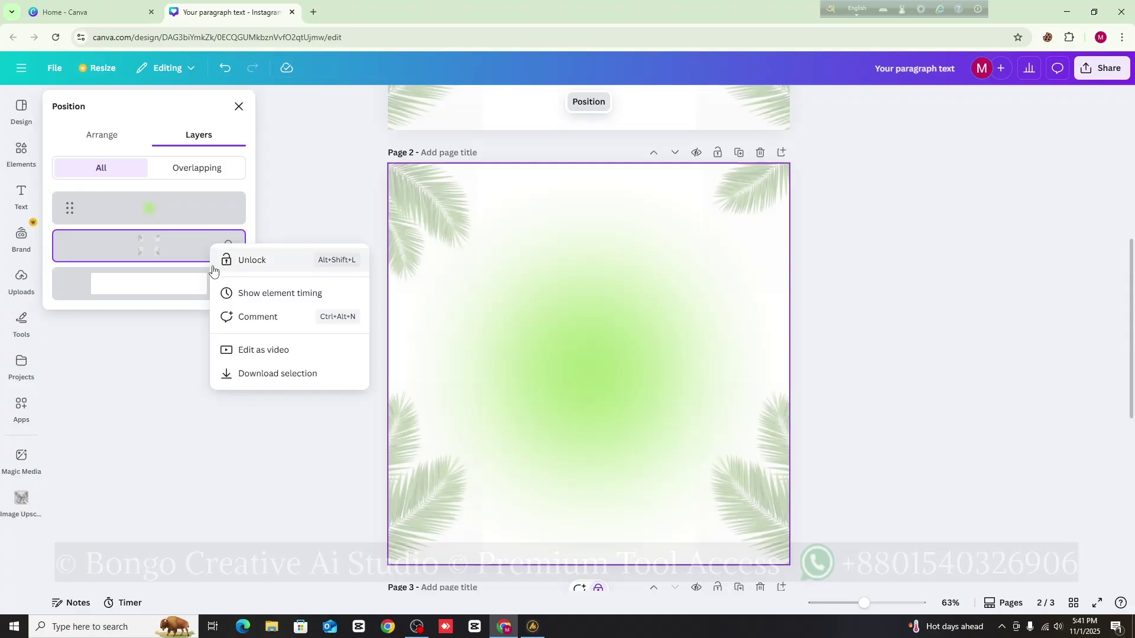
pyautogui.click(244, 260)
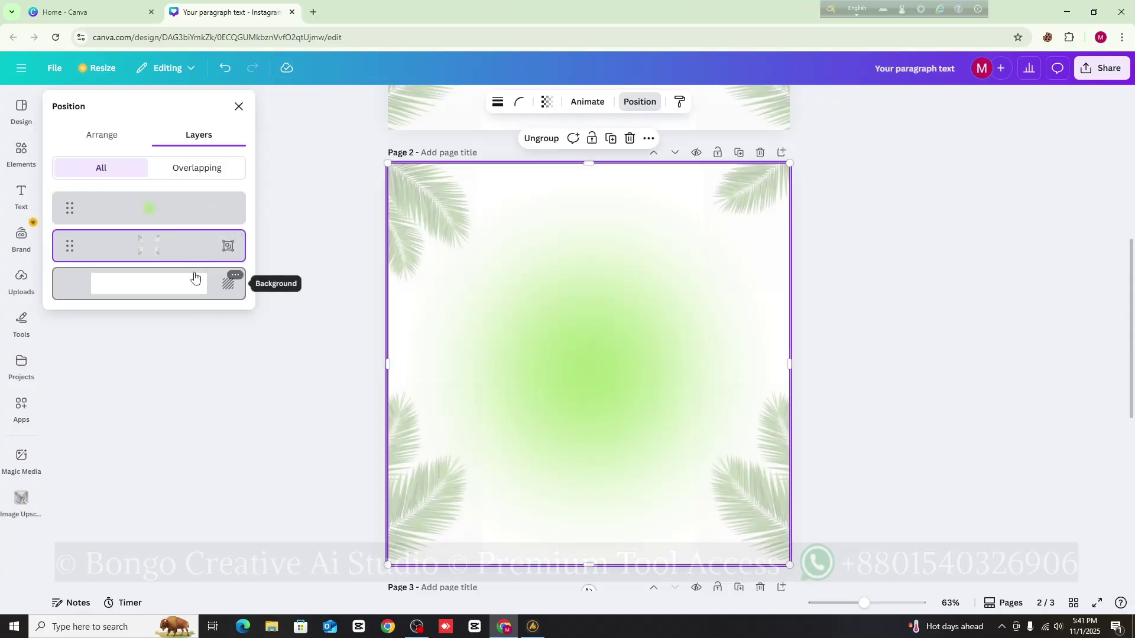
pyautogui.press('Delete')
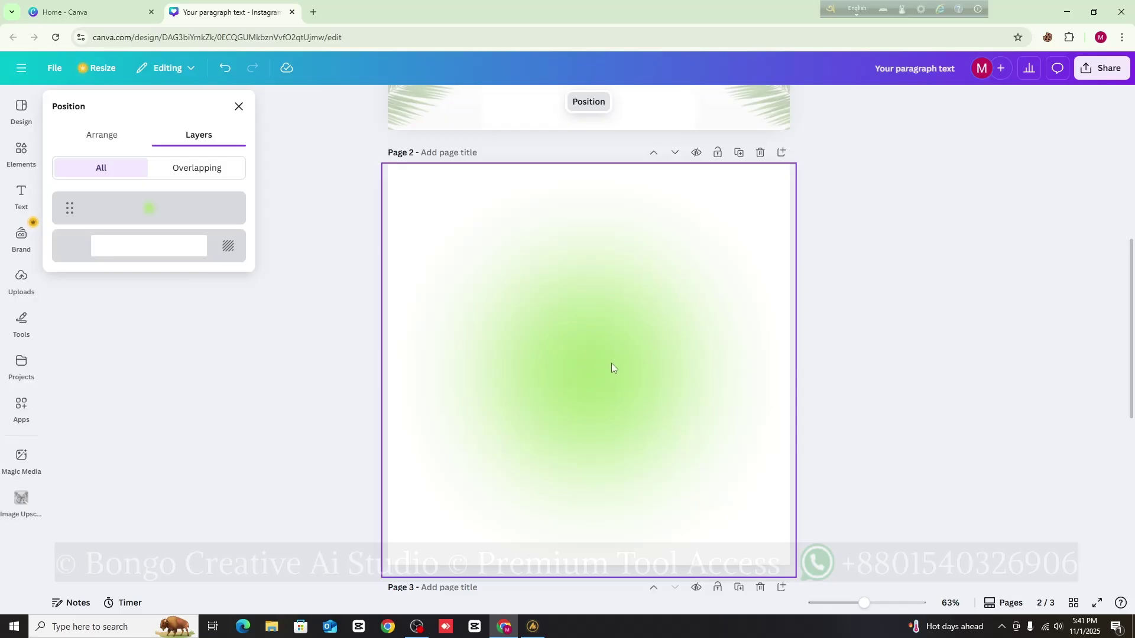
pyautogui.scroll(3, 597, 375)
pyautogui.scroll(-2, 569, 399)
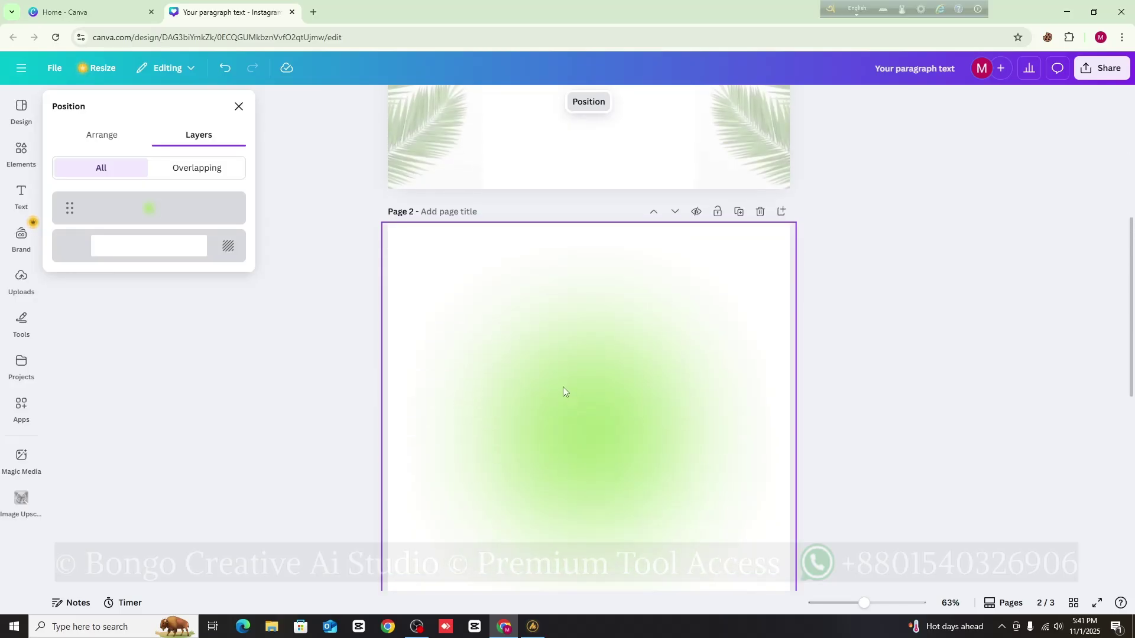
# Close the layer list and duplicate the complete jaggery post on page 3
pyautogui.scroll(-3, 597, 395)
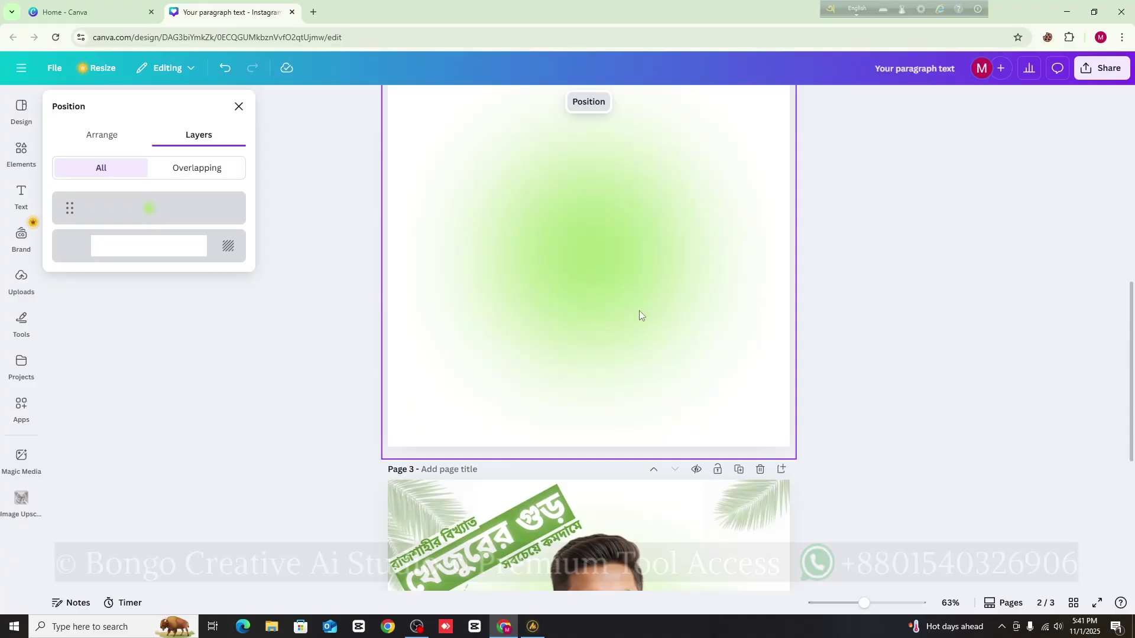
pyautogui.click(231, 258)
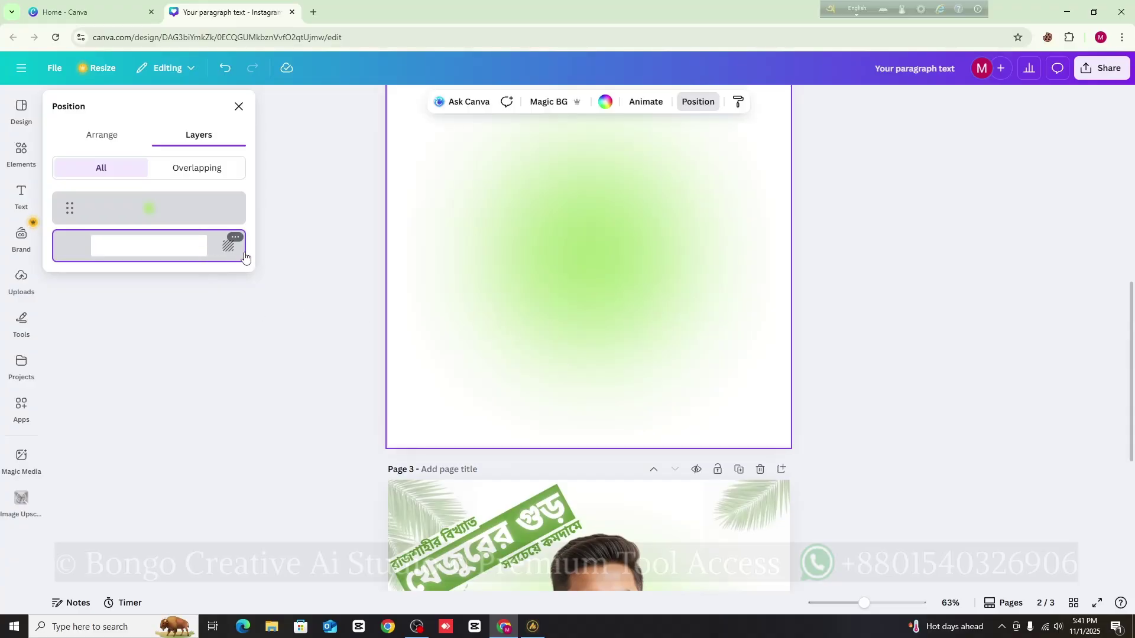
pyautogui.click(896, 210)
pyautogui.scroll(-3, 550, 287)
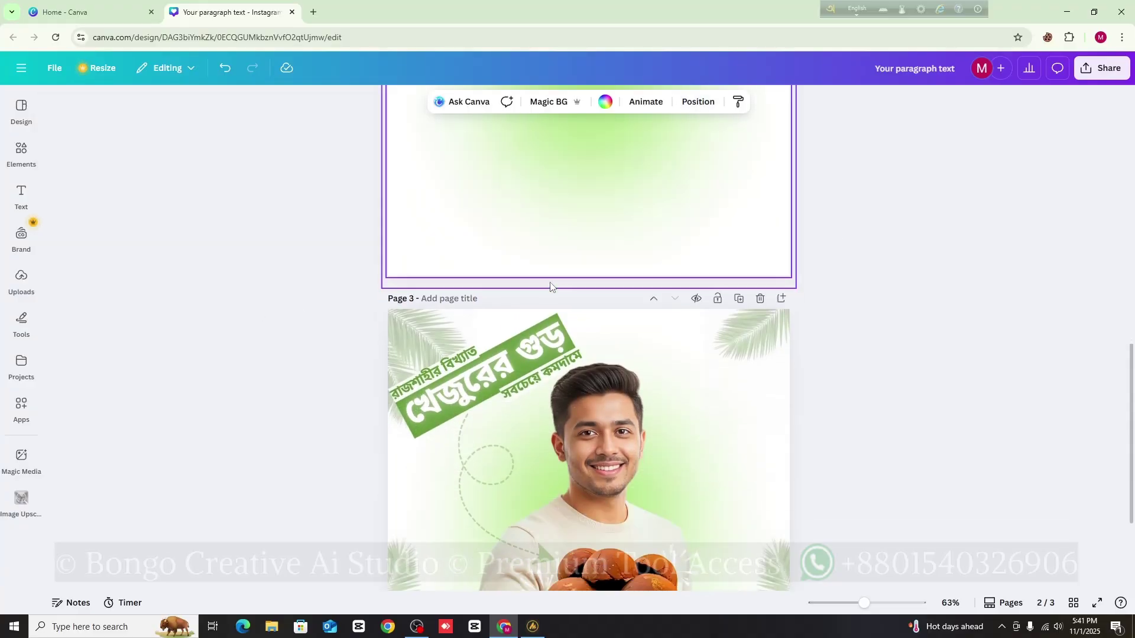
pyautogui.scroll(-2, 573, 370)
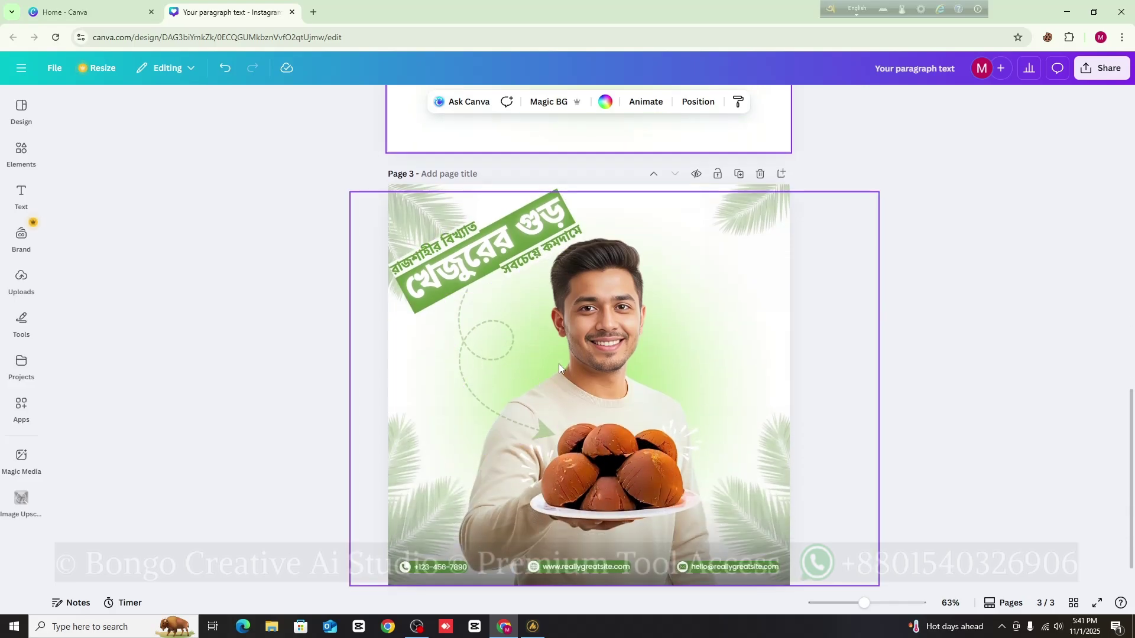
pyautogui.scroll(1, 538, 364)
pyautogui.scroll(-2, 605, 352)
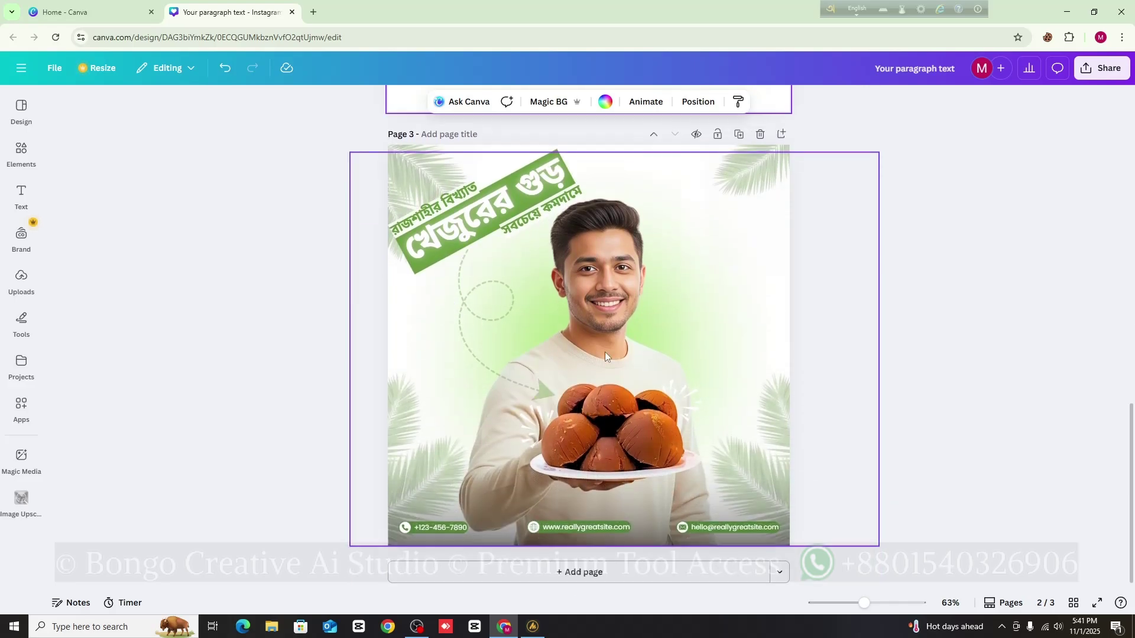
pyautogui.scroll(2, 612, 337)
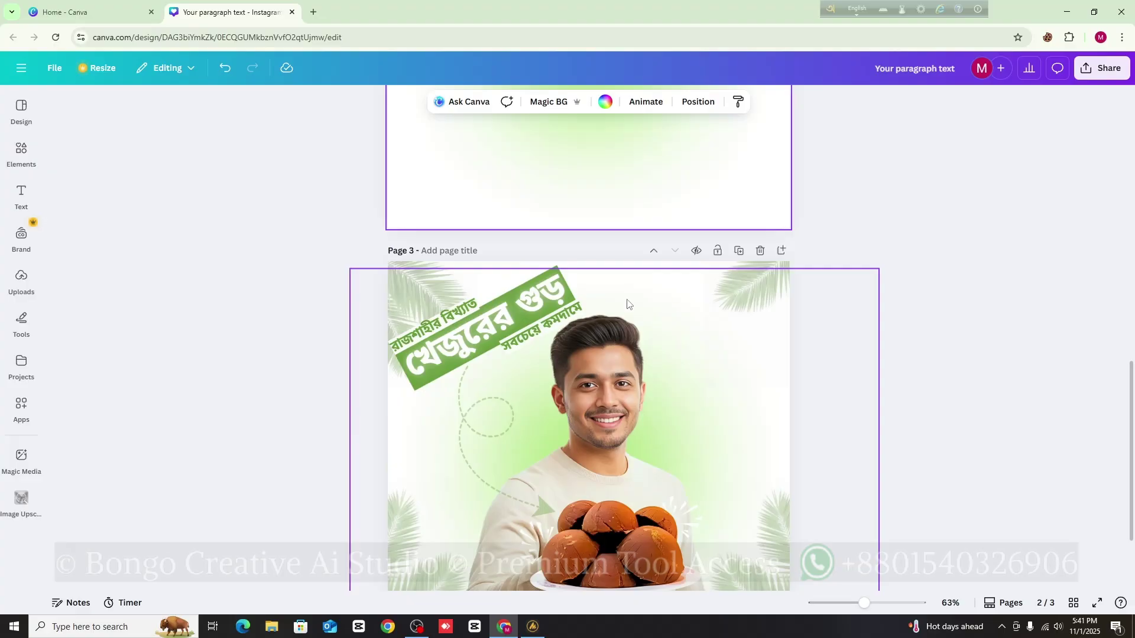
pyautogui.click(739, 251)
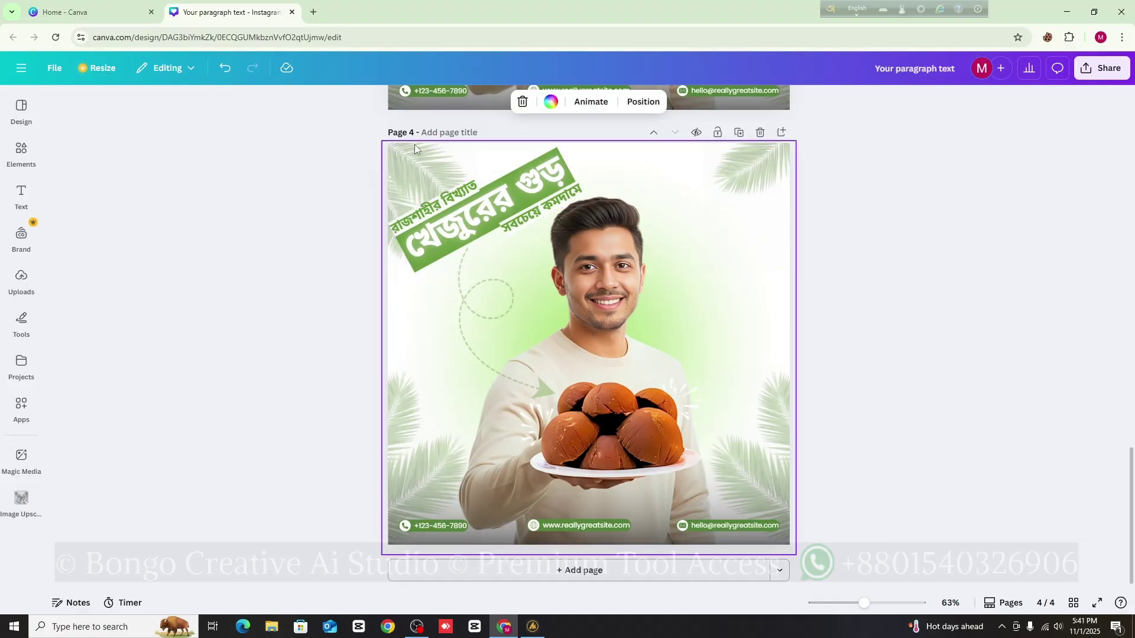
# Delete the green glow, palm leaves, headline, dashed arrow, black fade and contact details from page 4, keeping the man's photo
pyautogui.moveTo(414, 144); pyautogui.dragTo(417, 162)
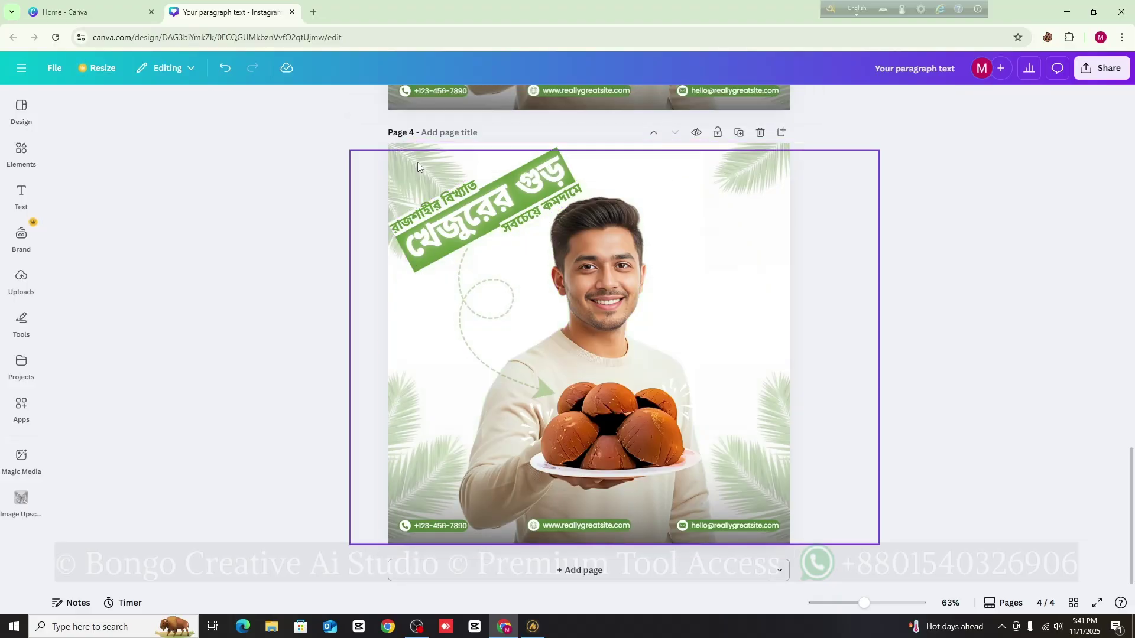
pyautogui.click(424, 179)
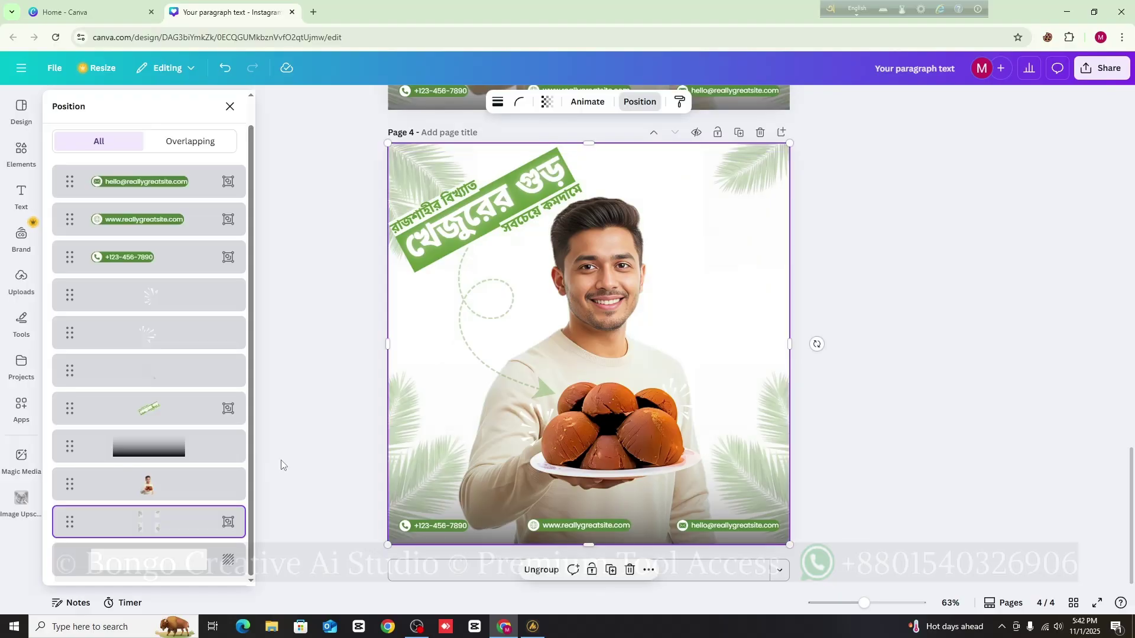
pyautogui.click(302, 343)
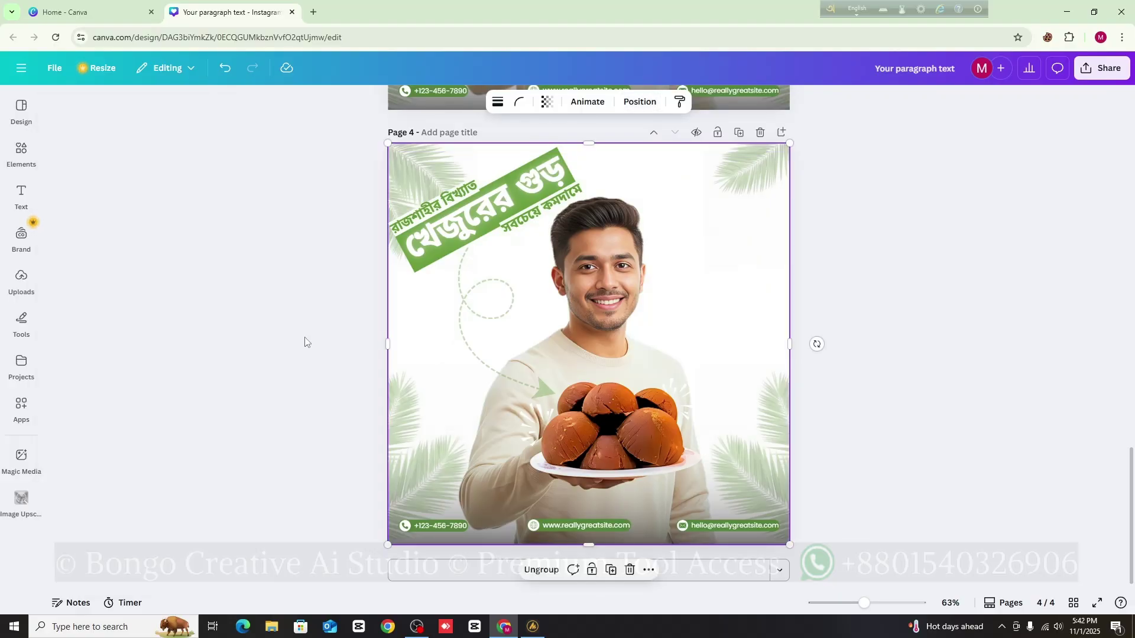
pyautogui.click(309, 319)
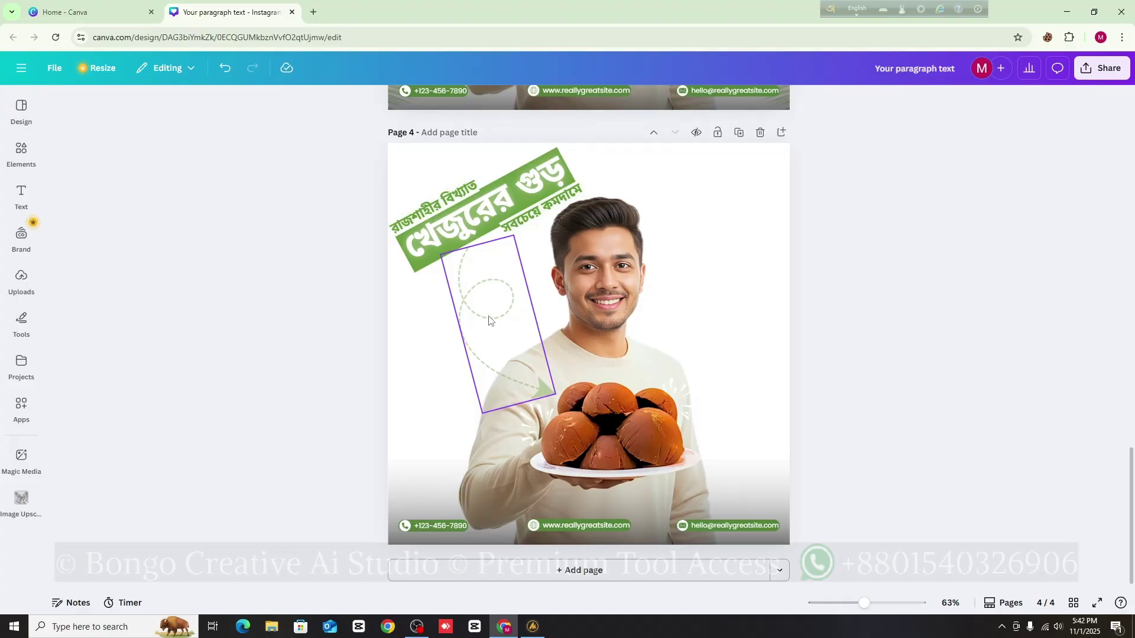
pyautogui.hotkey('ctrl', 'z')
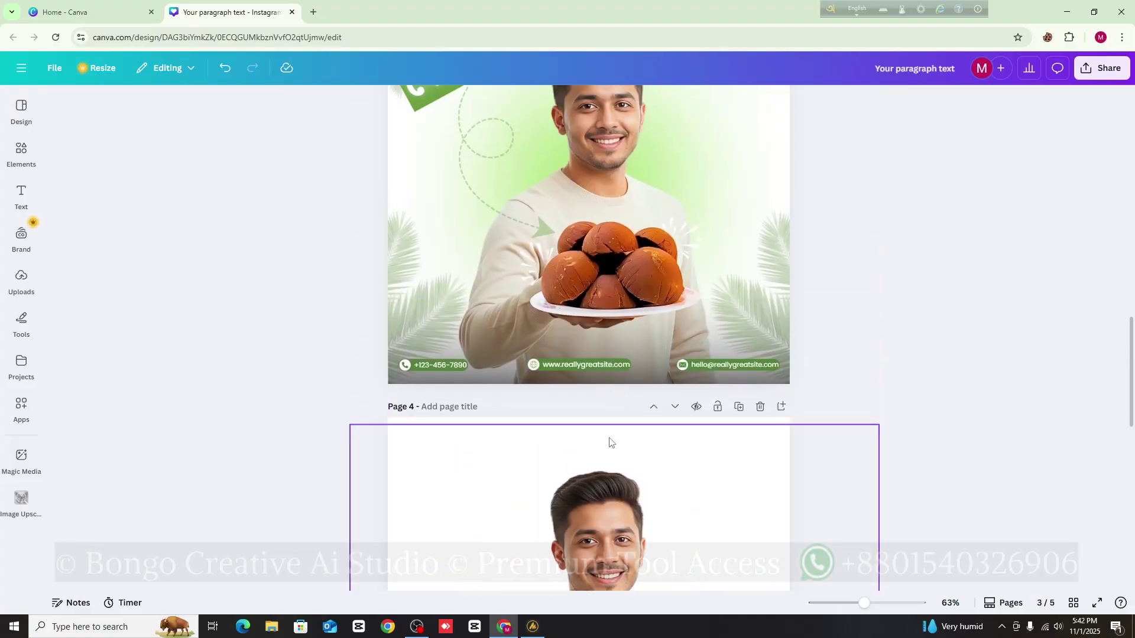
# Move the page with the man's photo up one place, before the complete post, and look over the page order
pyautogui.click(653, 406)
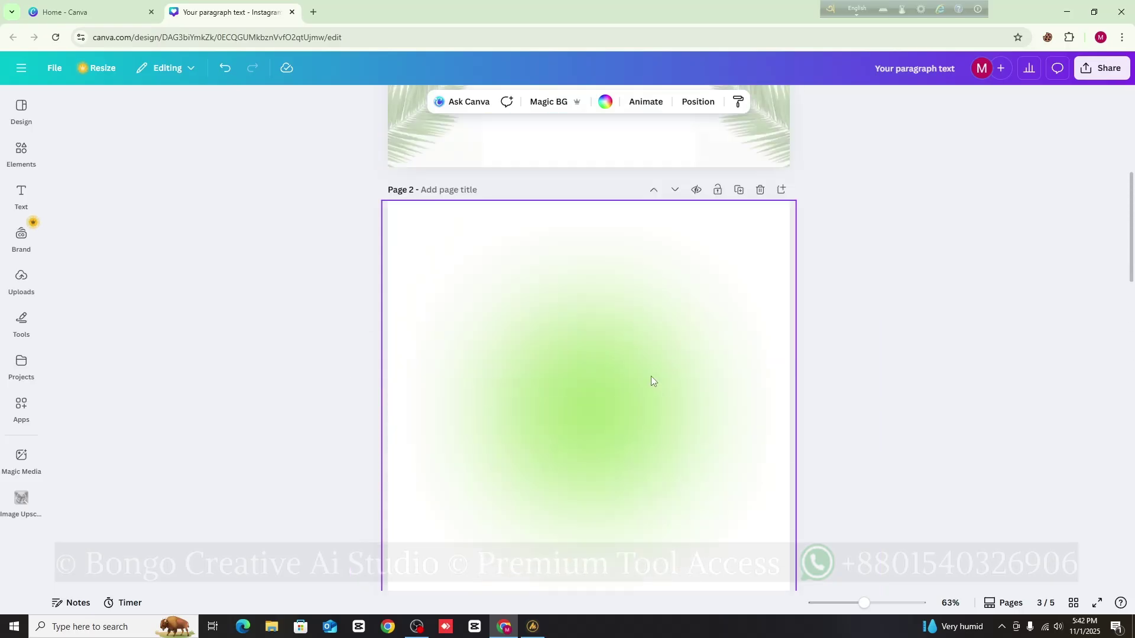
pyautogui.scroll(5, 650, 376)
pyautogui.scroll(-13, 613, 213)
pyautogui.scroll(1, 601, 268)
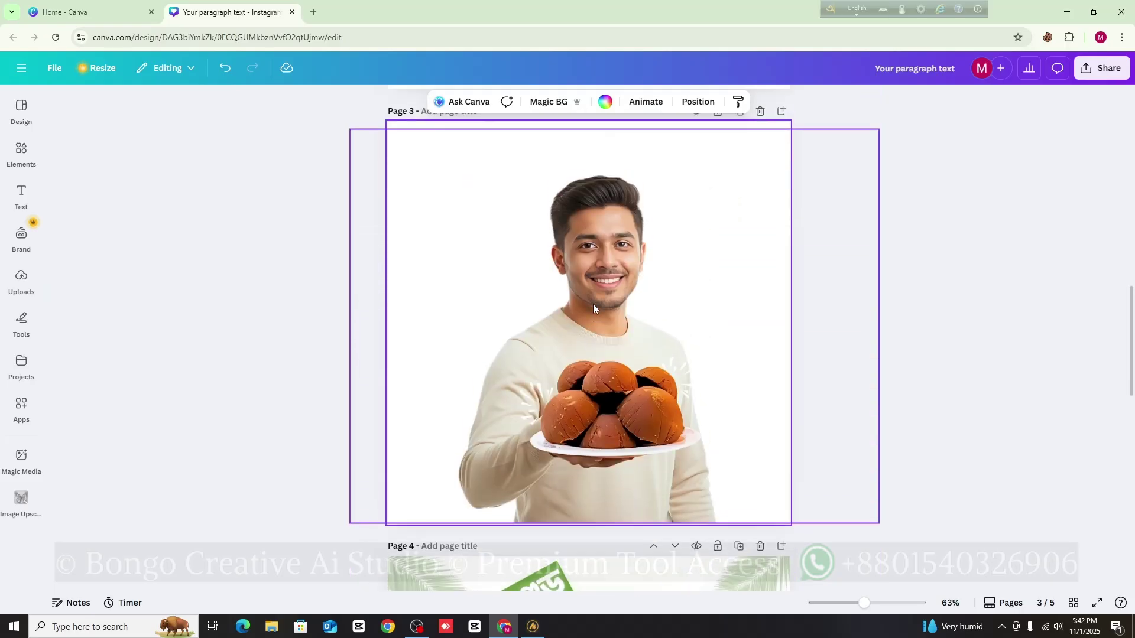
pyautogui.scroll(15, 594, 301)
pyautogui.scroll(-4, 594, 301)
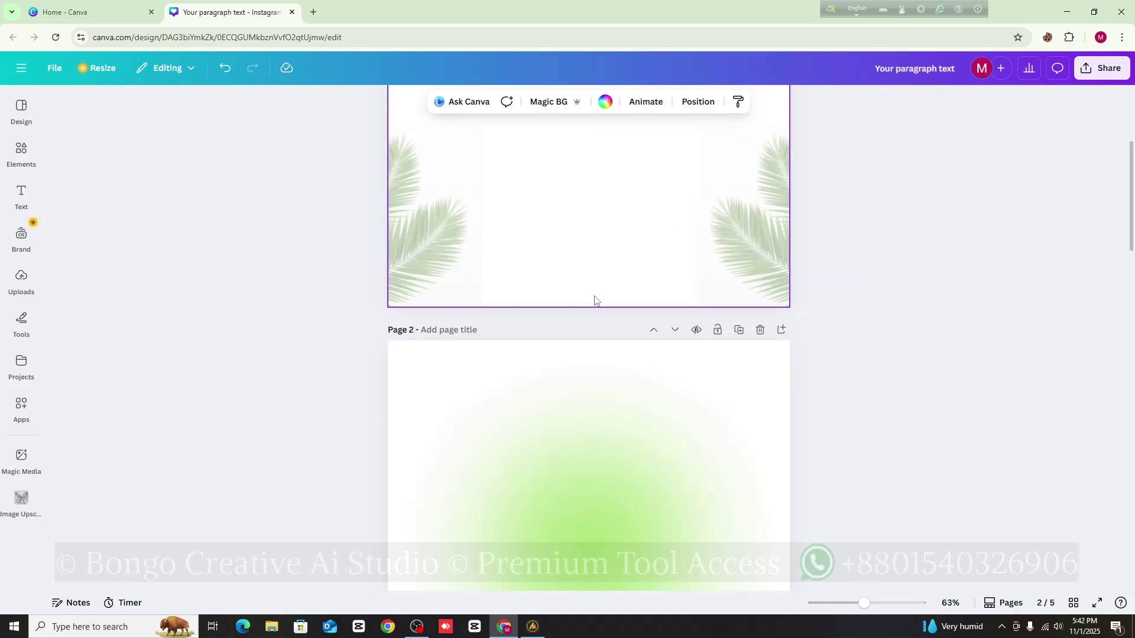
# Delete the man's photo and the dashed arrow from page 5, keeping the Bengali headline, and duplicate that page
pyautogui.scroll(4, 603, 269)
pyautogui.scroll(-14, 613, 256)
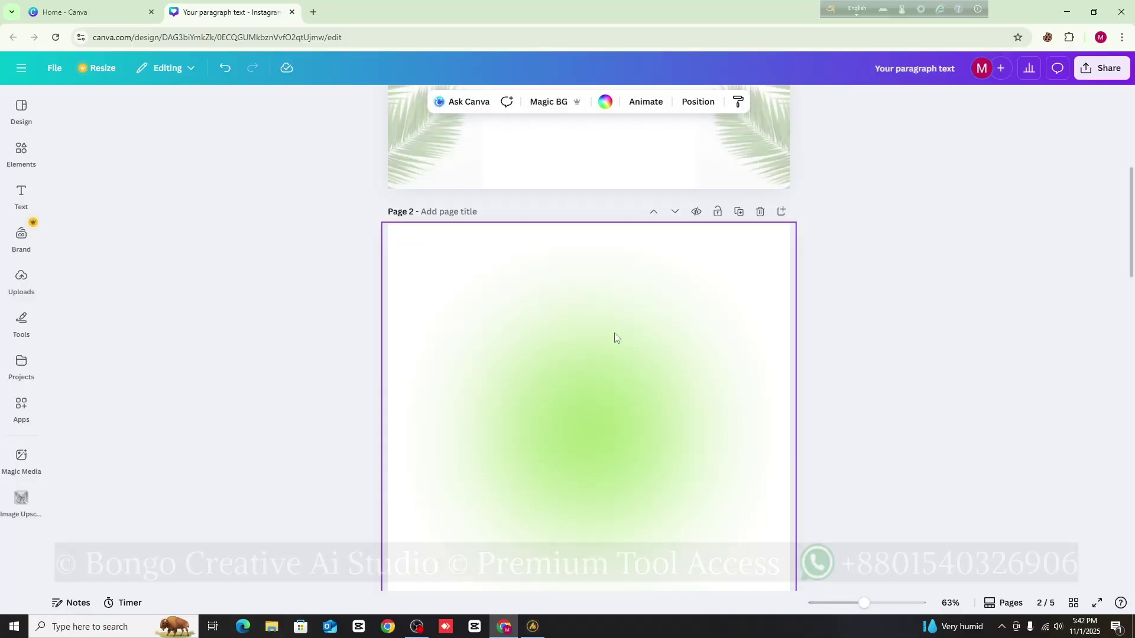
pyautogui.scroll(-9, 625, 359)
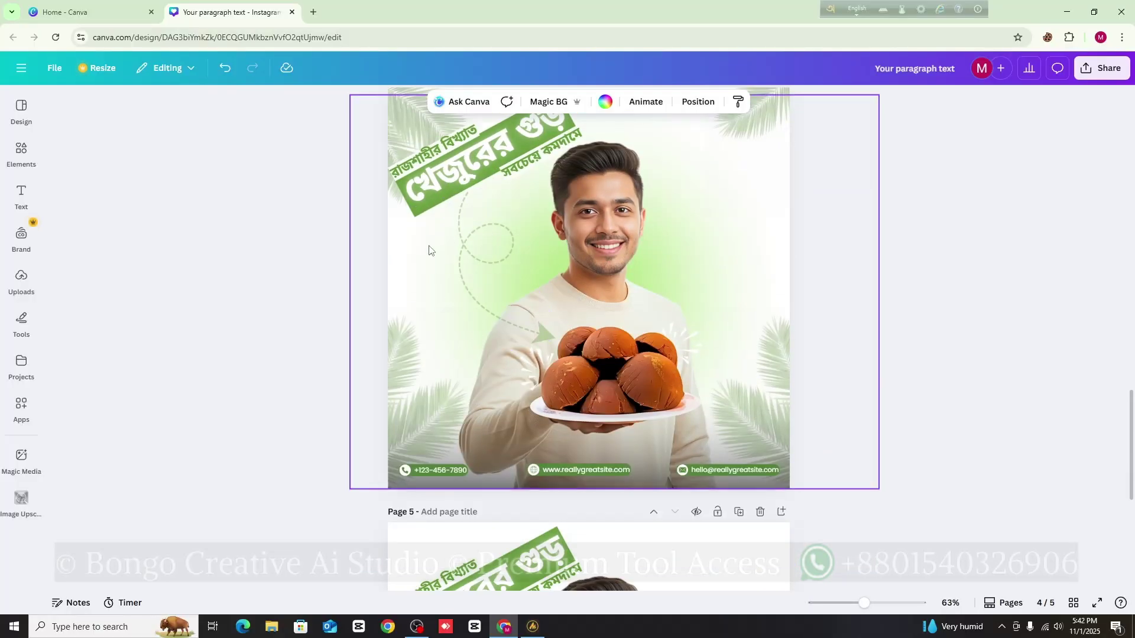
pyautogui.scroll(-5, 542, 351)
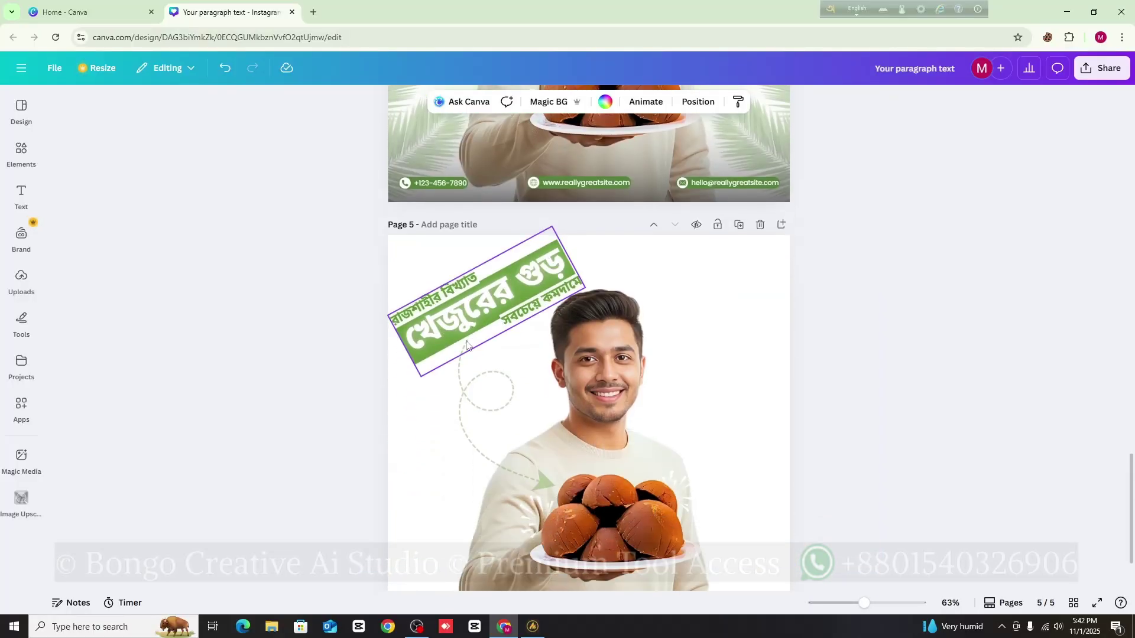
pyautogui.click(609, 350)
pyautogui.press('Delete')
pyautogui.click(536, 310)
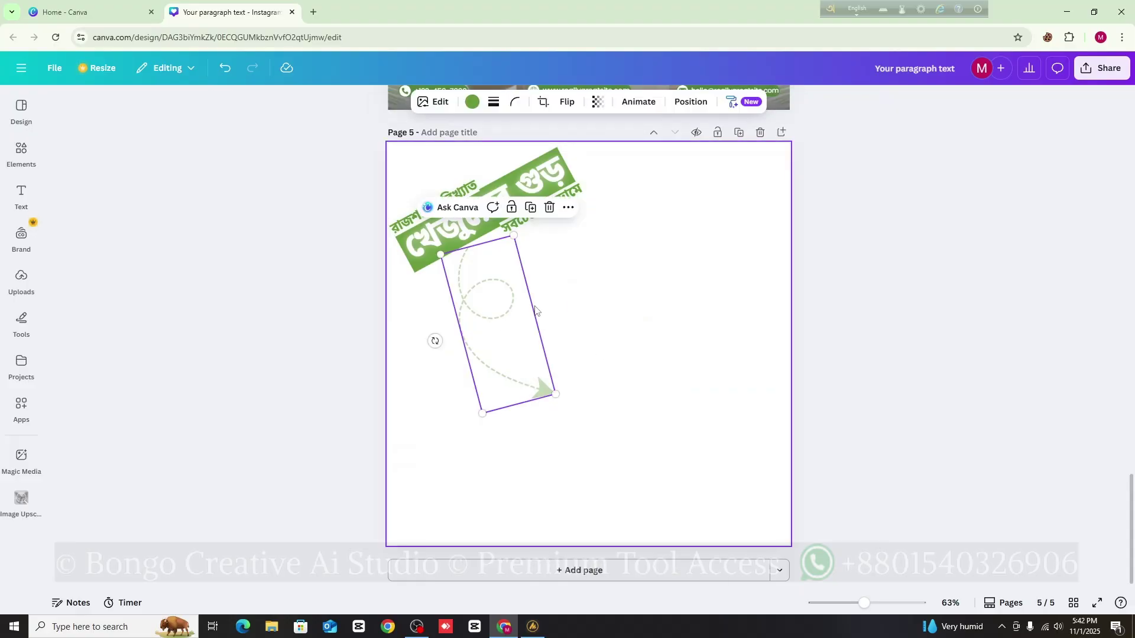
pyautogui.press('Delete')
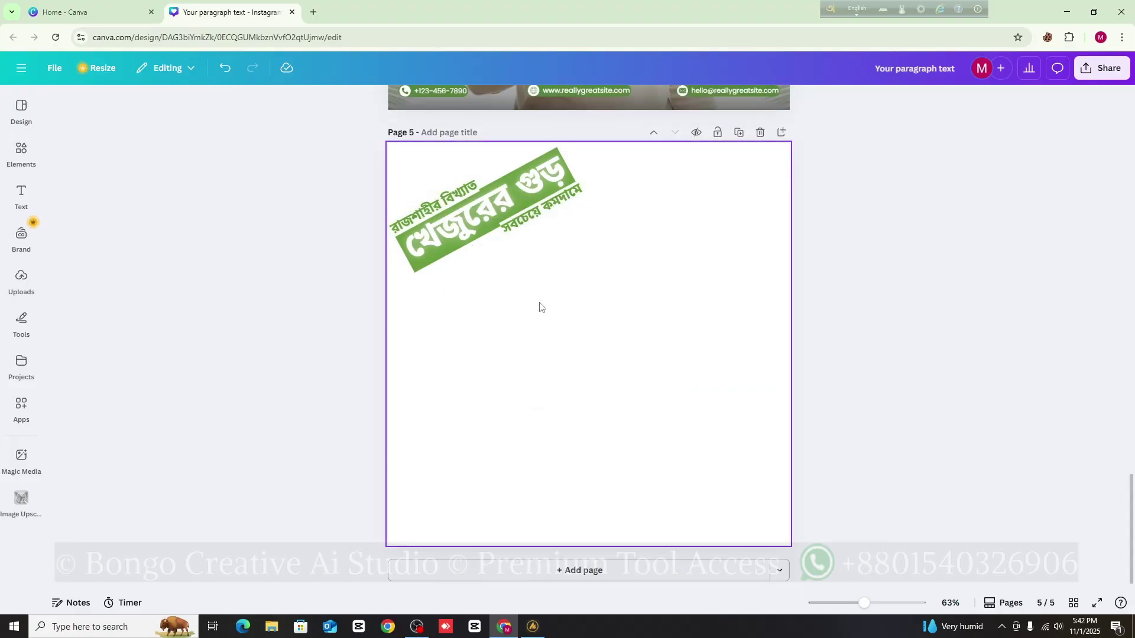
pyautogui.click(739, 135)
pyautogui.click(512, 183)
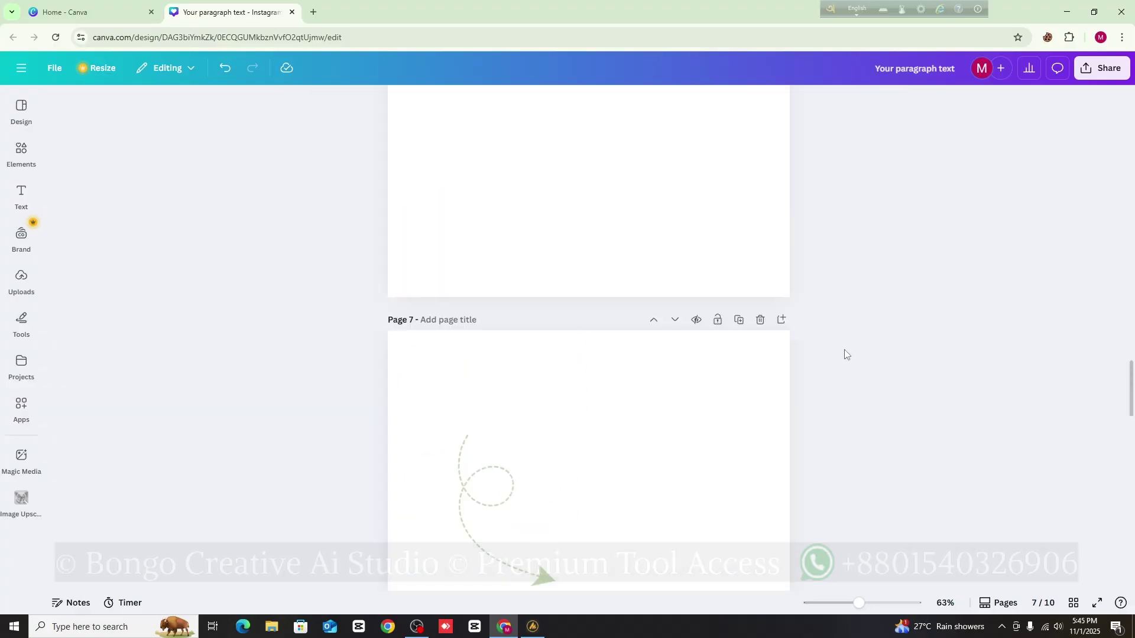
# Look through all ten pages to examine the order of separated elements, from the palm leaves to the complete jaggery post
pyautogui.scroll(20, 843, 352)
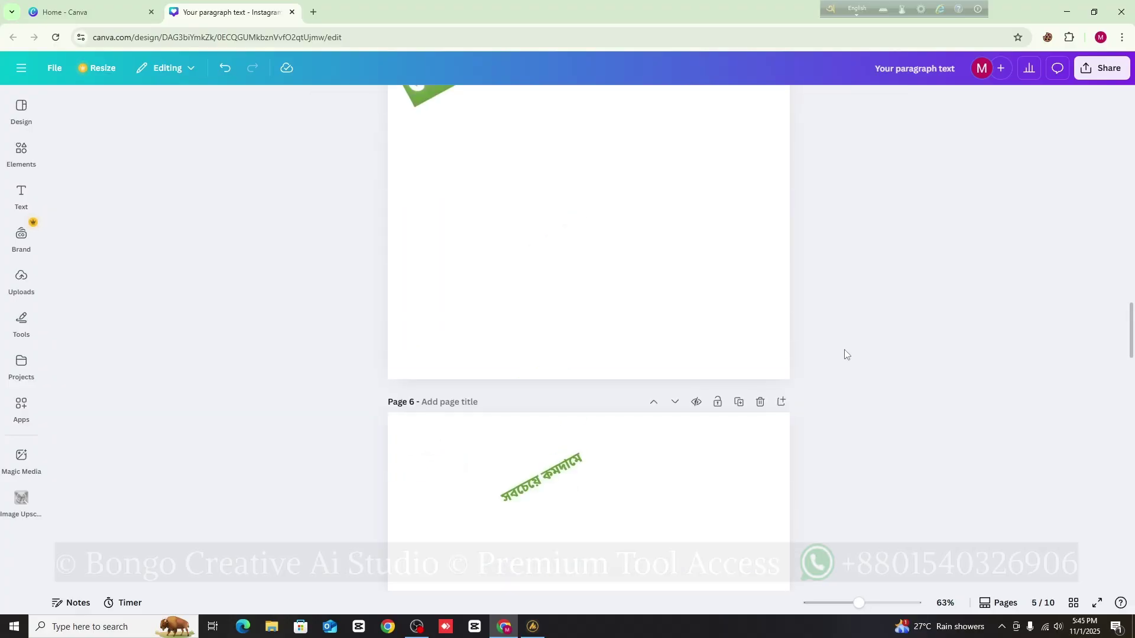
pyautogui.scroll(10, 845, 353)
pyautogui.keyDown('ctrl'); pyautogui.scroll(-4, 798, 343); pyautogui.keyUp('ctrl')
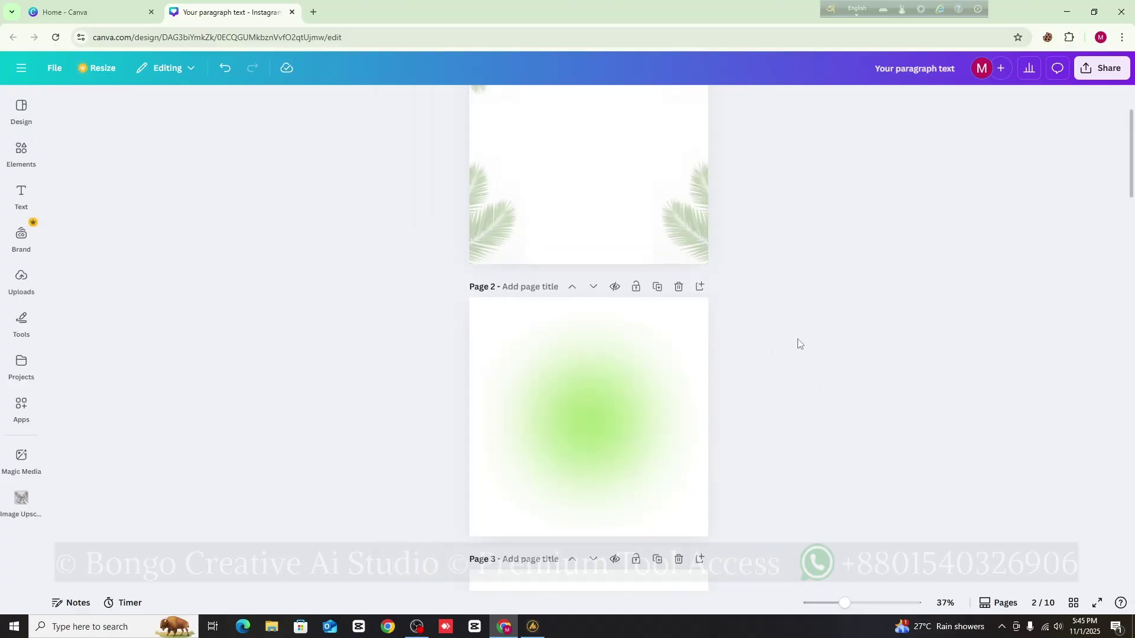
pyautogui.scroll(-3, 549, 251)
pyautogui.scroll(3, 582, 370)
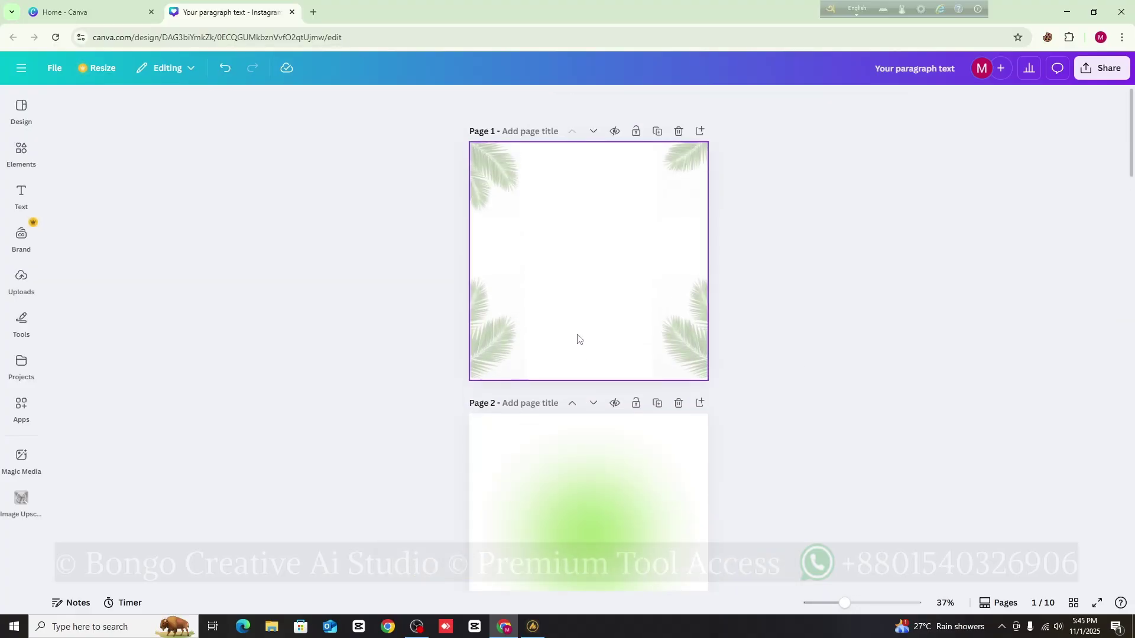
pyautogui.scroll(-6, 578, 337)
pyautogui.scroll(-8, 577, 337)
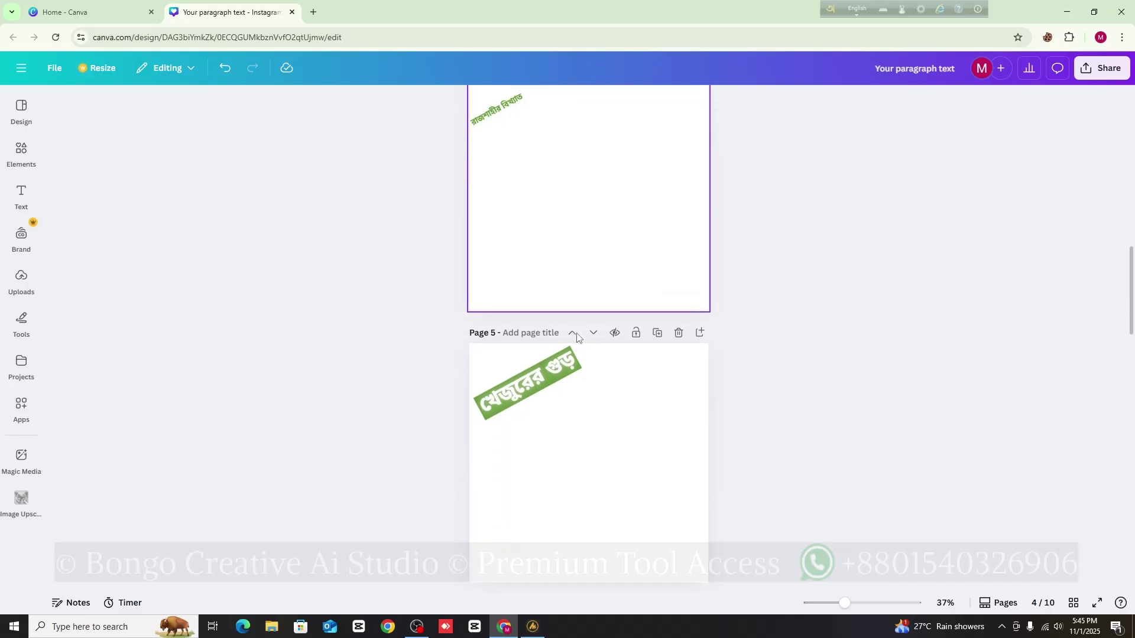
pyautogui.scroll(-8, 576, 341)
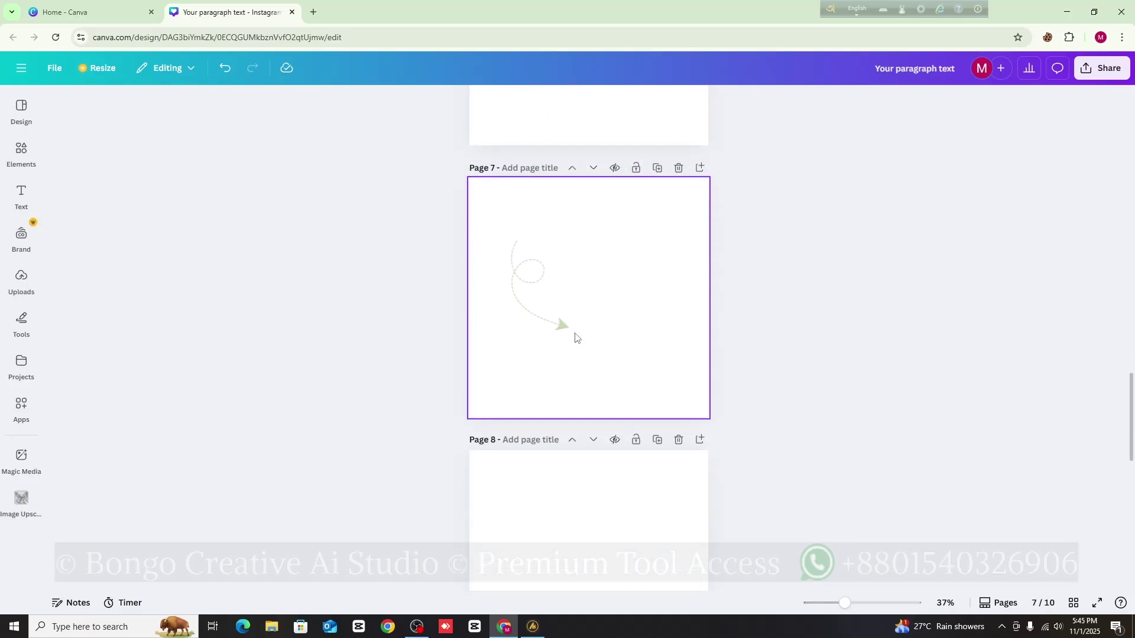
pyautogui.scroll(-5, 574, 337)
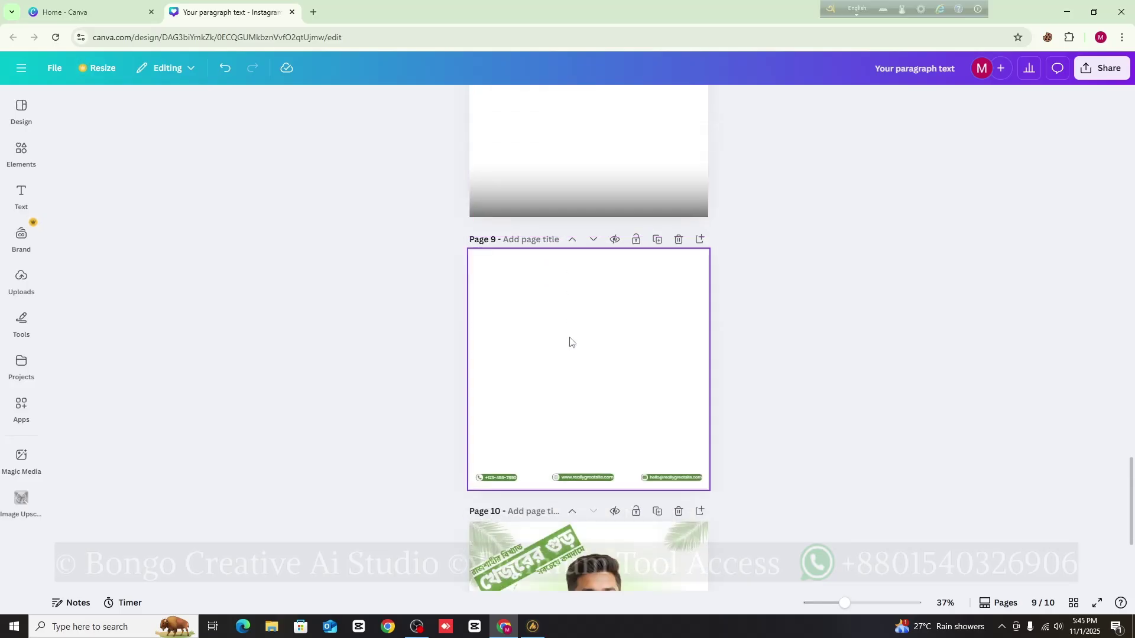
pyautogui.scroll(20, 643, 343)
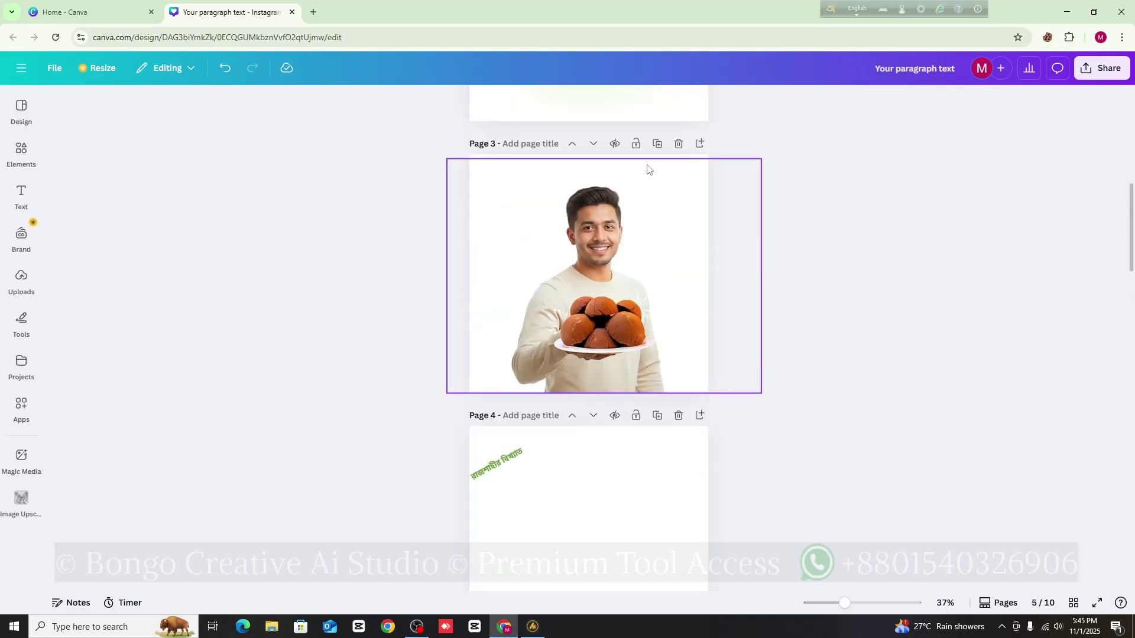
pyautogui.scroll(-11, 615, 215)
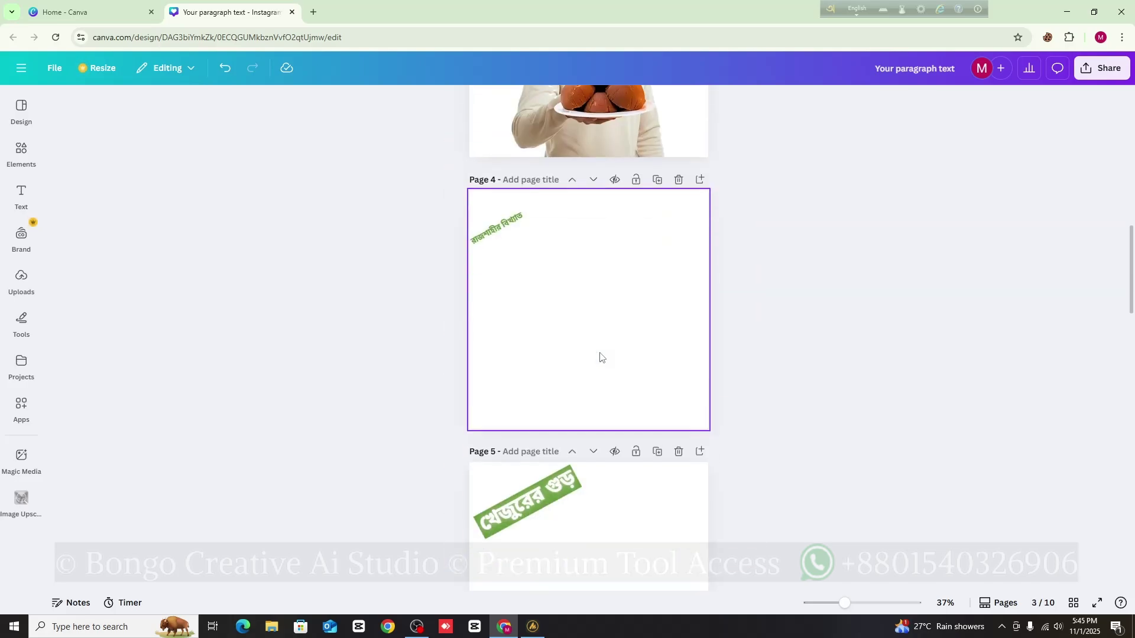
pyautogui.scroll(3, 603, 349)
pyautogui.scroll(8, 607, 329)
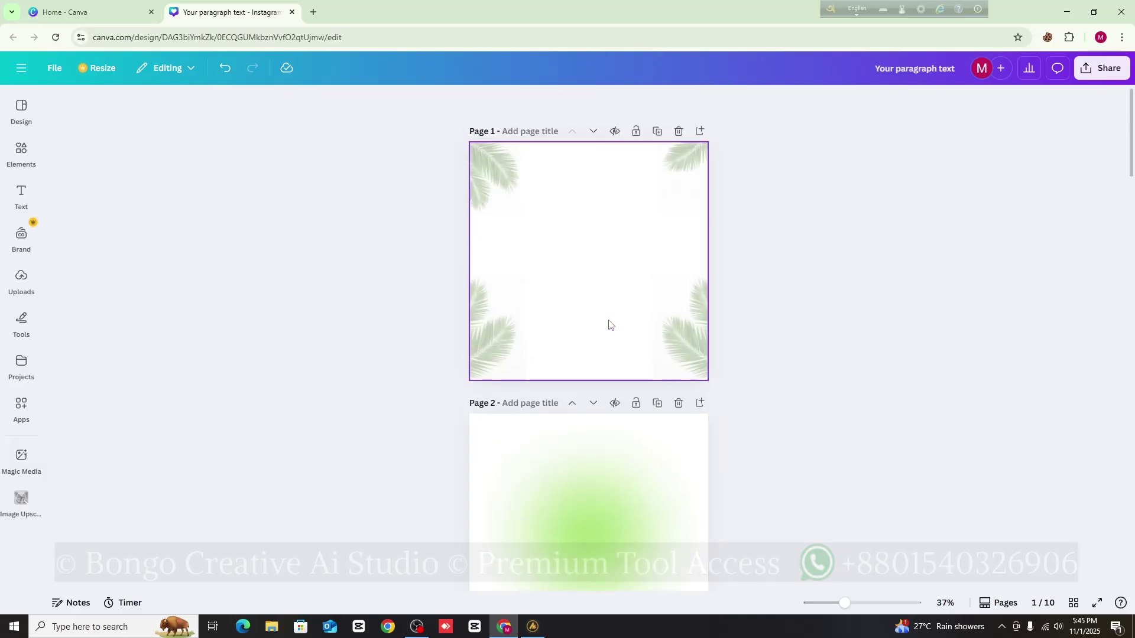
pyautogui.scroll(-9, 532, 337)
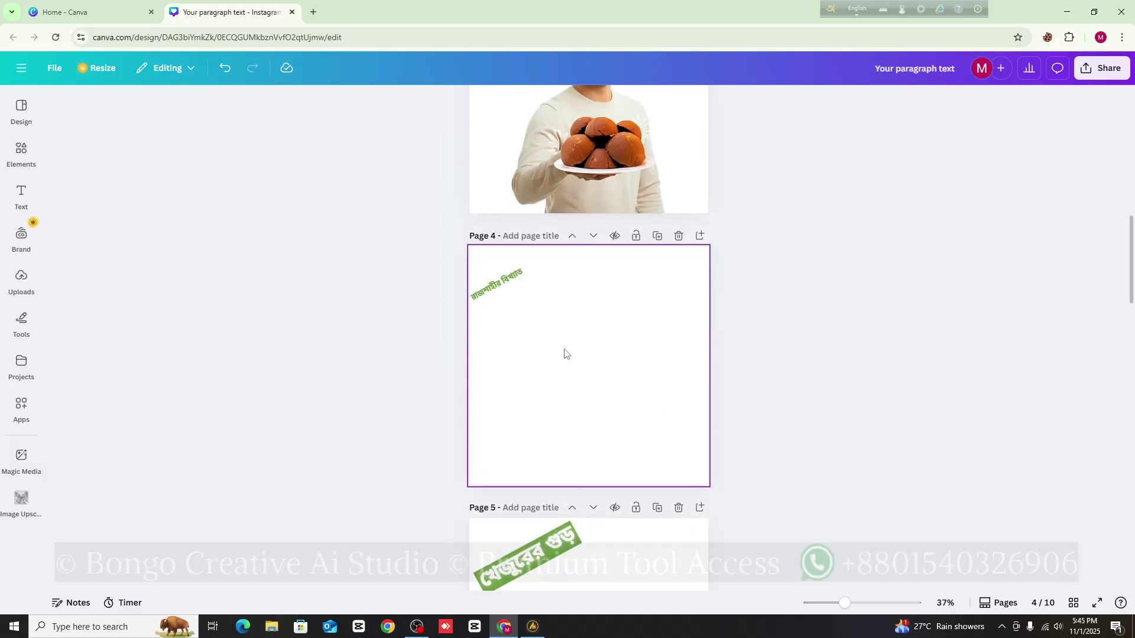
pyautogui.scroll(5, 568, 347)
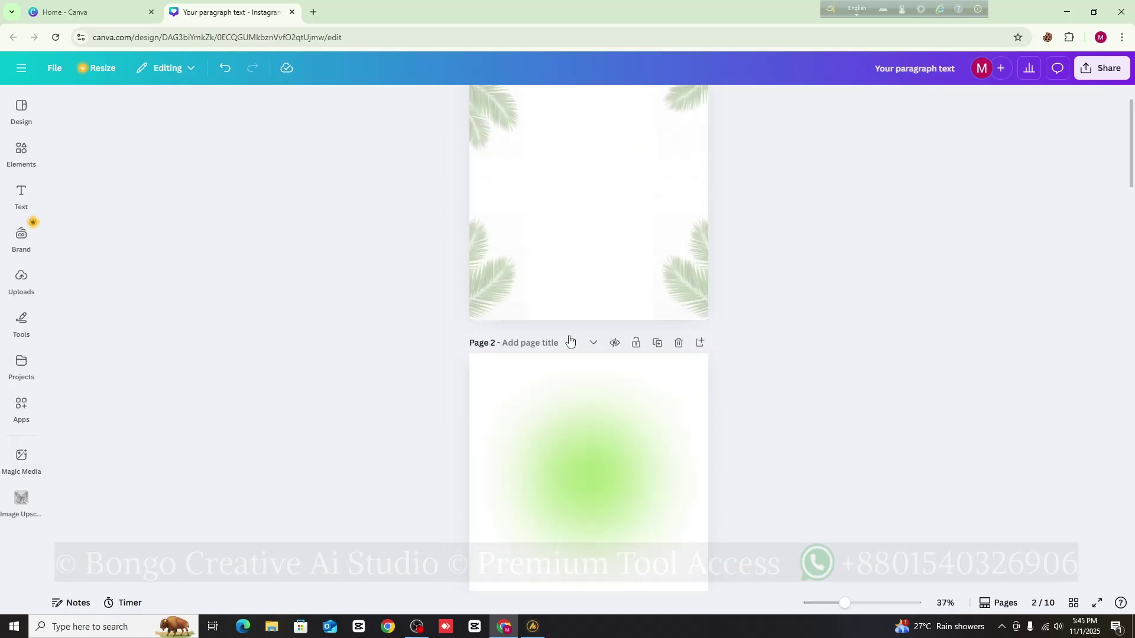
pyautogui.scroll(1, 569, 341)
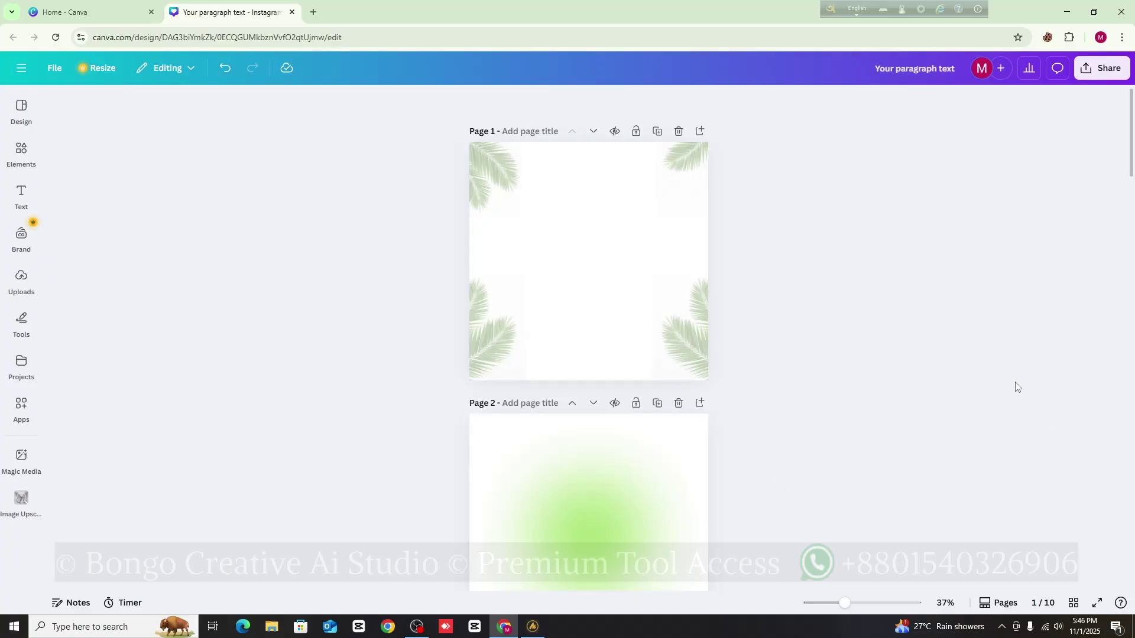
pyautogui.scroll(-12, 641, 337)
pyautogui.scroll(-20, 640, 337)
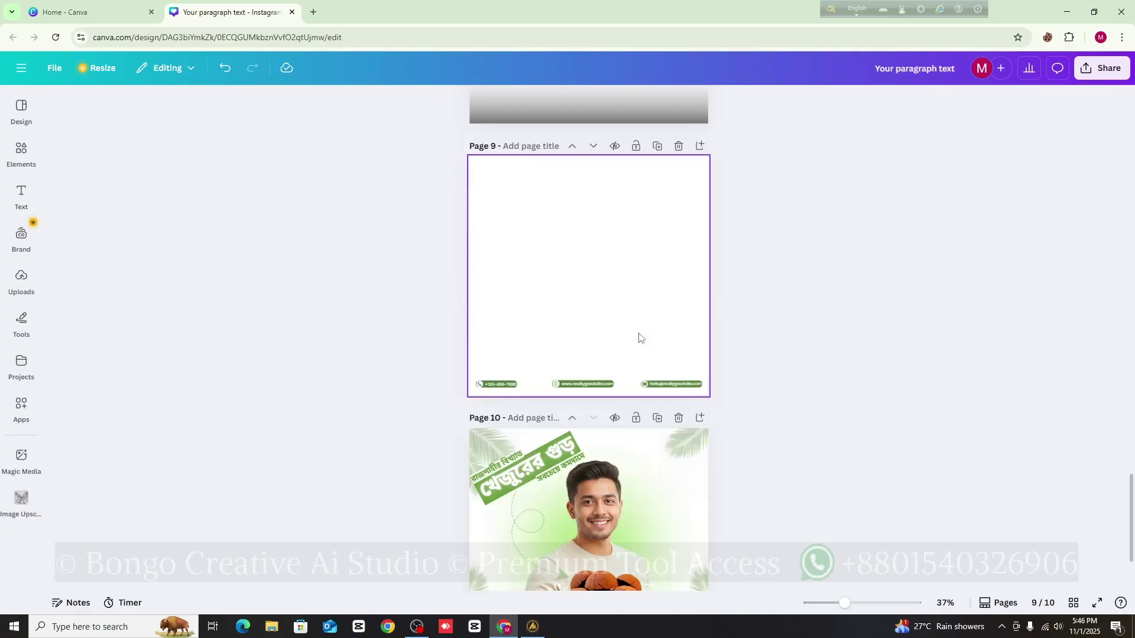
pyautogui.scroll(16, 815, 260)
pyautogui.scroll(15, 905, 229)
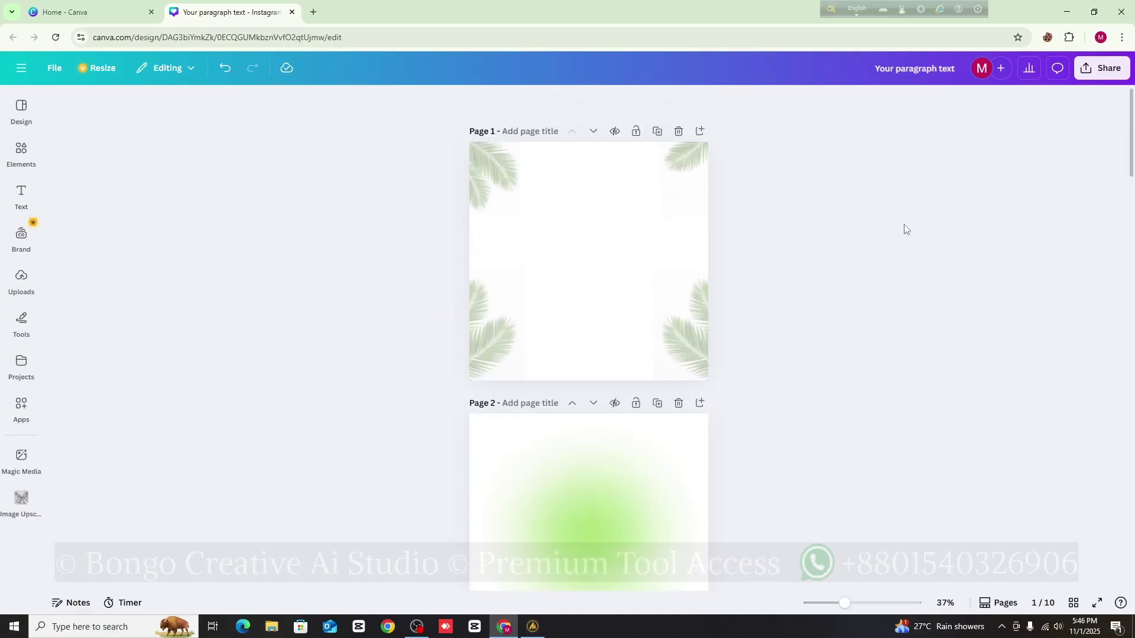
# Set up a PNG download of the design and exclude pages 6 to 10 from the page selection
pyautogui.click(1099, 69)
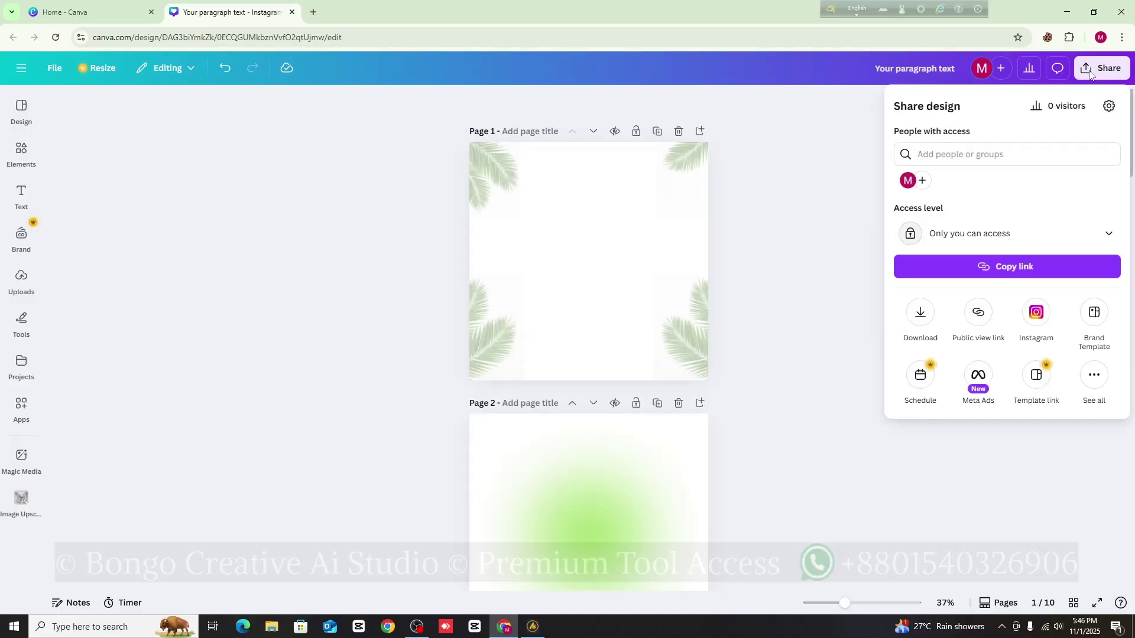
pyautogui.click(914, 328)
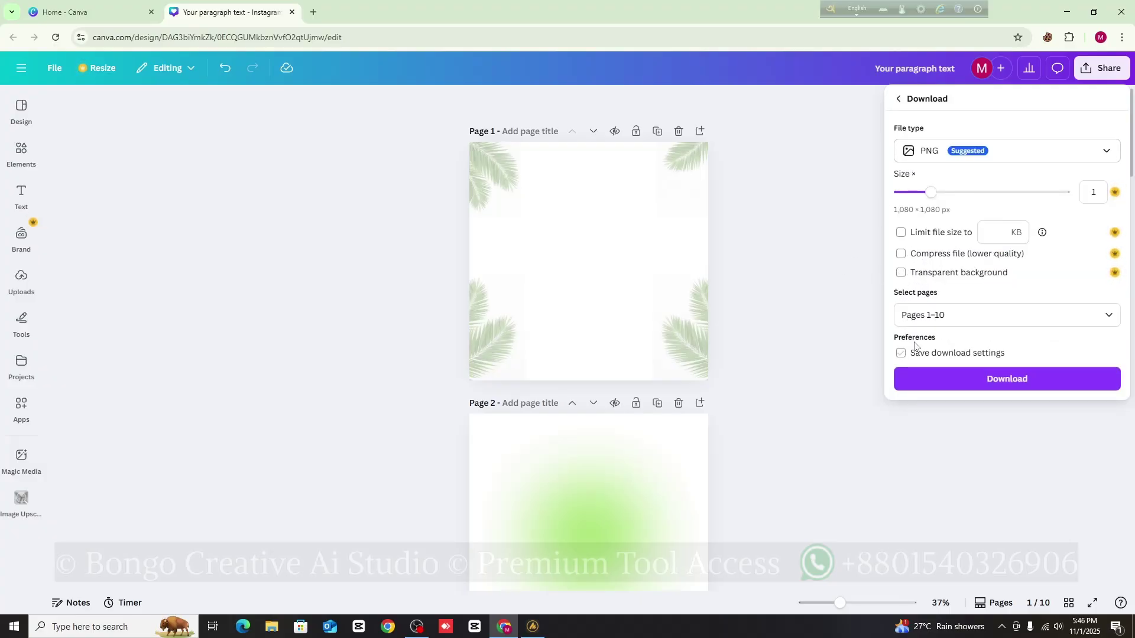
pyautogui.click(946, 315)
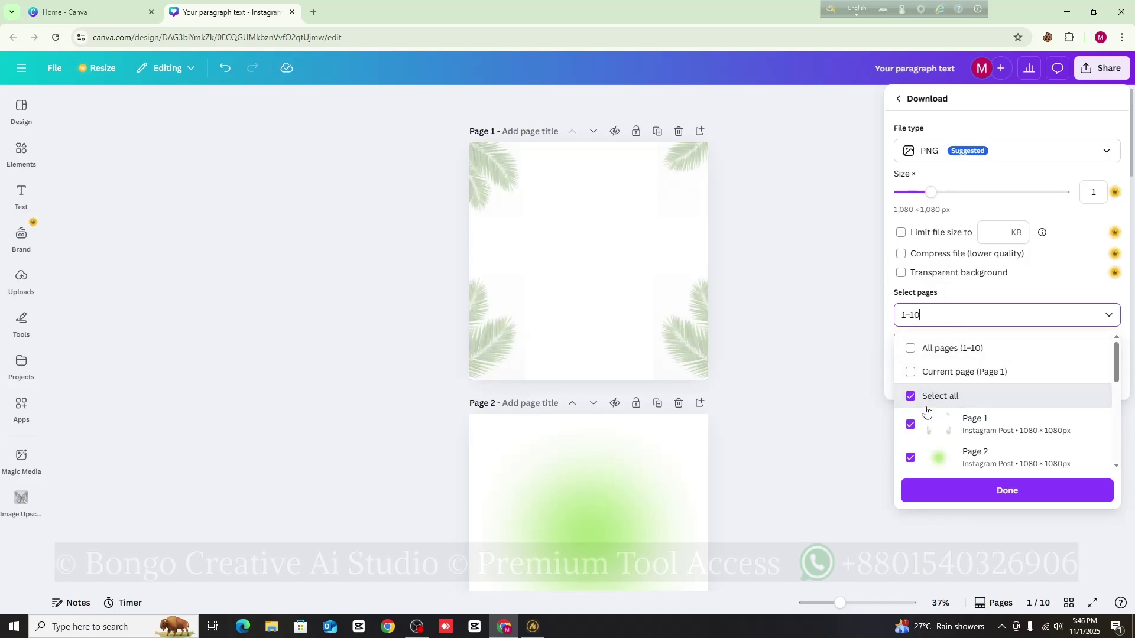
pyautogui.scroll(-5, 916, 408)
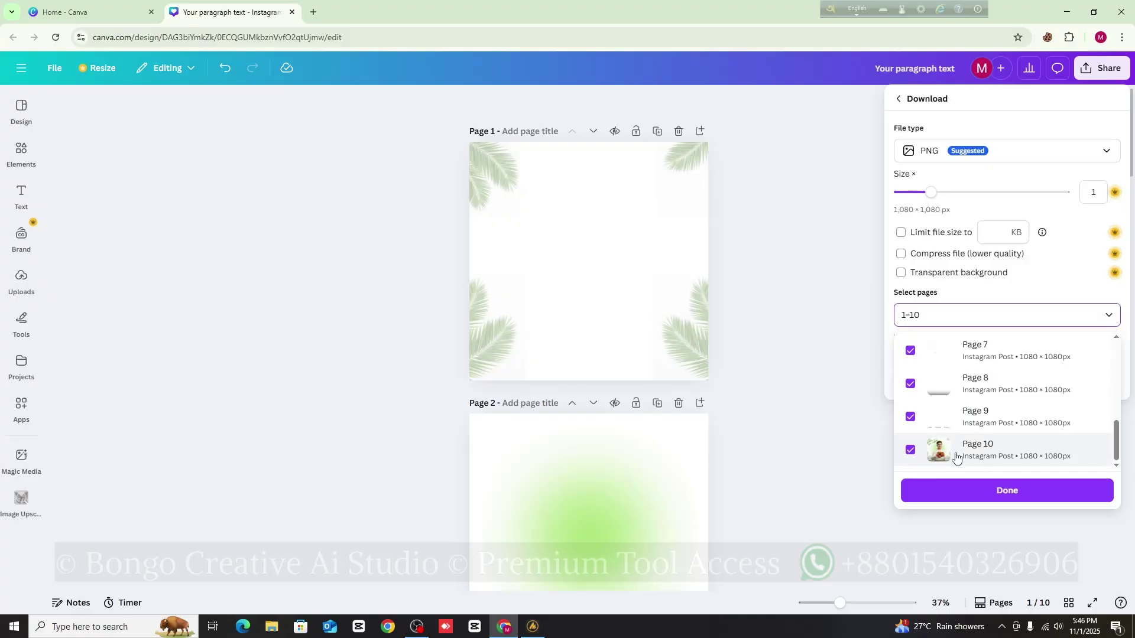
pyautogui.click(911, 451)
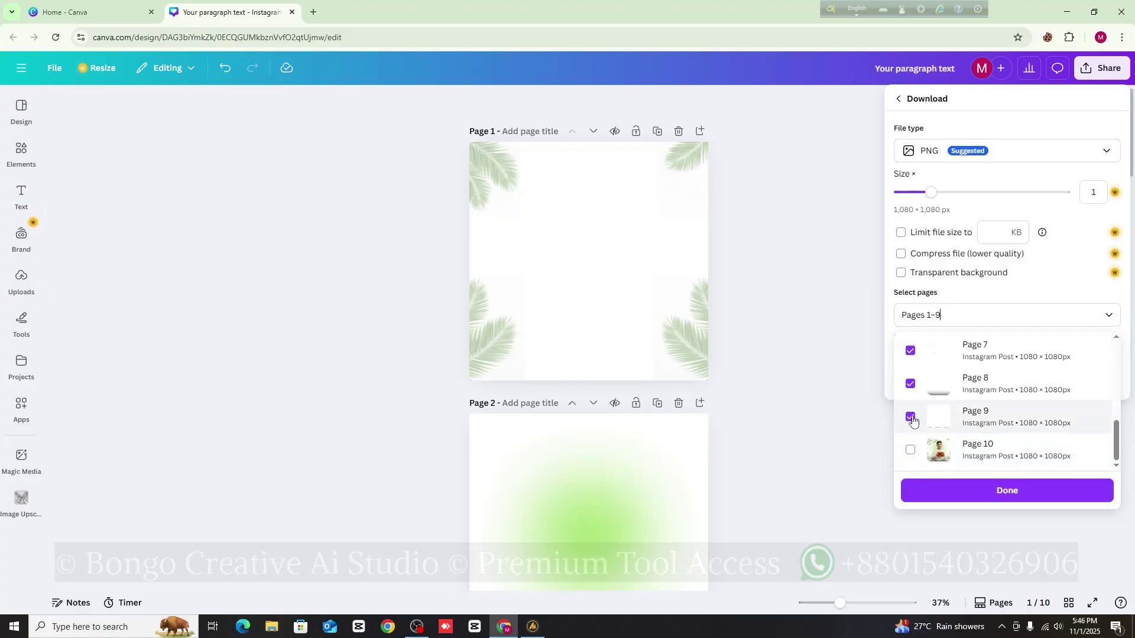
pyautogui.click(911, 418)
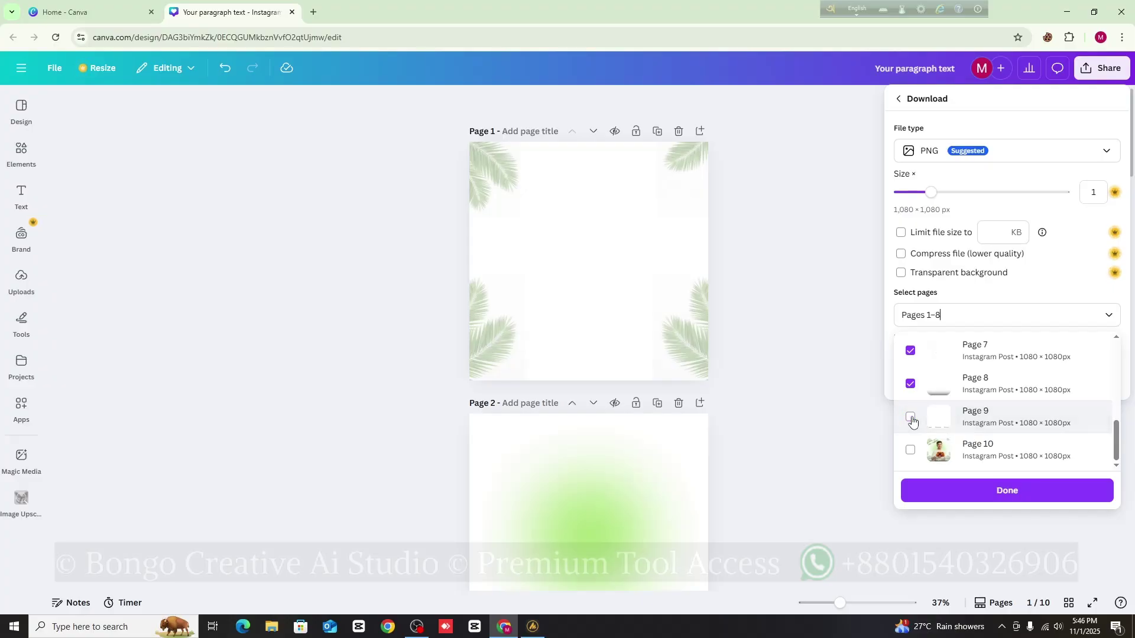
pyautogui.click(911, 386)
pyautogui.scroll(2, 914, 402)
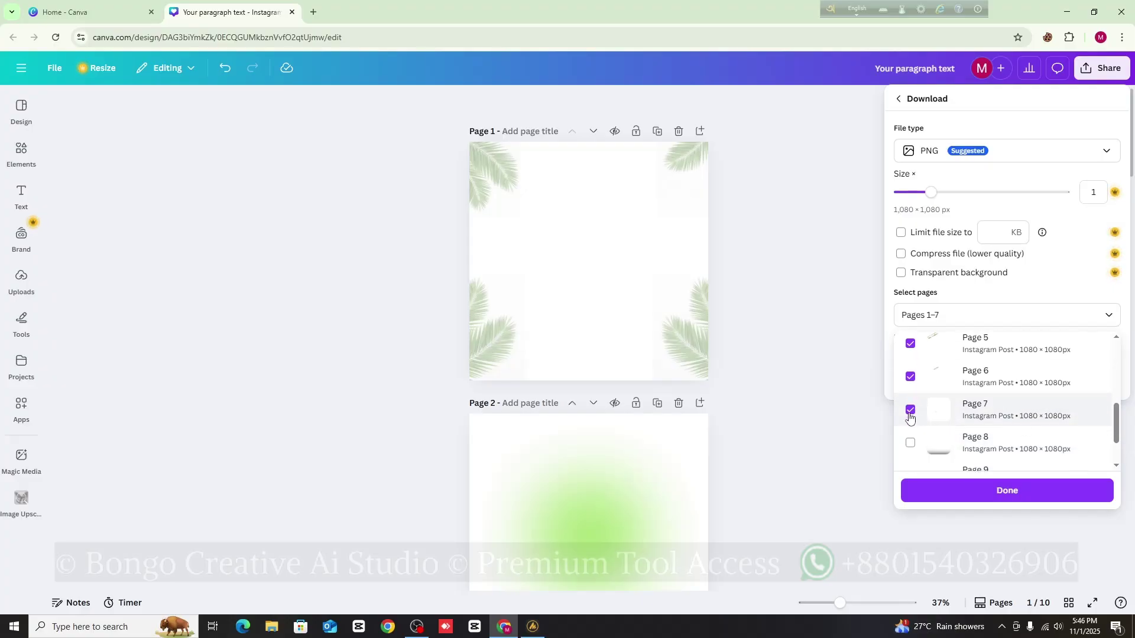
pyautogui.click(911, 378)
pyautogui.scroll(3, 910, 425)
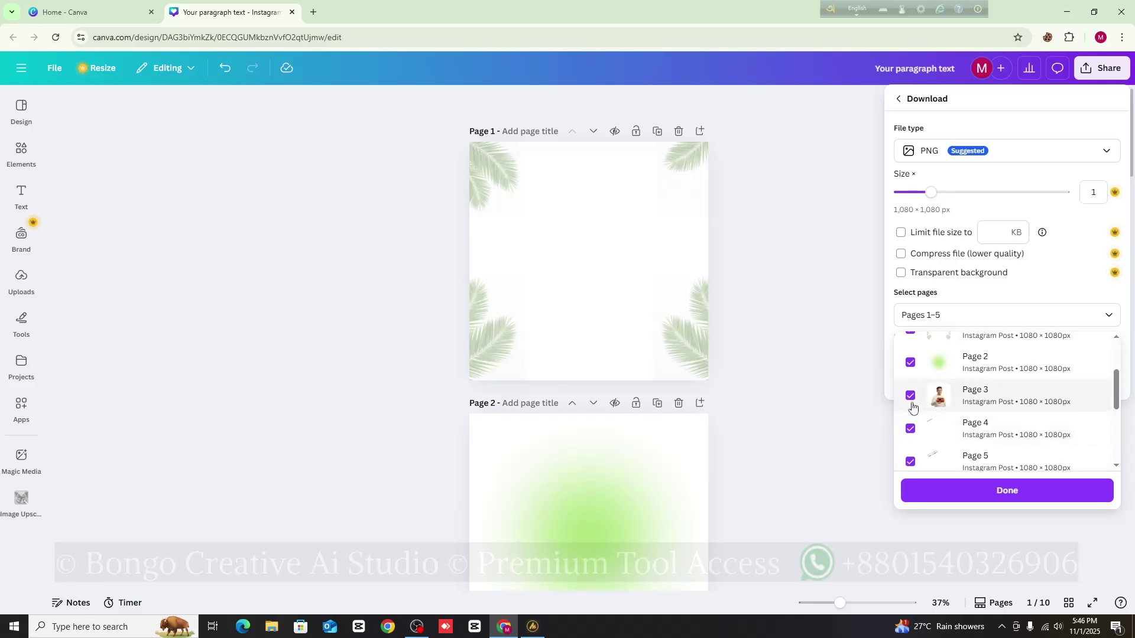
# Exclude pages 3, 4 and 5 as well, and download only pages 1–2 as PNG
pyautogui.click(909, 455)
pyautogui.click(910, 422)
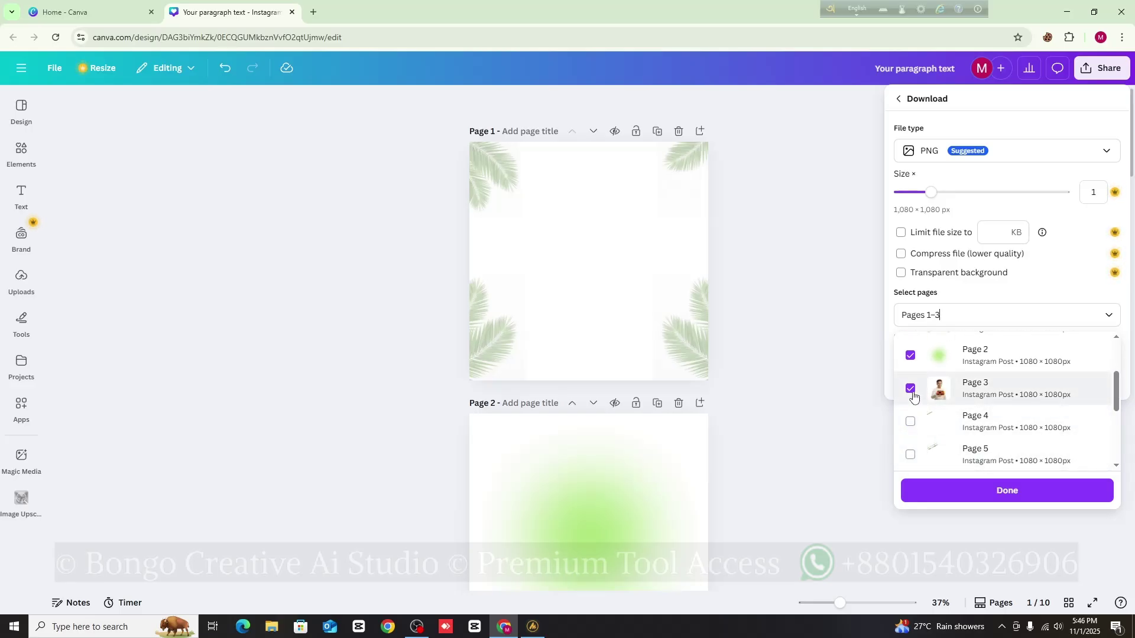
pyautogui.click(910, 389)
pyautogui.scroll(3, 940, 419)
pyautogui.scroll(-3, 940, 420)
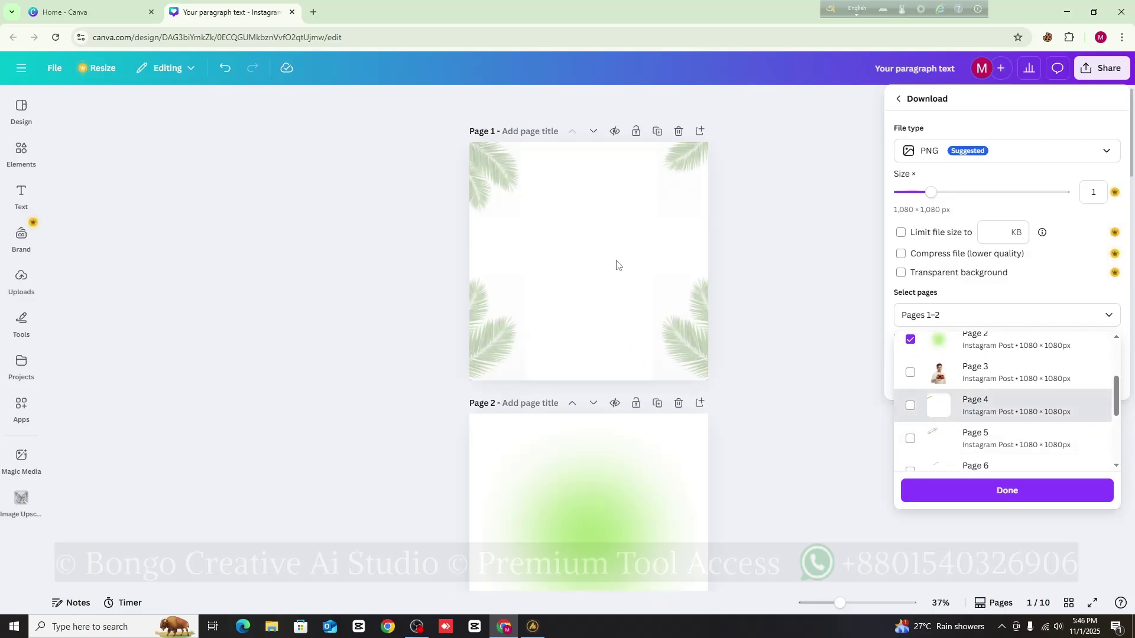
pyautogui.scroll(3, 928, 396)
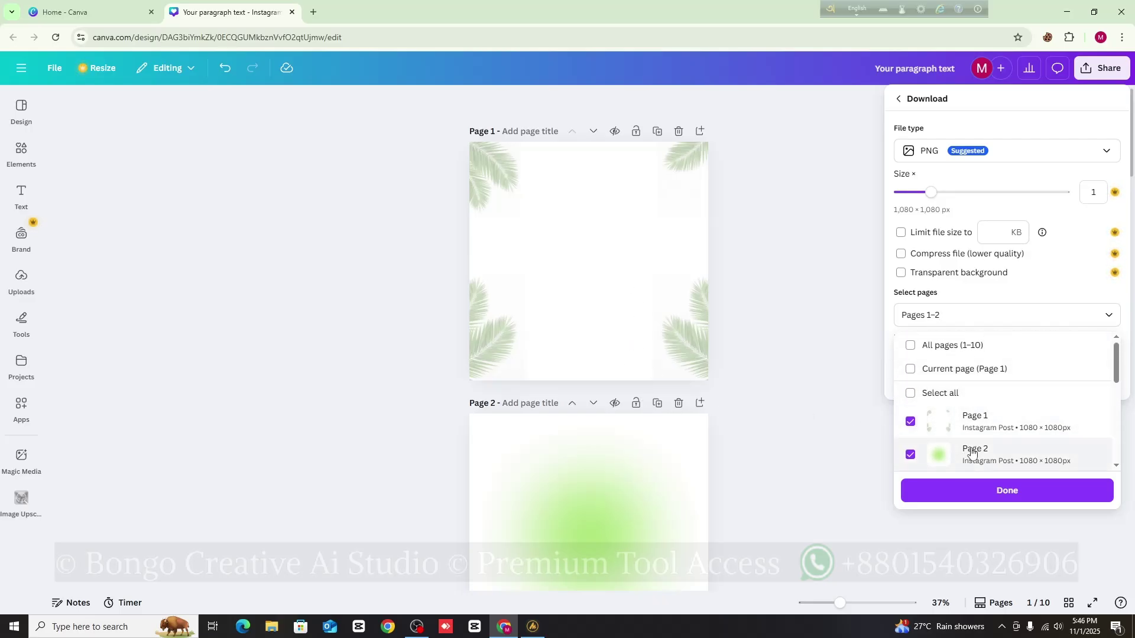
pyautogui.click(972, 491)
pyautogui.click(1020, 379)
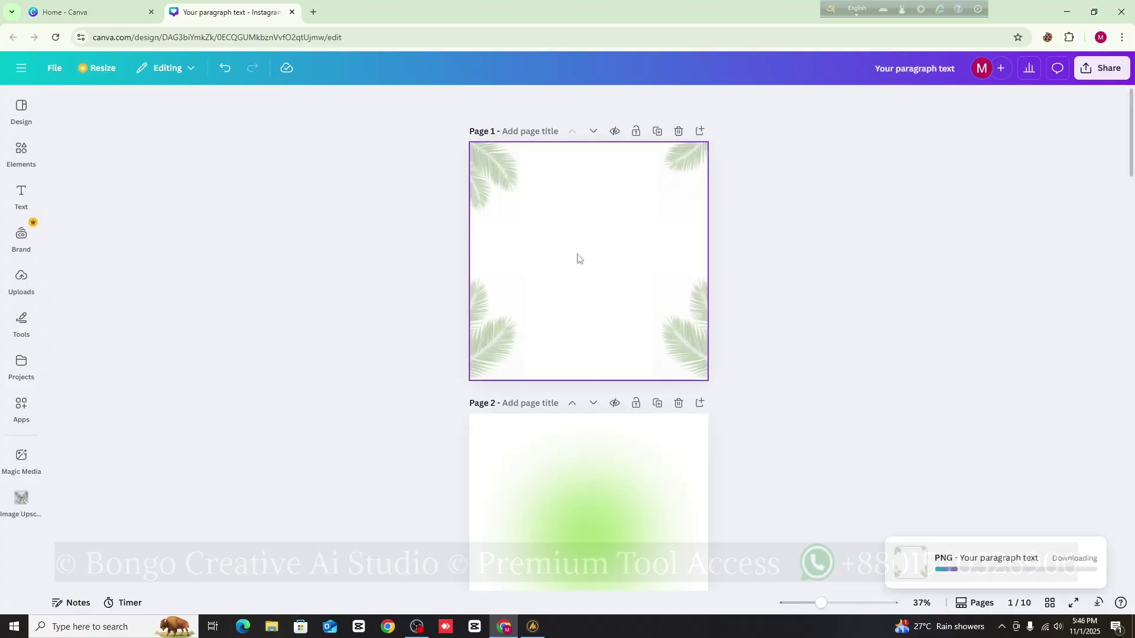
pyautogui.scroll(-4, 578, 284)
pyautogui.scroll(4, 580, 314)
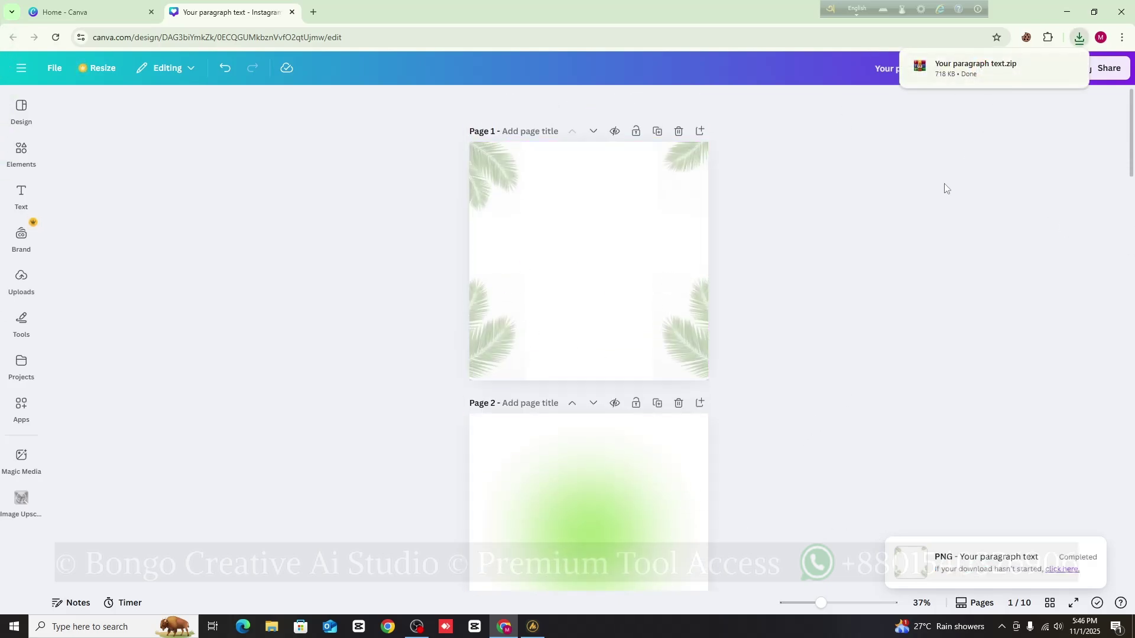
pyautogui.scroll(-10, 651, 331)
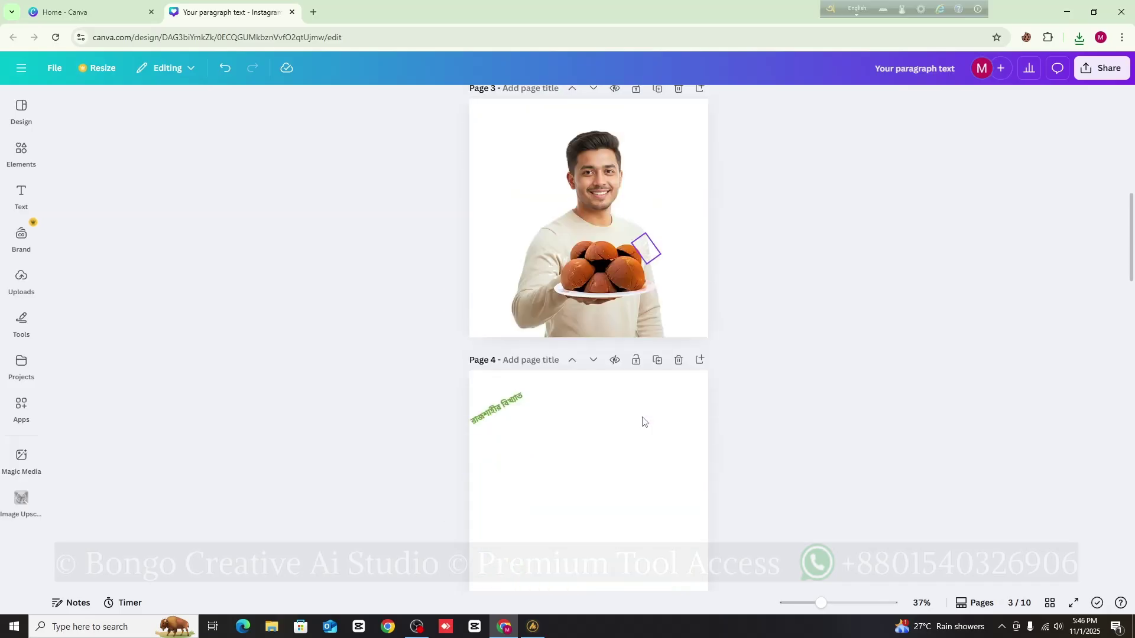
pyautogui.scroll(10, 644, 422)
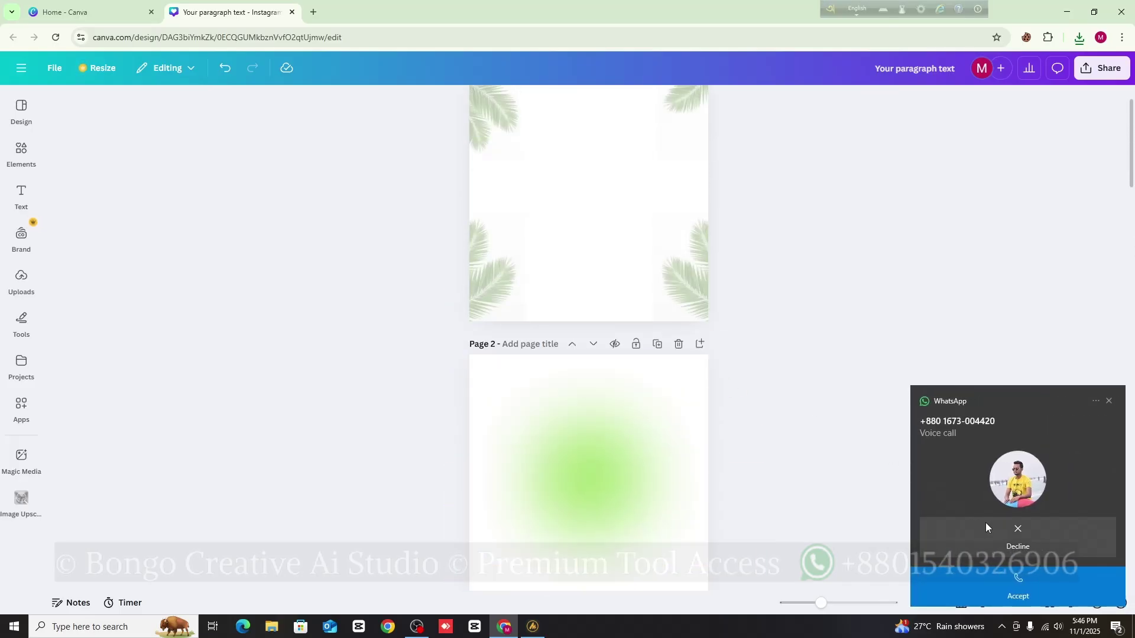
# Decline the incoming call and set up another download of the design with every page deselected
pyautogui.click(991, 521)
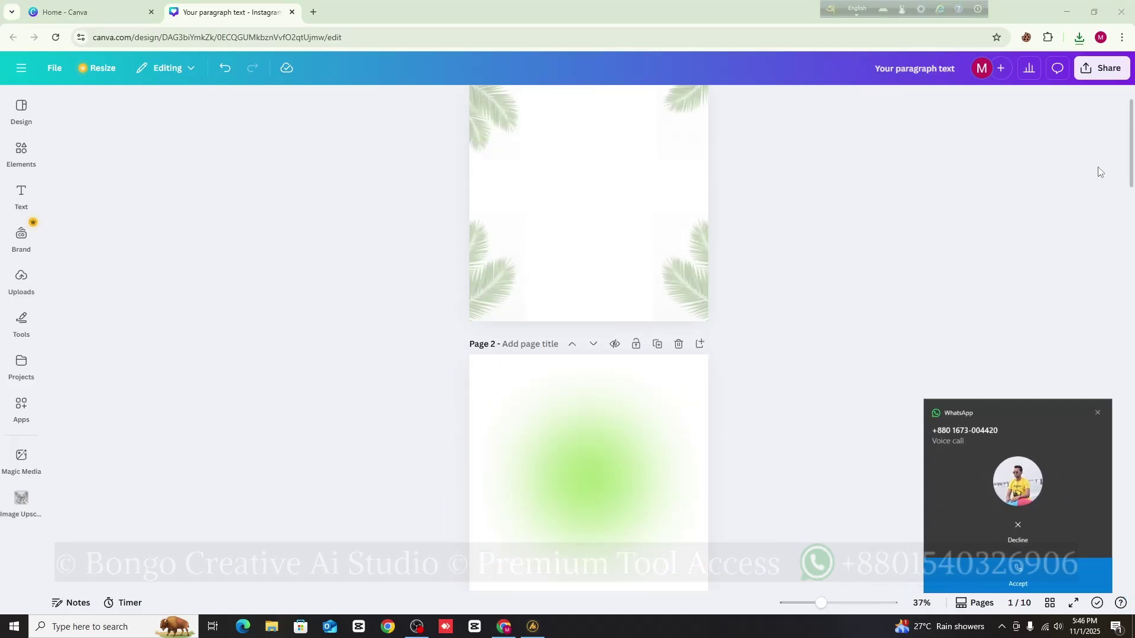
pyautogui.click(1093, 80)
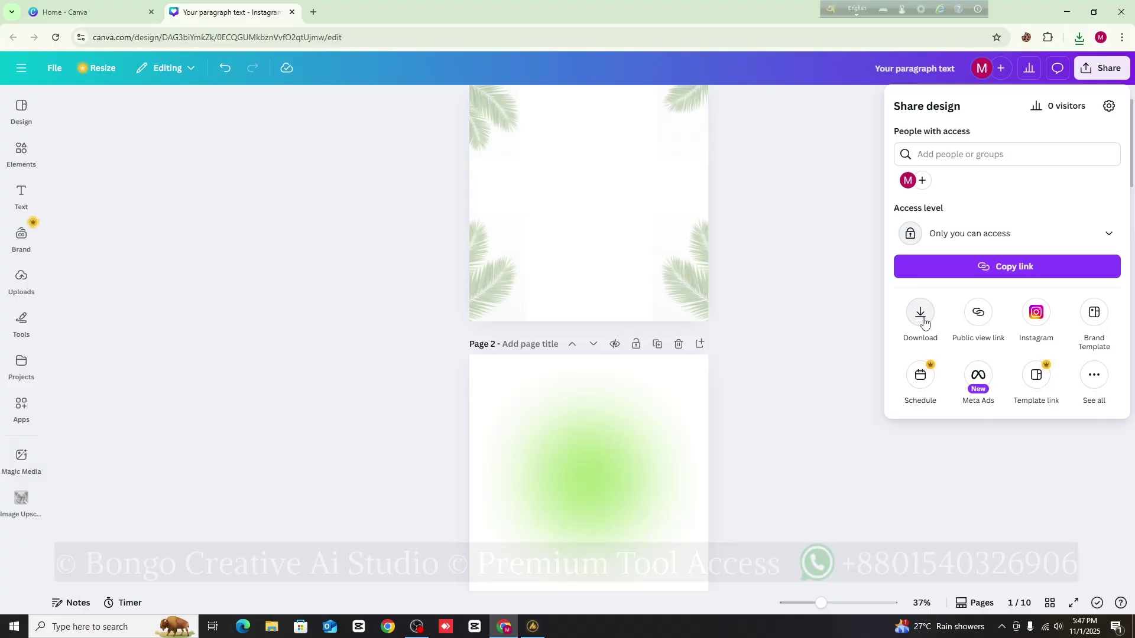
pyautogui.click(922, 320)
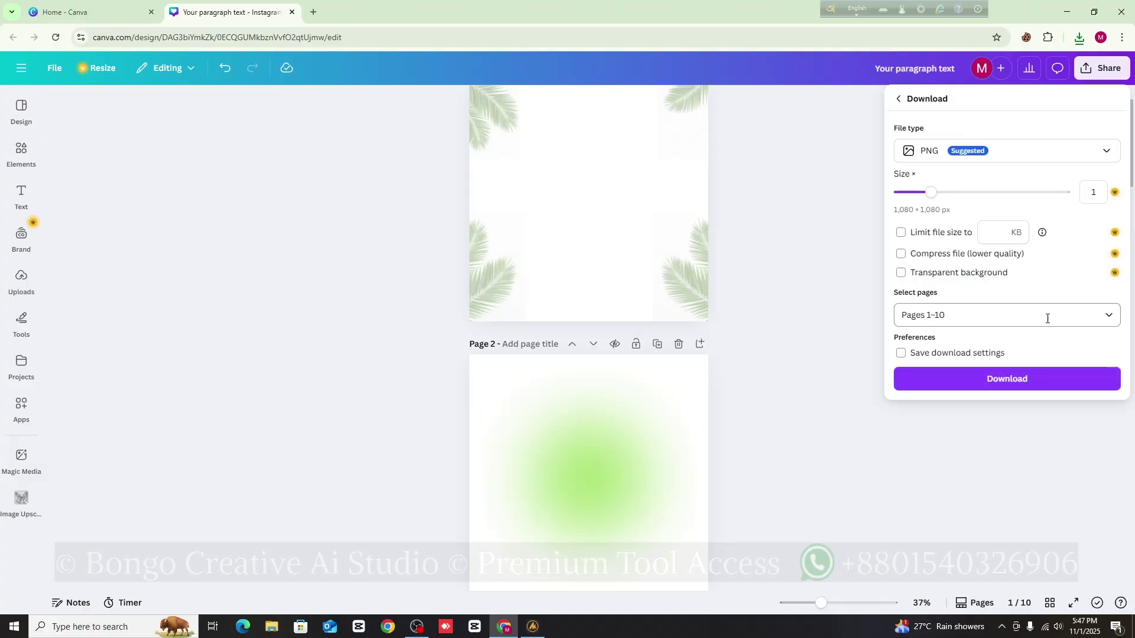
pyautogui.click(1107, 315)
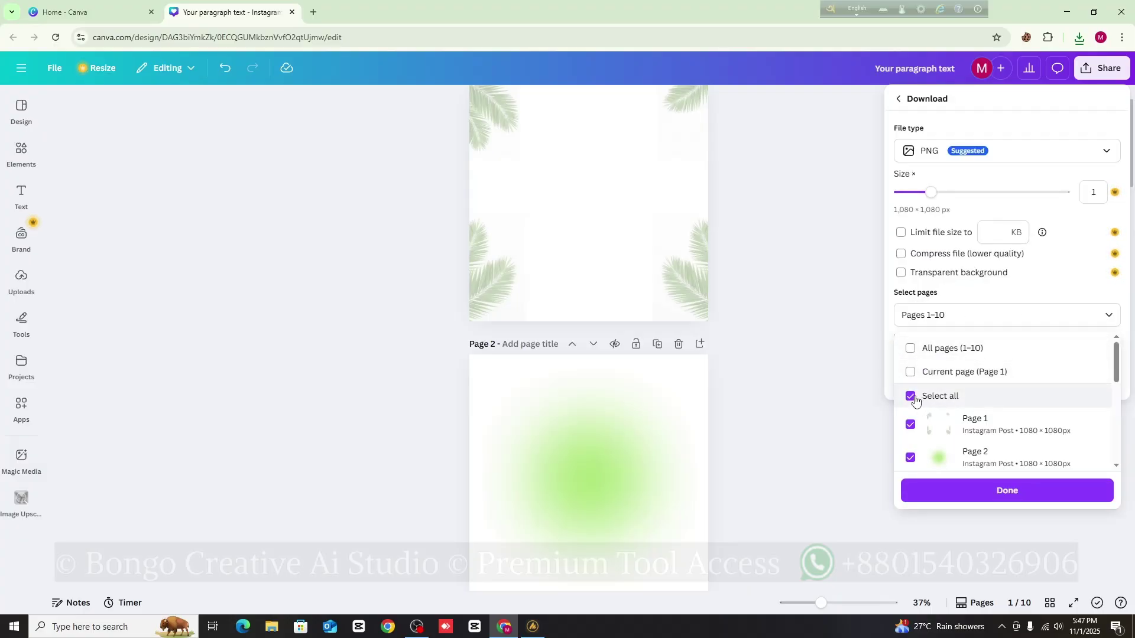
pyautogui.click(911, 398)
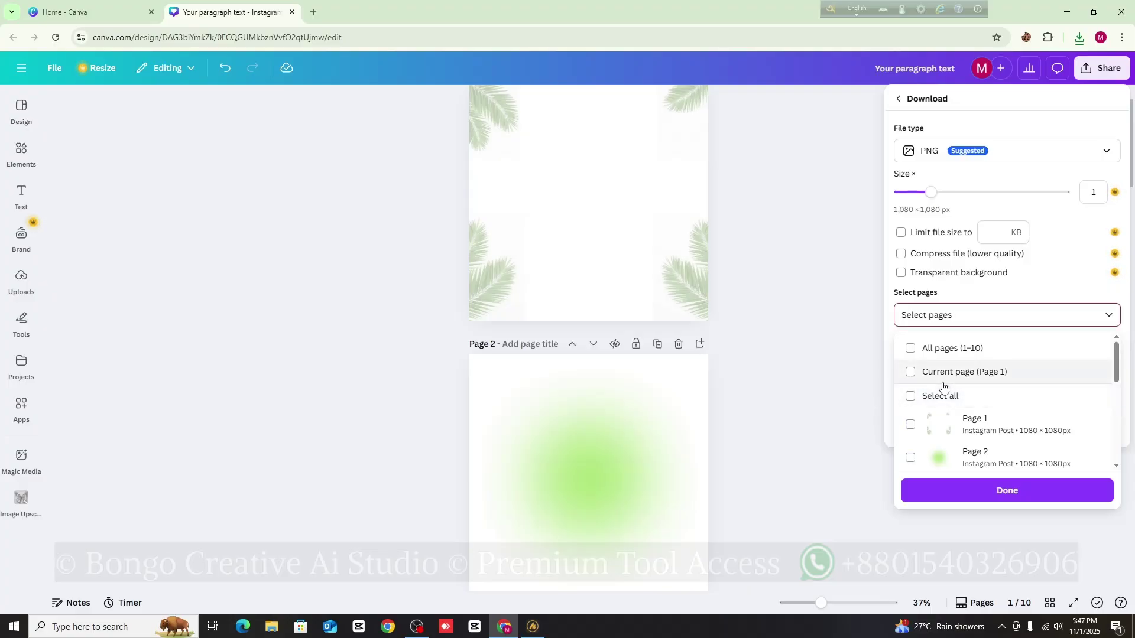
# Select only pages 3 to 9 for the PNG download and confirm the page selection
pyautogui.scroll(-5, 932, 417)
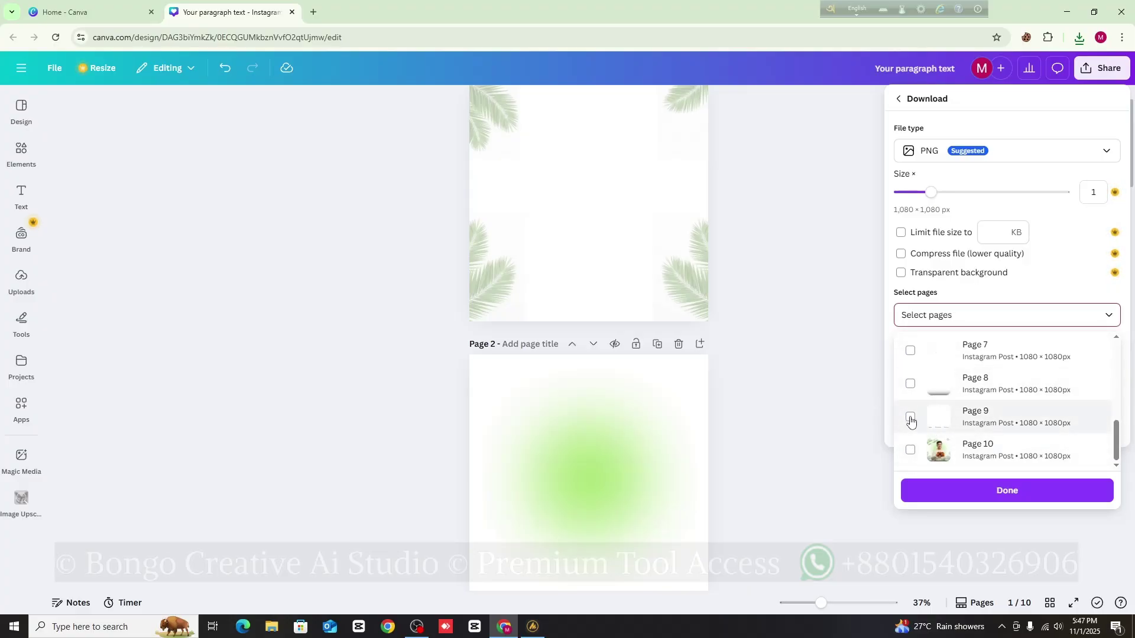
pyautogui.click(910, 419)
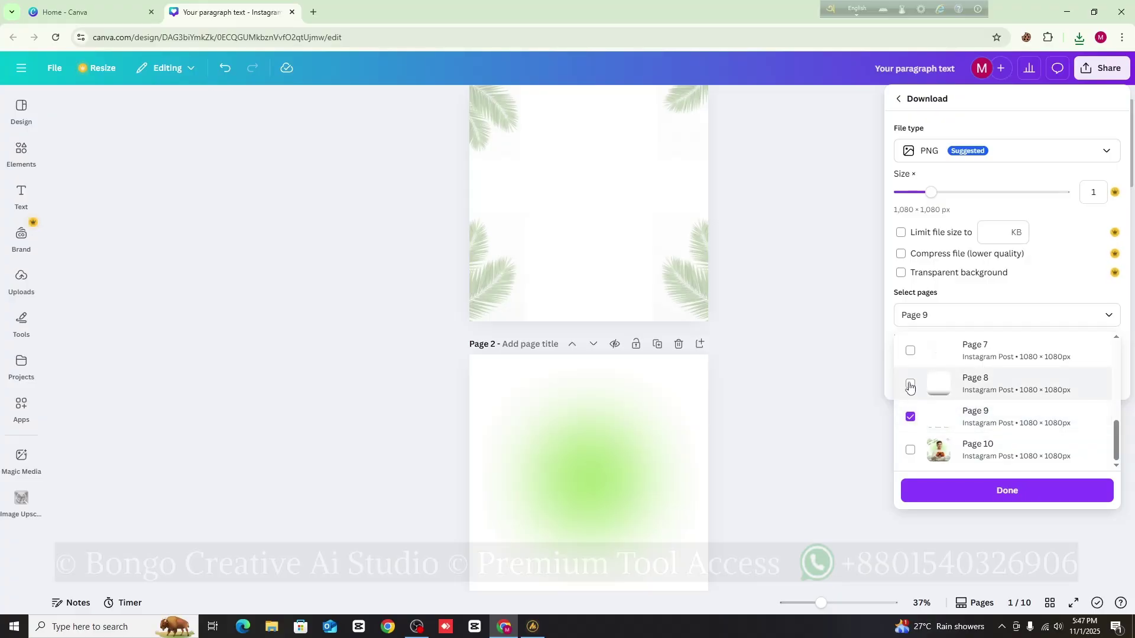
pyautogui.click(910, 384)
pyautogui.scroll(2, 913, 396)
pyautogui.click(915, 410)
pyautogui.click(910, 377)
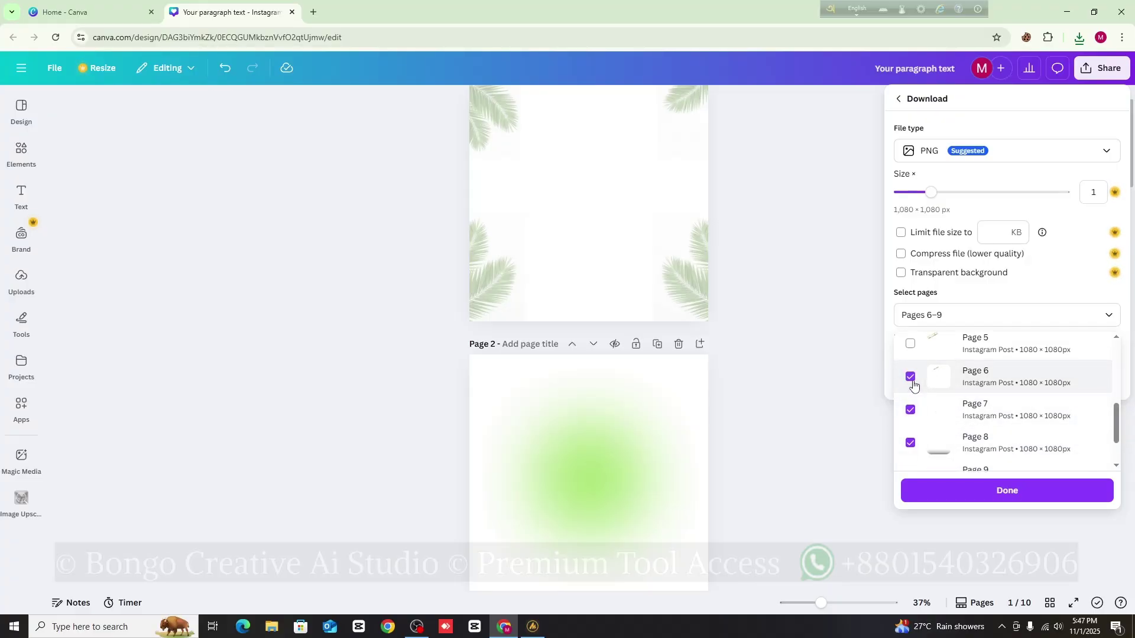
pyautogui.scroll(2, 911, 384)
pyautogui.click(911, 391)
pyautogui.click(910, 369)
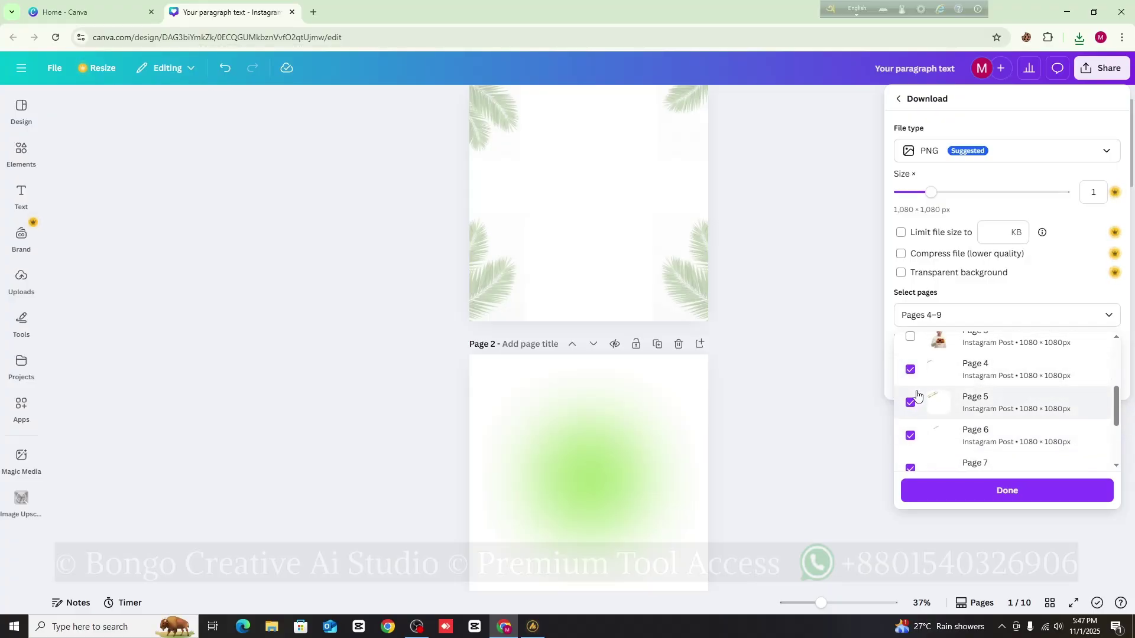
pyautogui.scroll(2, 910, 381)
pyautogui.click(910, 395)
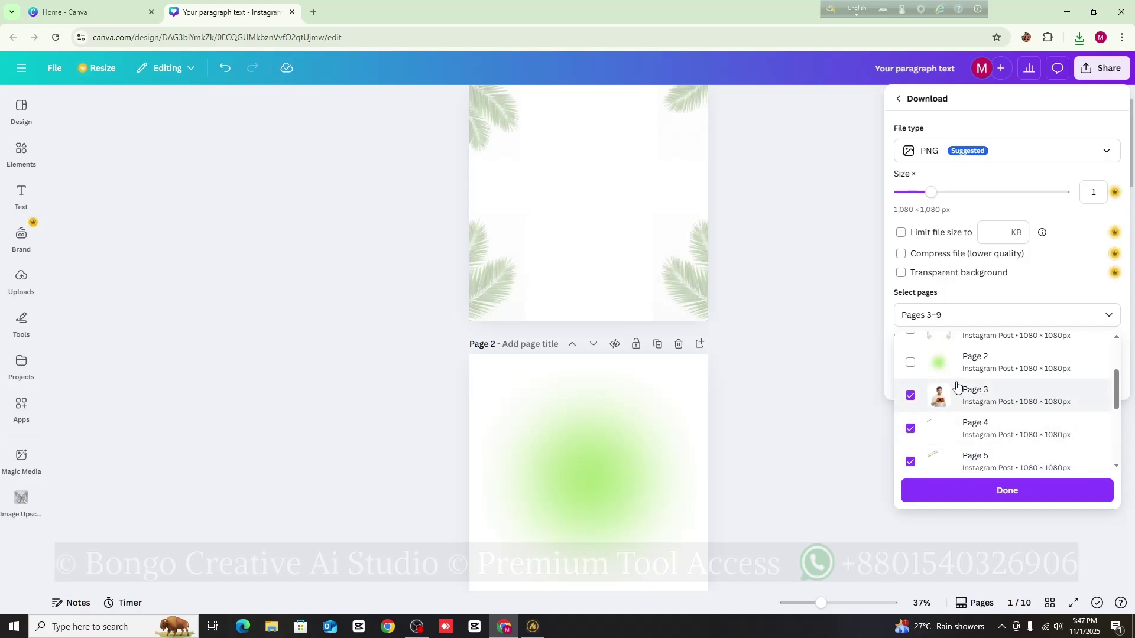
pyautogui.scroll(-1, 984, 449)
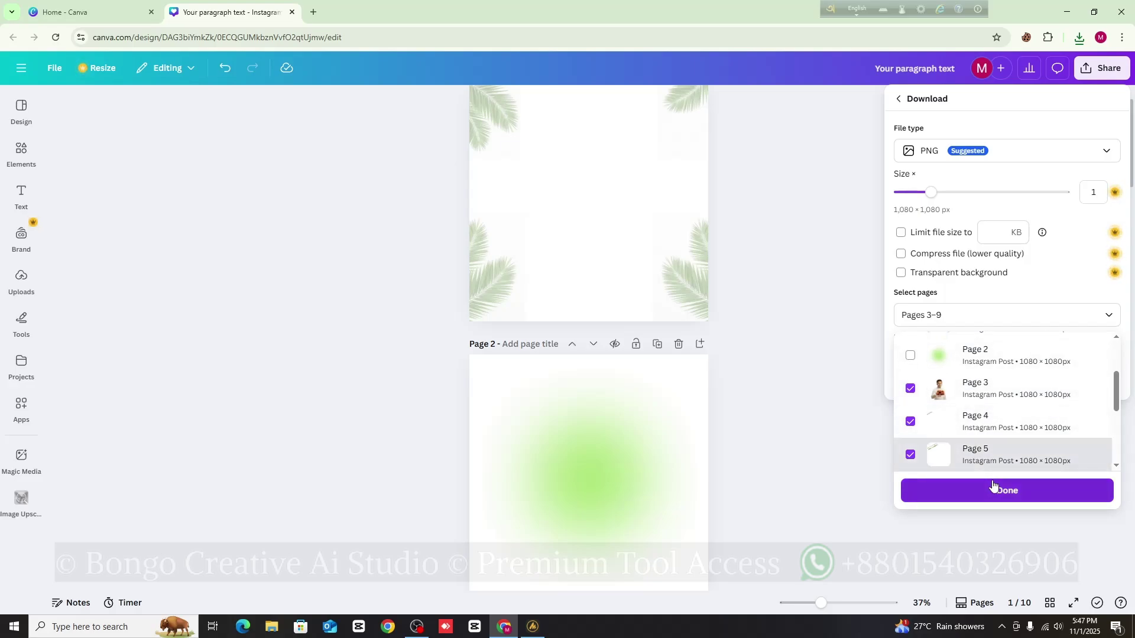
pyautogui.click(993, 488)
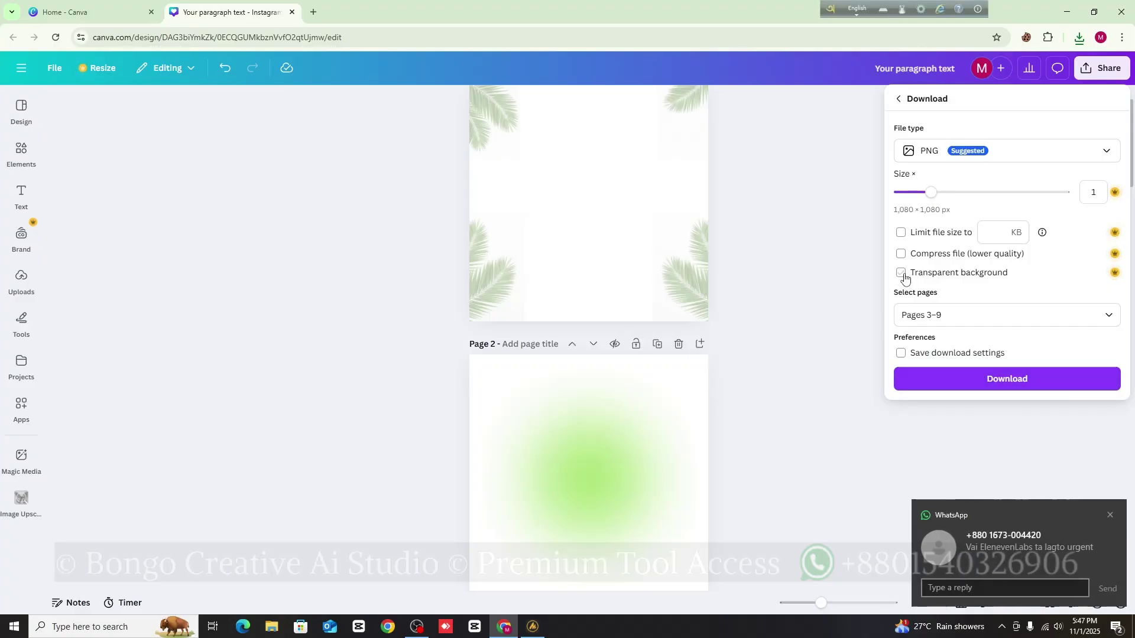
# Dismiss the message notification and download the selected pages as PNG with a transparent background
pyautogui.click(1109, 515)
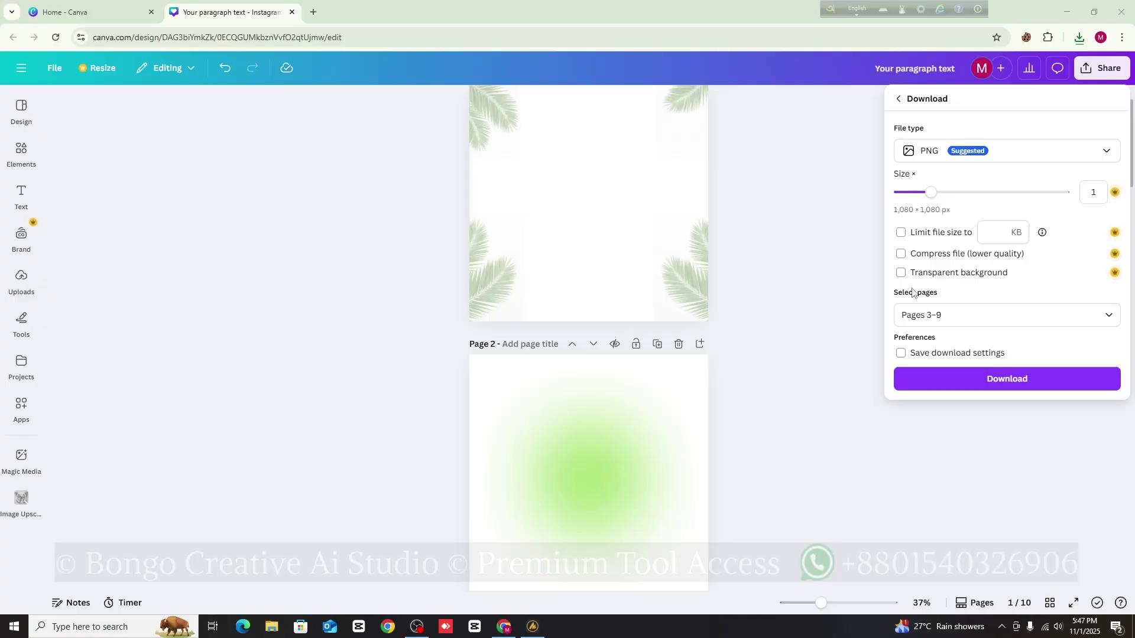
pyautogui.click(901, 273)
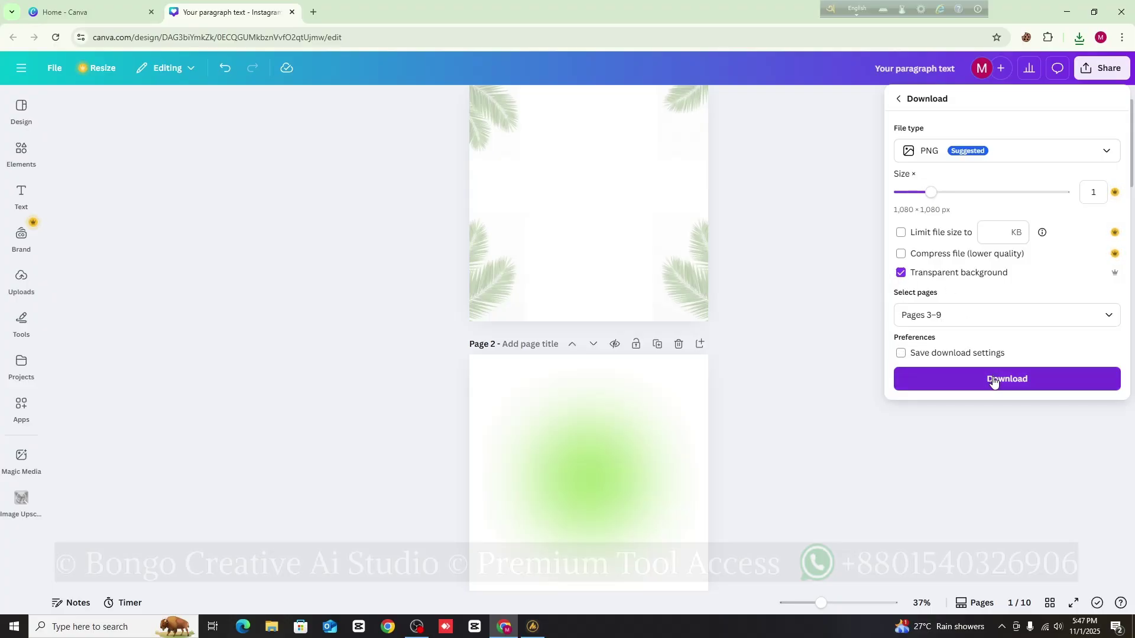
pyautogui.click(994, 380)
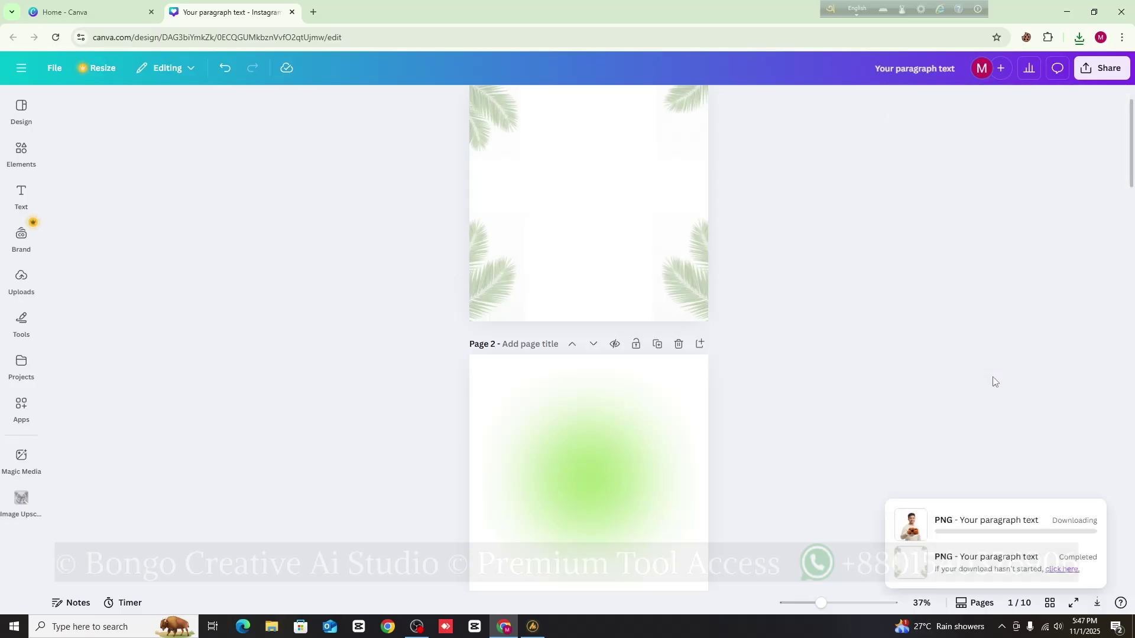
pyautogui.scroll(-12, 554, 372)
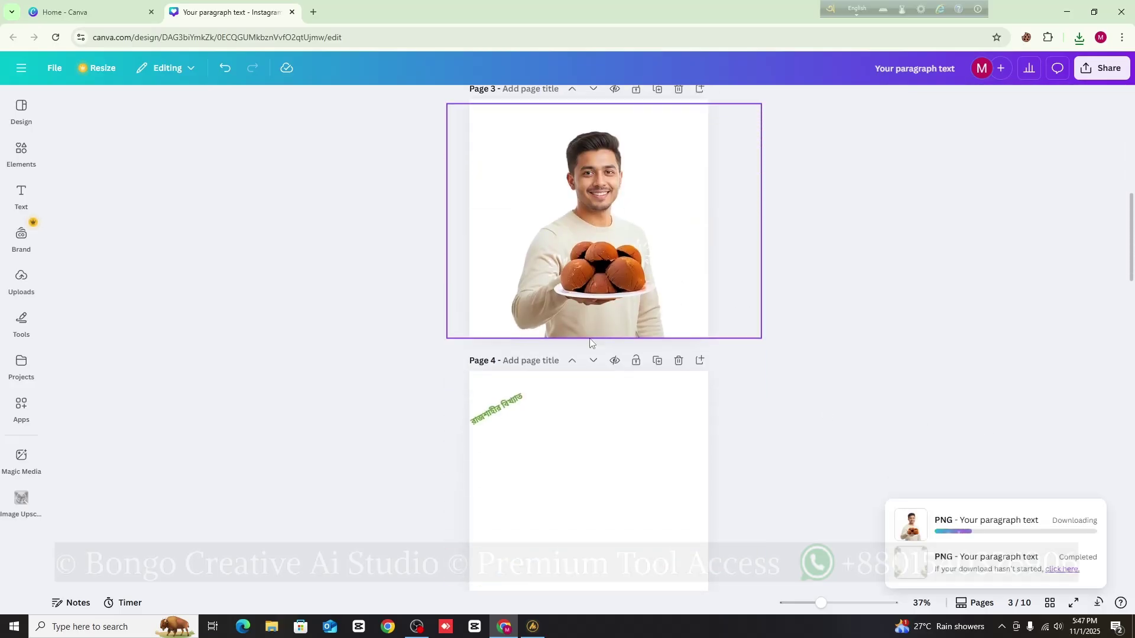
pyautogui.scroll(-2, 591, 360)
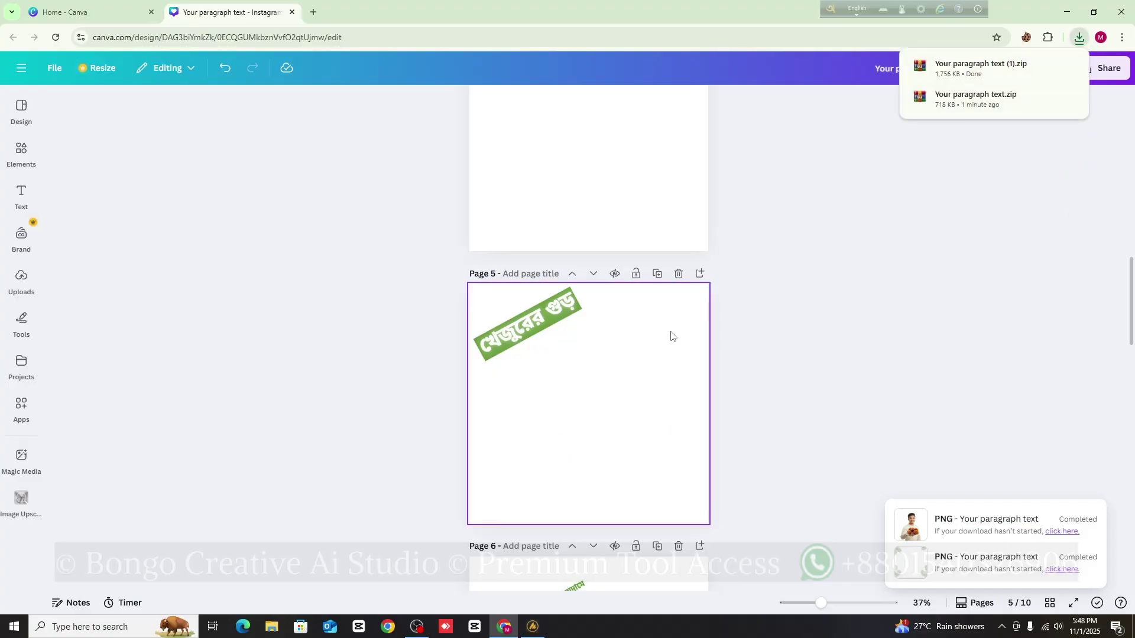
pyautogui.scroll(2, 591, 324)
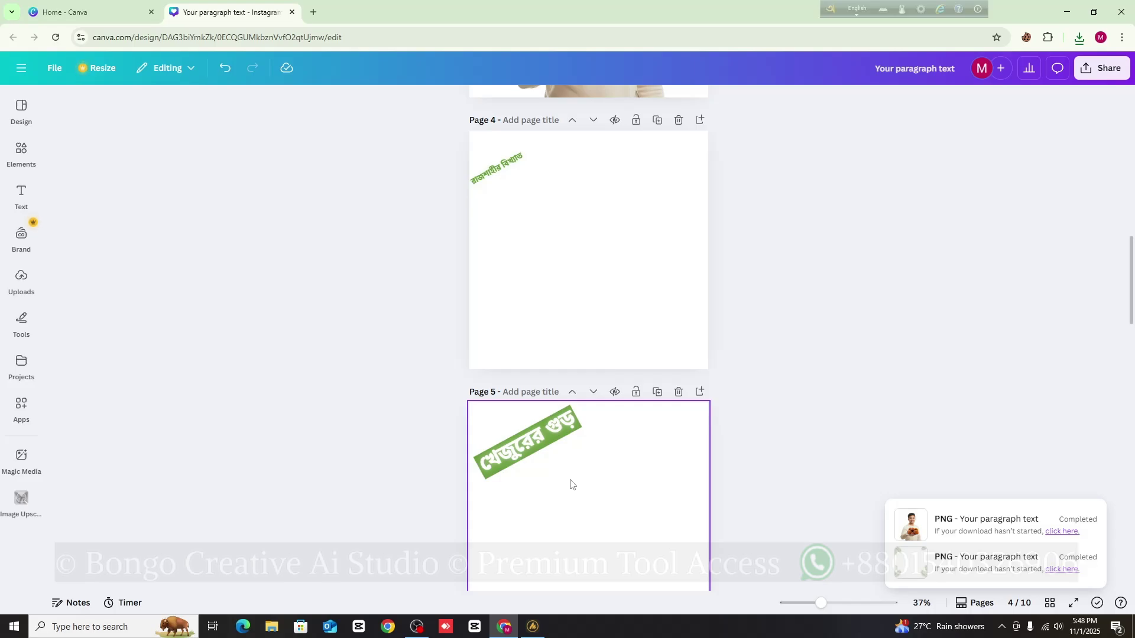
pyautogui.scroll(10, 780, 344)
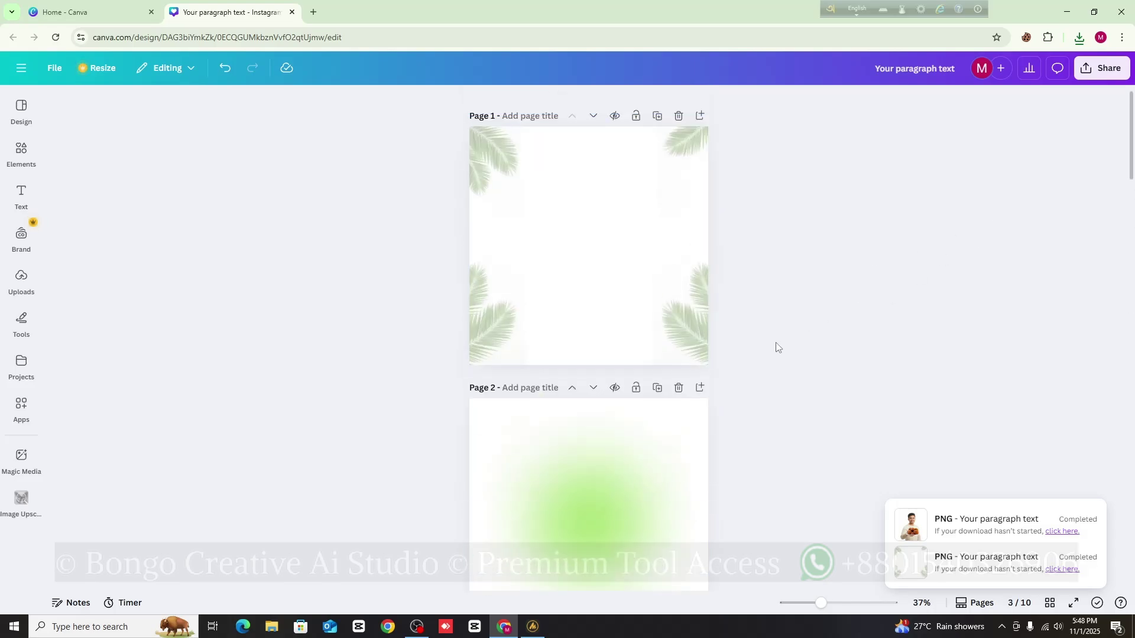
pyautogui.scroll(-5, 757, 351)
pyautogui.scroll(-5, 680, 414)
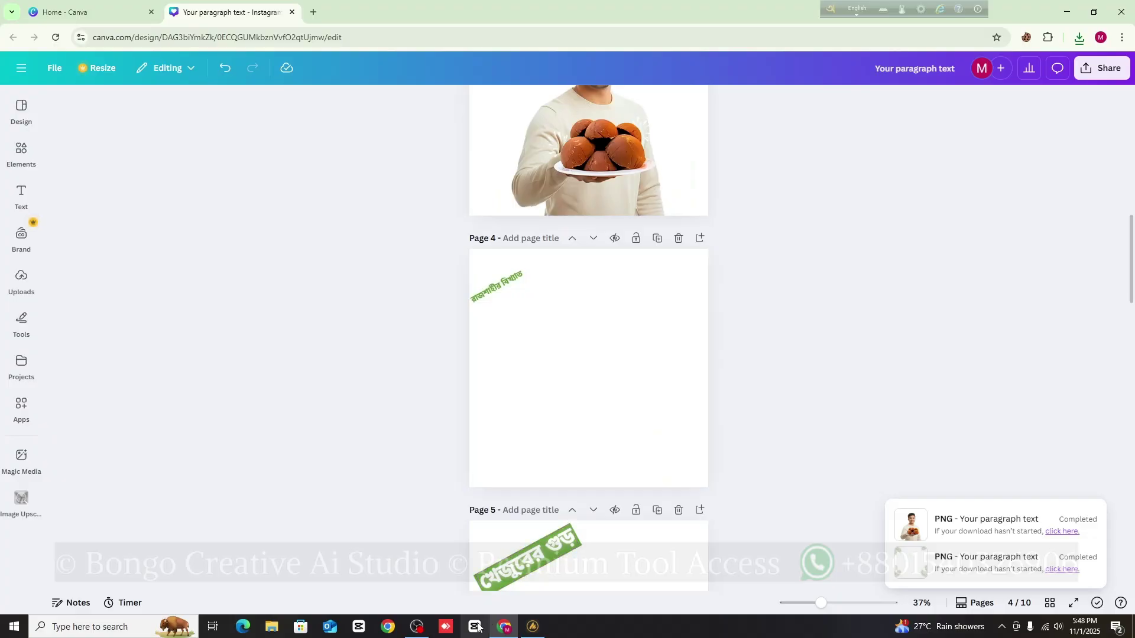
# Switch to CapCut and create a new project, declining the incoming call
pyautogui.click(475, 627)
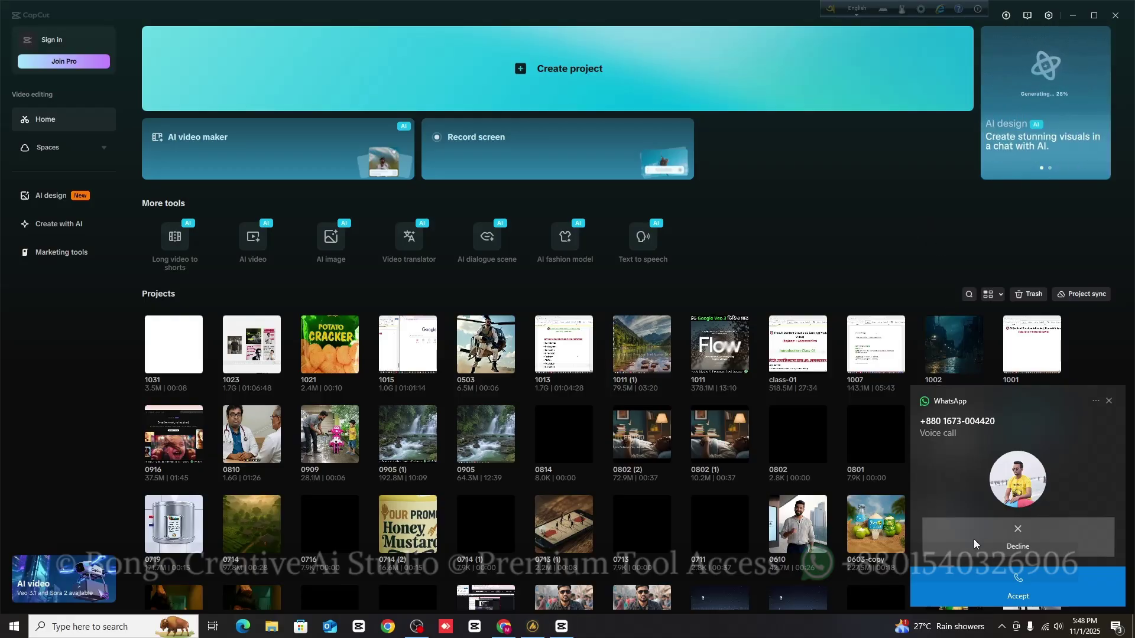
pyautogui.click(1018, 532)
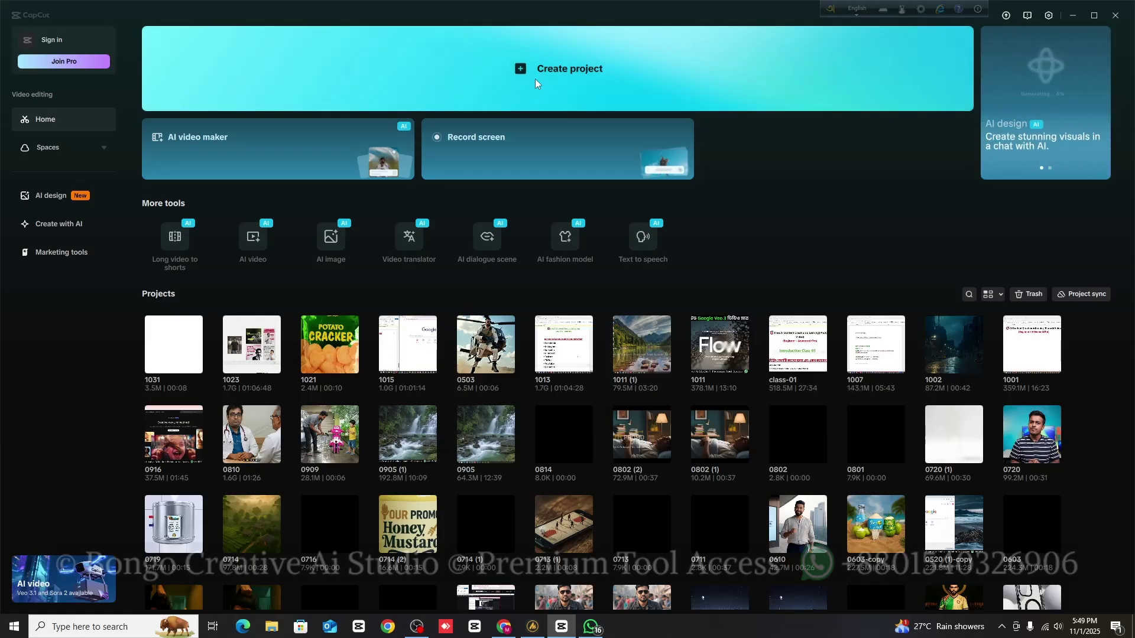
pyautogui.click(534, 79)
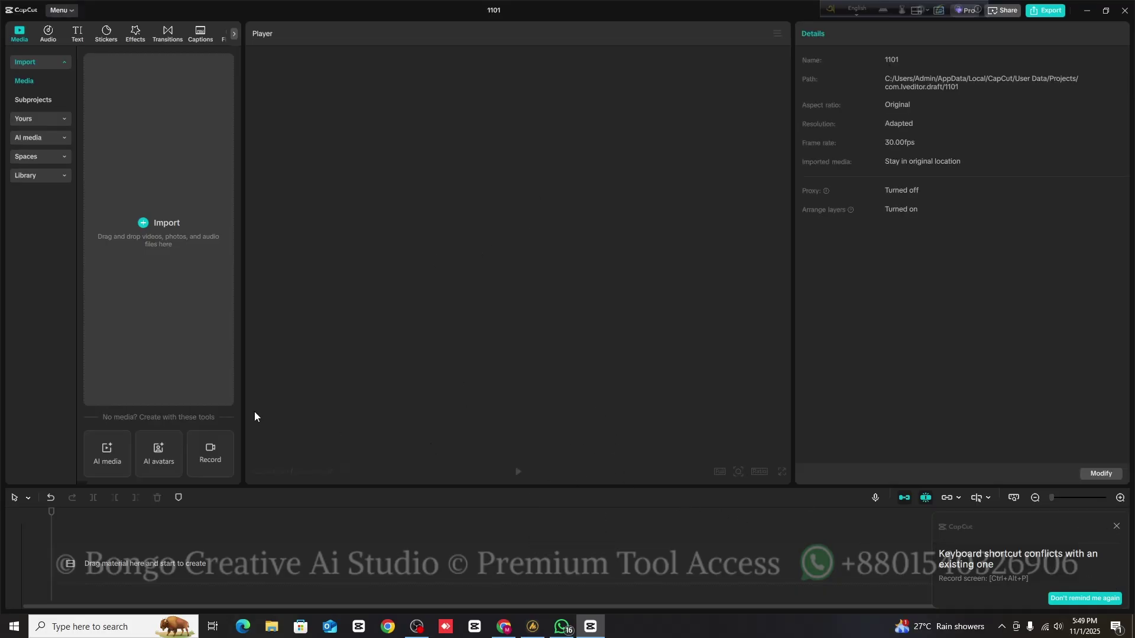
pyautogui.click(156, 241)
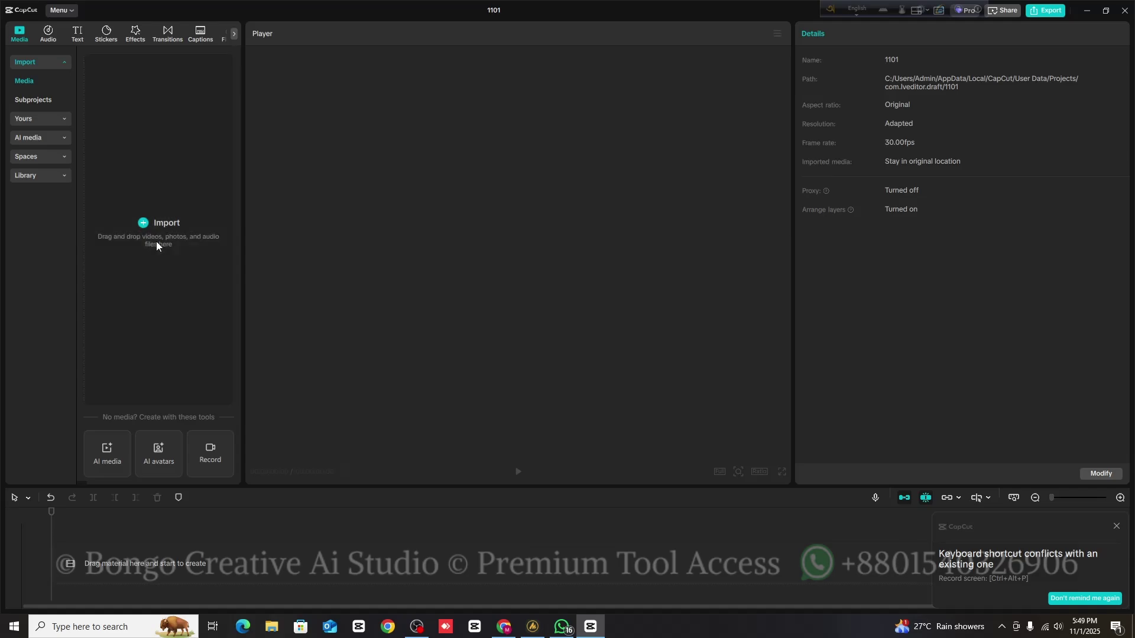
pyautogui.click(1014, 10)
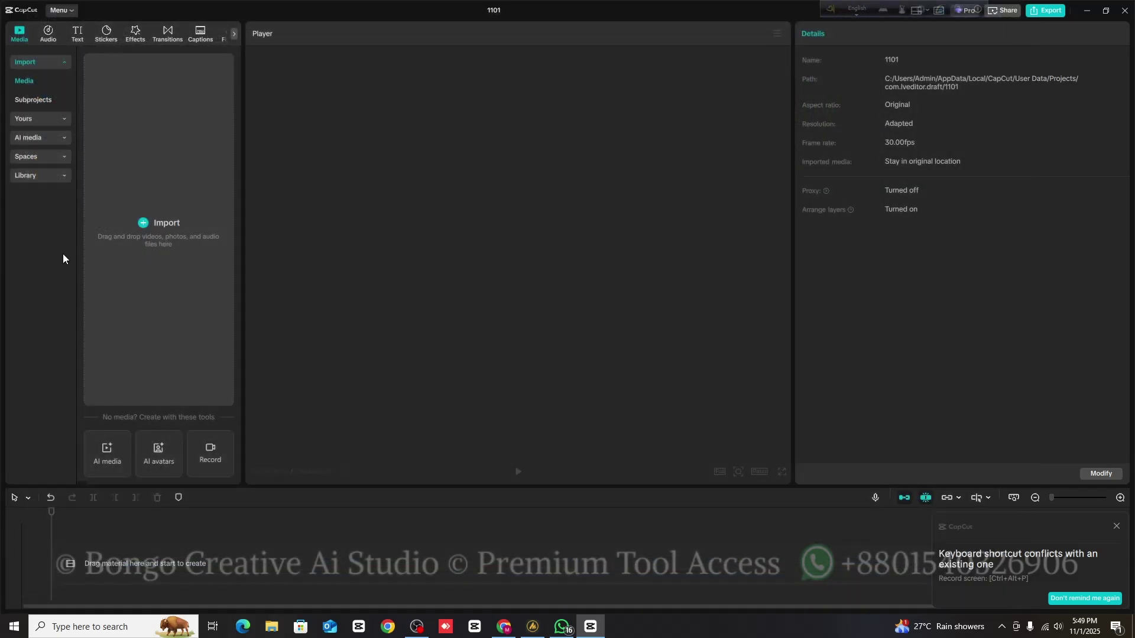
pyautogui.click(163, 241)
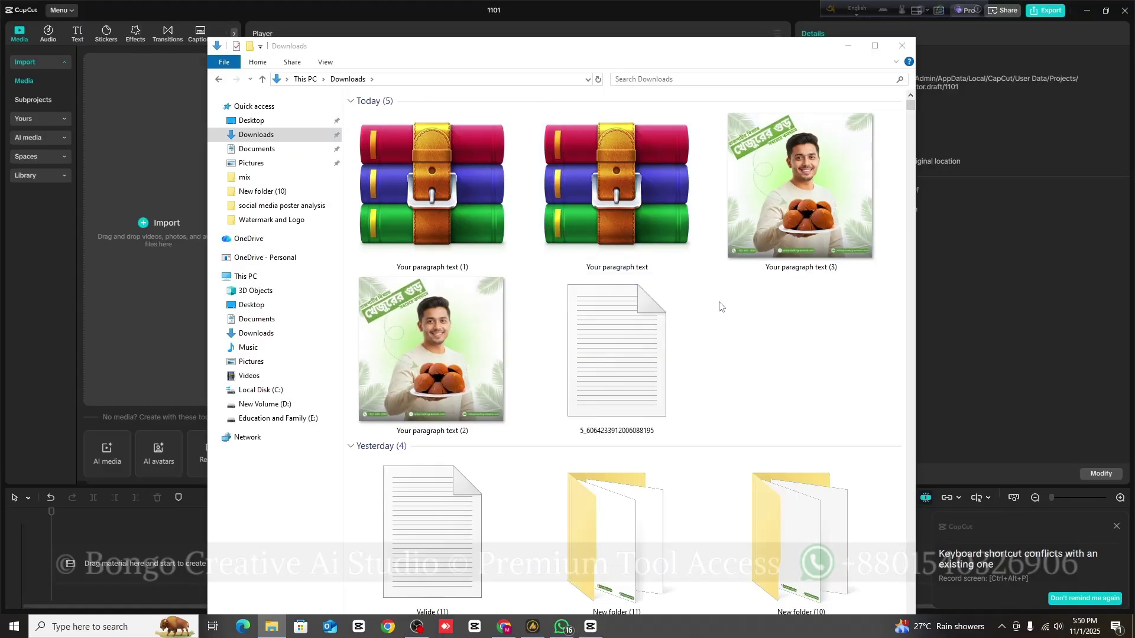
# Create a new folder in Downloads and move both downloaded "Your paragraph text" ZIP archives into it
pyautogui.rightClick(710, 314)
pyautogui.moveTo(768, 481)
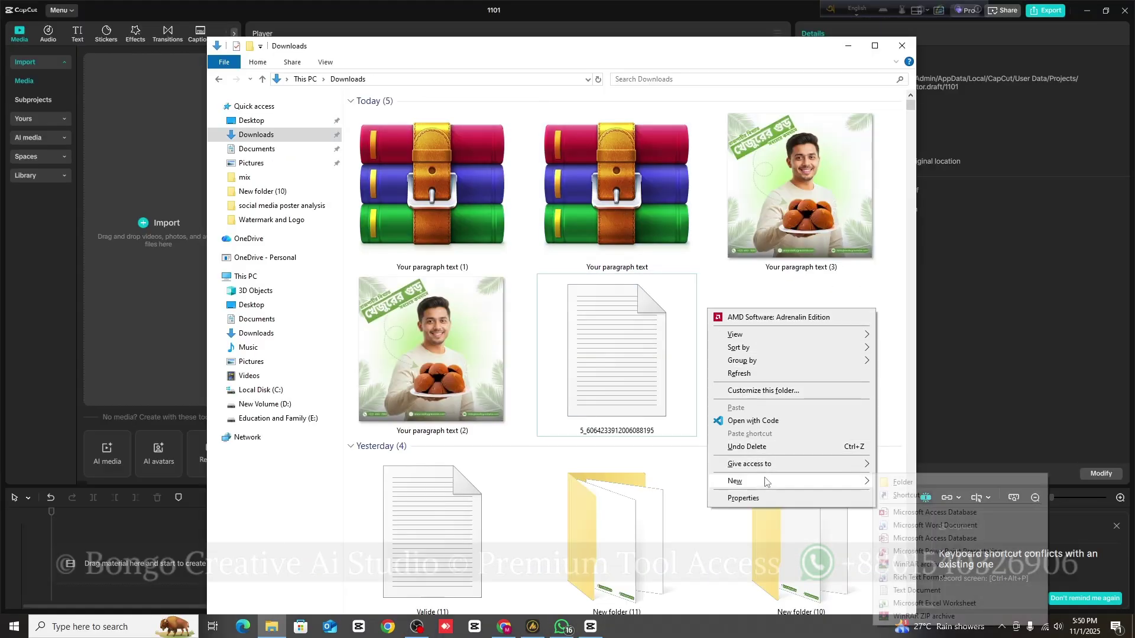
pyautogui.click(901, 482)
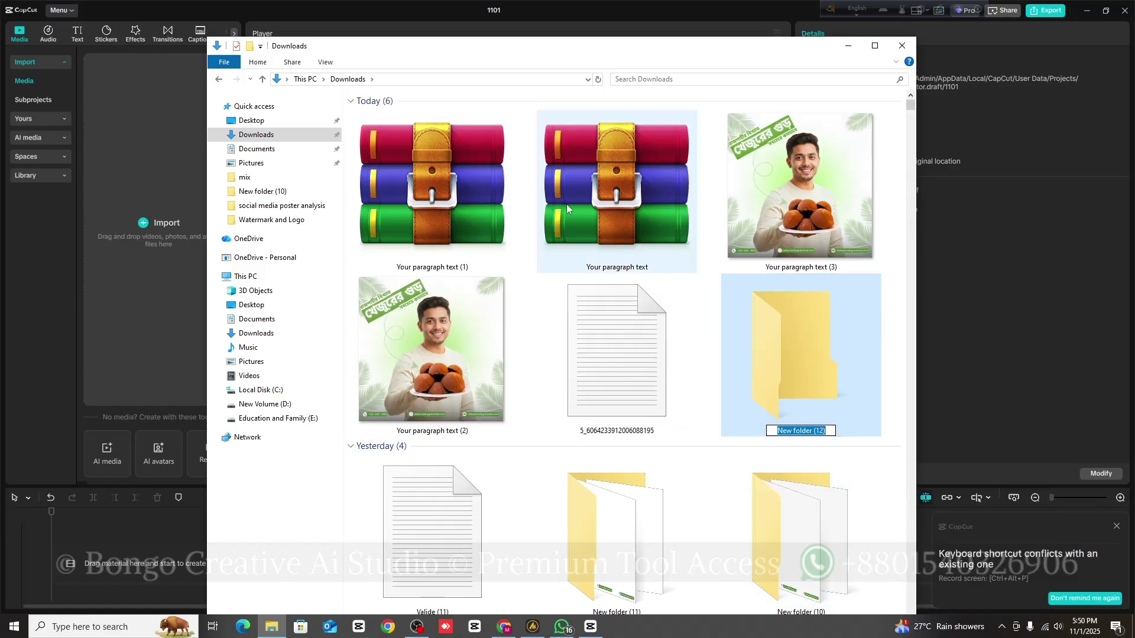
pyautogui.click(705, 306)
pyautogui.moveTo(432, 189); pyautogui.dragTo(797, 355)
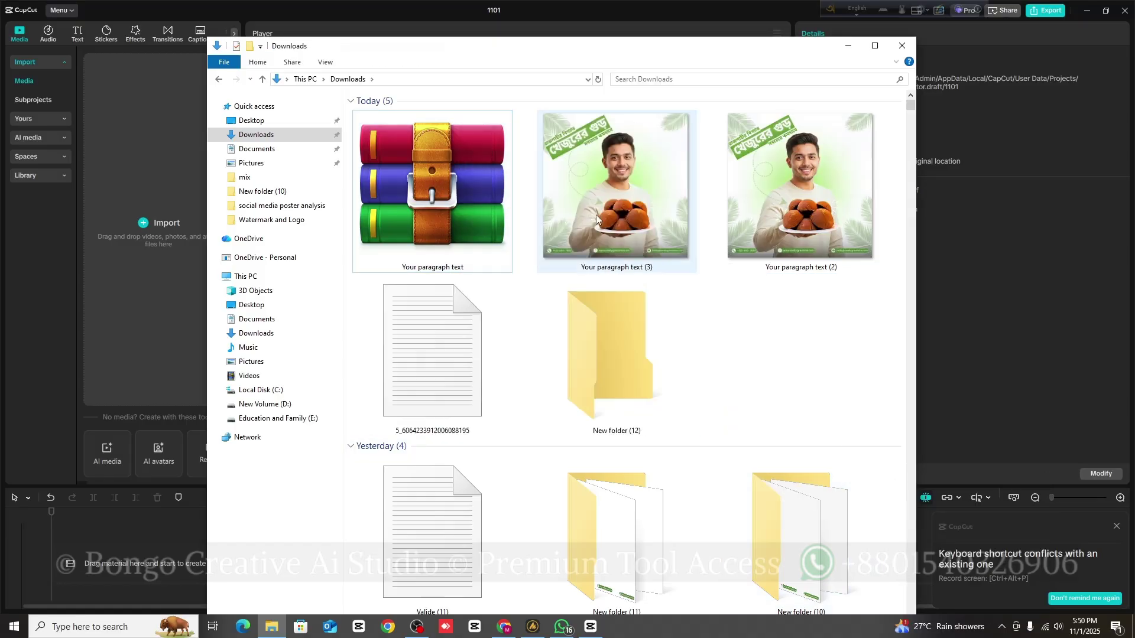
pyautogui.moveTo(461, 213); pyautogui.dragTo(609, 349)
# Open the new folder and extract both ZIP archives directly into it
pyautogui.doubleClick(456, 346)
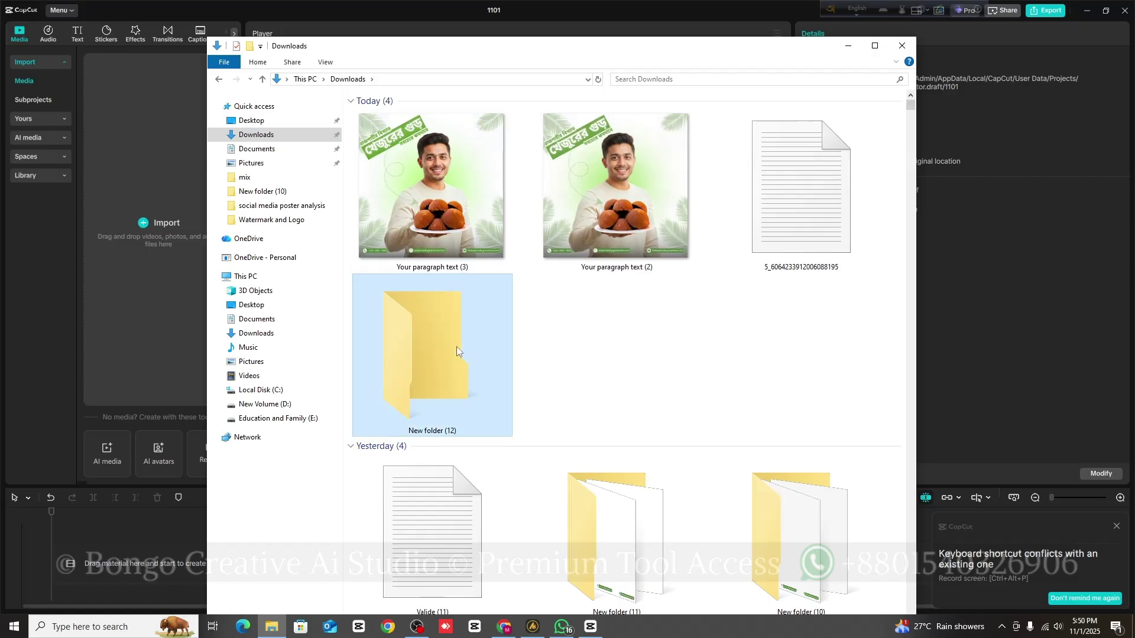
pyautogui.moveTo(501, 199); pyautogui.dragTo(349, 95)
pyautogui.rightClick(434, 110)
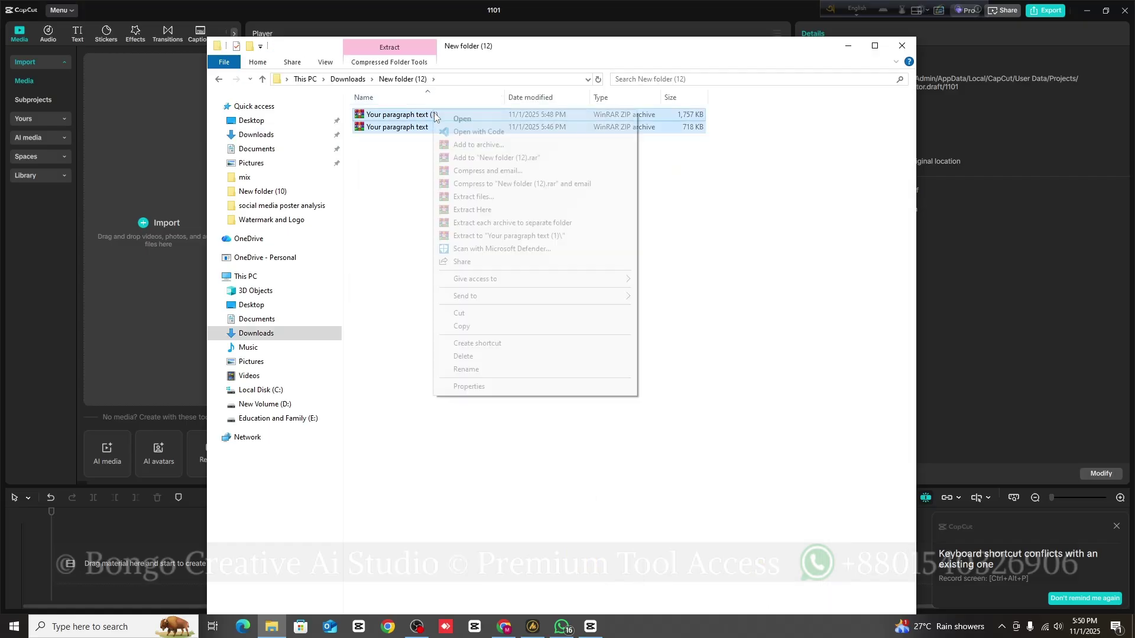
pyautogui.click(494, 212)
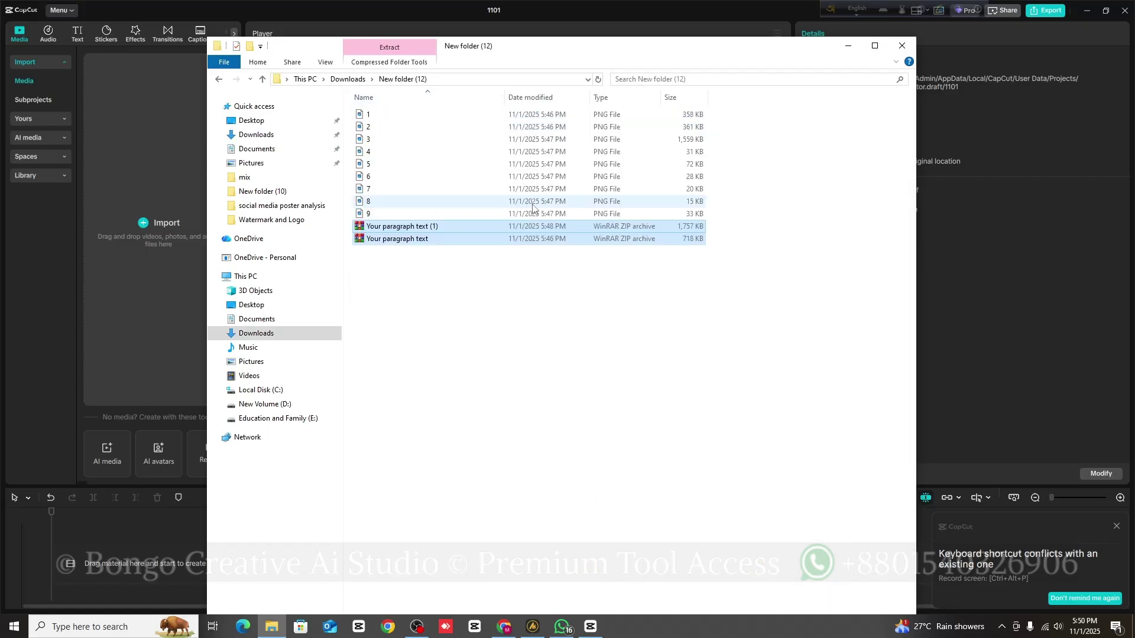
# Show the extracted PNG files as large thumbnails, look through them, and close the folder window
pyautogui.rightClick(540, 268)
pyautogui.moveTo(627, 295)
pyautogui.click(746, 296)
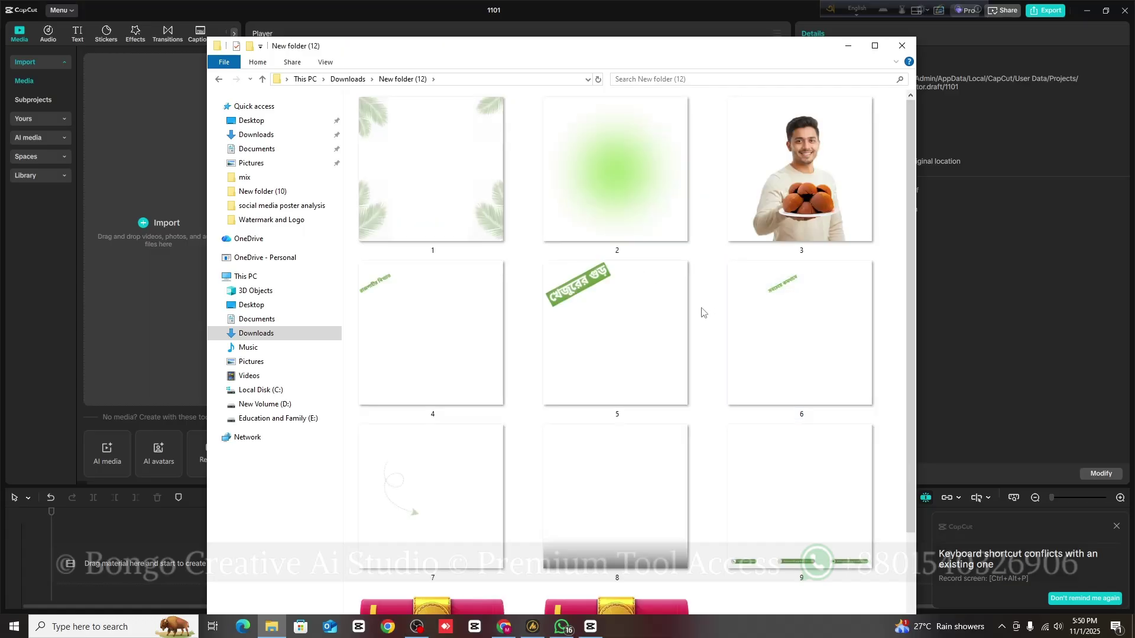
pyautogui.scroll(-2, 699, 312)
pyautogui.scroll(2, 750, 332)
pyautogui.click(904, 47)
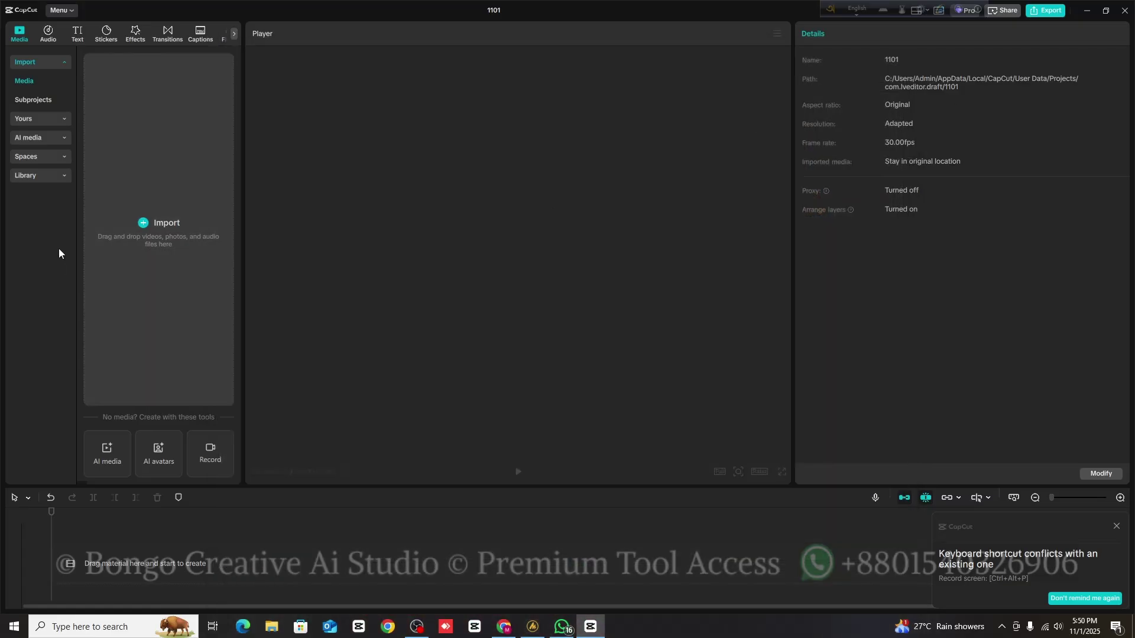
# Import PNG files 1 to 9 from the New folder (12) folder in Downloads into the project's media
pyautogui.click(143, 228)
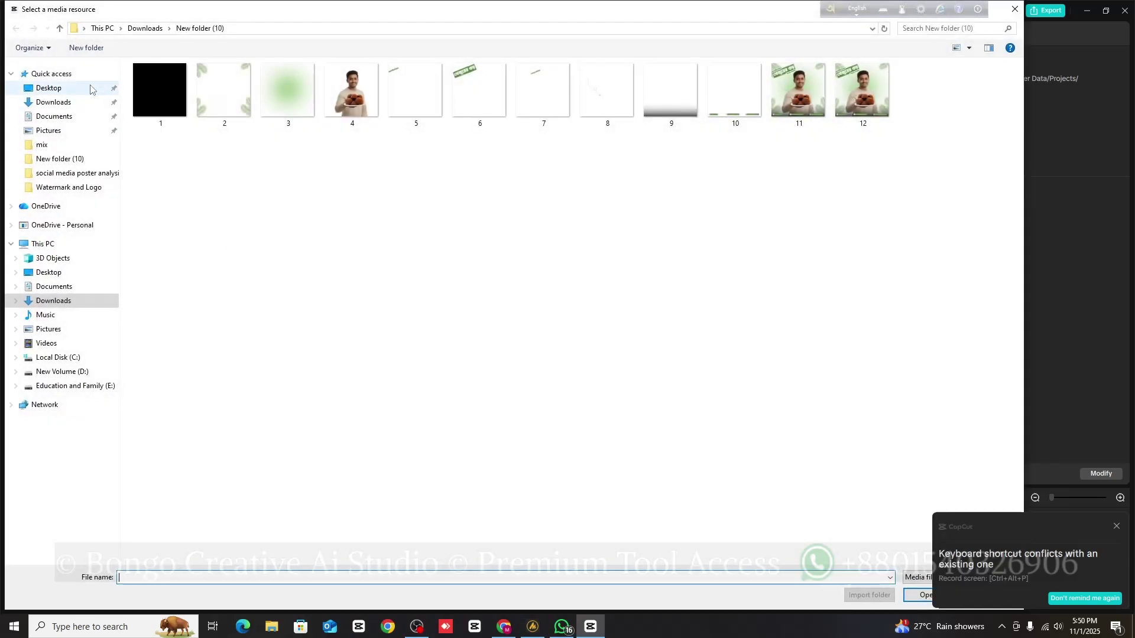
pyautogui.click(59, 28)
pyautogui.doubleClick(609, 148)
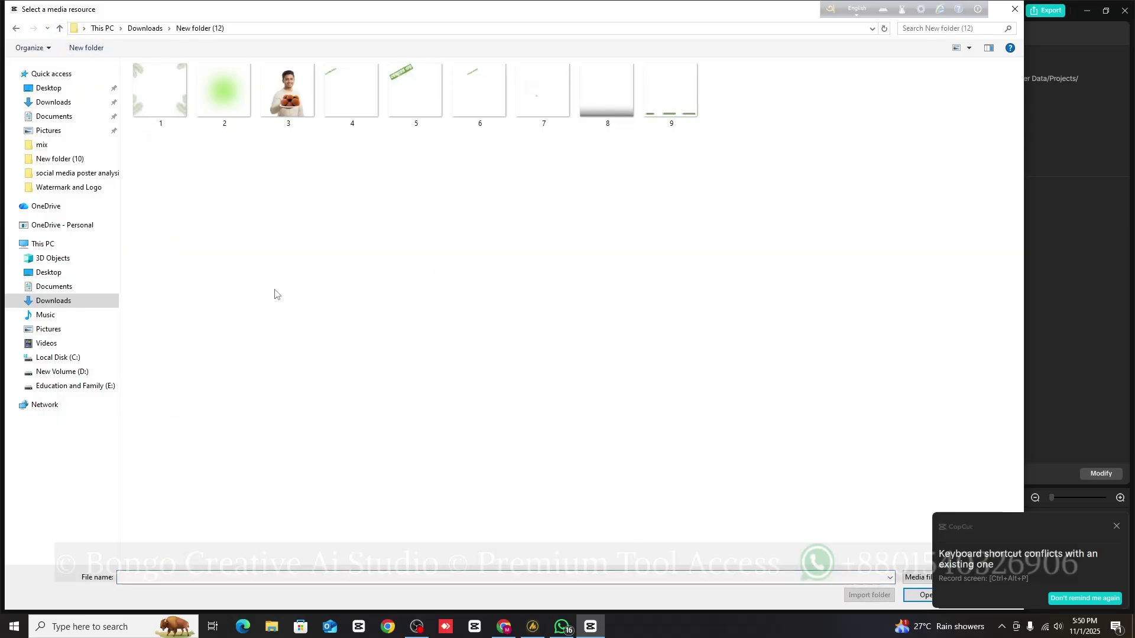
pyautogui.moveTo(158, 168); pyautogui.dragTo(703, 132)
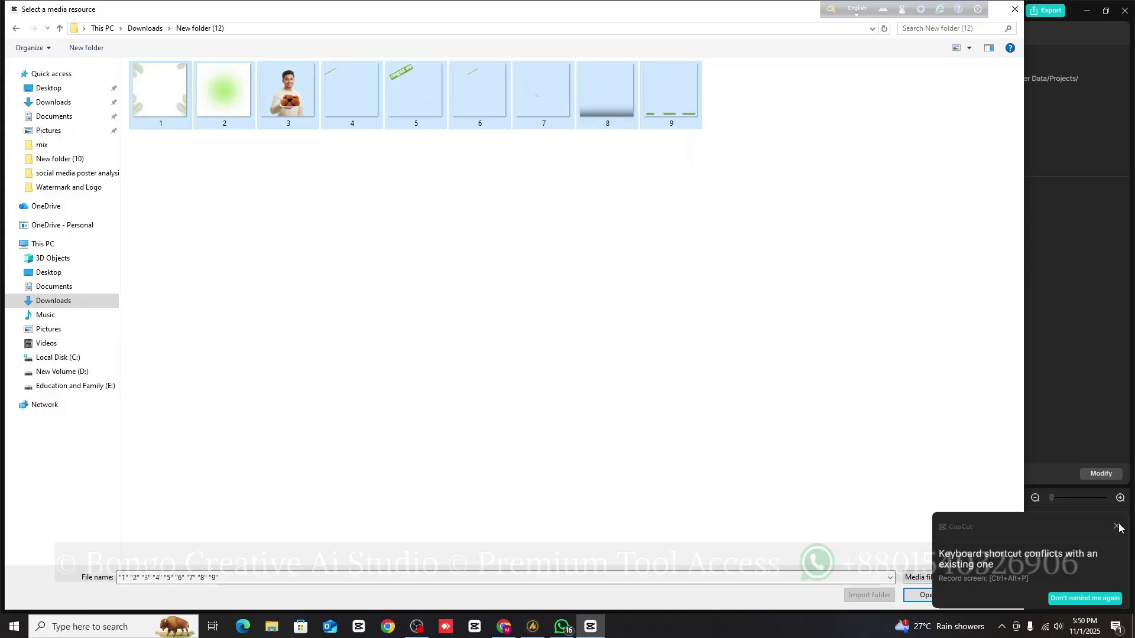
pyautogui.click(938, 599)
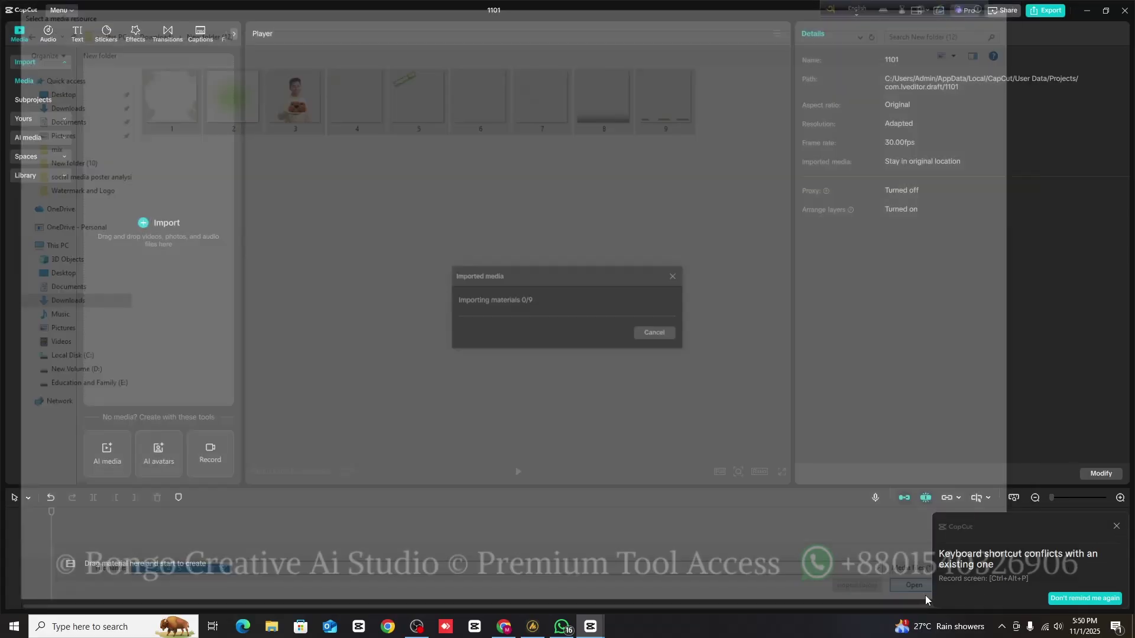
pyautogui.scroll(-5, 158, 298)
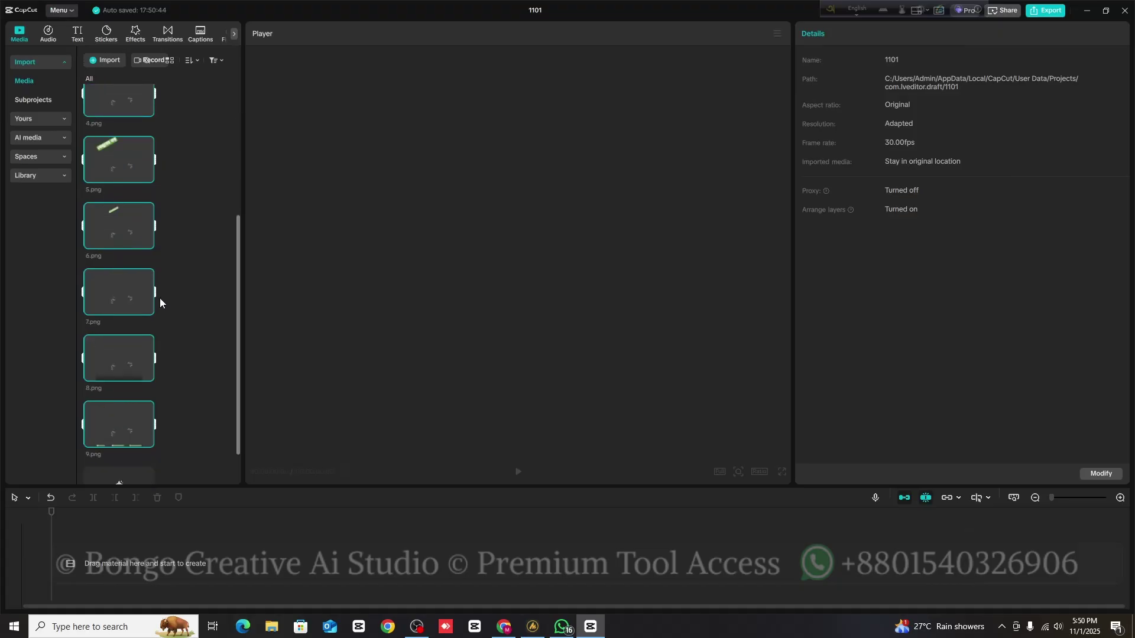
pyautogui.scroll(5, 161, 377)
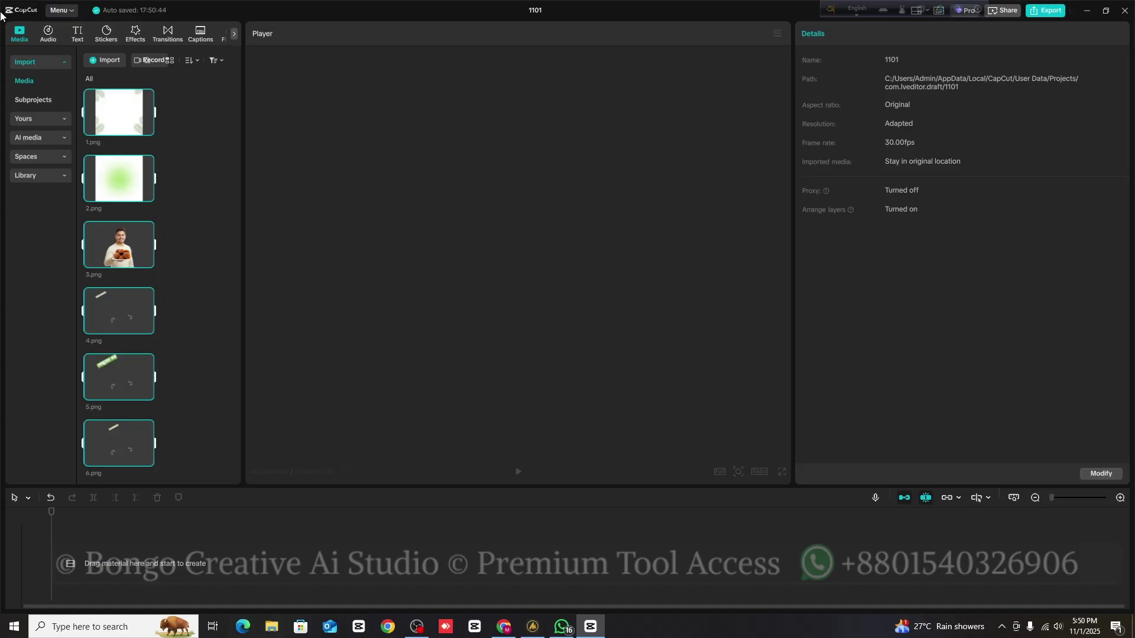
pyautogui.click(143, 526)
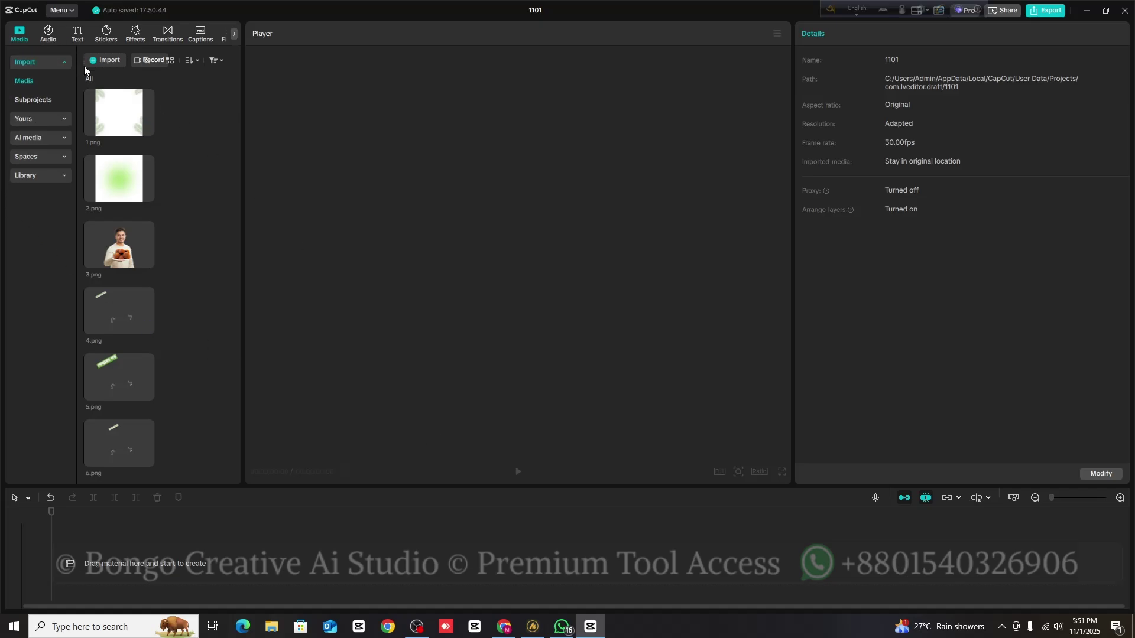
# Import the plain white background image 1.png into the project's media as well
pyautogui.click(112, 64)
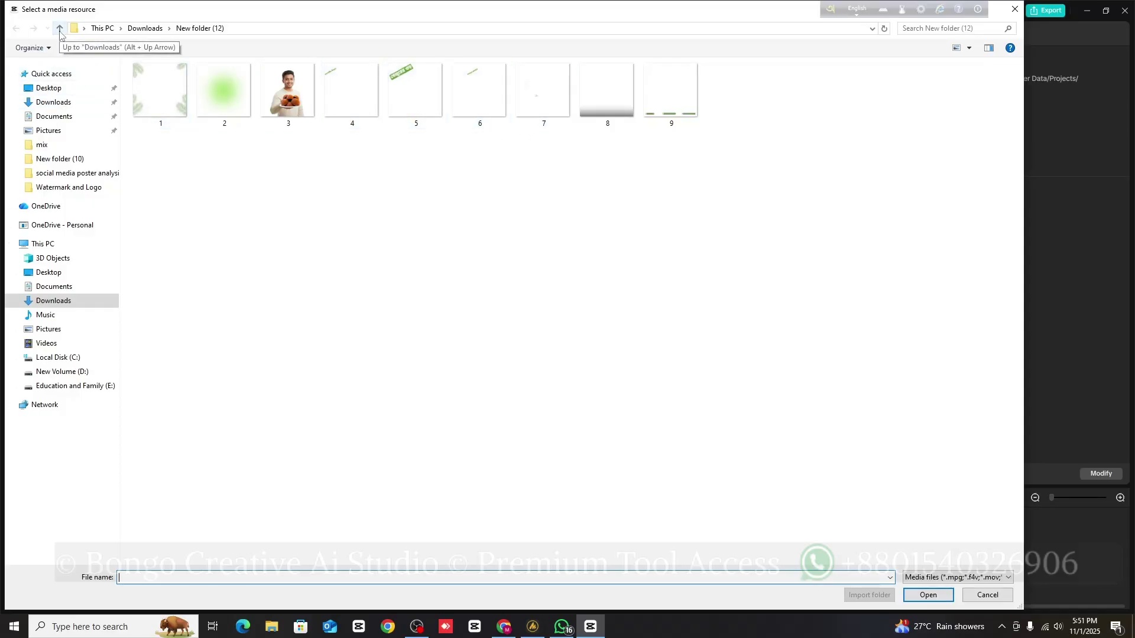
pyautogui.click(927, 595)
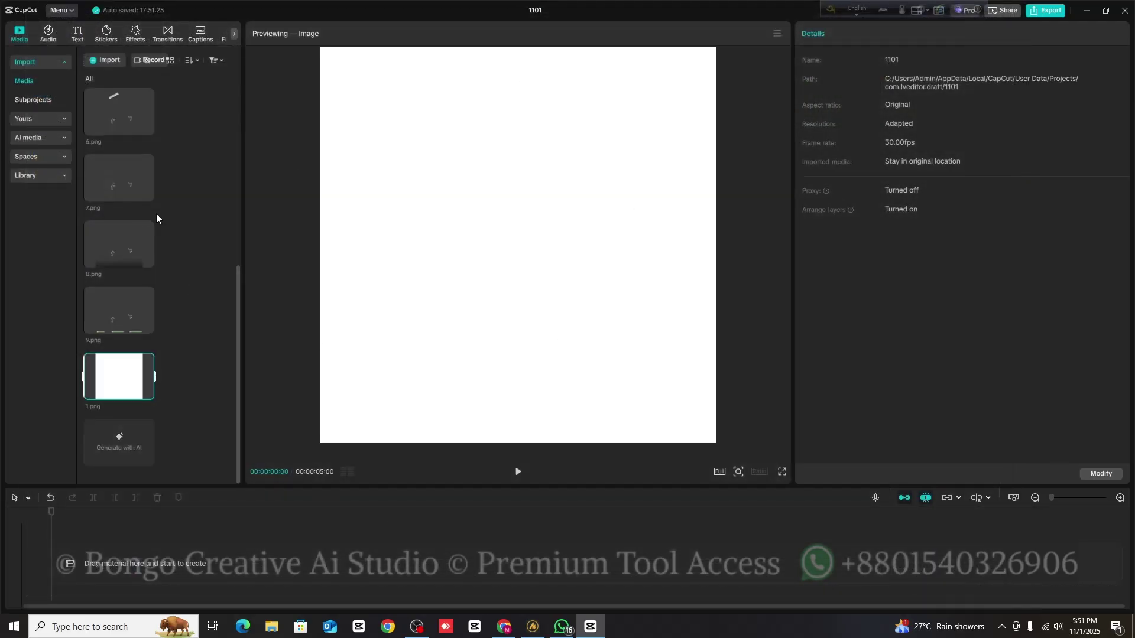
pyautogui.scroll(5, 151, 361)
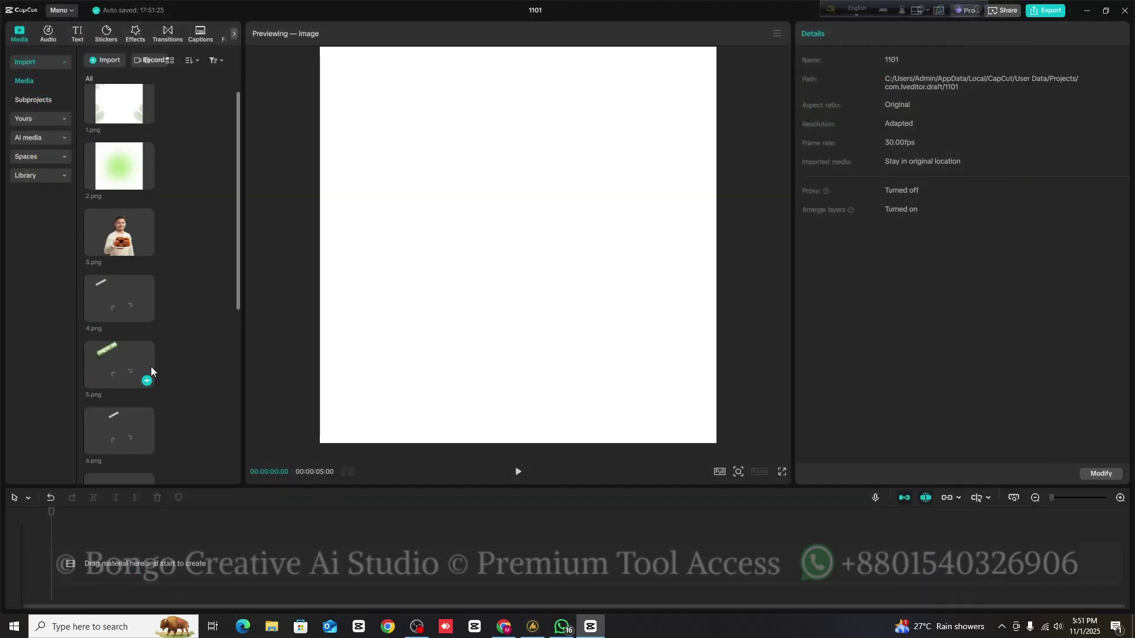
pyautogui.scroll(-5, 152, 371)
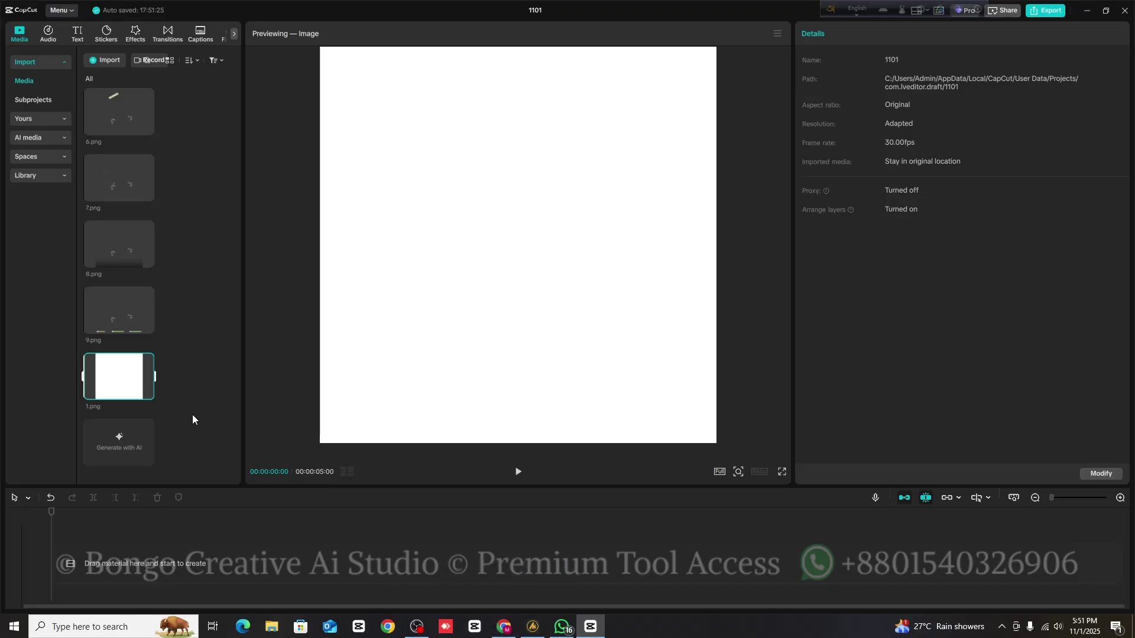
# Place the plain white image at the start of the timeline, enlarge the timeline area, and set the clip's length to 00:00:08:22
pyautogui.moveTo(124, 388); pyautogui.dragTo(104, 569)
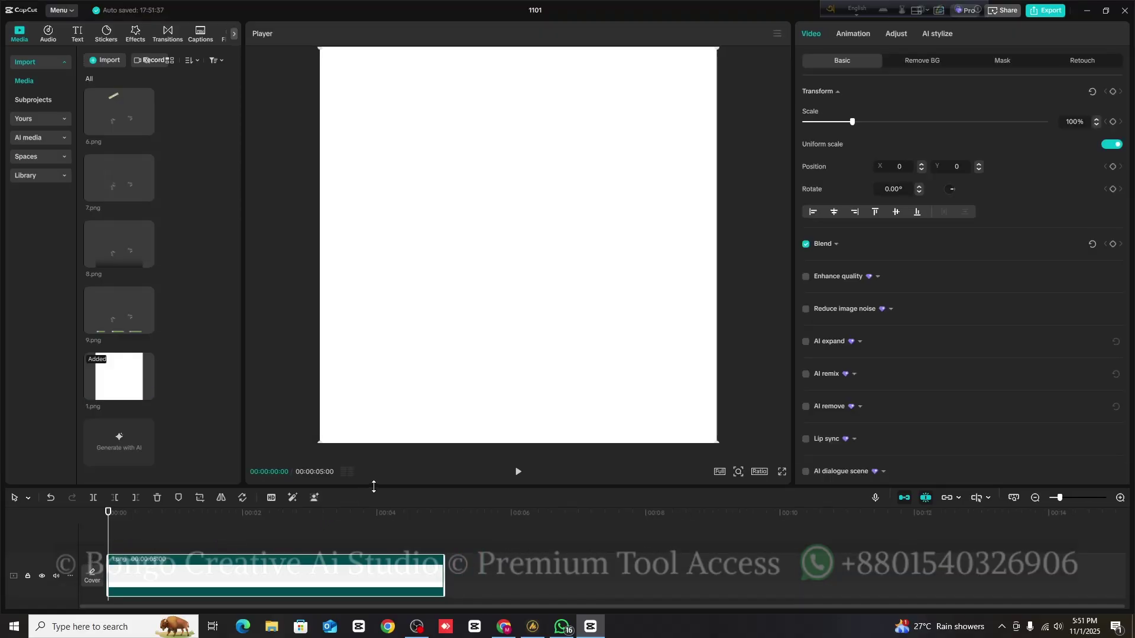
pyautogui.moveTo(378, 491); pyautogui.dragTo(383, 443)
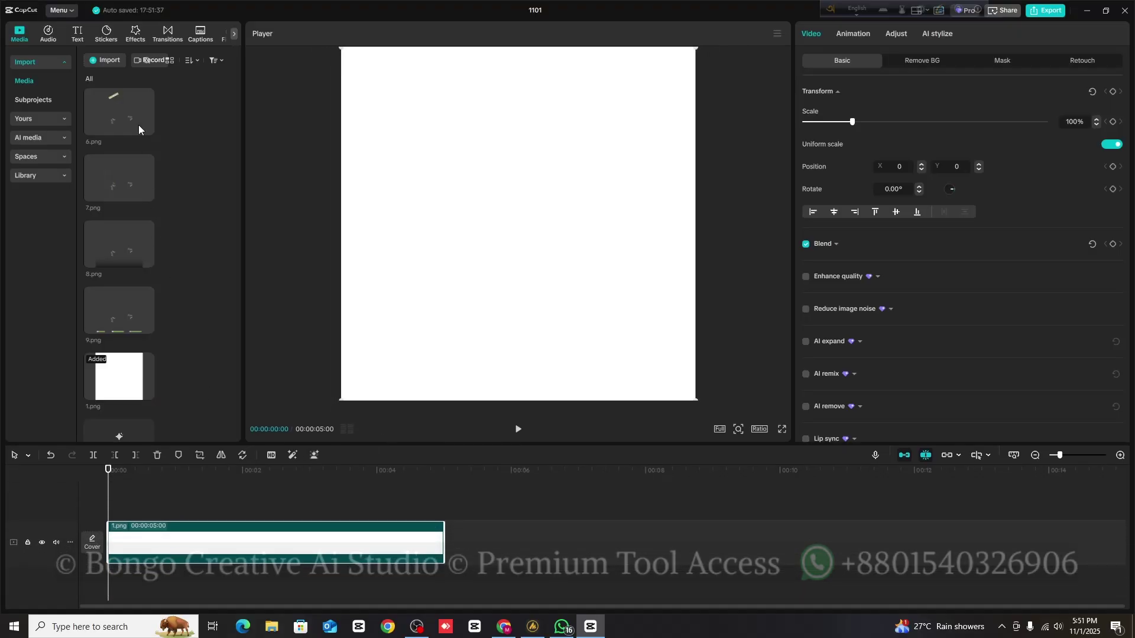
pyautogui.scroll(10, 138, 126)
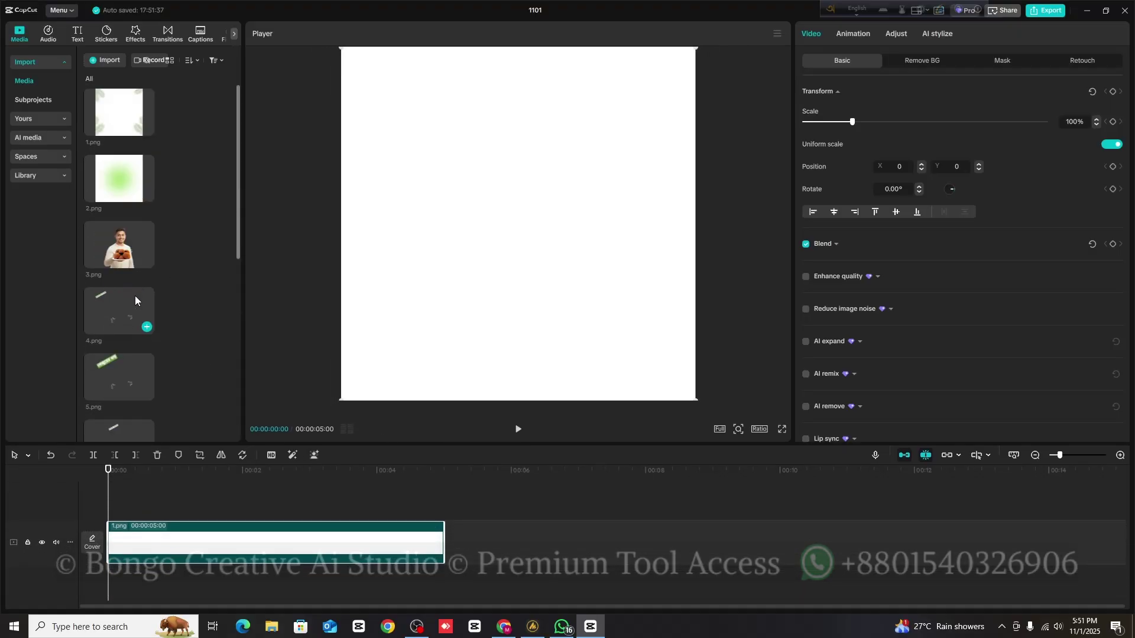
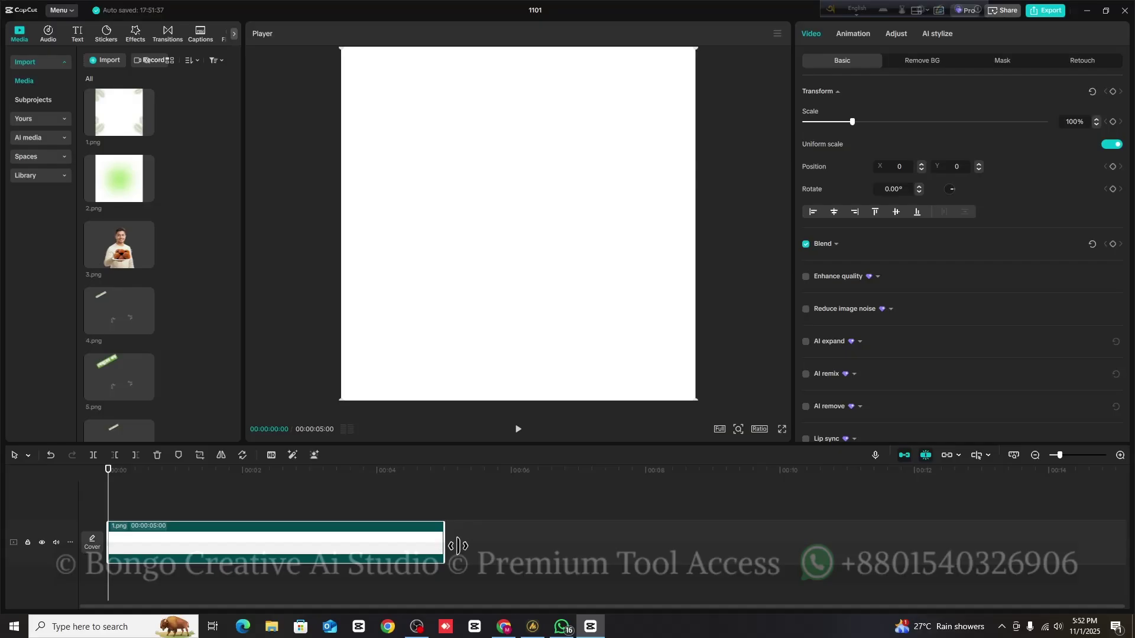
pyautogui.moveTo(446, 544); pyautogui.dragTo(775, 544)
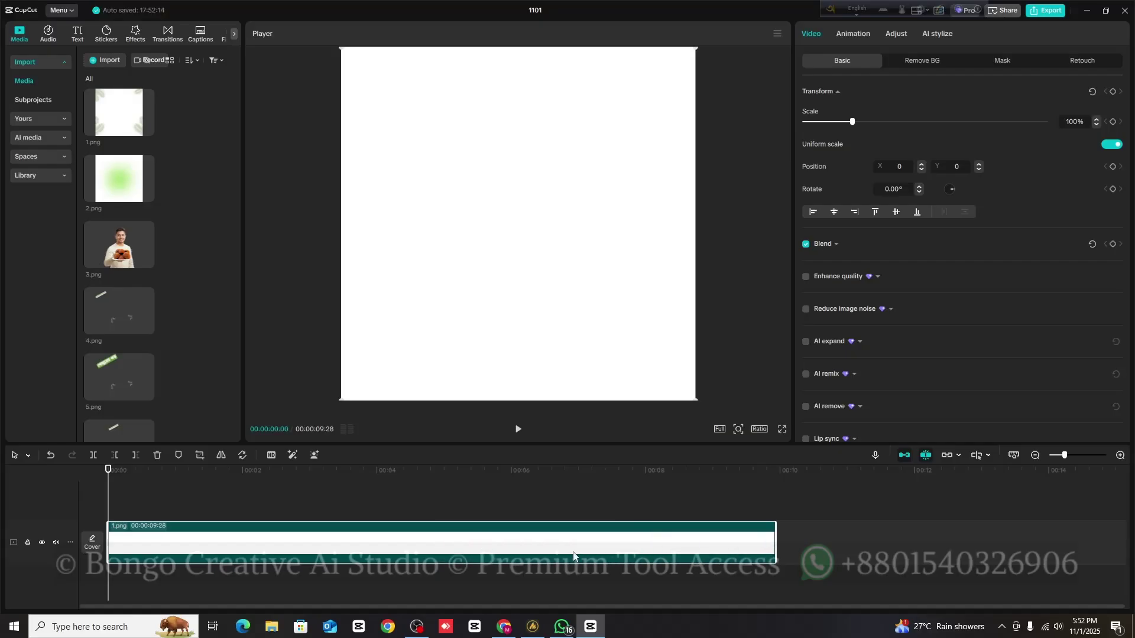
pyautogui.click(224, 507)
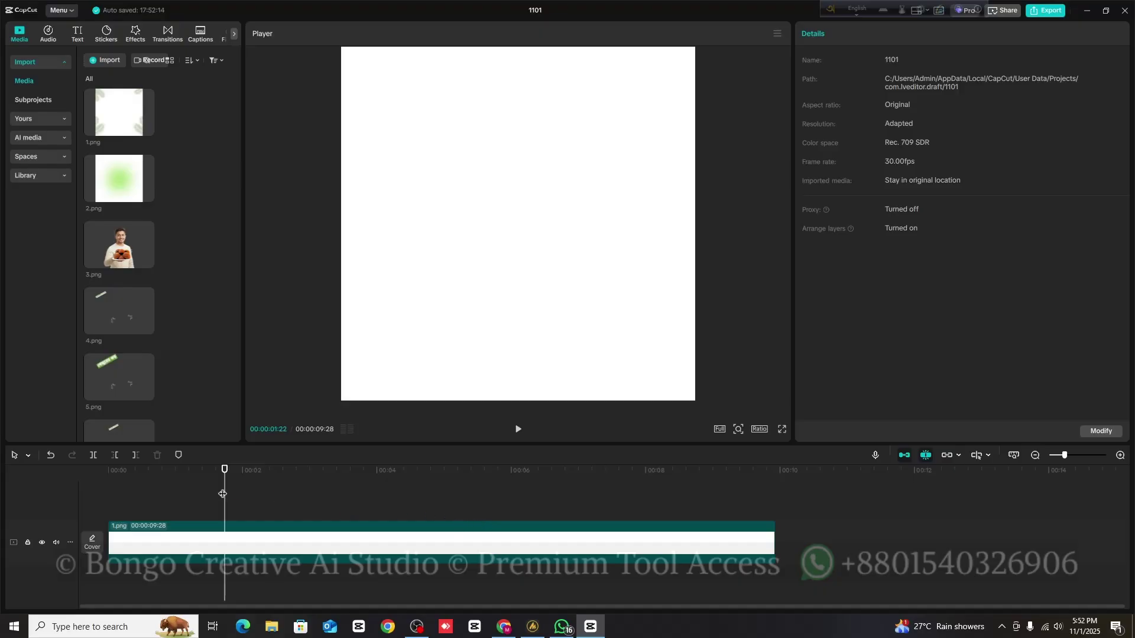
pyautogui.moveTo(222, 494); pyautogui.dragTo(109, 493)
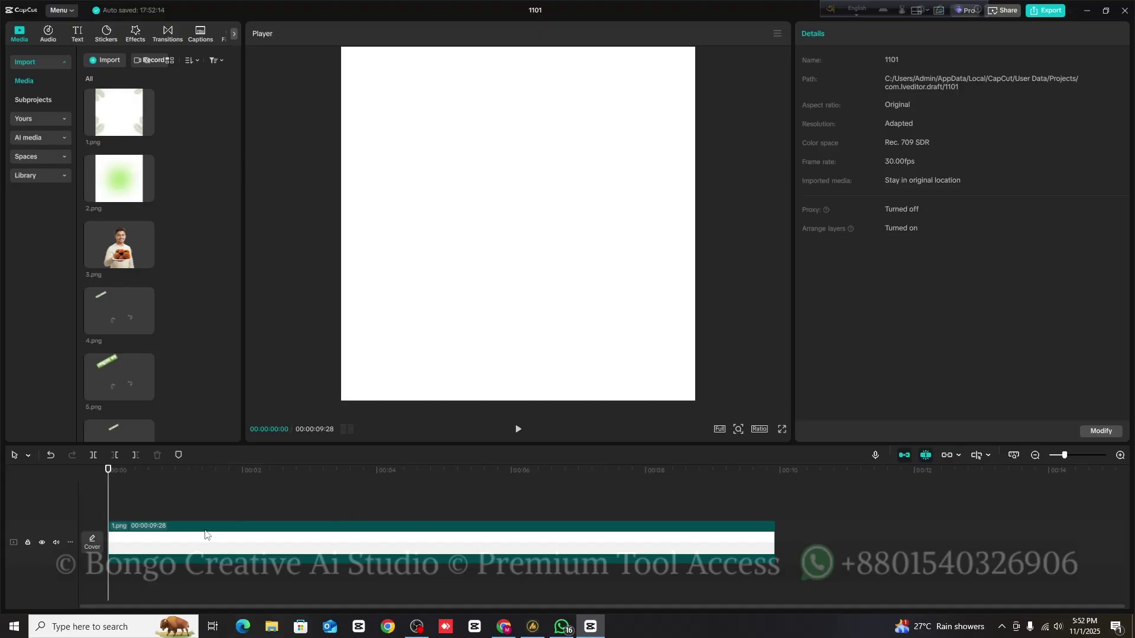
pyautogui.click(571, 547)
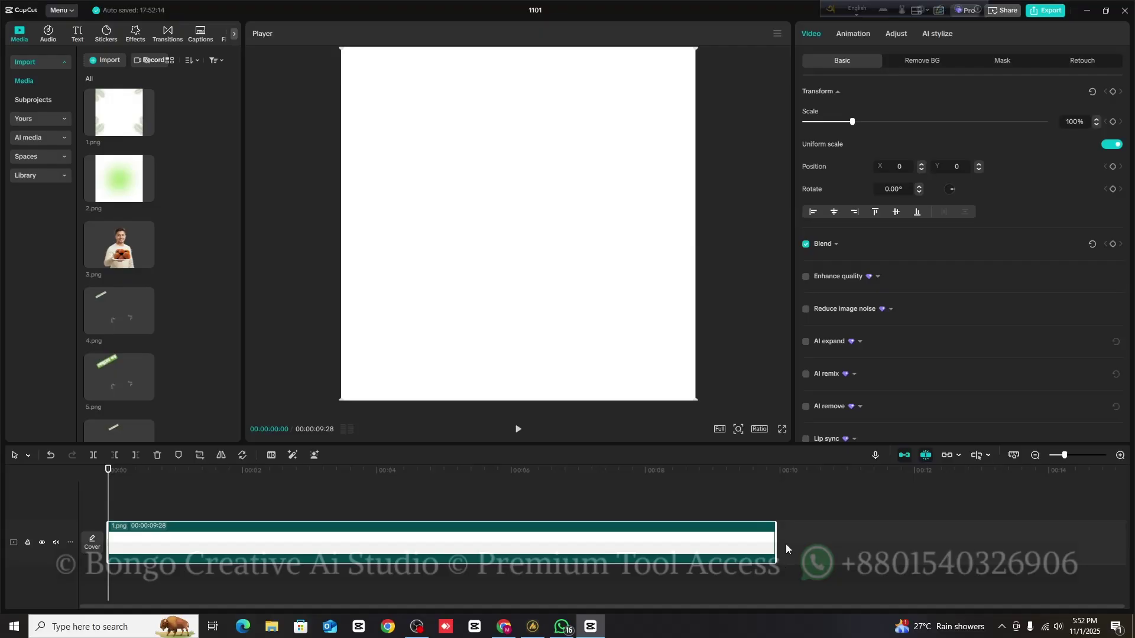
pyautogui.moveTo(776, 543); pyautogui.dragTo(696, 544)
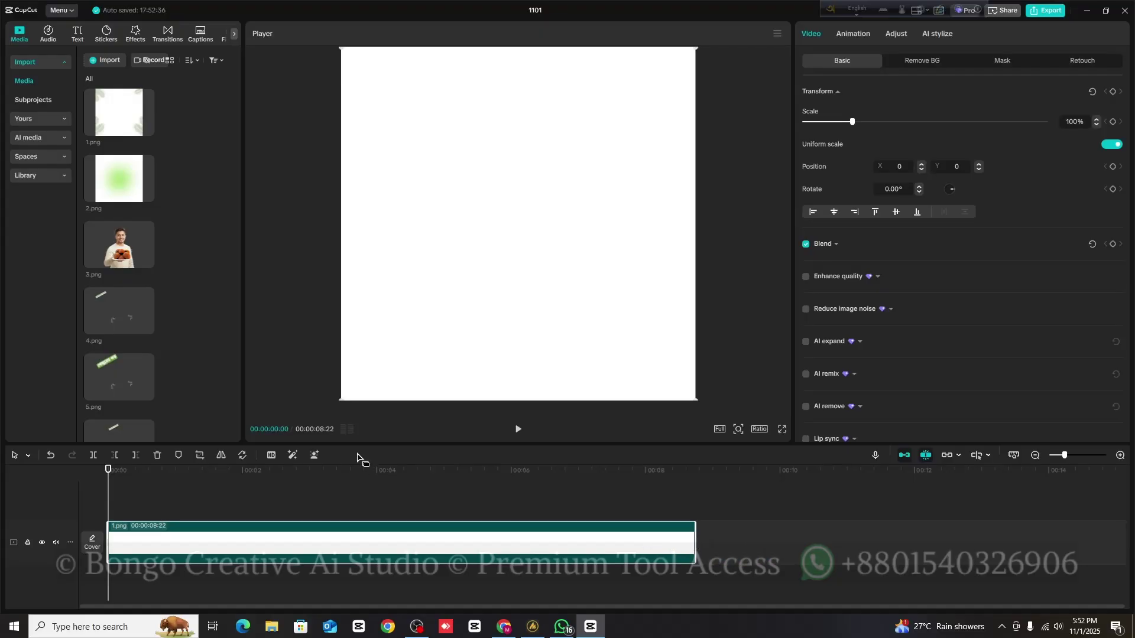
# Place the palm-leaf image 1.png on a track above the white background from 0:00 and extend it to 00:00:08:22
pyautogui.click(123, 114)
pyautogui.click(330, 506)
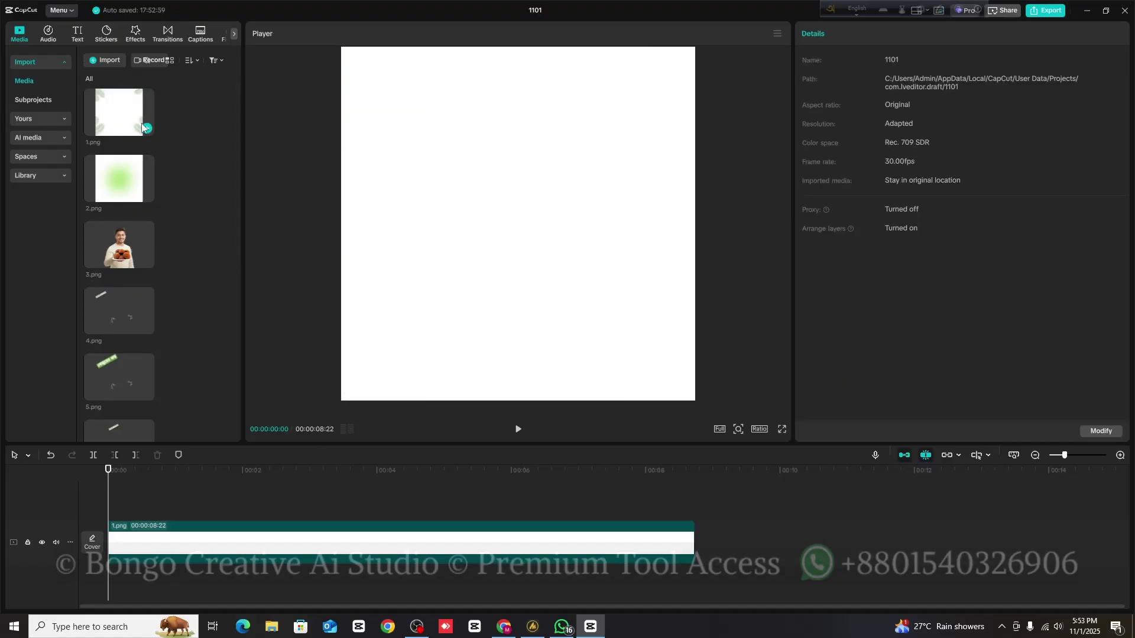
pyautogui.moveTo(121, 131); pyautogui.dragTo(109, 502)
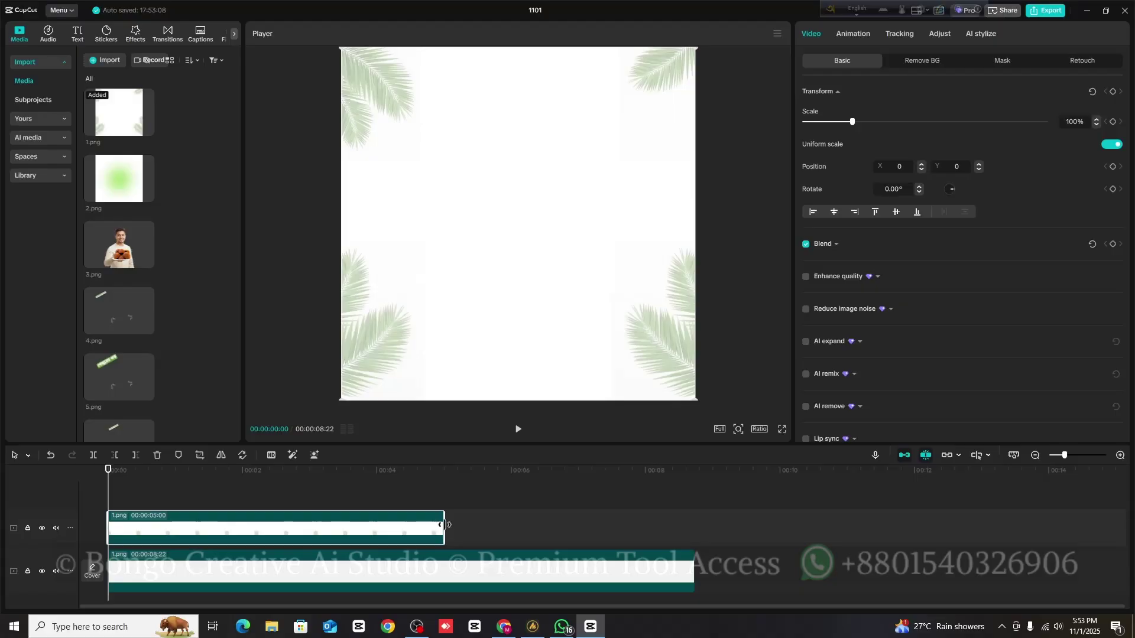
pyautogui.moveTo(444, 530); pyautogui.dragTo(696, 541)
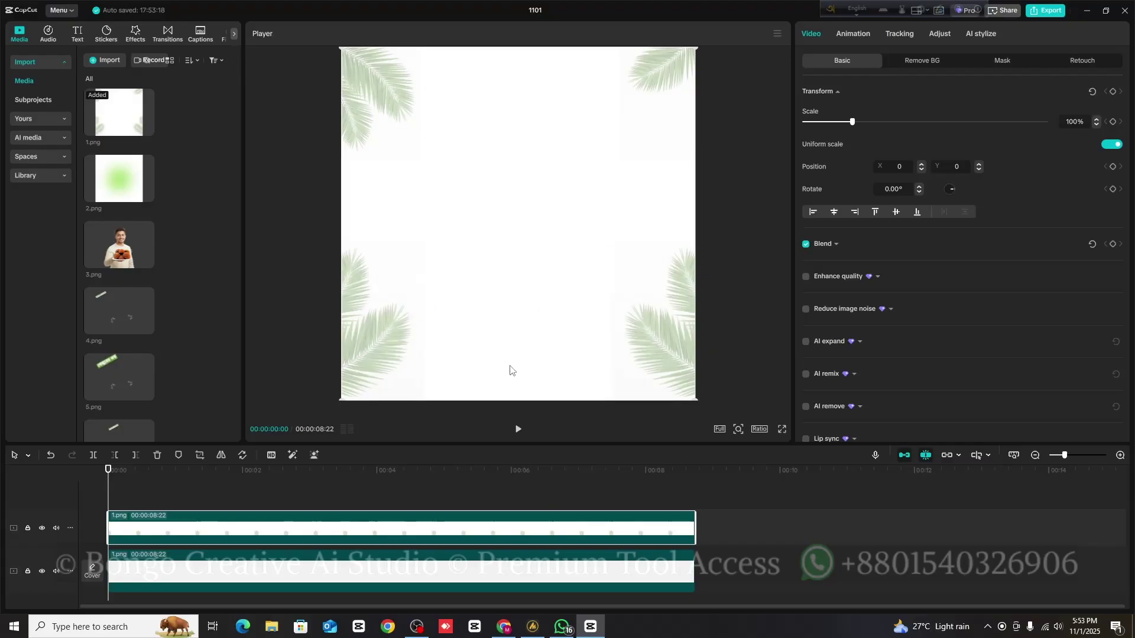
# Add a Split mask to the palm-leaf clip, rotated to -180° and positioned at X 9, Y 14 to keep the lower leaves
pyautogui.click(997, 64)
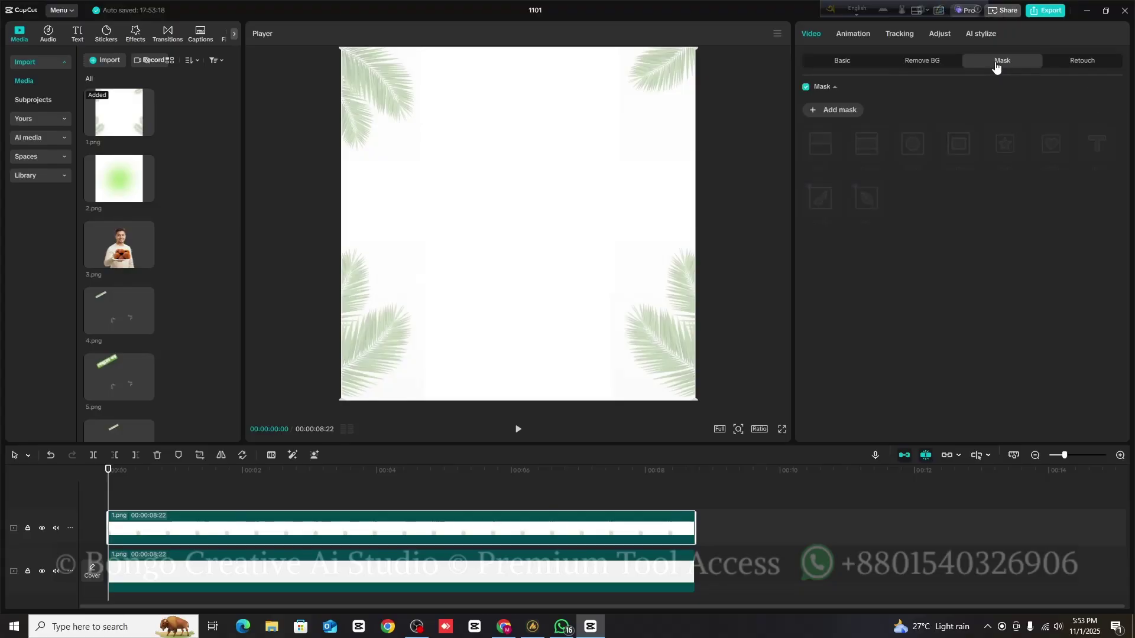
pyautogui.click(846, 112)
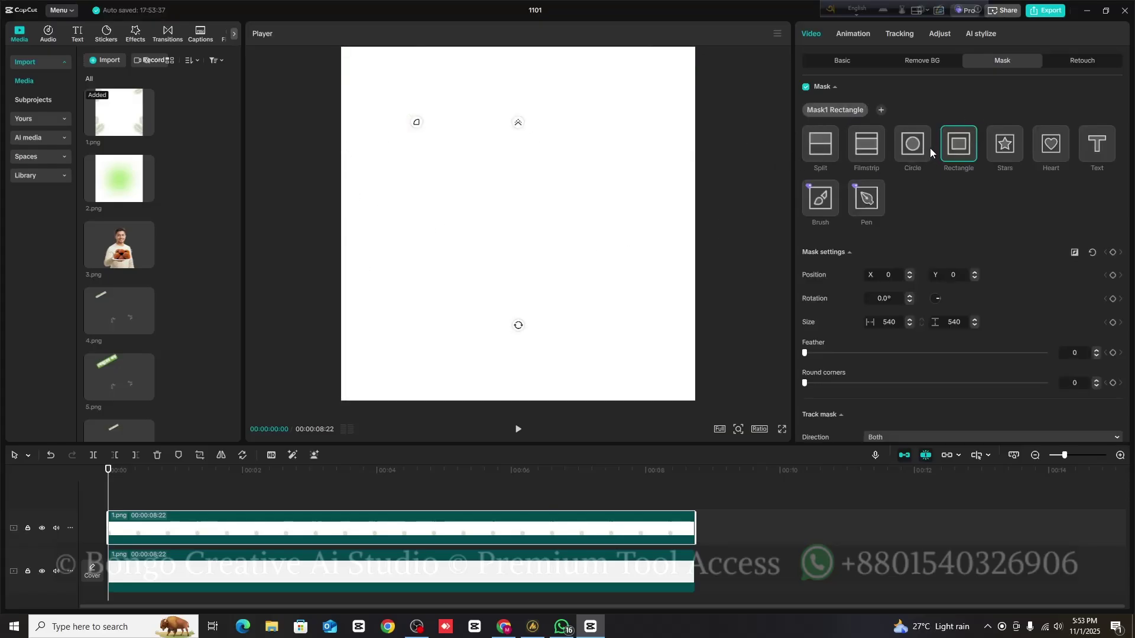
pyautogui.click(818, 148)
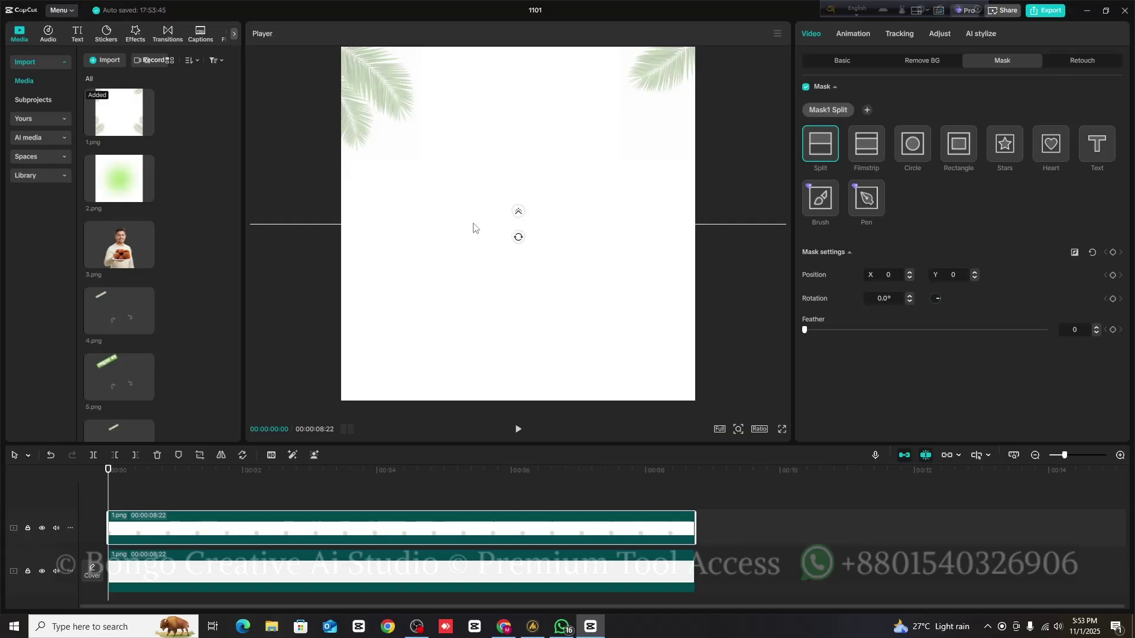
pyautogui.moveTo(520, 245); pyautogui.dragTo(518, 187)
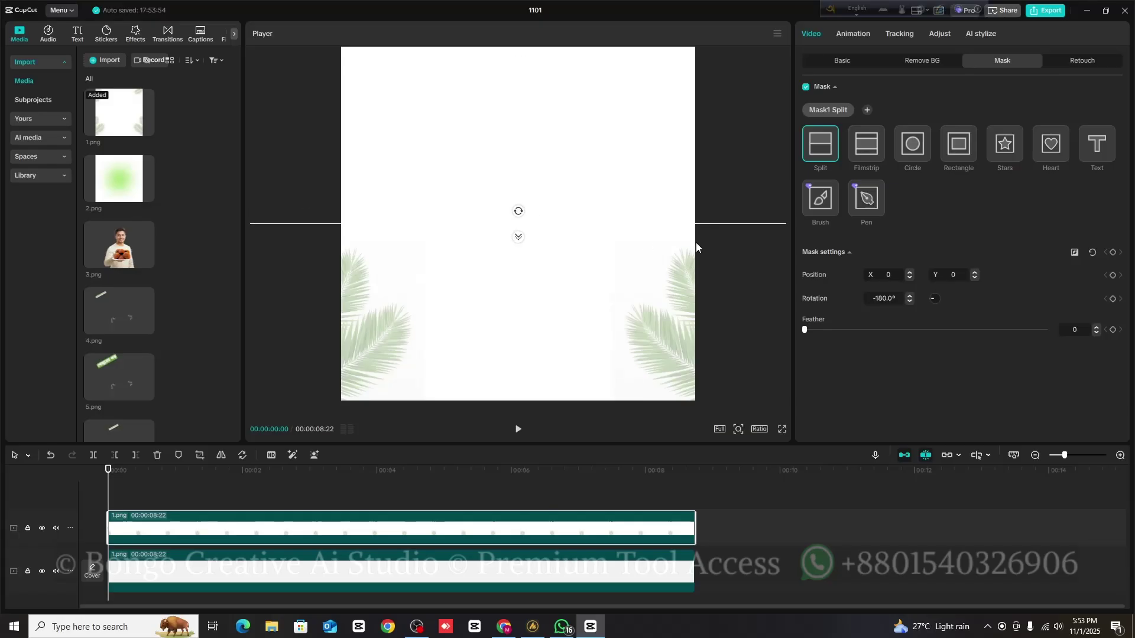
pyautogui.moveTo(710, 222)
pyautogui.mouseDown()
pyautogui.moveTo(712, 322)
pyautogui.moveTo(717, 67)
pyautogui.moveTo(714, 219)
pyautogui.mouseUp()
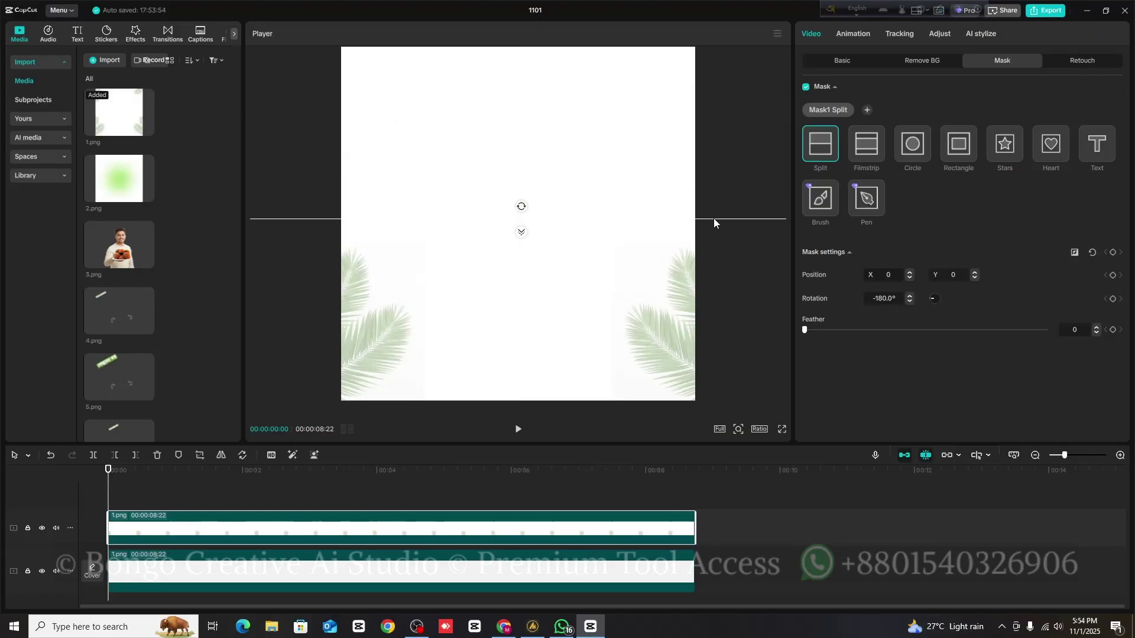
# Duplicate the masked palm-leaf clip and align the copy on its own upper track with the timeline's start
pyautogui.click(464, 525)
pyautogui.click(461, 526)
pyautogui.hotkey('ctrl', 'v')
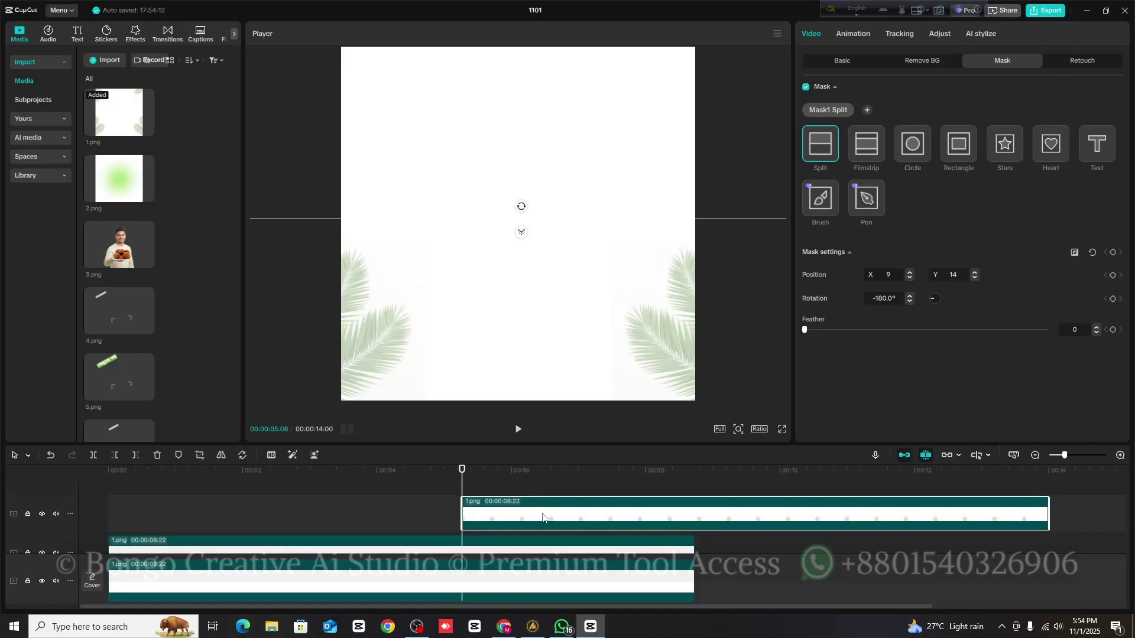
pyautogui.moveTo(526, 520); pyautogui.dragTo(201, 518)
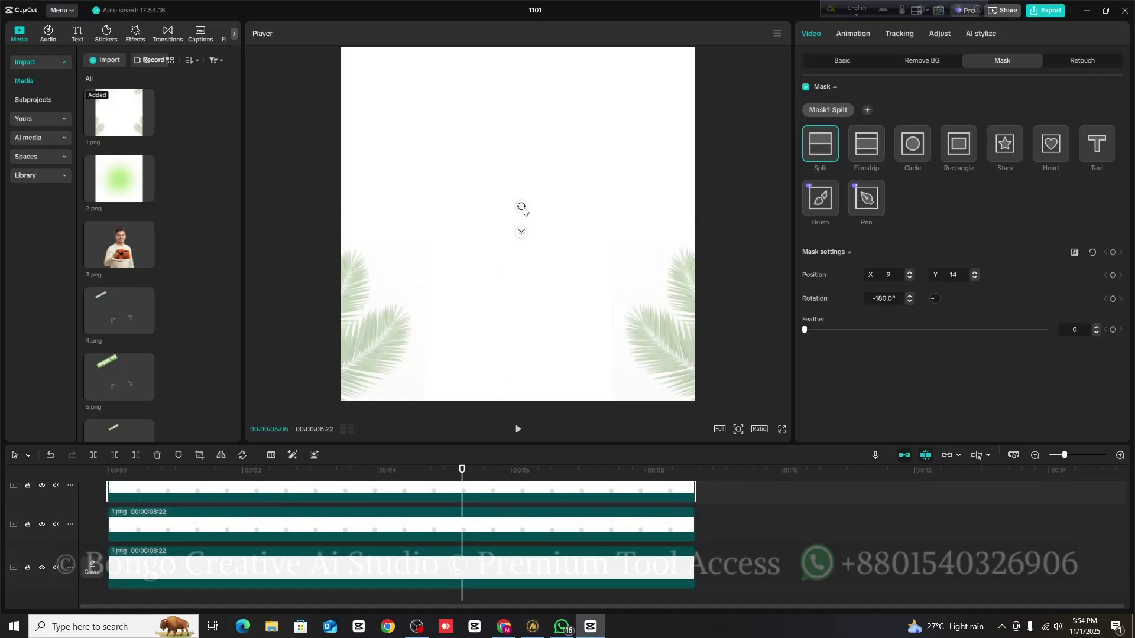
# Rotate the copied clip's Split mask to -360° to keep the upper leaves, and play the timeline from the start
pyautogui.moveTo(521, 209); pyautogui.dragTo(524, 282)
pyautogui.scroll(1, 161, 527)
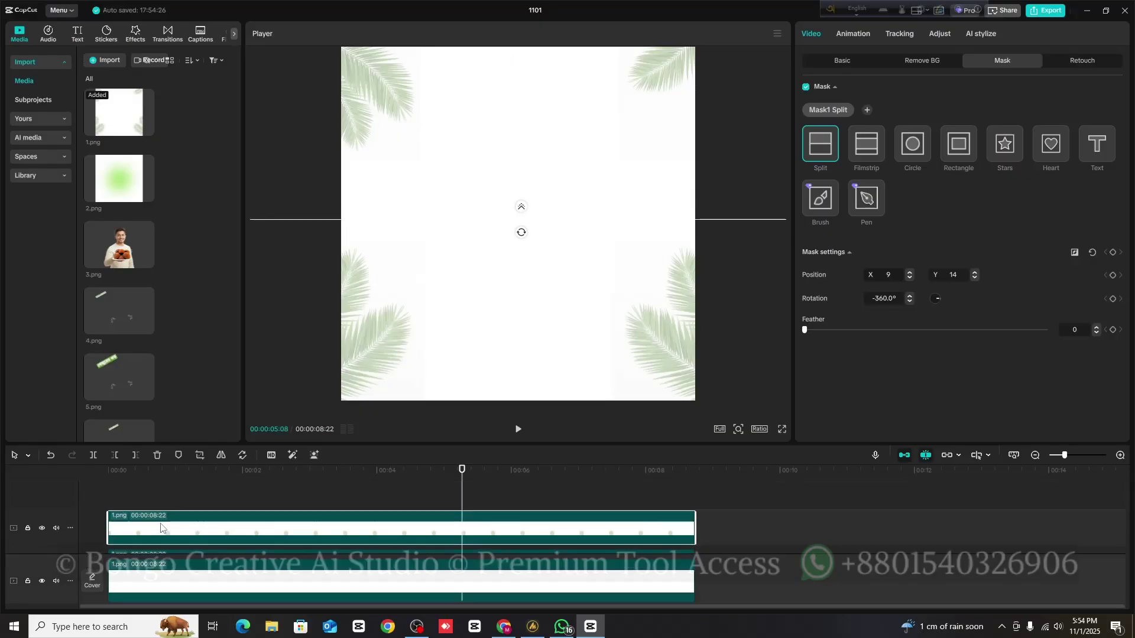
pyautogui.click(129, 494)
pyautogui.click(110, 488)
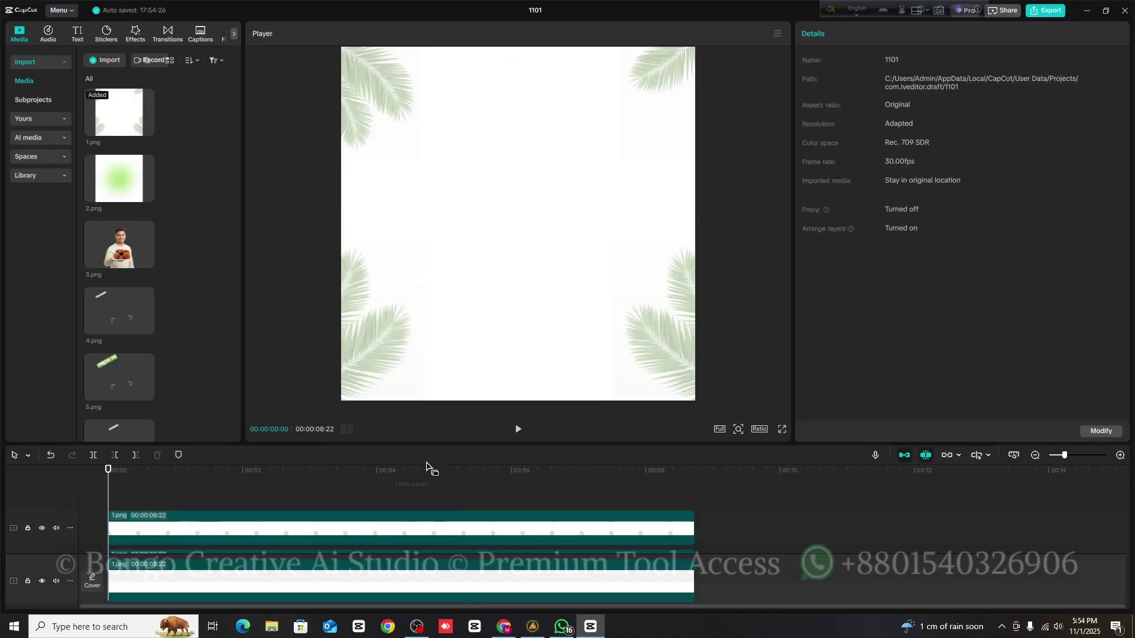
pyautogui.click(516, 429)
pyautogui.click(357, 328)
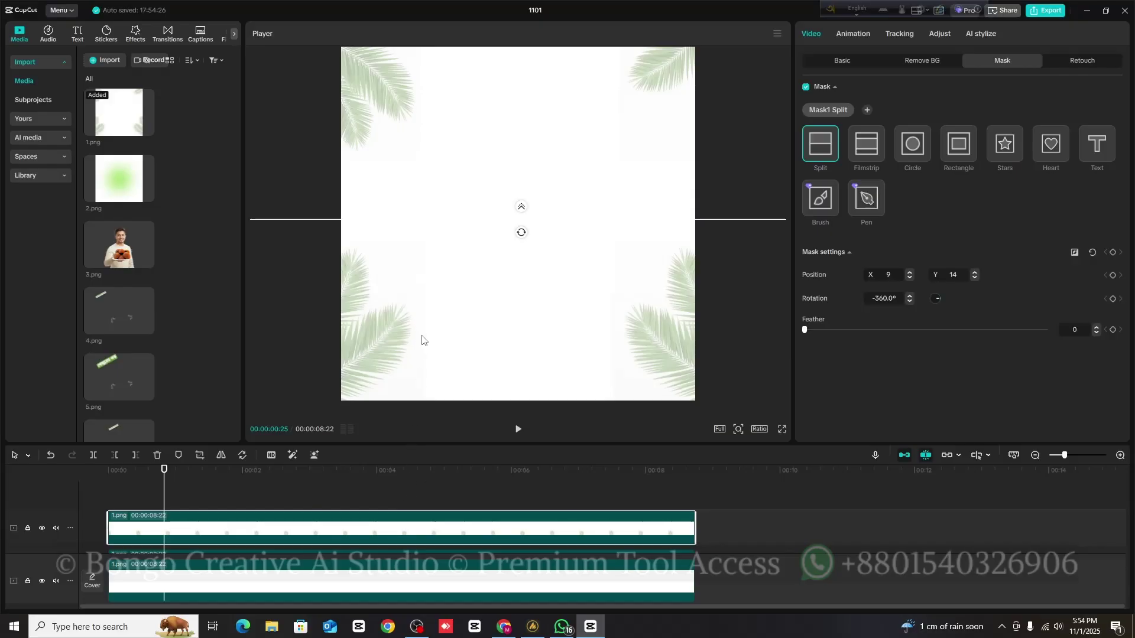
# Apply the Slide Up In animation to the lower palm-leaf clip and scrub through the timeline's opening to check it
pyautogui.scroll(-2, 191, 525)
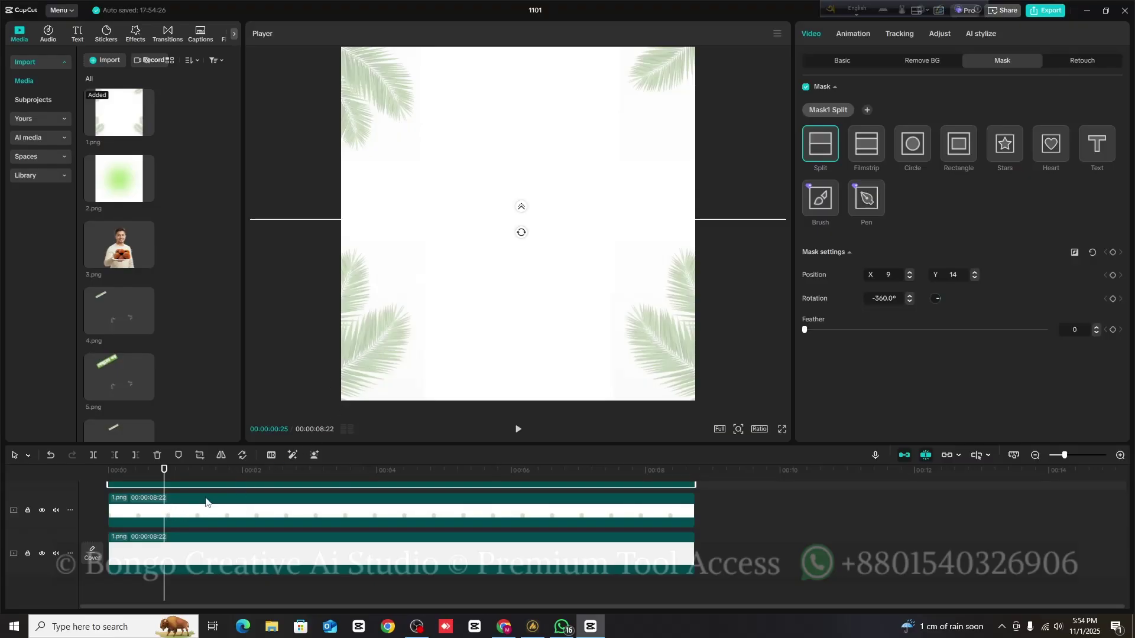
pyautogui.click(157, 515)
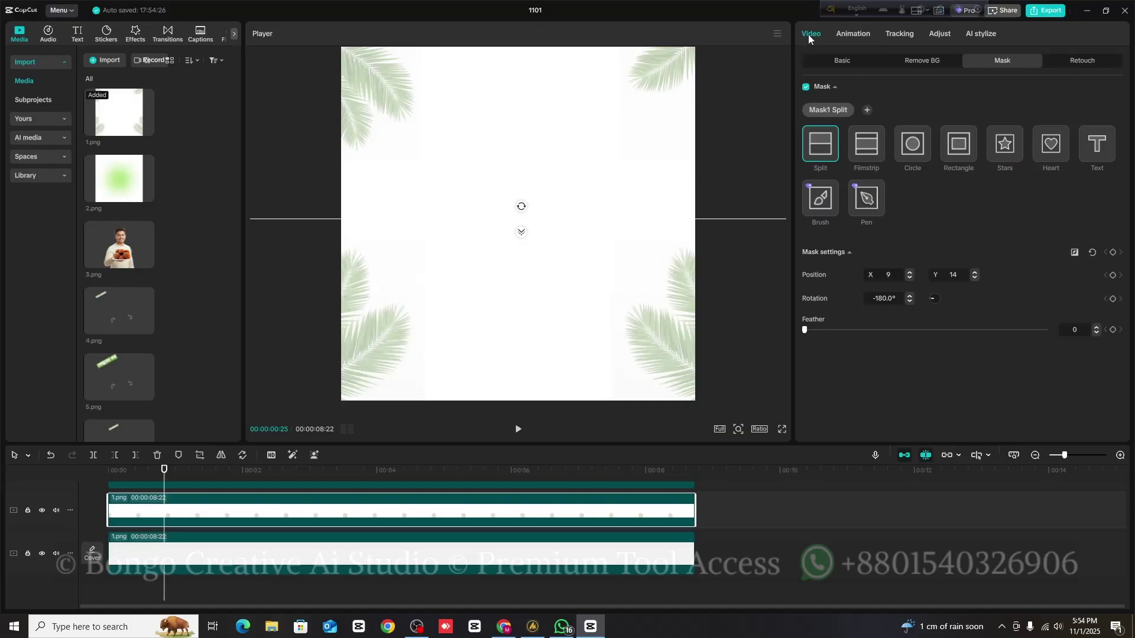
pyautogui.click(851, 38)
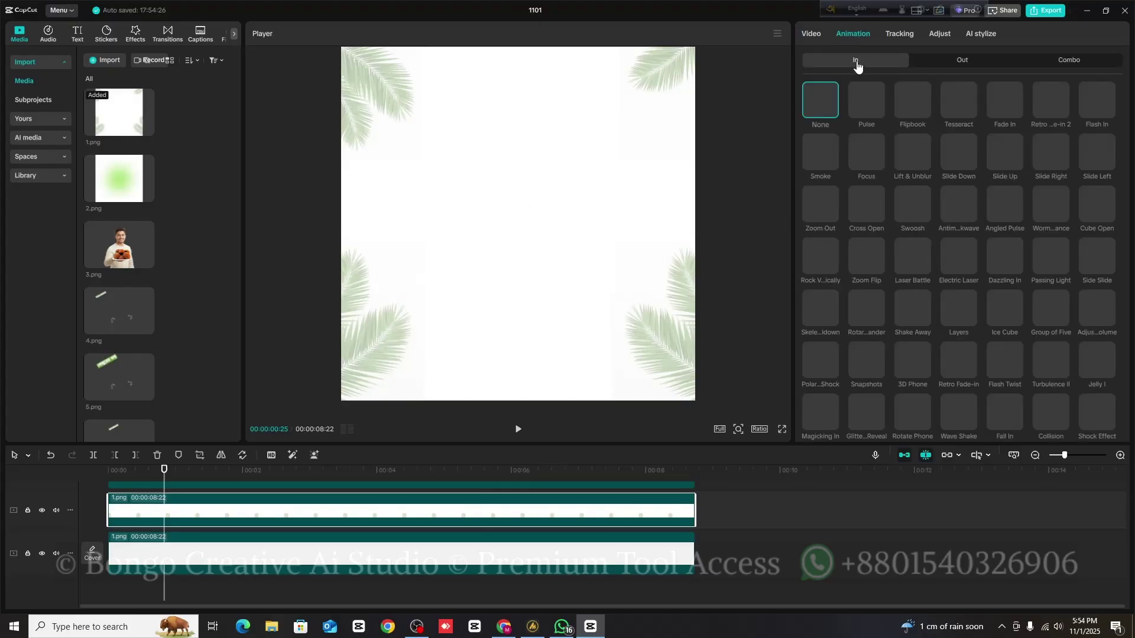
pyautogui.click(969, 64)
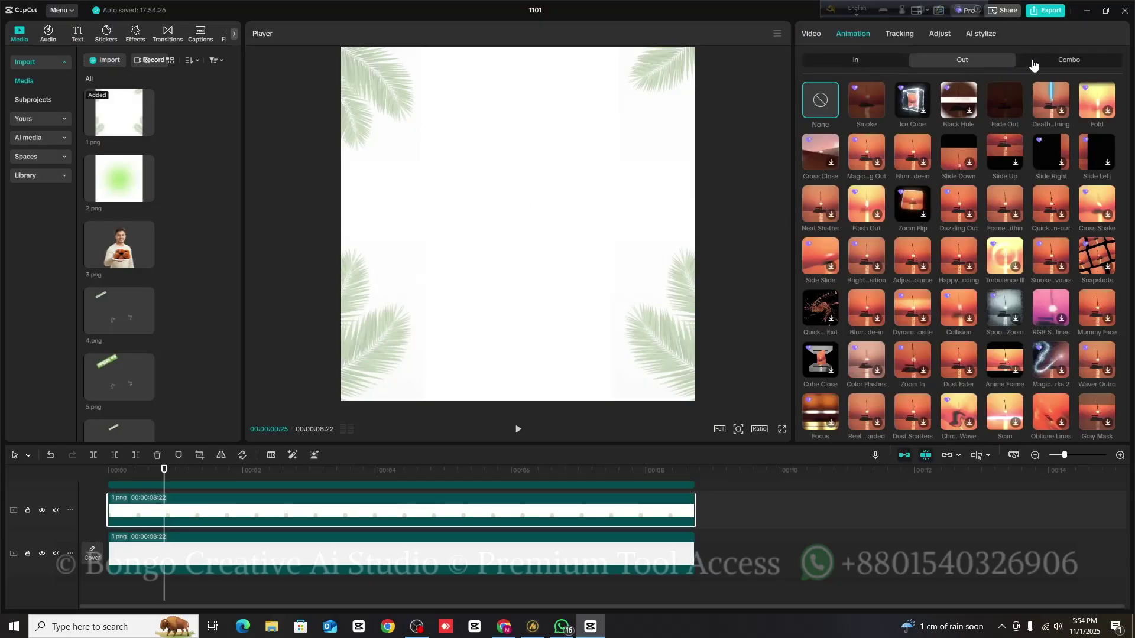
pyautogui.click(1057, 64)
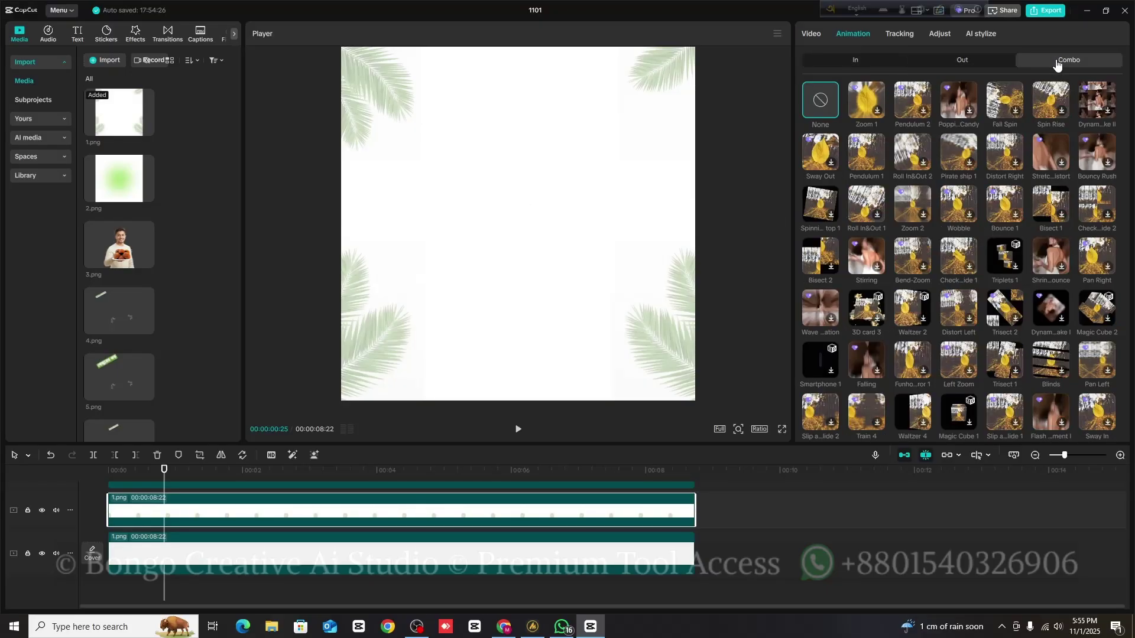
pyautogui.click(864, 63)
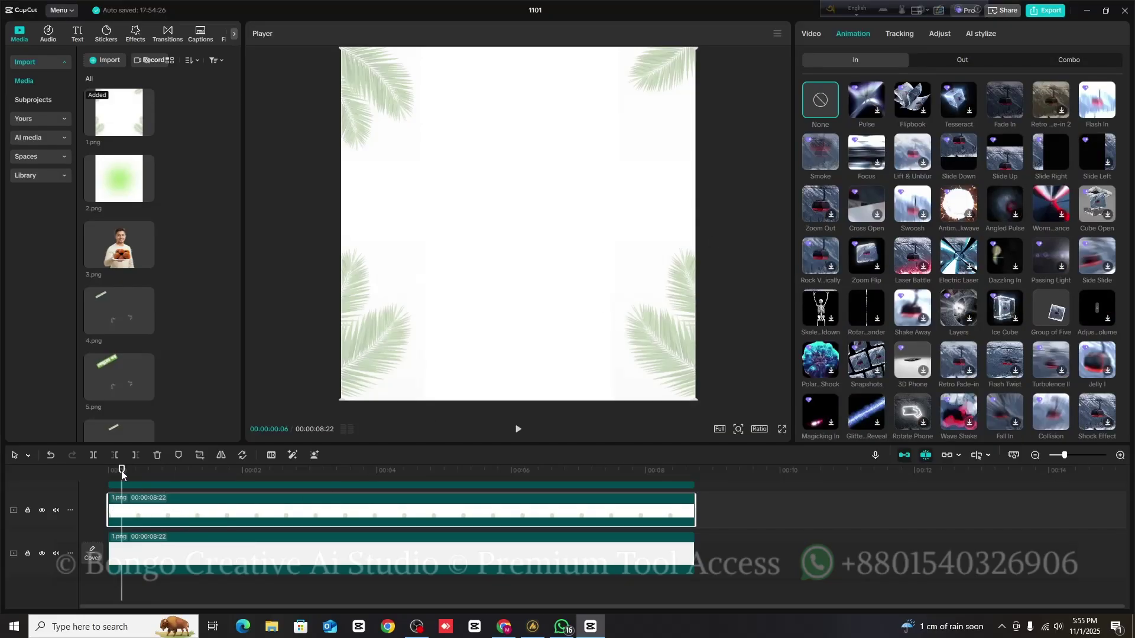
pyautogui.click(124, 471)
pyautogui.click(109, 488)
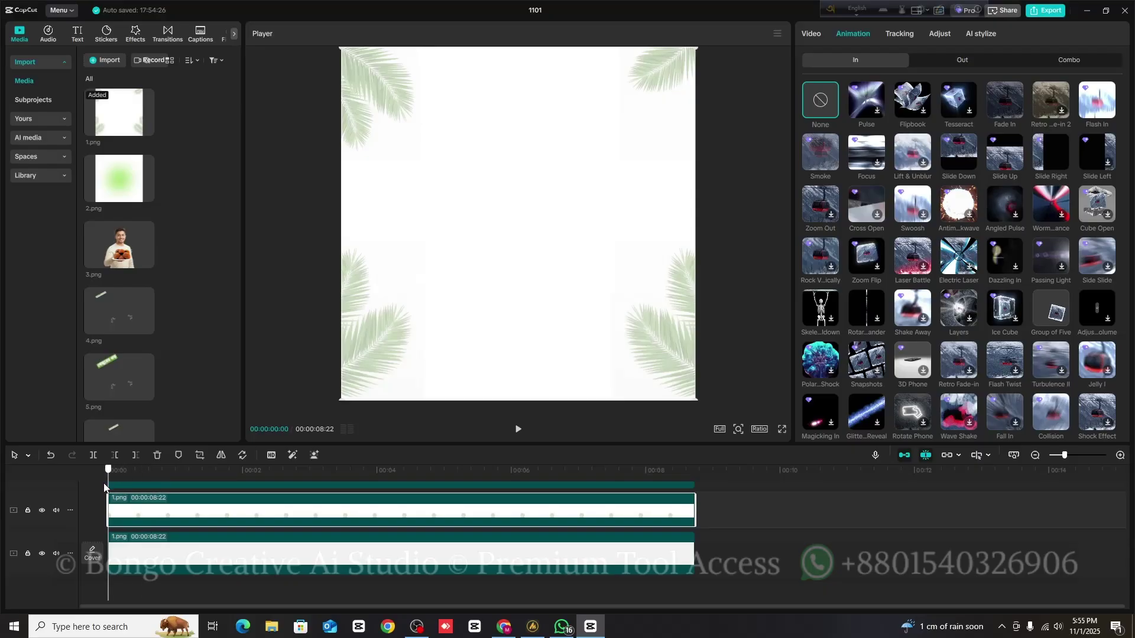
pyautogui.click(121, 487)
pyautogui.click(99, 490)
pyautogui.click(1004, 154)
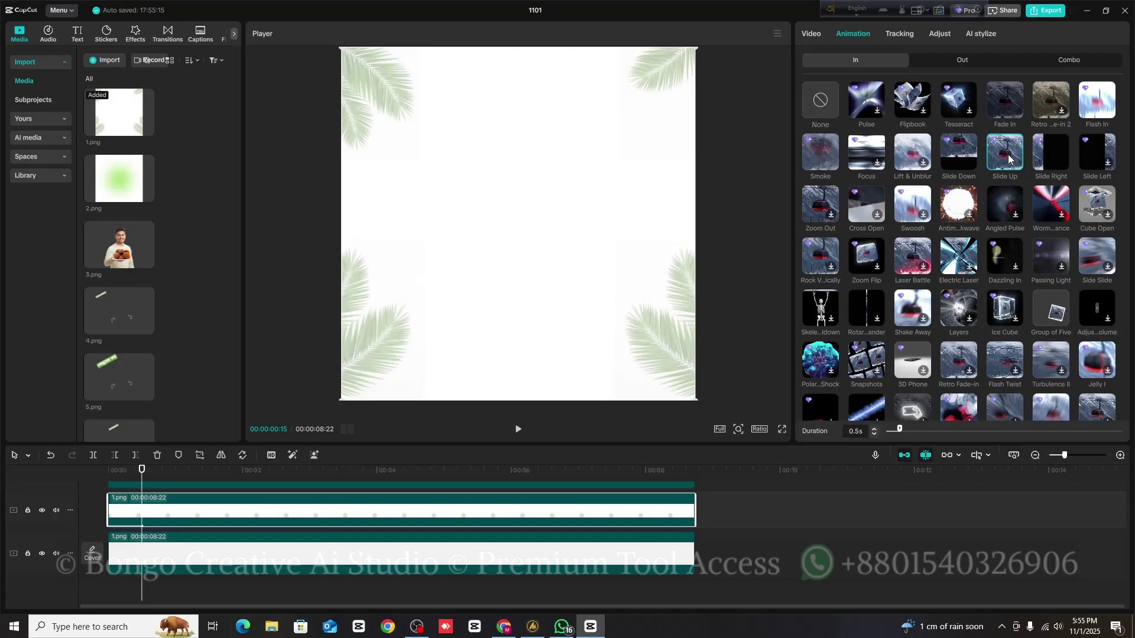
pyautogui.moveTo(141, 476)
pyautogui.mouseDown()
pyautogui.moveTo(107, 476)
pyautogui.moveTo(124, 479)
pyautogui.mouseUp()
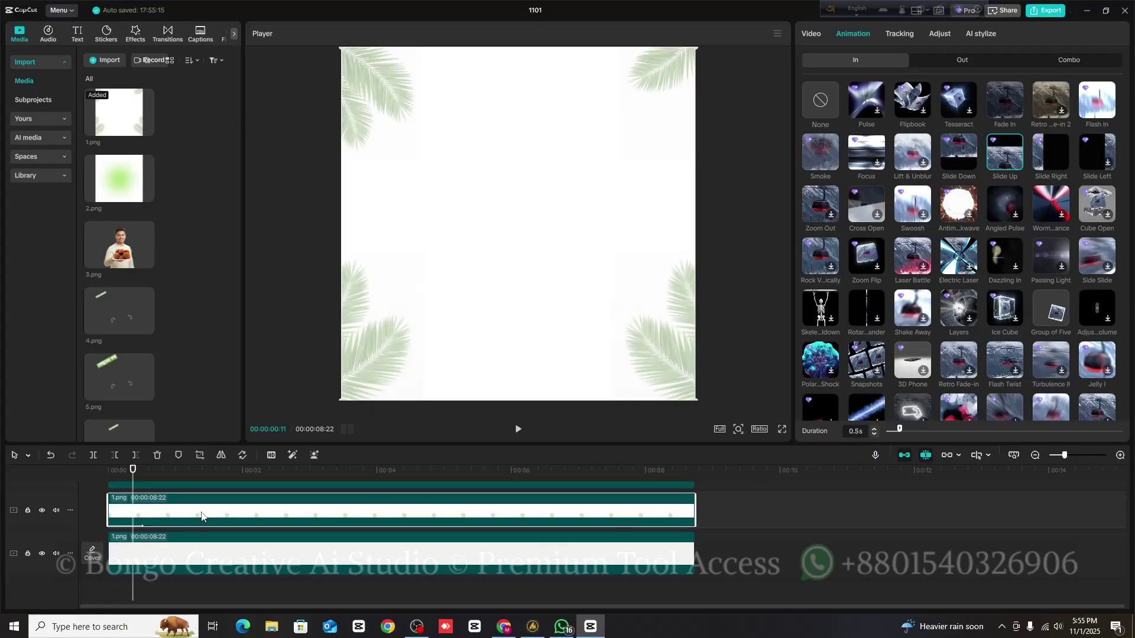
# Apply the Slide Down In animation to the upper palm-leaf clip and play the timeline's opening
pyautogui.hotkey('ctrl', 'v')
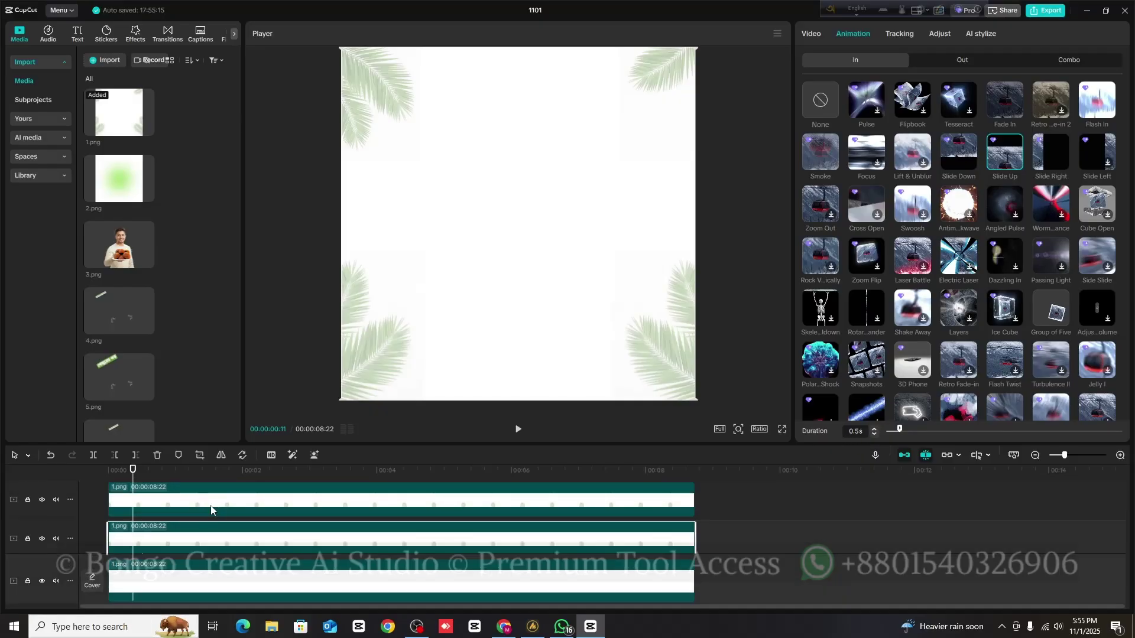
pyautogui.click(211, 510)
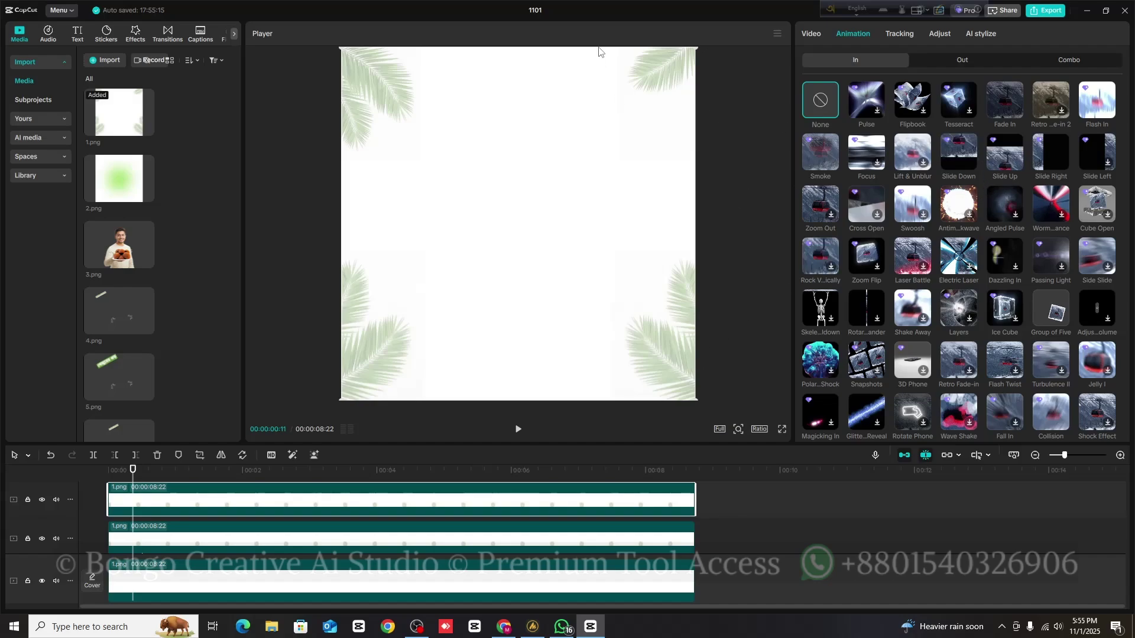
pyautogui.click(959, 159)
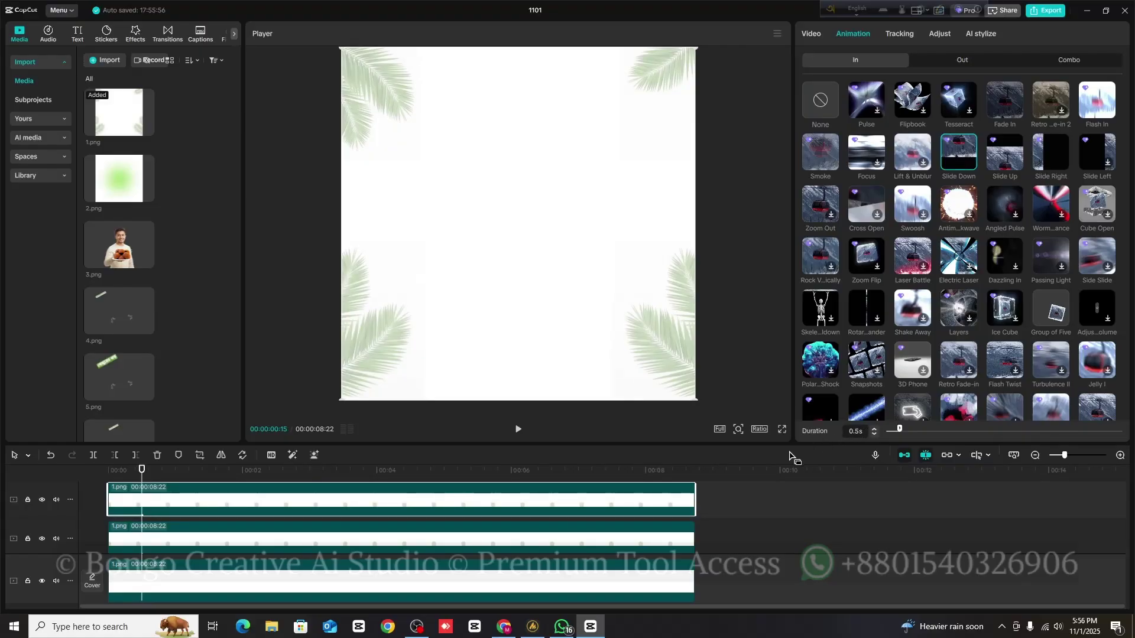
pyautogui.press('Delete')
pyautogui.click(129, 487)
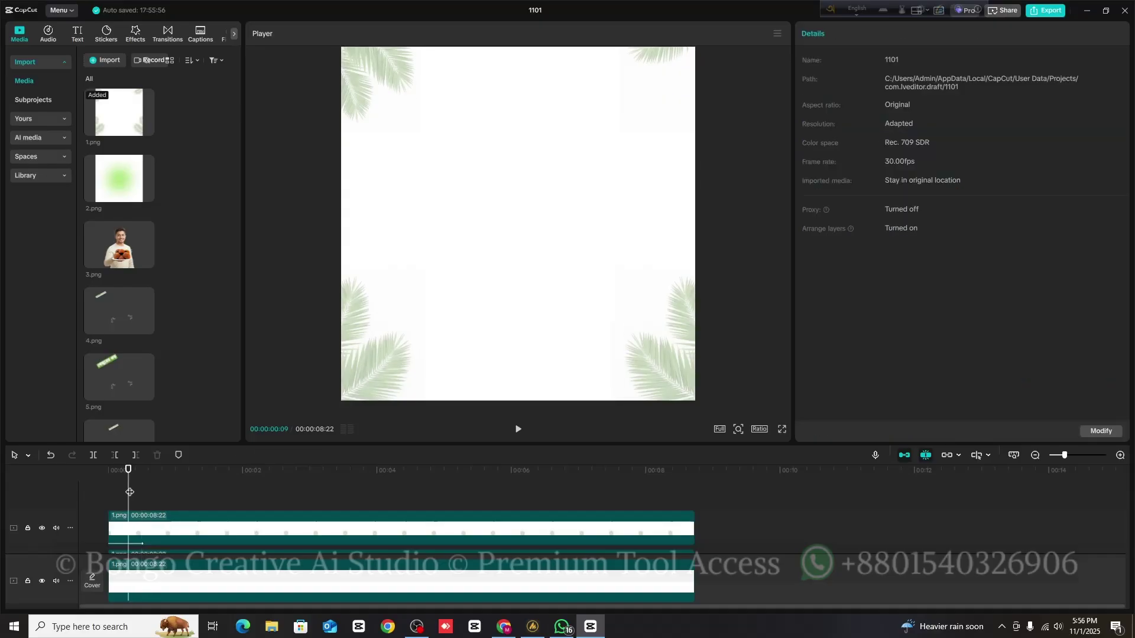
pyautogui.click(519, 430)
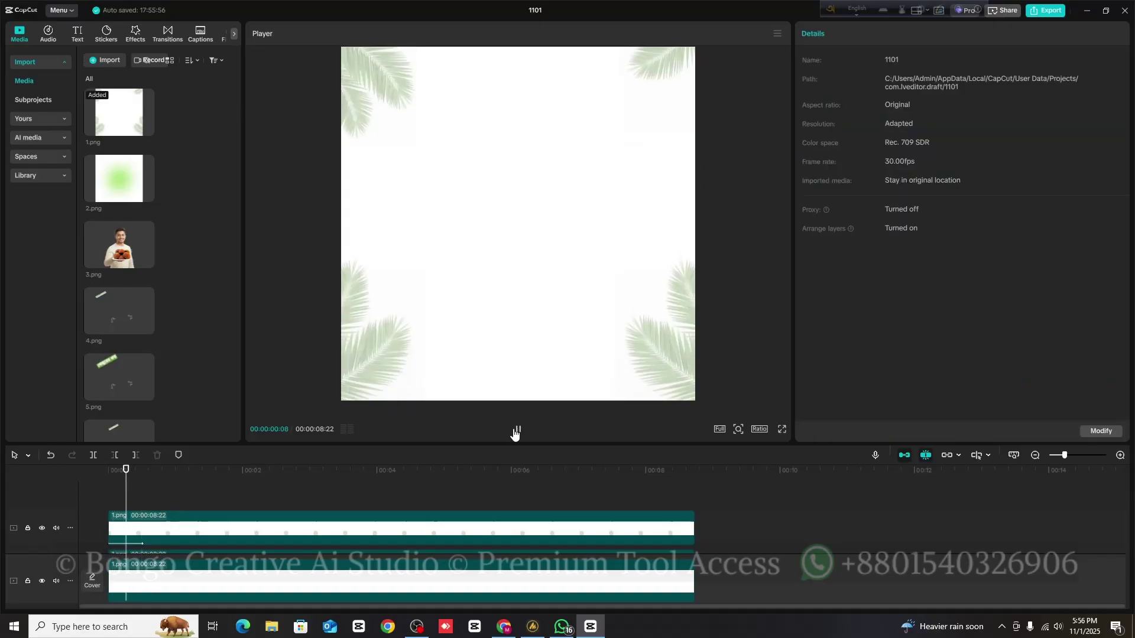
pyautogui.click(519, 430)
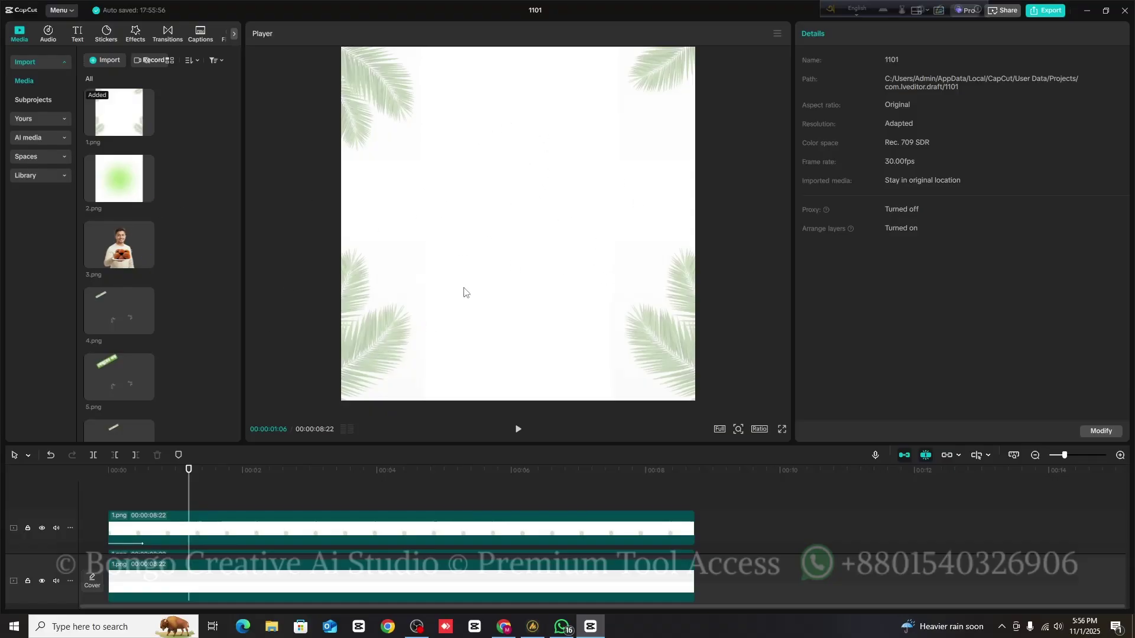
# Review the animation spans on both palm-leaf clips and scrub back to the timeline's start
pyautogui.moveTo(151, 518); pyautogui.dragTo(114, 503)
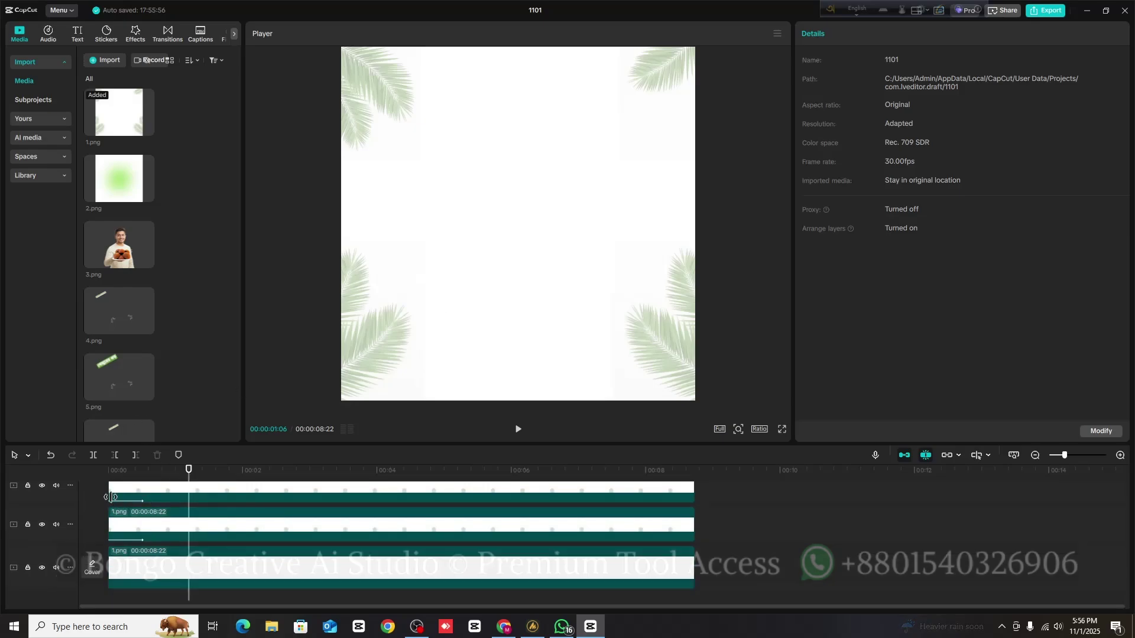
pyautogui.click(126, 502)
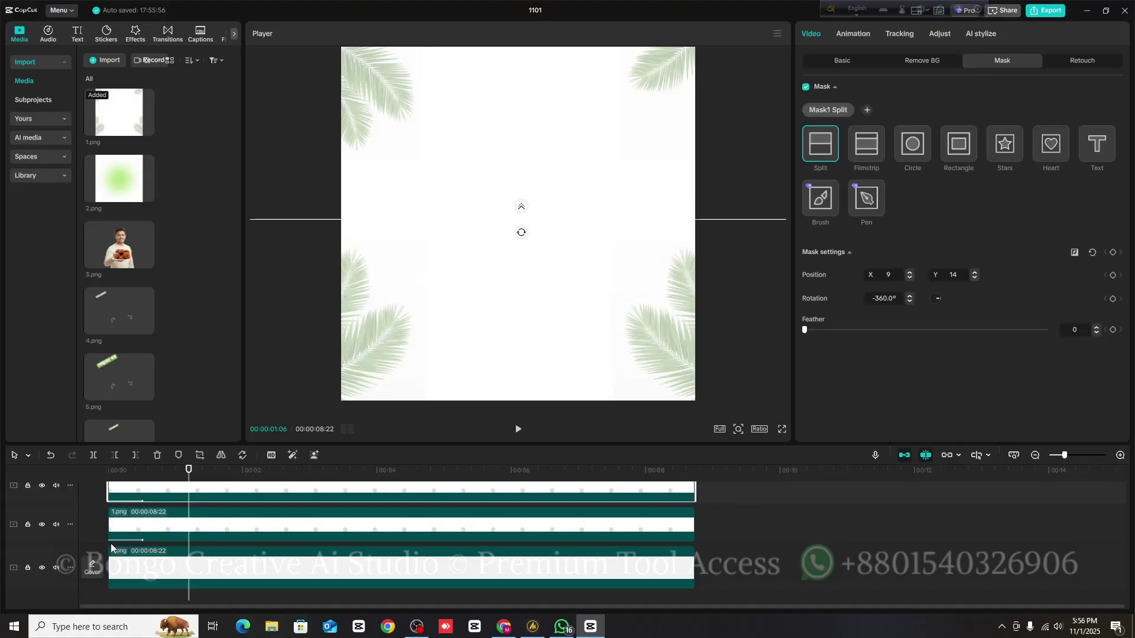
pyautogui.scroll(1, 149, 516)
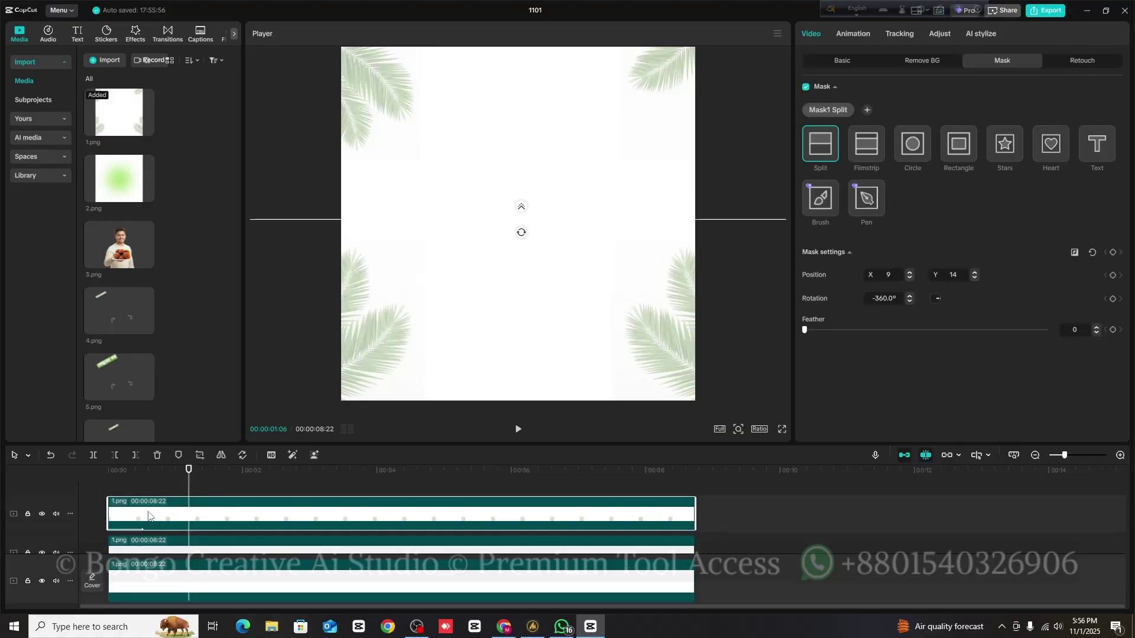
pyautogui.click(144, 481)
pyautogui.click(157, 484)
pyautogui.click(140, 490)
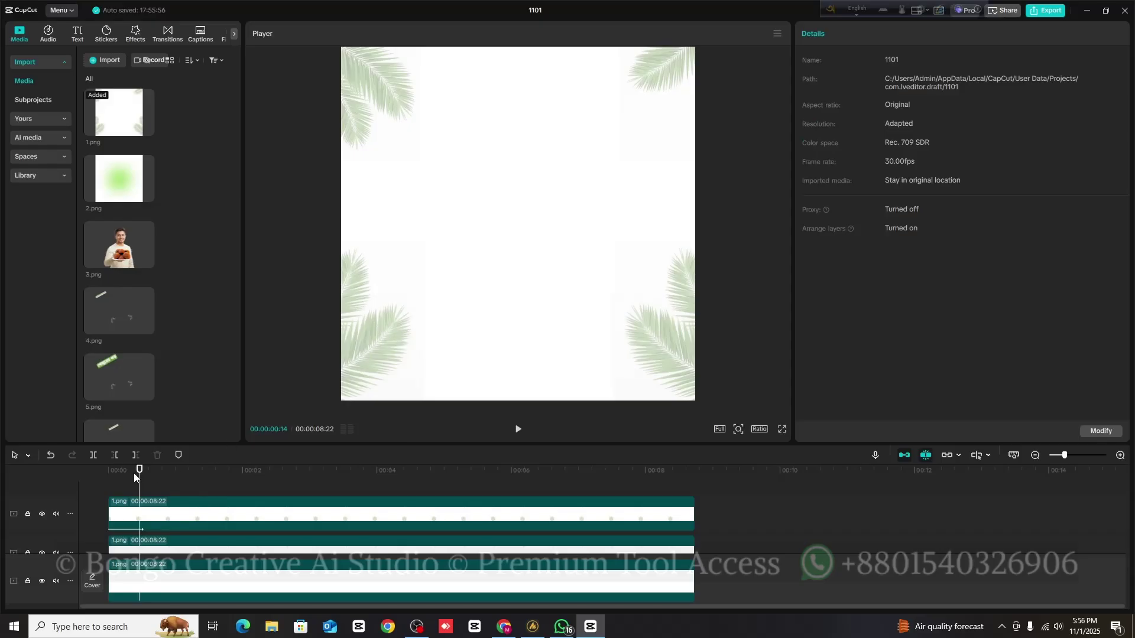
pyautogui.click(110, 488)
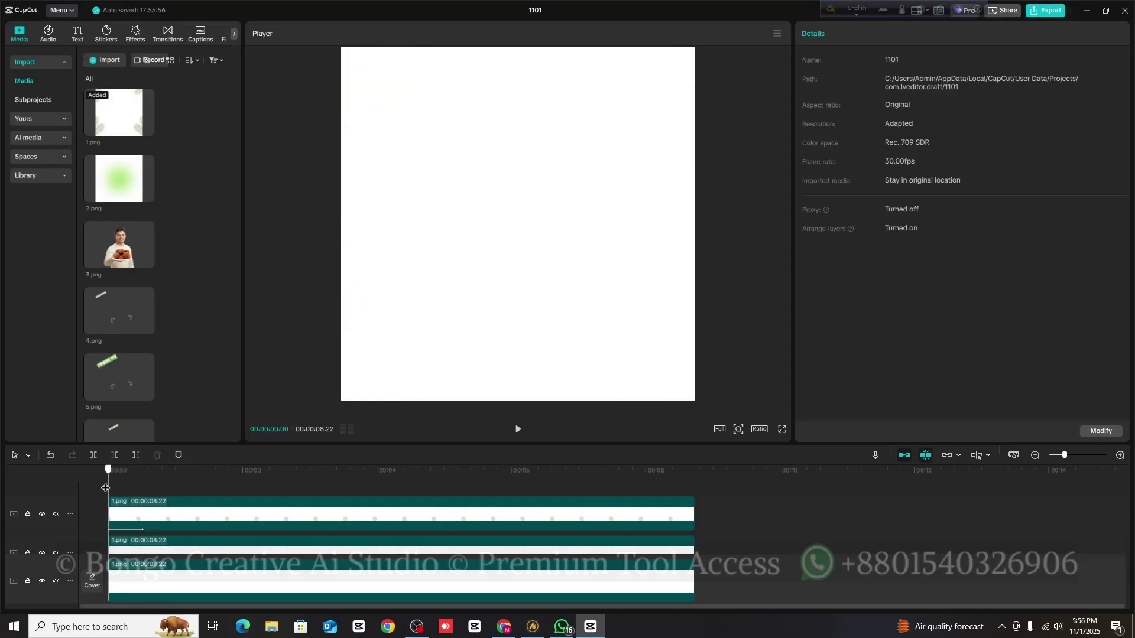
# Place the green glow image 2.png on a new top track at 00:00:00:16 and extend it to the end of the palm-leaf clips
pyautogui.moveTo(110, 488); pyautogui.dragTo(144, 496)
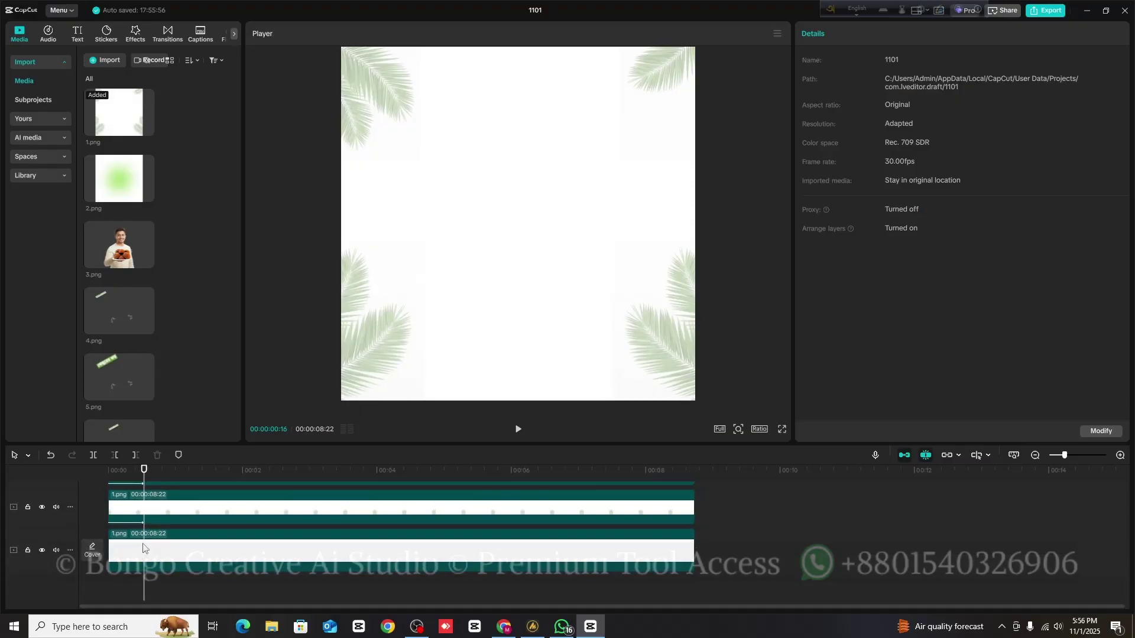
pyautogui.scroll(1, 145, 541)
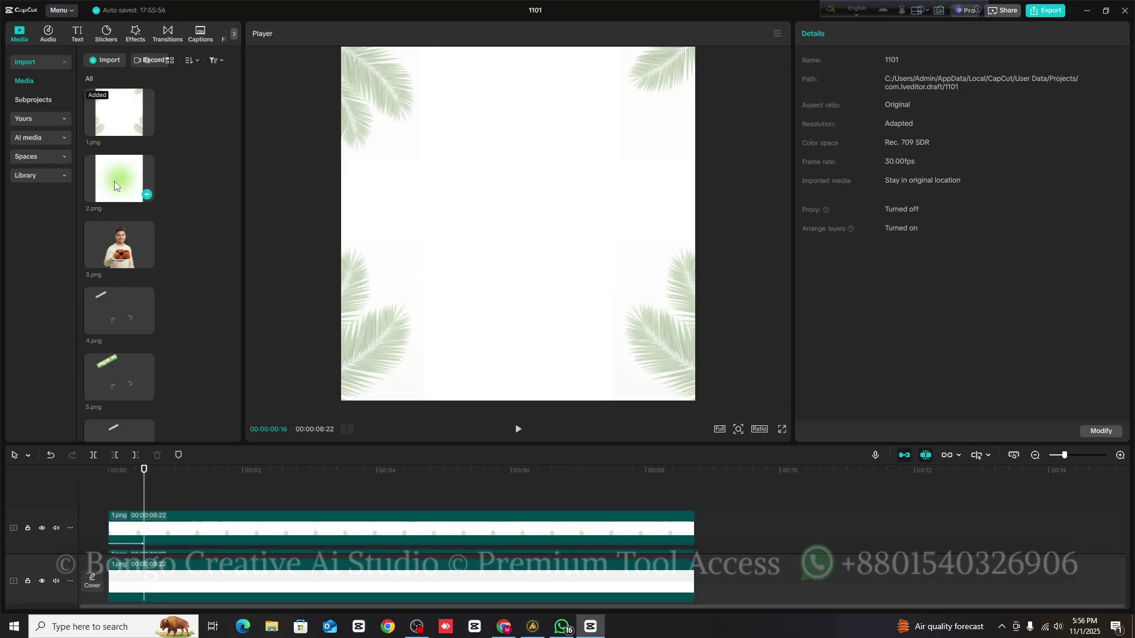
pyautogui.moveTo(114, 180); pyautogui.dragTo(146, 498)
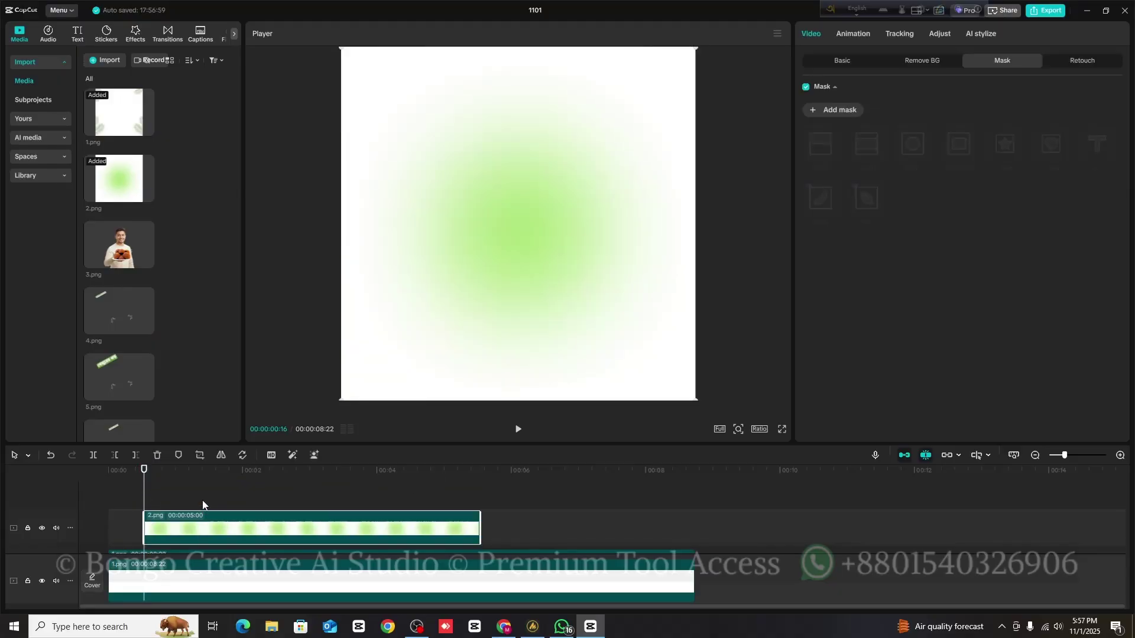
pyautogui.scroll(-1, 241, 506)
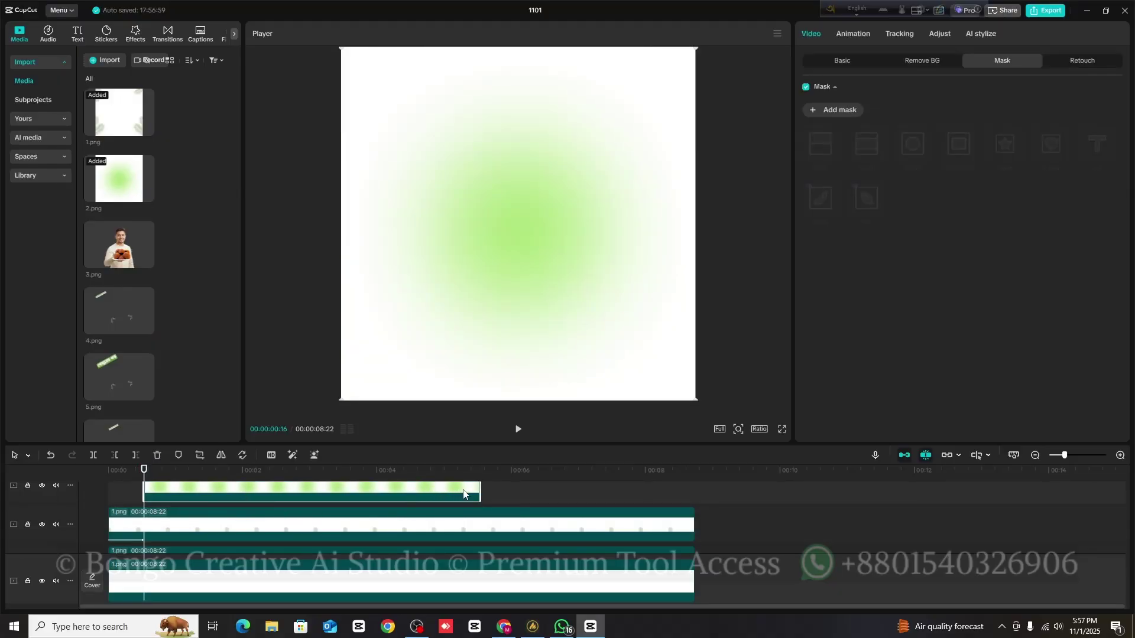
pyautogui.moveTo(482, 492); pyautogui.dragTo(693, 505)
pyautogui.scroll(-1, 639, 555)
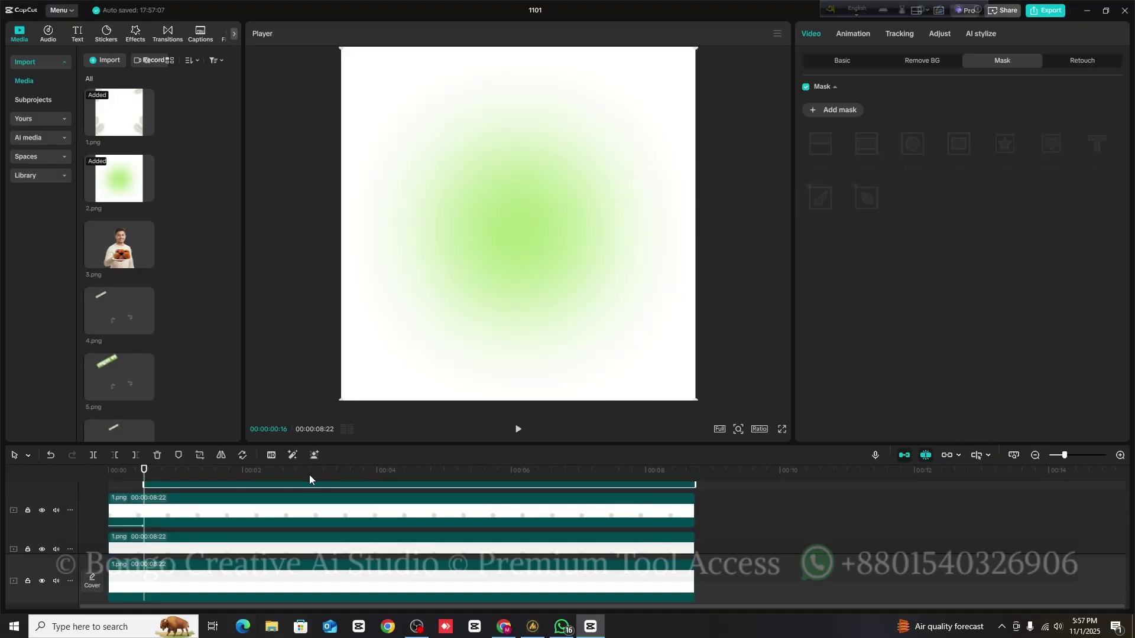
pyautogui.scroll(1, 158, 526)
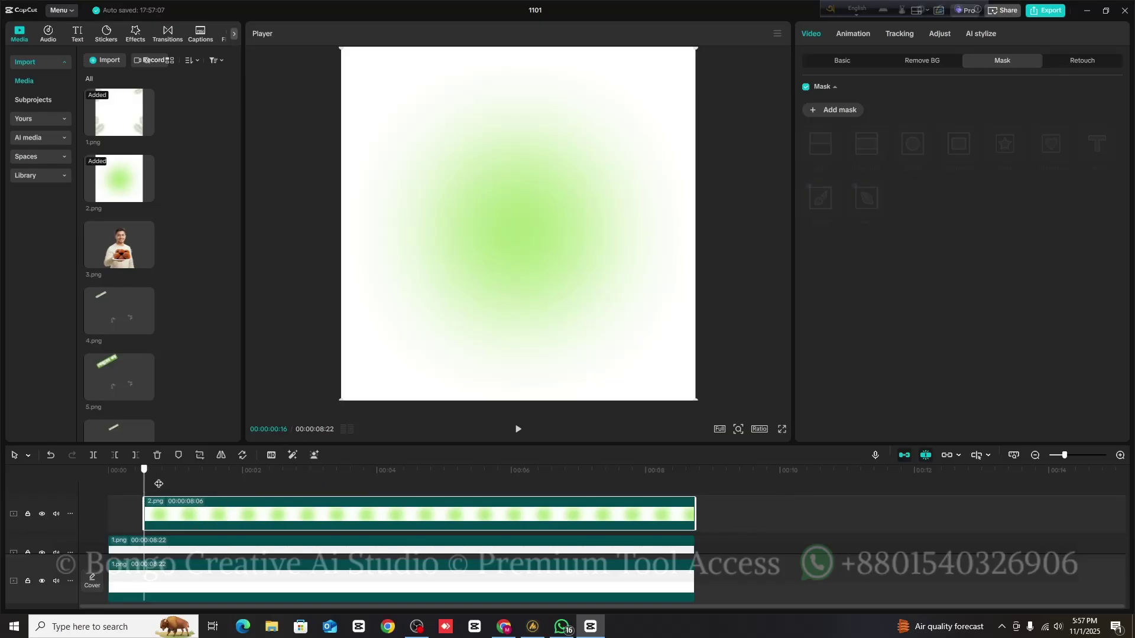
# Set the green glow clip's blend mode to Darken so the palm leaves show through
pyautogui.moveTo(158, 484)
pyautogui.mouseDown()
pyautogui.moveTo(175, 486)
pyautogui.moveTo(142, 488)
pyautogui.moveTo(166, 498)
pyautogui.mouseUp()
pyautogui.click(850, 61)
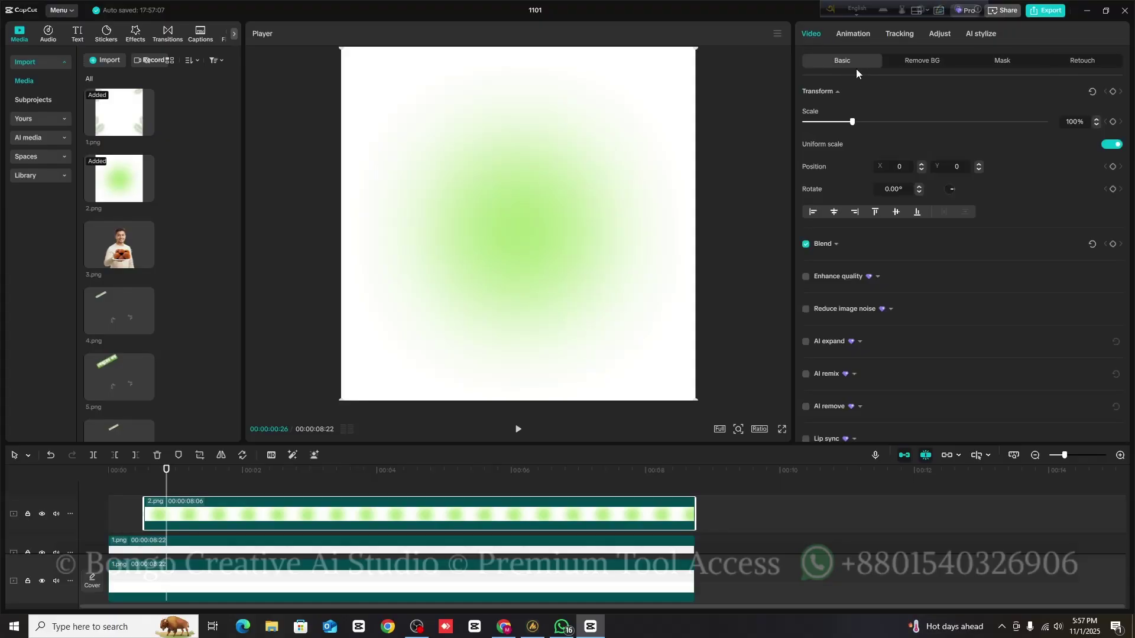
pyautogui.click(833, 246)
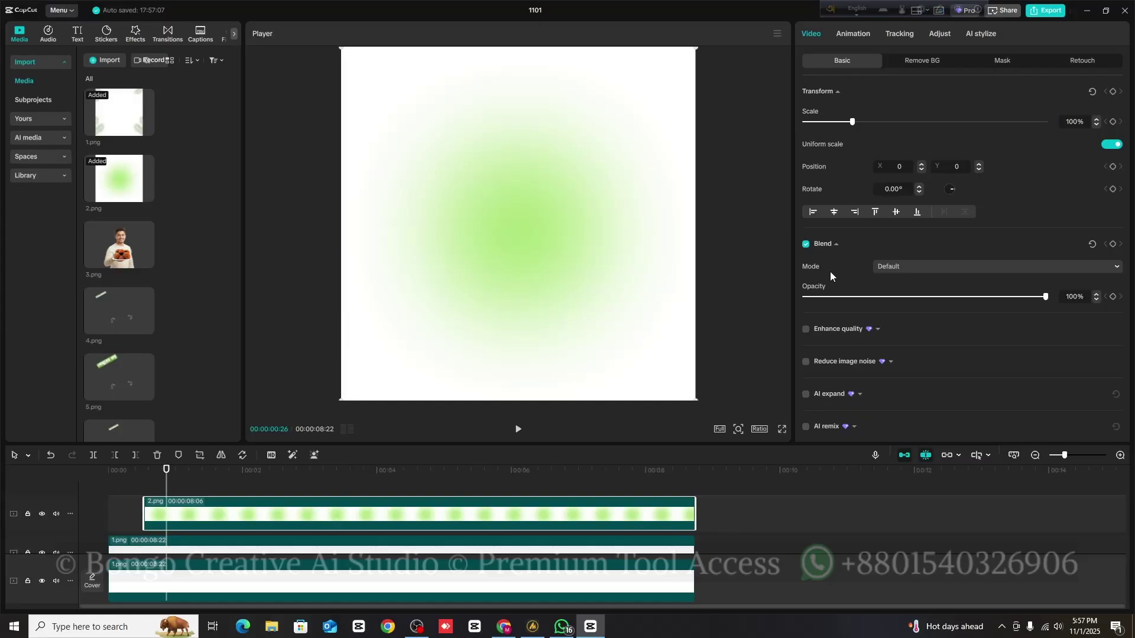
pyautogui.click(910, 267)
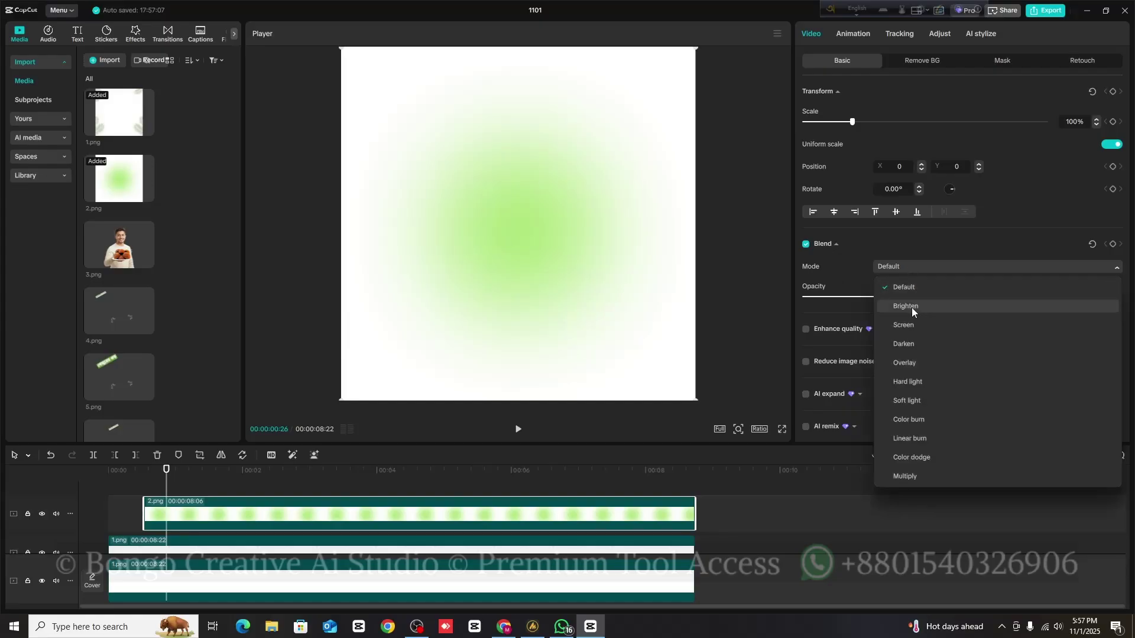
pyautogui.click(909, 342)
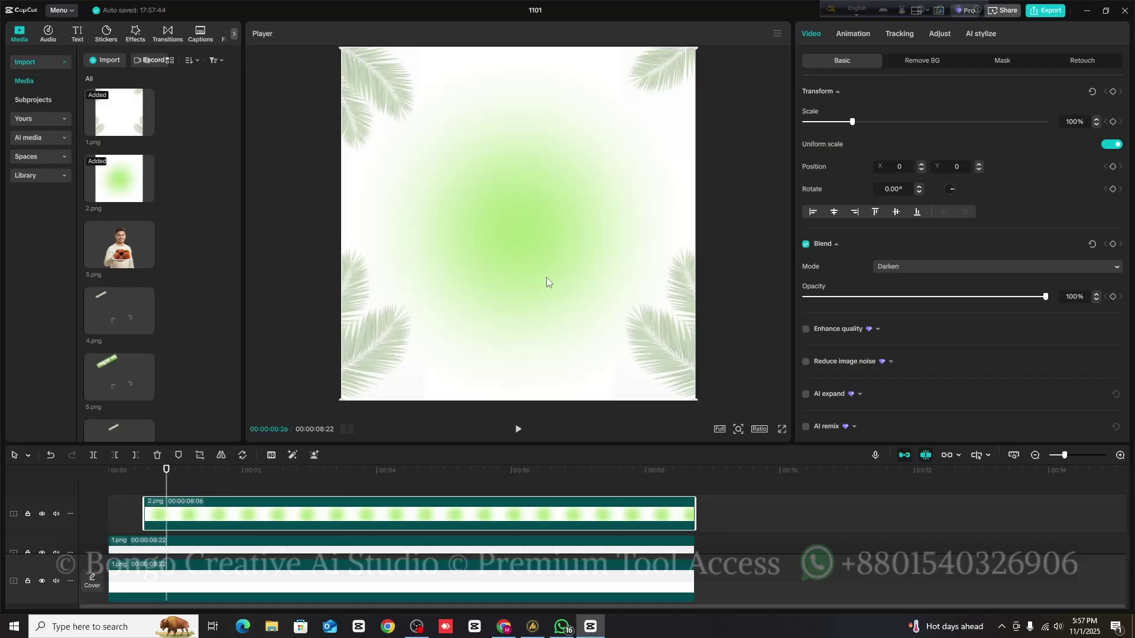
# Apply the Slide Right In animation to the green glow clip 2.png
pyautogui.click(162, 483)
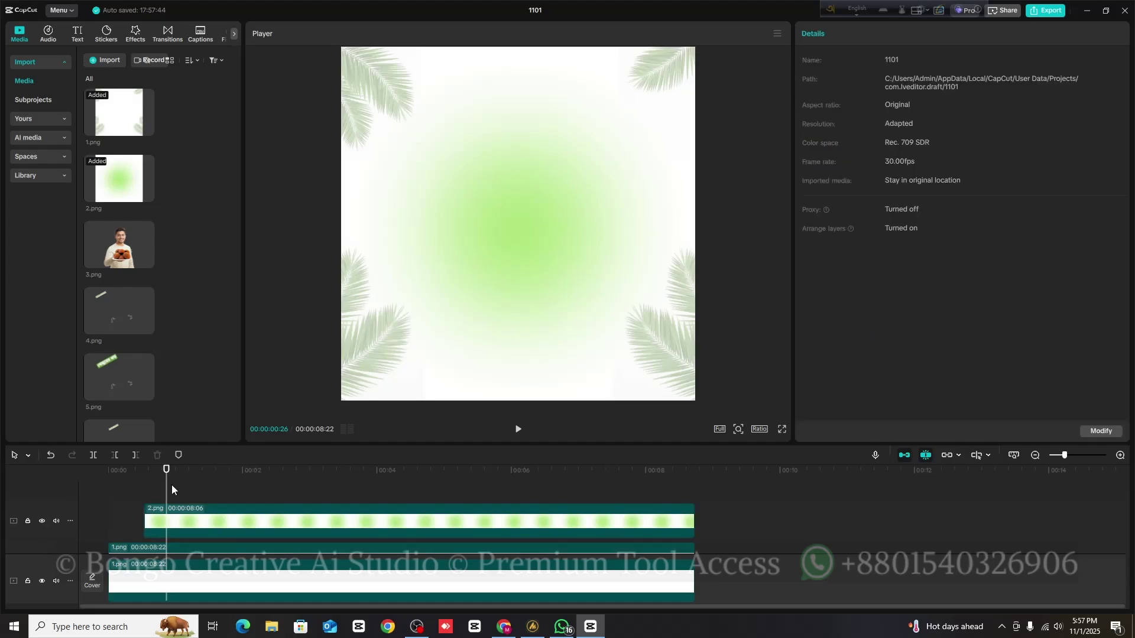
pyautogui.moveTo(167, 486); pyautogui.dragTo(144, 486)
pyautogui.scroll(-1, 173, 498)
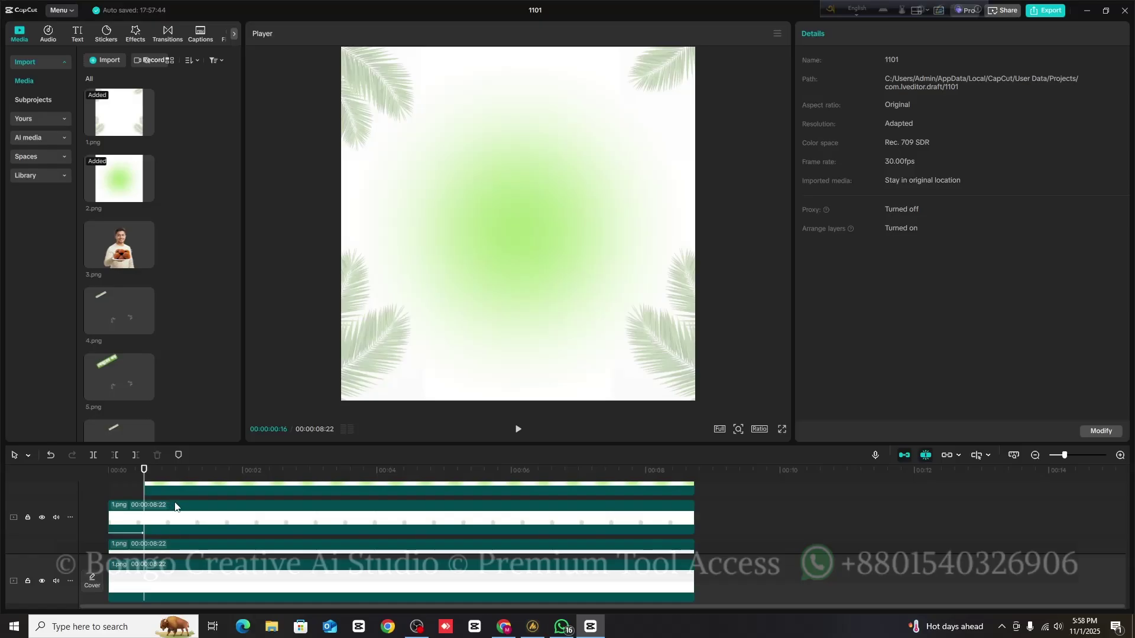
pyautogui.scroll(1, 157, 501)
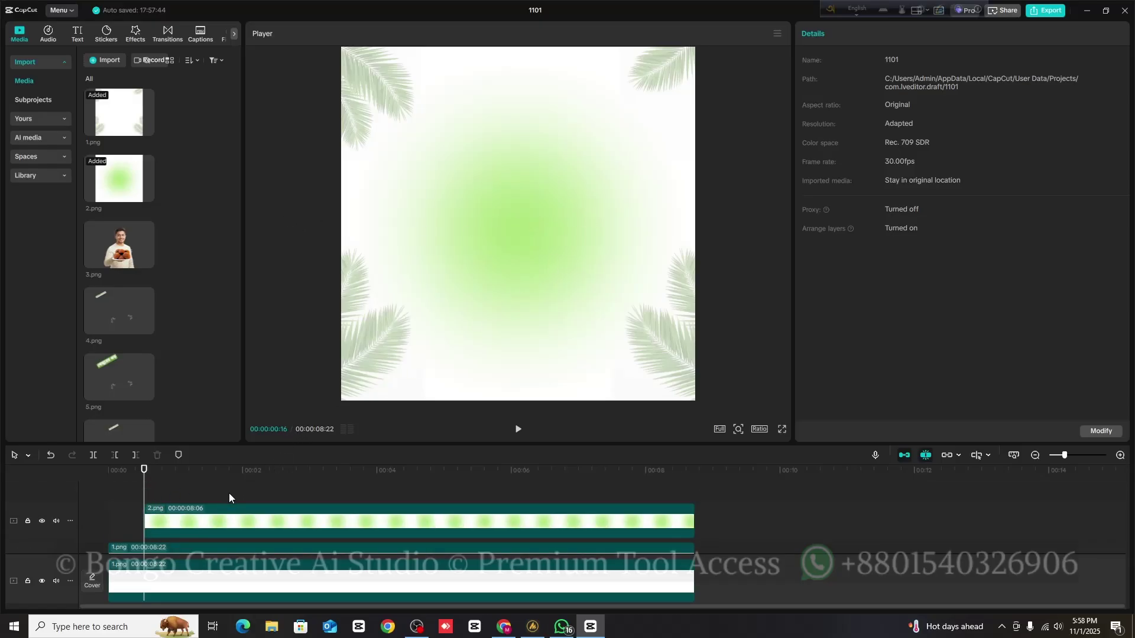
pyautogui.click(229, 516)
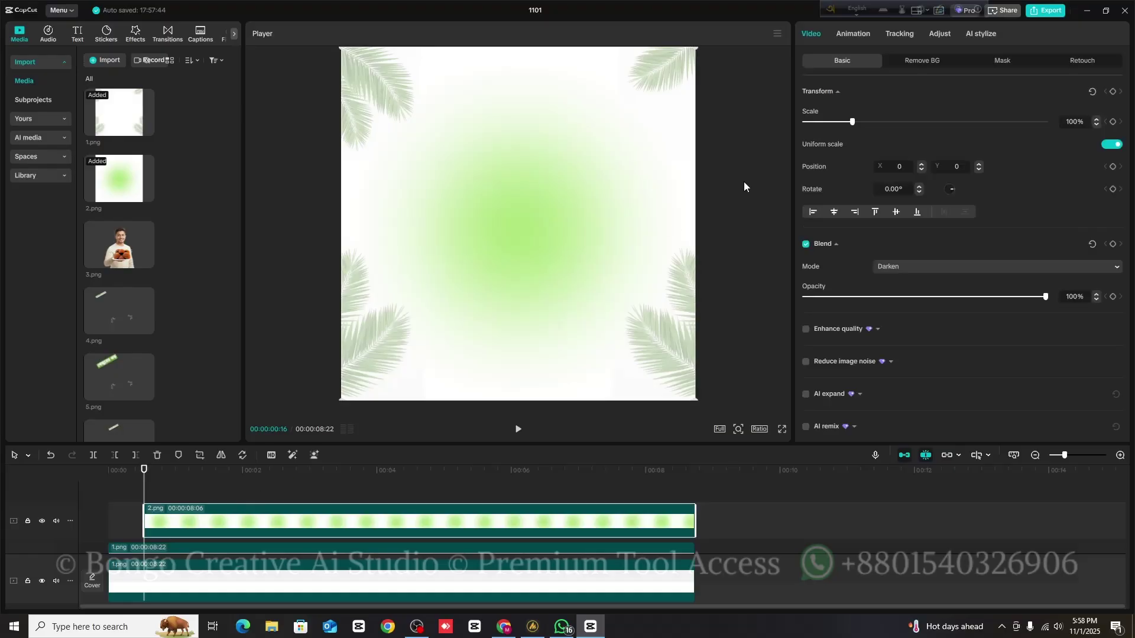
pyautogui.click(849, 36)
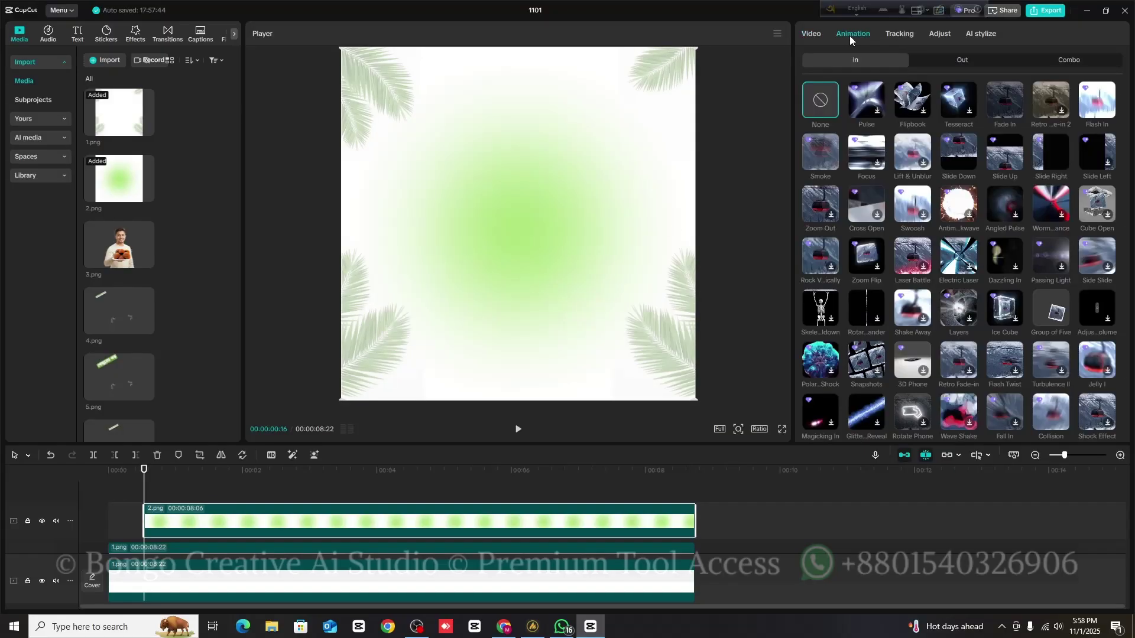
pyautogui.click(1041, 157)
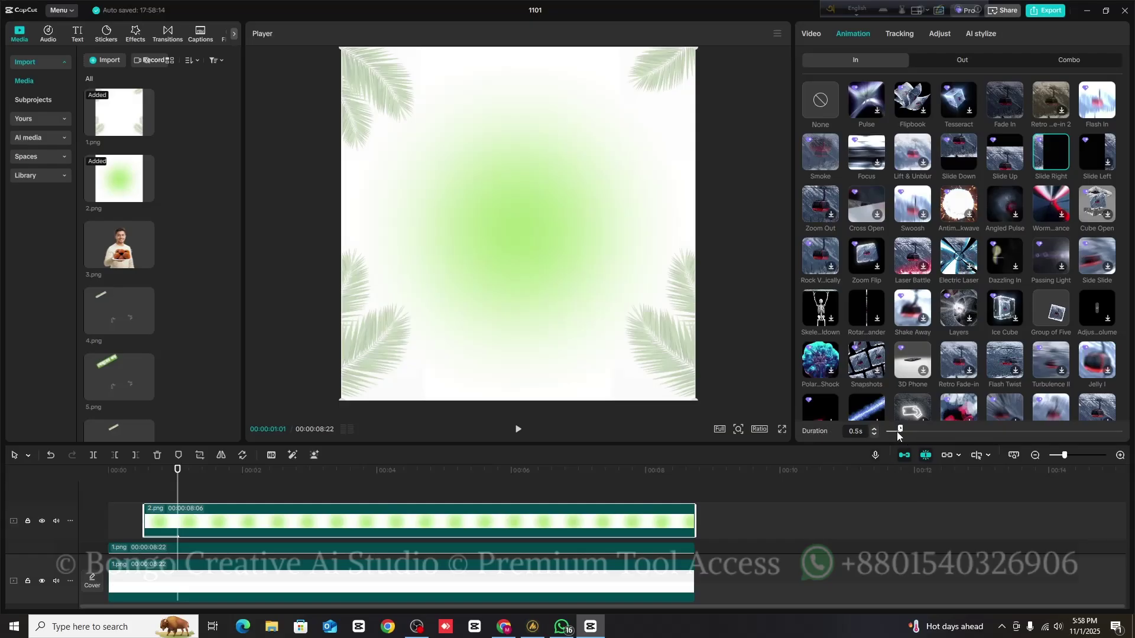
# Play the opening from the timeline's start to check the green glow's entrance after the palm leaves
pyautogui.click(280, 485)
pyautogui.moveTo(177, 470); pyautogui.dragTo(73, 501)
pyautogui.scroll(-2, 362, 528)
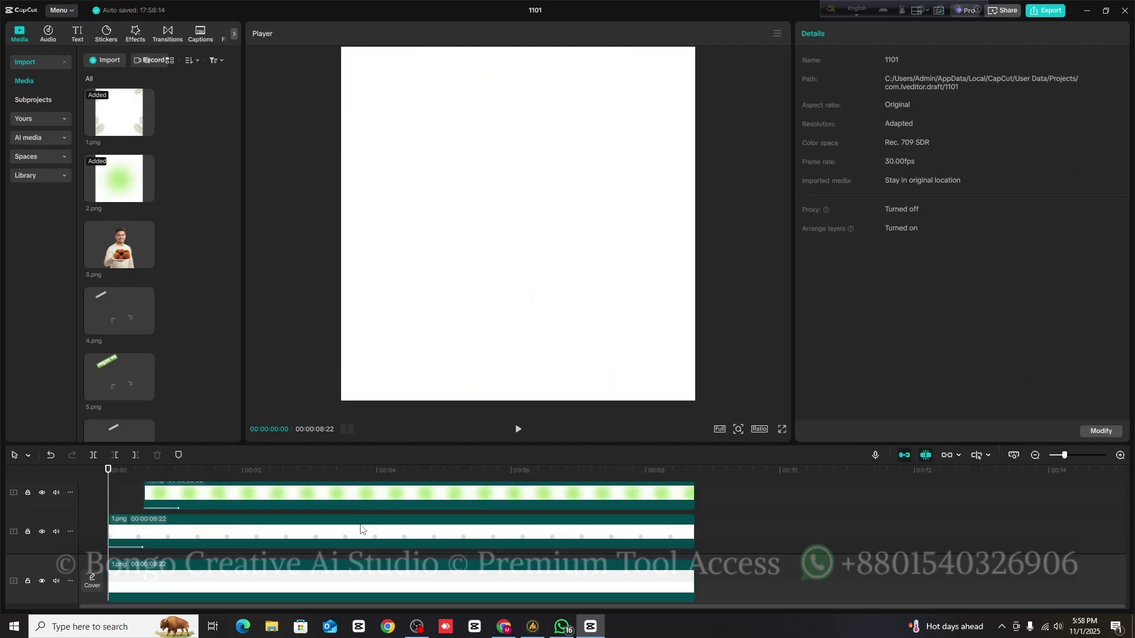
pyautogui.click(517, 429)
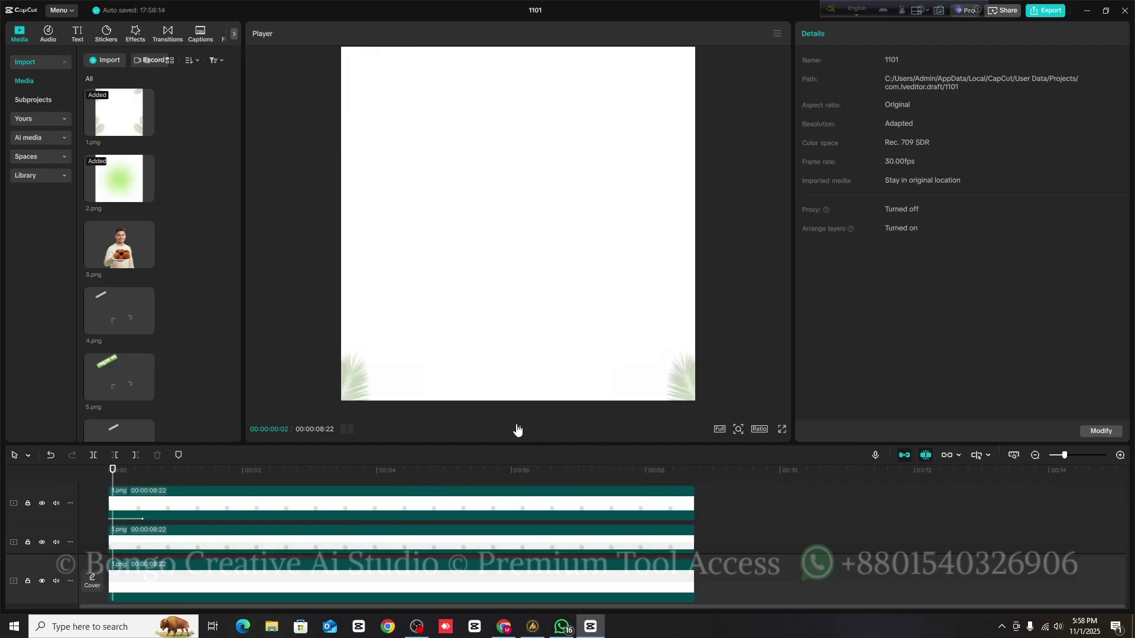
pyautogui.click(517, 429)
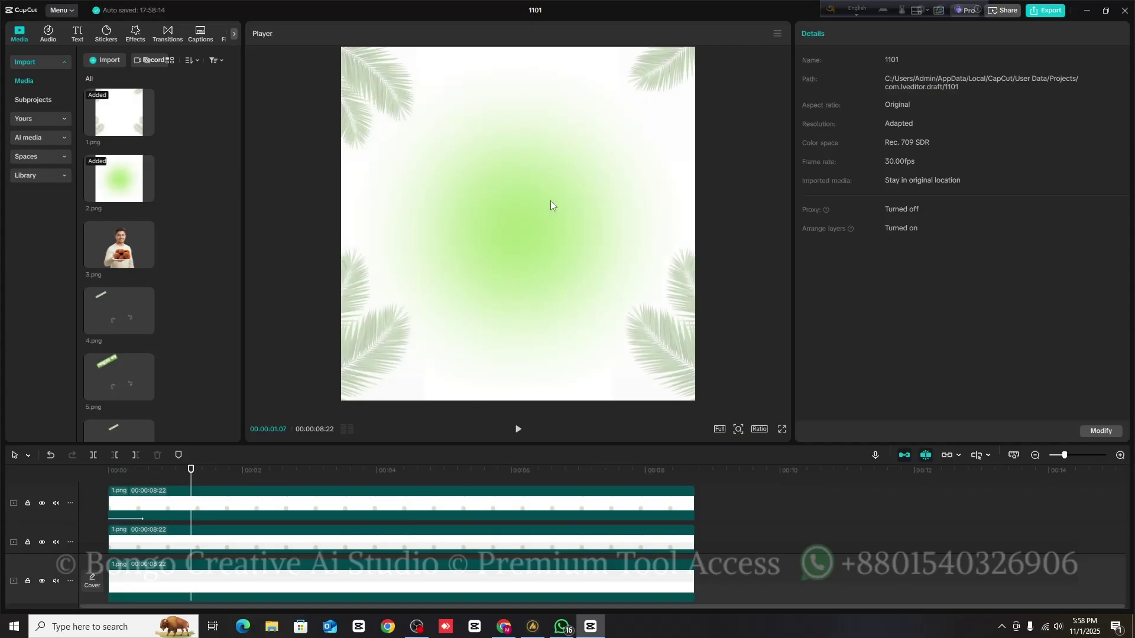
# Enlarge the timeline area until all four tracks fit, and check the two lower 1.png clips
pyautogui.scroll(2, 185, 520)
pyautogui.scroll(-1, 185, 520)
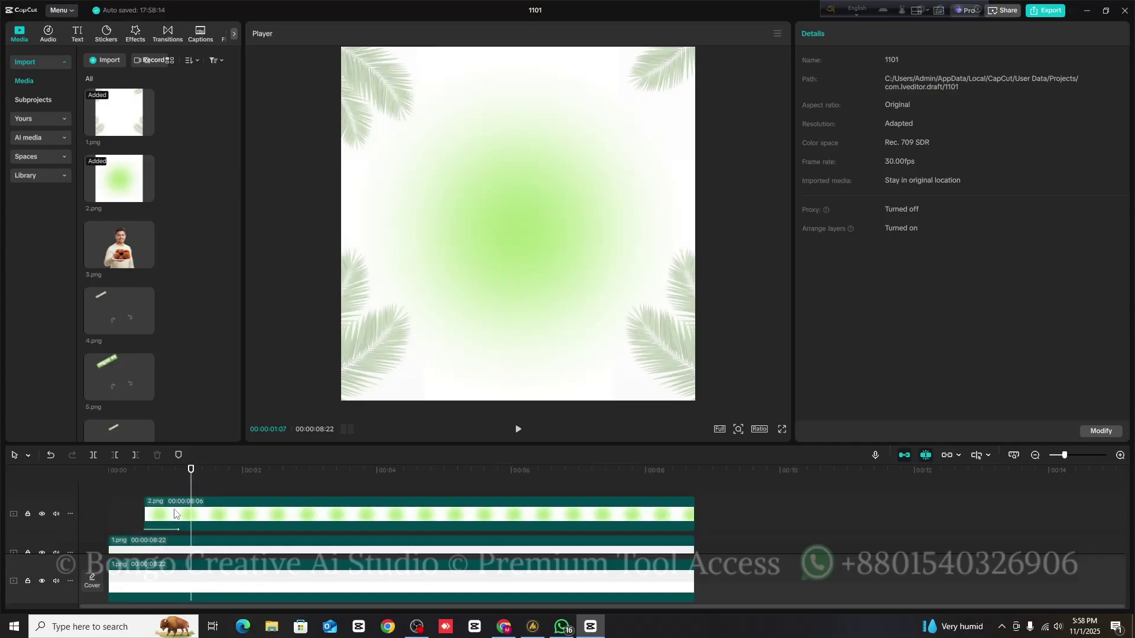
pyautogui.moveTo(361, 443); pyautogui.dragTo(384, 333)
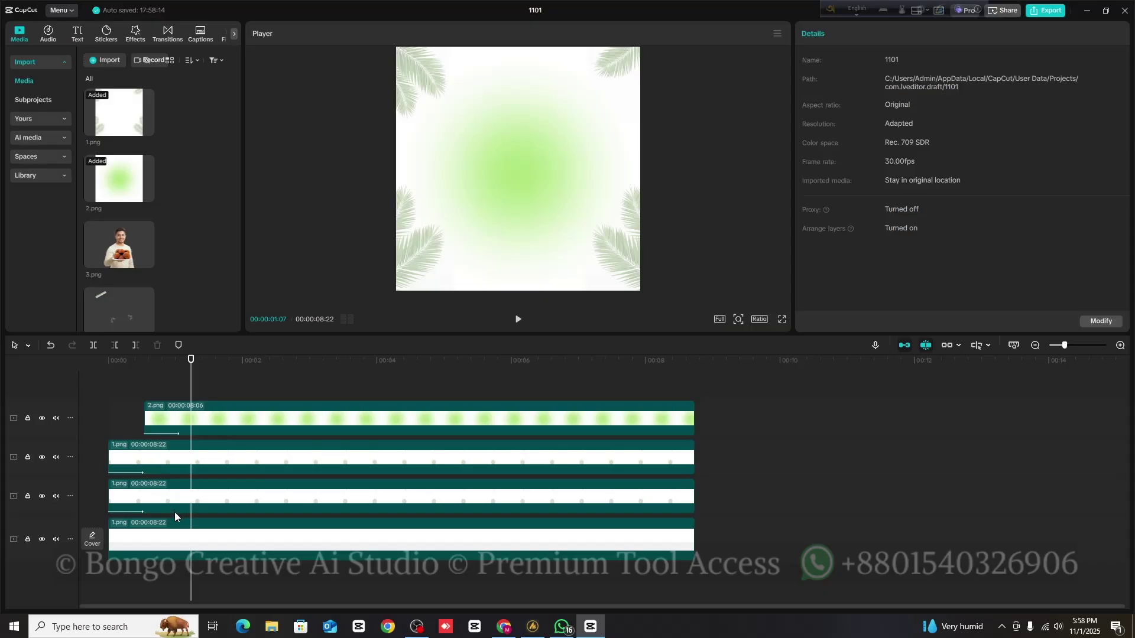
pyautogui.click(274, 542)
pyautogui.click(291, 503)
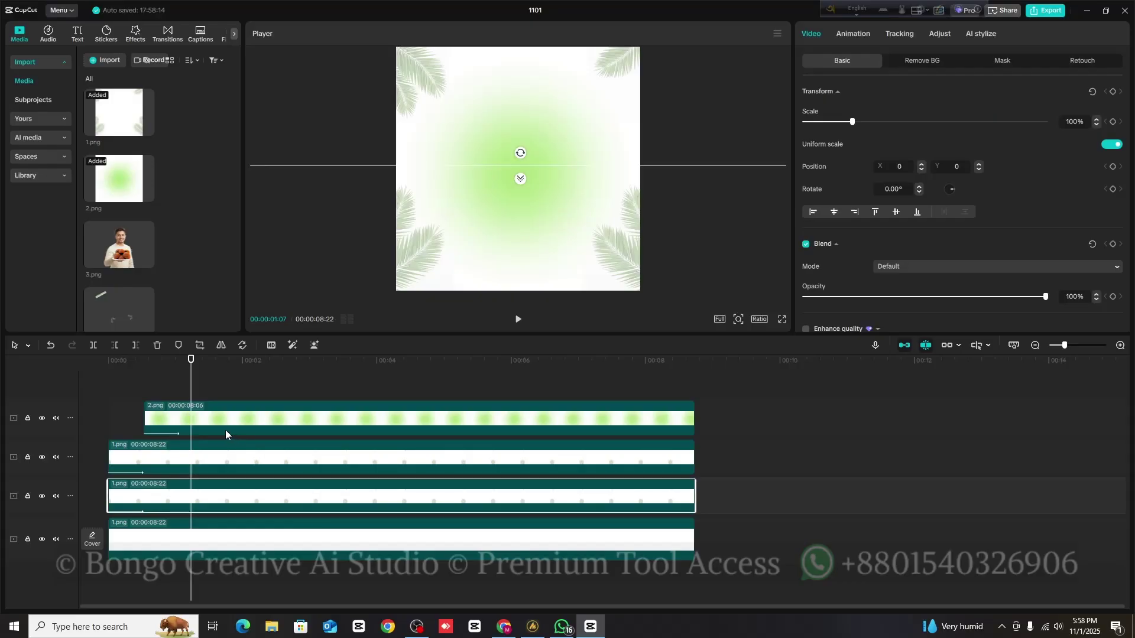
# Place the man image 3.png on a new top track at 00:00:01:02 and extend it to the end of the other clips
pyautogui.moveTo(191, 387); pyautogui.dragTo(180, 393)
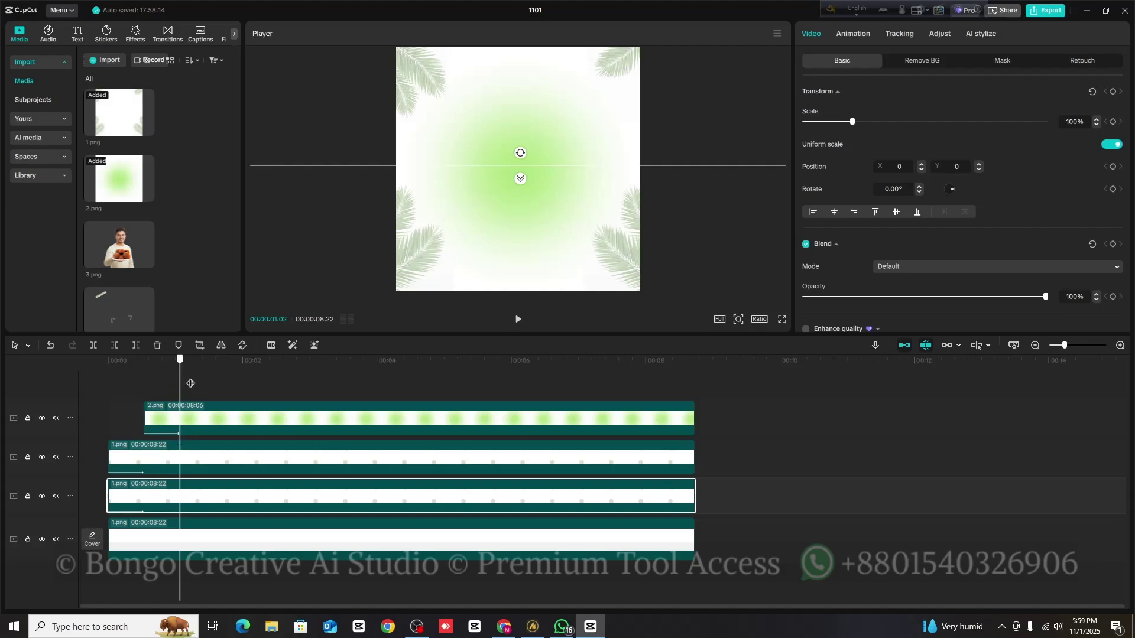
pyautogui.moveTo(180, 384)
pyautogui.mouseDown()
pyautogui.moveTo(201, 389)
pyautogui.moveTo(180, 391)
pyautogui.mouseUp()
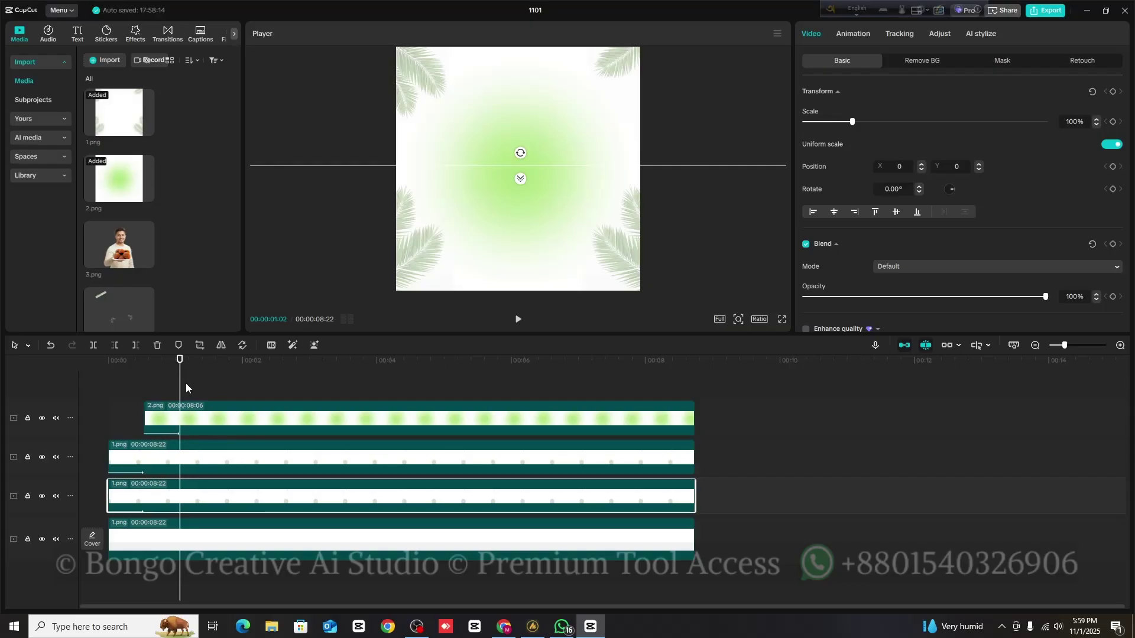
pyautogui.moveTo(126, 275)
pyautogui.moveTo(132, 299)
pyautogui.moveTo(117, 243); pyautogui.dragTo(181, 385)
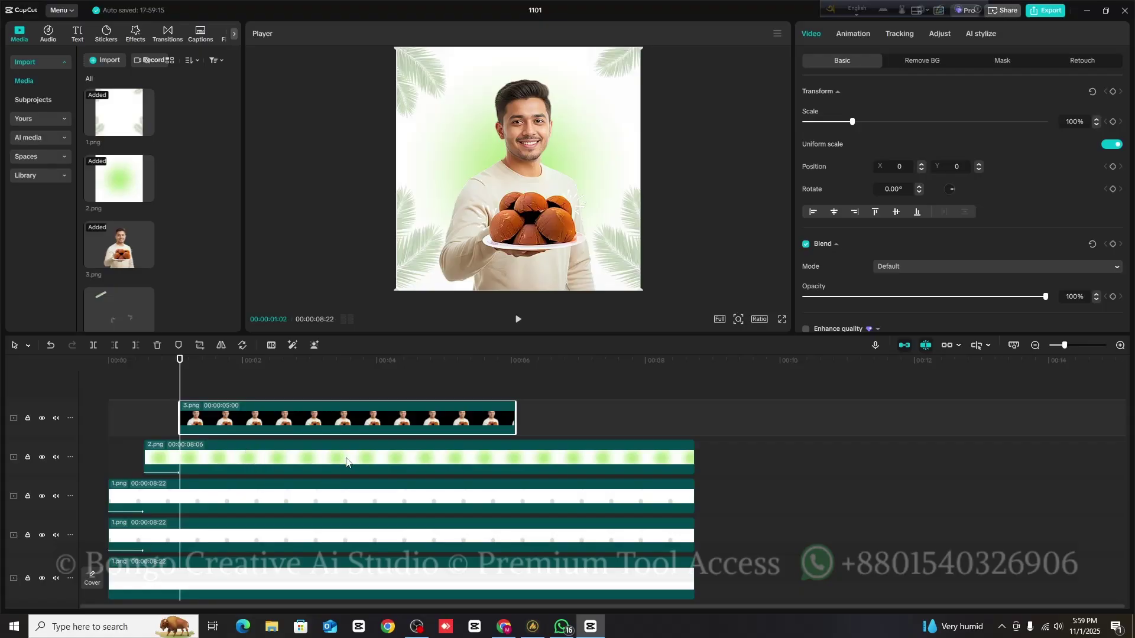
pyautogui.moveTo(514, 419); pyautogui.dragTo(693, 430)
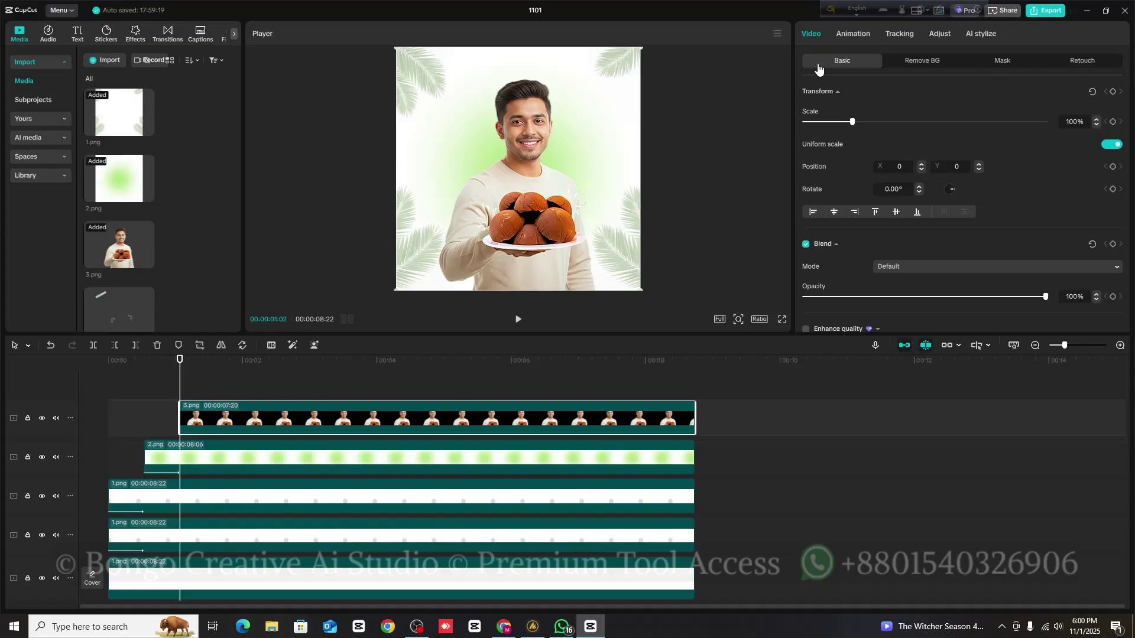
# Apply the Slide Up In animation to the 3.png clip and move the playhead to 00:00:01:18, where that animation ends
pyautogui.click(854, 37)
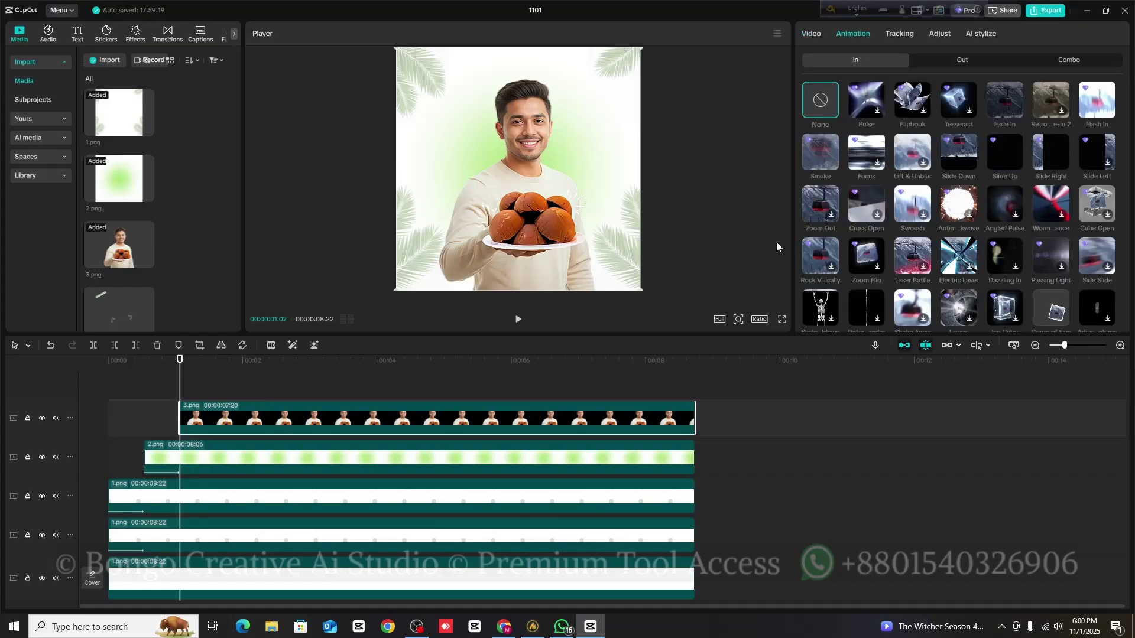
pyautogui.click(1005, 158)
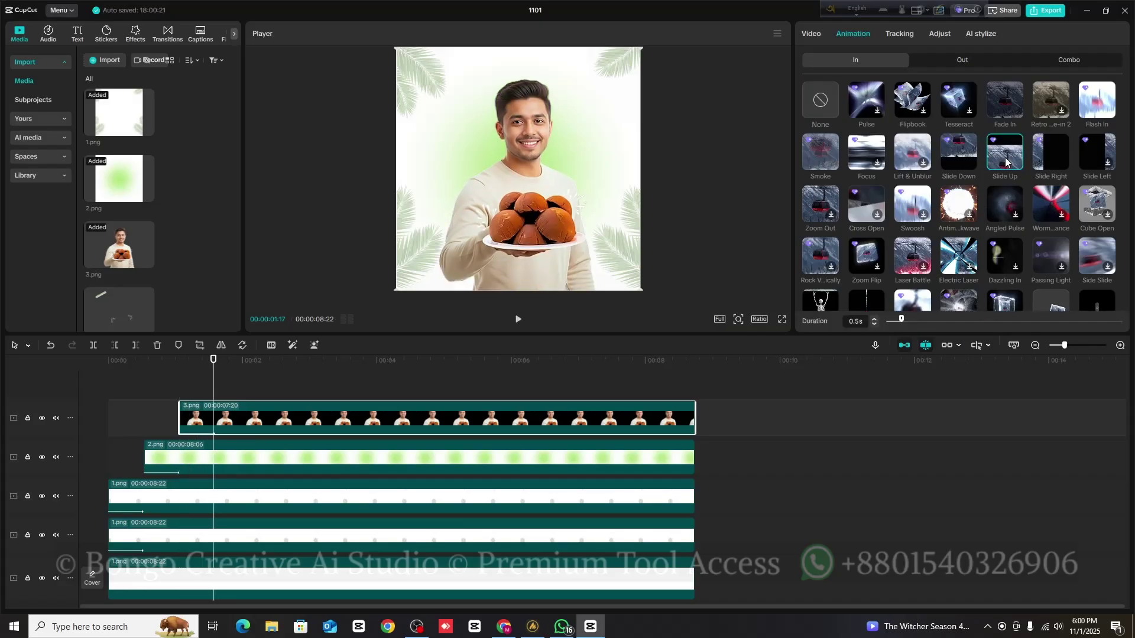
pyautogui.click(243, 385)
pyautogui.moveTo(243, 386); pyautogui.dragTo(217, 393)
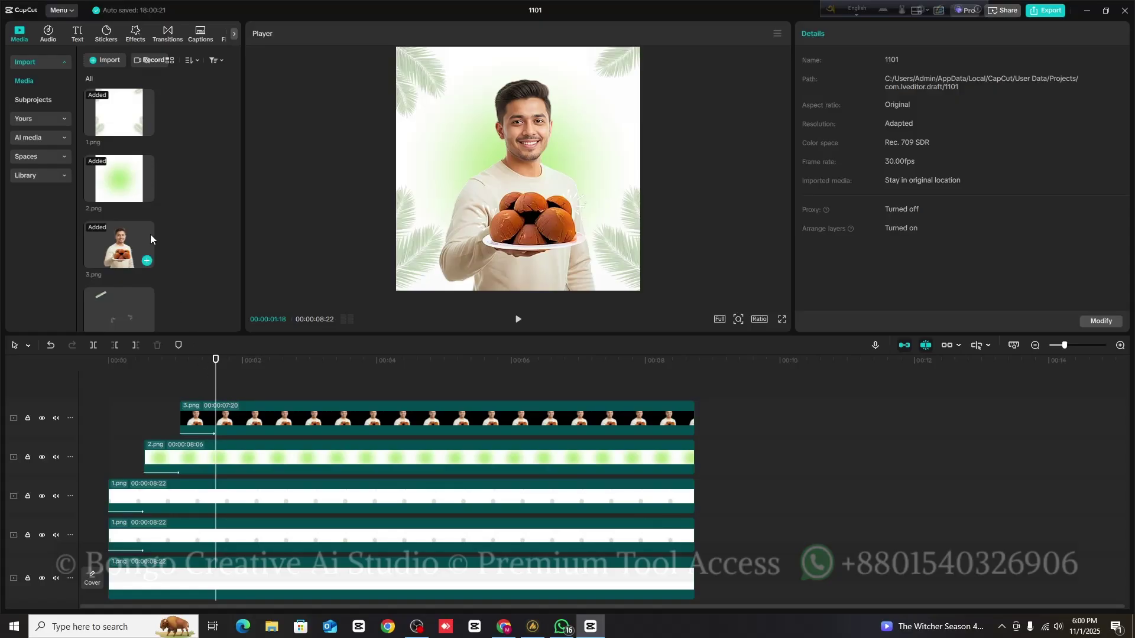
# Preview 4.png, place it on a new top track at 00:00:01:18 and extend it to the end of the other clips
pyautogui.scroll(-1, 136, 230)
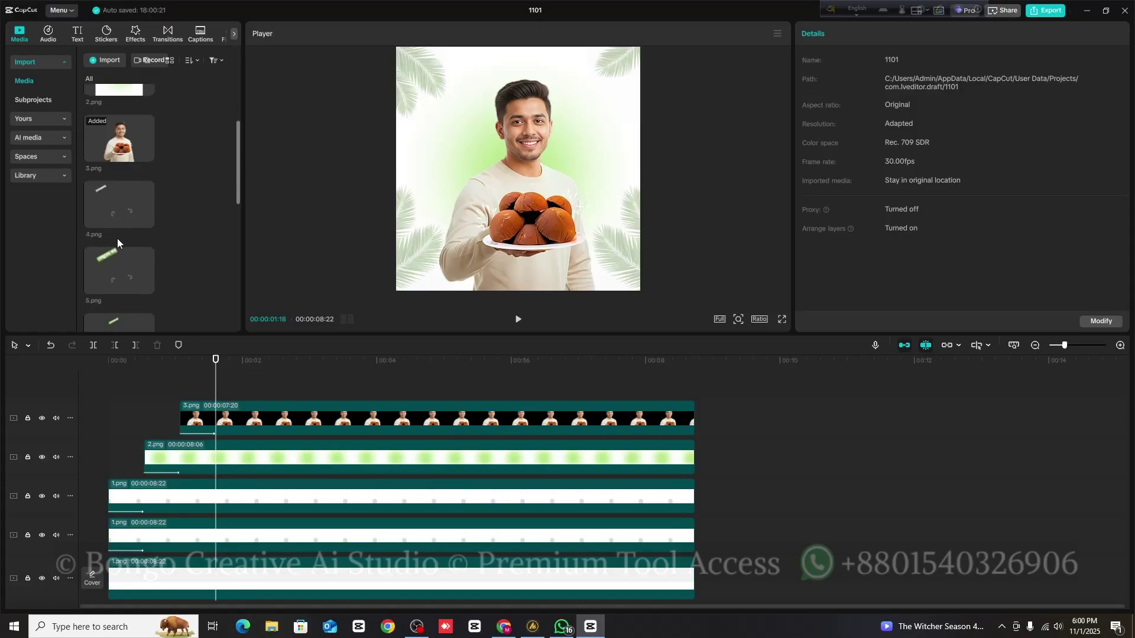
pyautogui.scroll(1, 126, 254)
pyautogui.scroll(-1, 123, 264)
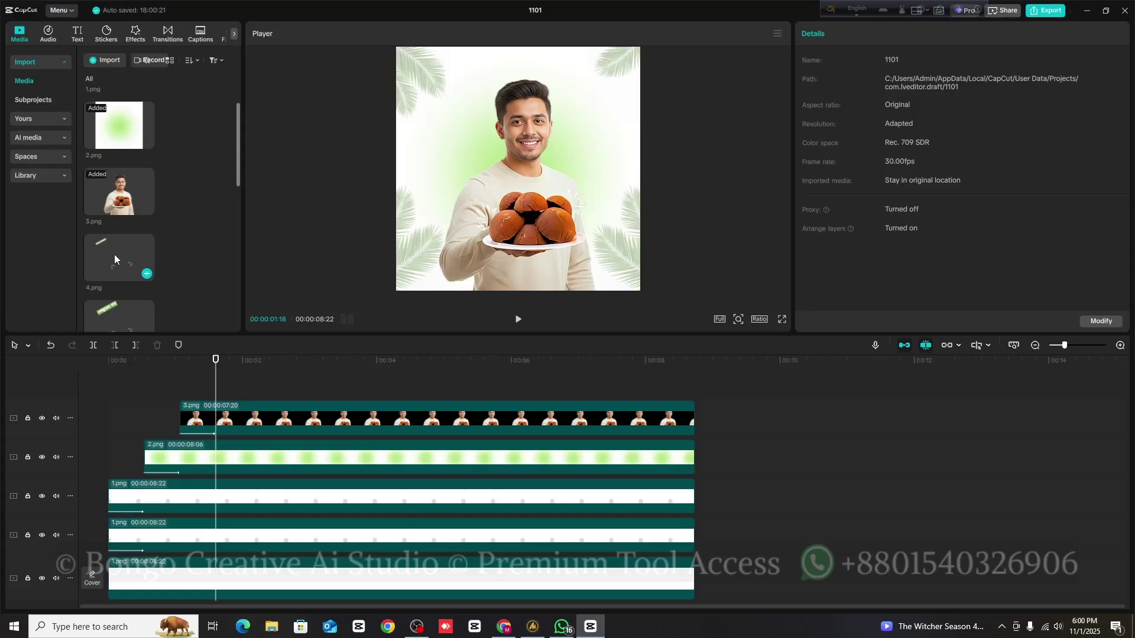
pyautogui.click(114, 254)
pyautogui.press('space')
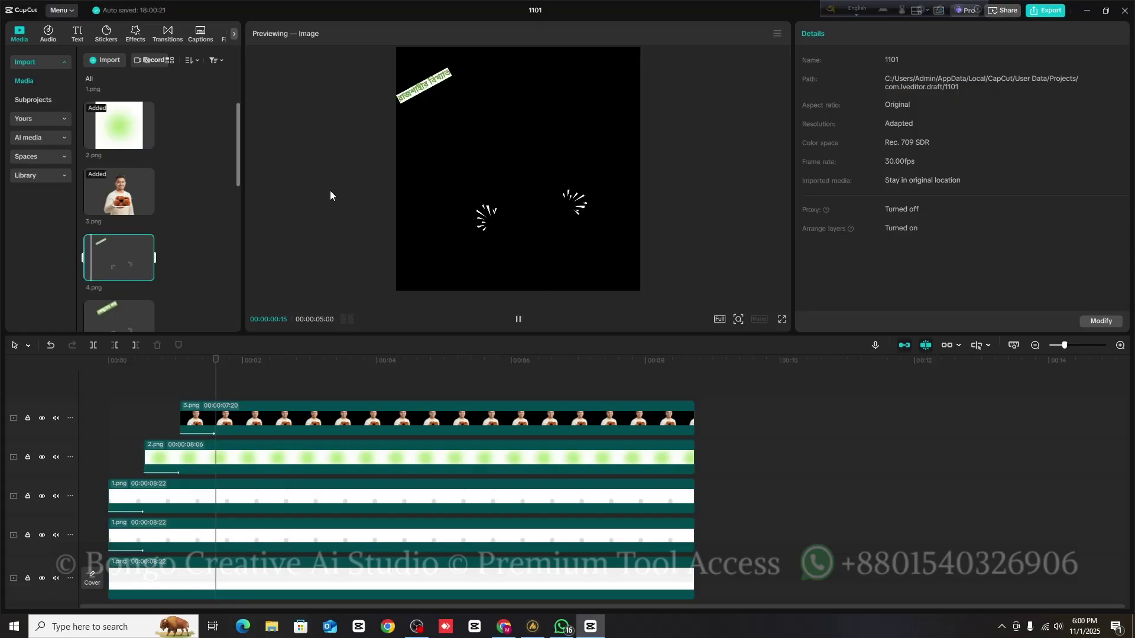
pyautogui.moveTo(114, 263); pyautogui.dragTo(215, 385)
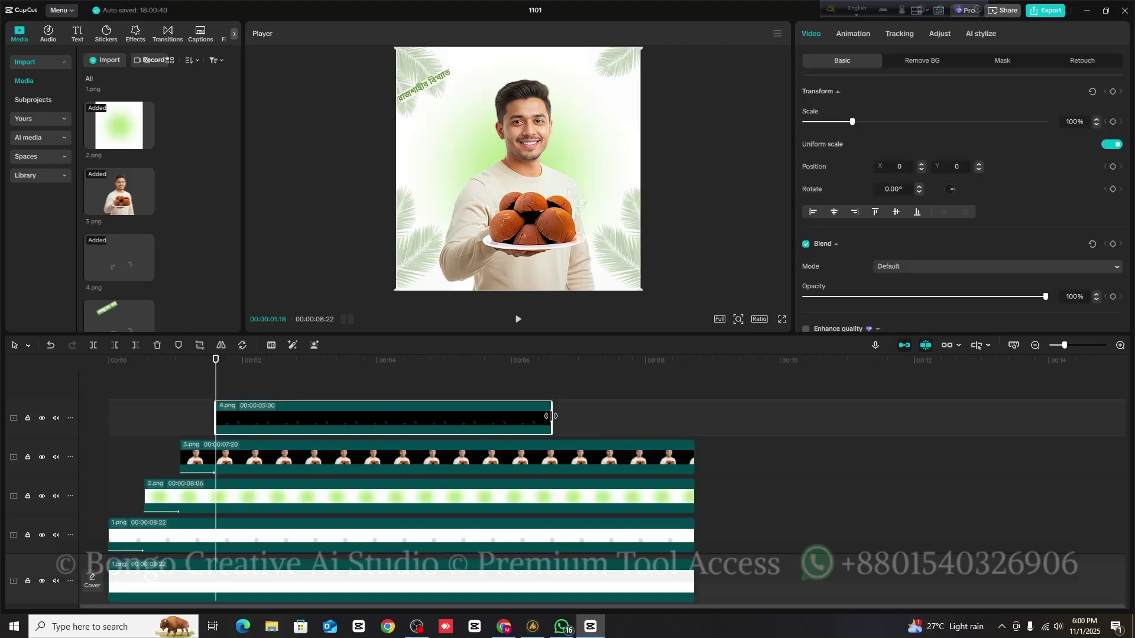
pyautogui.moveTo(551, 416); pyautogui.dragTo(695, 419)
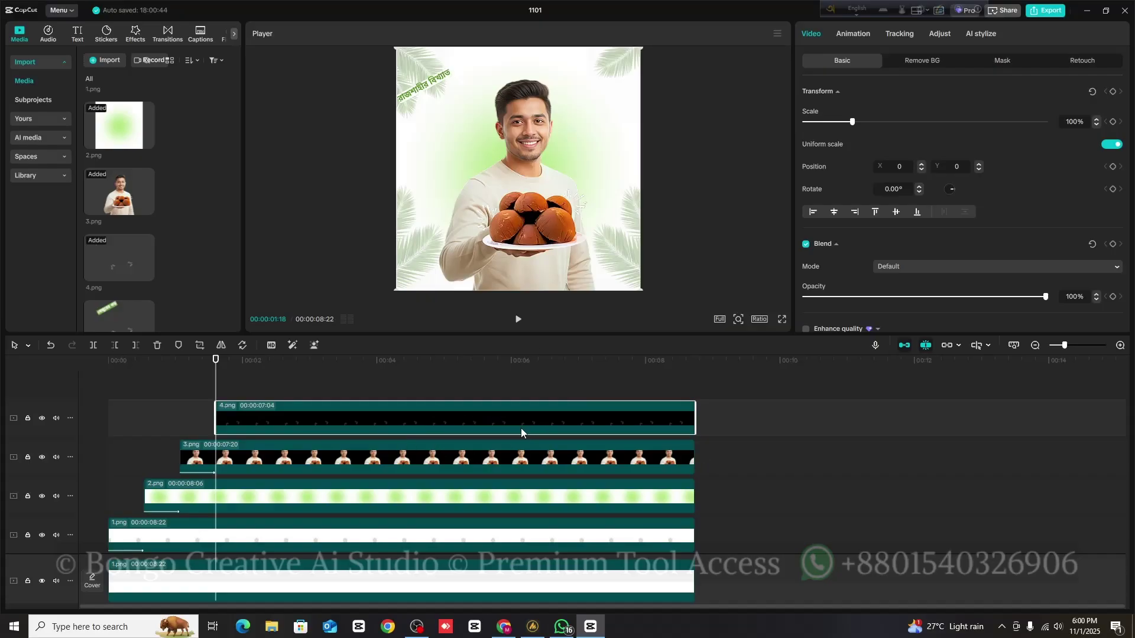
pyautogui.moveTo(116, 271)
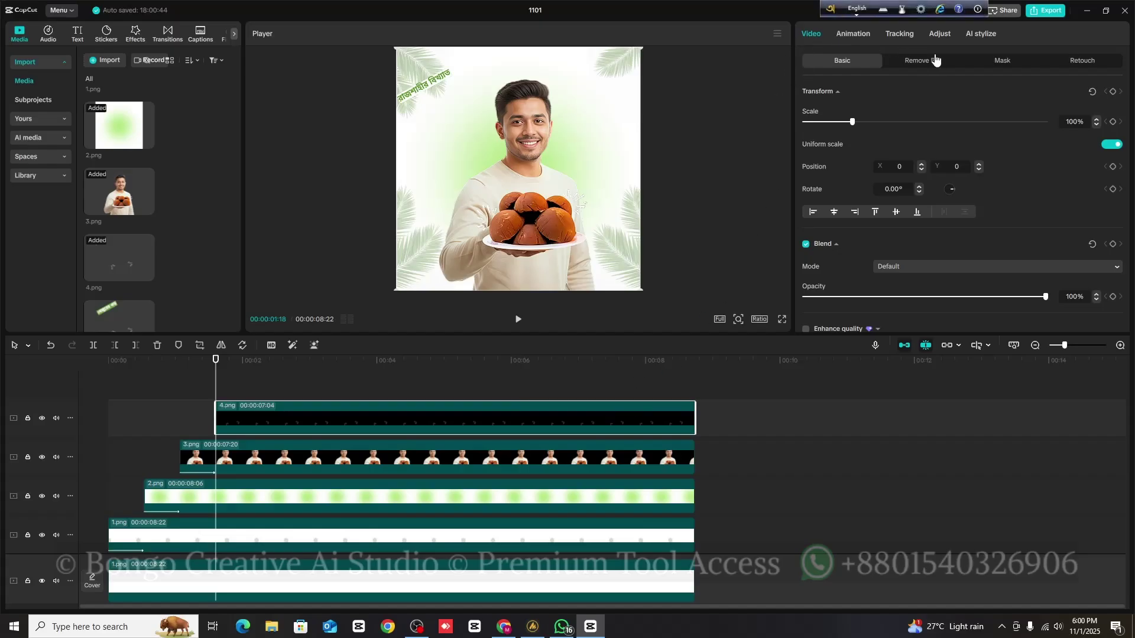
# Add a Split mask to the 4.png clip to hide its lower sparkles, and apply the Slide Right In animation
pyautogui.click(1004, 62)
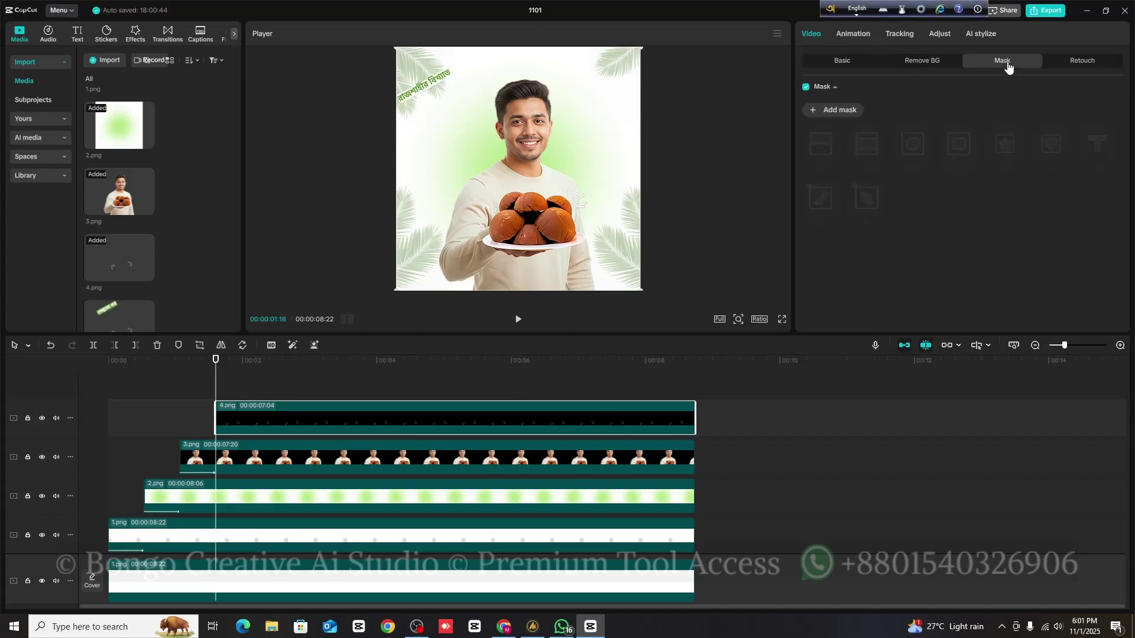
pyautogui.click(823, 109)
pyautogui.click(819, 155)
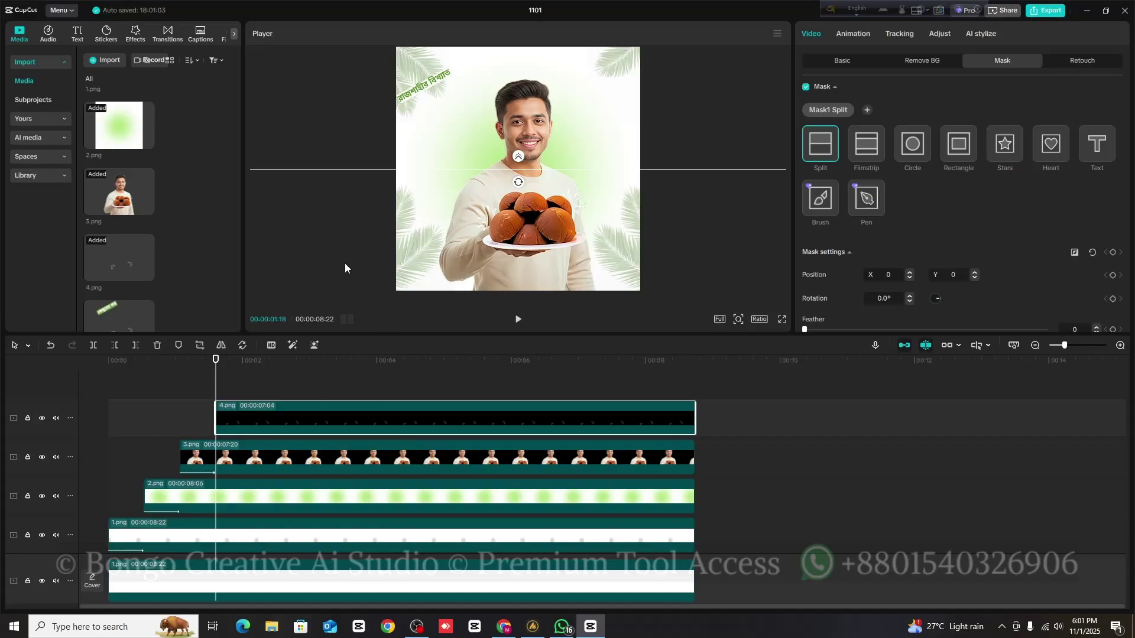
pyautogui.click(860, 36)
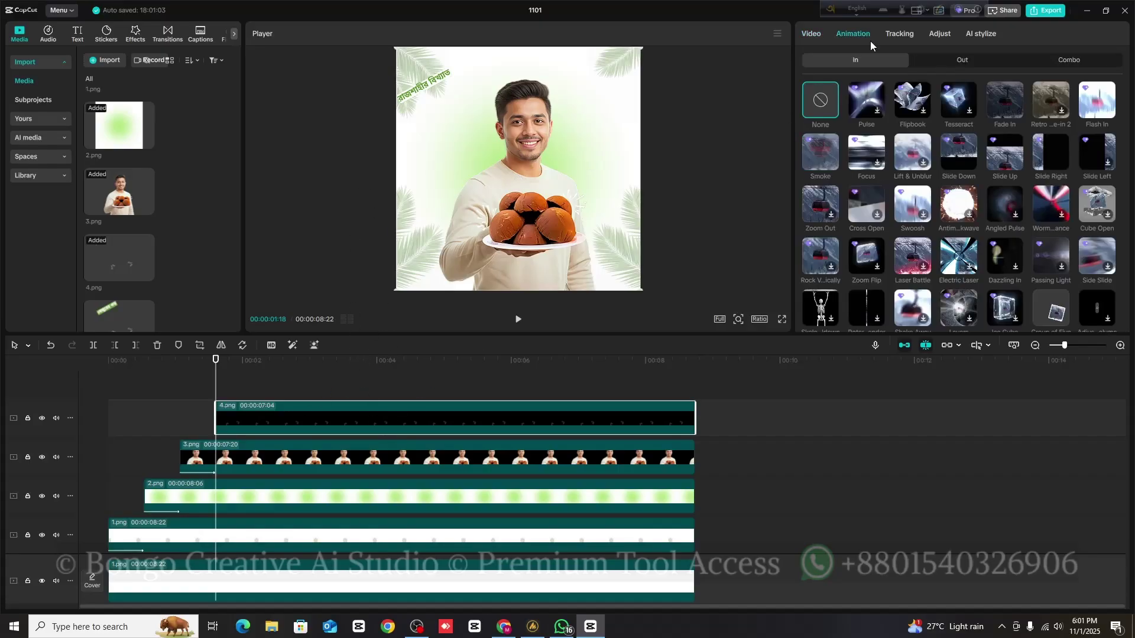
pyautogui.click(1042, 153)
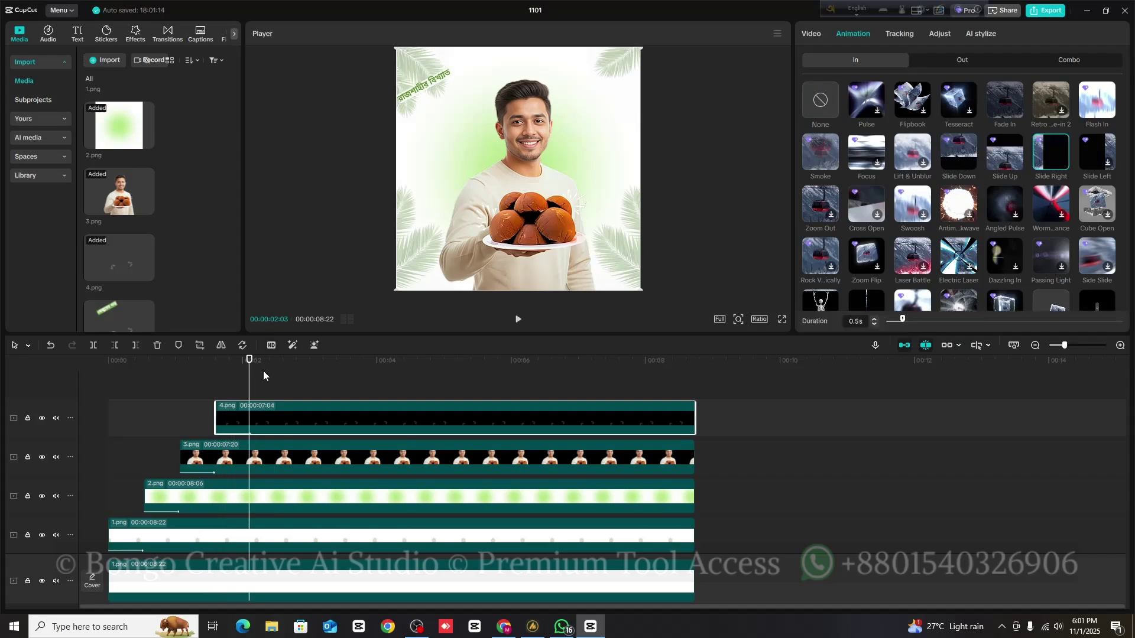
# Place 5.png on a new top track at 00:00:02:03, extended to the other clips' end, and give it an In animation
pyautogui.scroll(-1, 124, 279)
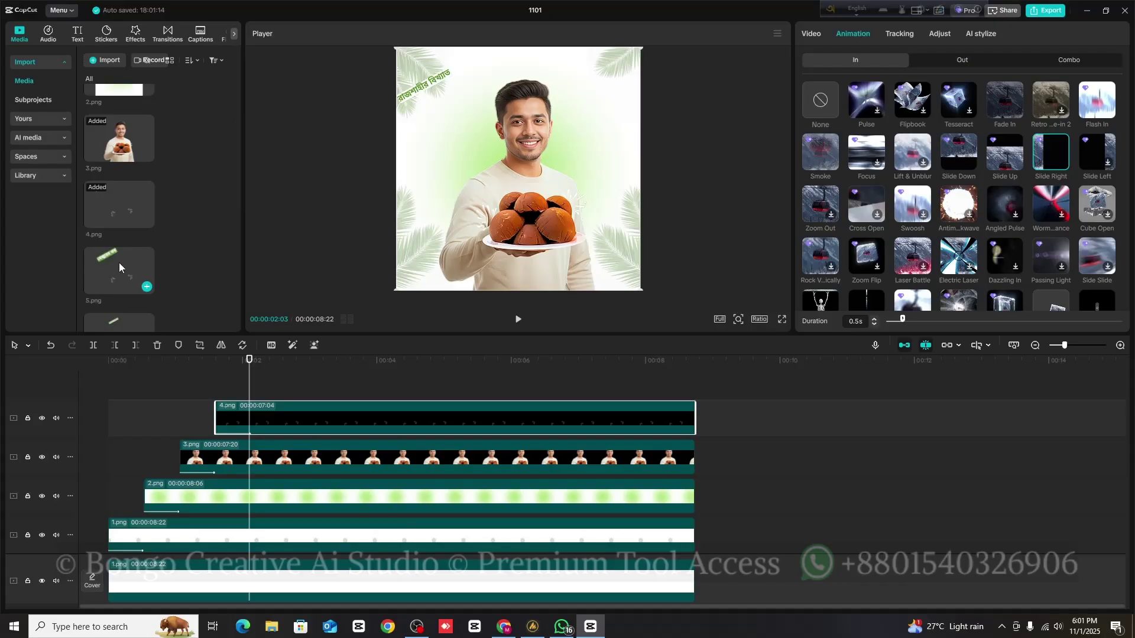
pyautogui.moveTo(111, 265); pyautogui.dragTo(250, 380)
pyautogui.moveTo(585, 419); pyautogui.dragTo(691, 421)
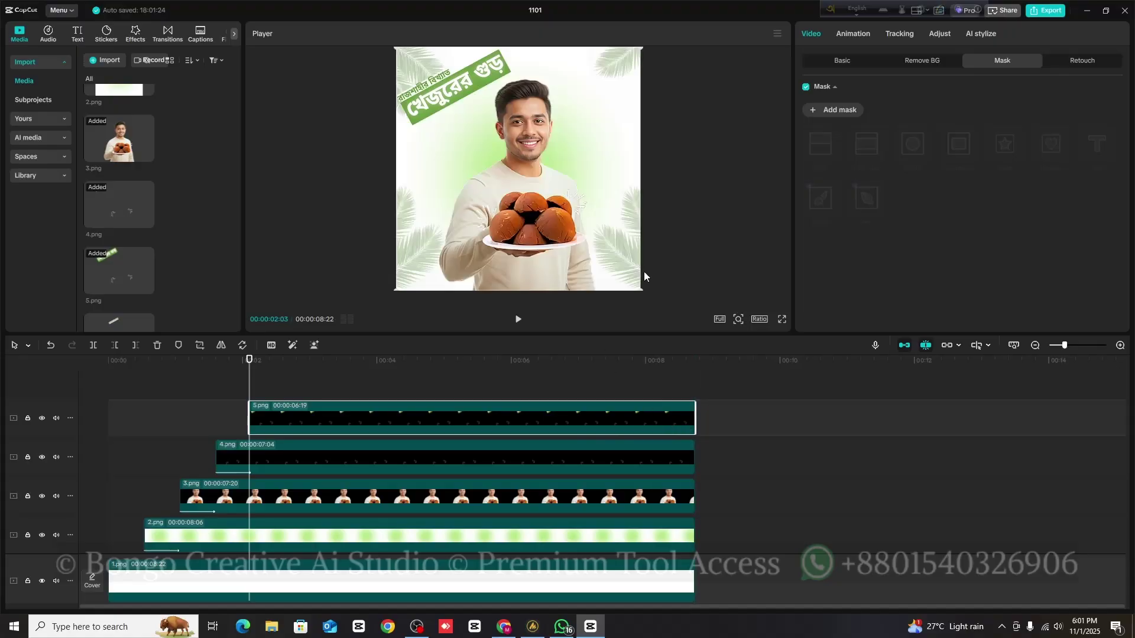
pyautogui.click(864, 33)
# Place 6.png on a new top track at 00:00:02:18, extended to the other clips' end, and apply the Slide Right In animation
pyautogui.scroll(-1, 119, 289)
pyautogui.moveTo(119, 289); pyautogui.dragTo(285, 385)
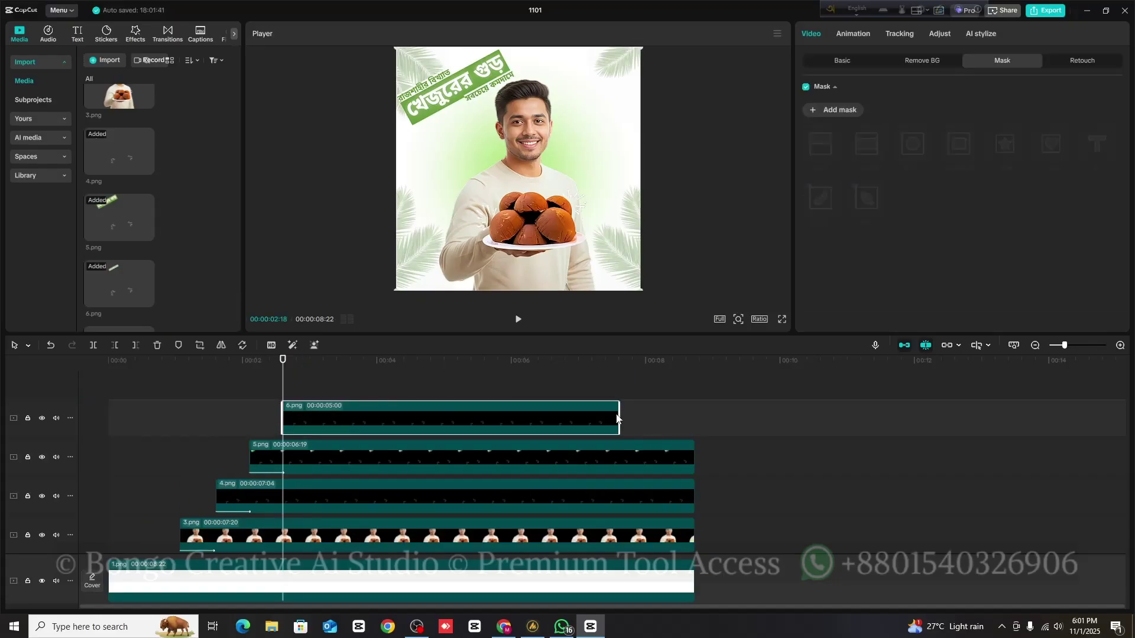
pyautogui.moveTo(617, 419); pyautogui.dragTo(695, 422)
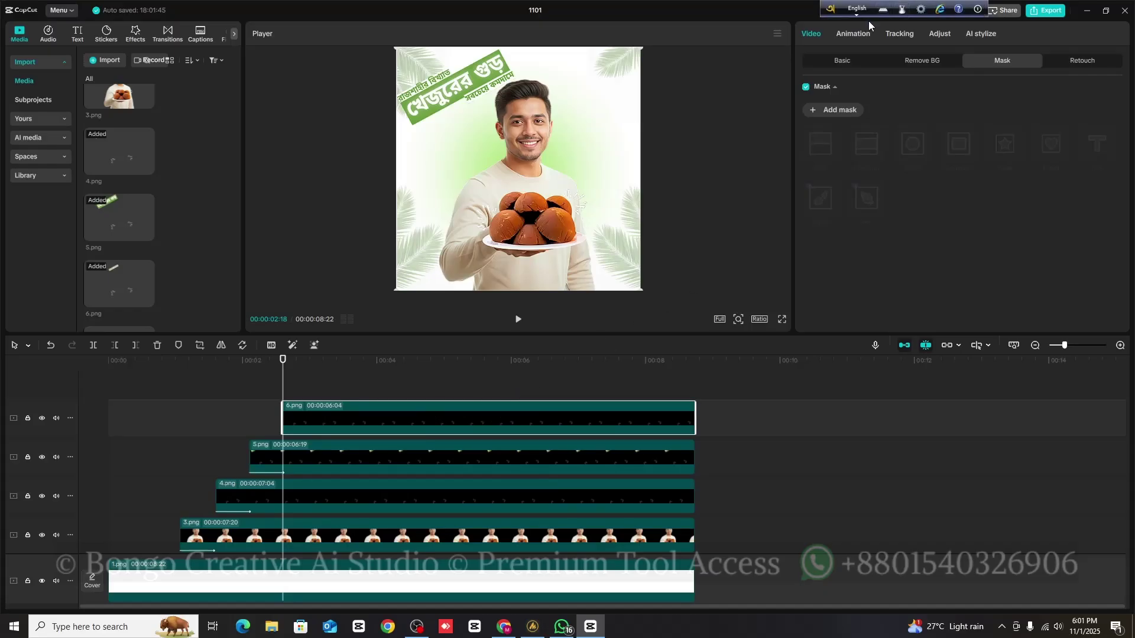
pyautogui.click(853, 33)
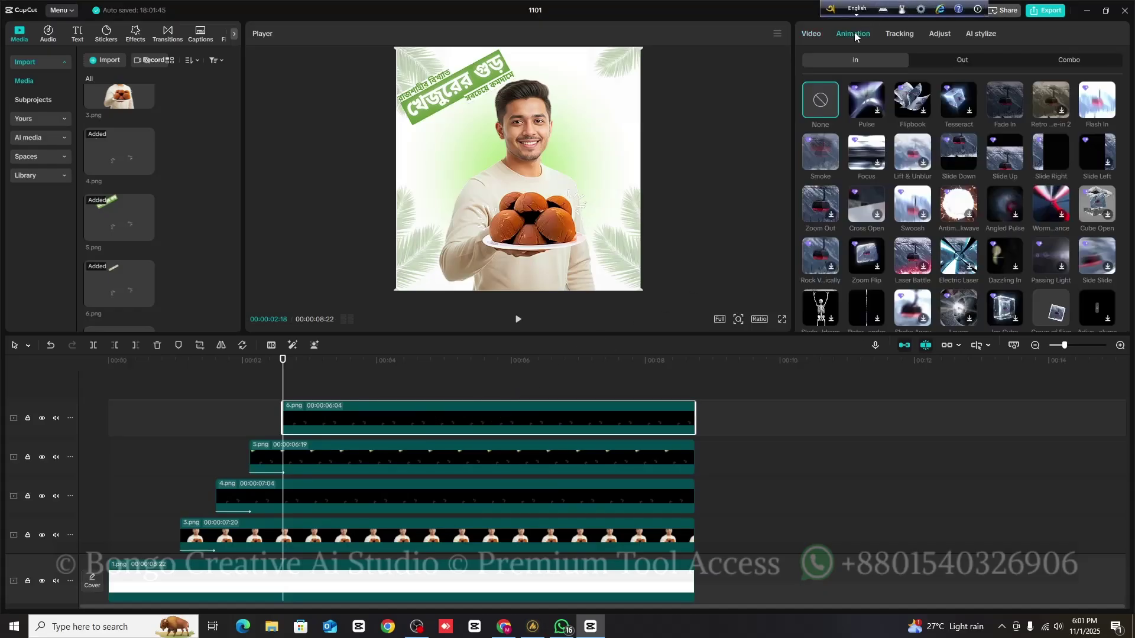
pyautogui.click(1043, 159)
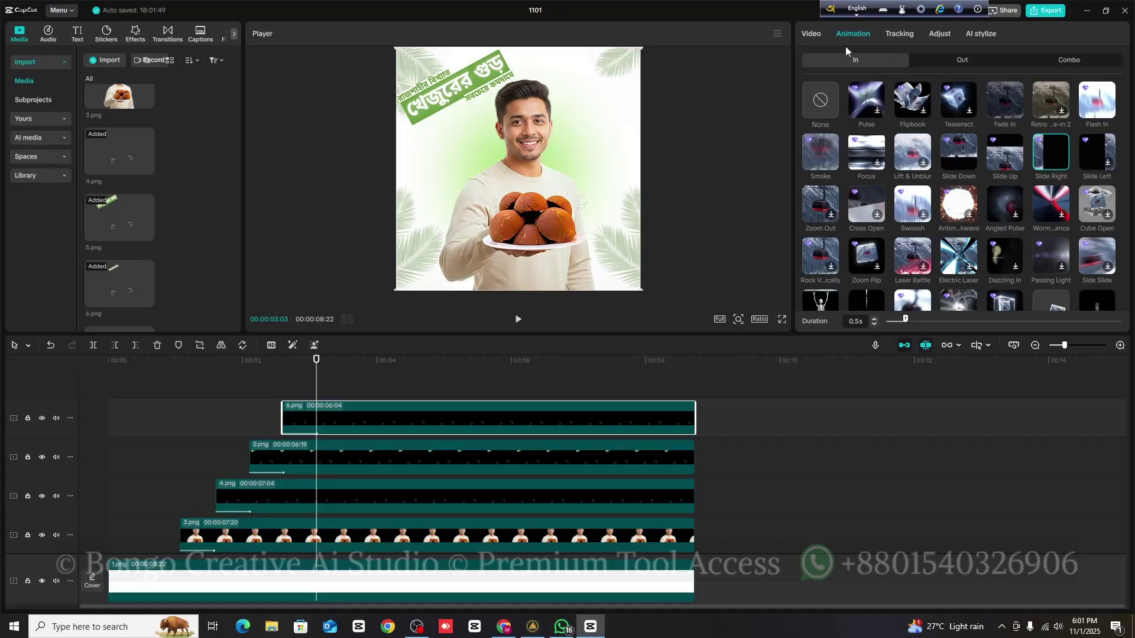
# Add a Split mask to the 6.png clip to hide its lower sparkles, and play the video from the start to check it
pyautogui.click(819, 34)
pyautogui.click(840, 63)
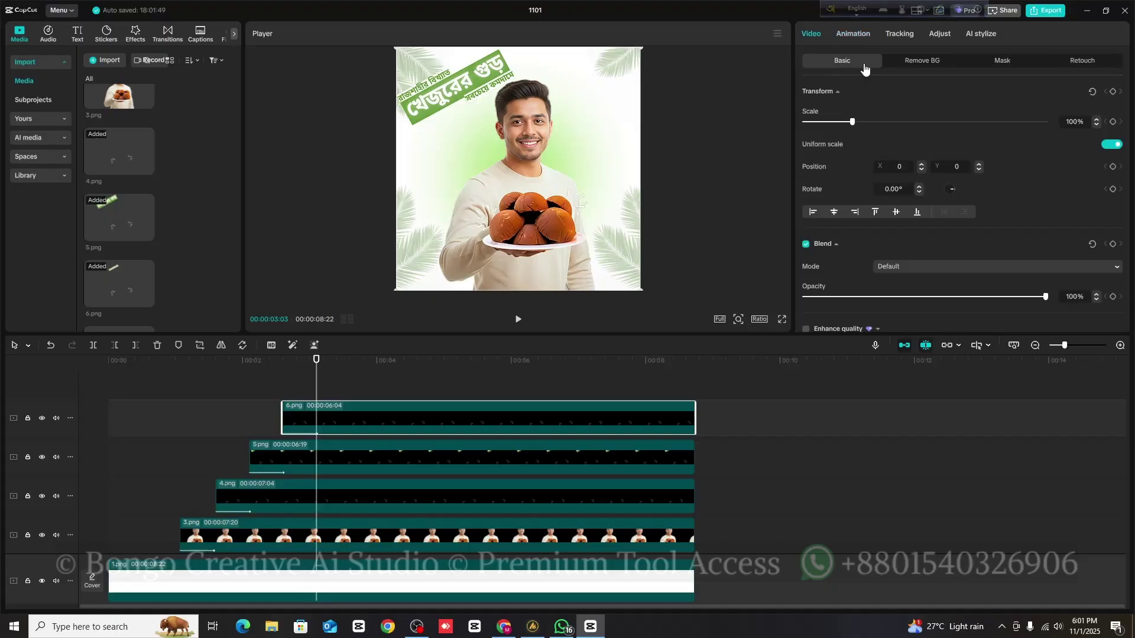
pyautogui.click(914, 62)
pyautogui.click(1002, 61)
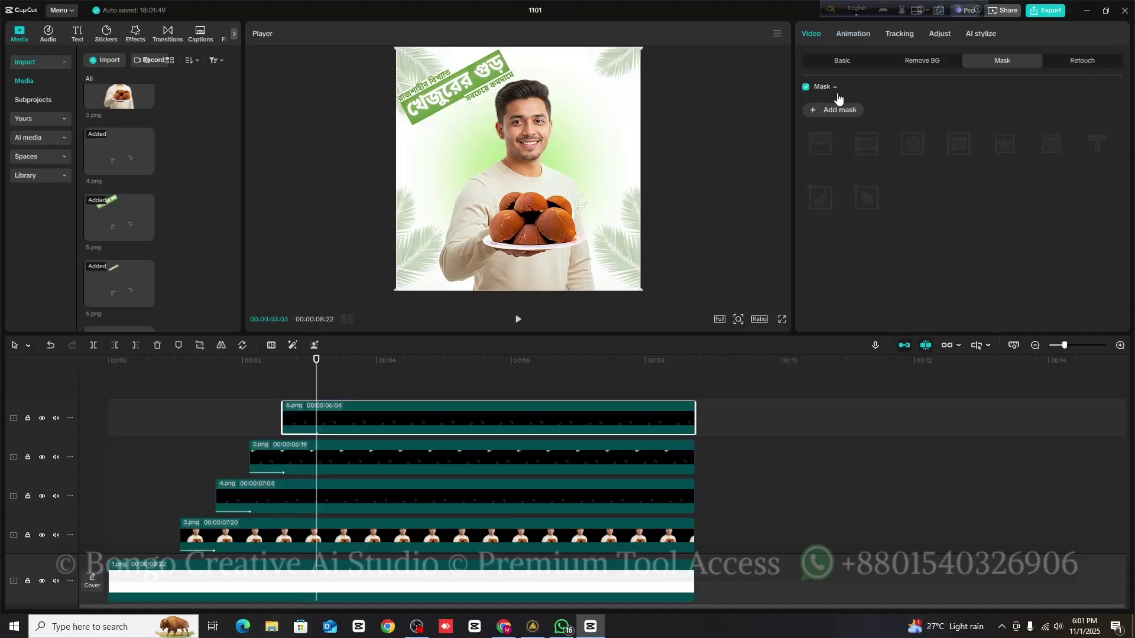
pyautogui.click(847, 115)
pyautogui.click(822, 145)
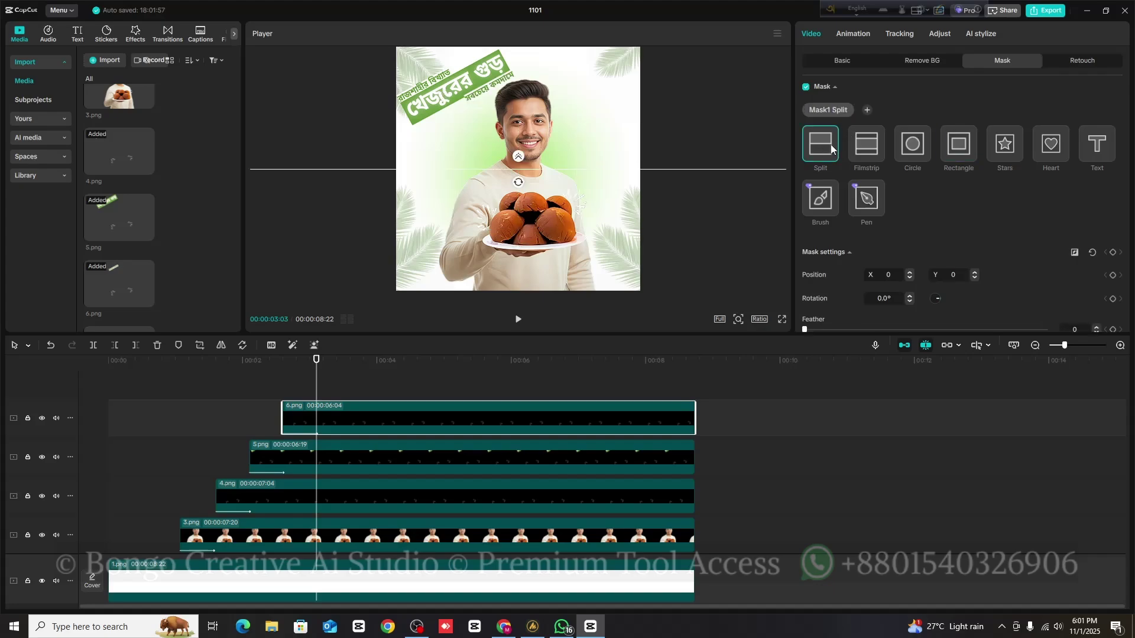
pyautogui.click(240, 396)
pyautogui.press('Home')
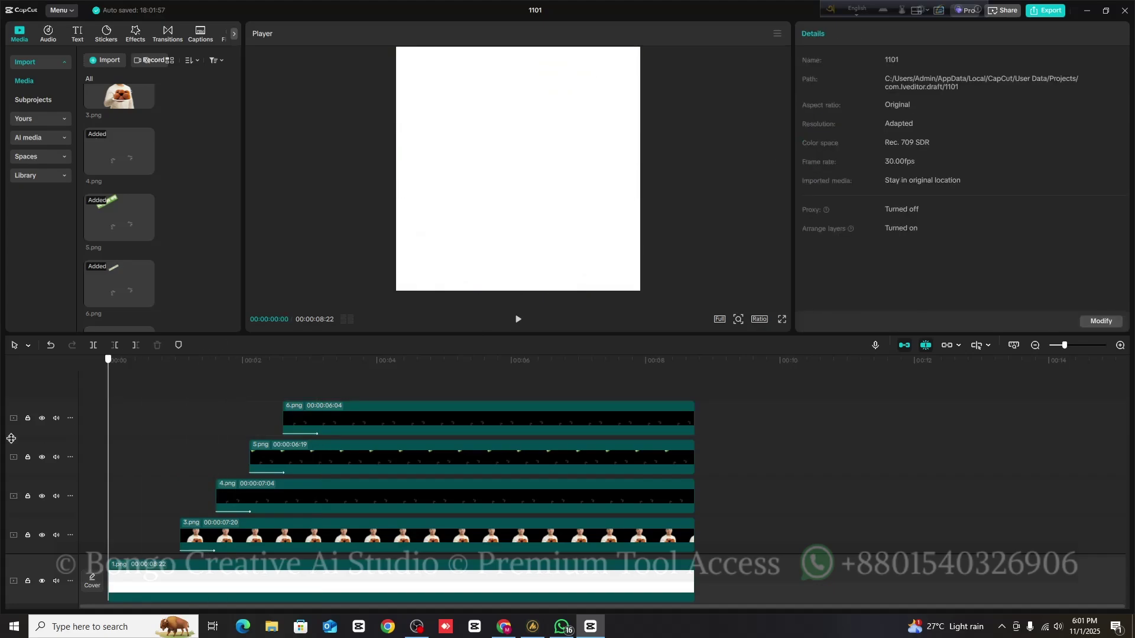
pyautogui.click(516, 321)
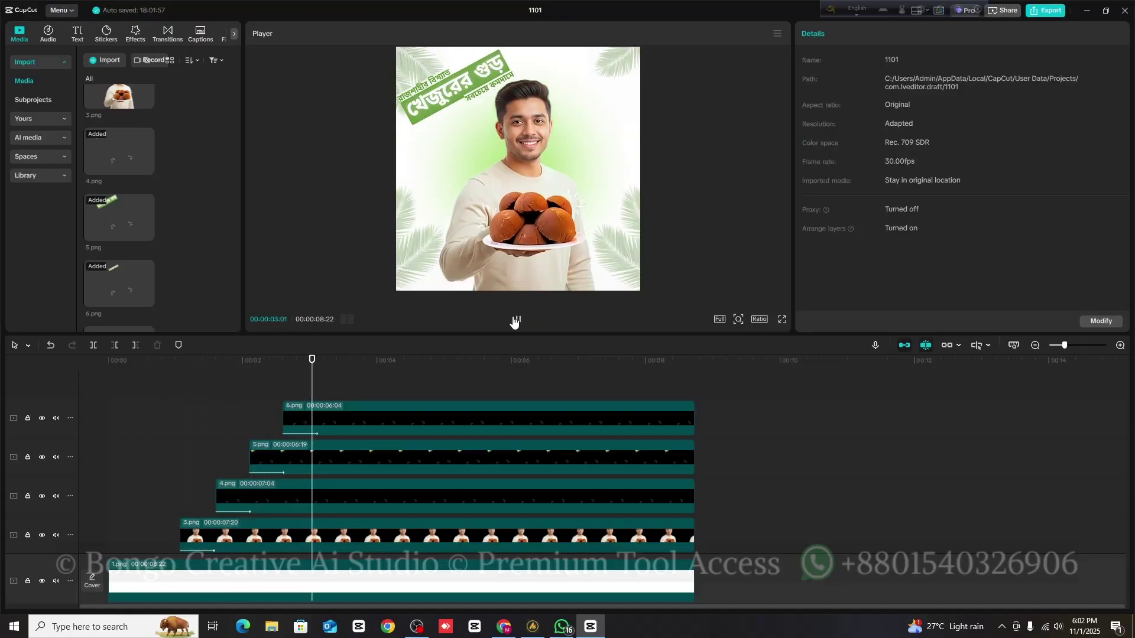
pyautogui.click(515, 321)
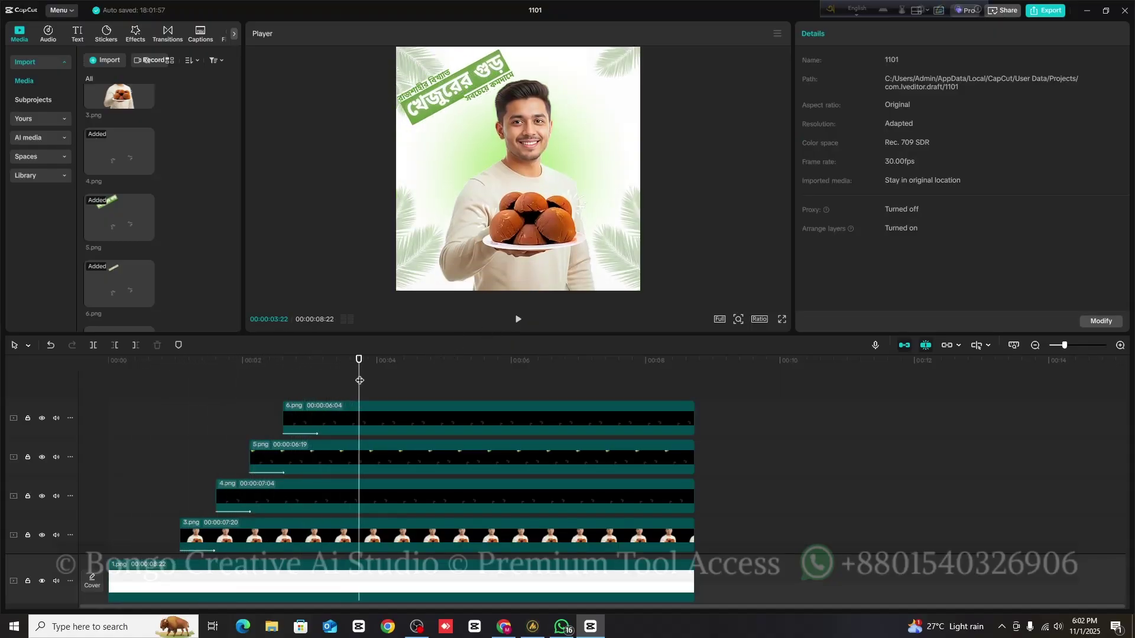
# Place 7.png on a new top track at 00:00:03:04 and extend it to the end of the other clips
pyautogui.moveTo(359, 380); pyautogui.dragTo(319, 393)
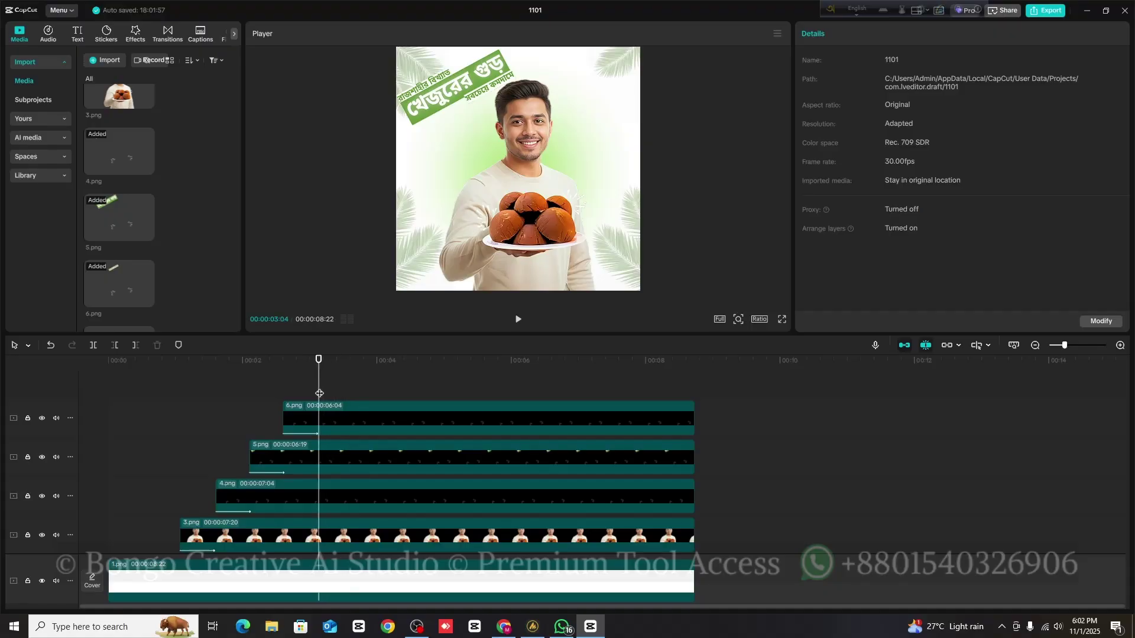
pyautogui.scroll(-5, 120, 197)
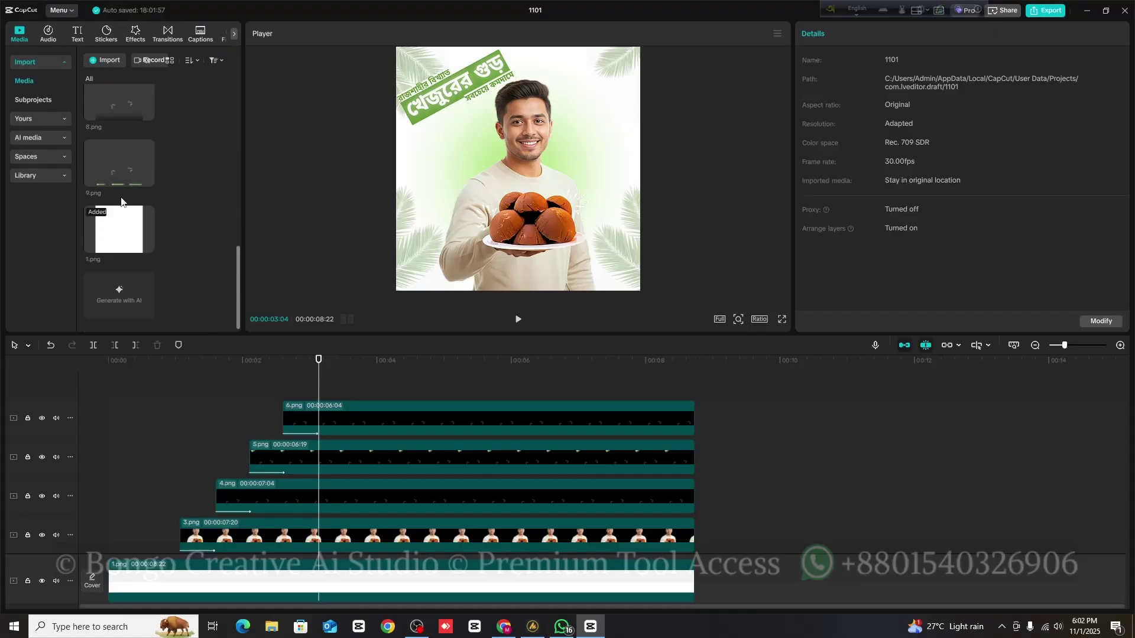
pyautogui.scroll(3, 121, 197)
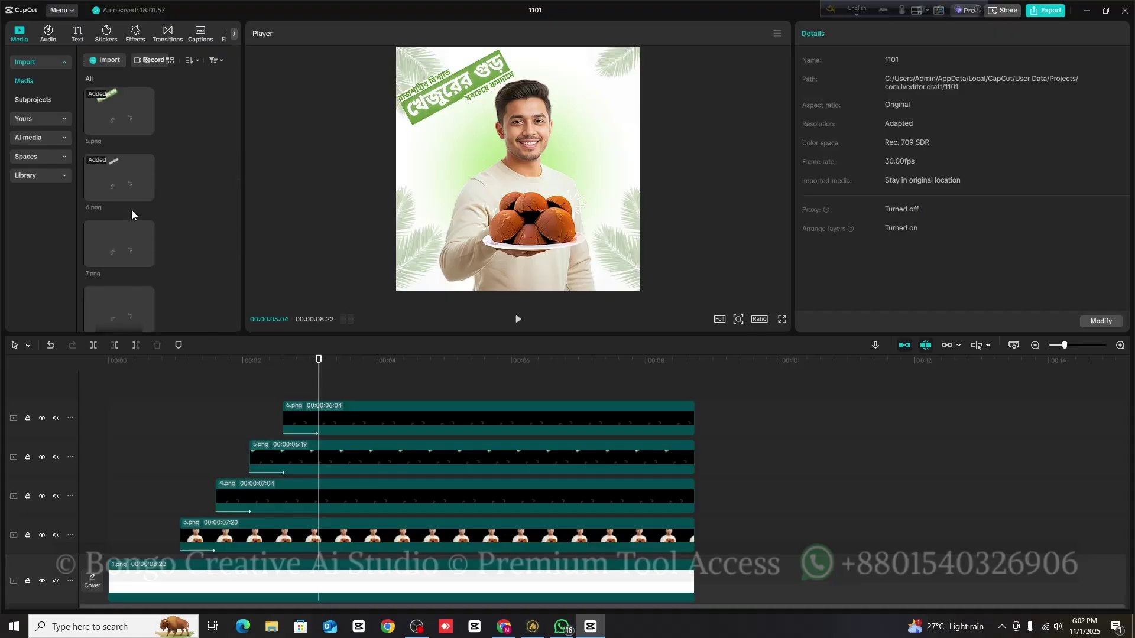
pyautogui.scroll(-1, 133, 213)
pyautogui.click(108, 192)
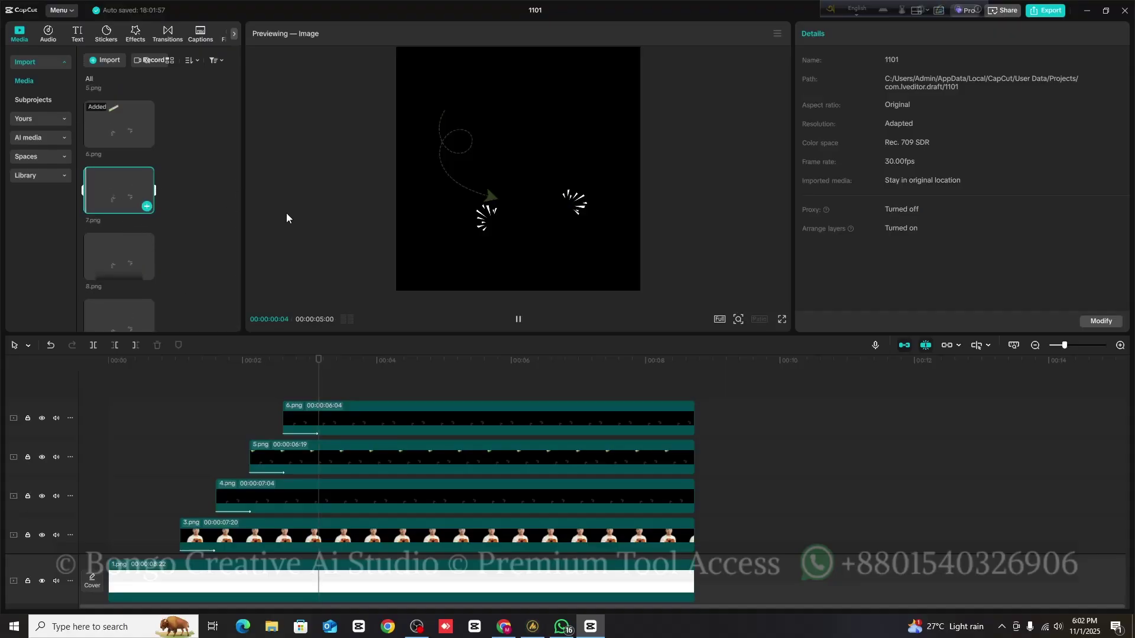
pyautogui.moveTo(112, 192); pyautogui.dragTo(319, 383)
pyautogui.moveTo(654, 419); pyautogui.dragTo(696, 419)
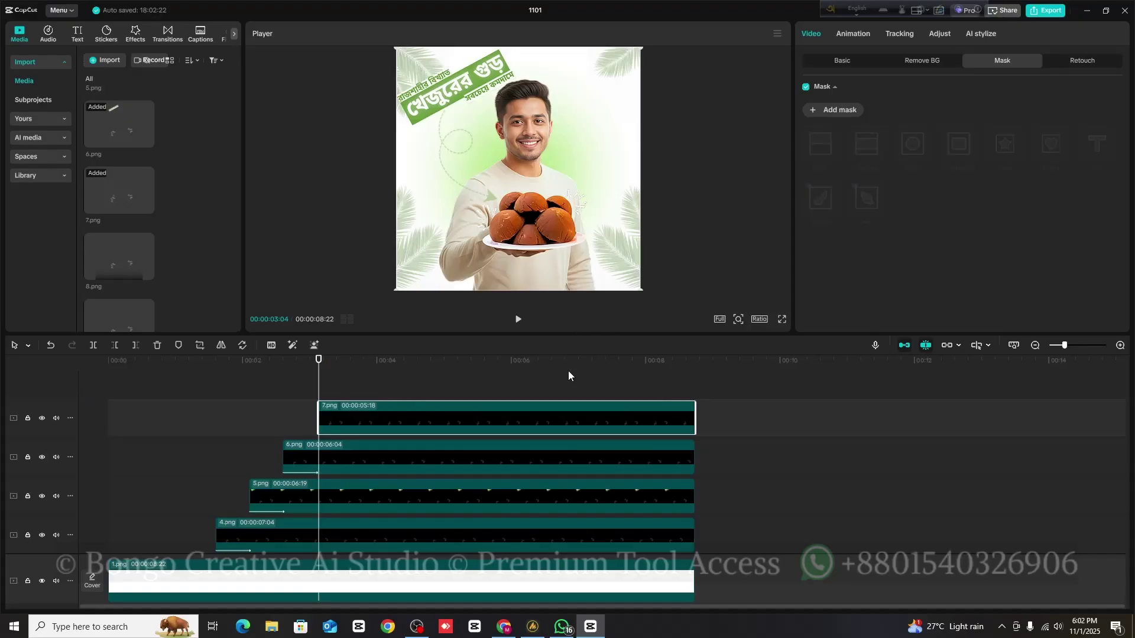
# Add a Split mask to the 7.png clip, rotated -15° at X 143, Y -73, to keep the dotted arrow and hide the sparkles
pyautogui.click(836, 111)
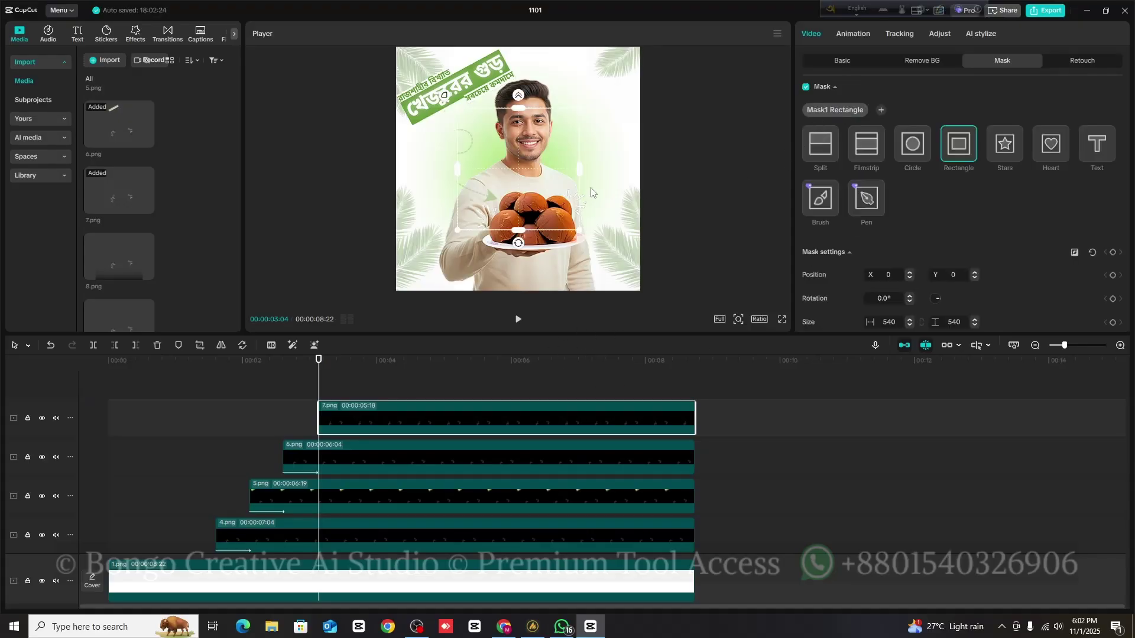
pyautogui.click(828, 149)
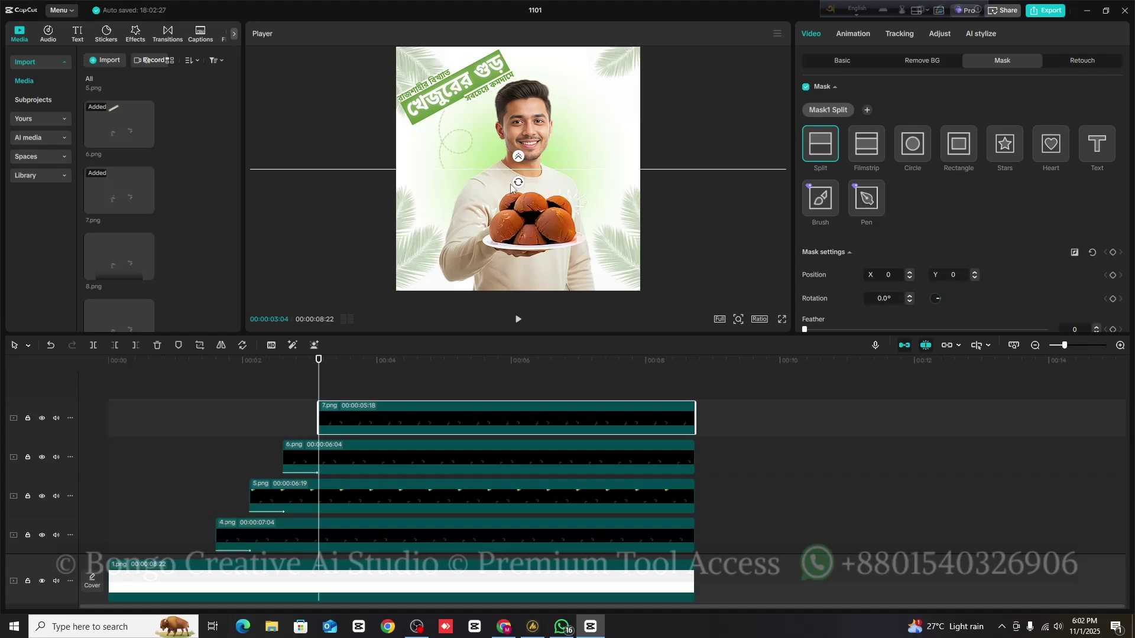
pyautogui.moveTo(519, 184); pyautogui.dragTo(561, 169)
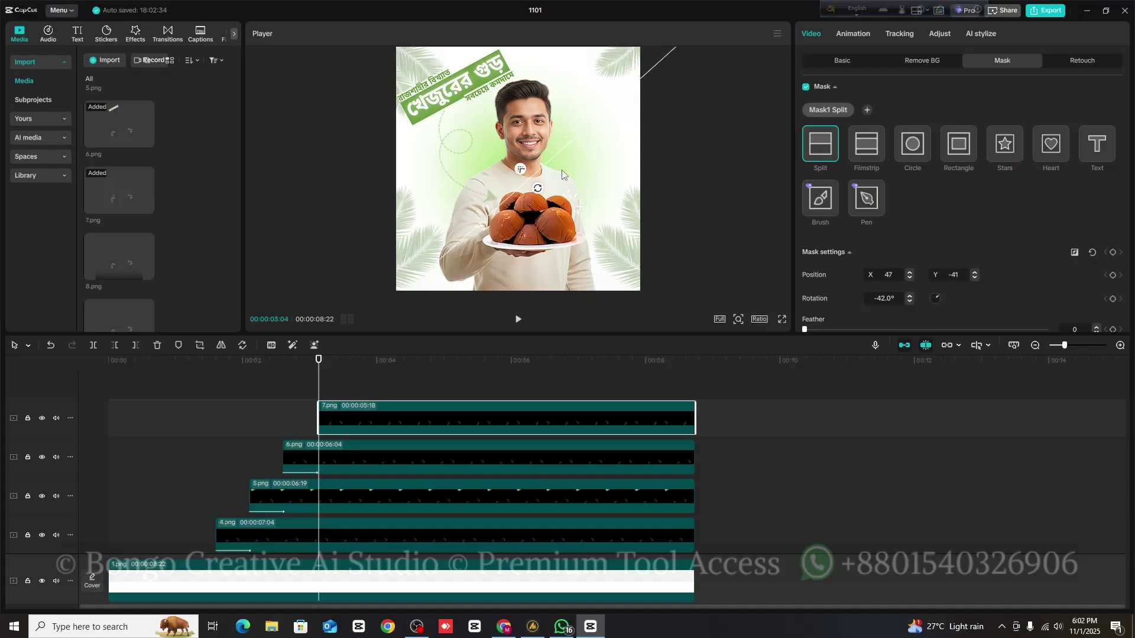
pyautogui.click(384, 384)
pyautogui.click(383, 389)
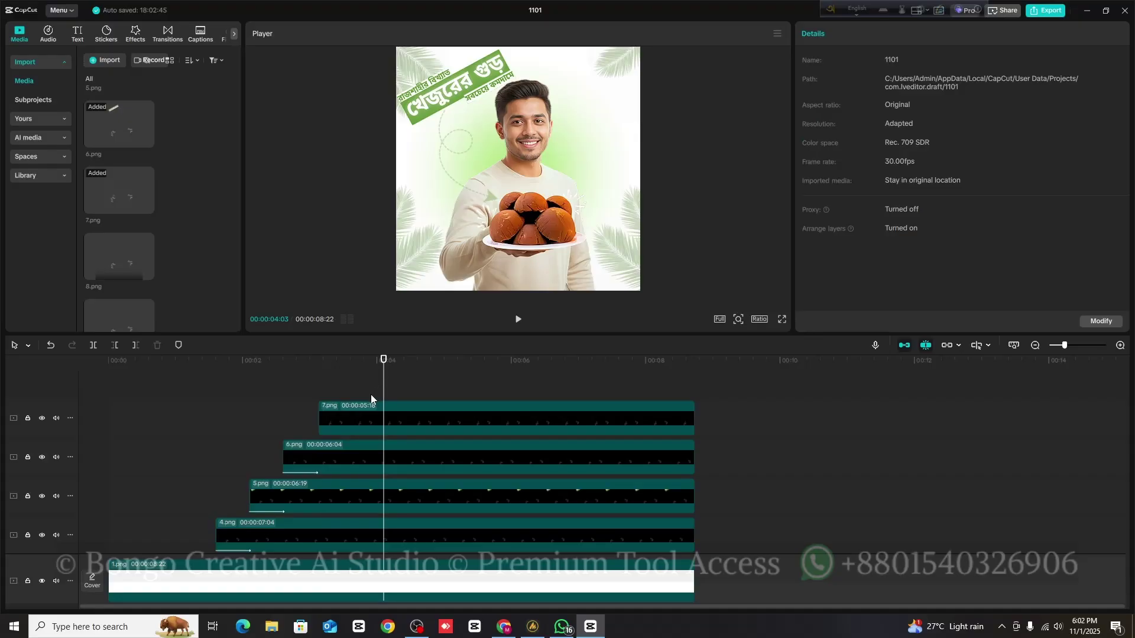
pyautogui.moveTo(383, 393); pyautogui.dragTo(316, 415)
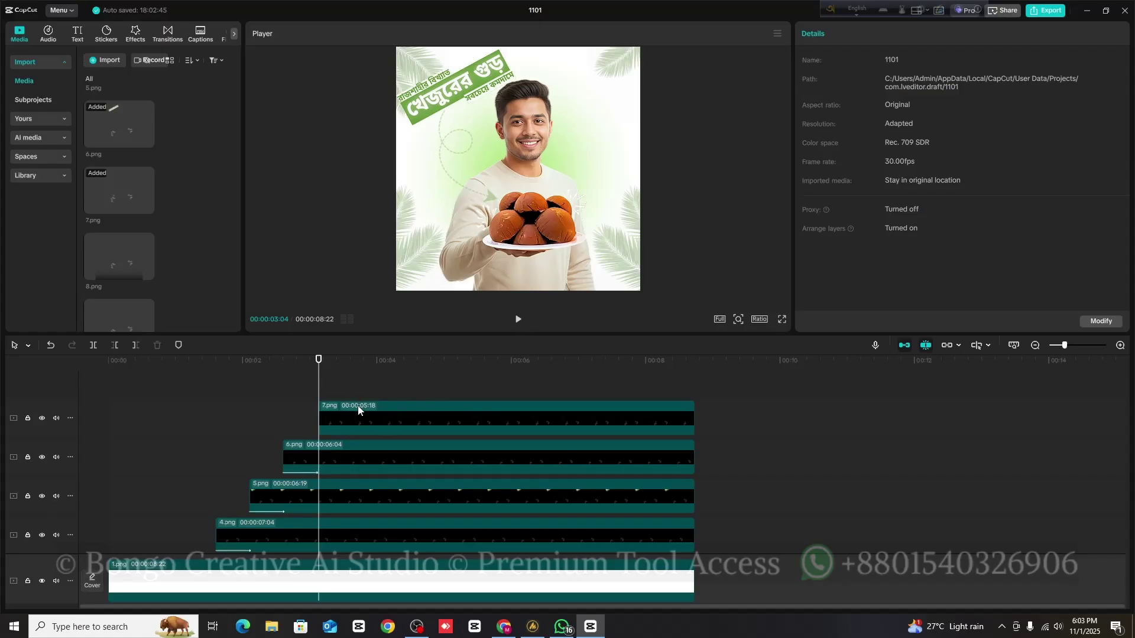
# Keyframe the 7.png mask from about X 33, Y 358 at 00:00:03:04 to about X 125, Y -91 at 00:00:04:13, revealing the arrow gradually
pyautogui.click(401, 409)
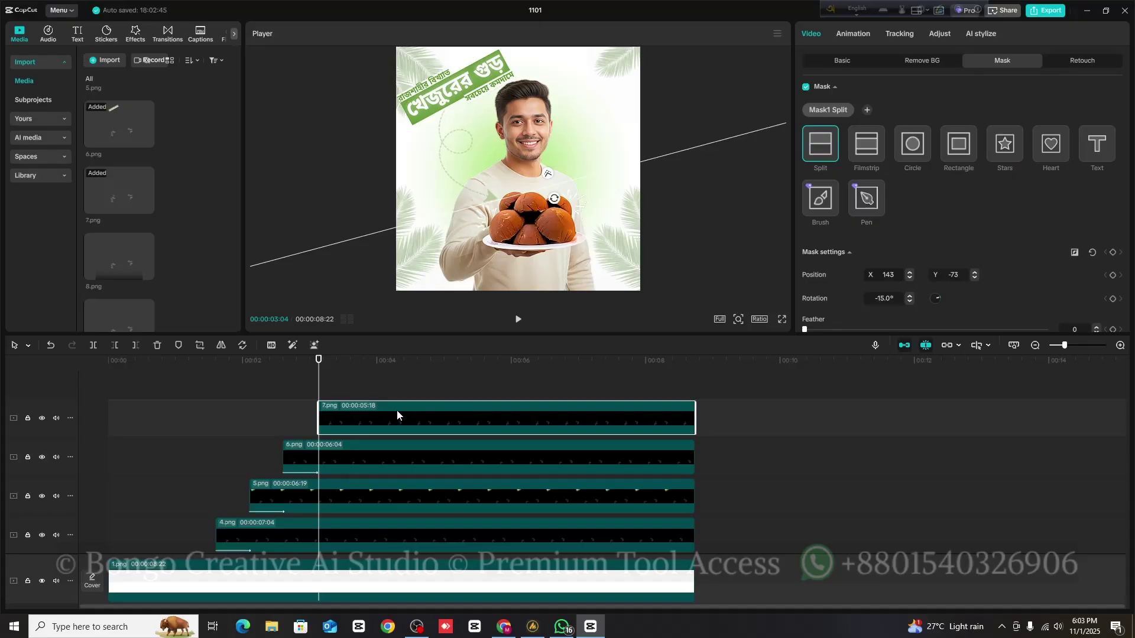
pyautogui.scroll(-1, 874, 292)
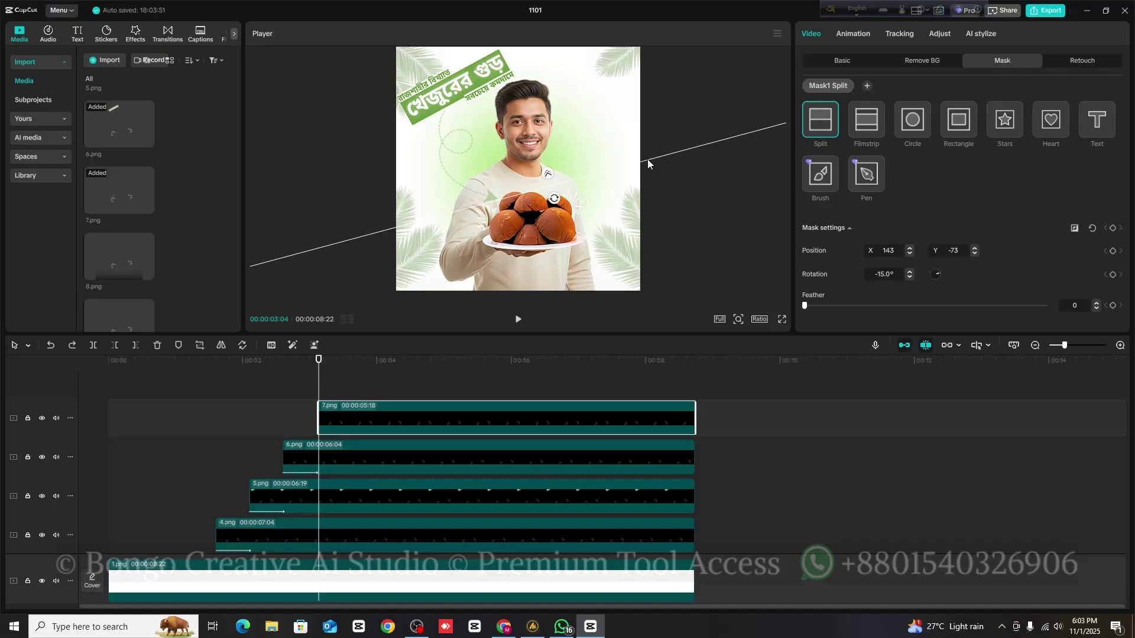
pyautogui.moveTo(647, 158); pyautogui.dragTo(623, 65)
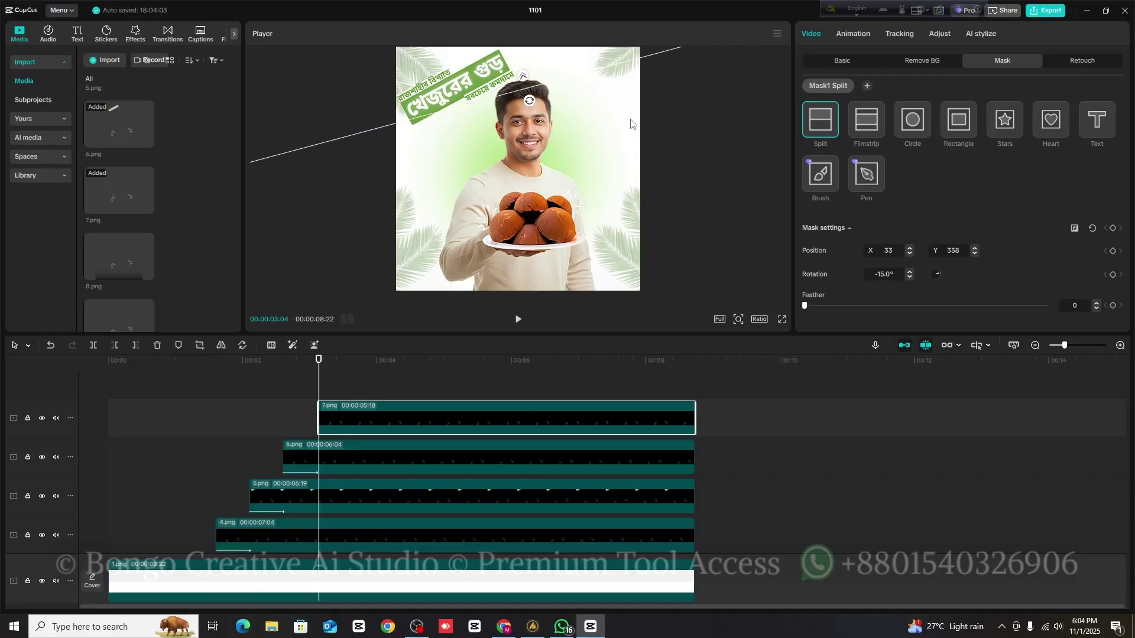
pyautogui.click(1112, 228)
pyautogui.moveTo(318, 379); pyautogui.dragTo(406, 386)
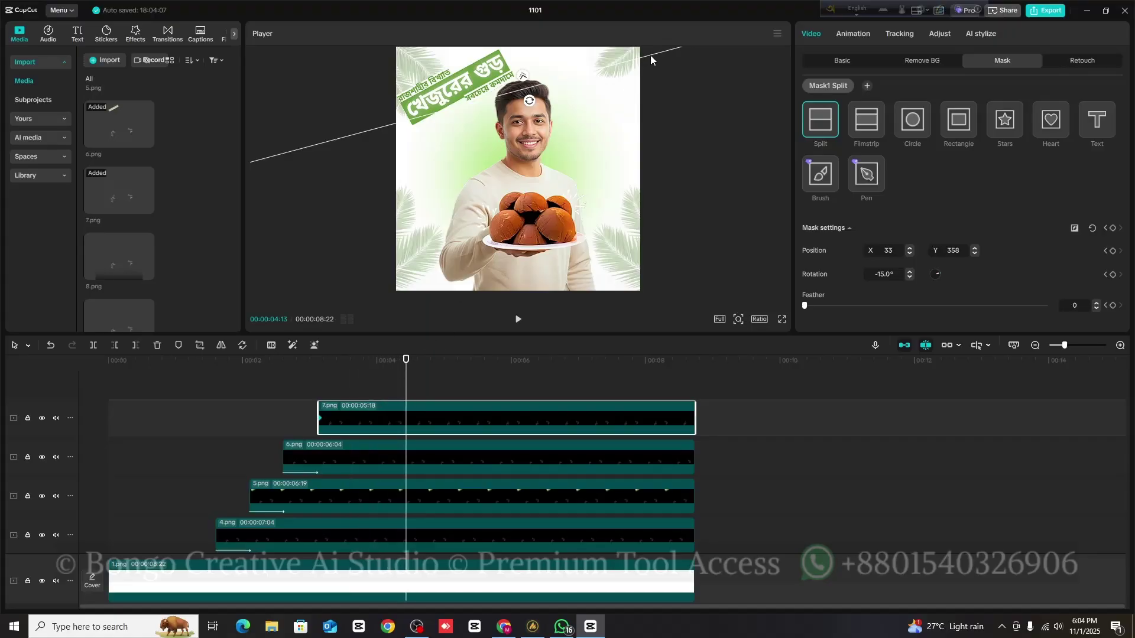
pyautogui.moveTo(650, 55); pyautogui.dragTo(627, 155)
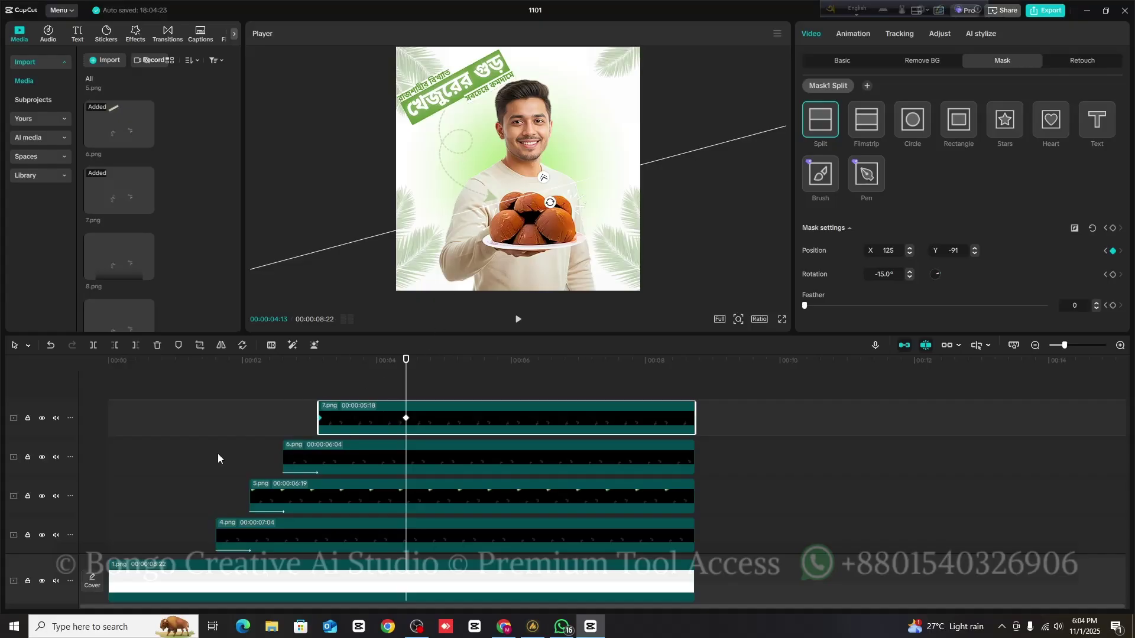
# Play back the timeline around the dotted arrow's mask reveal, and examine the 7.png clip's mask at 00:00:03:11
pyautogui.click(283, 392)
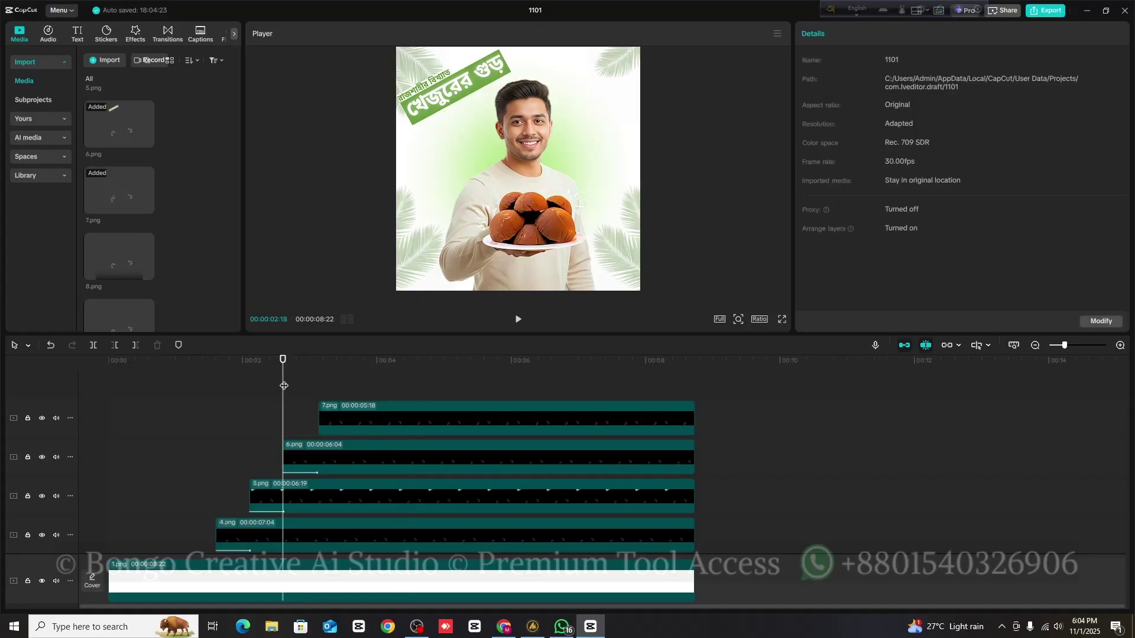
pyautogui.click(225, 402)
pyautogui.click(190, 410)
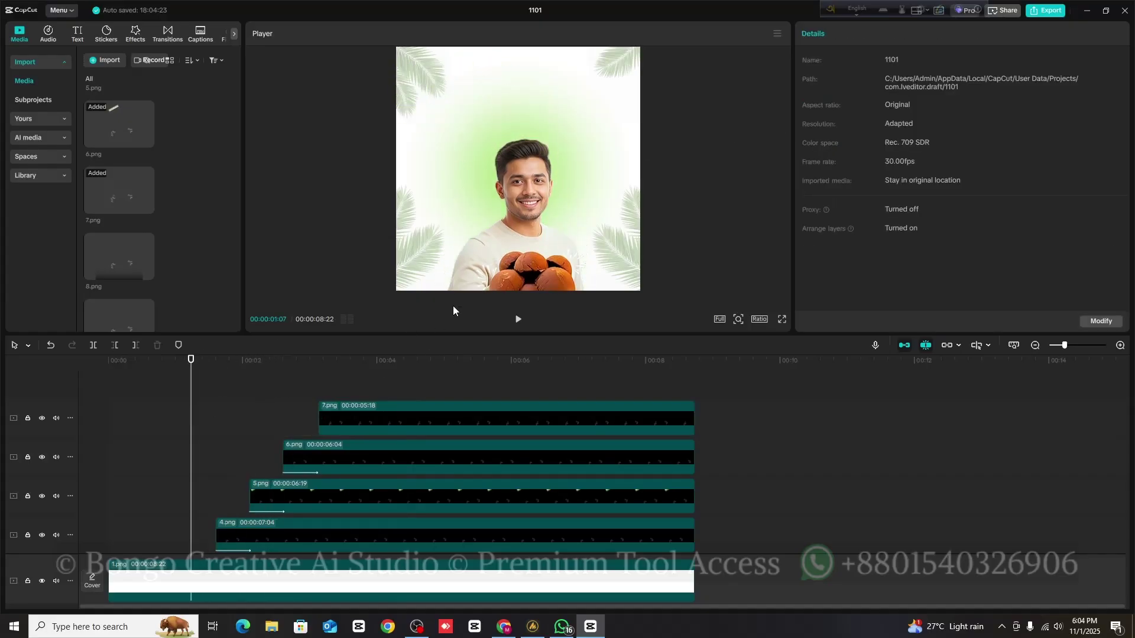
pyautogui.click(518, 322)
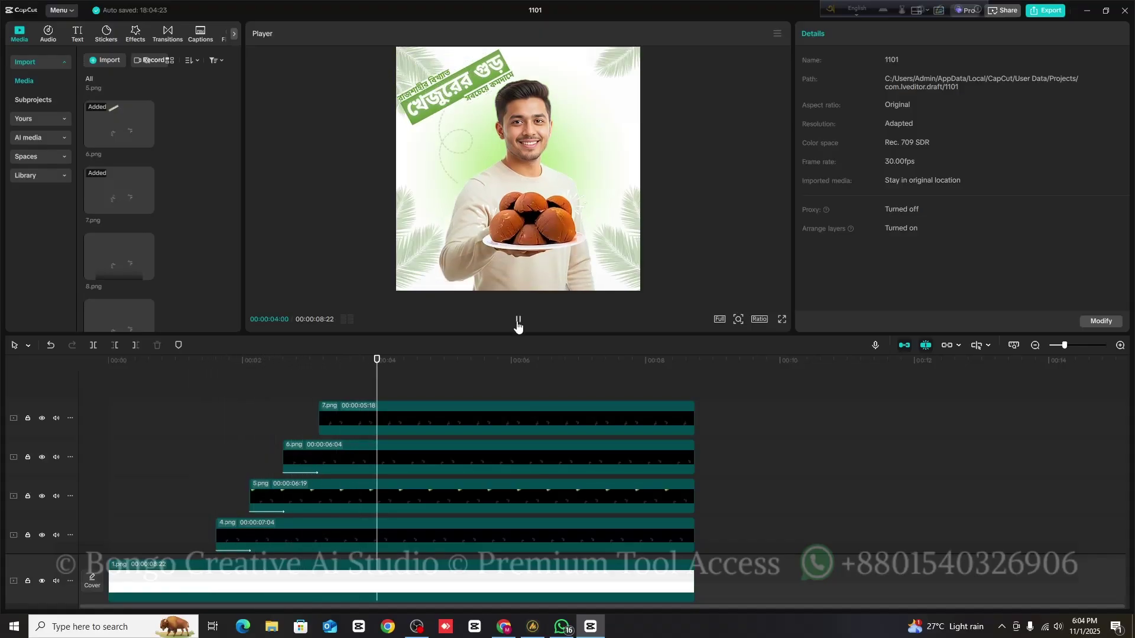
pyautogui.click(518, 322)
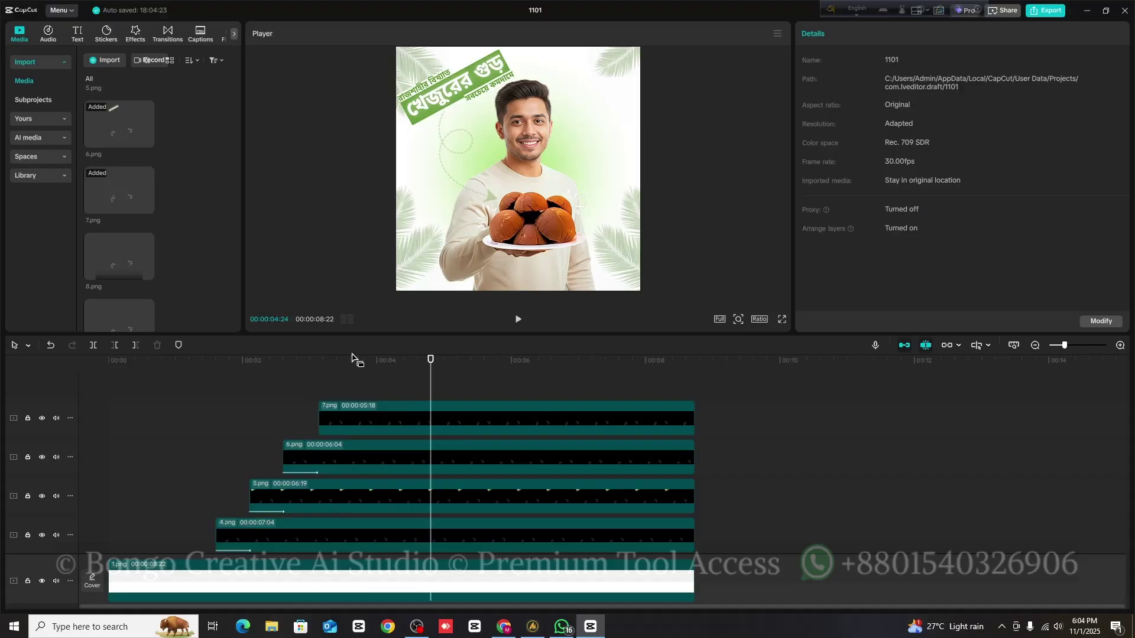
pyautogui.click(283, 378)
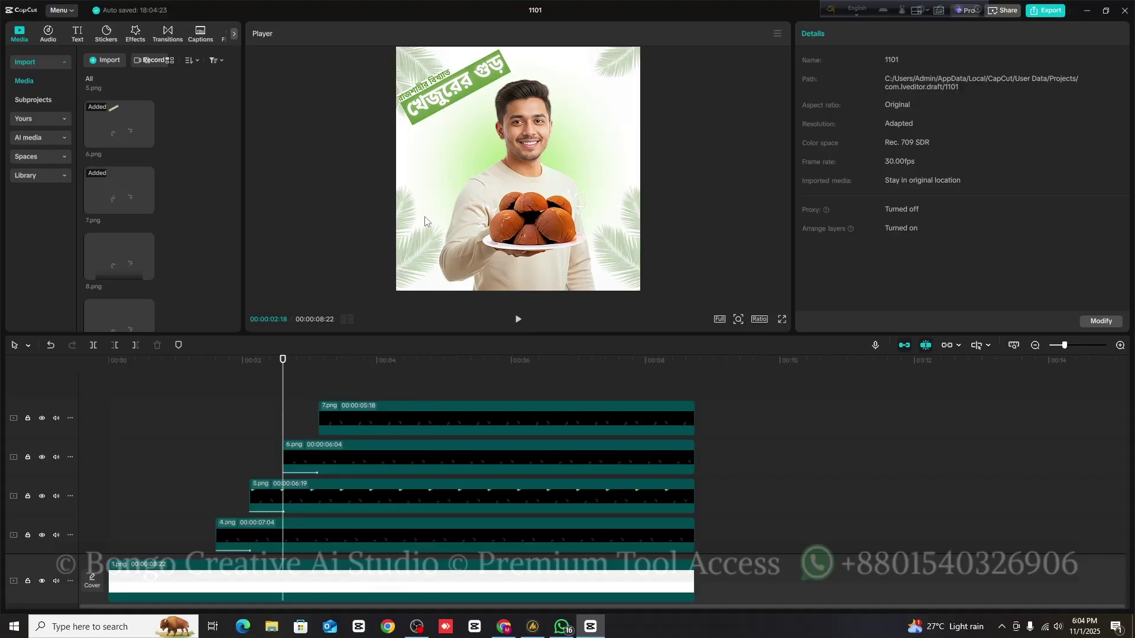
pyautogui.click(518, 322)
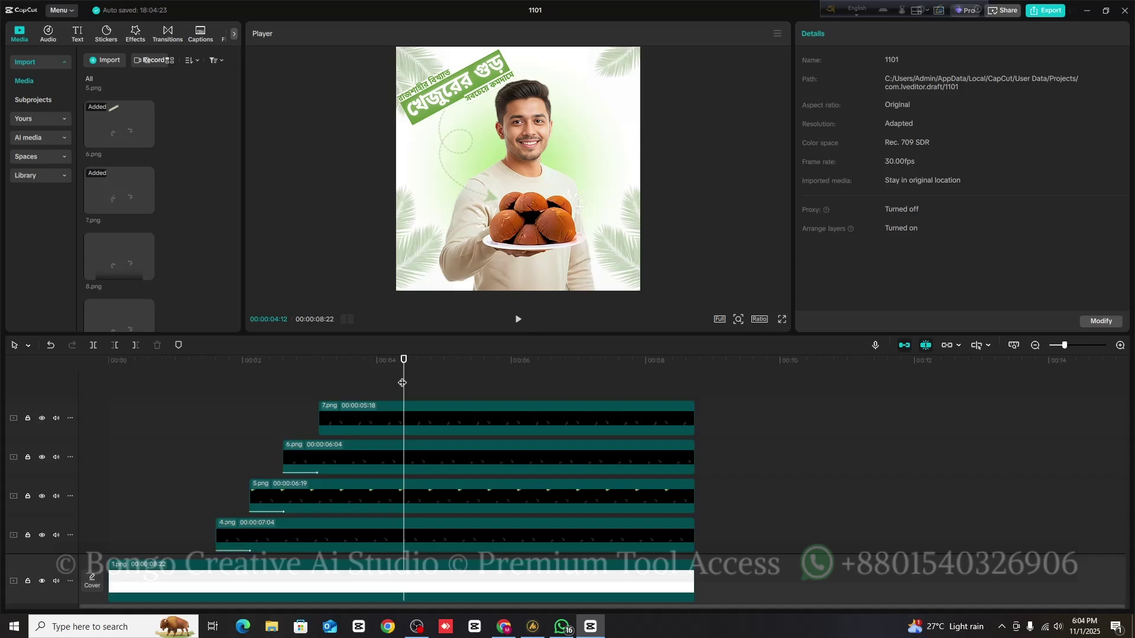
pyautogui.moveTo(403, 383); pyautogui.dragTo(335, 401)
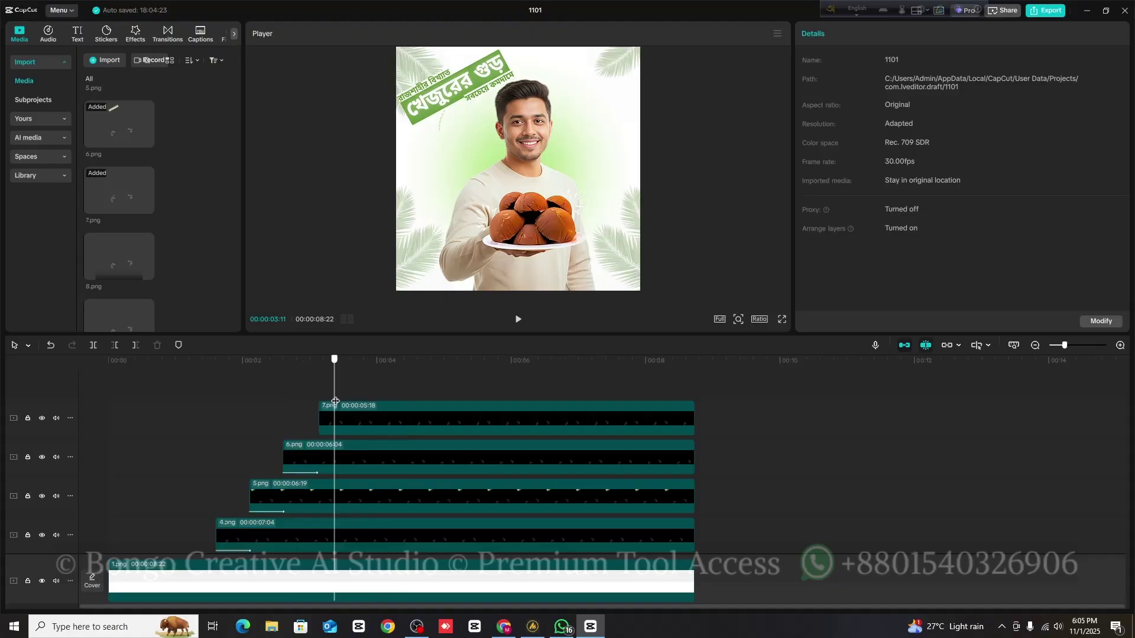
pyautogui.click(384, 406)
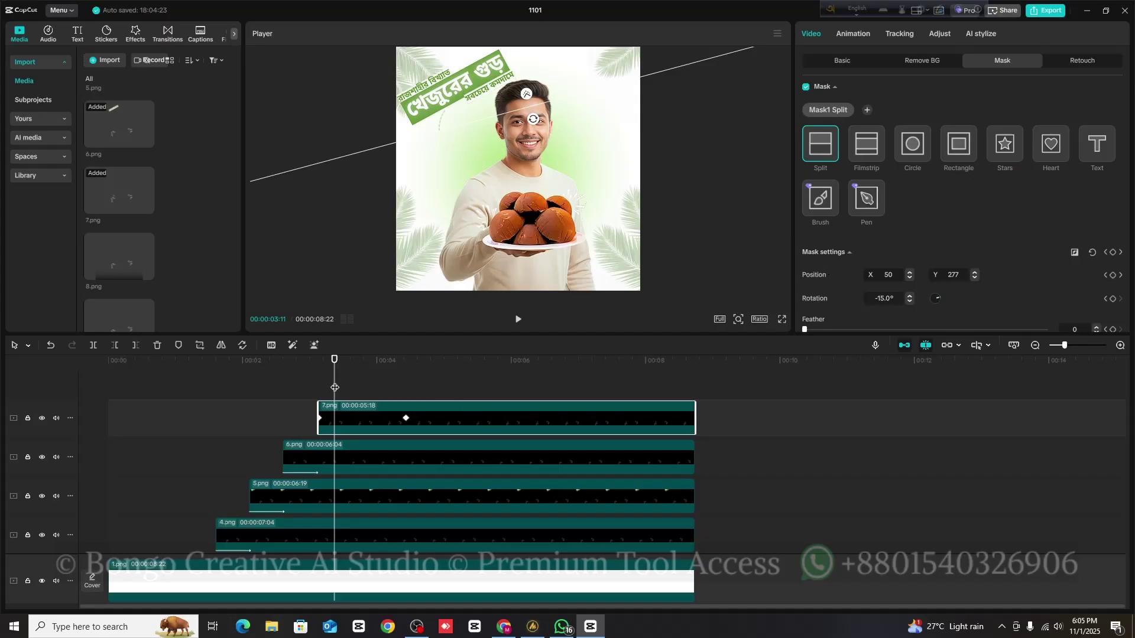
# Add 8.png on a new top track at 00:00:04:13, where 7.png's second keyframe sits, and trim its end to match the other clips
pyautogui.moveTo(335, 387); pyautogui.dragTo(405, 422)
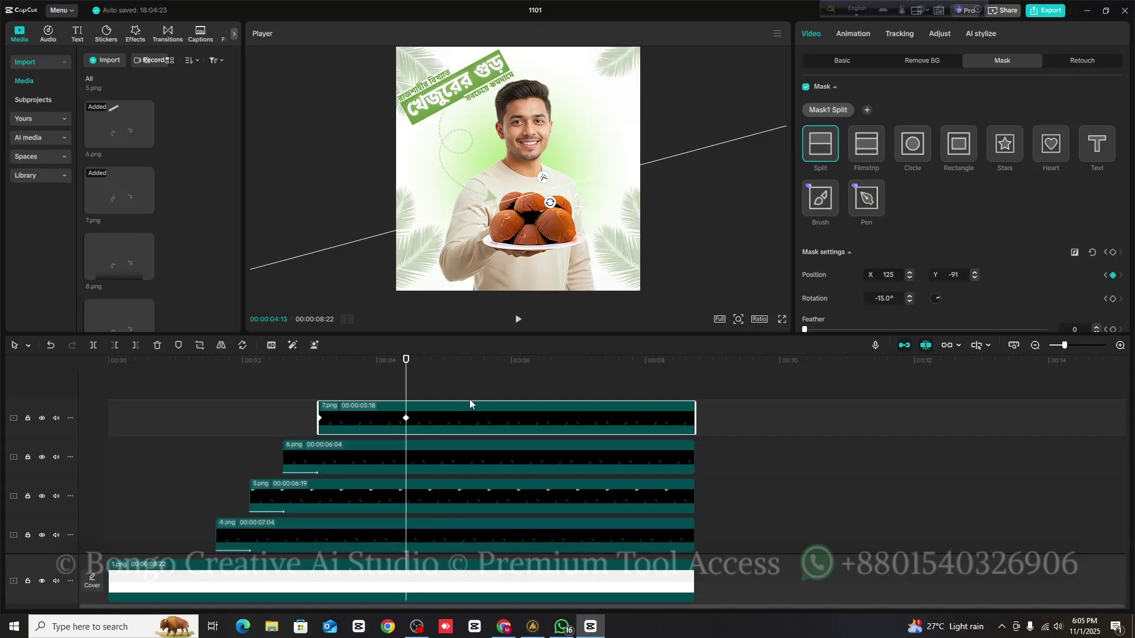
pyautogui.scroll(-4, 127, 188)
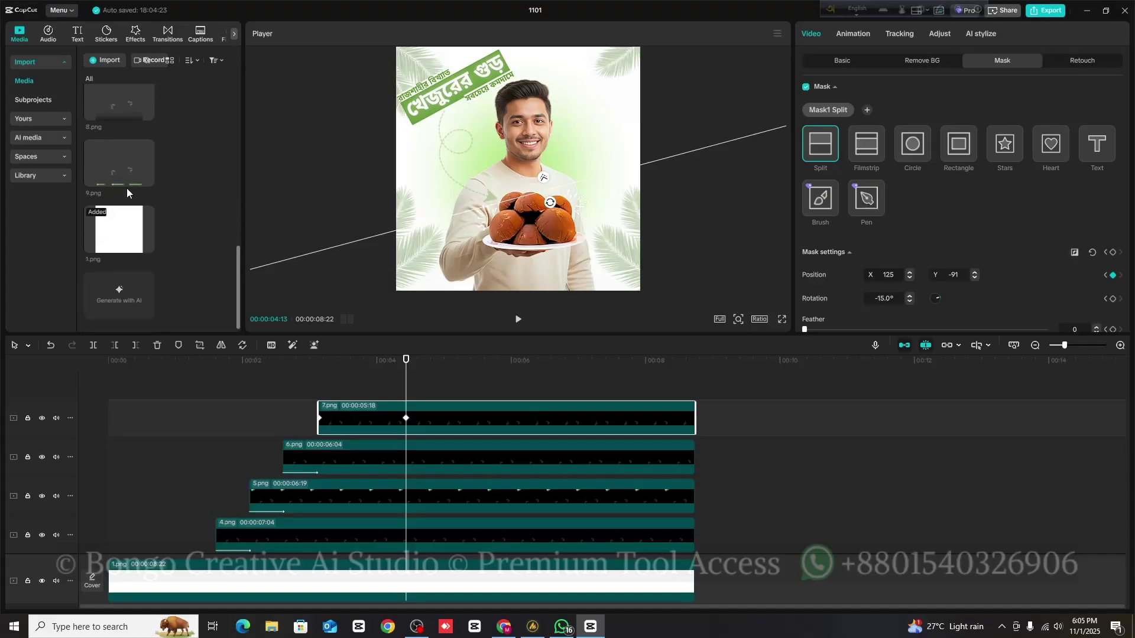
pyautogui.scroll(3, 127, 188)
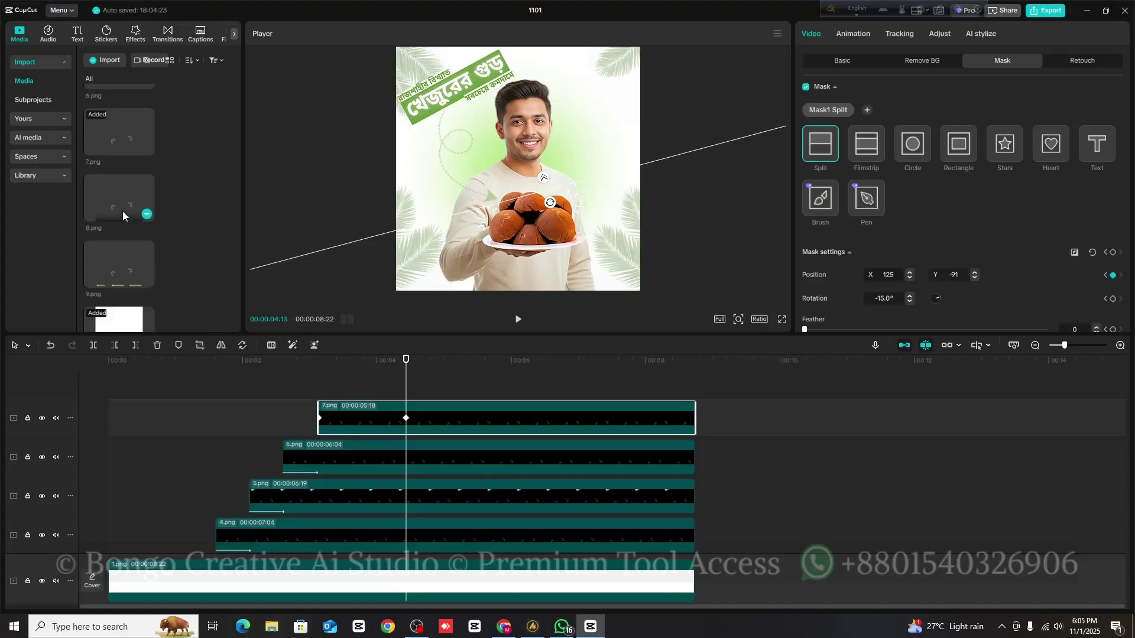
pyautogui.moveTo(122, 210); pyautogui.dragTo(407, 388)
pyautogui.moveTo(742, 418); pyautogui.dragTo(695, 417)
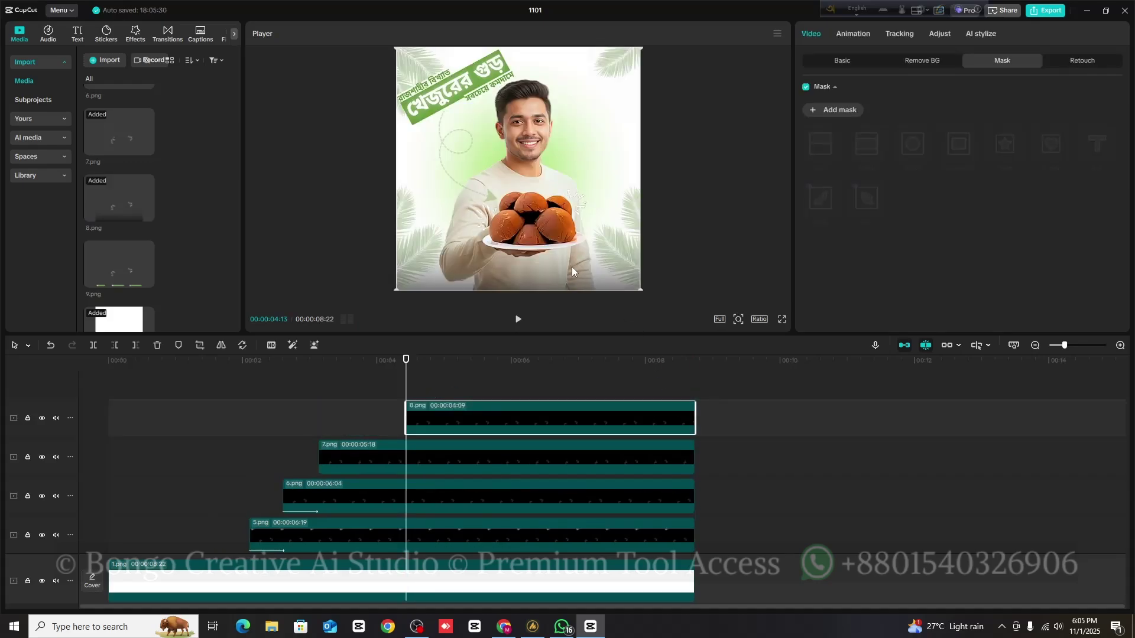
# Add a Split mask to the 8.png clip and rotate it to -180°
pyautogui.click(850, 110)
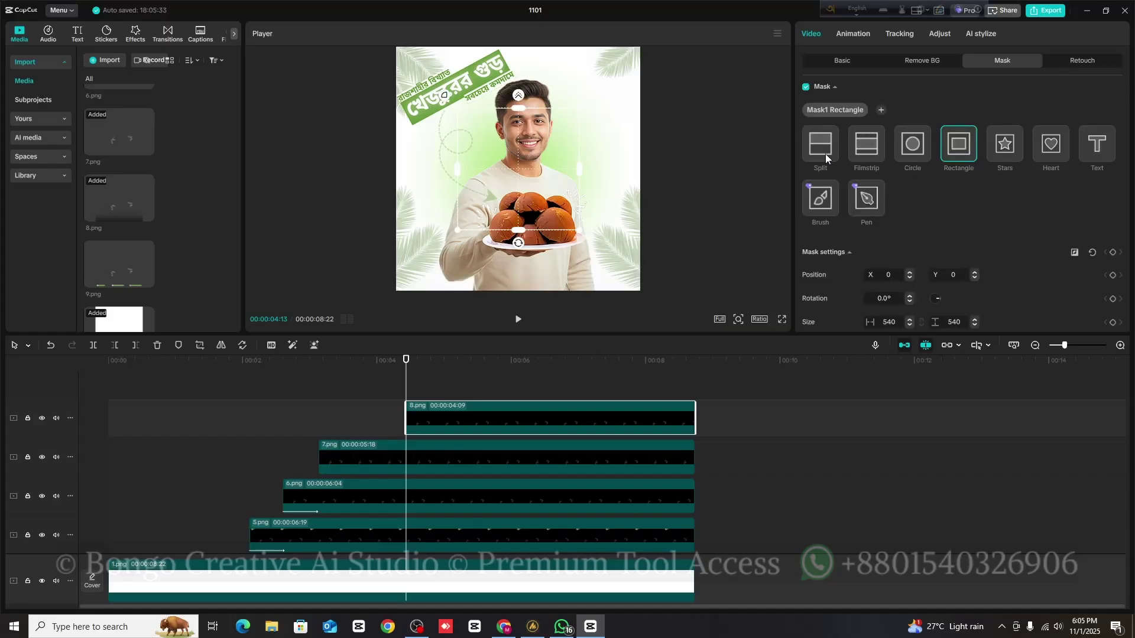
pyautogui.click(825, 153)
pyautogui.moveTo(518, 185); pyautogui.dragTo(526, 126)
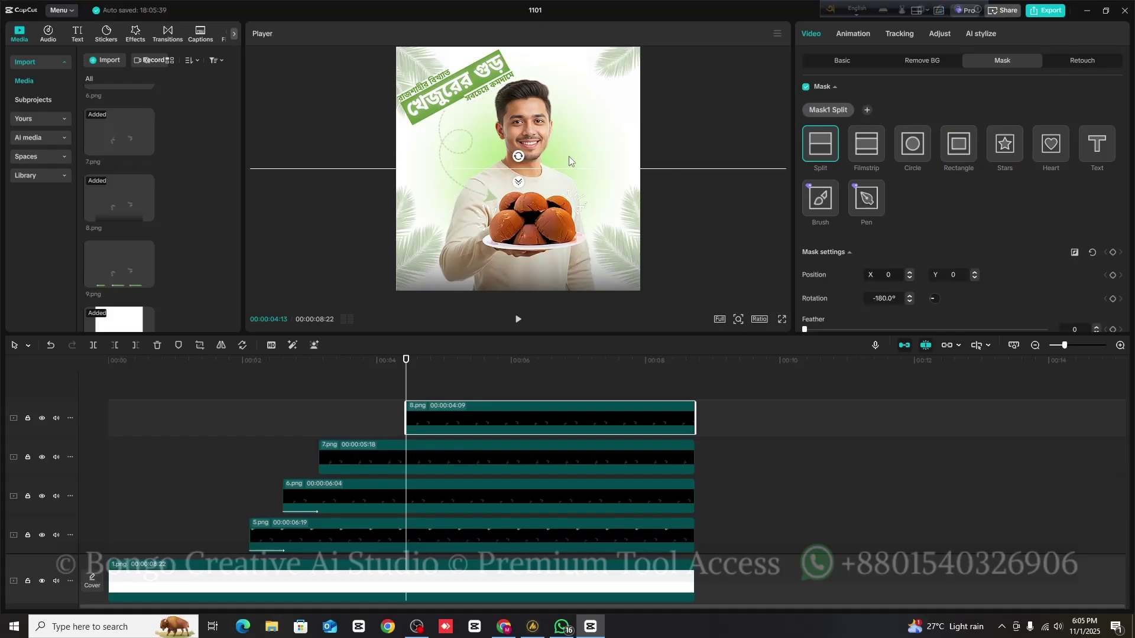
# Place 9.png on a new top track at 00:00:04:29 and trim its end to line up with the clips below
pyautogui.moveTo(416, 393); pyautogui.dragTo(442, 394)
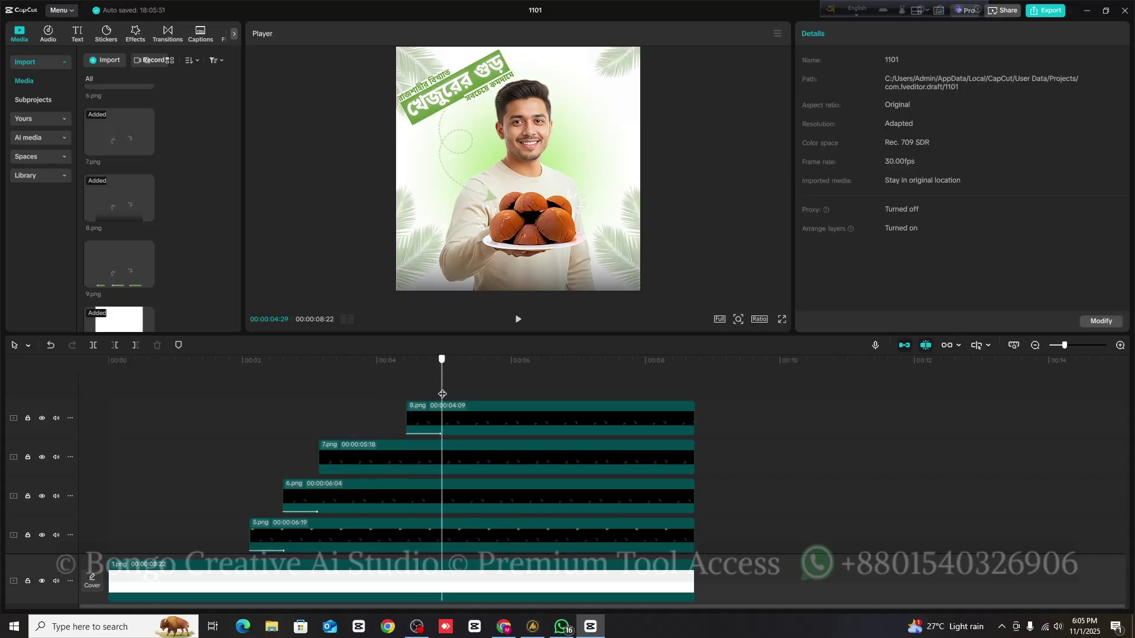
pyautogui.scroll(-2, 122, 203)
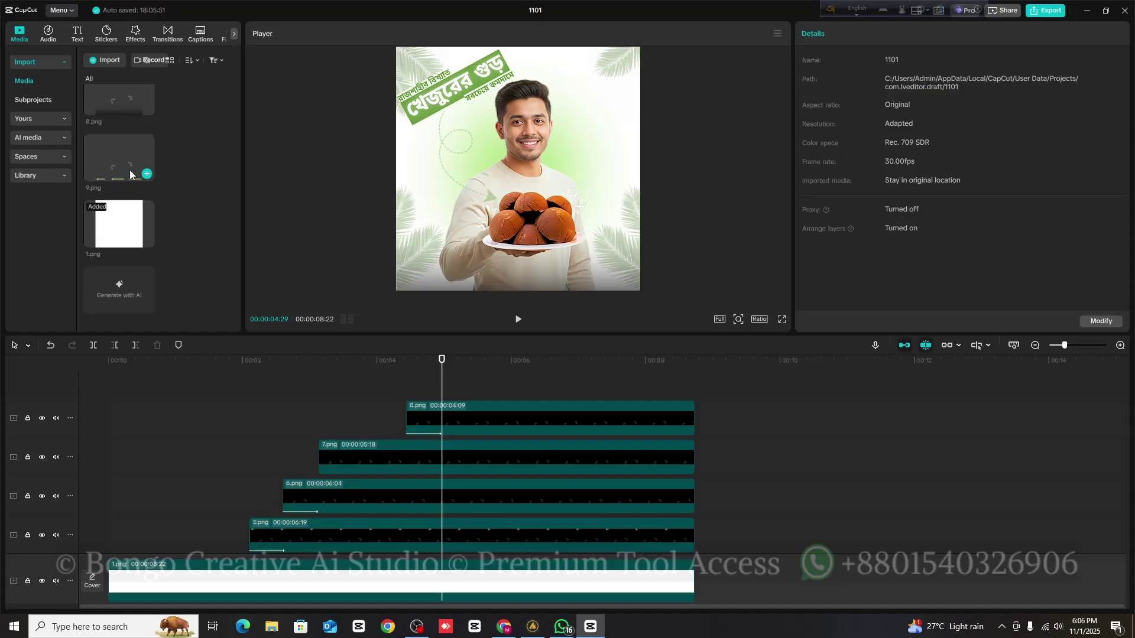
pyautogui.moveTo(130, 169); pyautogui.dragTo(445, 385)
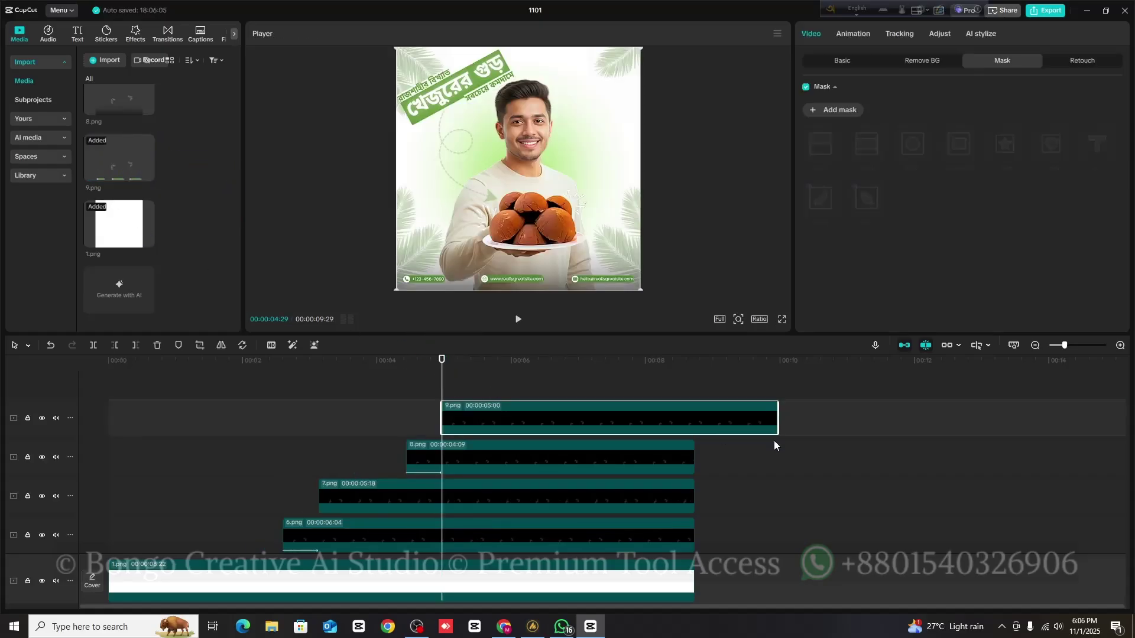
pyautogui.moveTo(778, 423); pyautogui.dragTo(692, 425)
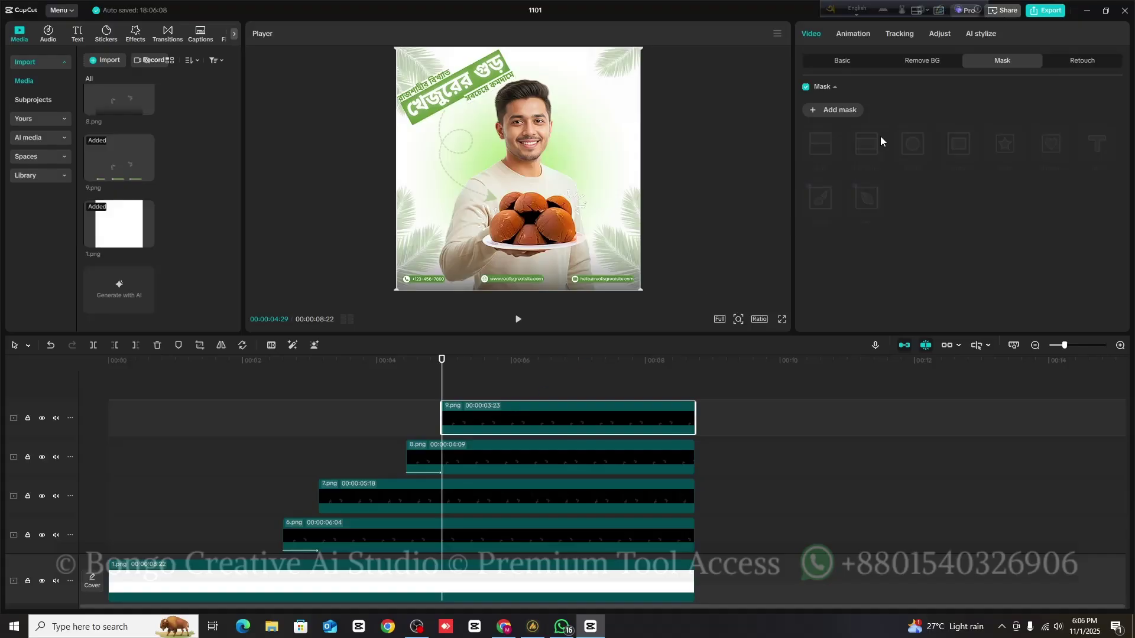
# Apply the Slide Up entrance animation to 9.png and add a Split mask shifted down toward the contact bar
pyautogui.click(853, 34)
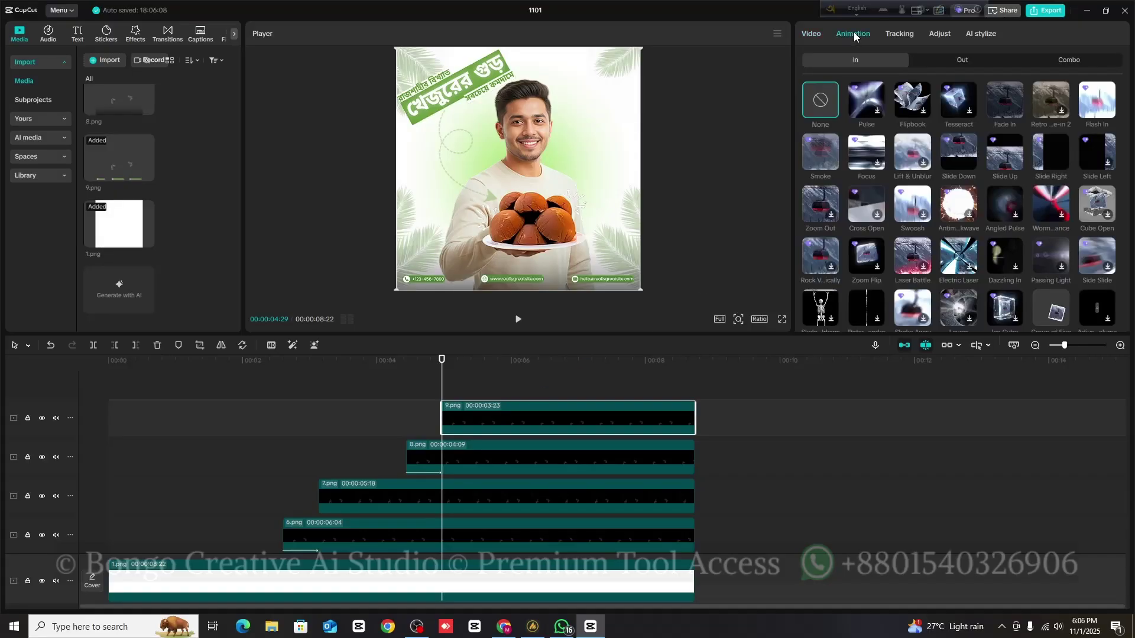
pyautogui.click(1004, 152)
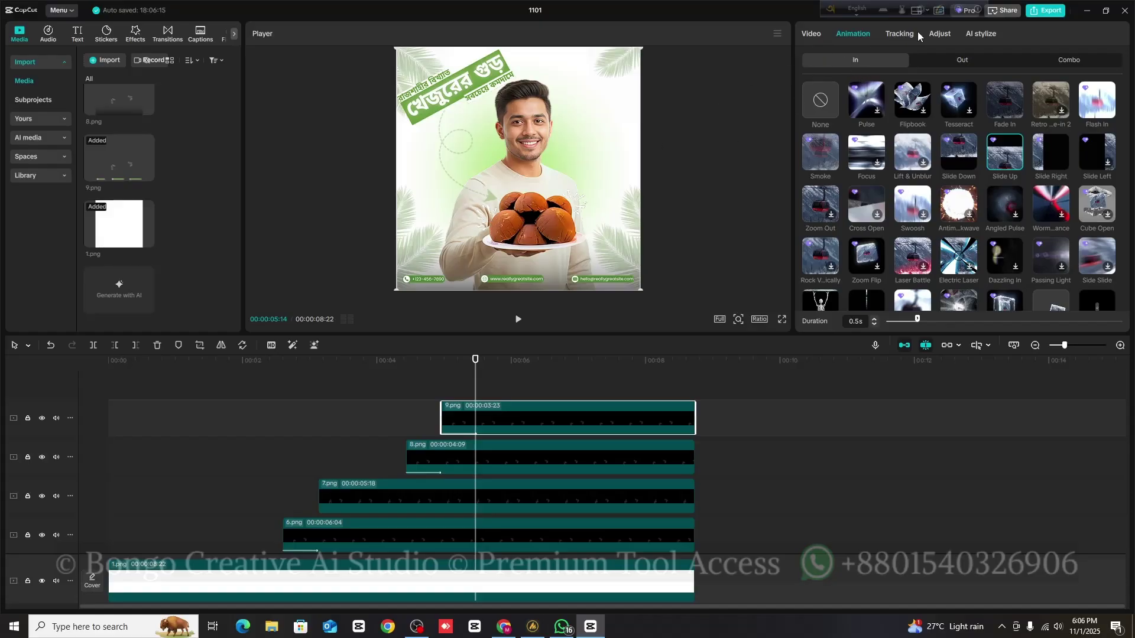
pyautogui.click(812, 34)
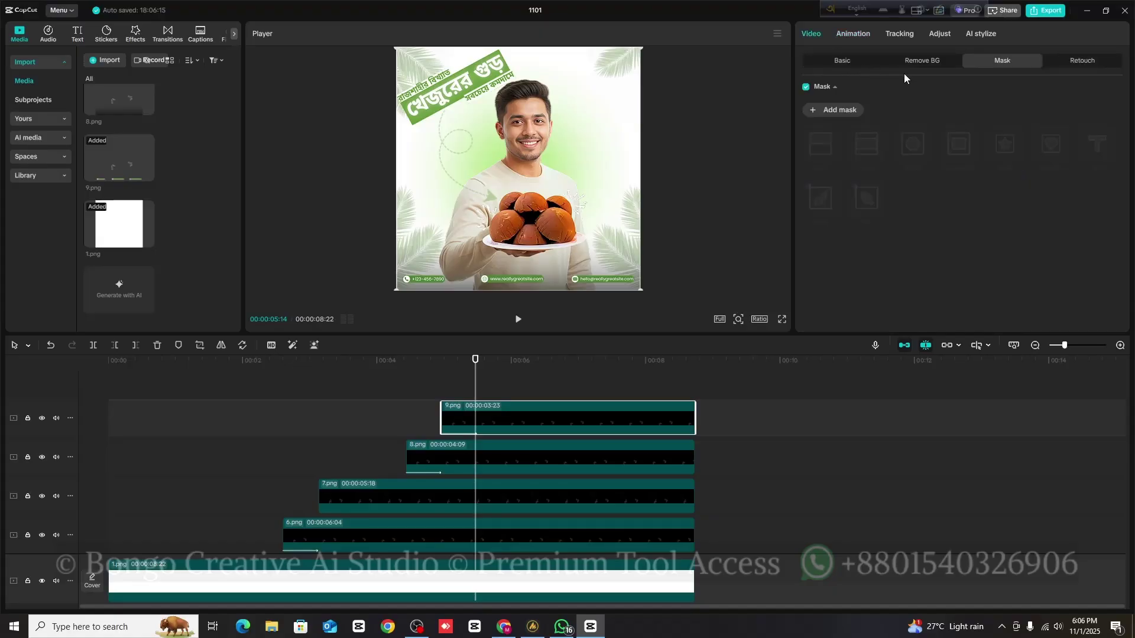
pyautogui.click(840, 111)
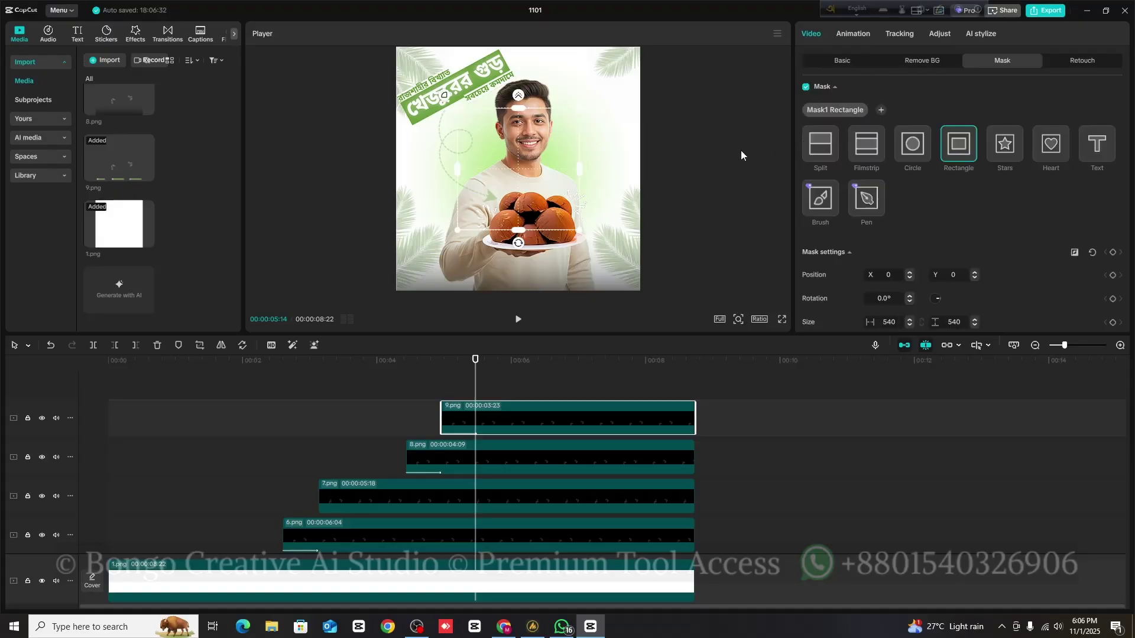
pyautogui.click(820, 147)
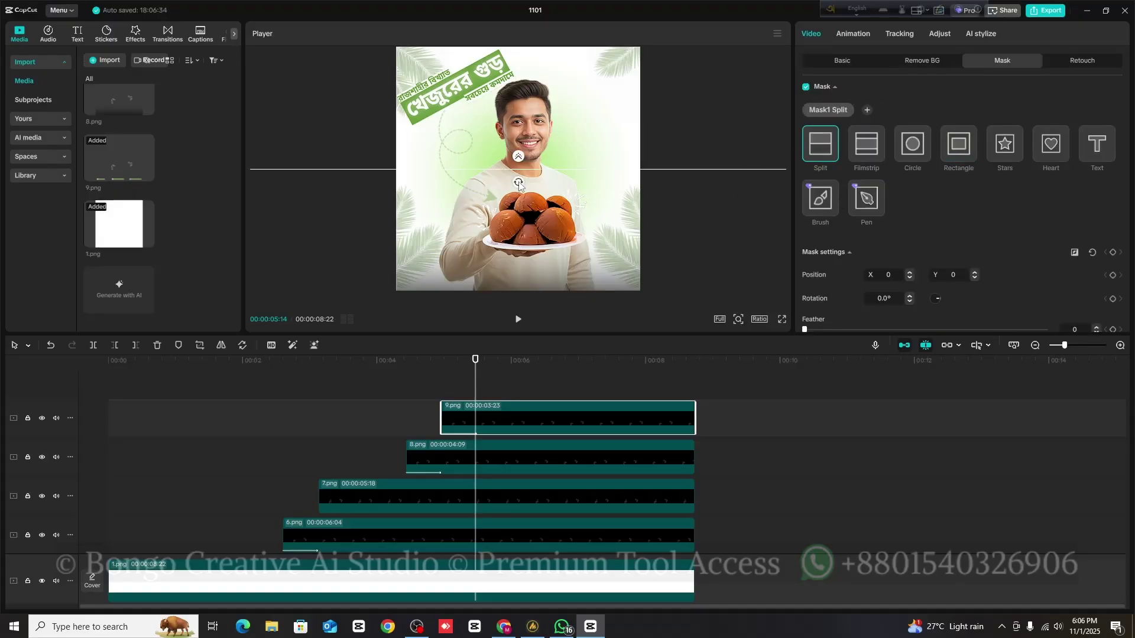
pyautogui.moveTo(519, 185); pyautogui.dragTo(522, 234)
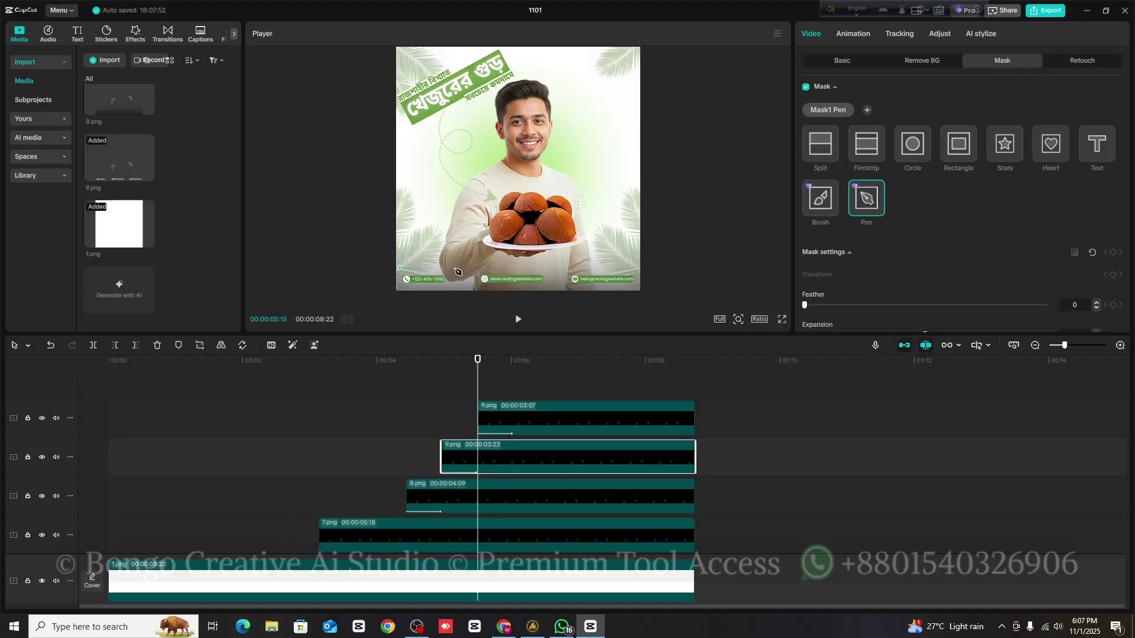
# Draw a closed Pen mask around the phone contact badge on the earlier 9.png clip and play back the result
pyautogui.click(453, 272)
pyautogui.click(454, 285)
pyautogui.click(406, 290)
pyautogui.click(398, 278)
pyautogui.click(400, 268)
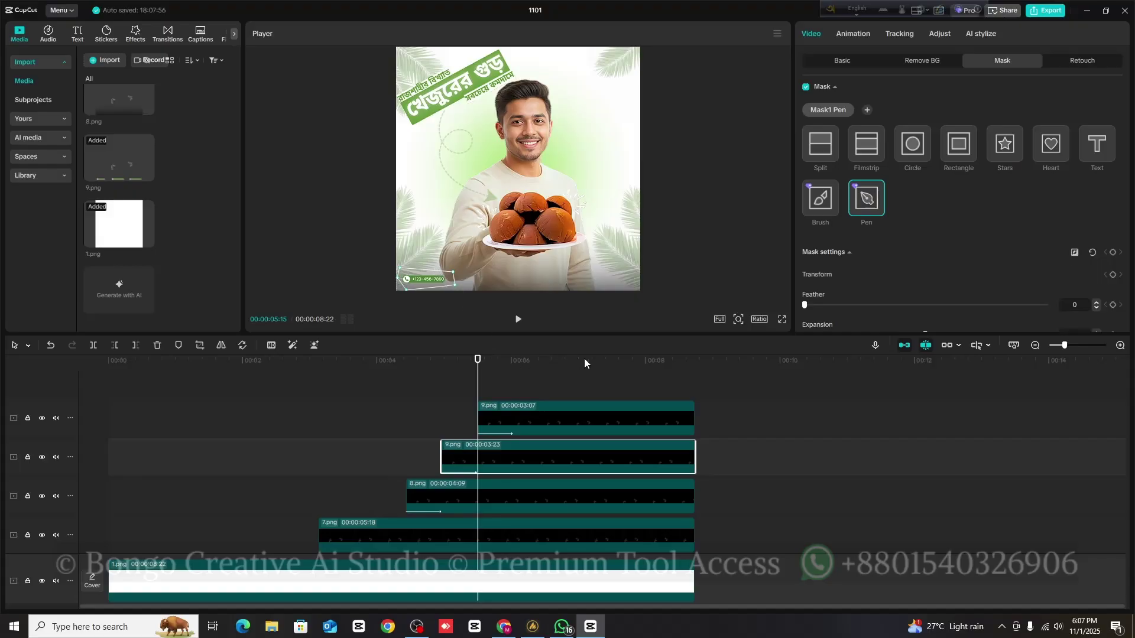
pyautogui.click(519, 321)
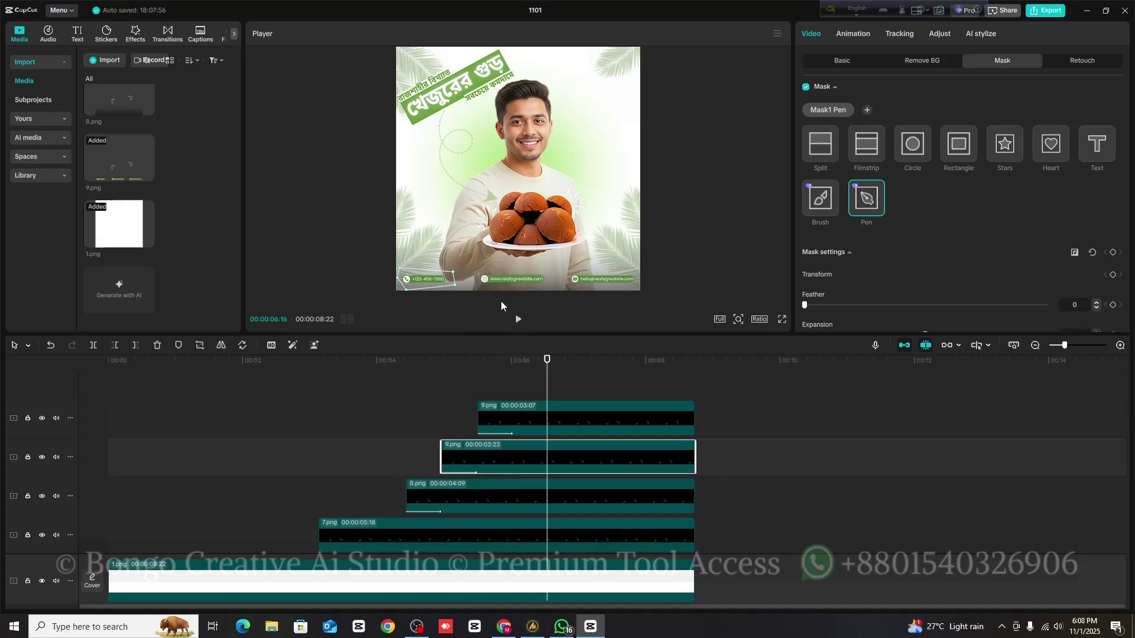
# Switch the later 9.png copy's mask to Pen and draw a closed outline around the website badge
pyautogui.click(541, 419)
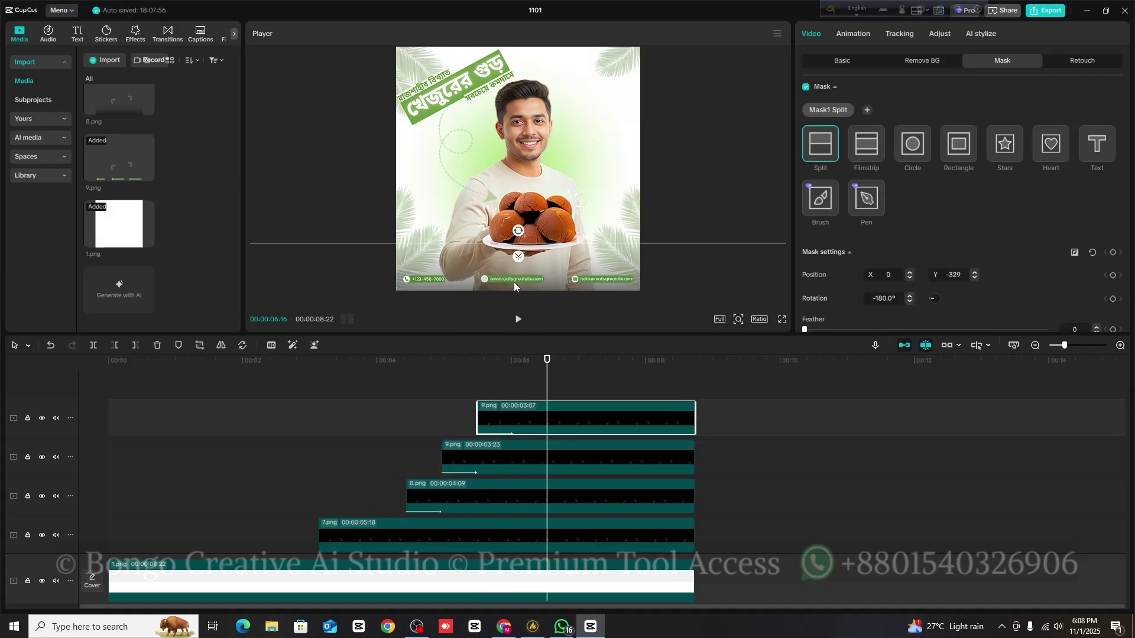
pyautogui.click(866, 199)
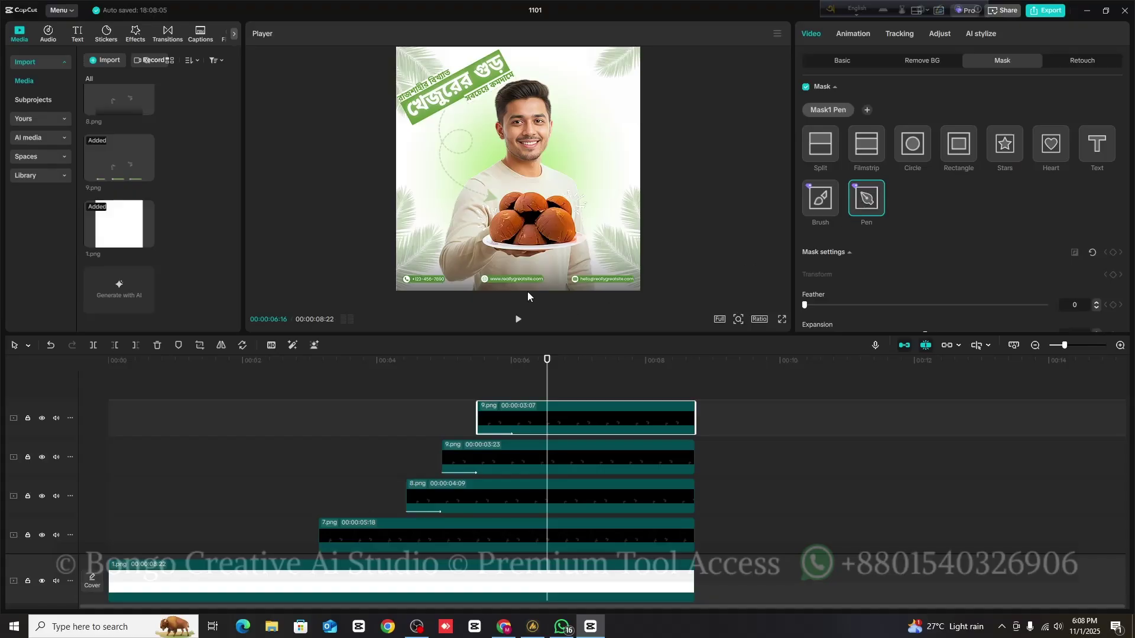
pyautogui.click(473, 271)
pyautogui.click(477, 289)
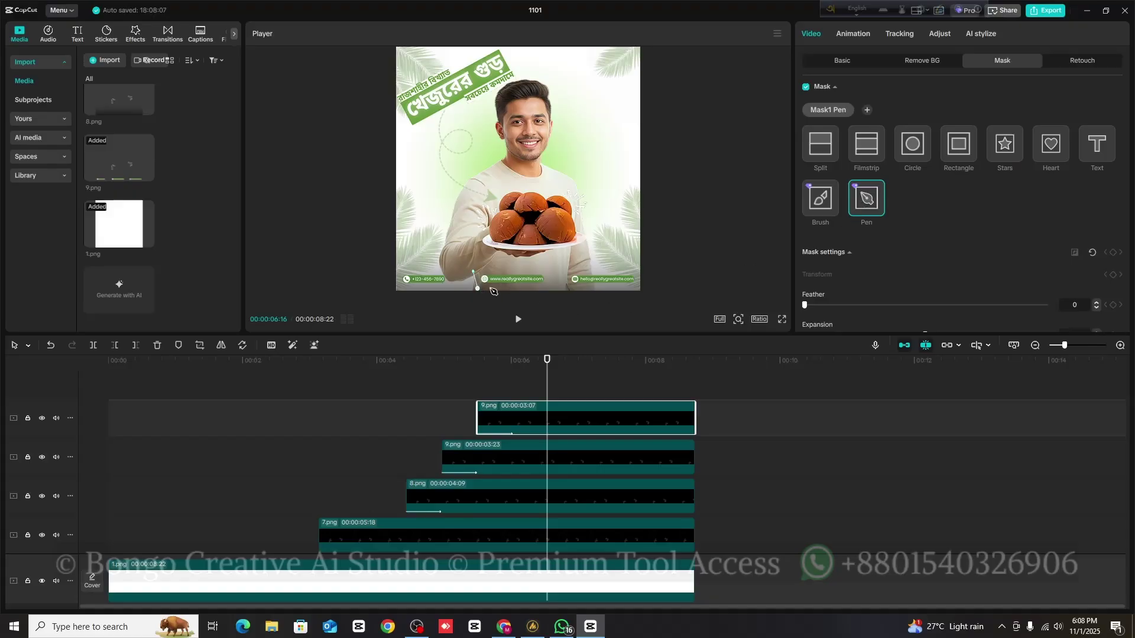
pyautogui.click(537, 288)
pyautogui.click(551, 282)
pyautogui.click(545, 270)
pyautogui.click(513, 270)
pyautogui.click(473, 272)
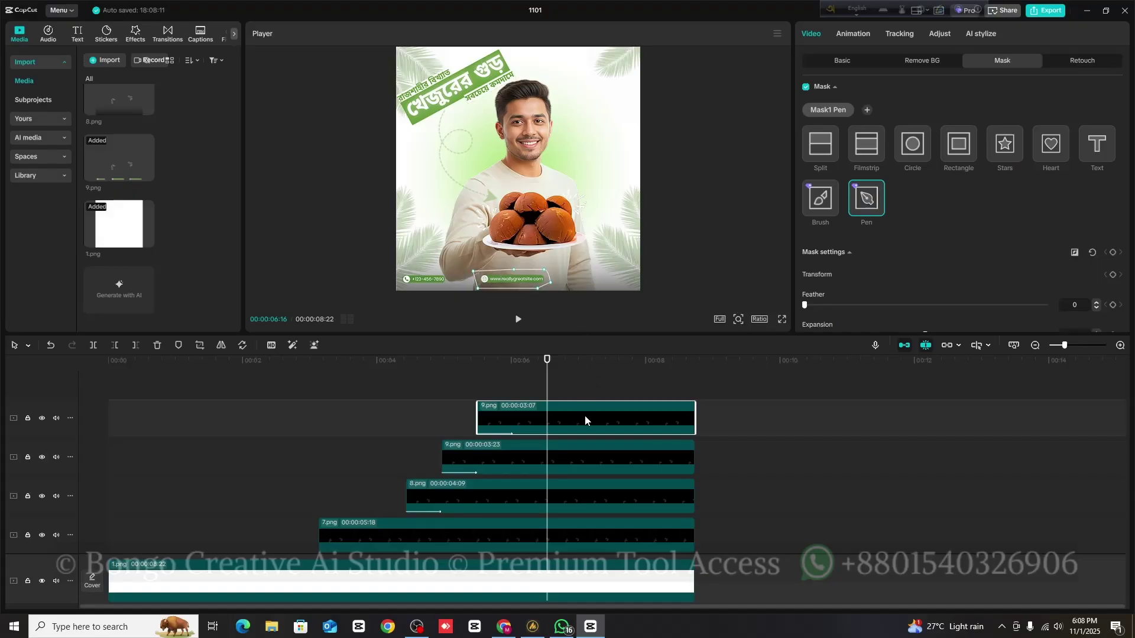
# Paste another copy of 9.png onto a new top track, starting at about 00:00:06:03
pyautogui.hotkey('ctrl', 'v')
pyautogui.moveTo(596, 416); pyautogui.dragTo(574, 412)
# Play back the contact badge animations from 00:00:05:15 and look over all the stacked tracks in the timeline
pyautogui.click(476, 396)
pyautogui.press('Left')
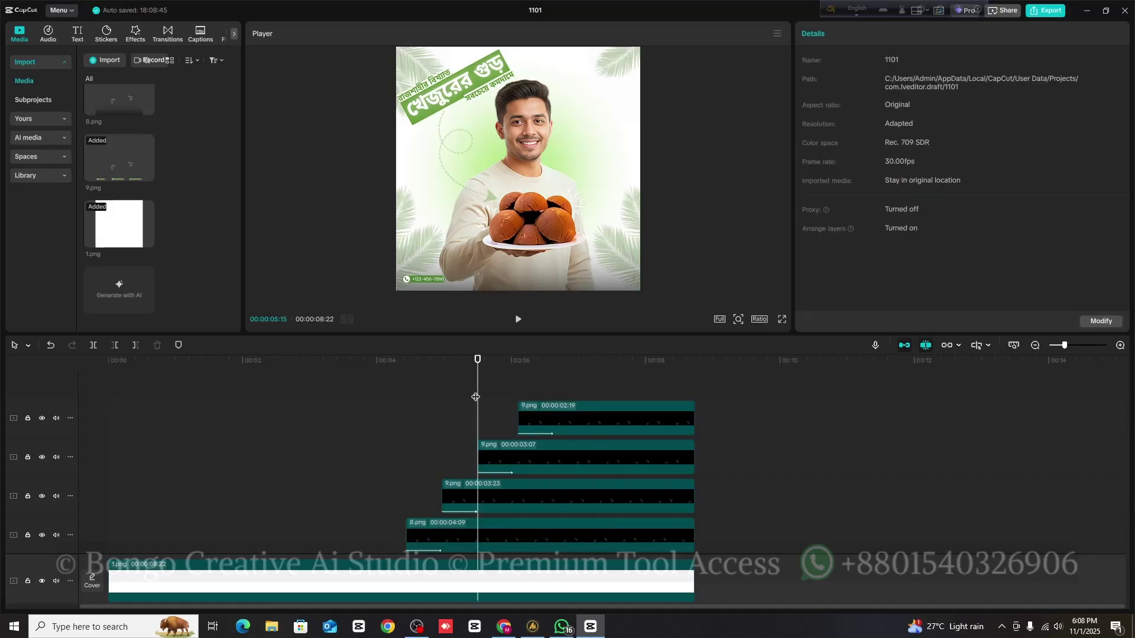
pyautogui.click(519, 320)
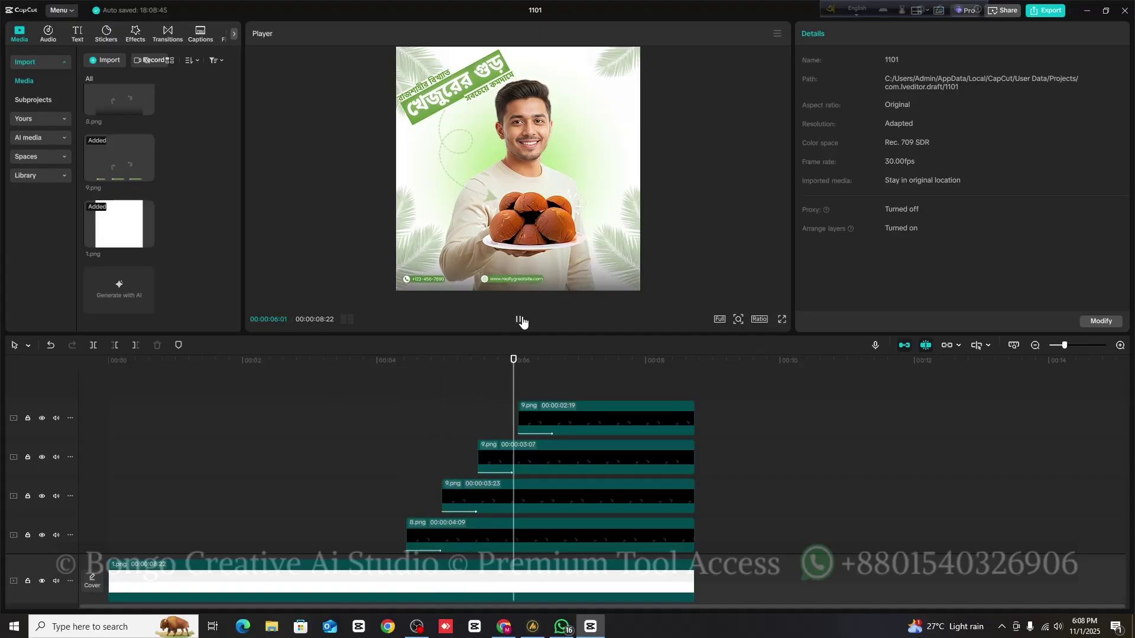
pyautogui.click(520, 321)
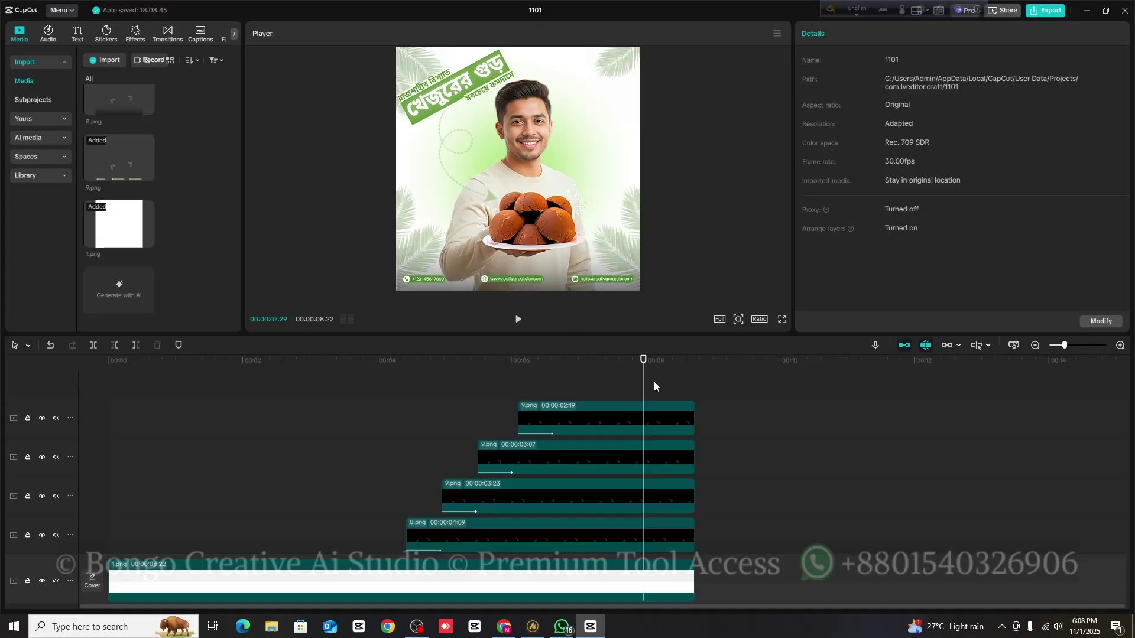
pyautogui.scroll(-5, 611, 400)
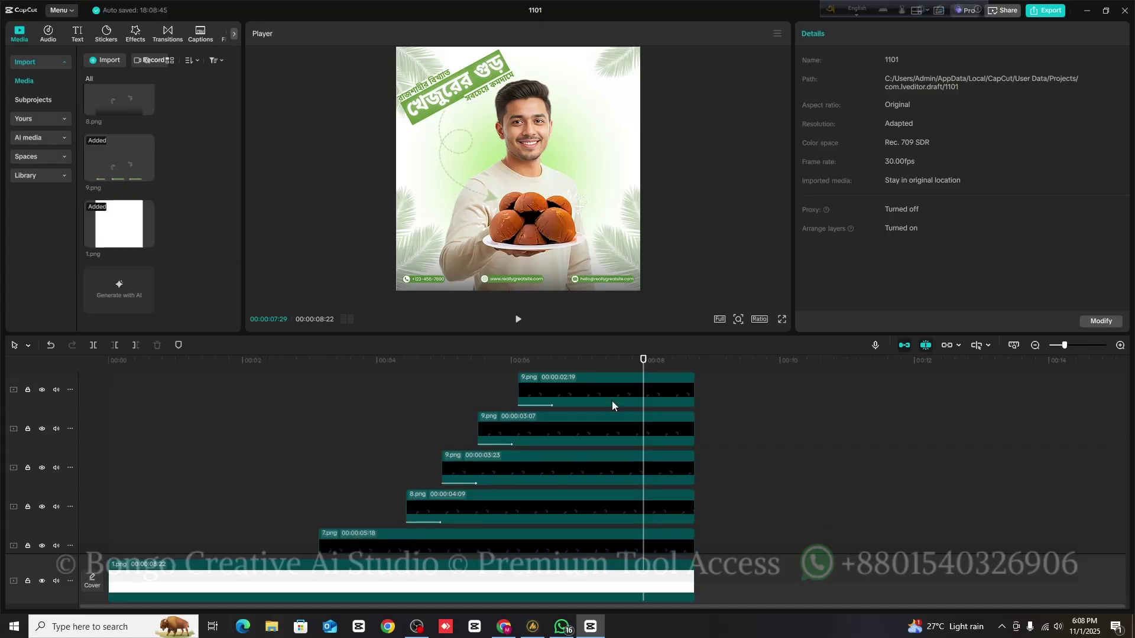
pyautogui.scroll(-3, 542, 425)
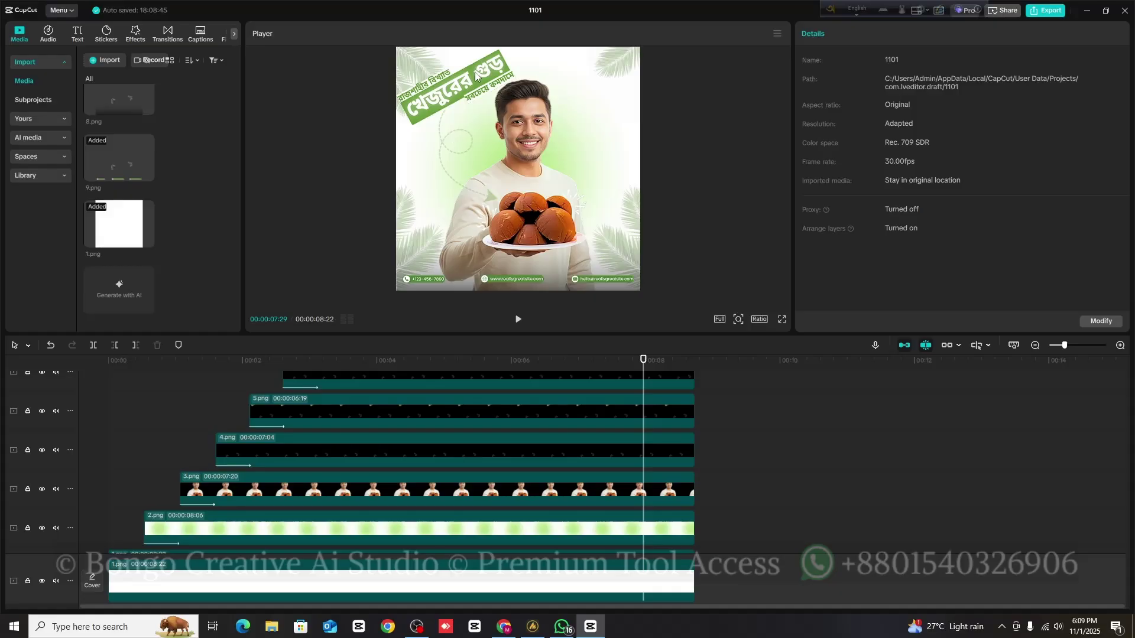
pyautogui.scroll(5, 515, 452)
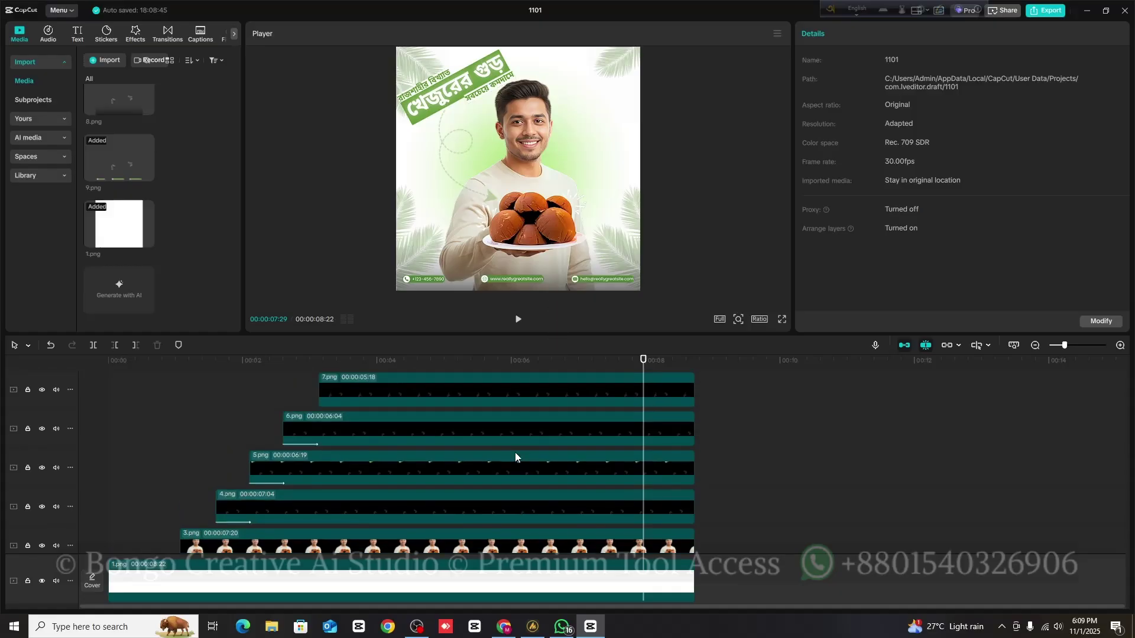
pyautogui.scroll(1, 513, 439)
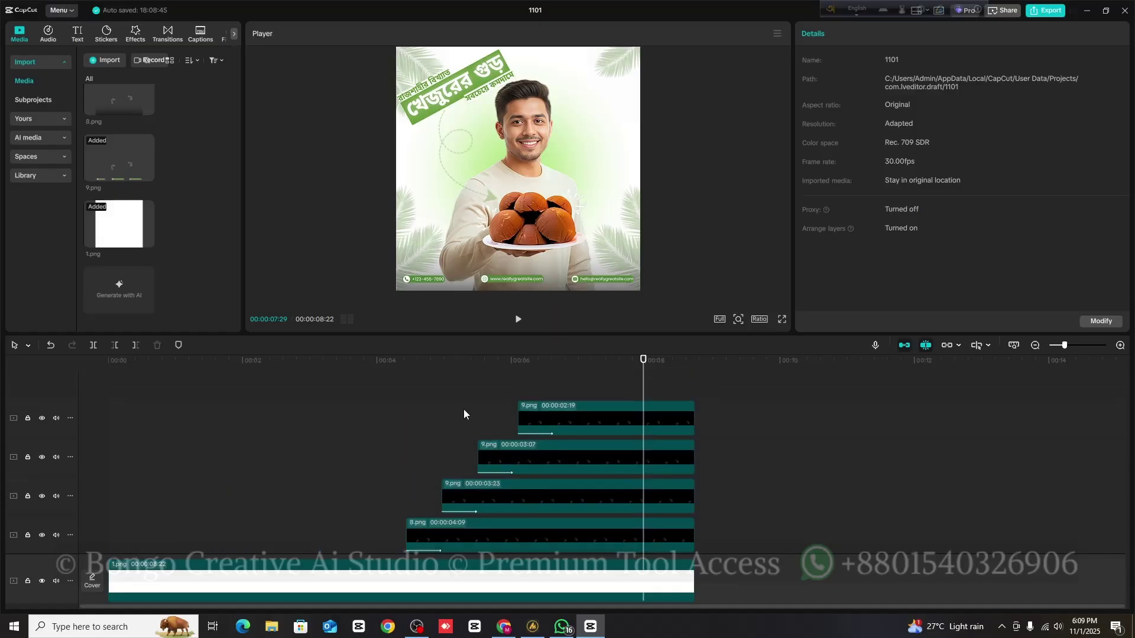
# Add 1.png on a new top track at 00:00:03:22 and scale it down to roughly half the frame
pyautogui.moveTo(470, 385); pyautogui.dragTo(358, 403)
pyautogui.scroll(-1, 360, 492)
pyautogui.scroll(-10, 360, 491)
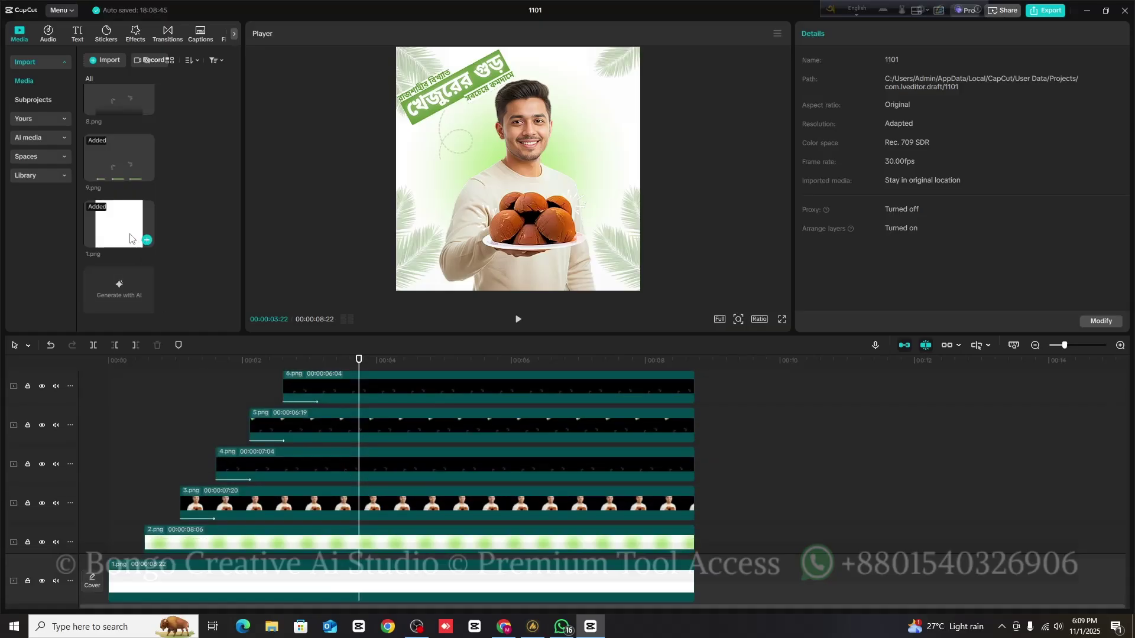
pyautogui.scroll(8, 203, 396)
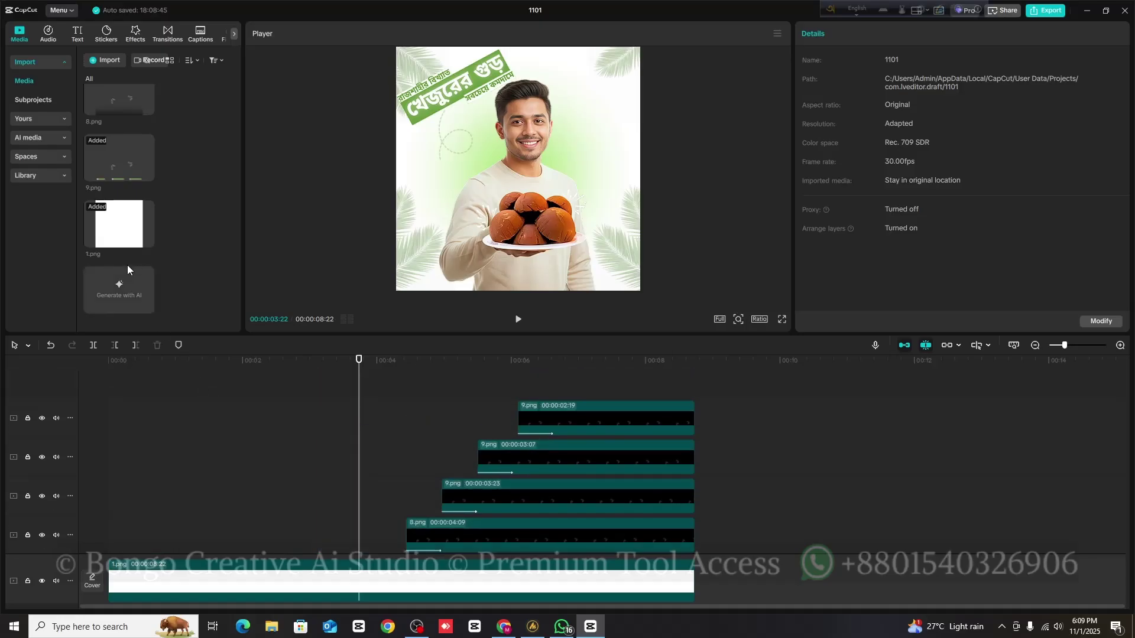
pyautogui.moveTo(126, 236); pyautogui.dragTo(361, 384)
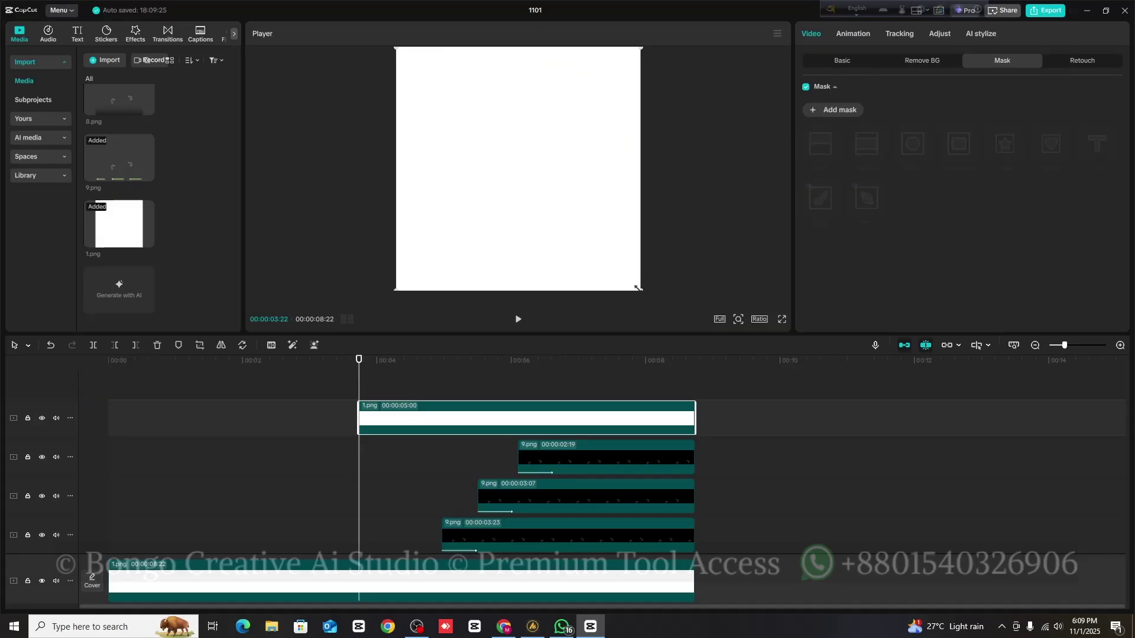
pyautogui.moveTo(642, 289); pyautogui.dragTo(585, 236)
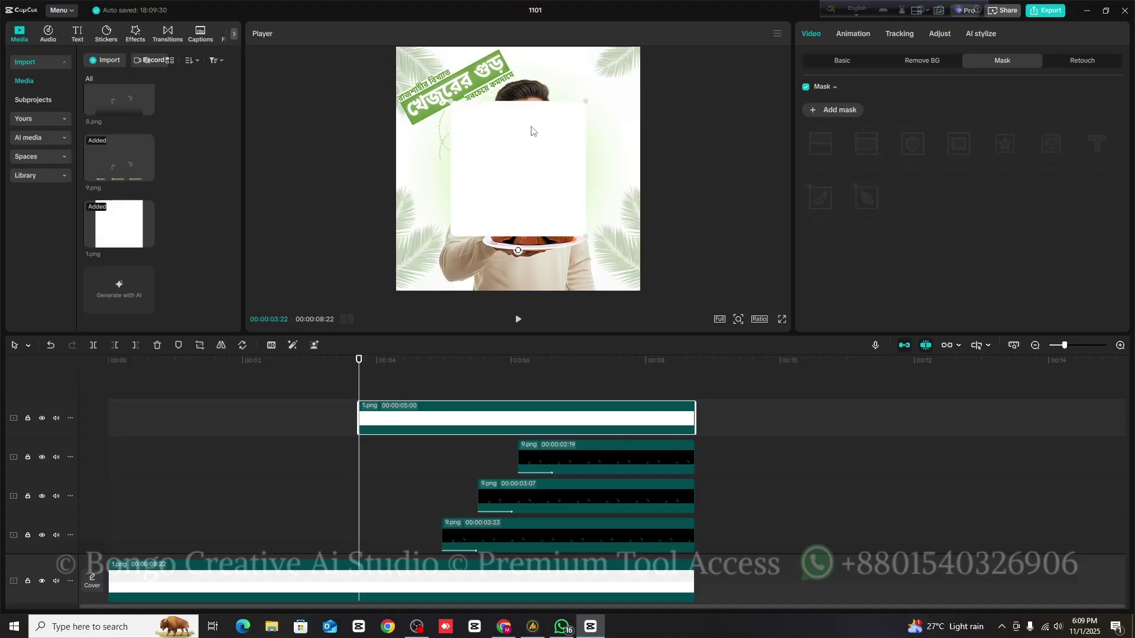
# Crop the top-track 1.png clip to a narrow vertical strip along the image's right edge
pyautogui.rightClick(437, 417)
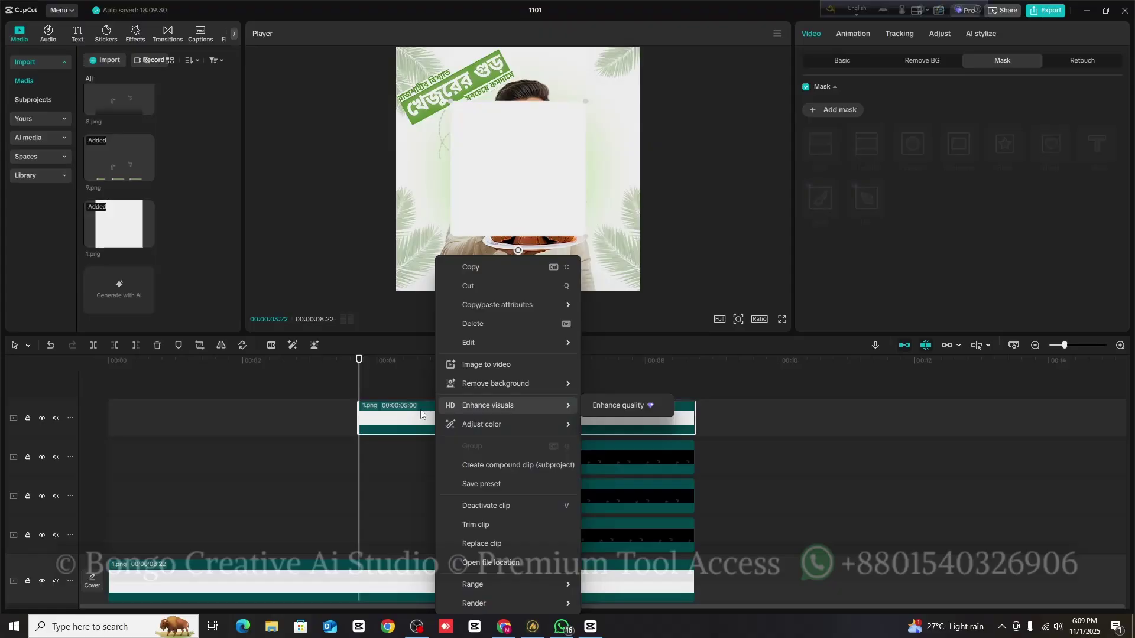
pyautogui.moveTo(490, 346)
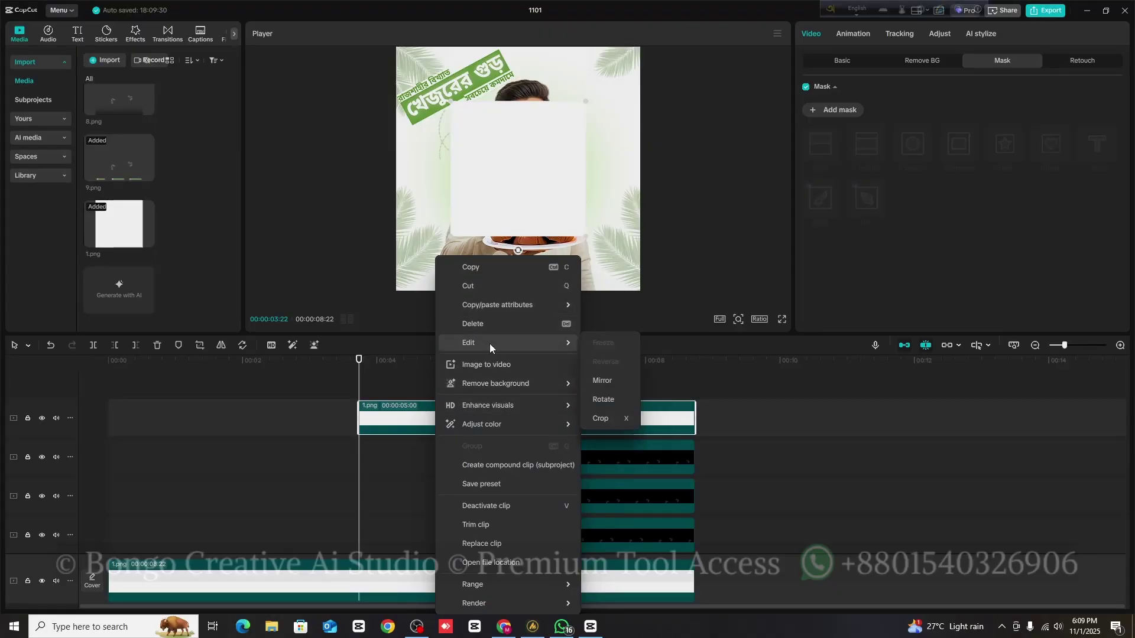
pyautogui.click(600, 418)
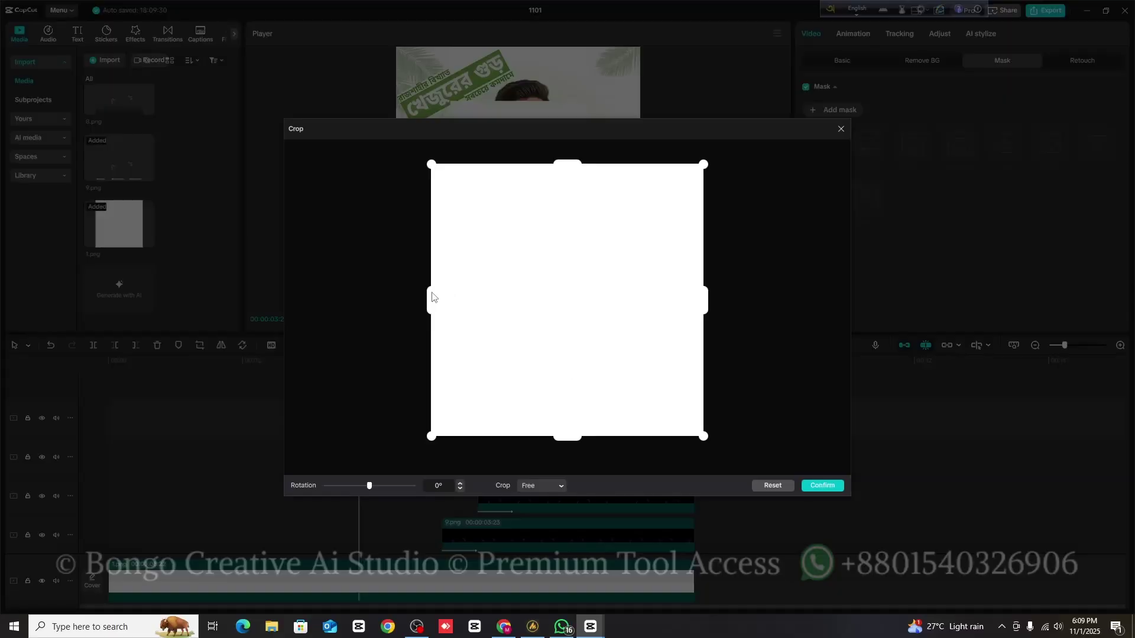
pyautogui.moveTo(432, 296); pyautogui.dragTo(645, 301)
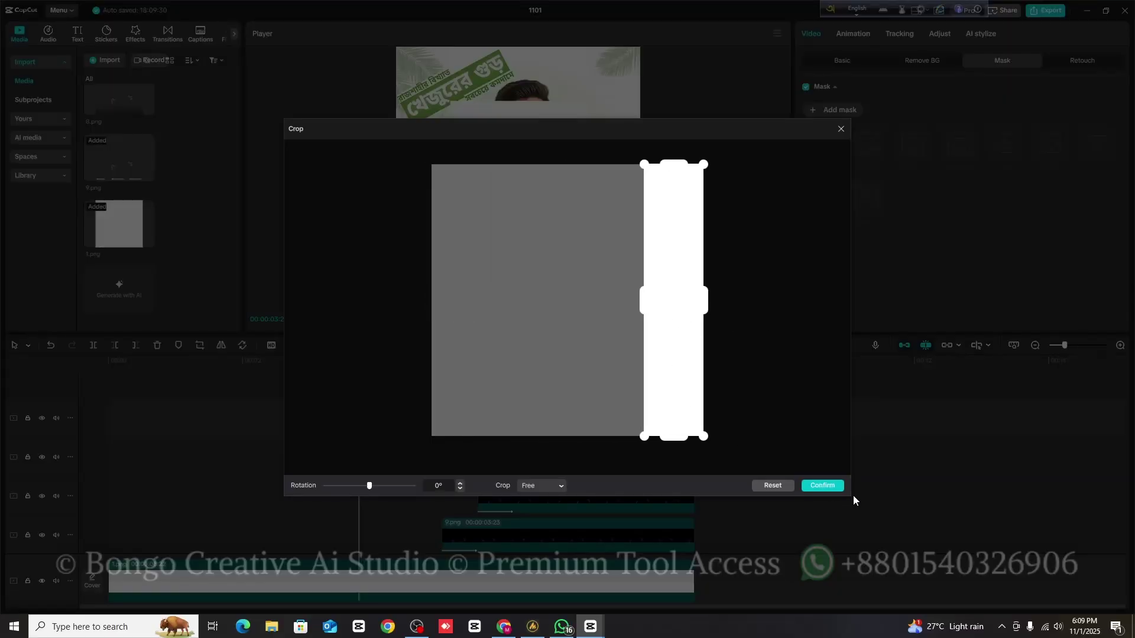
pyautogui.click(822, 485)
# Place the white strip at the title banner's left end at 15% scale, rotated -28.21°, and lower its opacity to 31%
pyautogui.moveTo(536, 103); pyautogui.dragTo(438, 148)
pyautogui.moveTo(414, 111)
pyautogui.mouseDown()
pyautogui.moveTo(410, 120)
pyautogui.moveTo(399, 95)
pyautogui.moveTo(414, 104)
pyautogui.moveTo(519, 89)
pyautogui.moveTo(408, 118)
pyautogui.mouseUp()
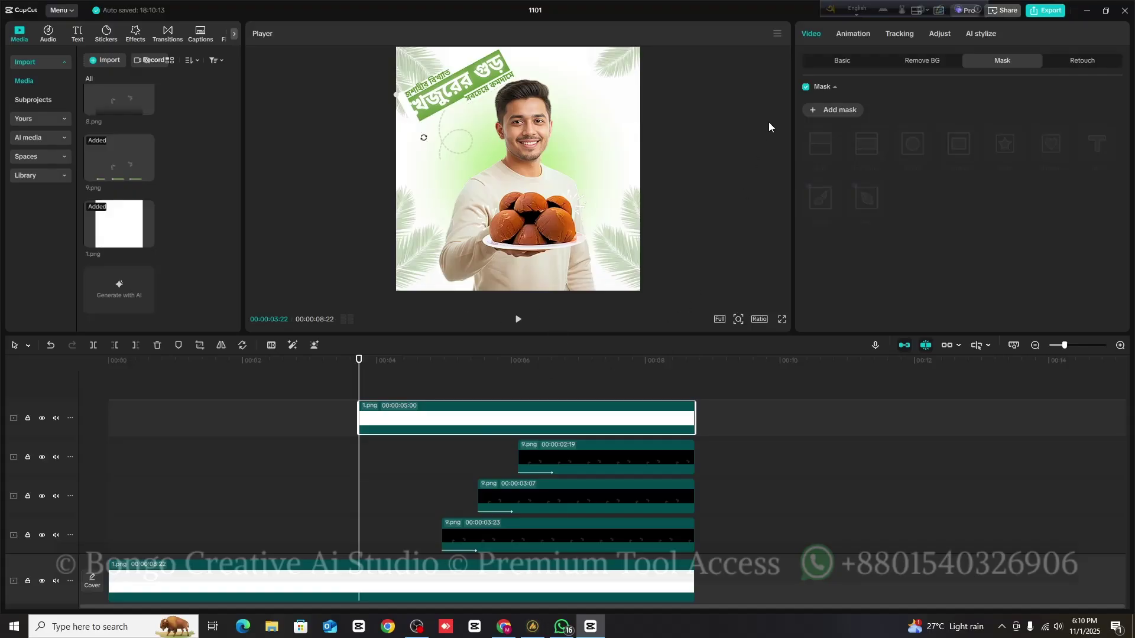
pyautogui.click(852, 65)
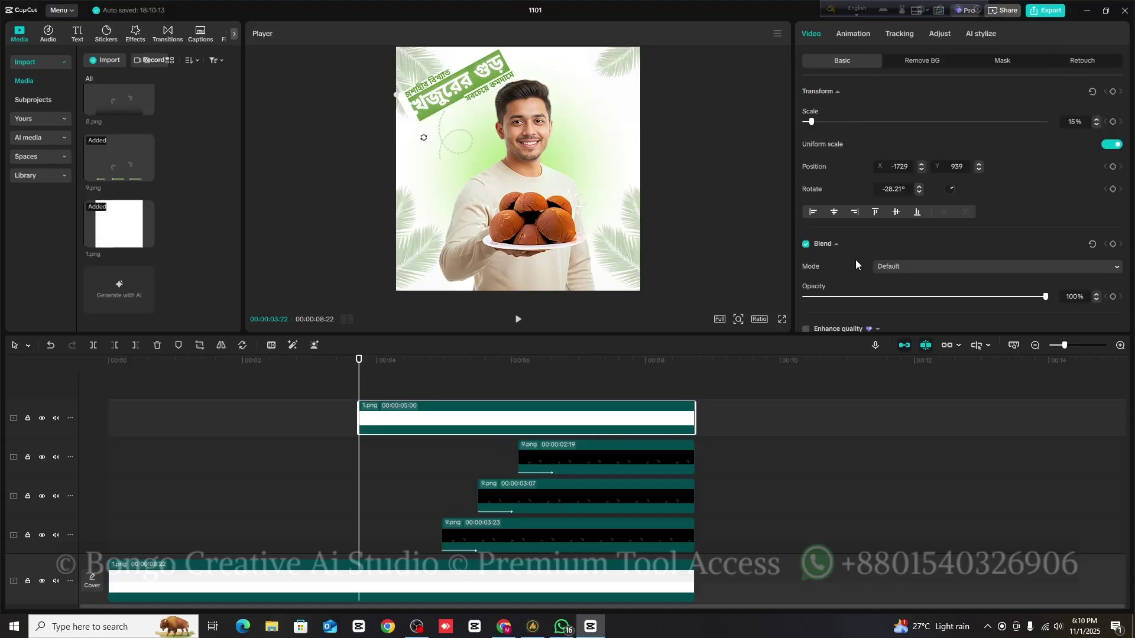
pyautogui.scroll(-2, 855, 261)
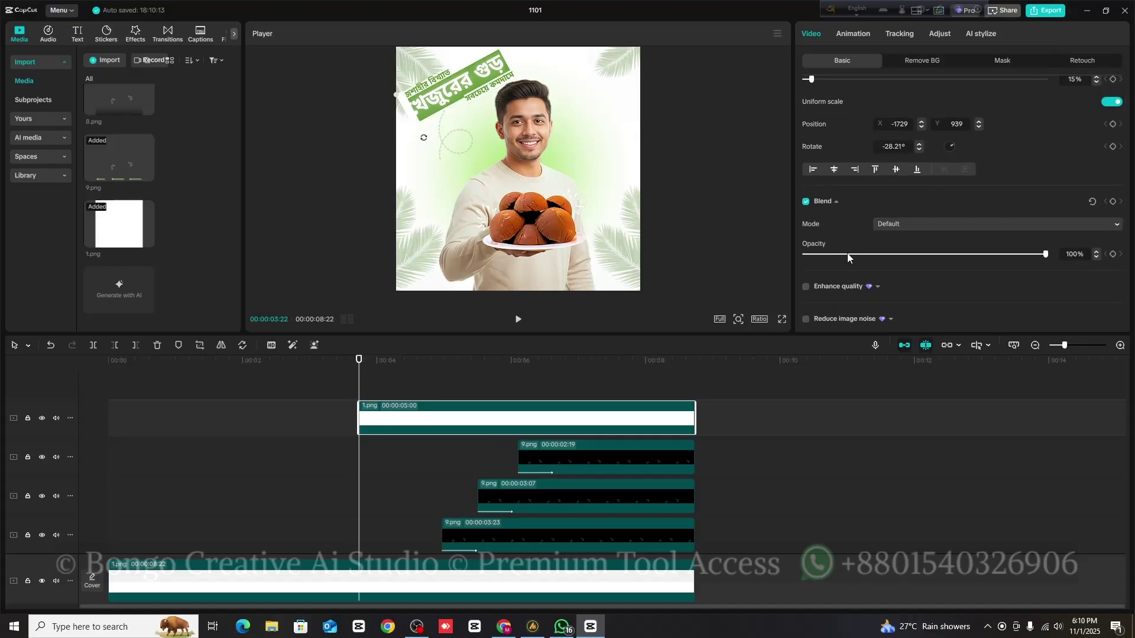
pyautogui.moveTo(847, 258); pyautogui.dragTo(878, 264)
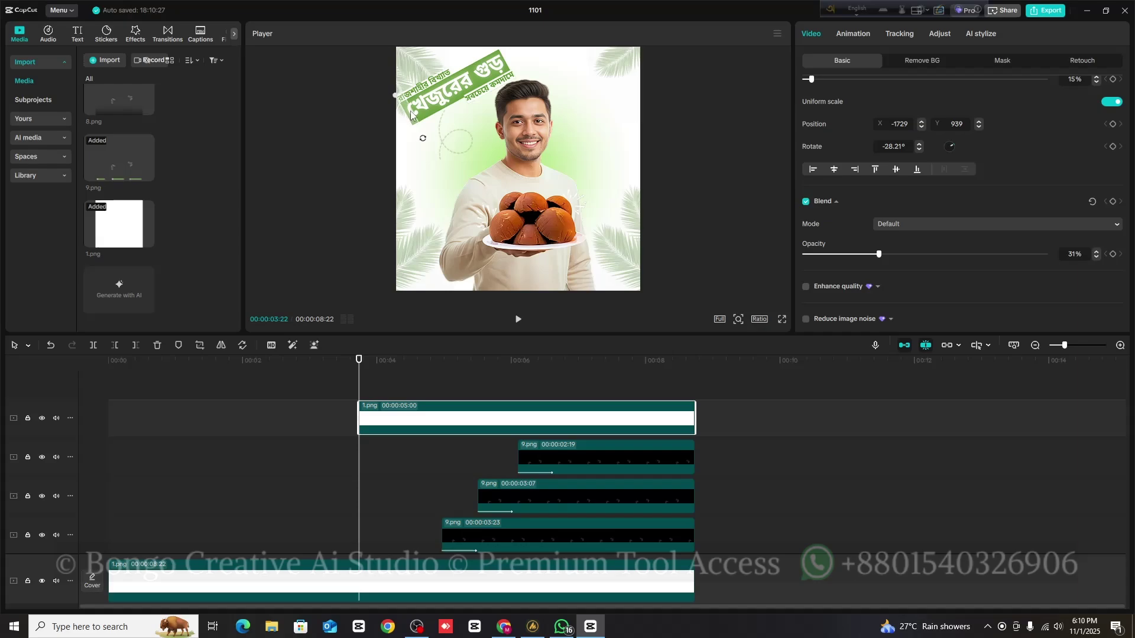
pyautogui.moveTo(412, 114); pyautogui.dragTo(409, 112)
# Keyframe the strip's position at its clip start and at 00:00:04:25, moving it across the banner to X -139, Y 1702
pyautogui.scroll(1, 950, 140)
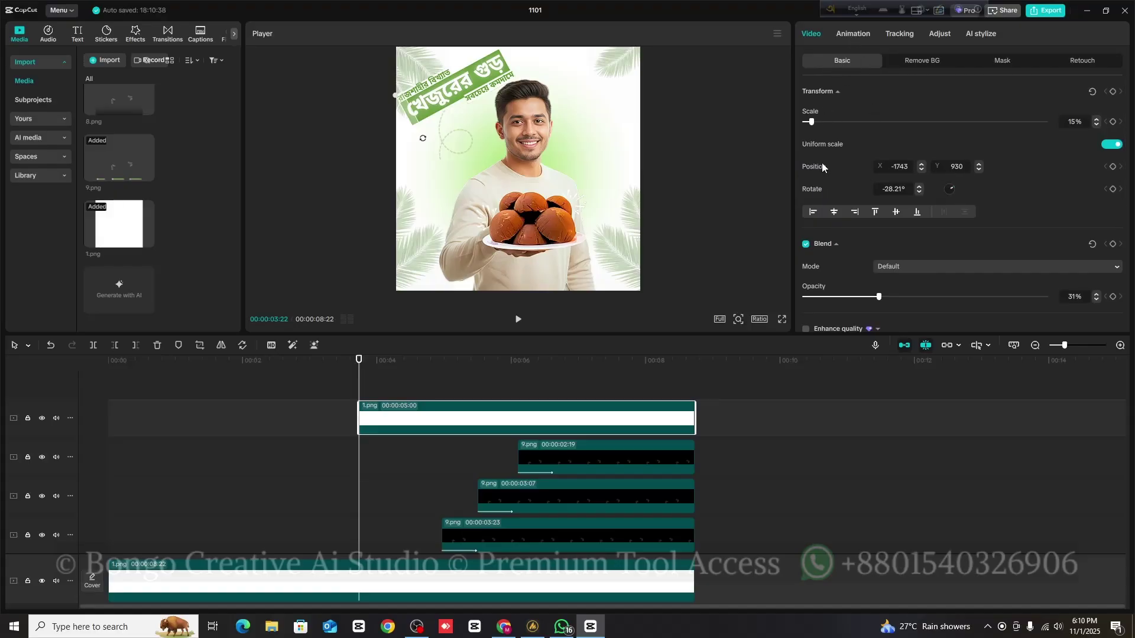
pyautogui.click(1113, 168)
pyautogui.moveTo(359, 381); pyautogui.dragTo(433, 399)
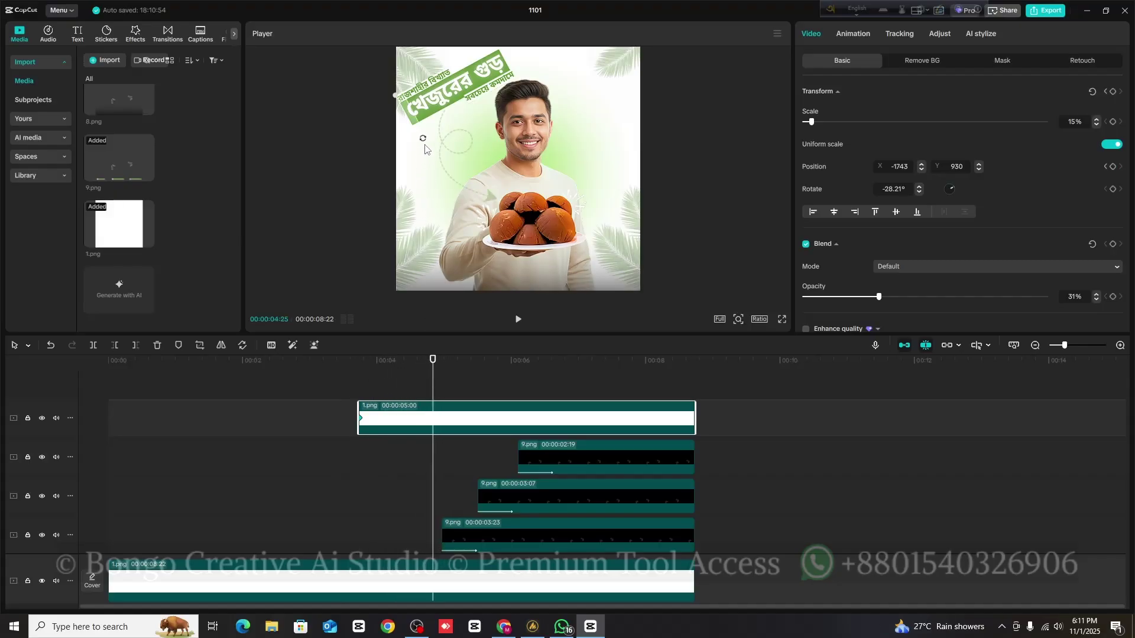
pyautogui.moveTo(412, 120); pyautogui.dragTo(508, 74)
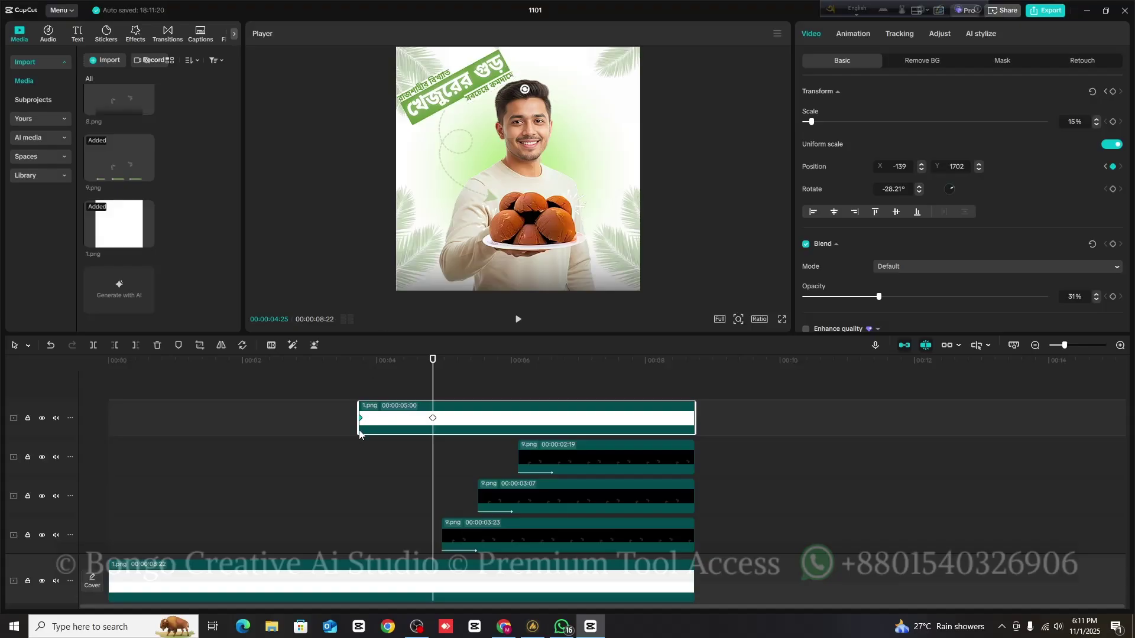
# Play back the white strip's sweep across the title banner from just before its clip starts
pyautogui.click(336, 389)
pyautogui.click(518, 321)
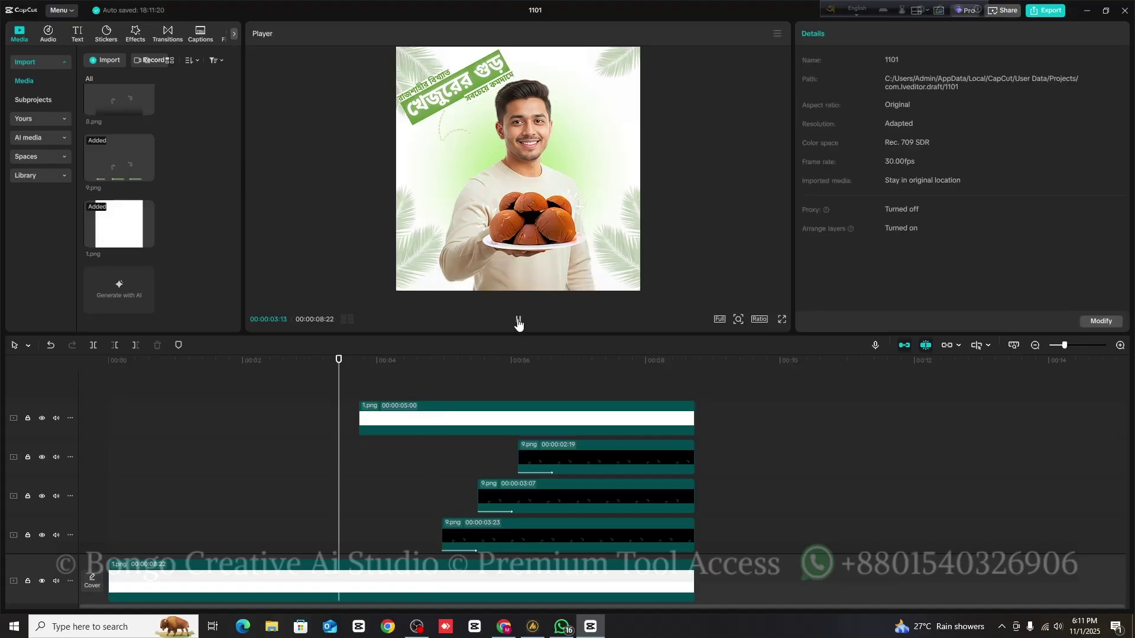
pyautogui.click(518, 322)
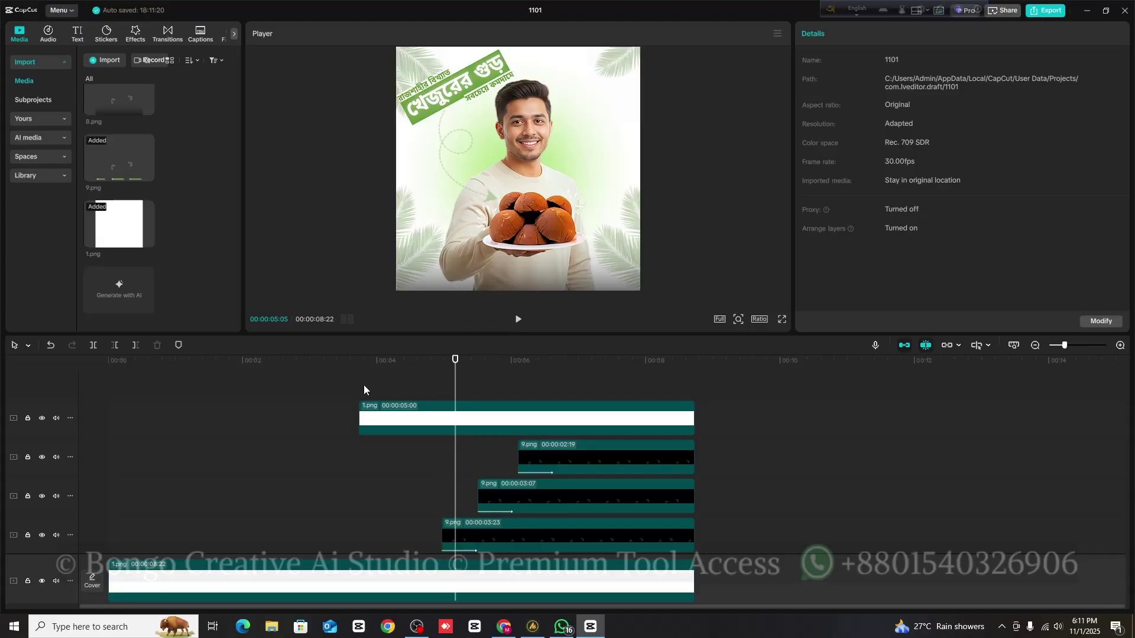
pyautogui.click(519, 320)
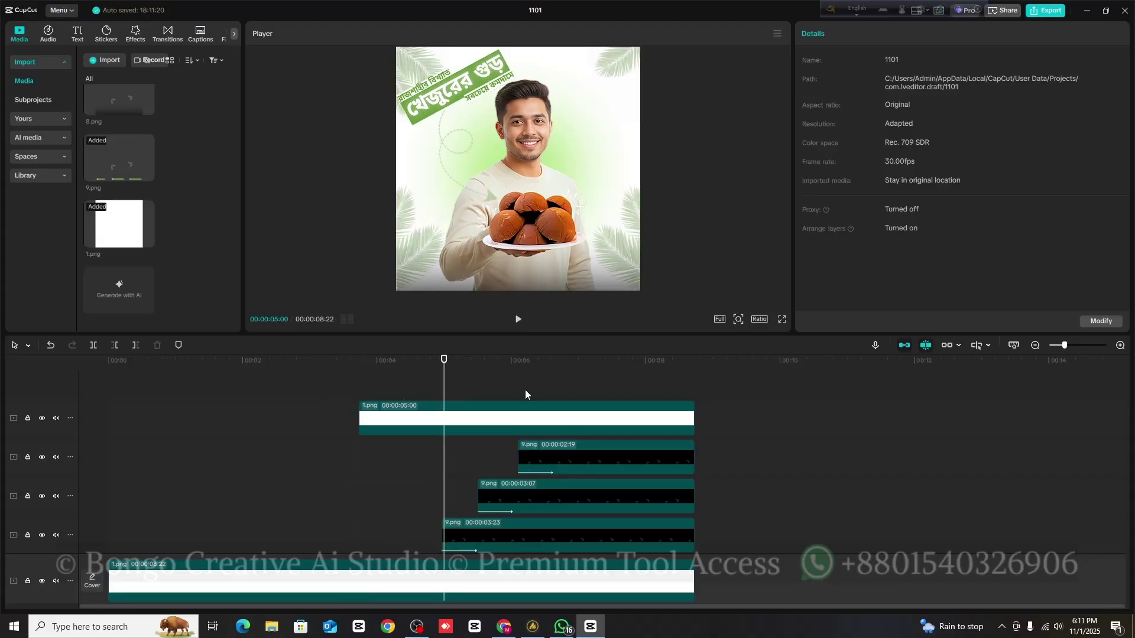
# Trim the end of the top-track 1.png strip clip to just after its second position keyframe
pyautogui.moveTo(443, 395); pyautogui.dragTo(424, 421)
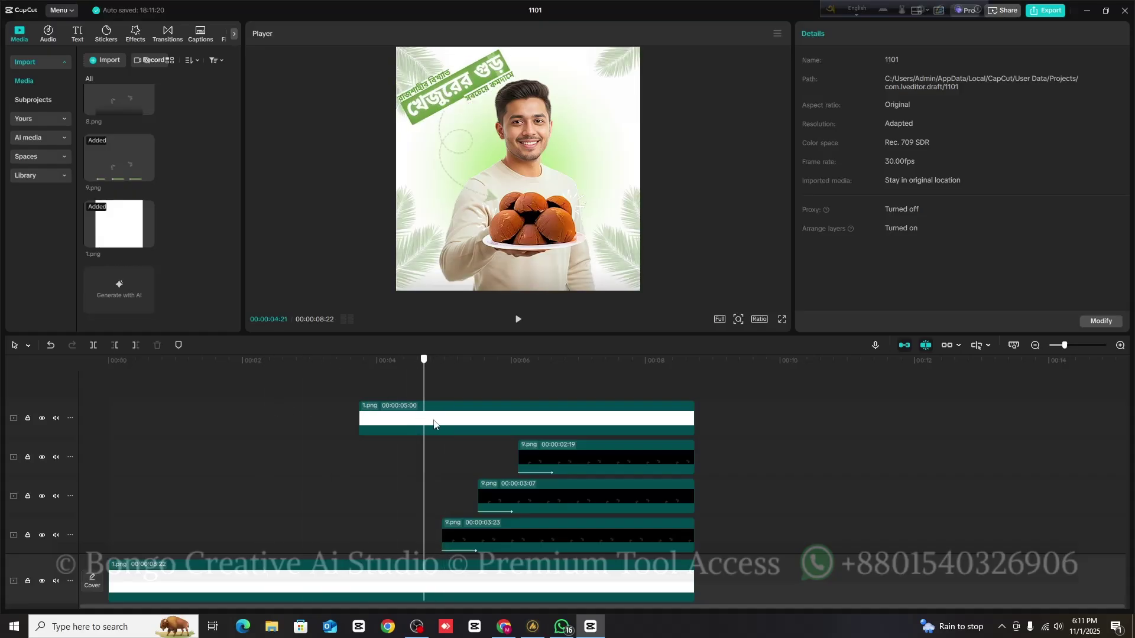
pyautogui.click(435, 423)
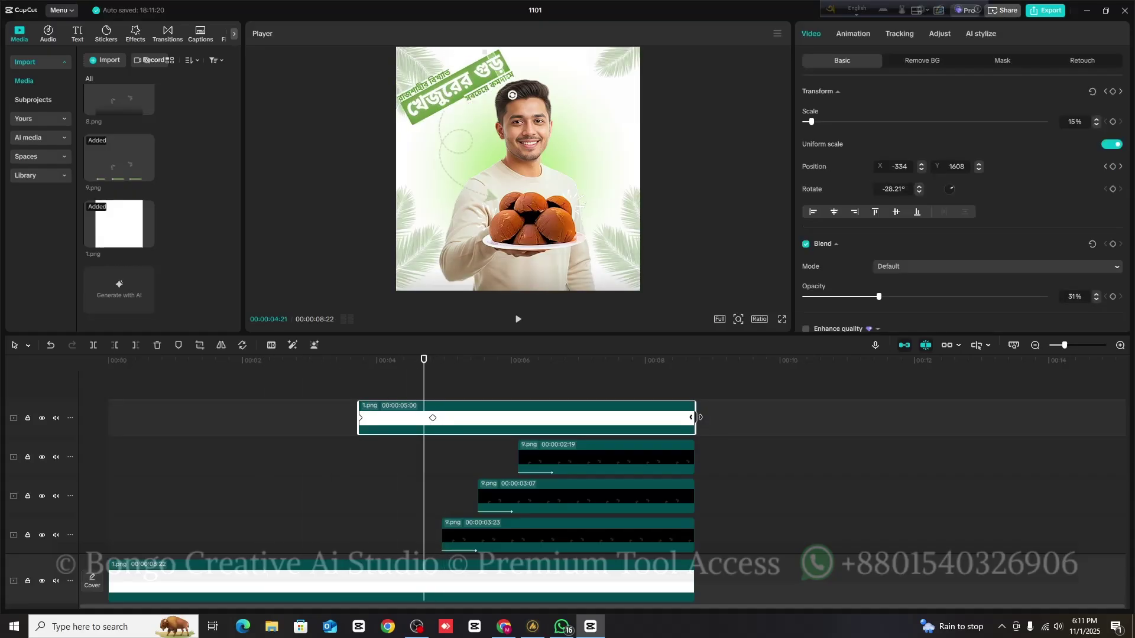
pyautogui.moveTo(696, 417); pyautogui.dragTo(436, 418)
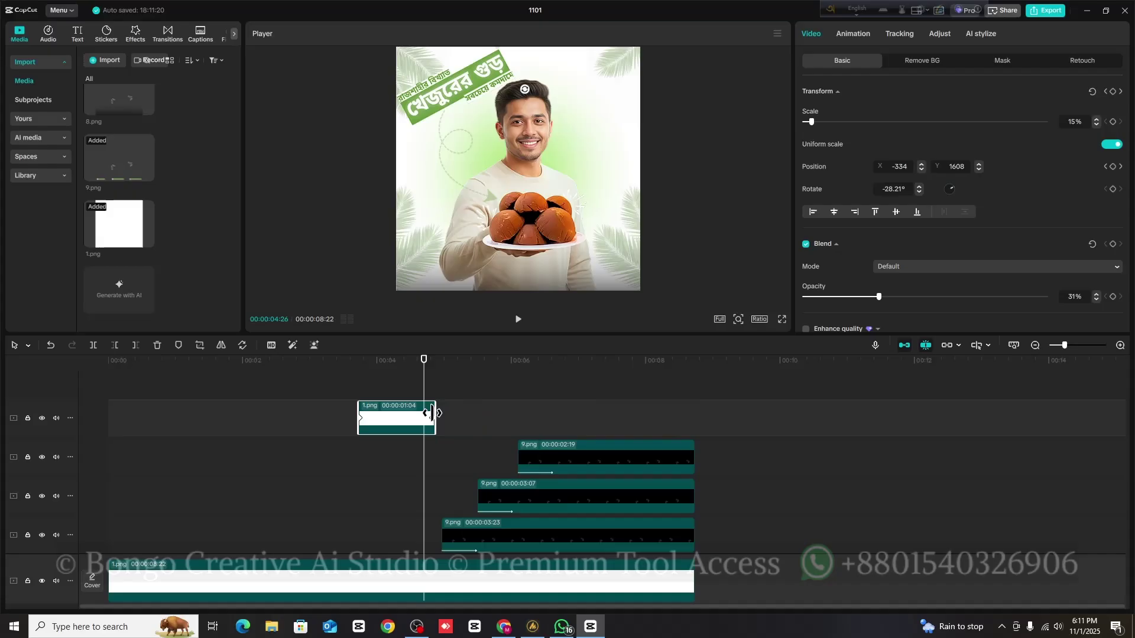
pyautogui.click(366, 392)
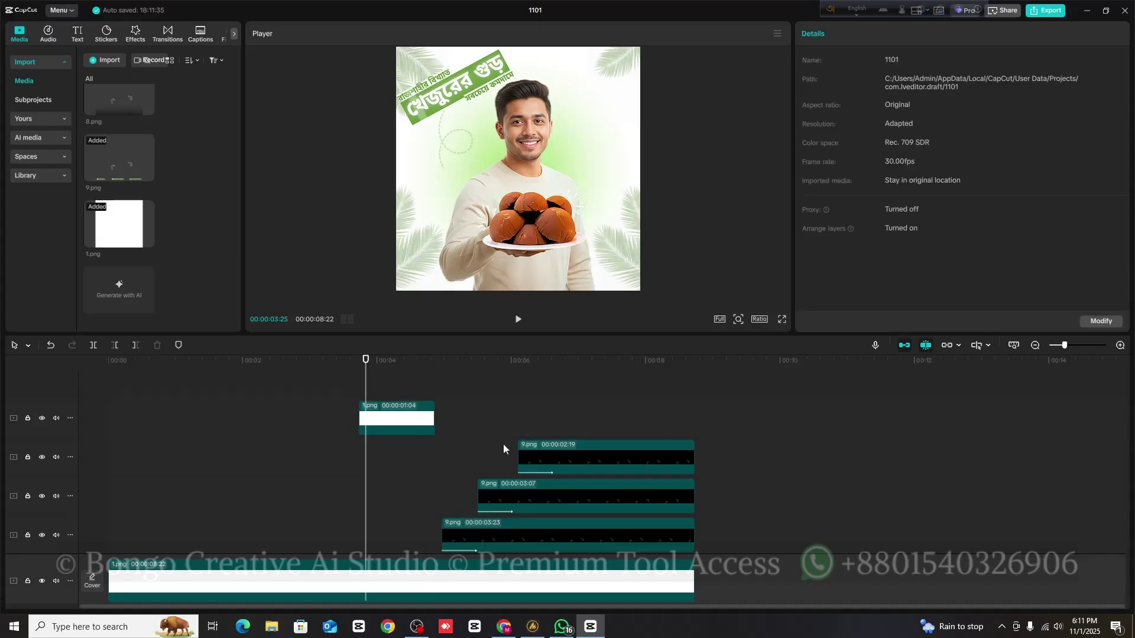
# Search the video effects for "zoom" and apply Mini Zoom to the 3.png clip of the man
pyautogui.scroll(-5, 473, 459)
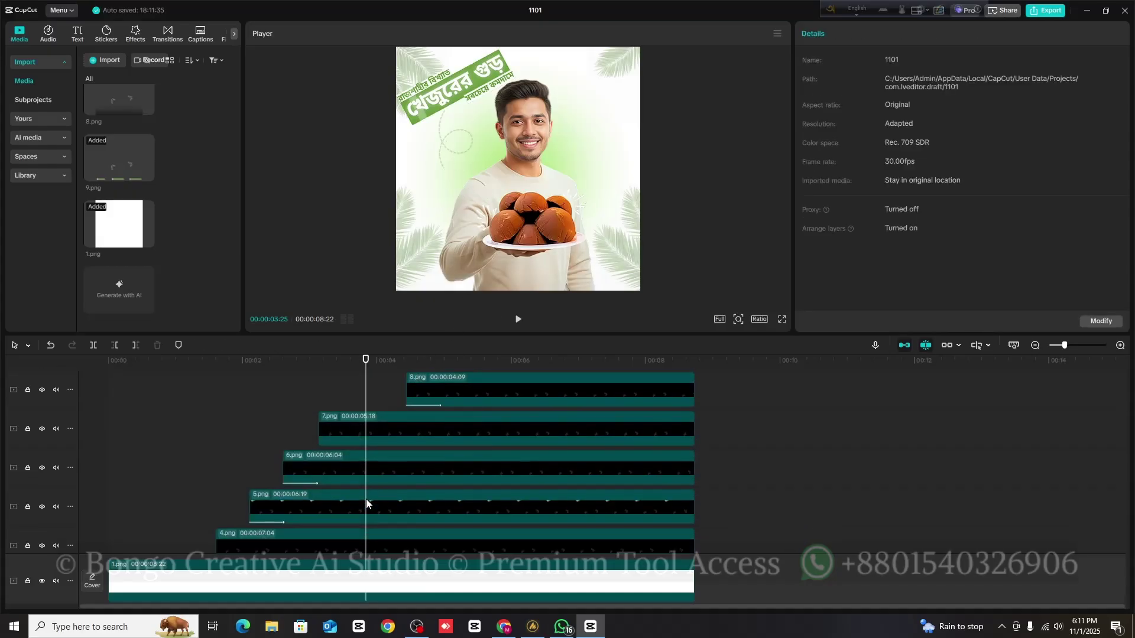
pyautogui.scroll(-3, 364, 499)
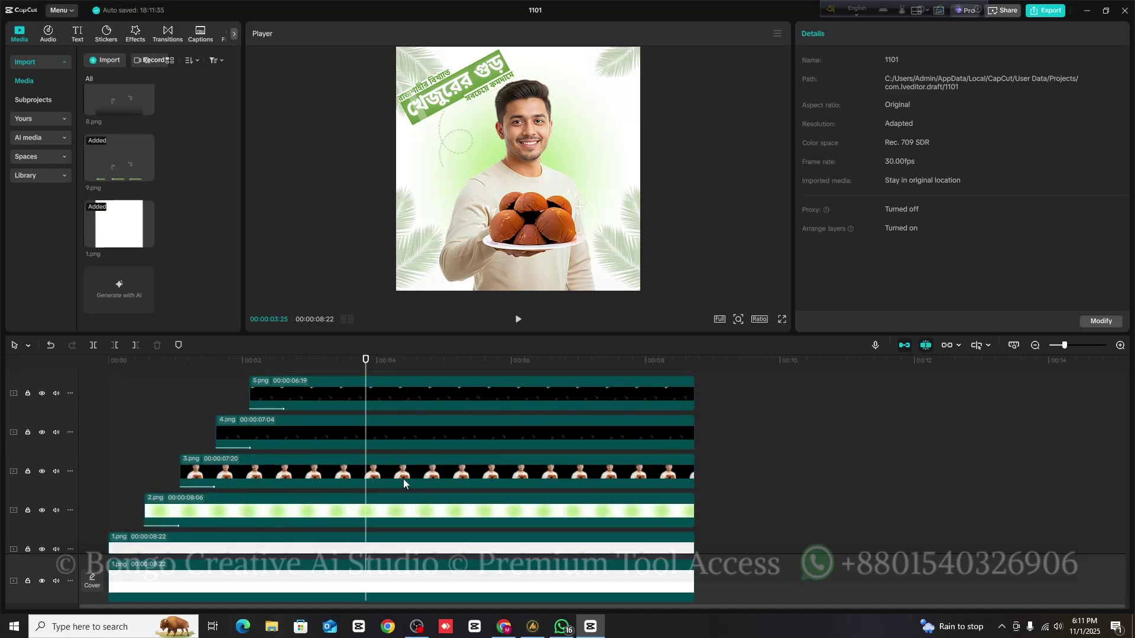
pyautogui.click(399, 471)
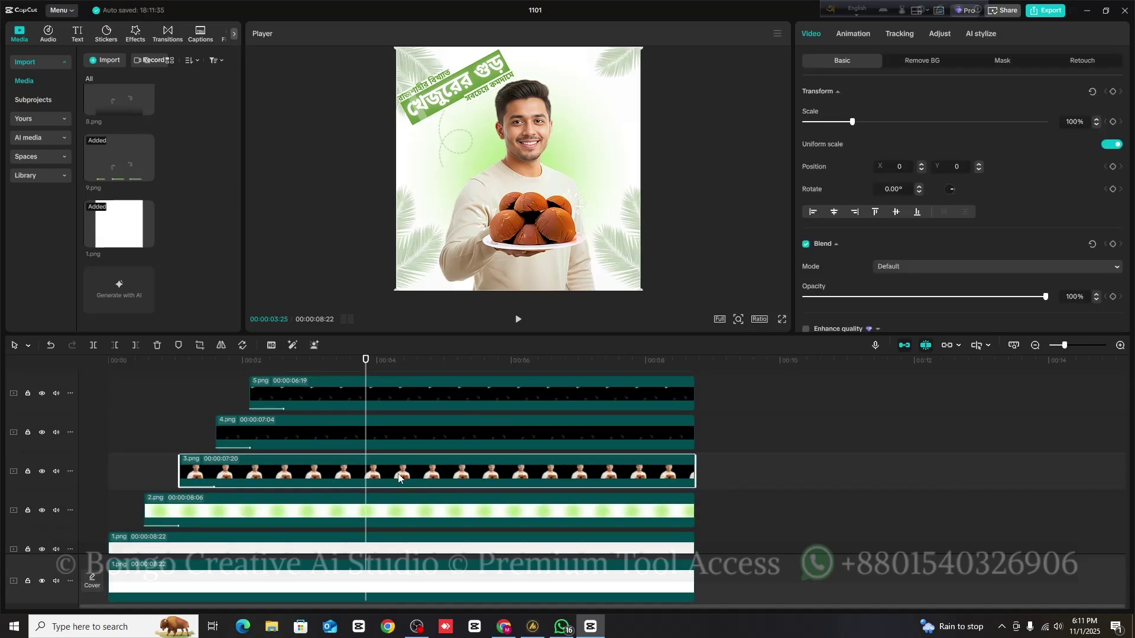
pyautogui.click(137, 37)
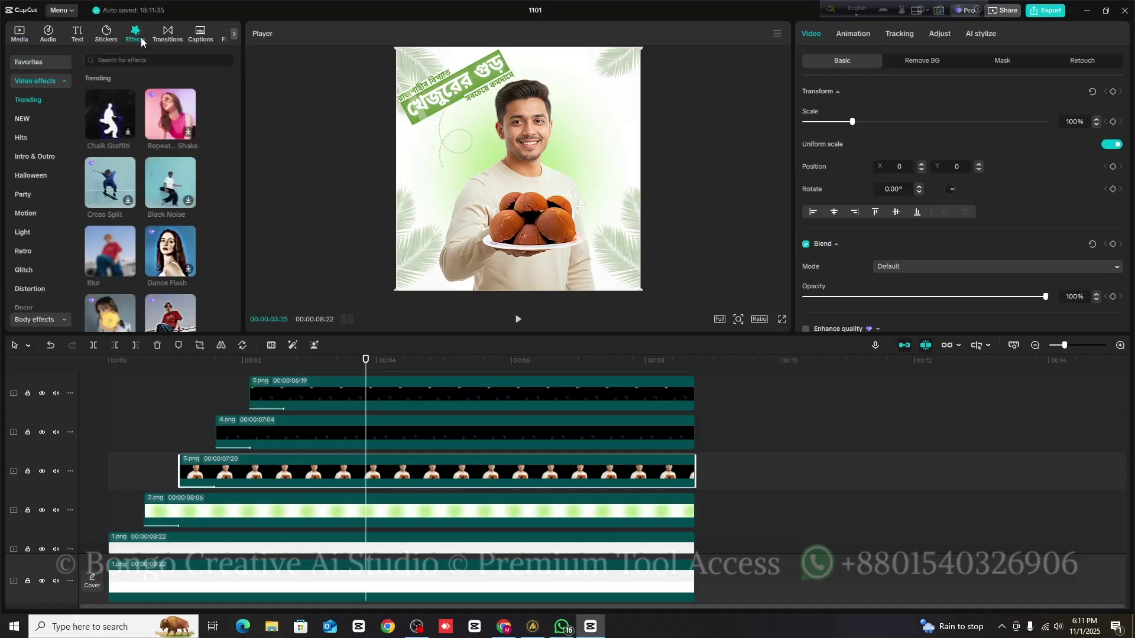
pyautogui.click(148, 60)
pyautogui.write('zoom')
pyautogui.press('Return')
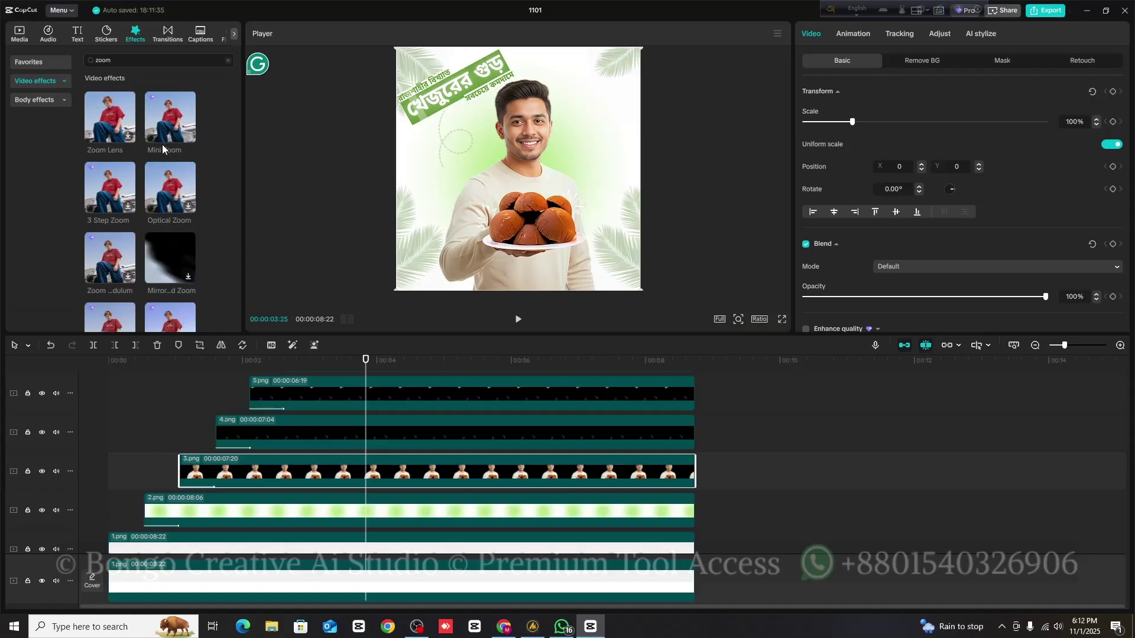
pyautogui.click(166, 128)
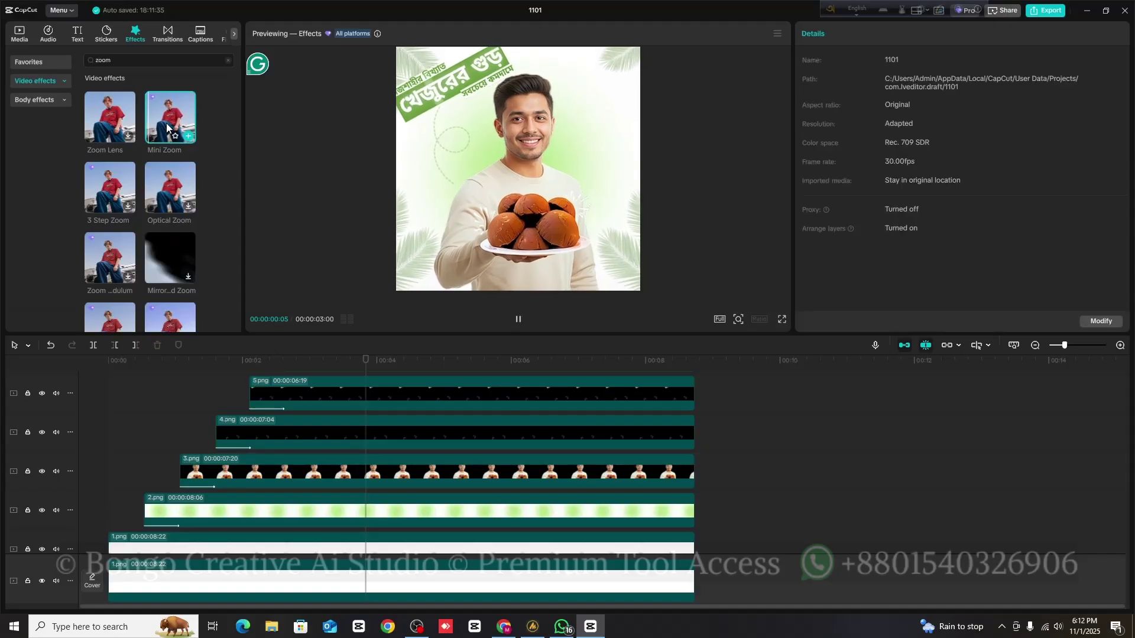
pyautogui.moveTo(166, 129); pyautogui.dragTo(221, 465)
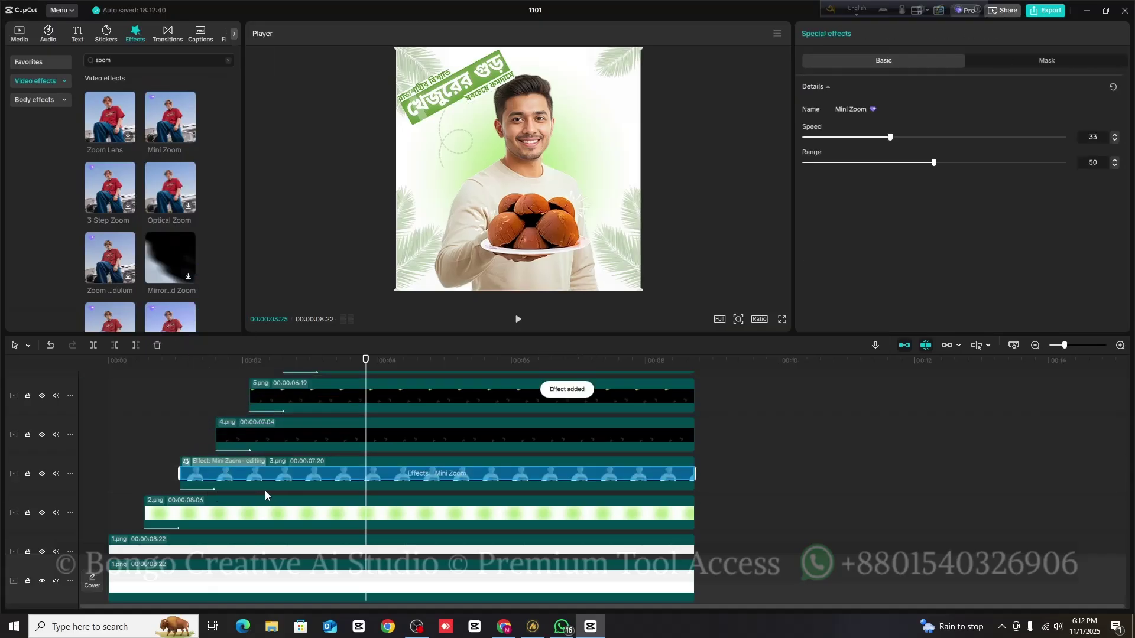
# Play back the Mini Zoom effect on the man from 00:00:00:27, just before the 3.png clip starts
pyautogui.click(197, 360)
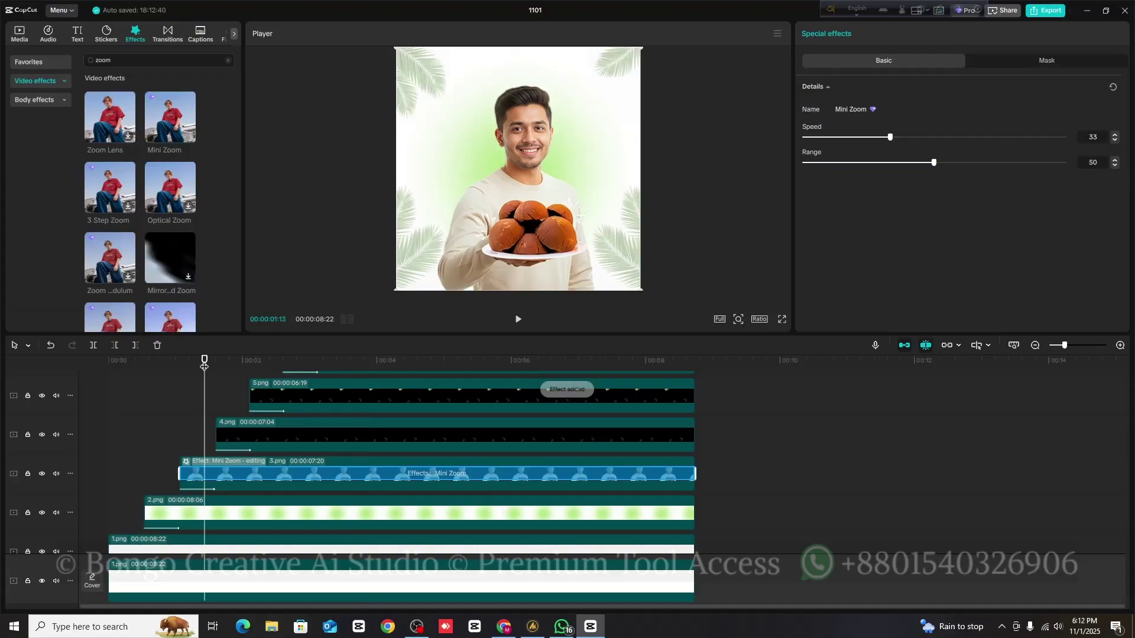
pyautogui.press('Left')
pyautogui.press('Left')
pyautogui.press('Left')
pyautogui.press('Left')
pyautogui.press('Left')
pyautogui.press('Left')
pyautogui.press('Left')
pyautogui.press('Left')
pyautogui.press('Left')
pyautogui.press('Left')
pyautogui.press('Left')
pyautogui.press('Left')
pyautogui.press('Left')
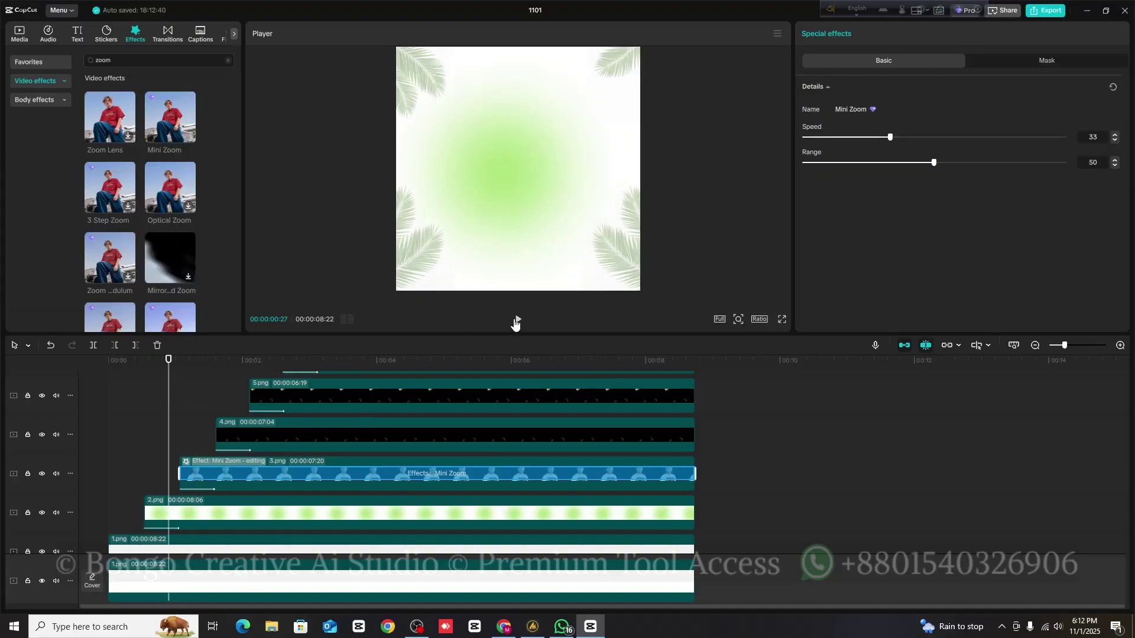
pyautogui.click(516, 319)
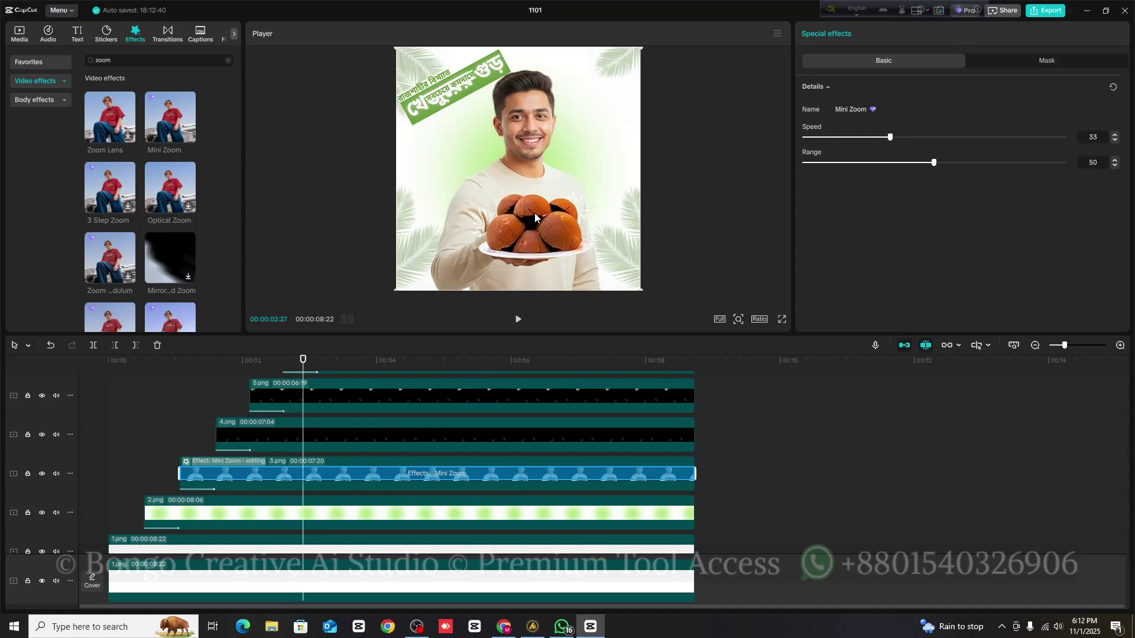
# Set the Mini Zoom effect's speed to 8 and range to 5, and play back the softened motion from before 3.png
pyautogui.click(826, 137)
pyautogui.click(819, 164)
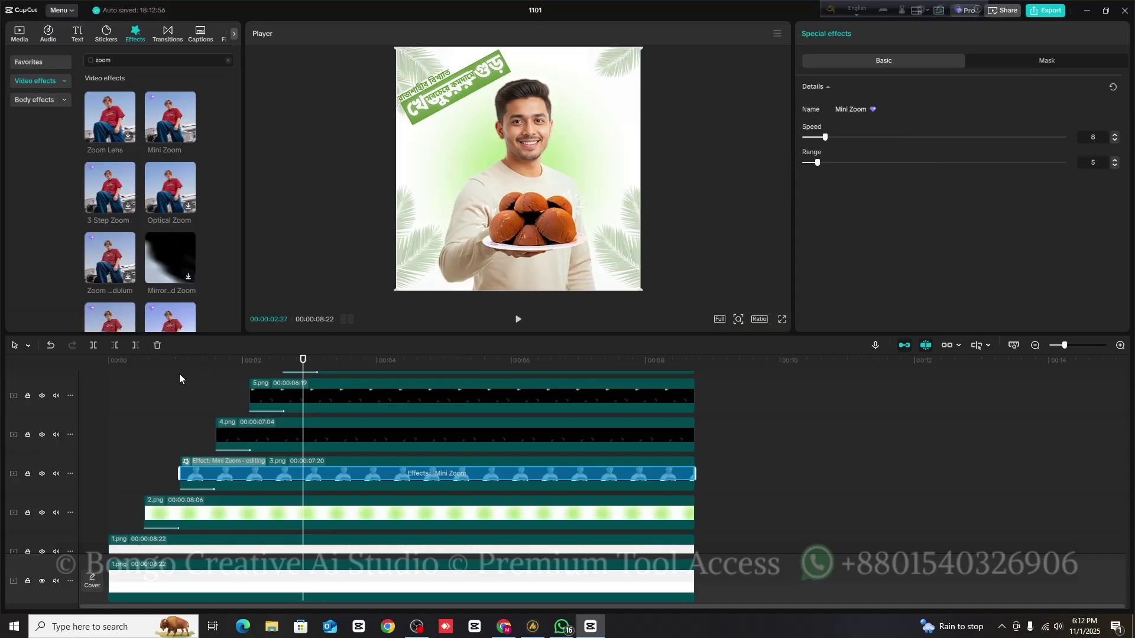
pyautogui.click(151, 361)
pyautogui.click(519, 319)
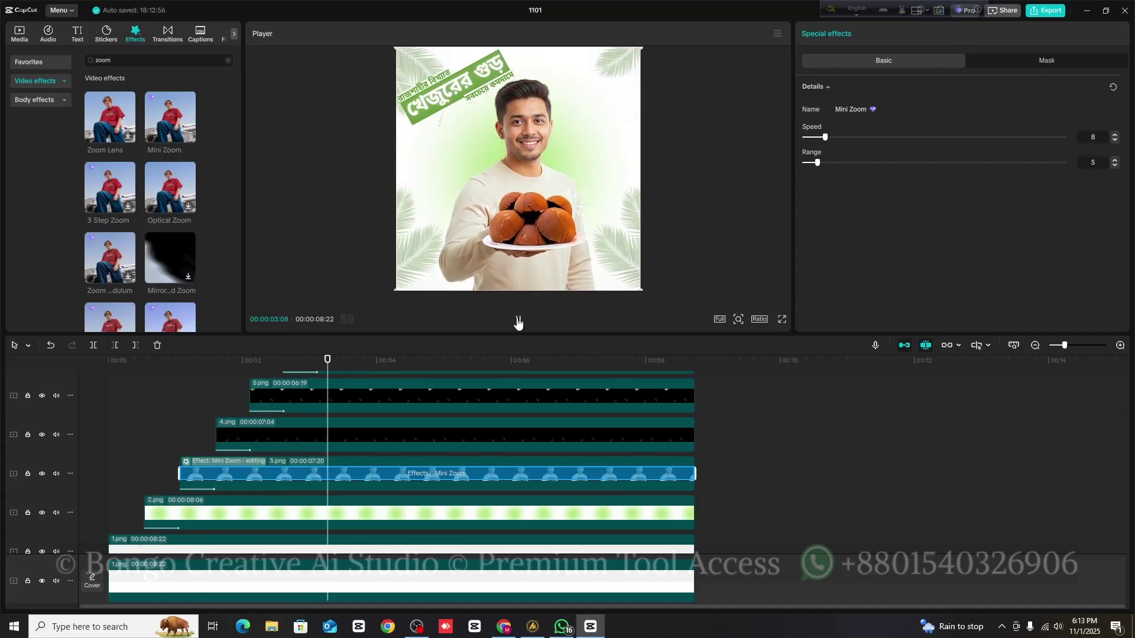
pyautogui.click(518, 320)
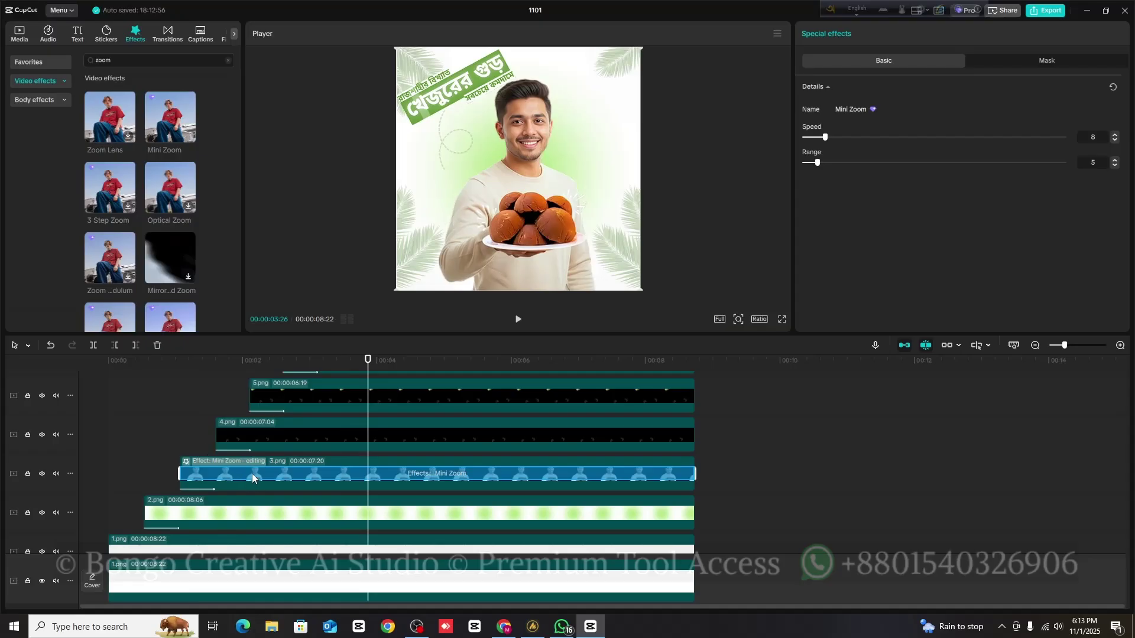
pyautogui.click(329, 437)
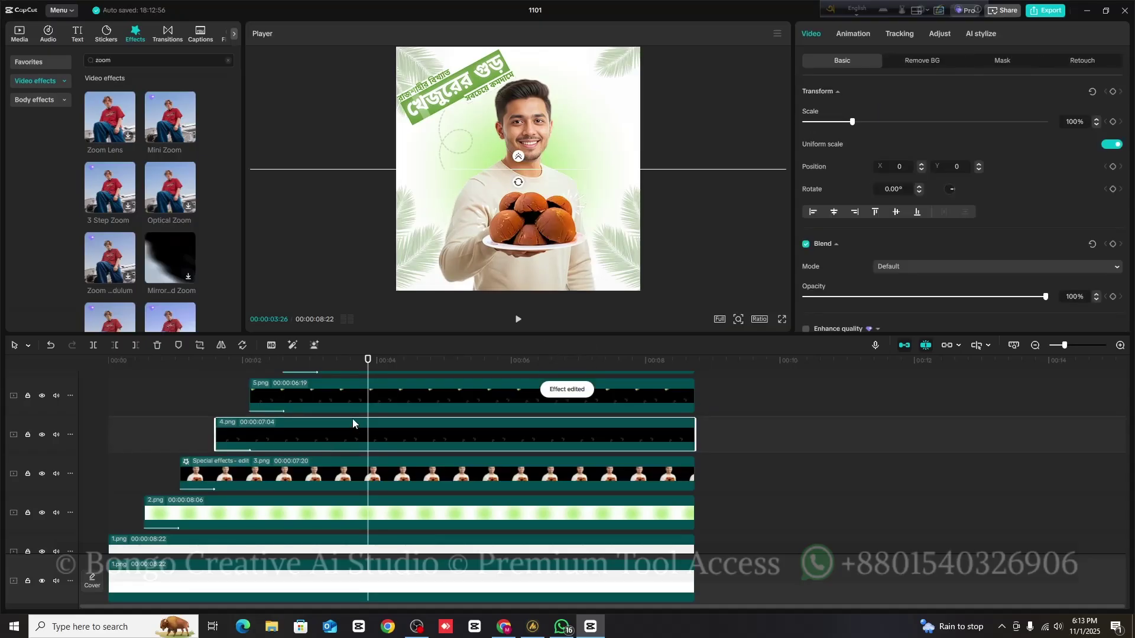
pyautogui.click(360, 409)
pyautogui.scroll(3, 429, 423)
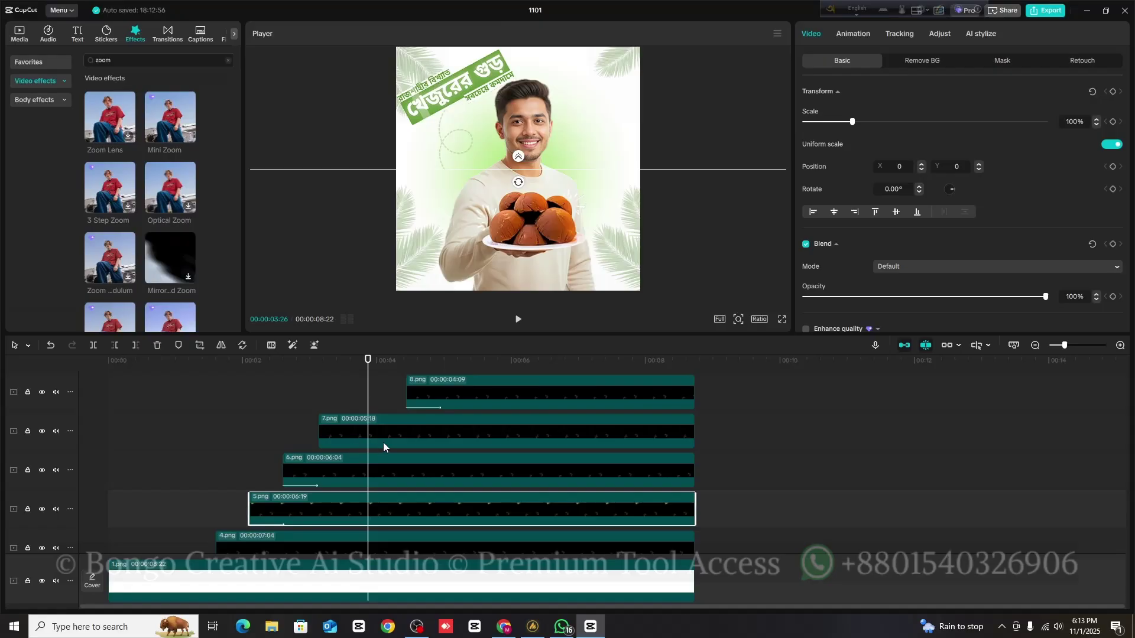
pyautogui.scroll(3, 431, 420)
pyautogui.scroll(-4, 473, 419)
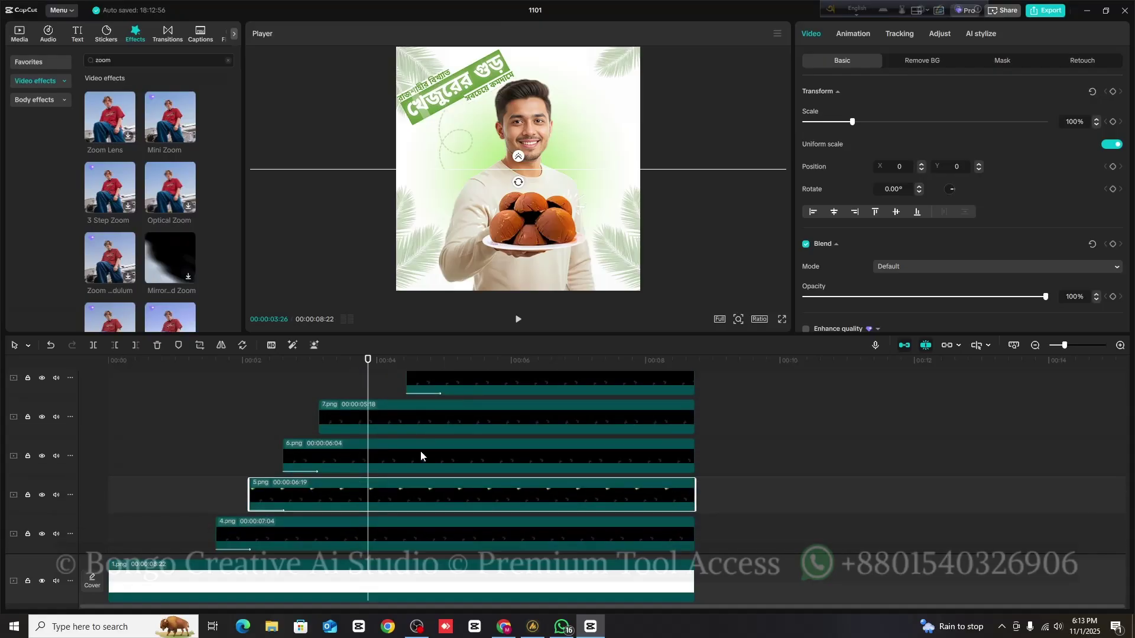
pyautogui.scroll(-2, 421, 452)
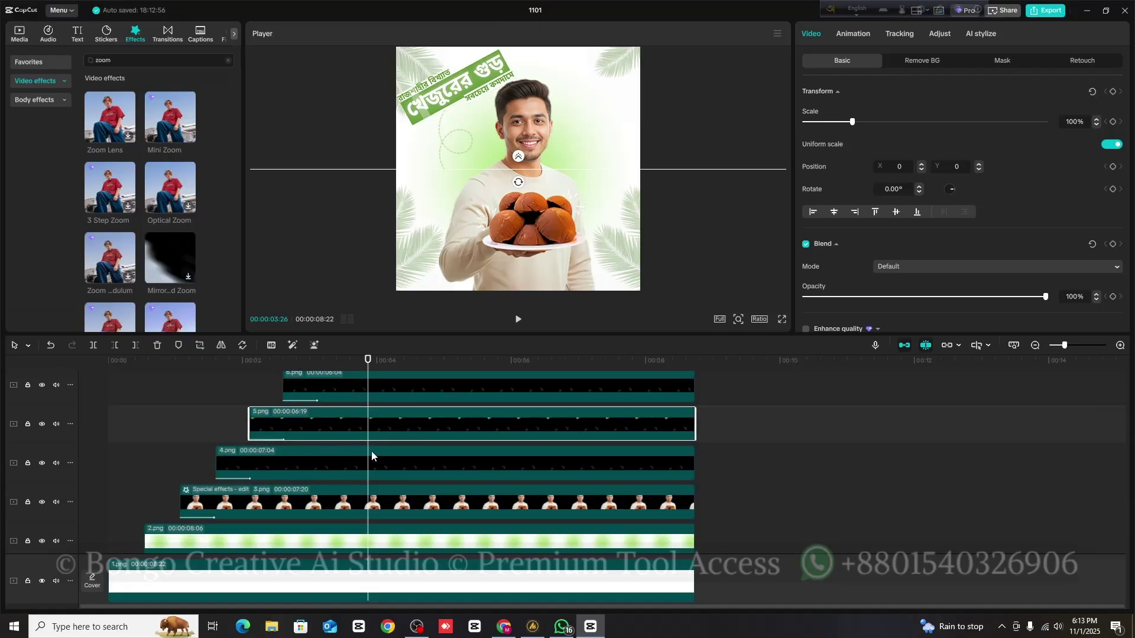
# Copy the attributes of the 3.png clip of the man, including its Mini Zoom effect
pyautogui.click(332, 506)
pyautogui.rightClick(332, 504)
pyautogui.click(308, 504)
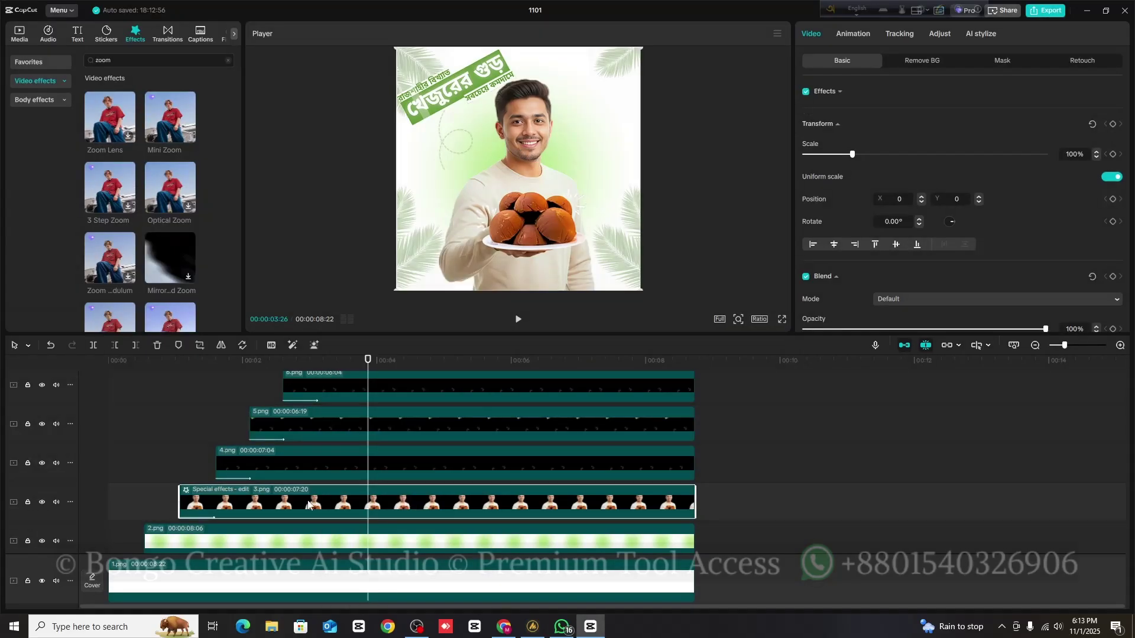
pyautogui.rightClick(316, 501)
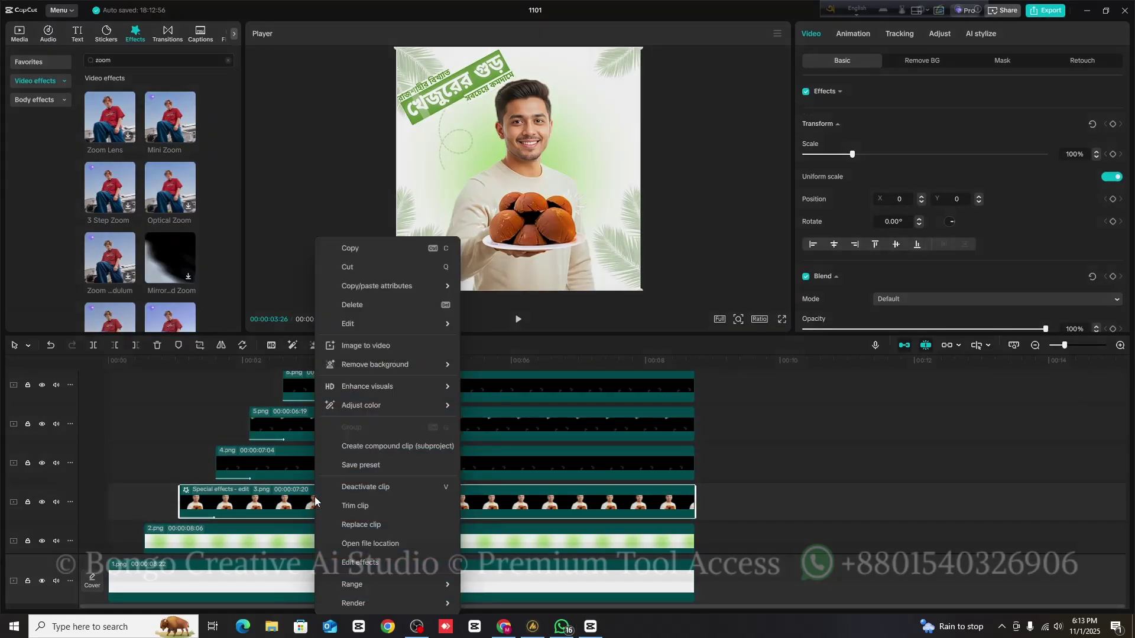
pyautogui.moveTo(338, 288)
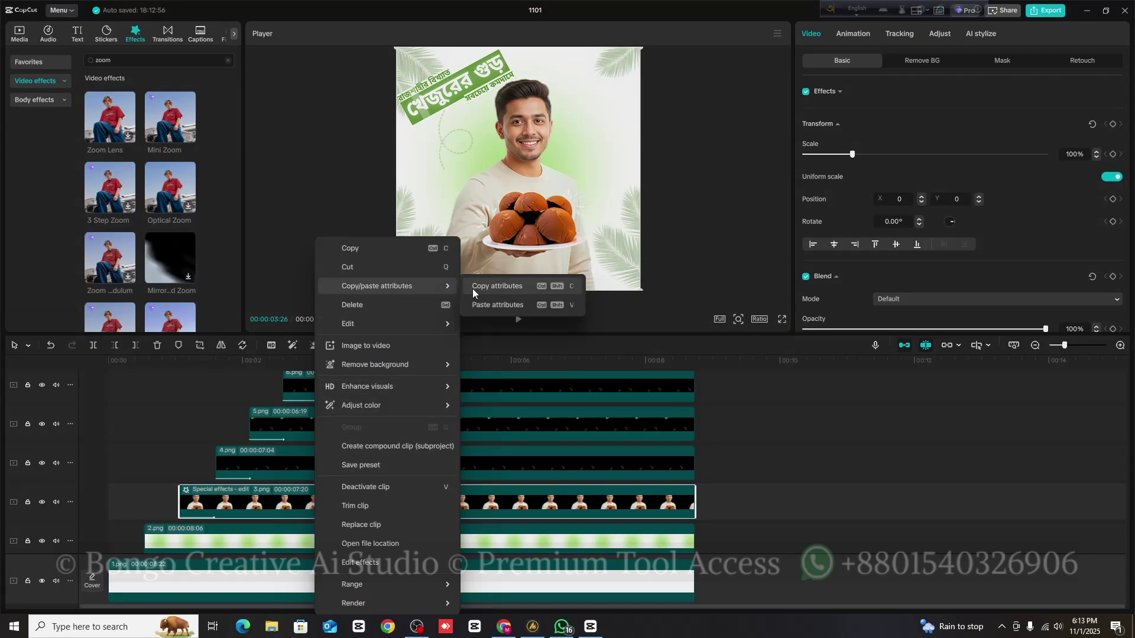
pyautogui.click(487, 287)
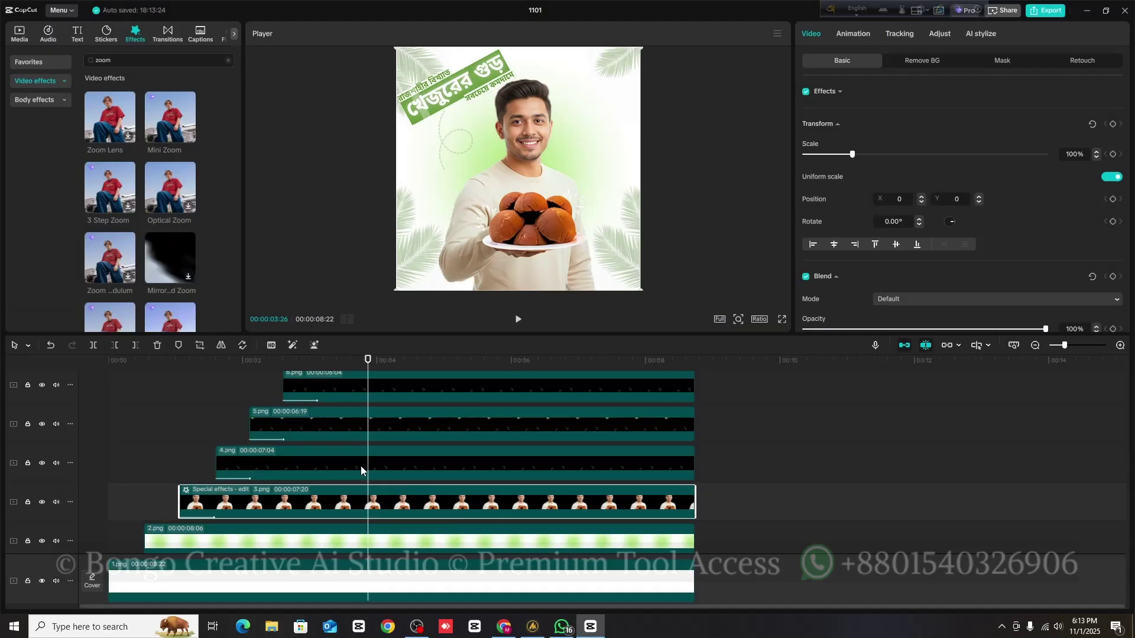
# Paste only the Effects attribute onto the 4.png clip, leaving out the other video attributes and the animation
pyautogui.scroll(1, 361, 471)
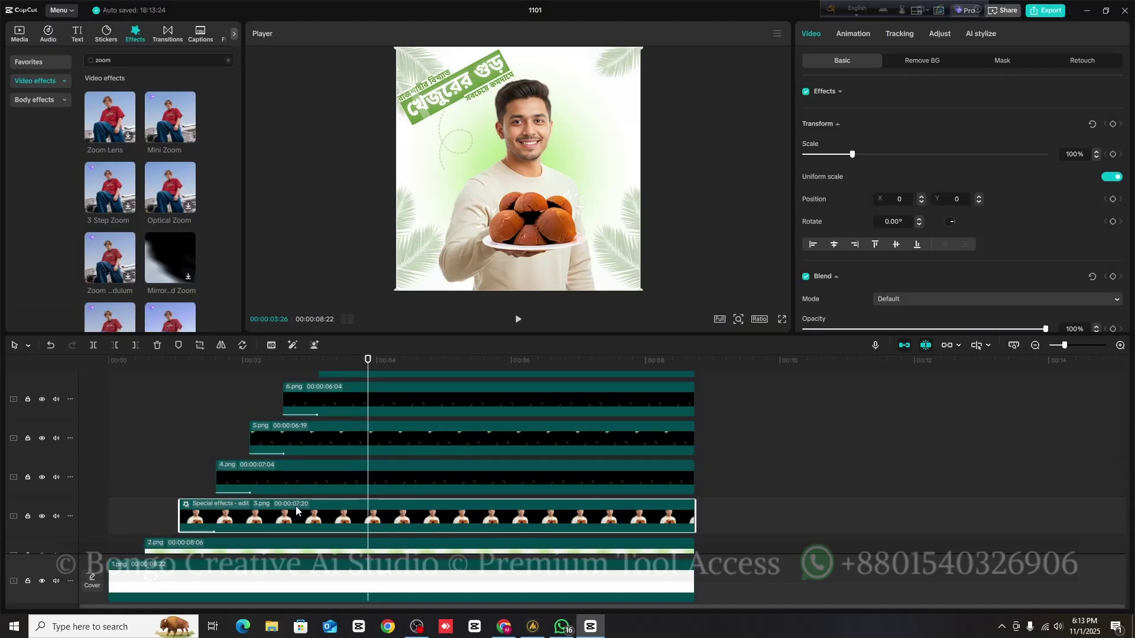
pyautogui.click(320, 480)
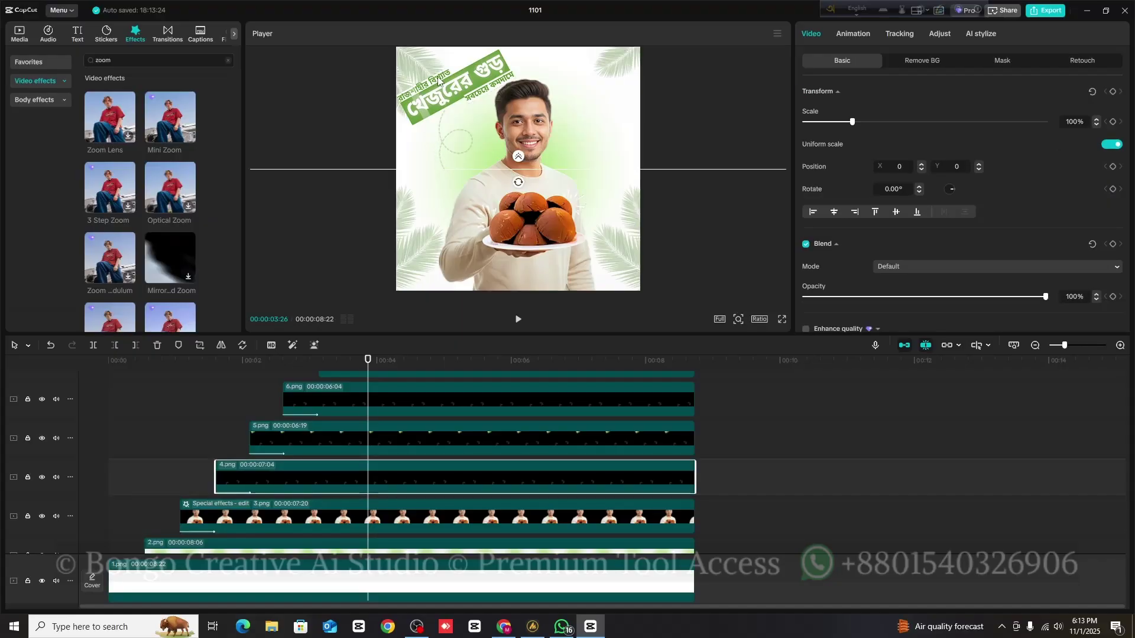
pyautogui.rightClick(301, 475)
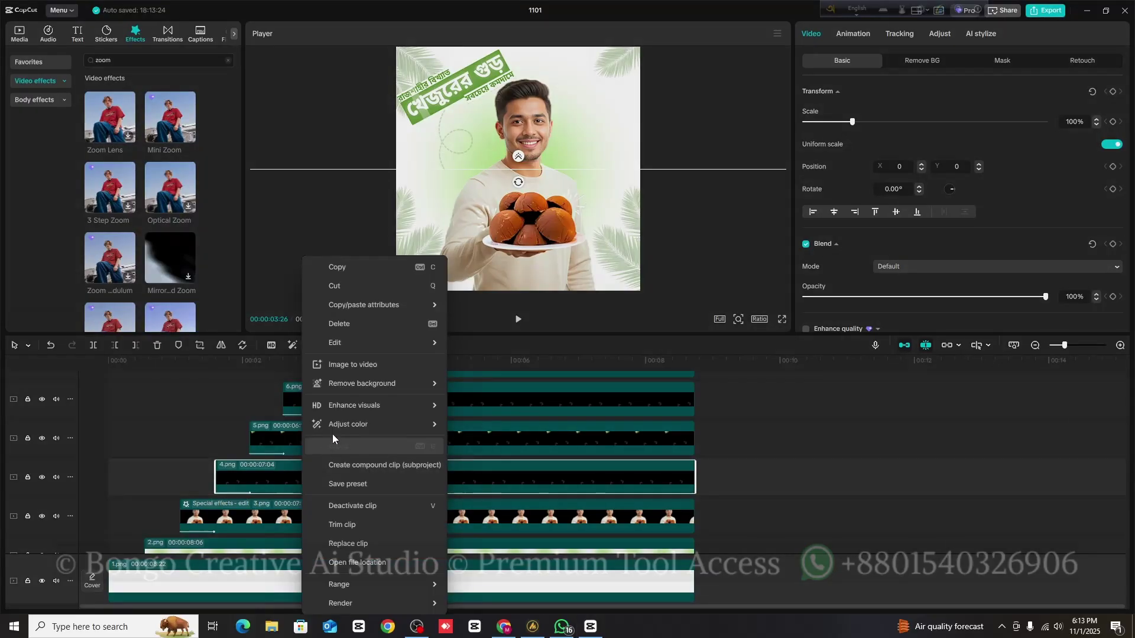
pyautogui.moveTo(389, 306)
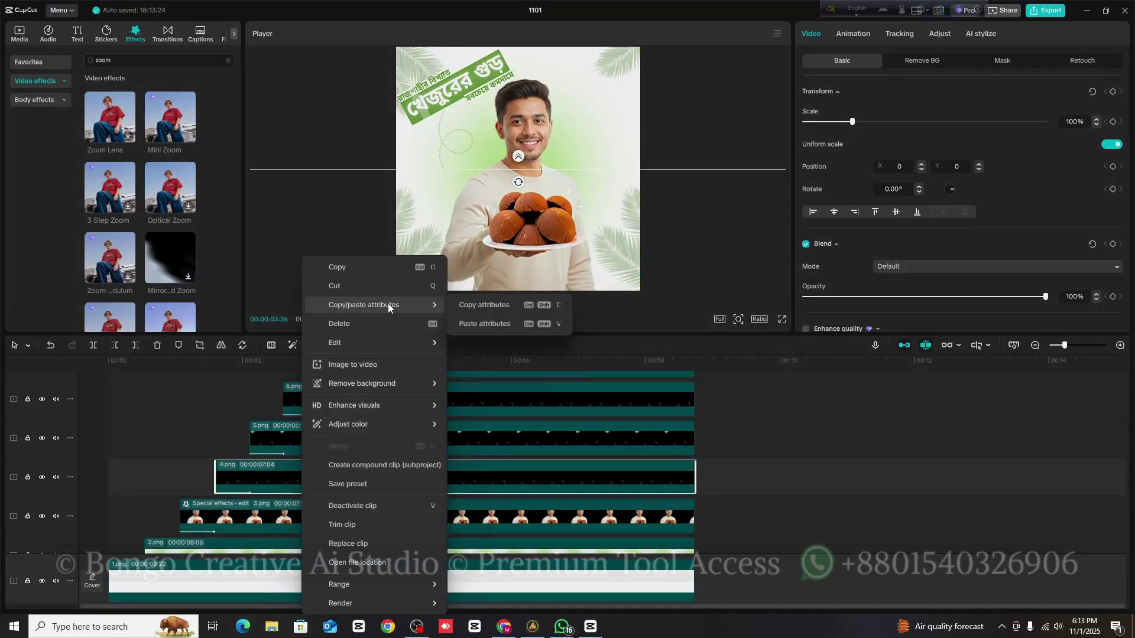
pyautogui.click(476, 324)
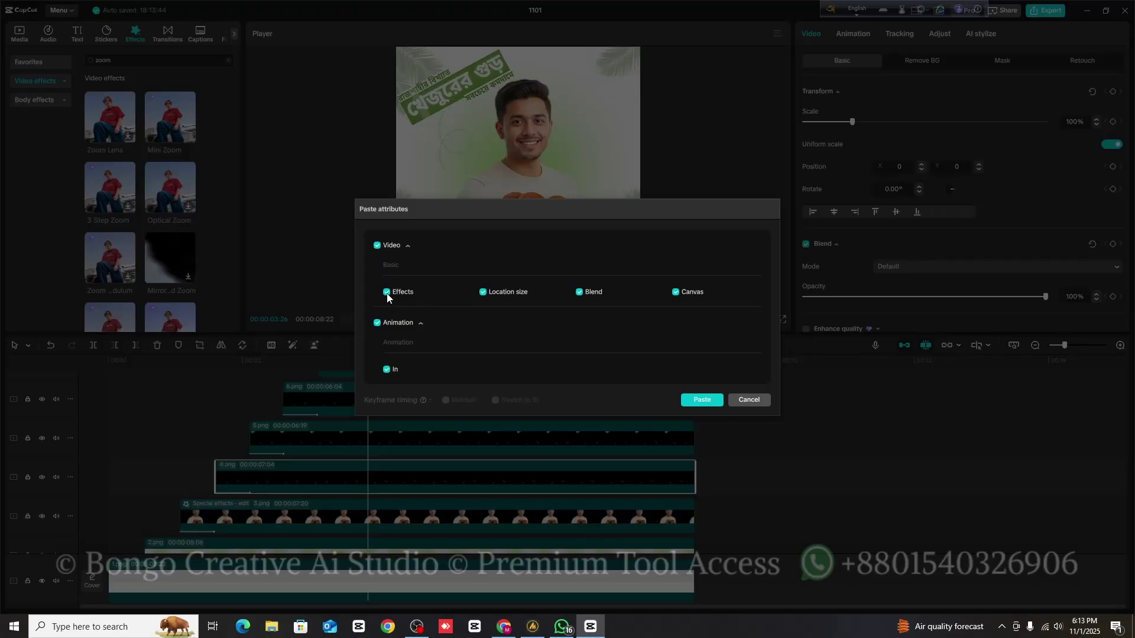
pyautogui.click(377, 247)
pyautogui.click(377, 324)
pyautogui.click(387, 292)
pyautogui.click(701, 400)
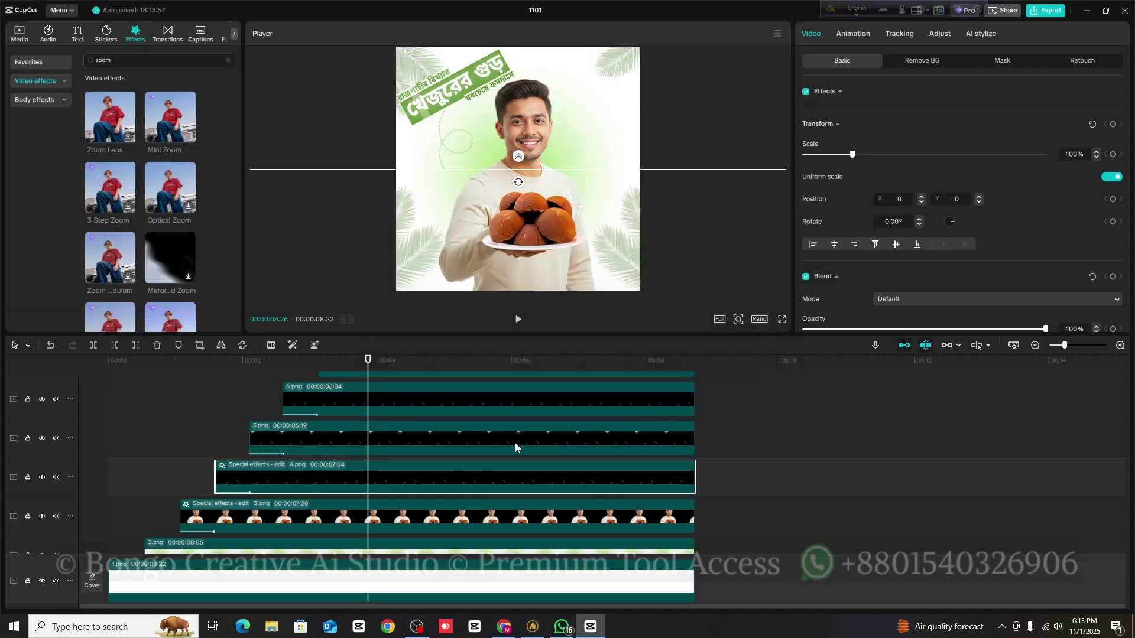
# Play back the zoom effect on 4.png from just before that clip starts
pyautogui.click(203, 371)
pyautogui.click(518, 319)
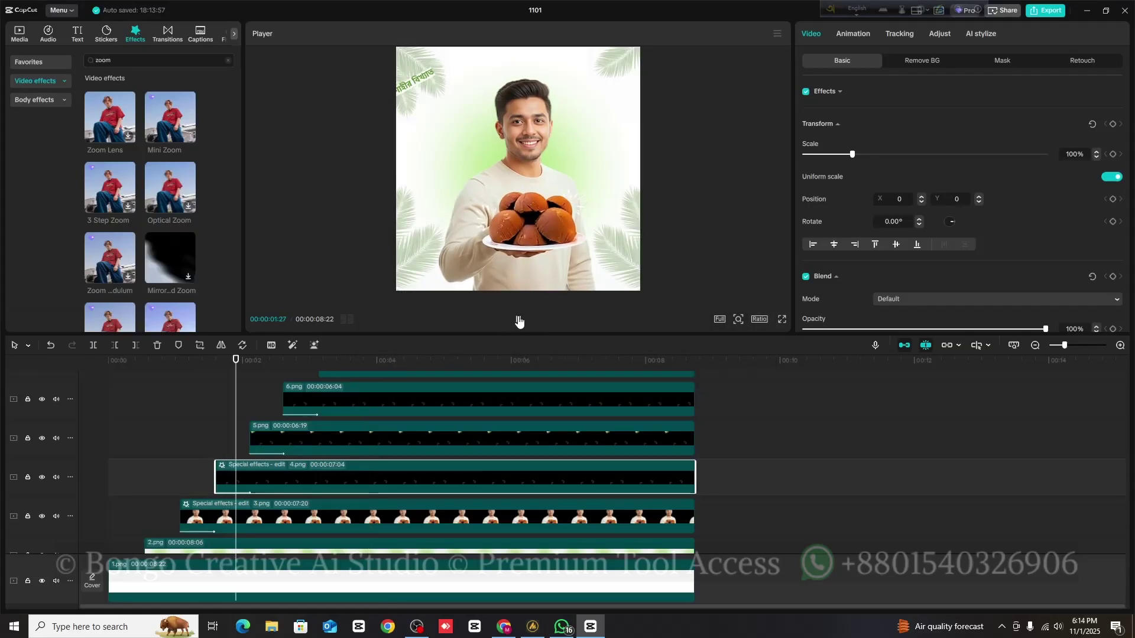
pyautogui.click(518, 319)
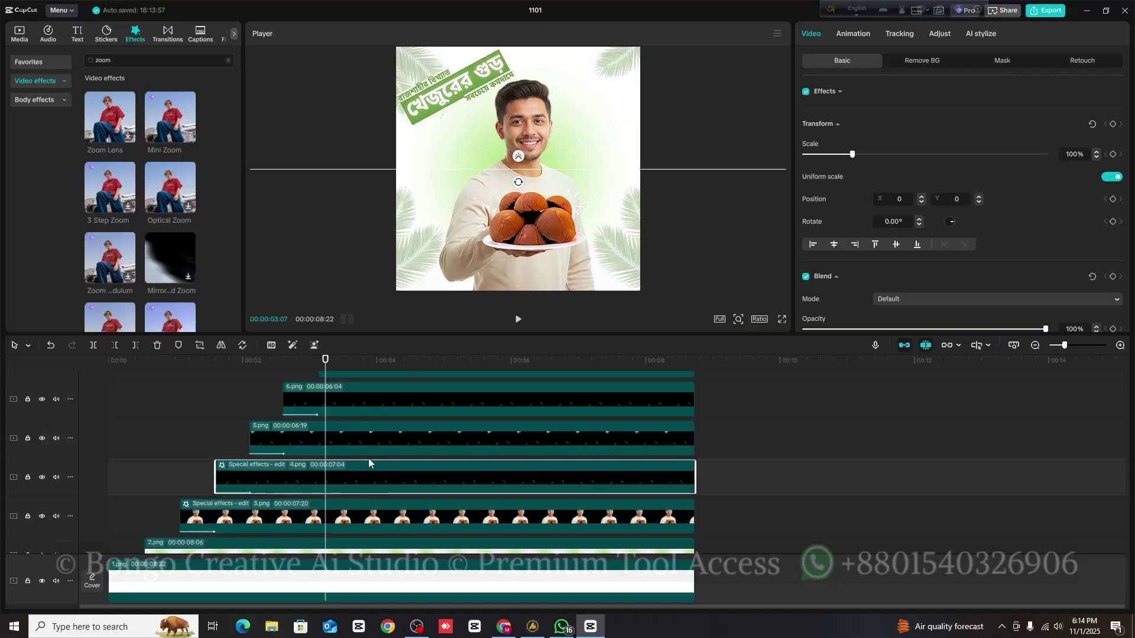
# Paste only the Effects attribute onto the 5.png clip, without the other video attributes or the animation
pyautogui.click(352, 443)
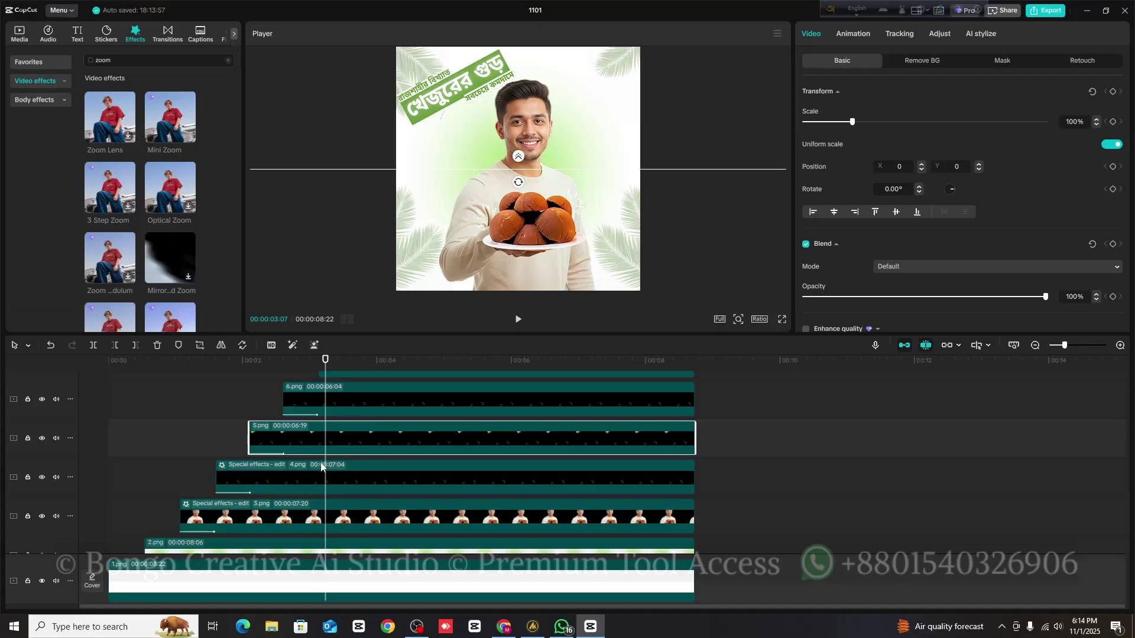
pyautogui.rightClick(340, 439)
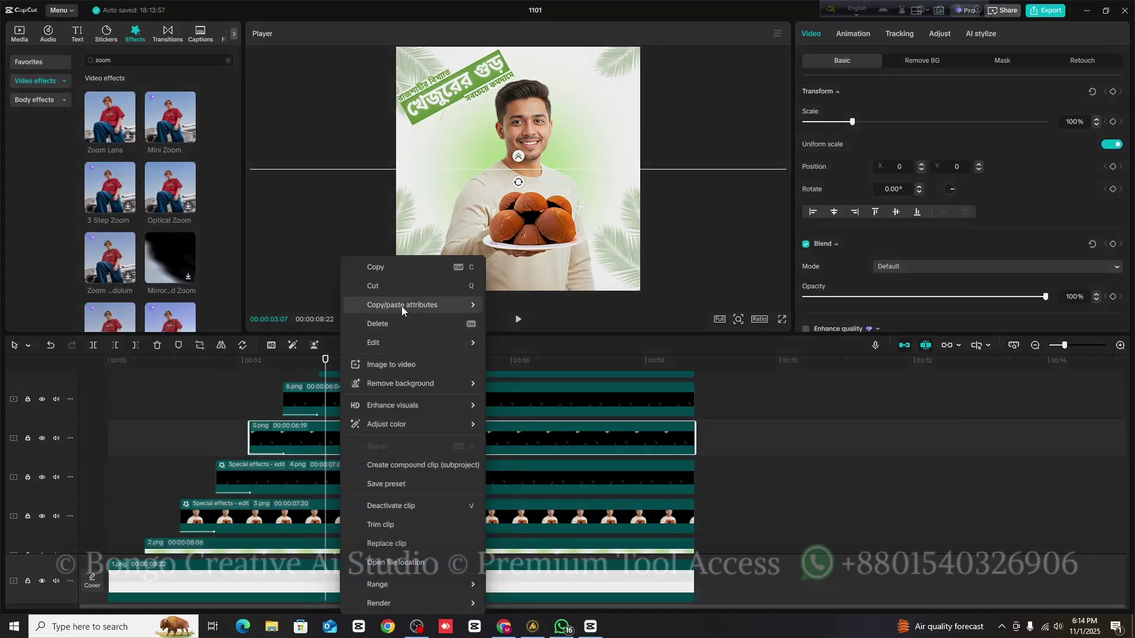
pyautogui.moveTo(402, 306)
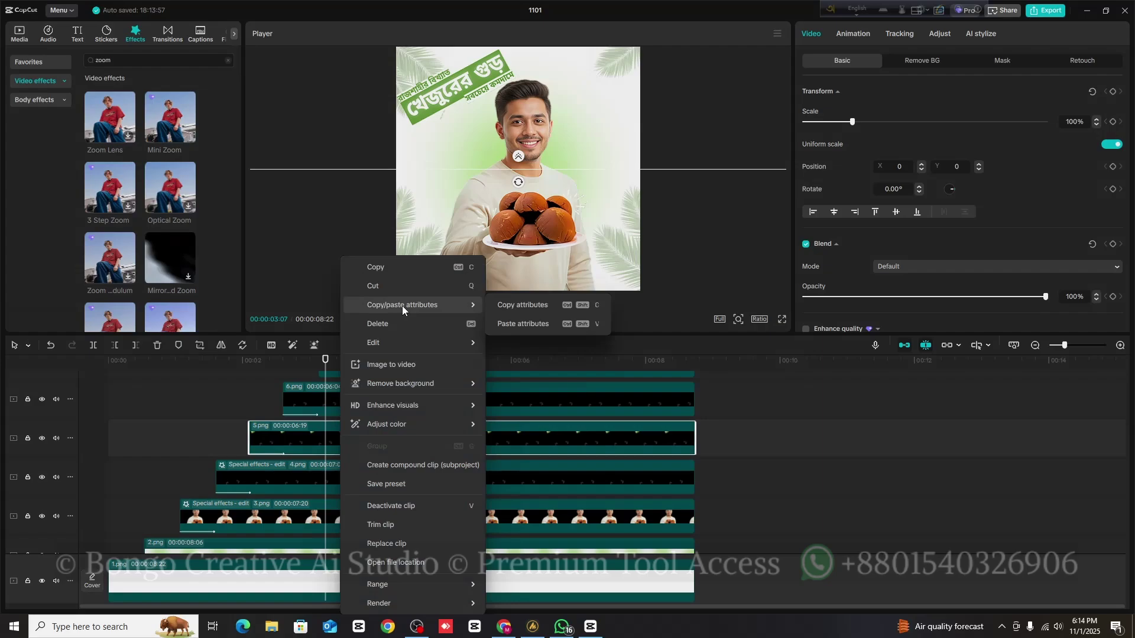
pyautogui.click(510, 324)
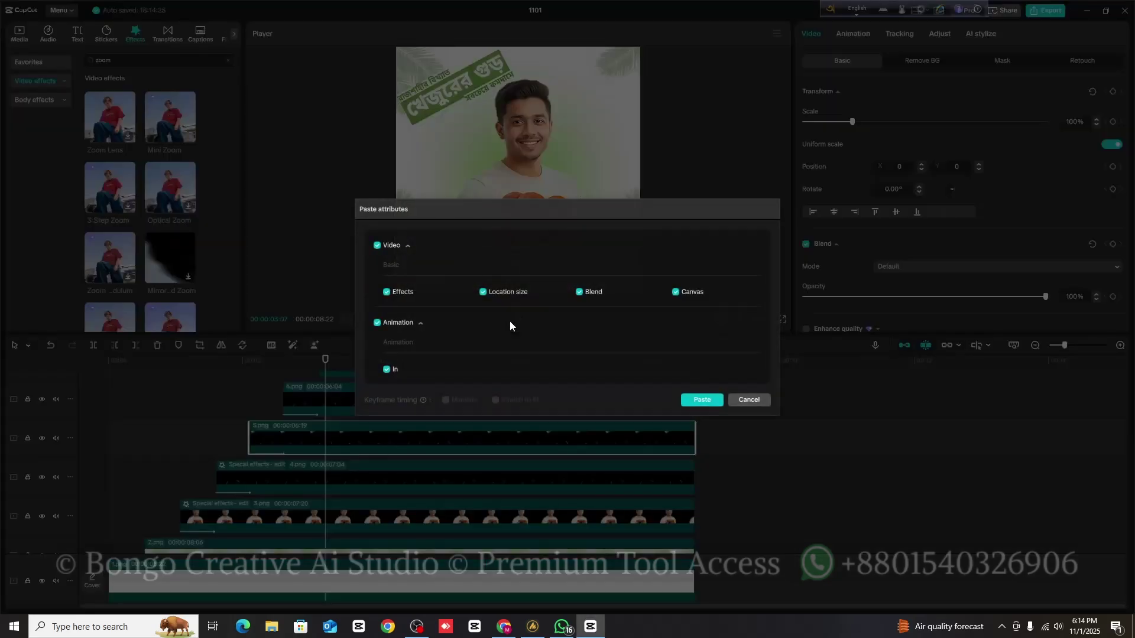
pyautogui.click(377, 246)
pyautogui.click(378, 323)
pyautogui.click(387, 292)
pyautogui.click(702, 401)
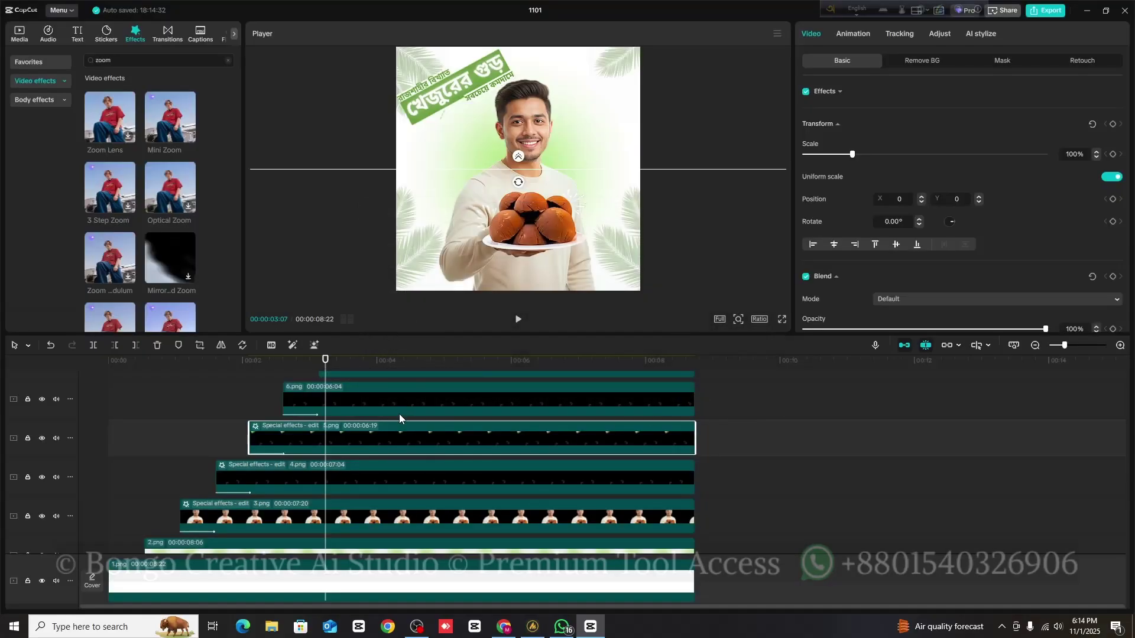
# Paste only the Effects attribute onto the 6.png clip, excluding location size, blend, canvas and the In animation
pyautogui.scroll(1, 399, 414)
pyautogui.click(413, 435)
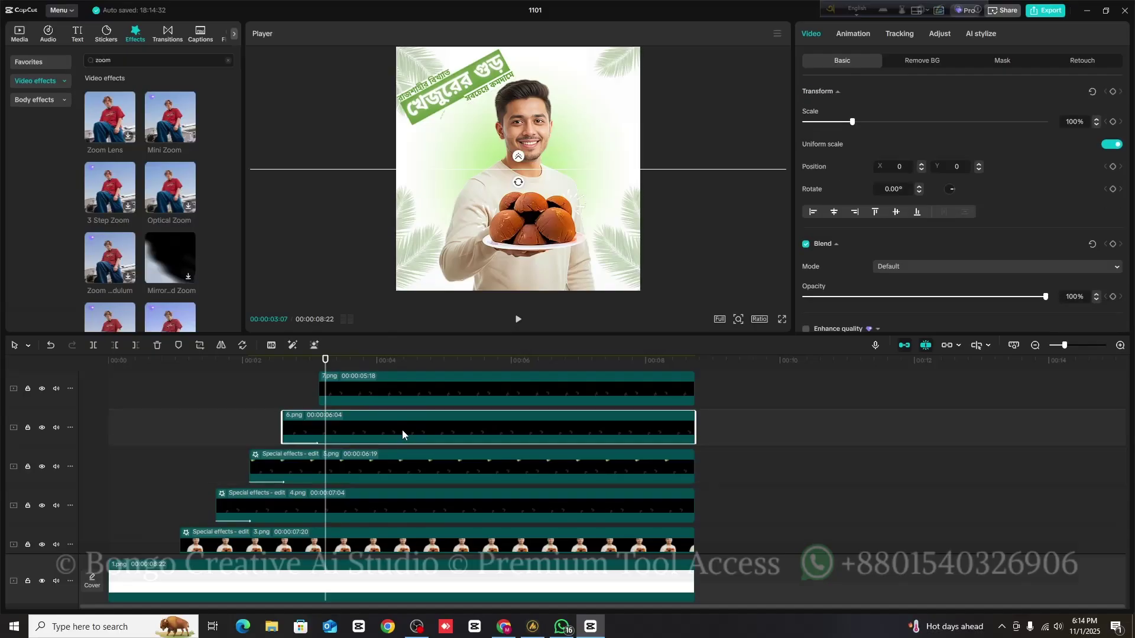
pyautogui.rightClick(402, 435)
pyautogui.moveTo(485, 303)
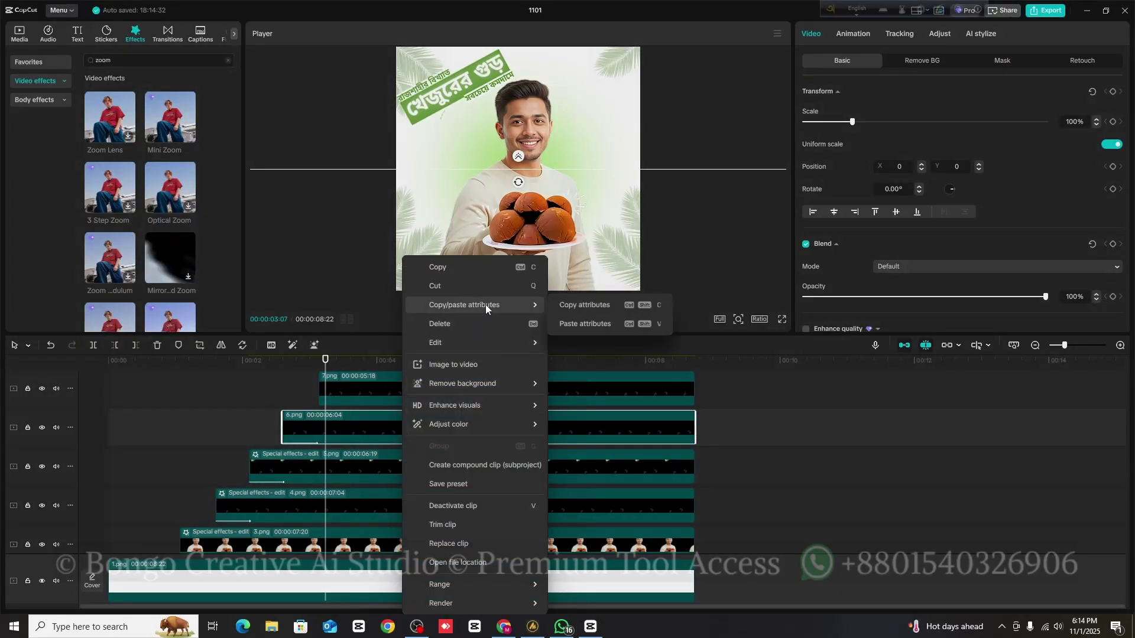
pyautogui.click(577, 323)
pyautogui.click(376, 245)
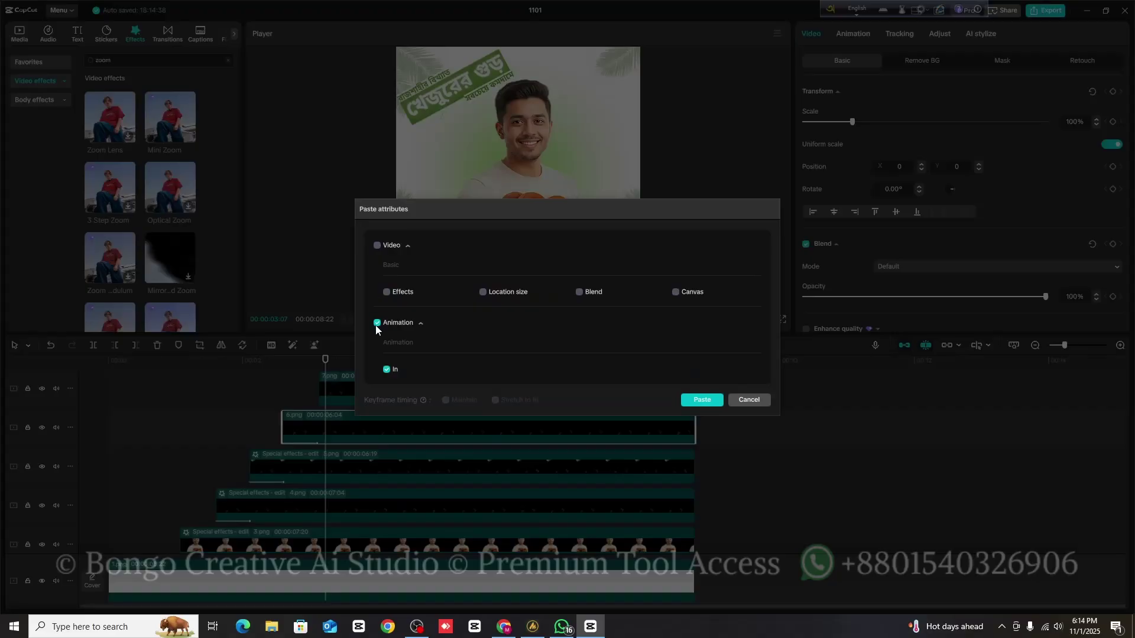
pyautogui.click(386, 292)
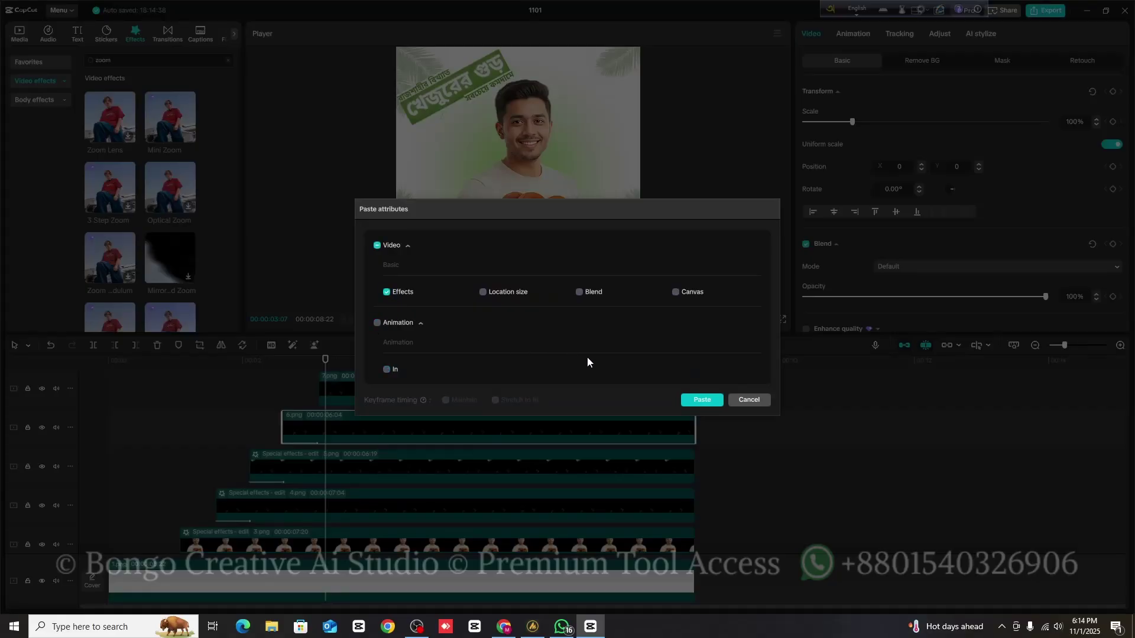
pyautogui.click(702, 400)
# Play back the whole poster animation from near its beginning to check the pasted zoom effects
pyautogui.moveTo(242, 391); pyautogui.dragTo(68, 406)
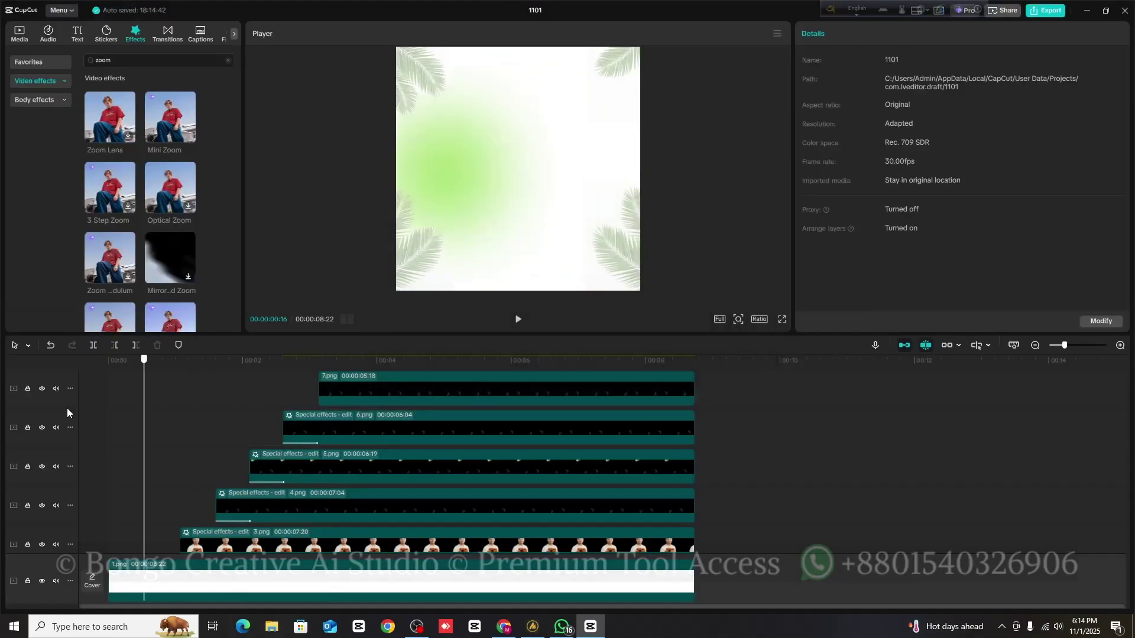
pyautogui.click(518, 319)
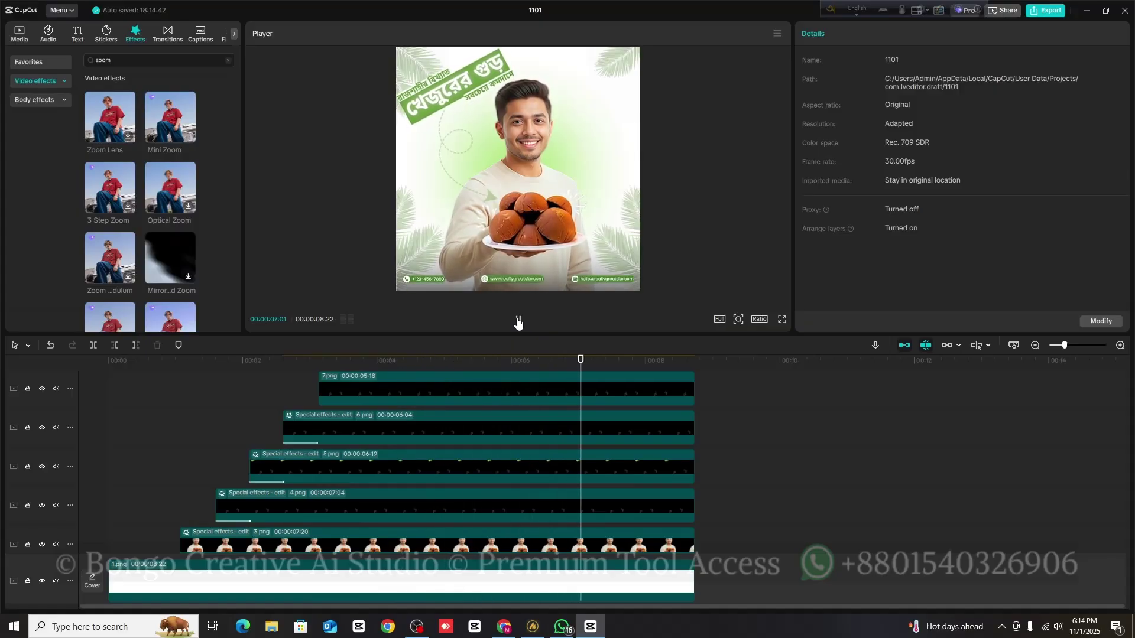
pyautogui.click(517, 322)
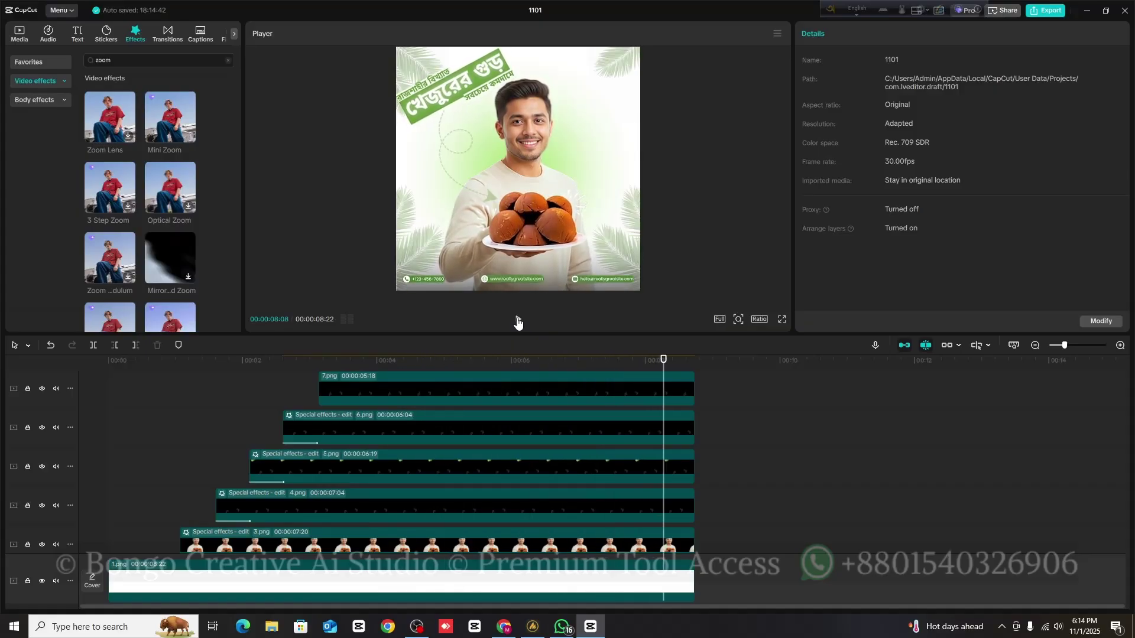
pyautogui.click(518, 322)
pyautogui.click(517, 322)
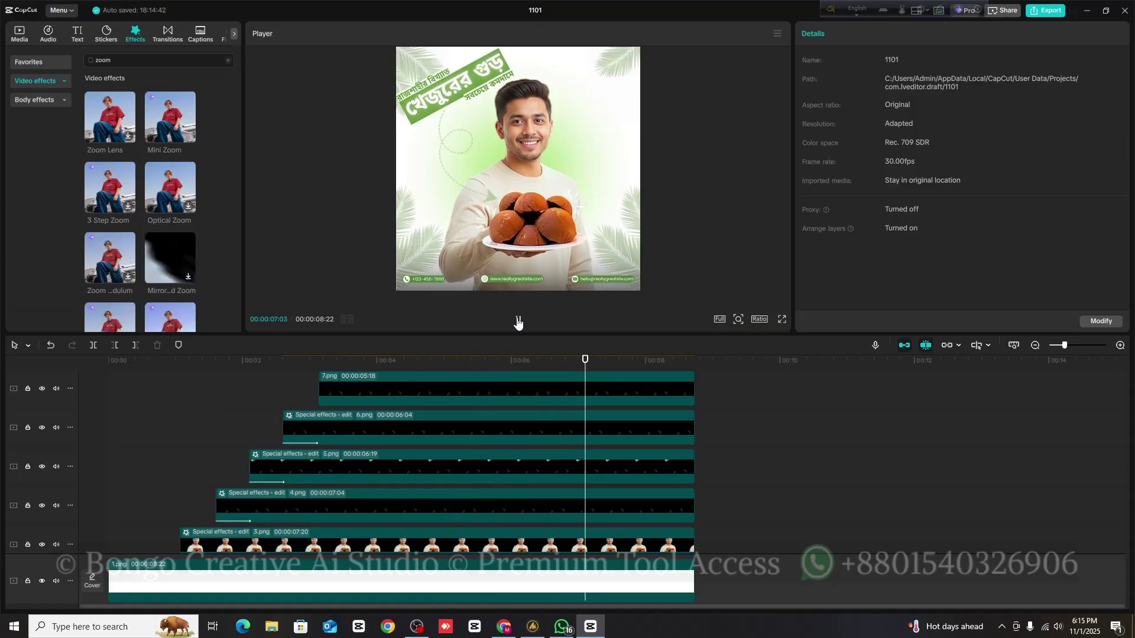
pyautogui.click(518, 322)
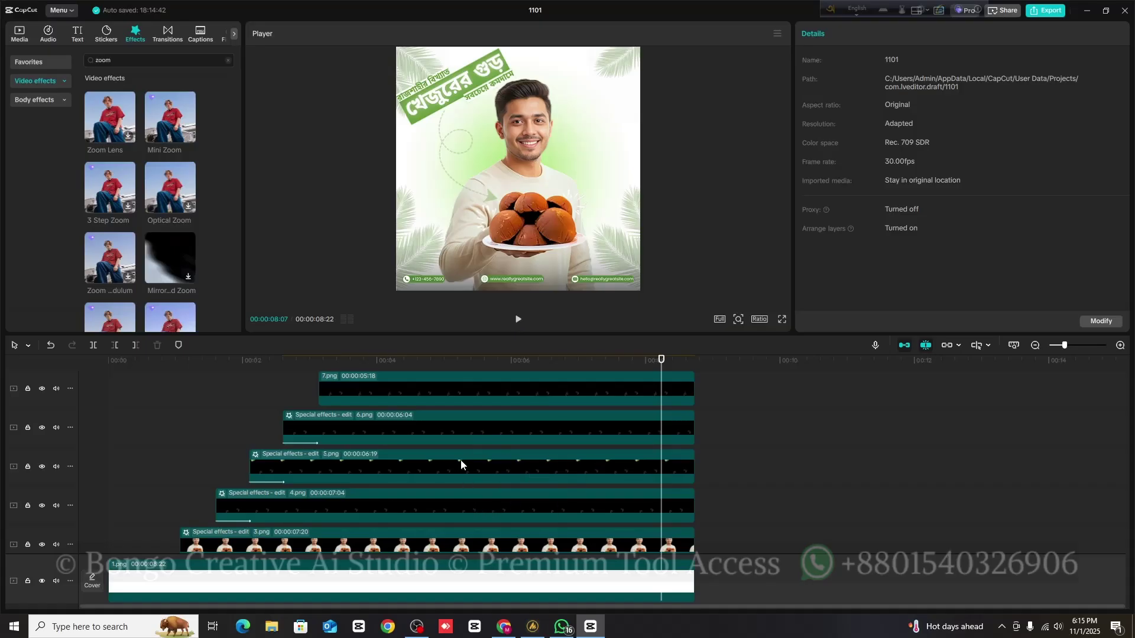
# Return the playhead to 00:00:00:00 and examine the full stack of staggered tracks in an enlarged timeline
pyautogui.scroll(-3, 460, 460)
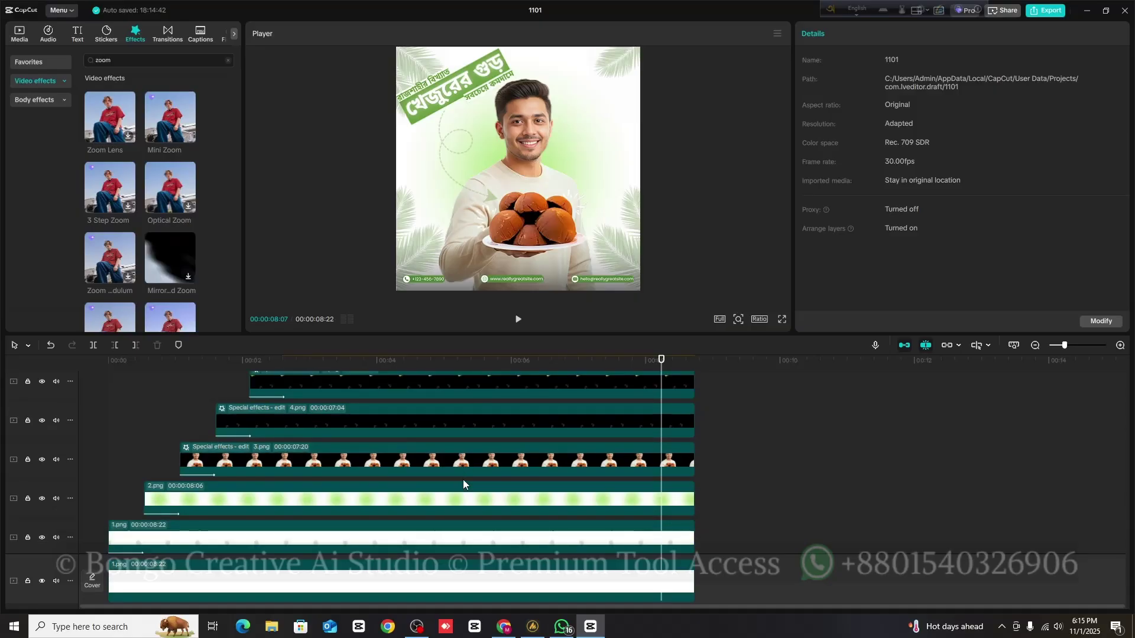
pyautogui.moveTo(158, 454); pyautogui.dragTo(105, 503)
pyautogui.scroll(8, 105, 503)
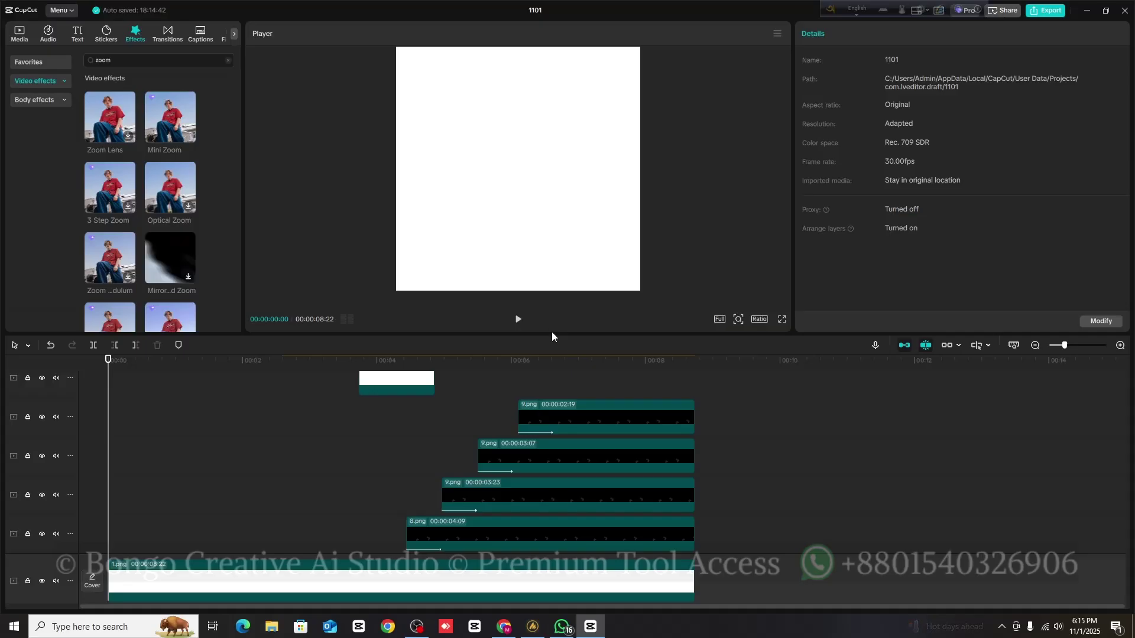
pyautogui.moveTo(551, 335); pyautogui.dragTo(587, 136)
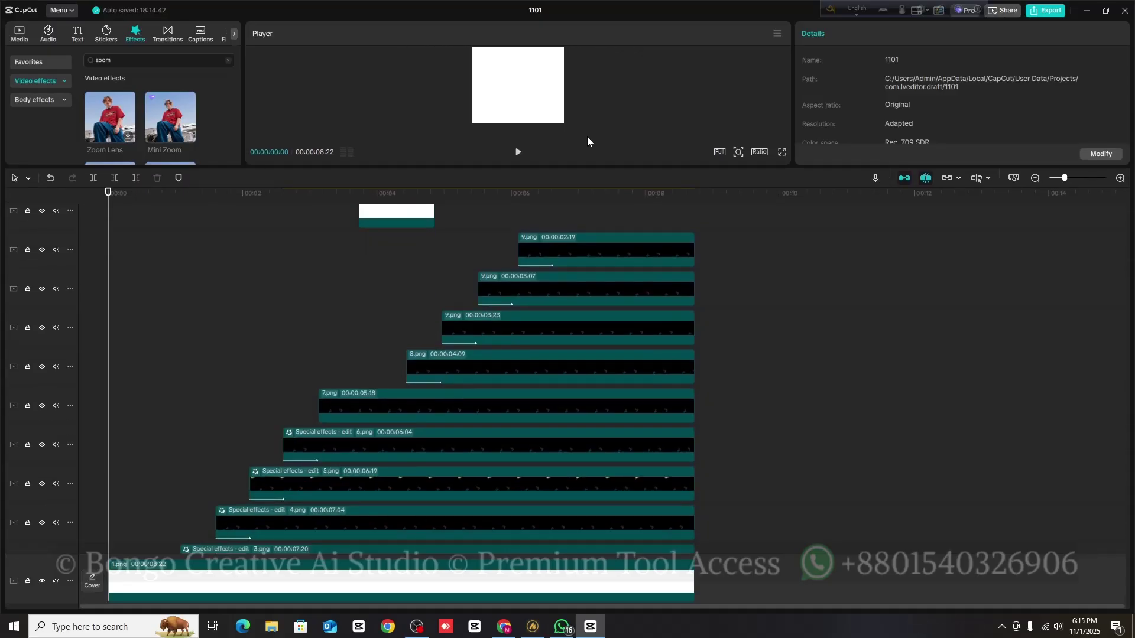
pyautogui.scroll(1, 211, 256)
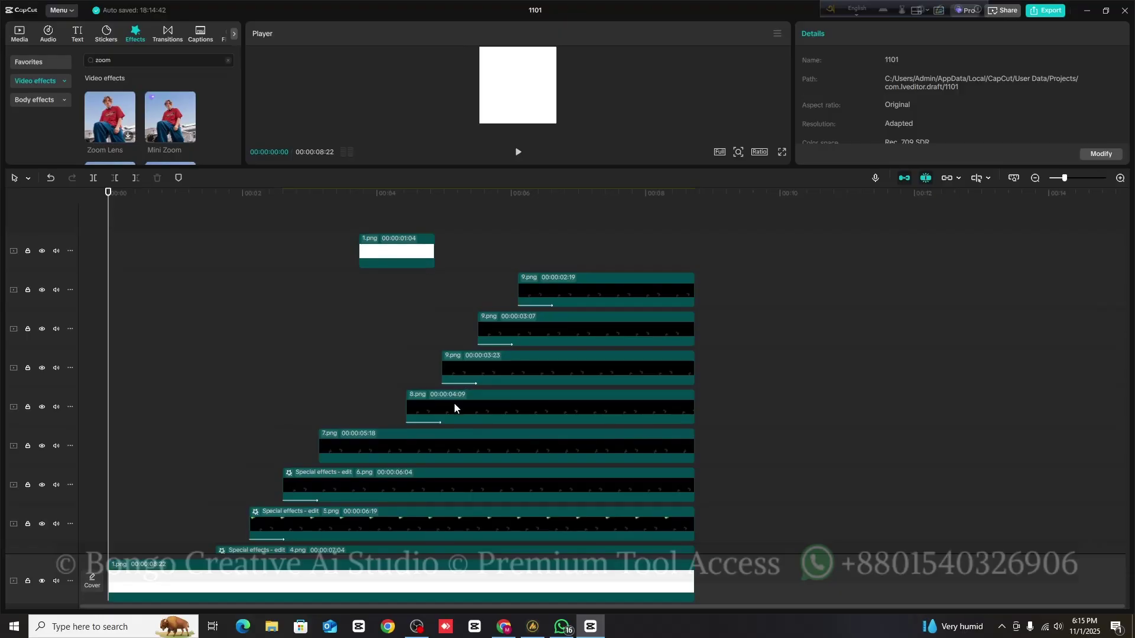
pyautogui.scroll(-2, 438, 505)
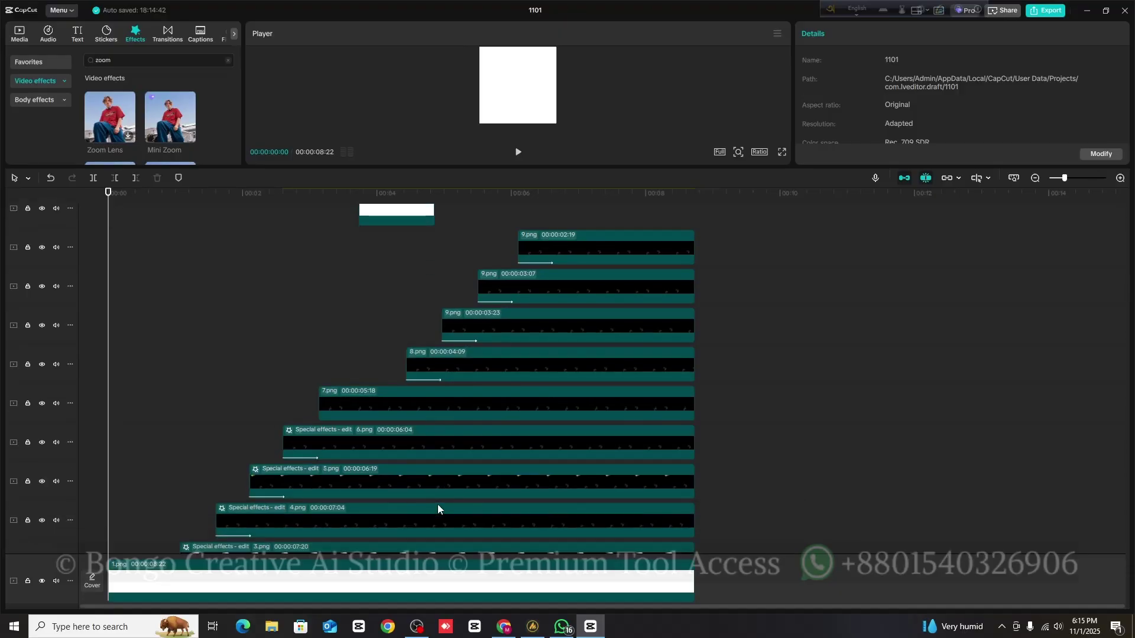
pyautogui.scroll(-4, 429, 508)
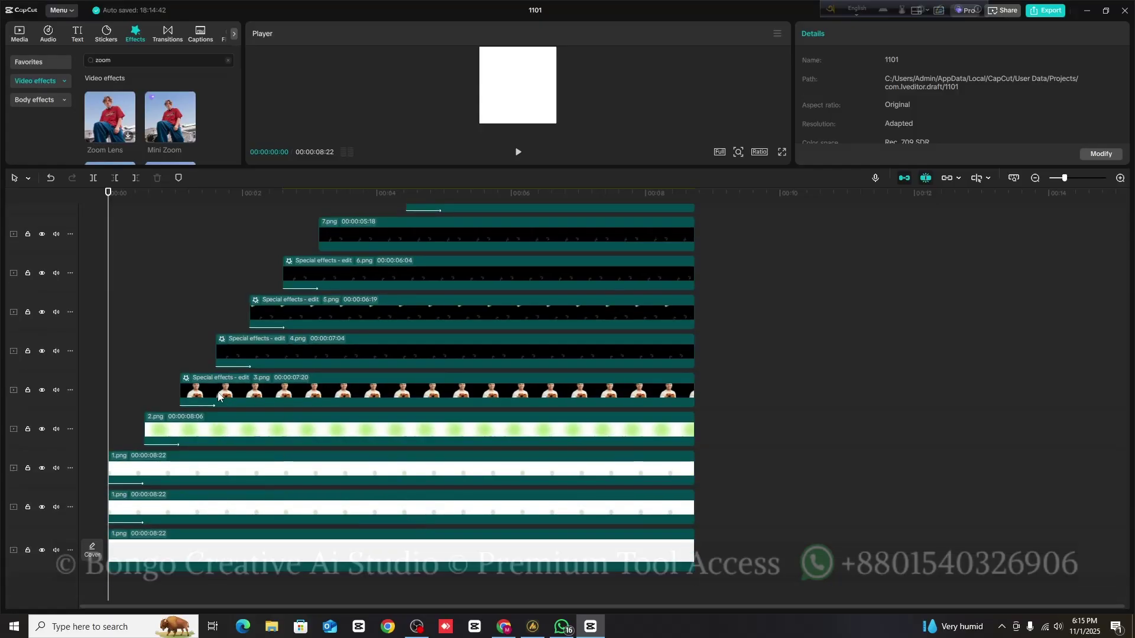
pyautogui.scroll(2, 276, 323)
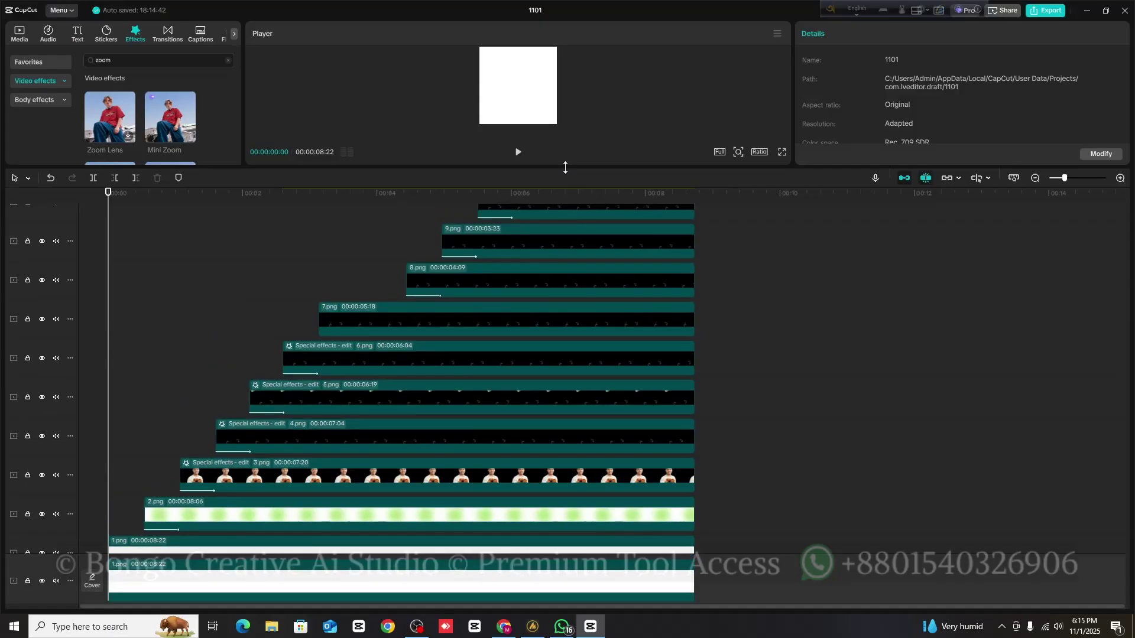
# Enlarge the preview area, play the whole poster animation in full screen, and return to the editing view
pyautogui.moveTo(568, 178); pyautogui.dragTo(584, 499)
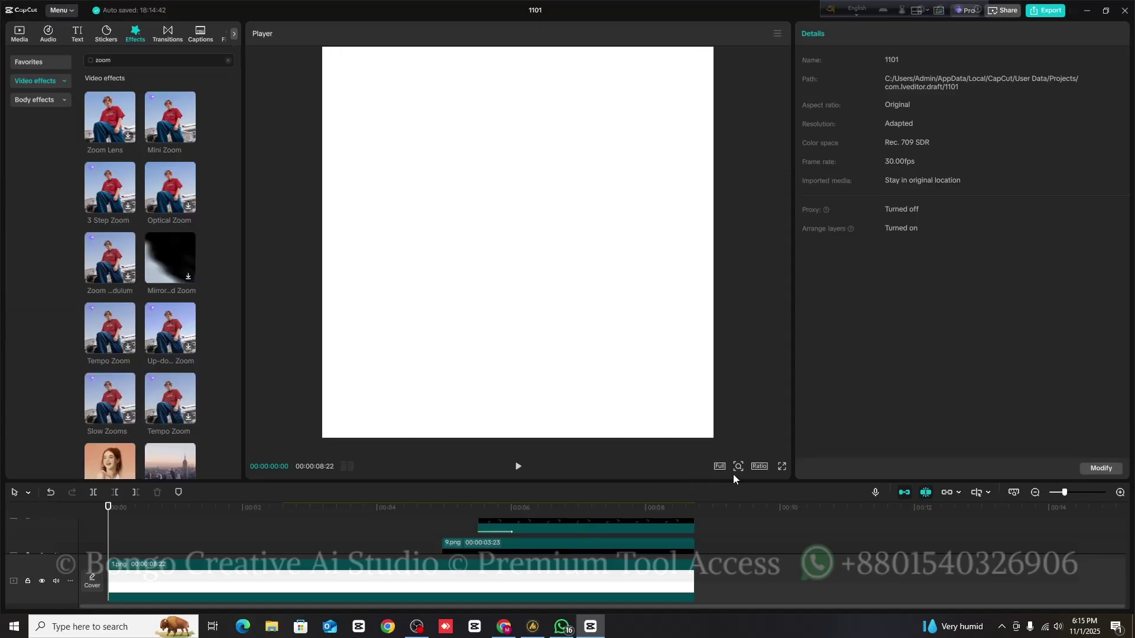
pyautogui.click(782, 467)
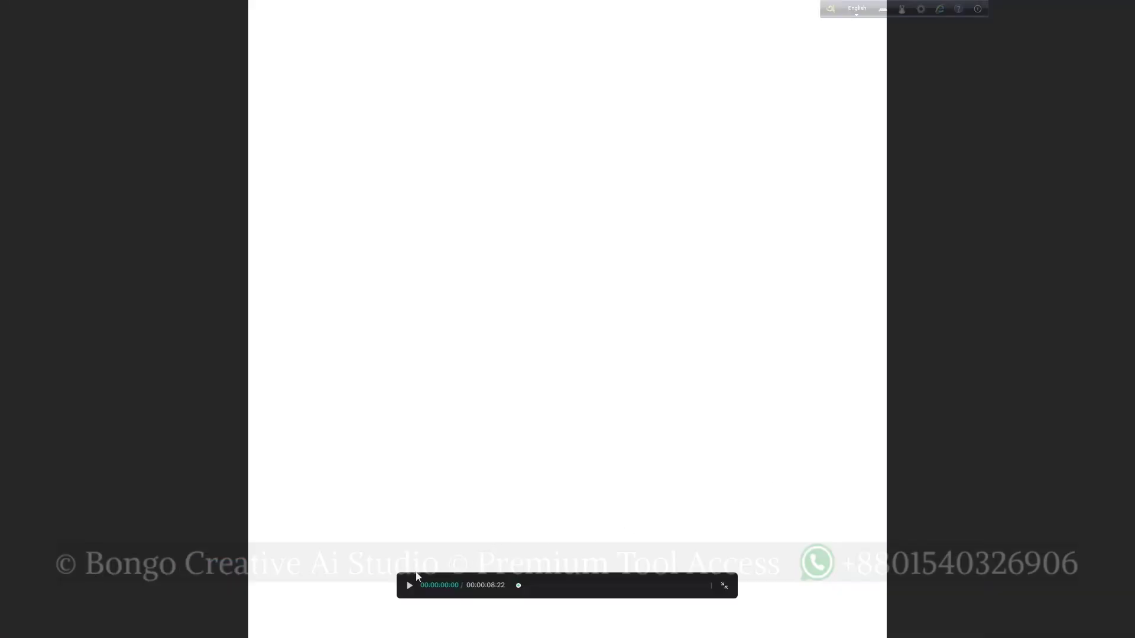
pyautogui.click(408, 587)
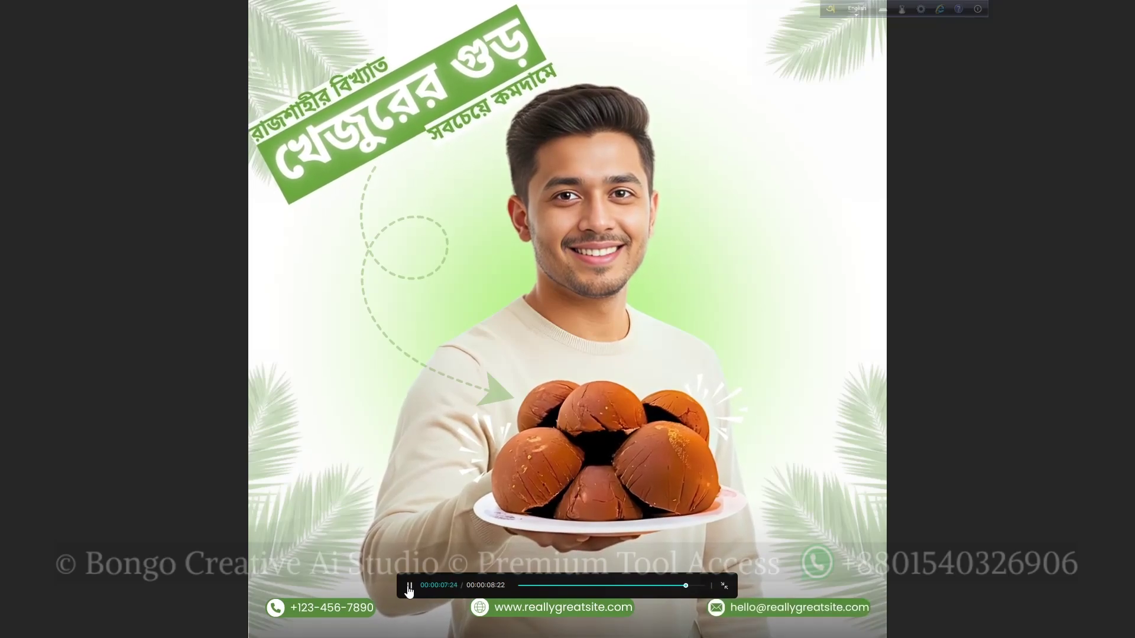
pyautogui.click(409, 588)
pyautogui.click(408, 588)
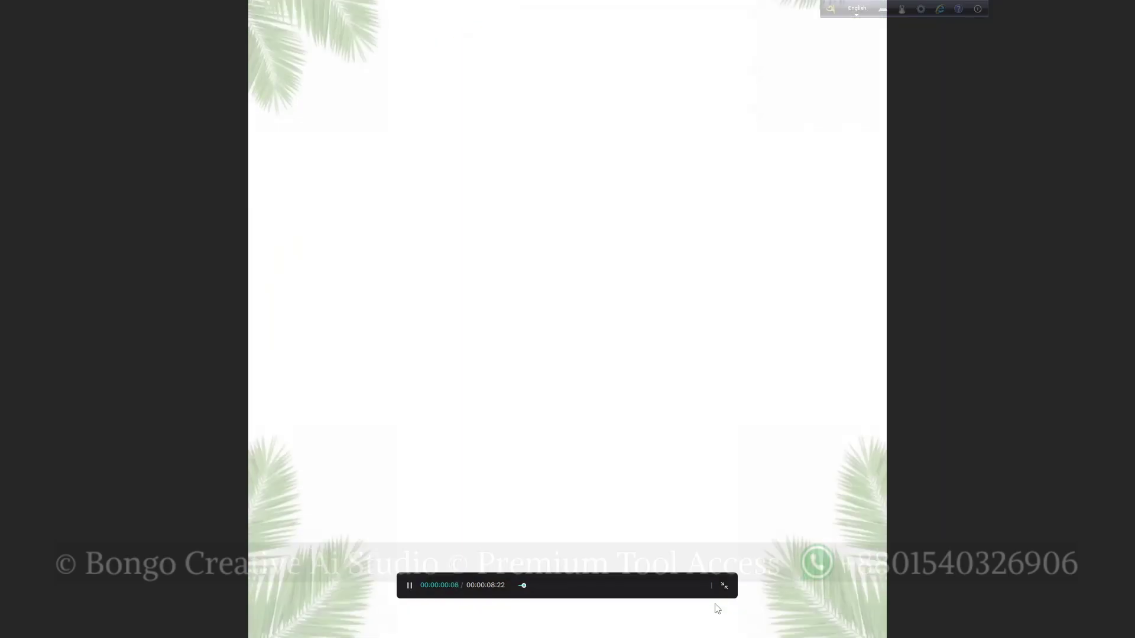
pyautogui.click(723, 587)
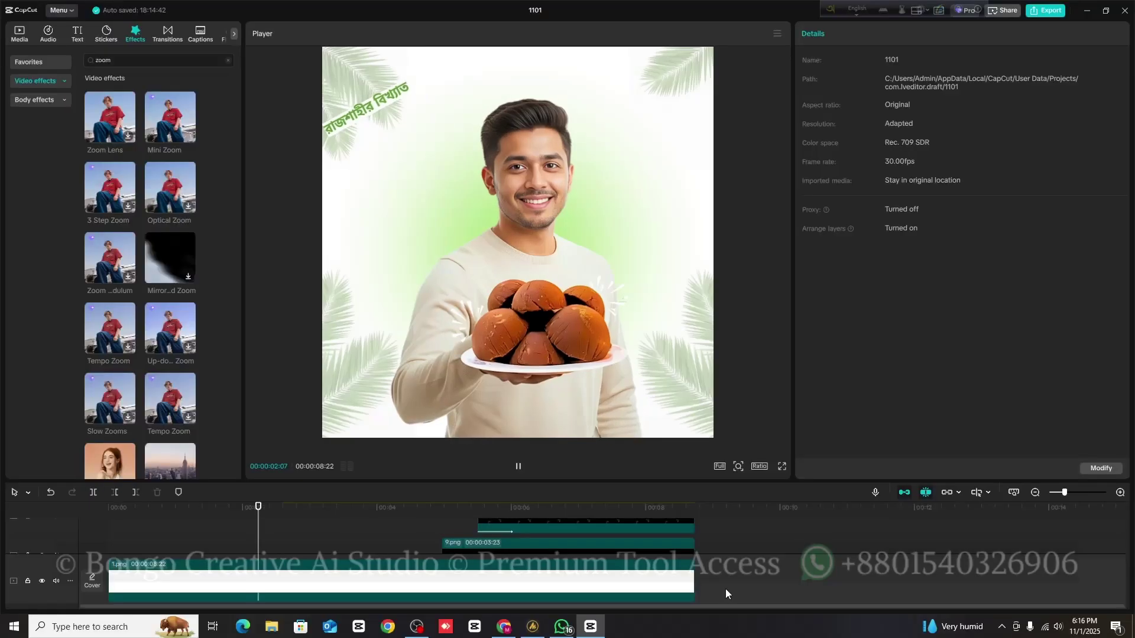
# Pause playback, scrub through the poster animation up to its end, and return the playhead to 00:00:00:00
pyautogui.moveTo(441, 530); pyautogui.dragTo(145, 529)
pyautogui.click(519, 473)
pyautogui.scroll(-2, 451, 550)
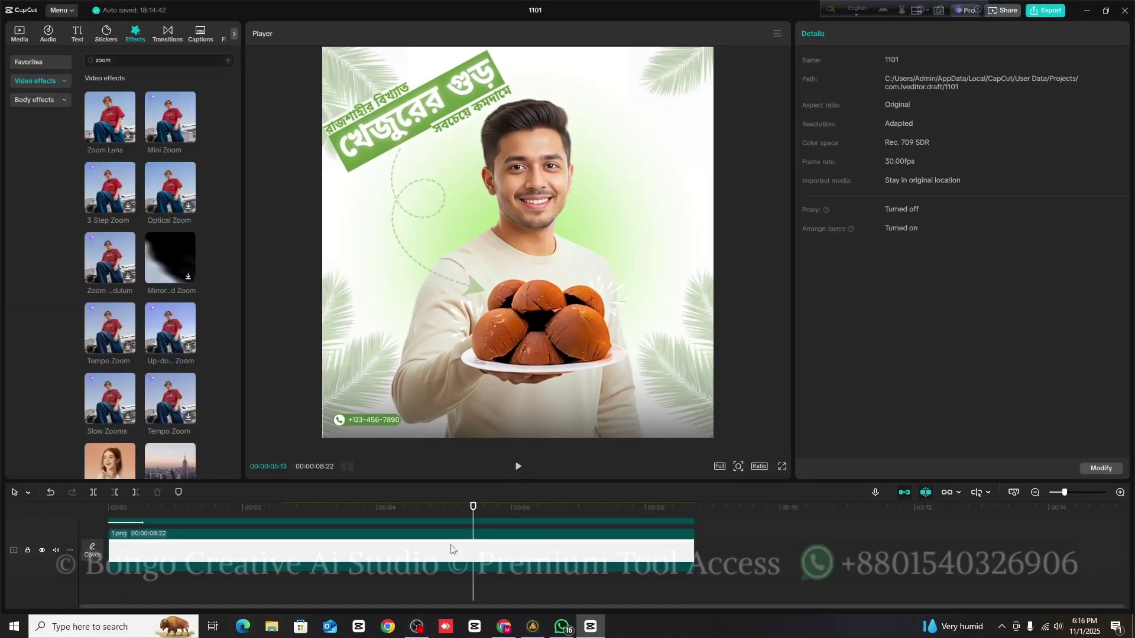
pyautogui.click(122, 583)
pyautogui.click(93, 583)
pyautogui.moveTo(82, 583); pyautogui.dragTo(182, 577)
pyautogui.scroll(2, 730, 531)
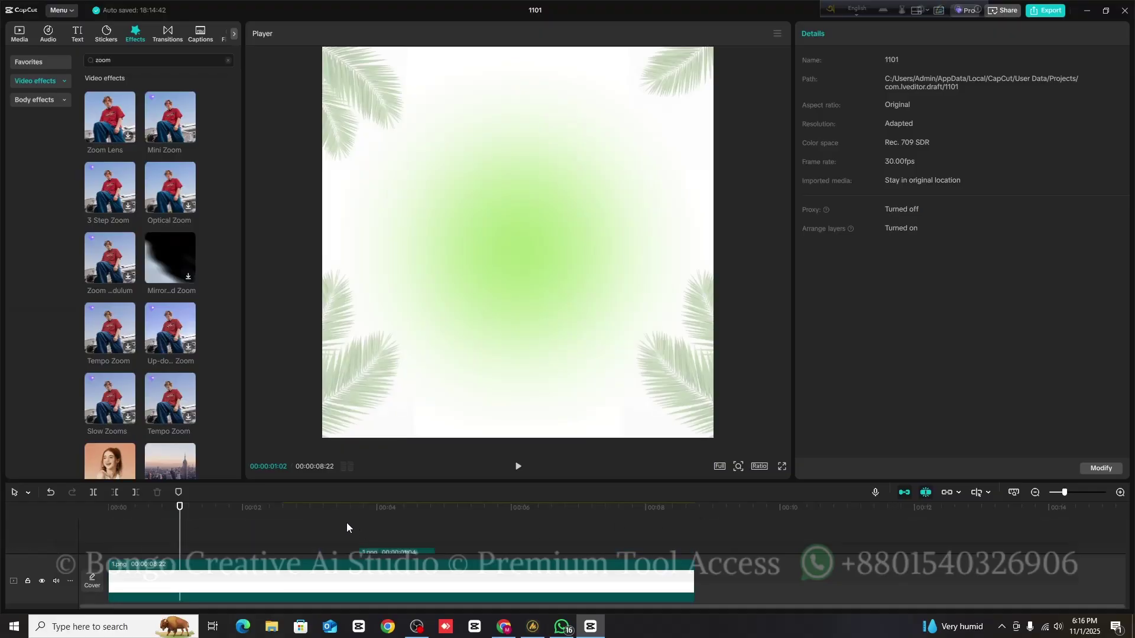
pyautogui.moveTo(179, 525); pyautogui.dragTo(698, 525)
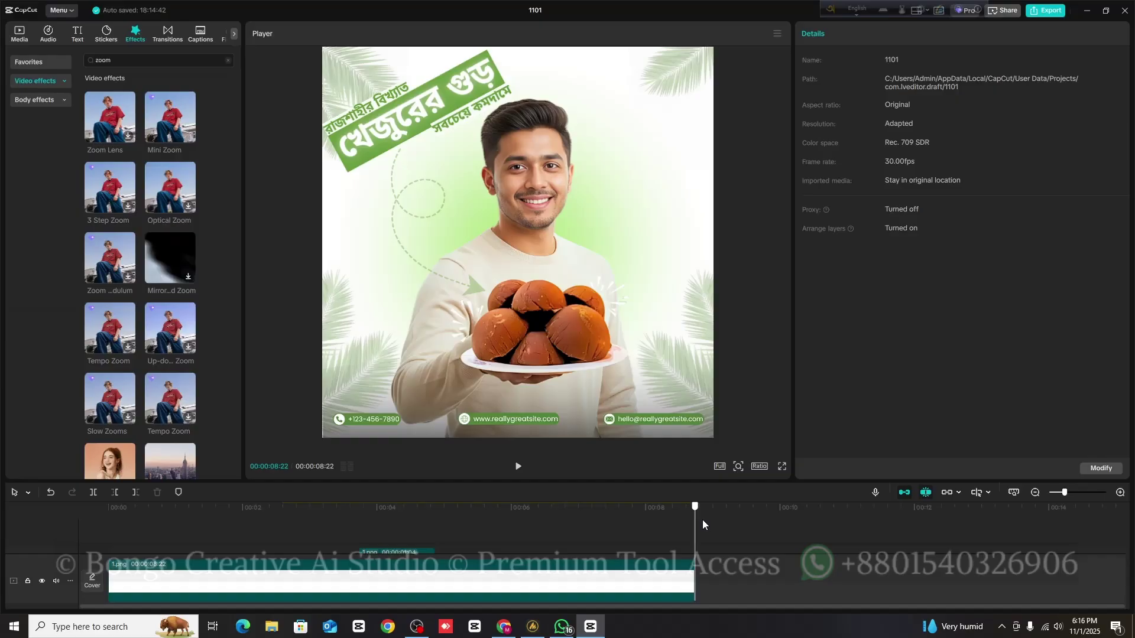
pyautogui.moveTo(701, 525); pyautogui.dragTo(244, 532)
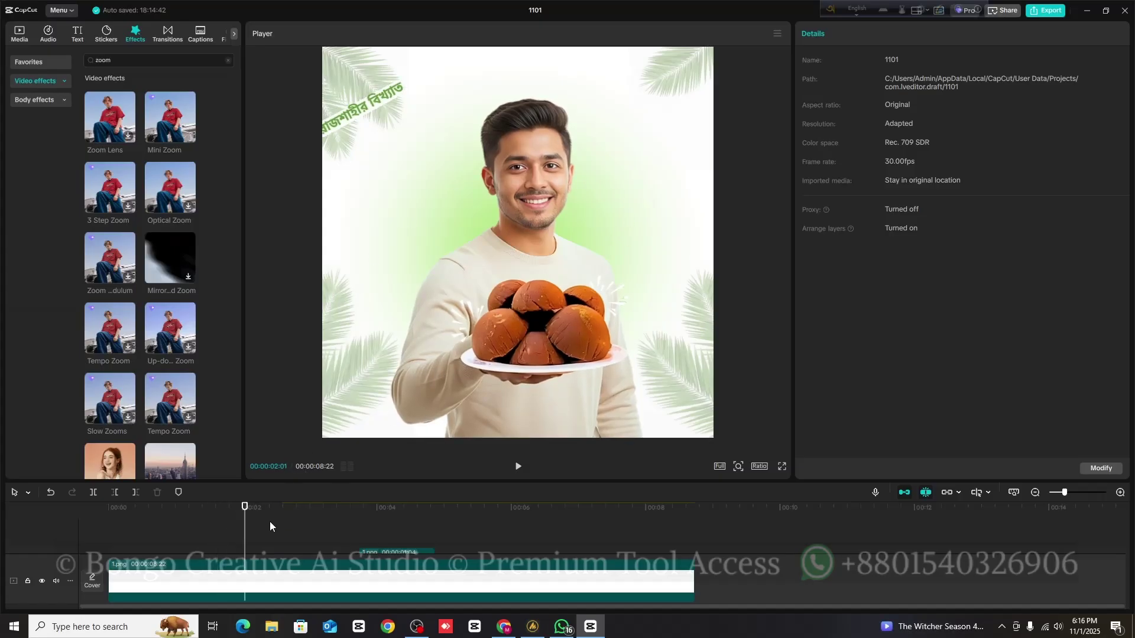
pyautogui.moveTo(244, 542); pyautogui.dragTo(109, 541)
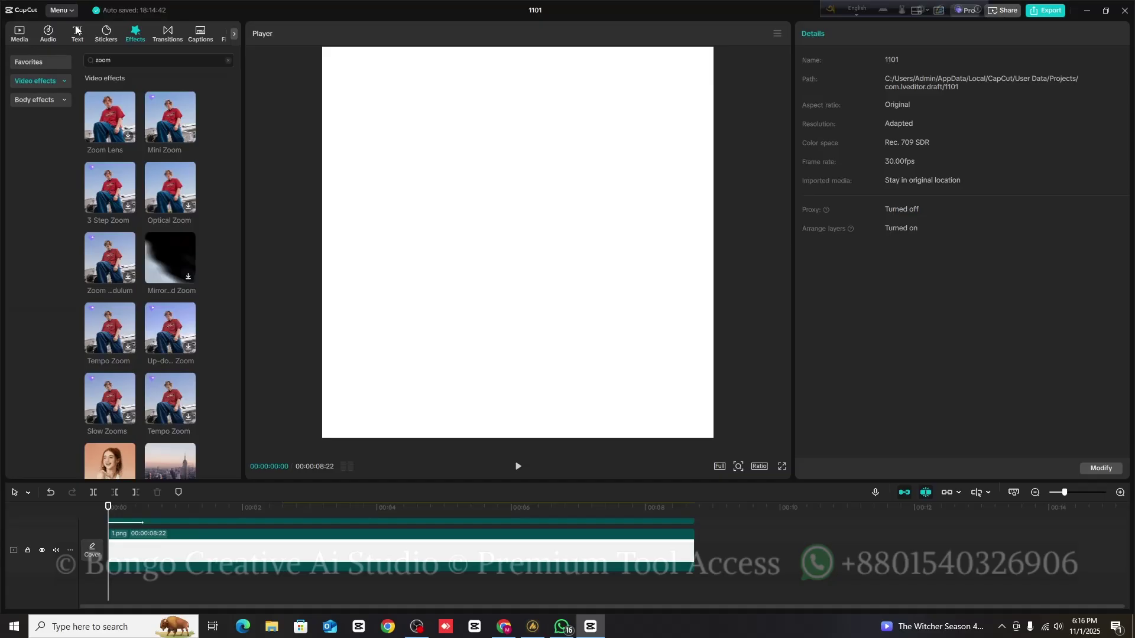
# Search the audio library for "promotional sound effect"
pyautogui.click(46, 37)
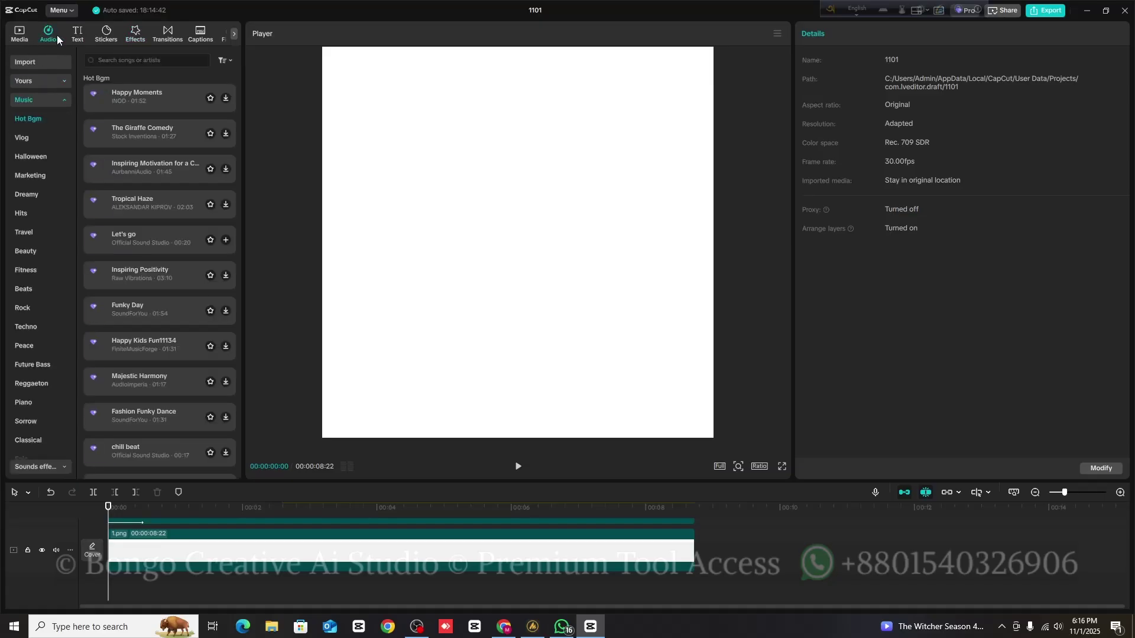
pyautogui.click(118, 63)
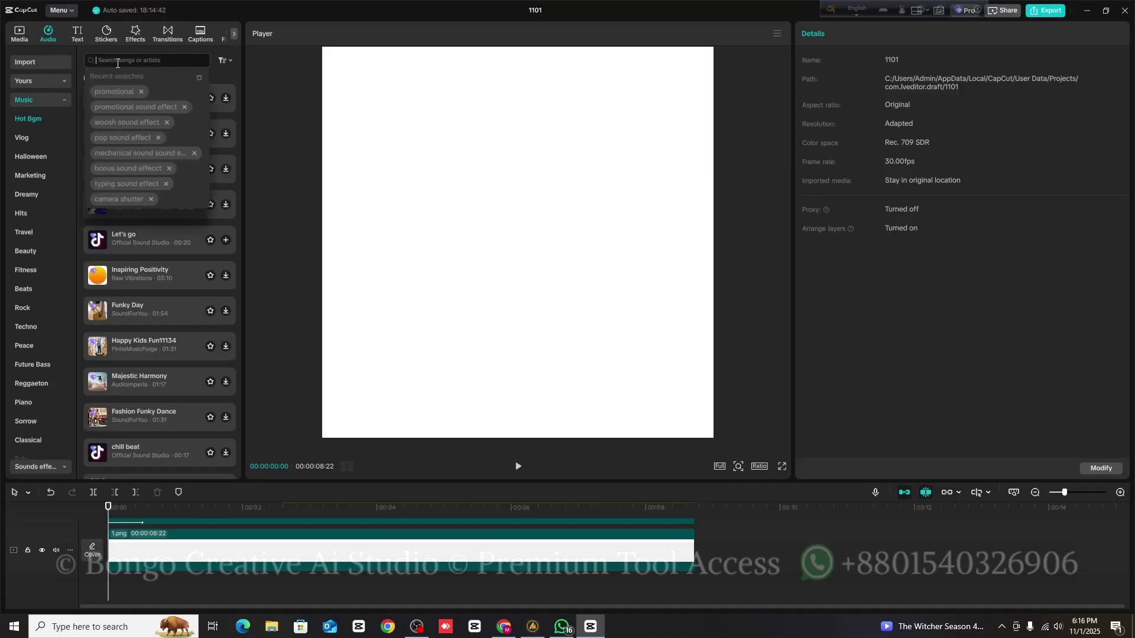
pyautogui.click(126, 104)
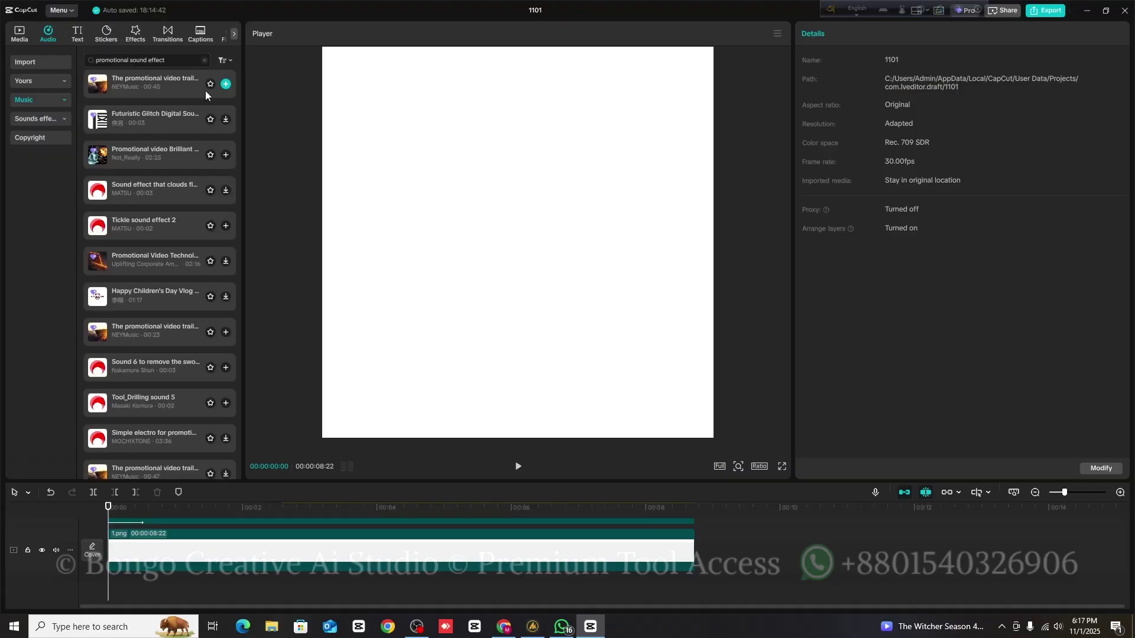
# Preview several promotional tracks and sound effects from the search results, and clear the search
pyautogui.click(150, 84)
pyautogui.scroll(-2, 124, 390)
pyautogui.click(124, 397)
pyautogui.scroll(-2, 103, 405)
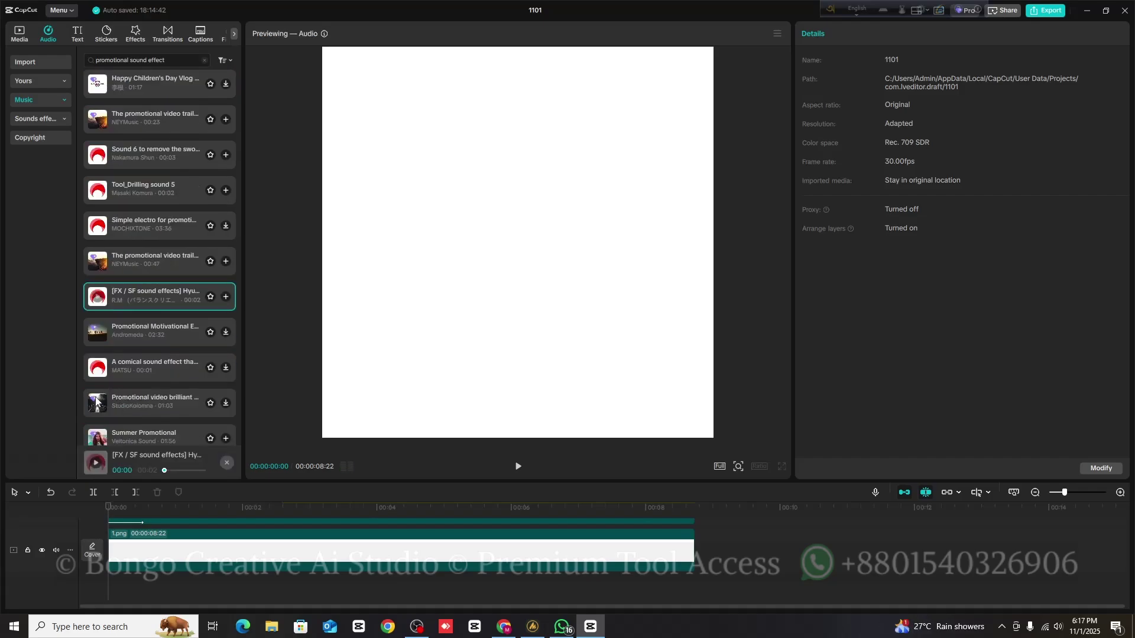
pyautogui.click(98, 404)
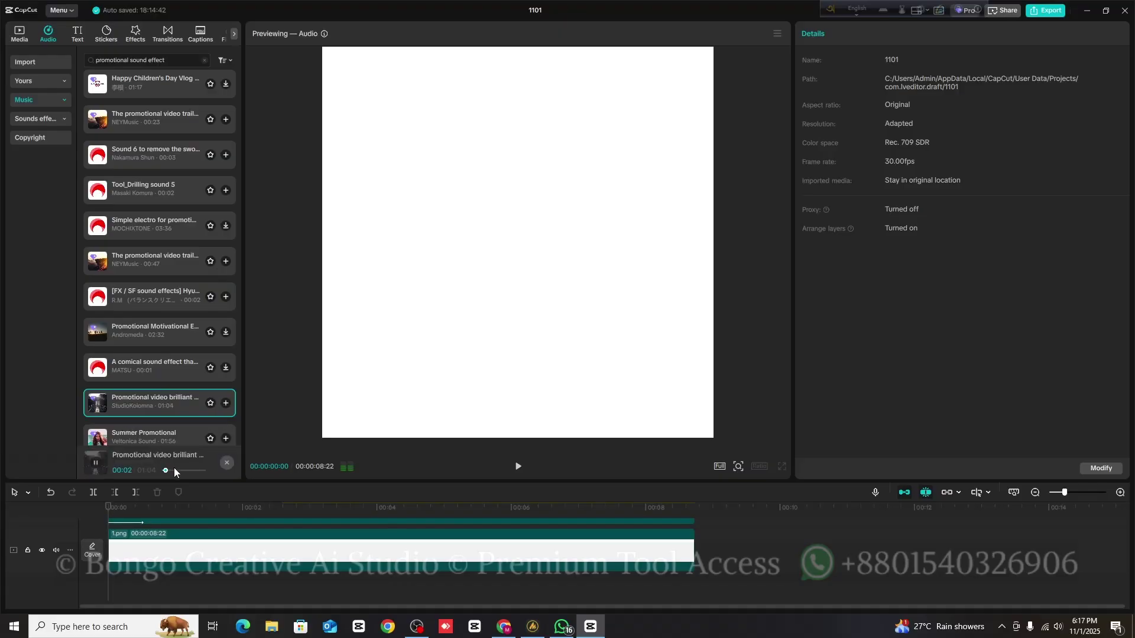
pyautogui.scroll(3, 141, 273)
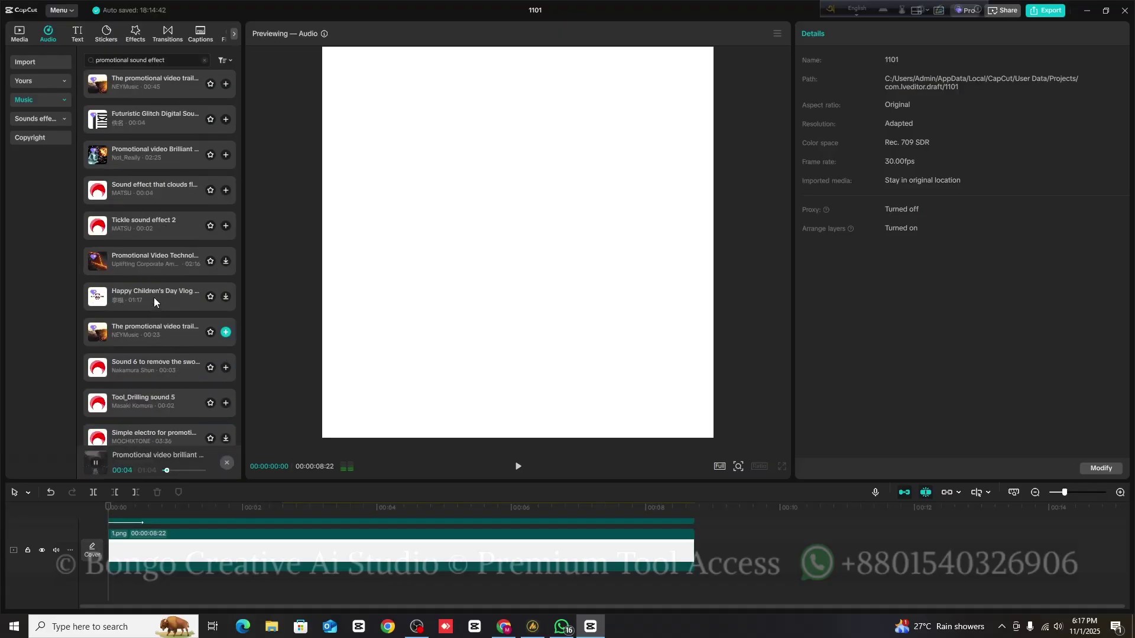
pyautogui.click(153, 296)
pyautogui.click(204, 60)
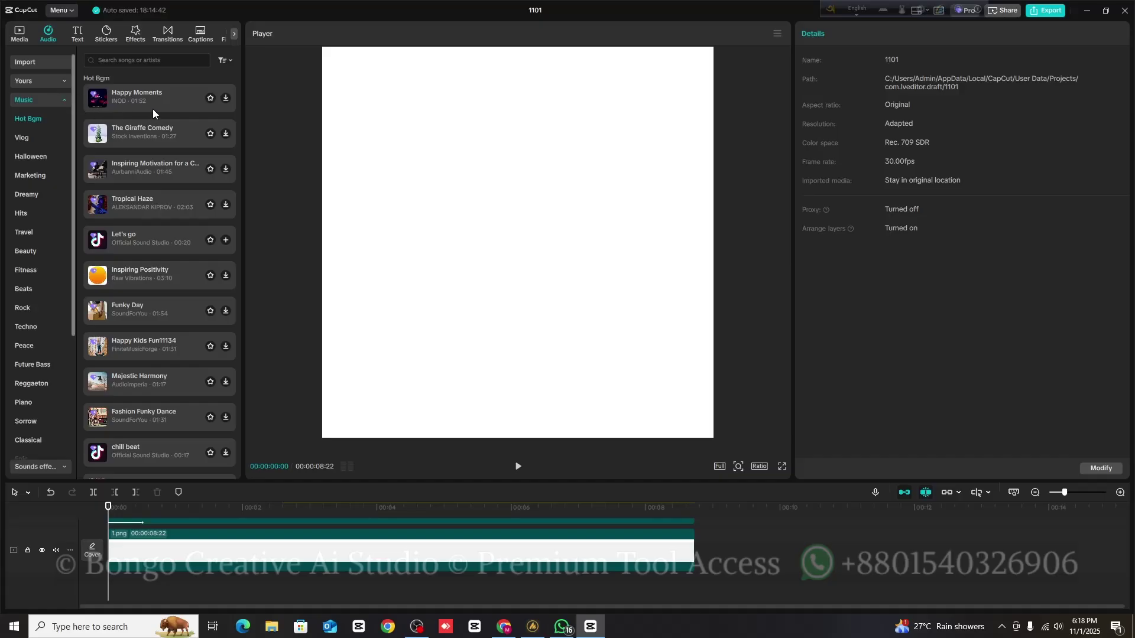
pyautogui.click(25, 63)
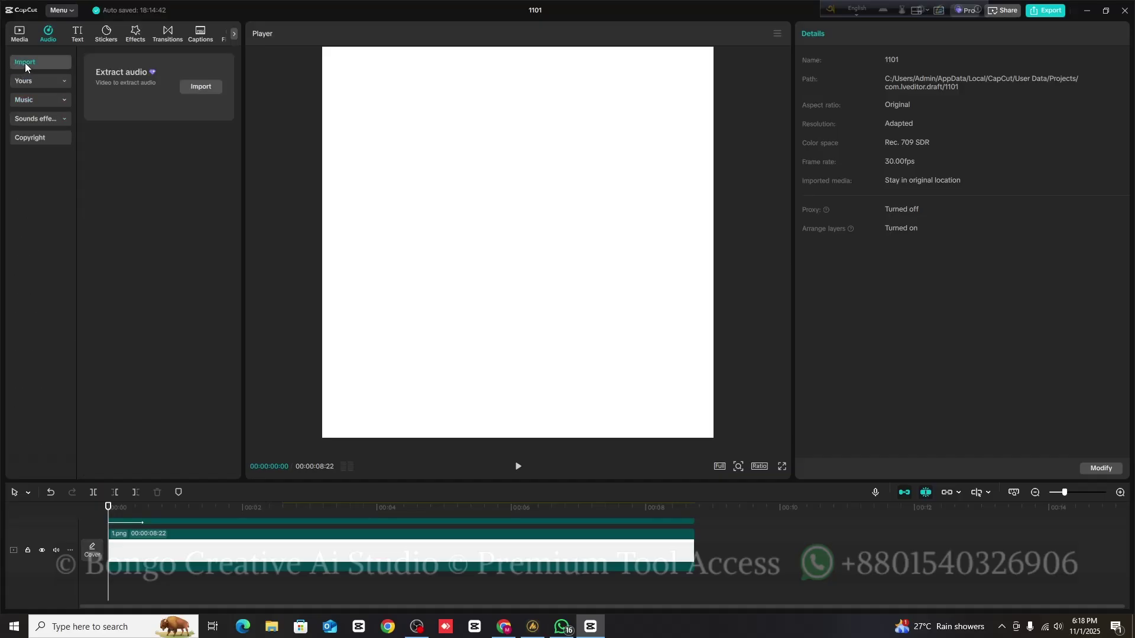
pyautogui.click(195, 88)
pyautogui.click(68, 102)
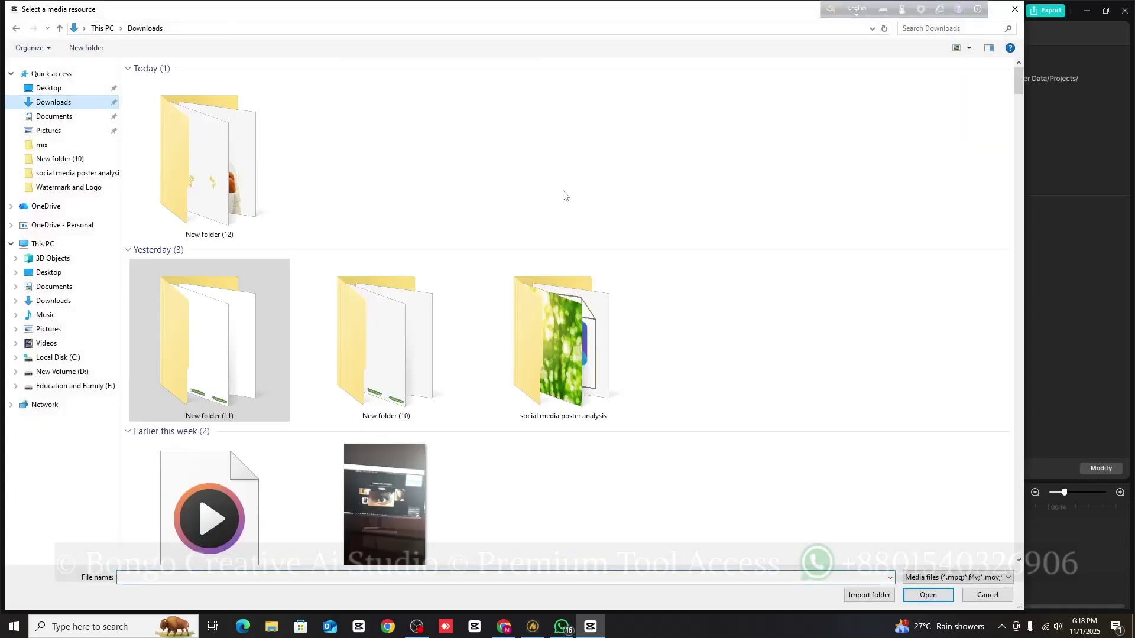
pyautogui.scroll(-3, 585, 249)
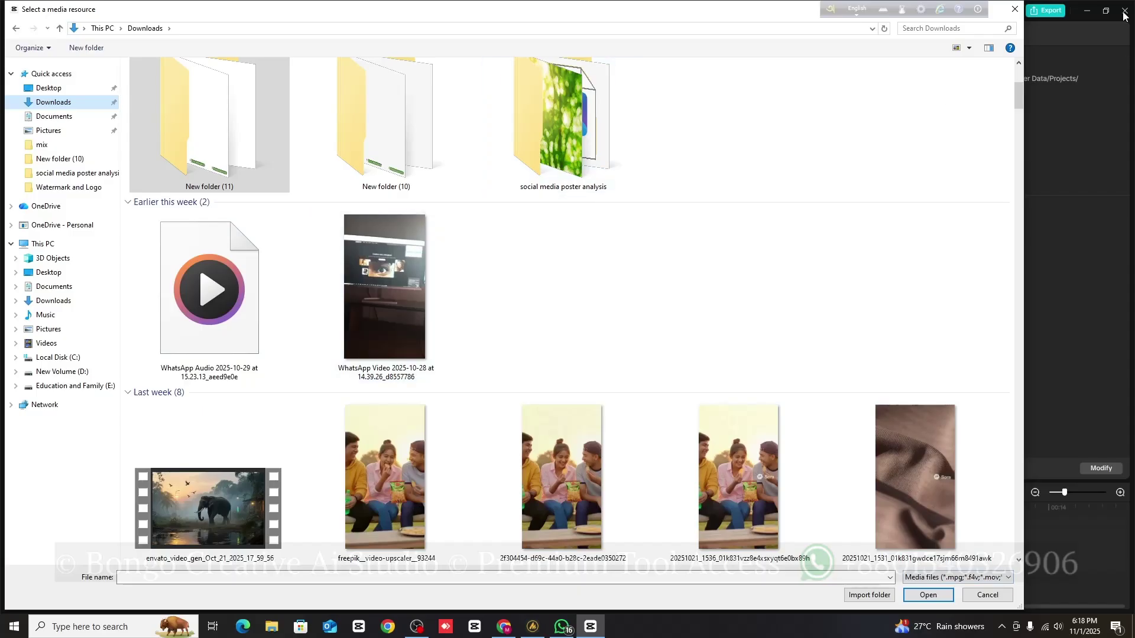
pyautogui.click(1012, 8)
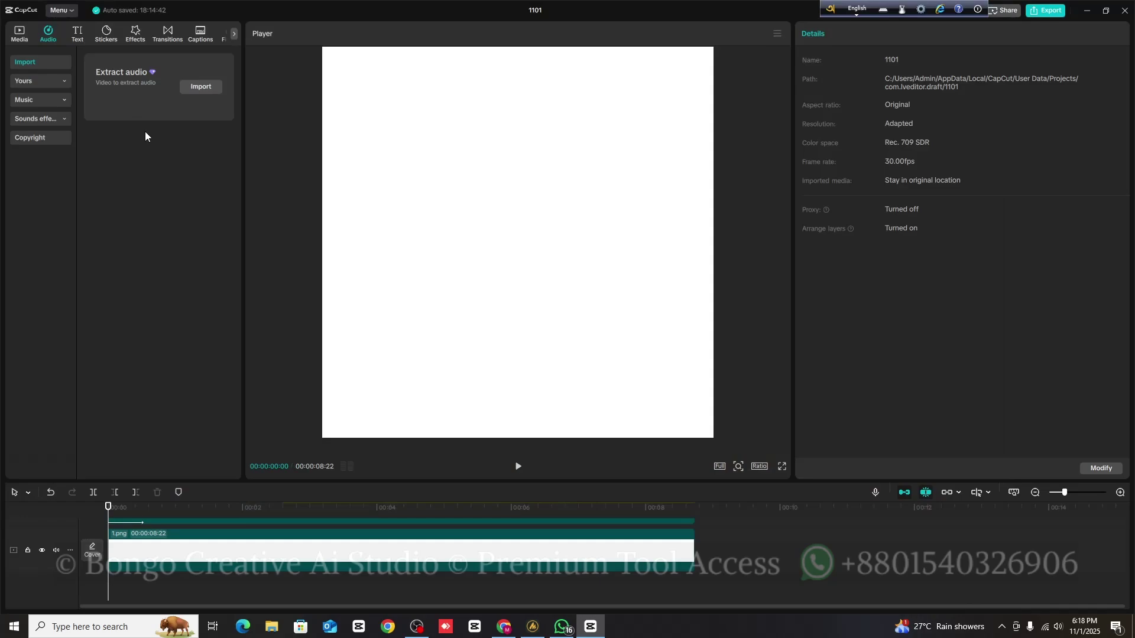
# Download "Inspiring Motivation for a Cinematic Background" from the Hot Bgm music and place it on an audio track at the timeline's start
pyautogui.click(27, 103)
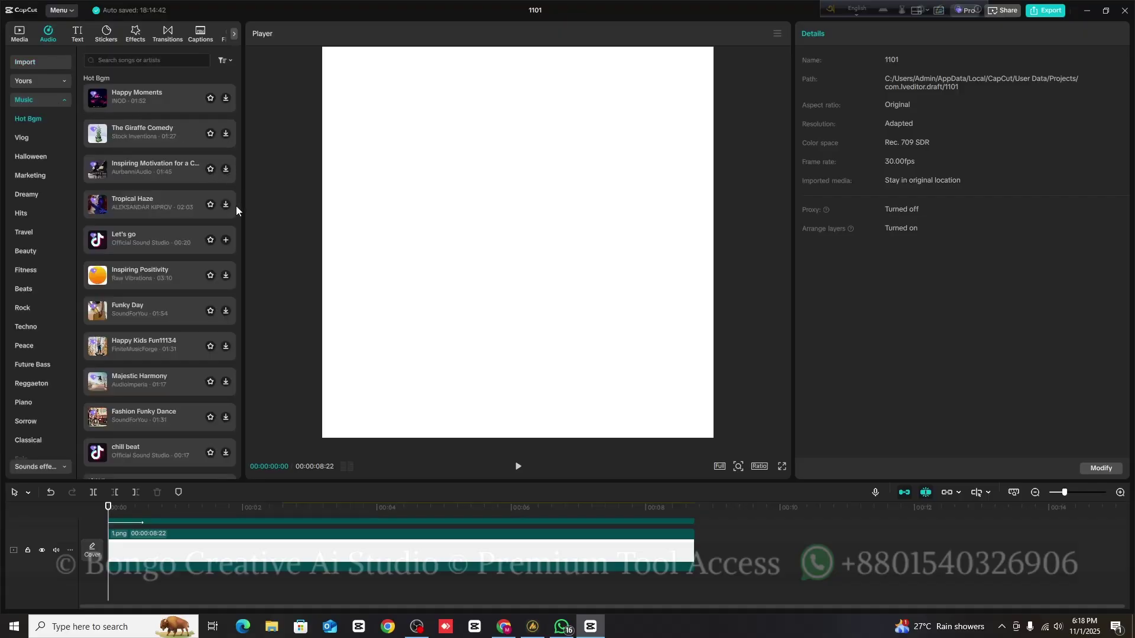
pyautogui.click(227, 169)
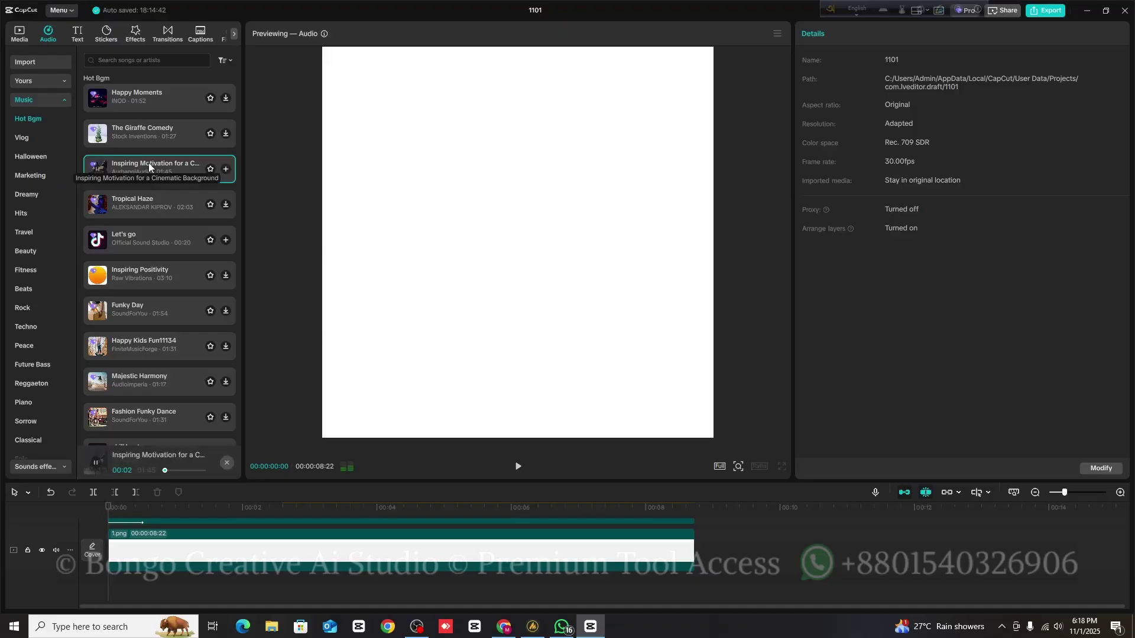
pyautogui.moveTo(151, 169); pyautogui.dragTo(132, 596)
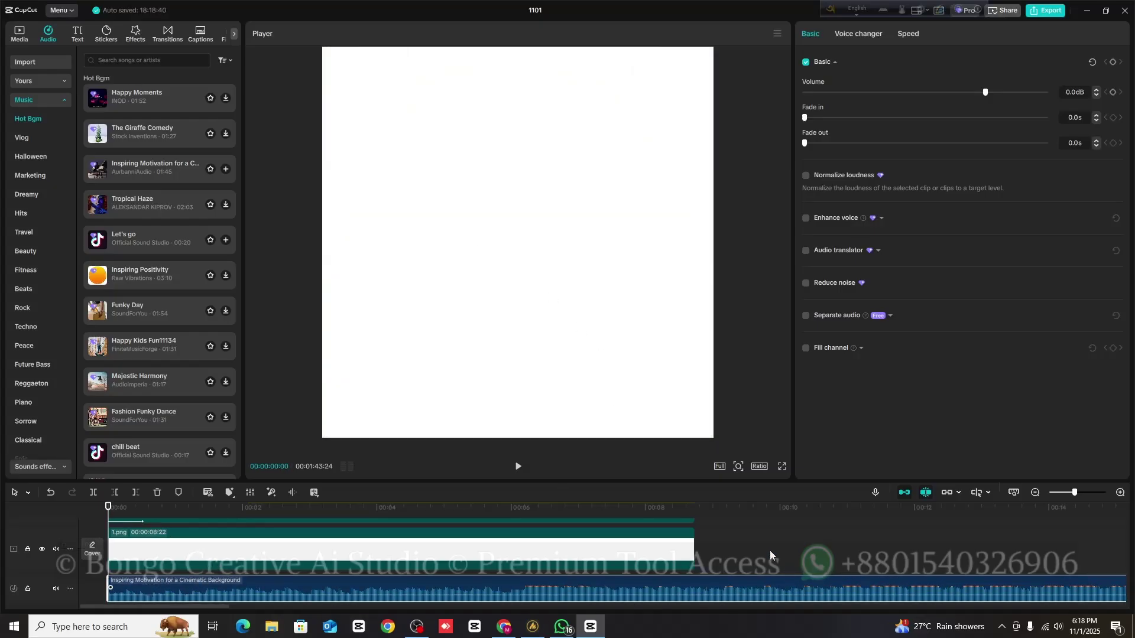
# Cut off the background music after 00:00:08:22 so it ends together with the poster clips
pyautogui.click(748, 547)
pyautogui.moveTo(749, 547); pyautogui.dragTo(695, 547)
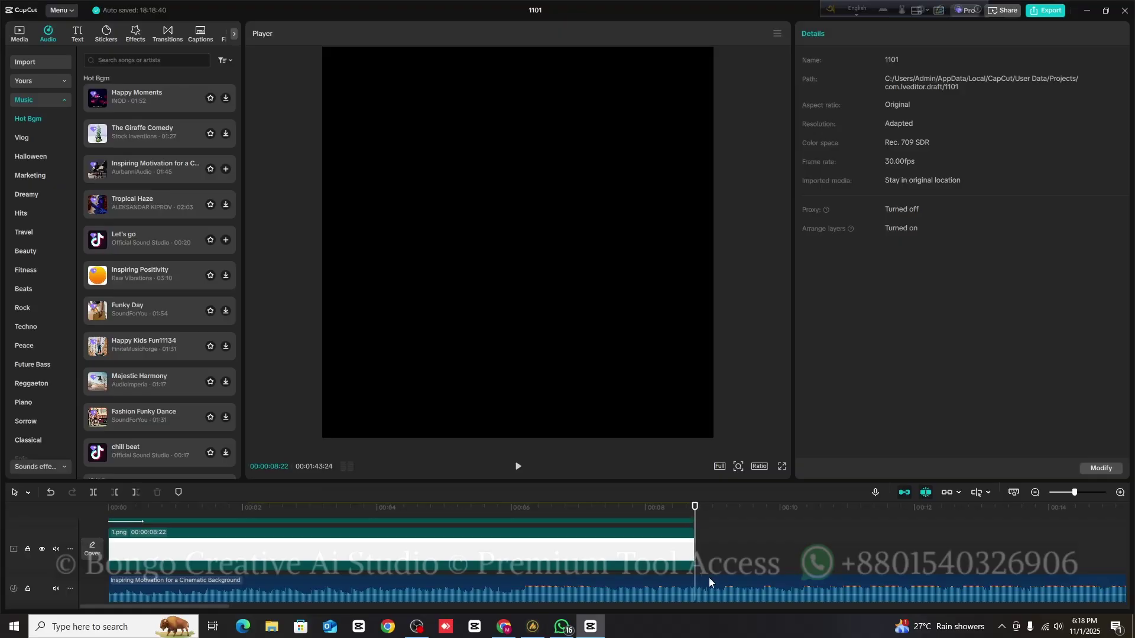
pyautogui.click(709, 585)
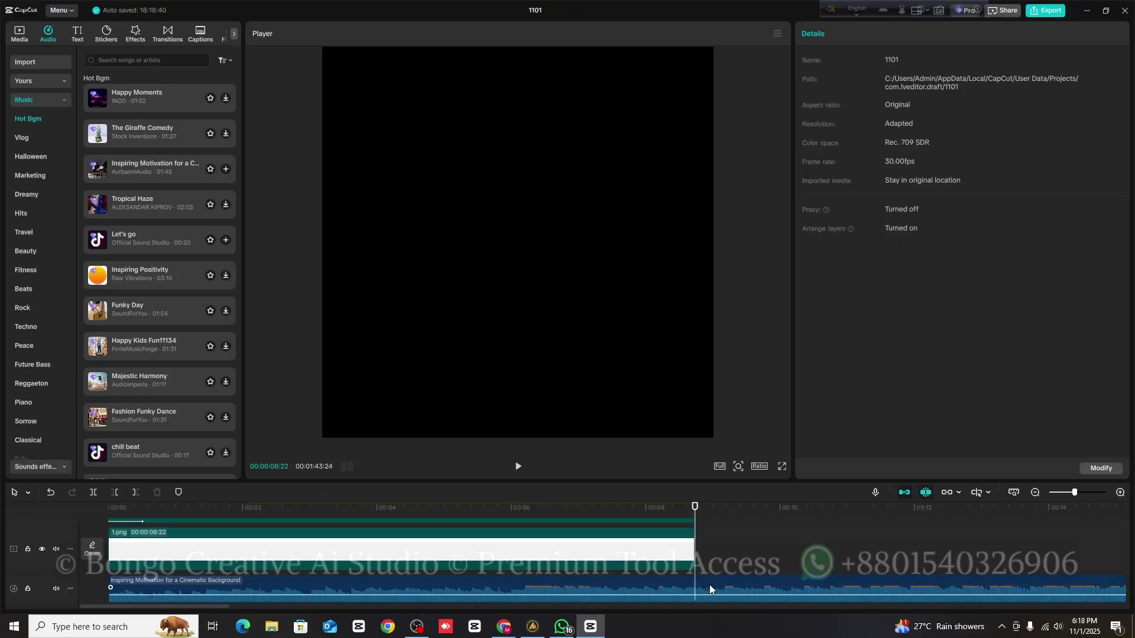
pyautogui.click(135, 492)
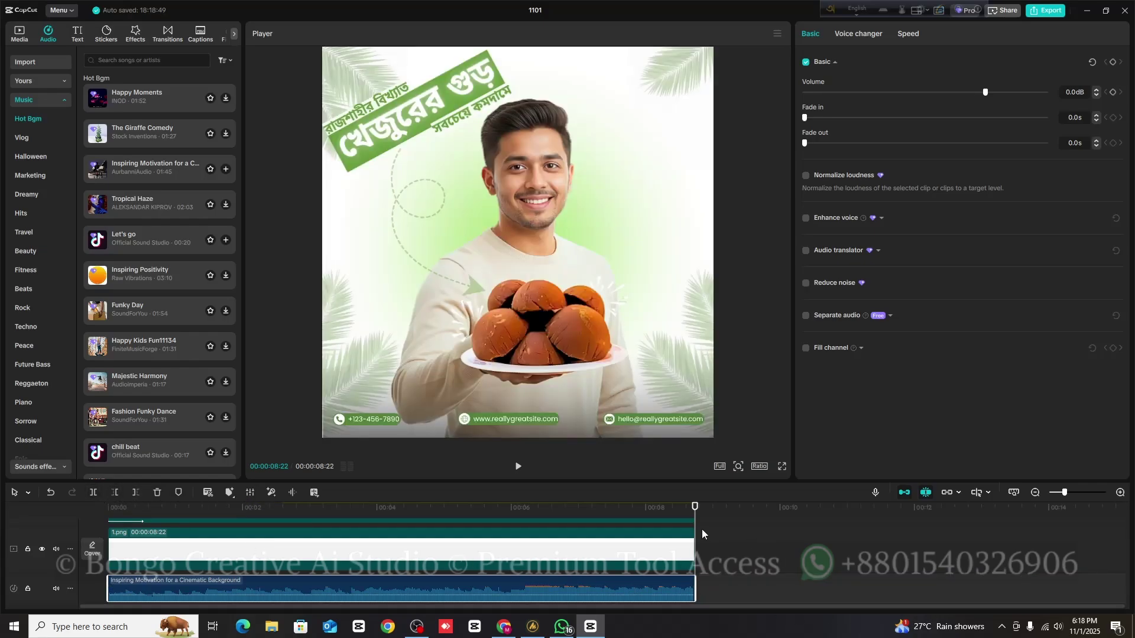
# Play the poster animation with its music from the beginning in full screen, and return to the editing view
pyautogui.press('Home')
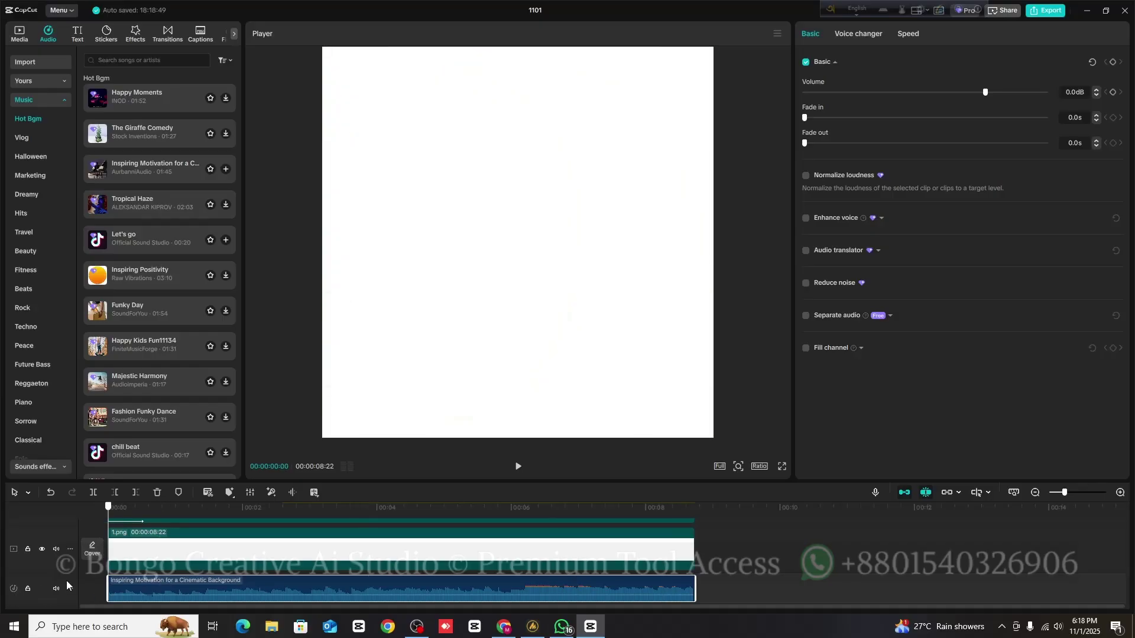
pyautogui.click(519, 467)
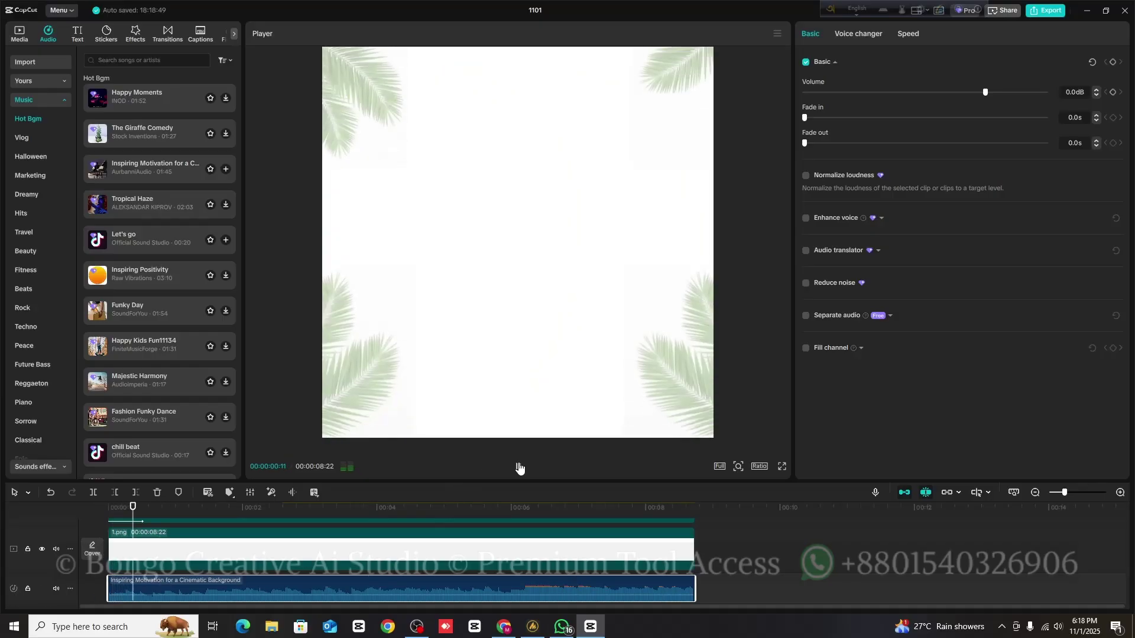
pyautogui.click(782, 467)
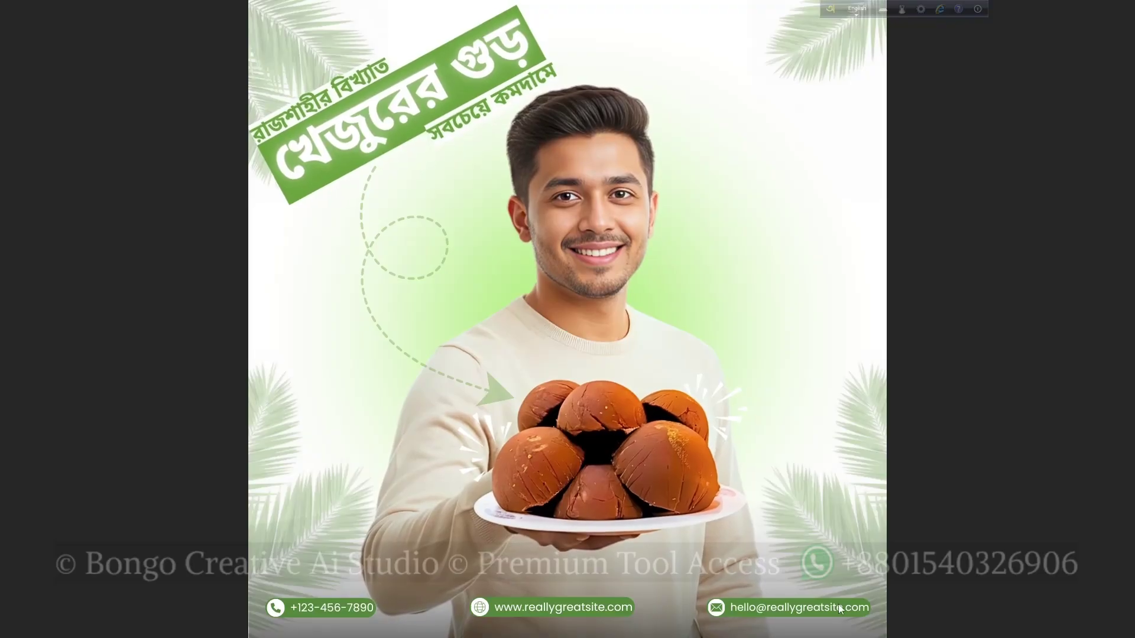
pyautogui.click(736, 587)
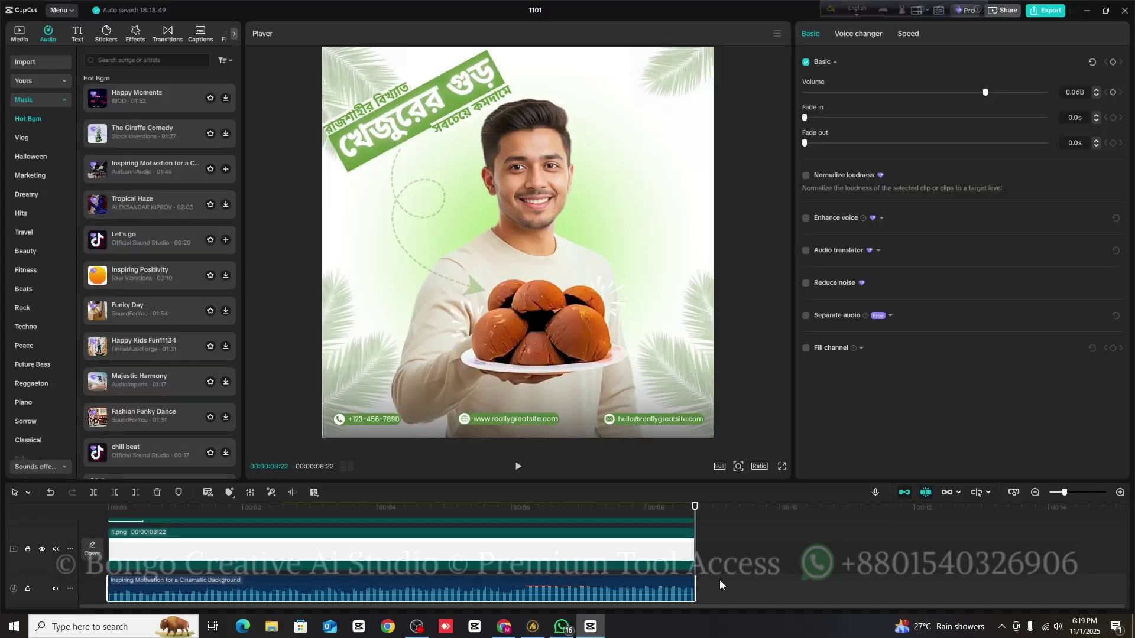
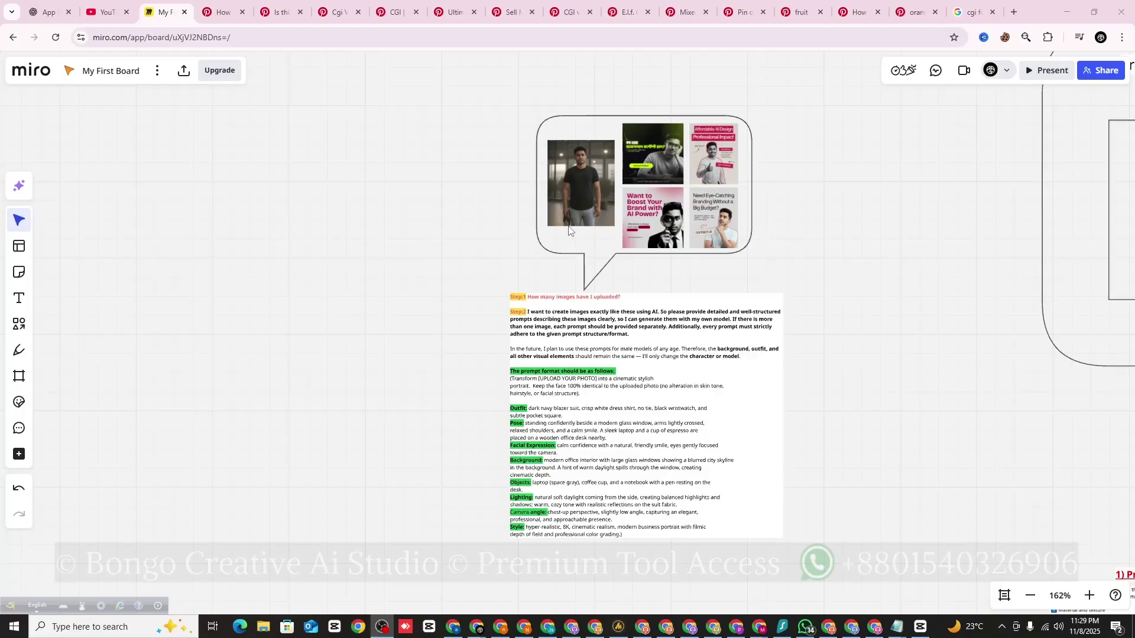
pyautogui.scroll(5, 570, 230)
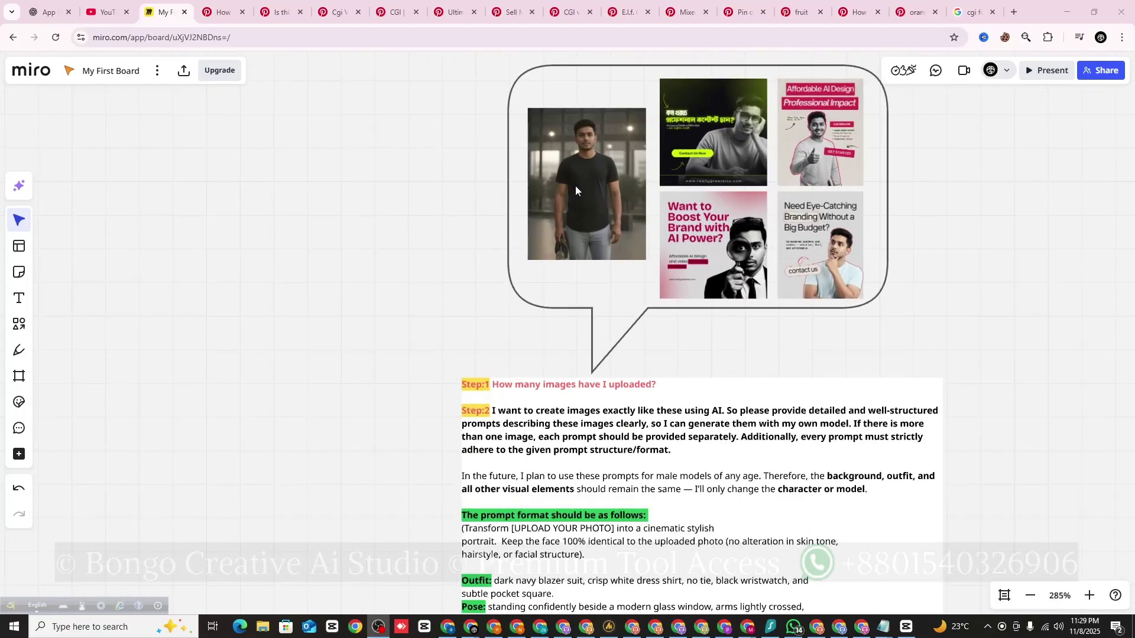
pyautogui.moveTo(587, 194); pyautogui.dragTo(516, 270)
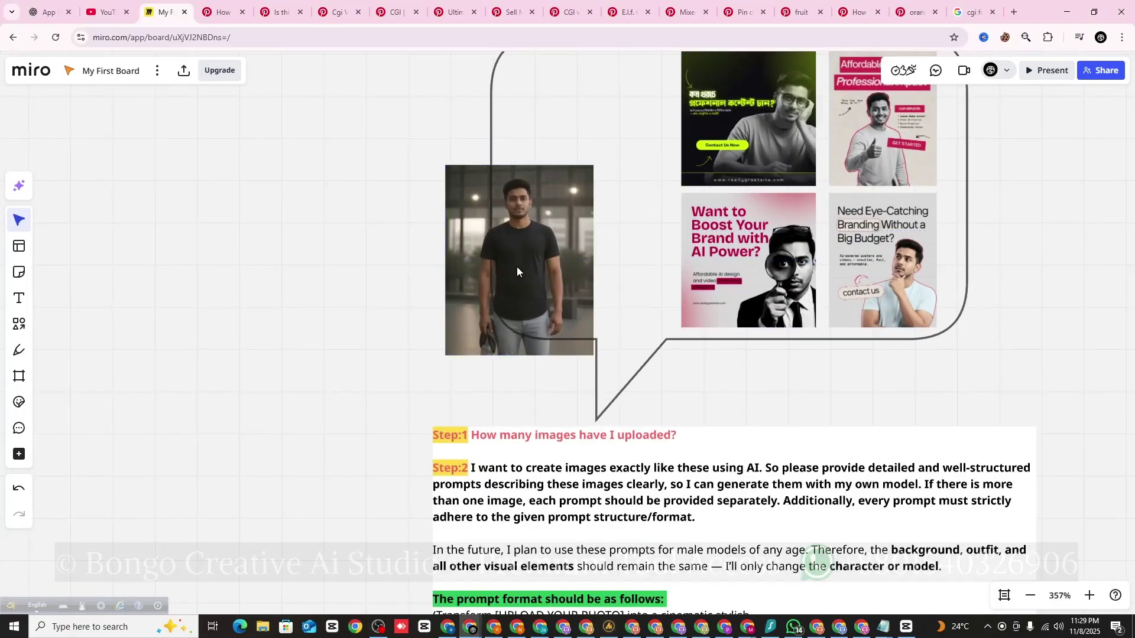
pyautogui.hotkey('ctrl', 'z')
# Examine the portrait photo, the four sample posters and the image-to-prompt instructions below them on the board
pyautogui.press('h')
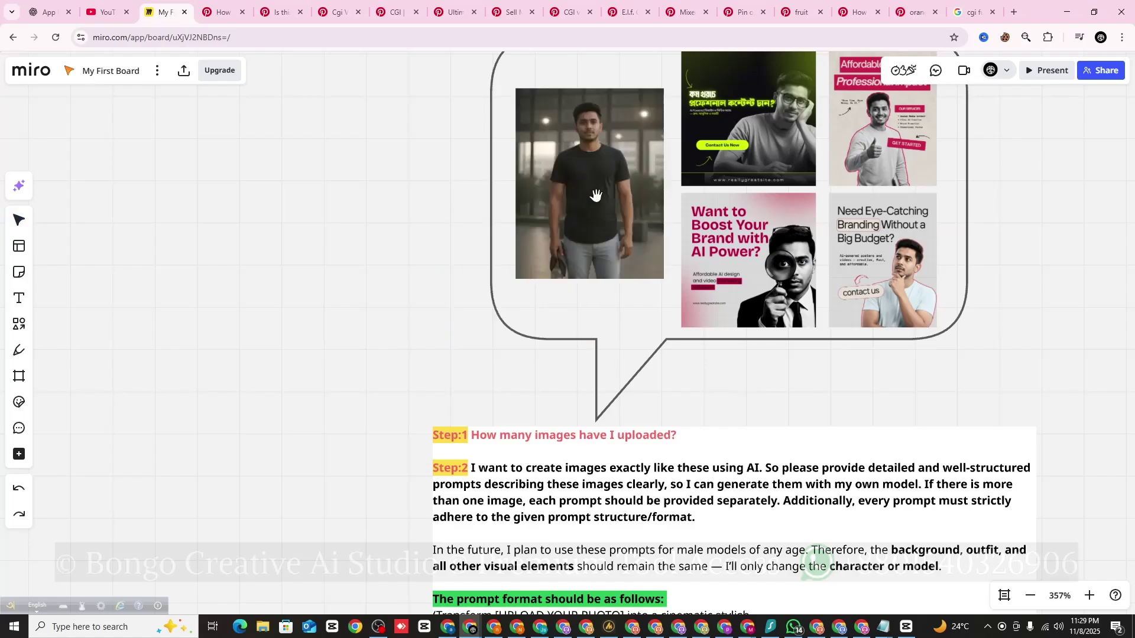
pyautogui.moveTo(575, 205); pyautogui.dragTo(470, 252)
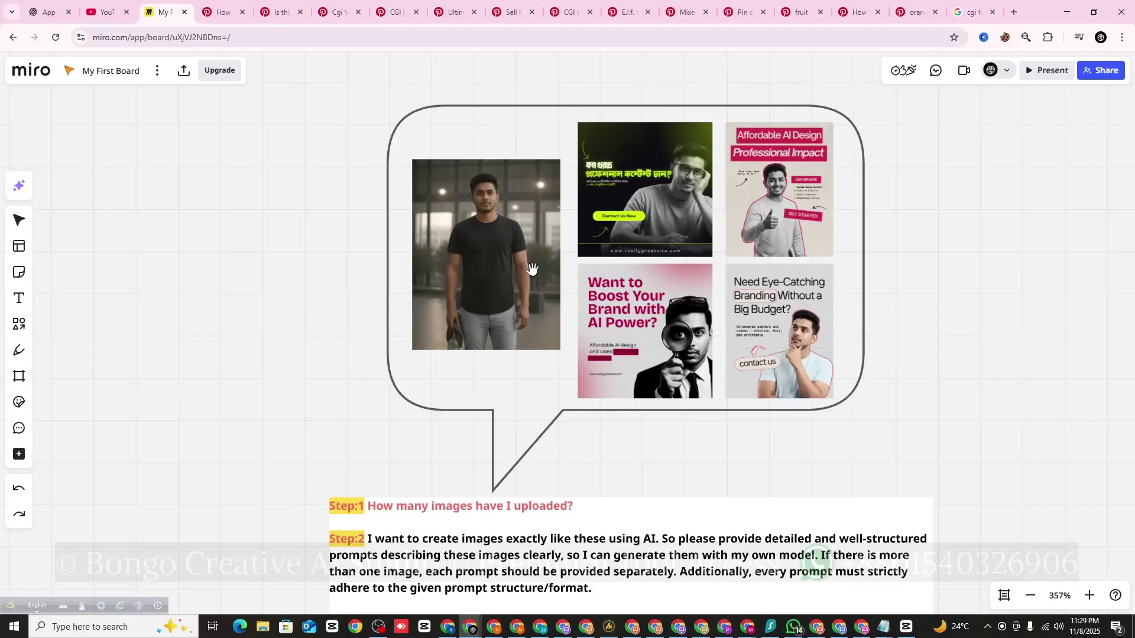
pyautogui.scroll(1, 463, 234)
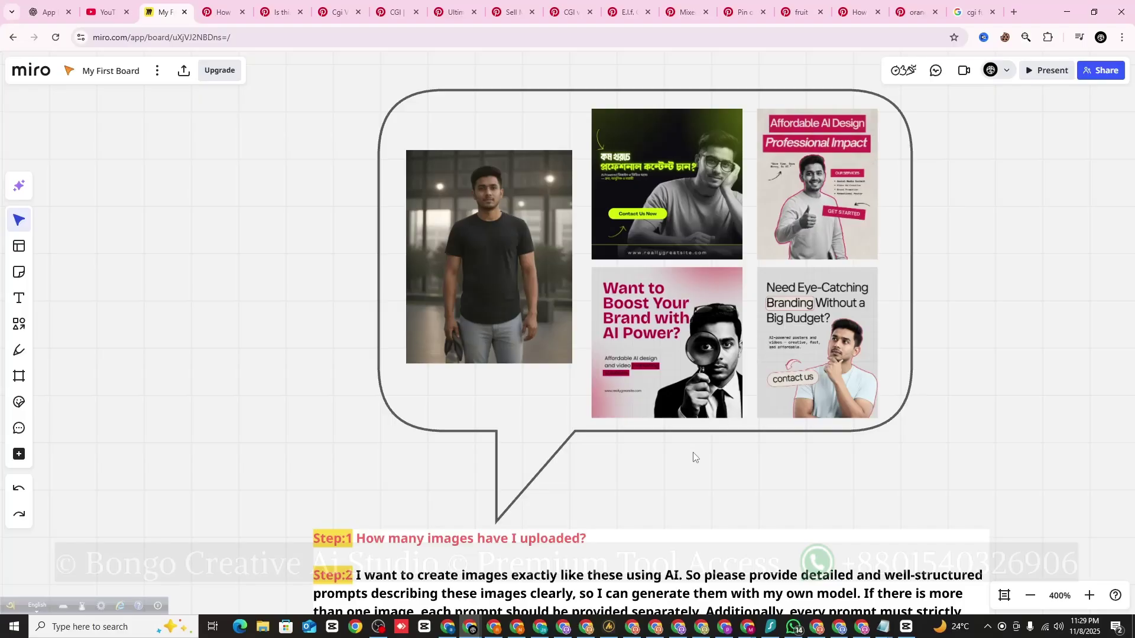
pyautogui.moveTo(689, 463); pyautogui.dragTo(680, 227)
pyautogui.scroll(-5, 648, 274)
pyautogui.scroll(-3, 648, 274)
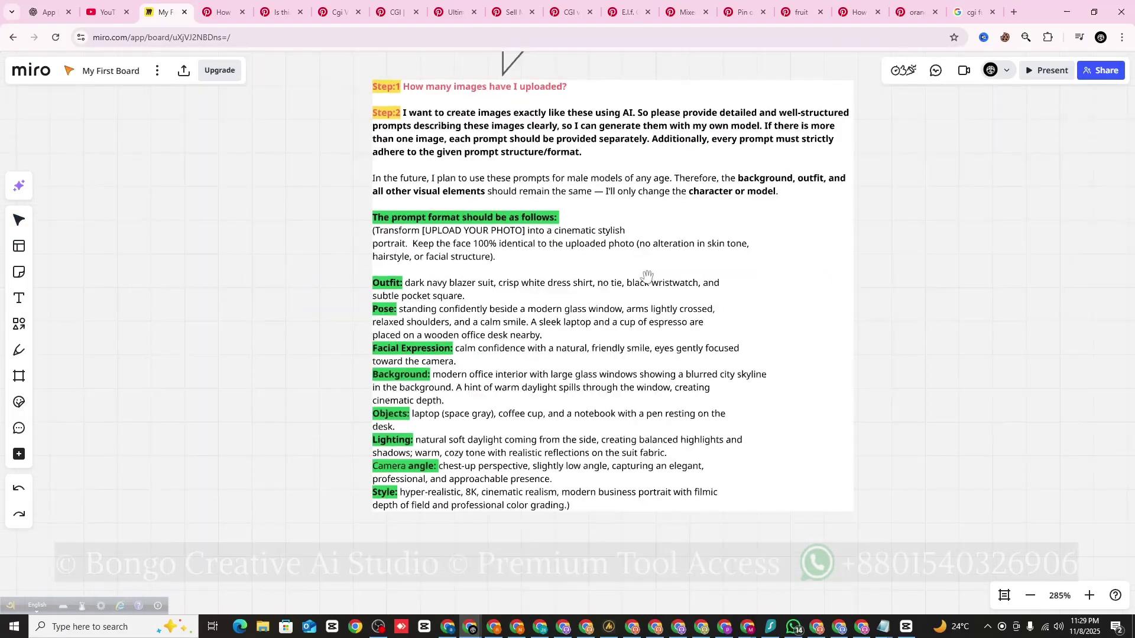
pyautogui.scroll(3, 615, 237)
pyautogui.scroll(4, 680, 238)
pyautogui.scroll(3, 679, 239)
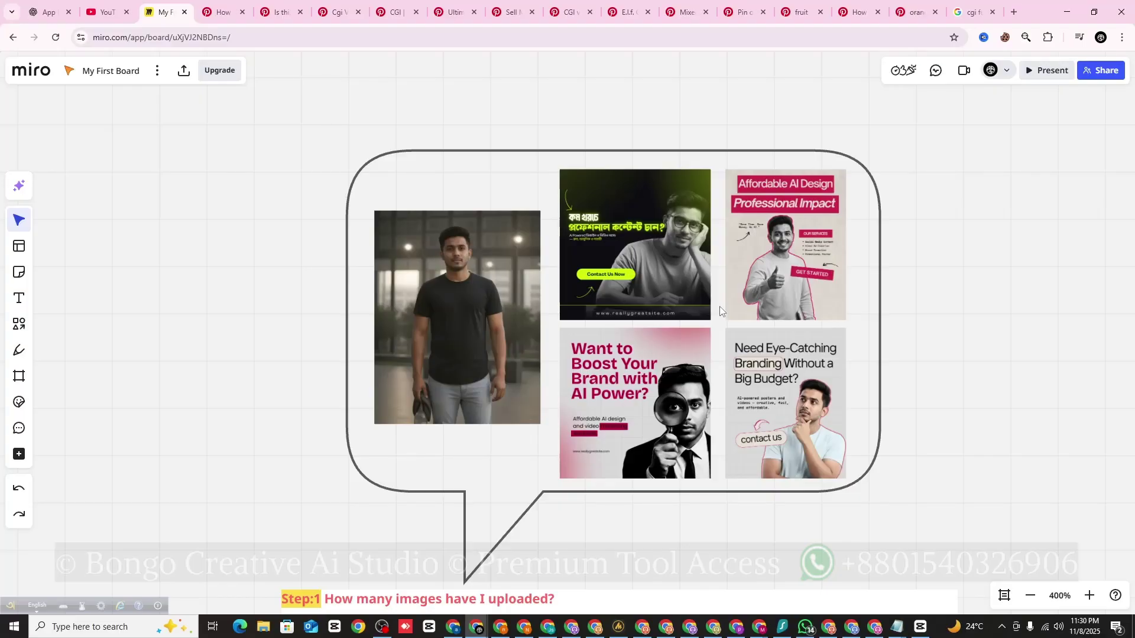
pyautogui.moveTo(570, 516); pyautogui.dragTo(578, 409)
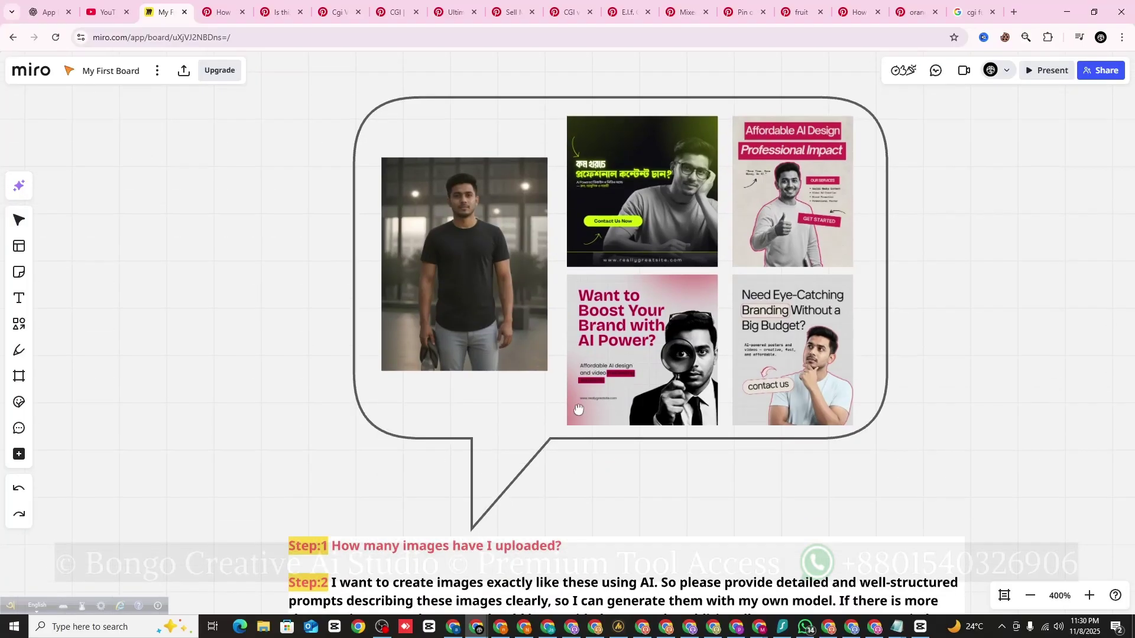
pyautogui.scroll(-10, 578, 409)
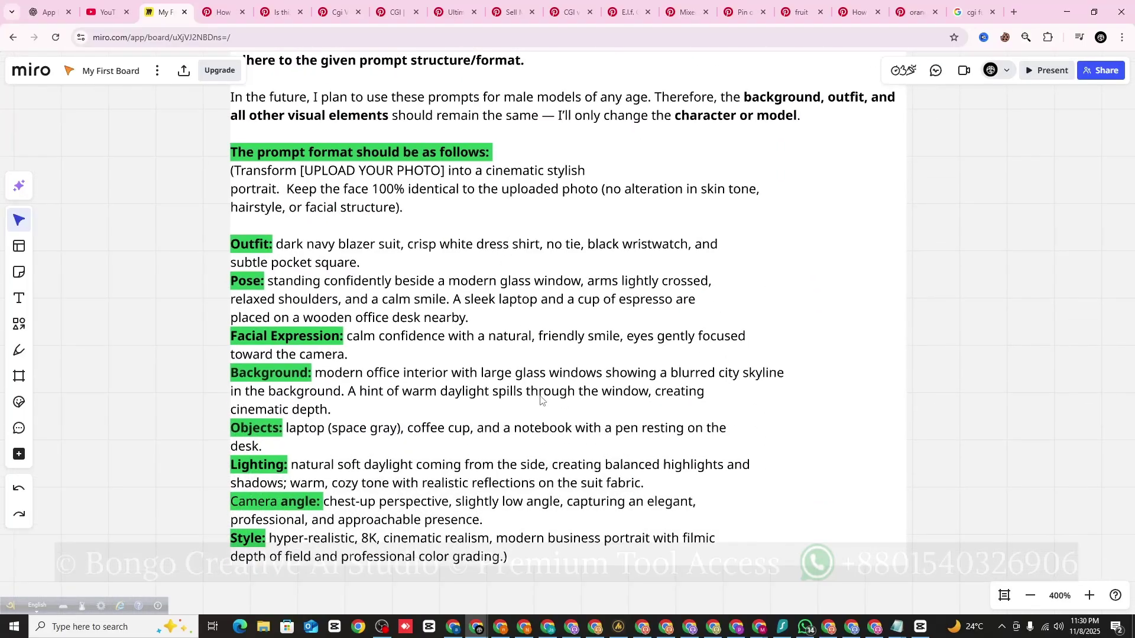
pyautogui.click(540, 397)
pyautogui.moveTo(529, 549); pyautogui.dragTo(270, 183)
pyautogui.scroll(-2, 270, 183)
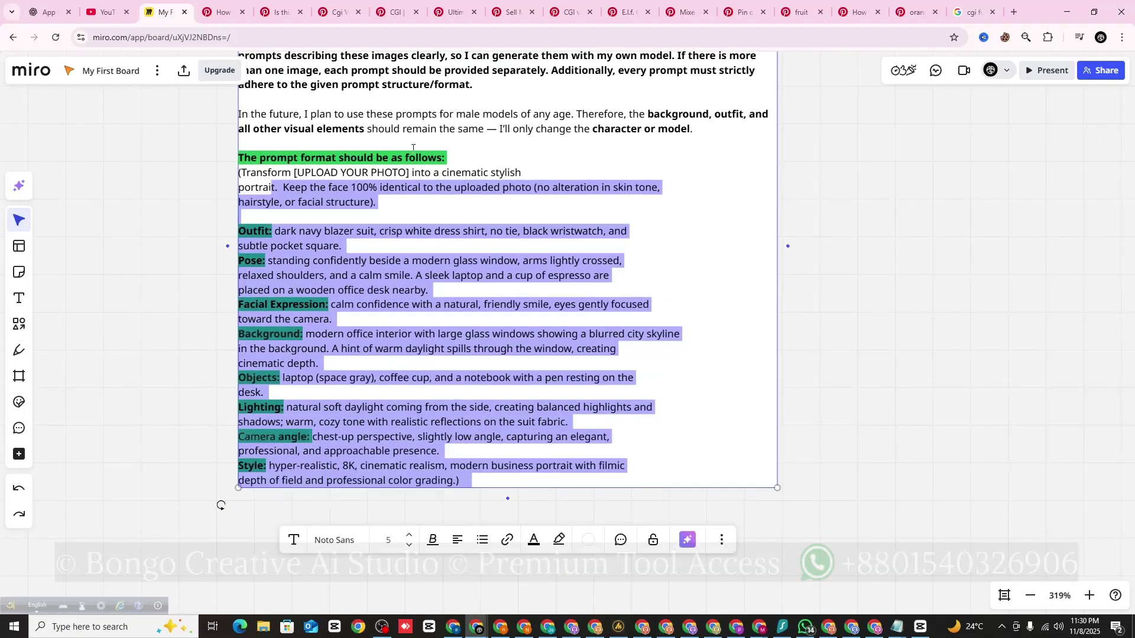
pyautogui.press('BackSpace')
pyautogui.hotkey('ctrl', 'z')
pyautogui.click(179, 155)
# Review the sample posters and compare the original perfume photo with the AI-generated product images
pyautogui.scroll(3, 513, 311)
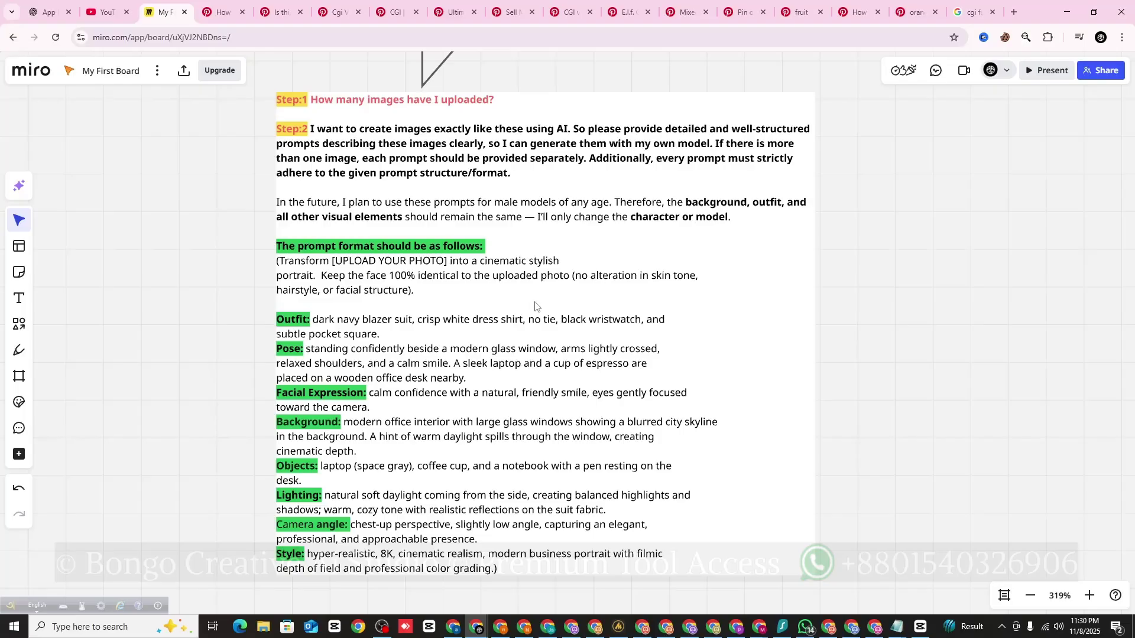
pyautogui.scroll(7, 496, 124)
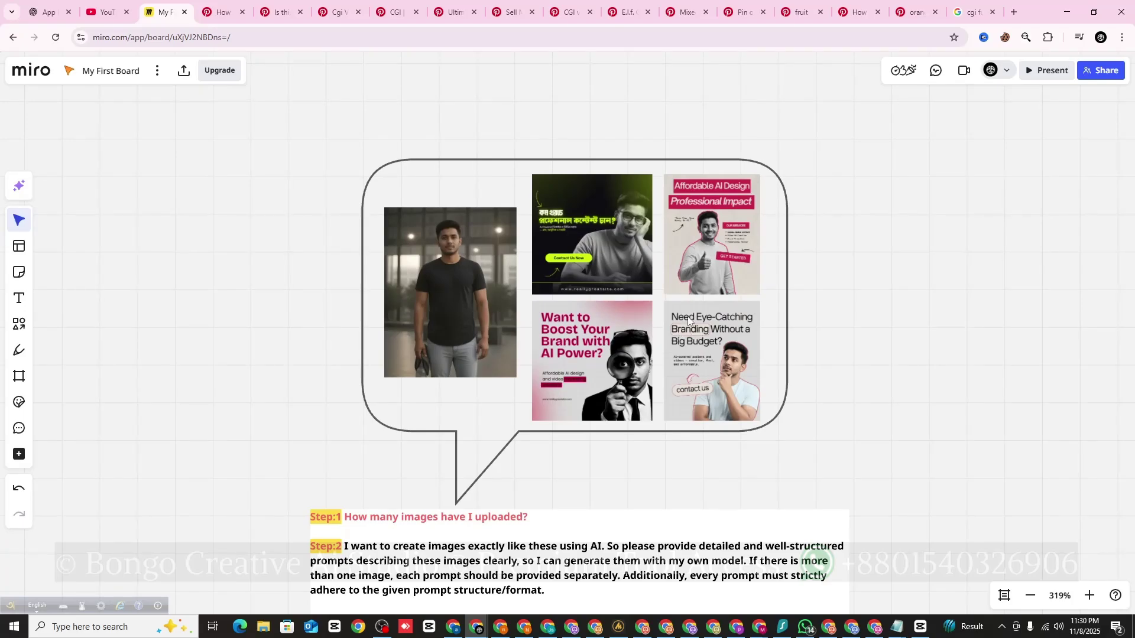
pyautogui.press('space')
pyautogui.moveTo(571, 297); pyautogui.dragTo(286, 256)
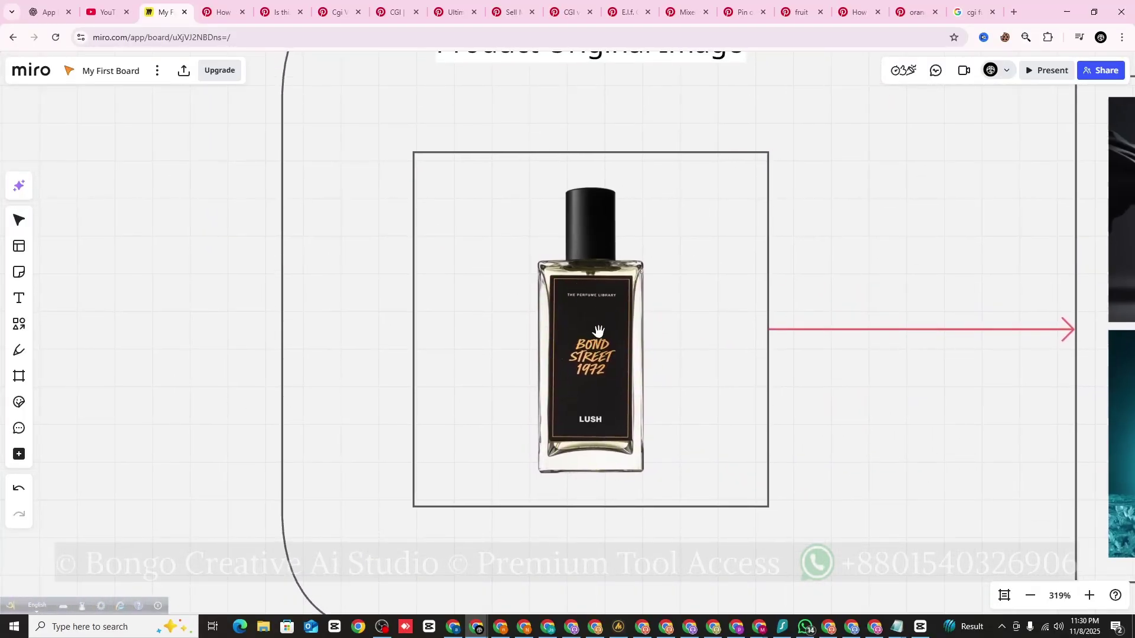
pyautogui.scroll(-3, 598, 331)
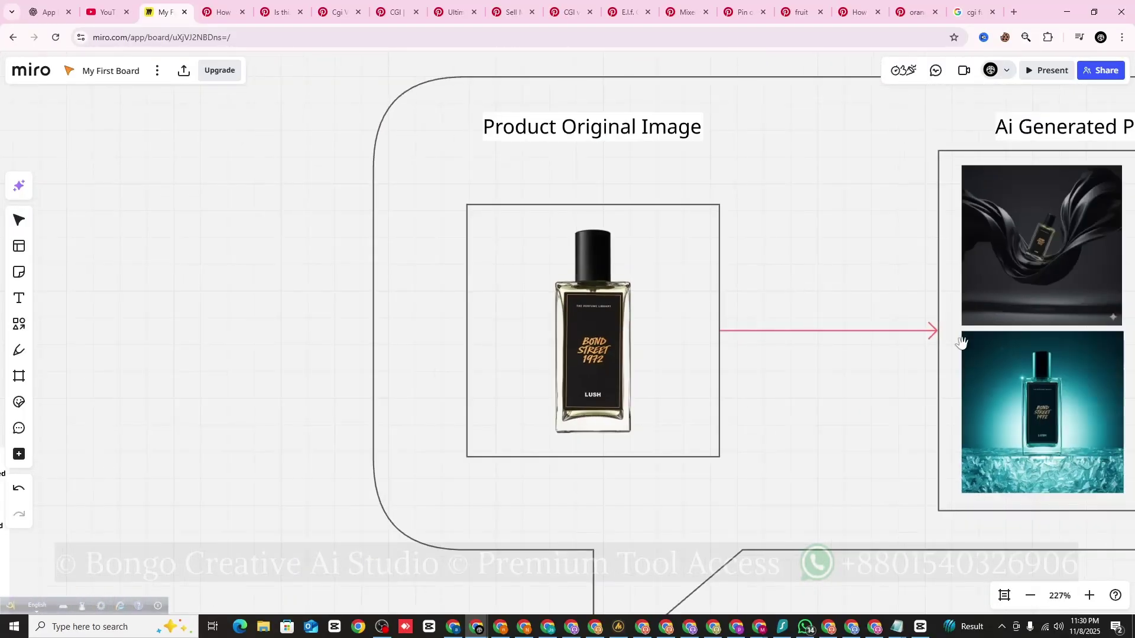
pyautogui.hscroll(5, 709, 328)
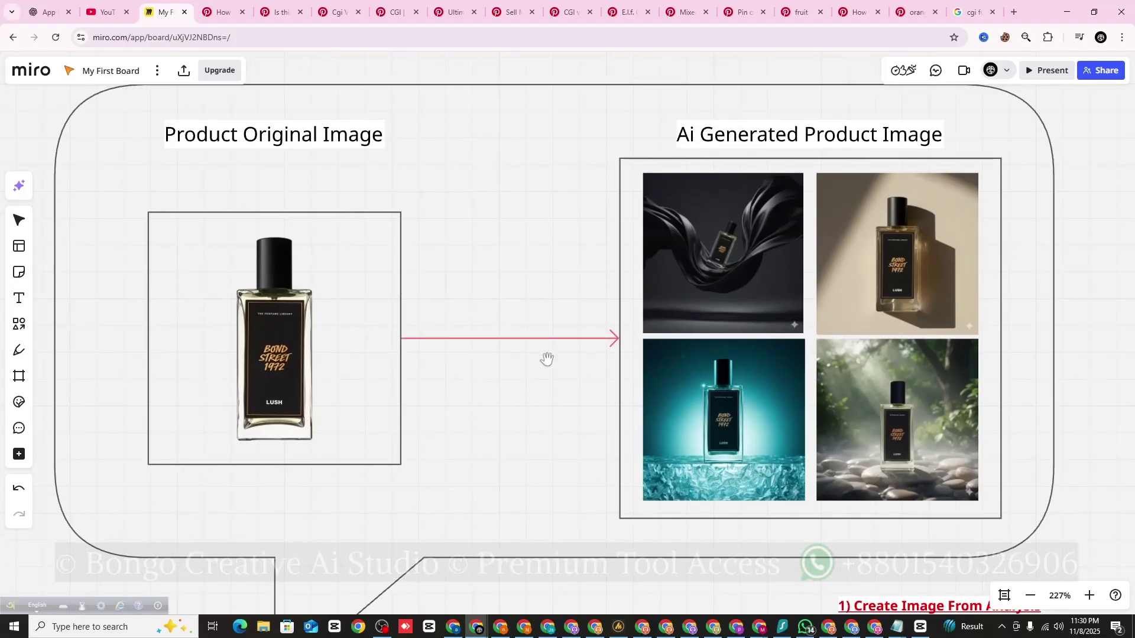
pyautogui.moveTo(410, 445); pyautogui.dragTo(516, 264)
# Read the "Product Image Analysis" prompt note below the perfume examples
pyautogui.scroll(-5, 423, 365)
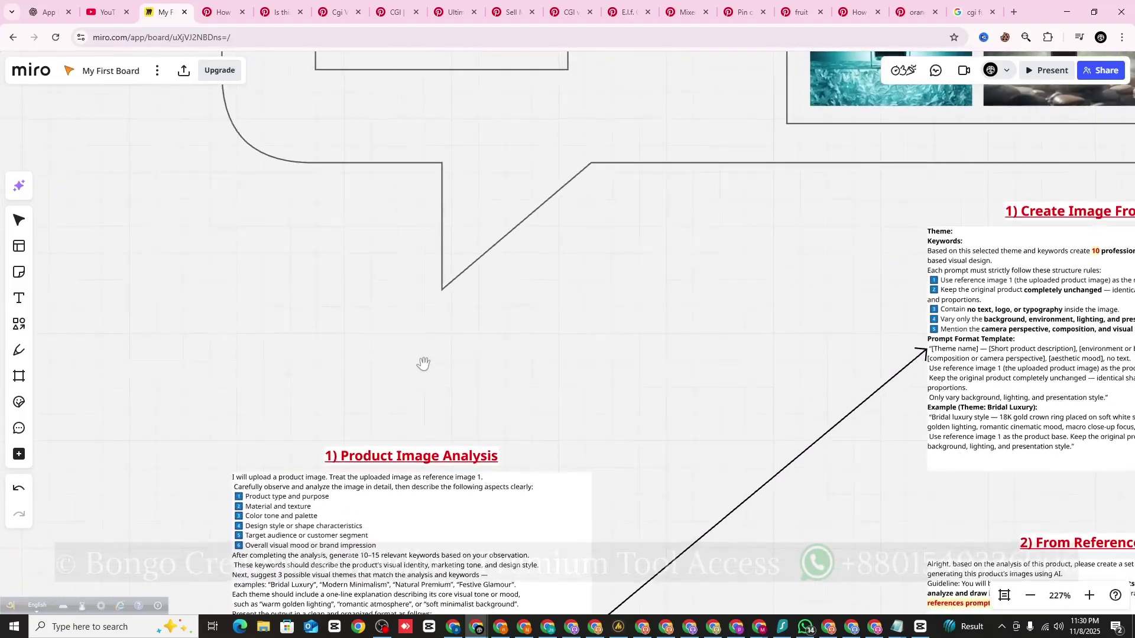
pyautogui.scroll(-3, 375, 410)
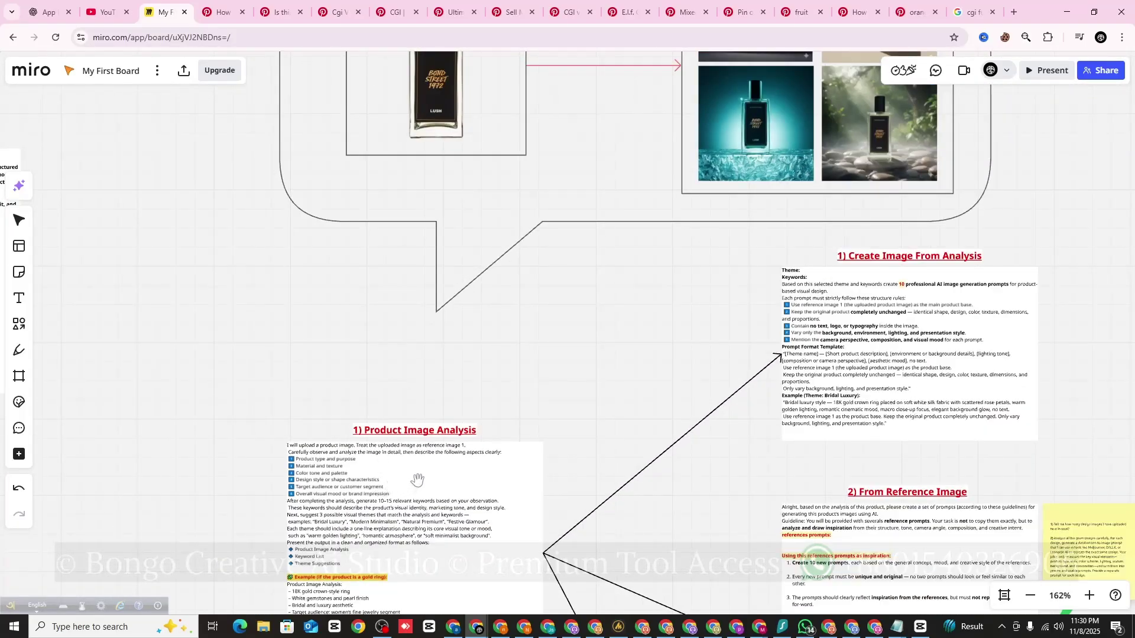
pyautogui.moveTo(417, 483); pyautogui.dragTo(452, 288)
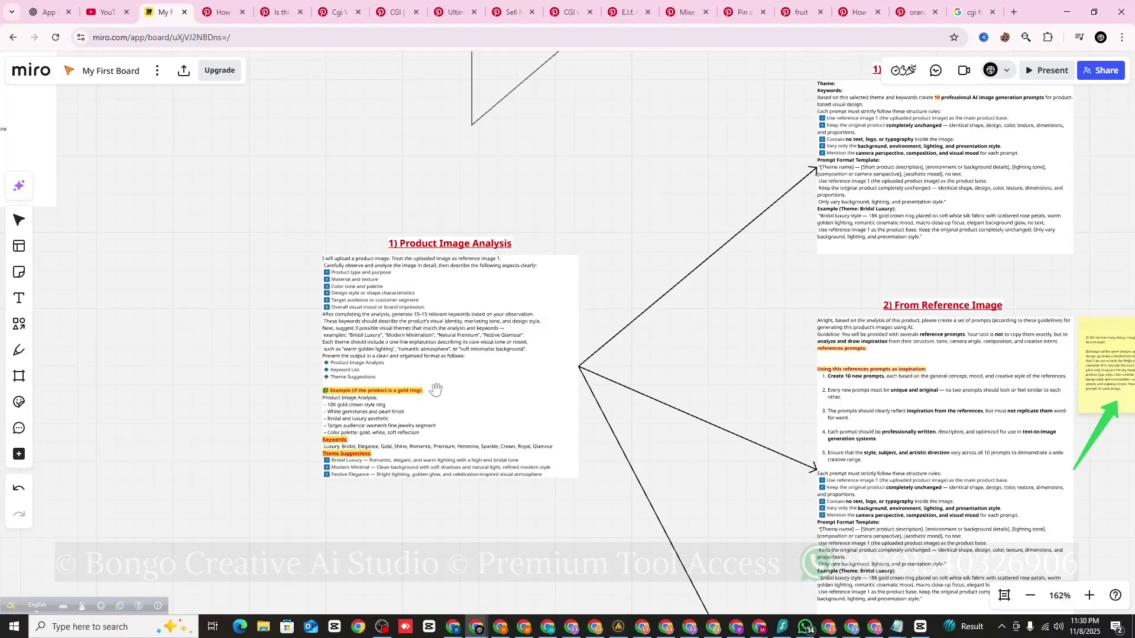
pyautogui.scroll(5, 435, 389)
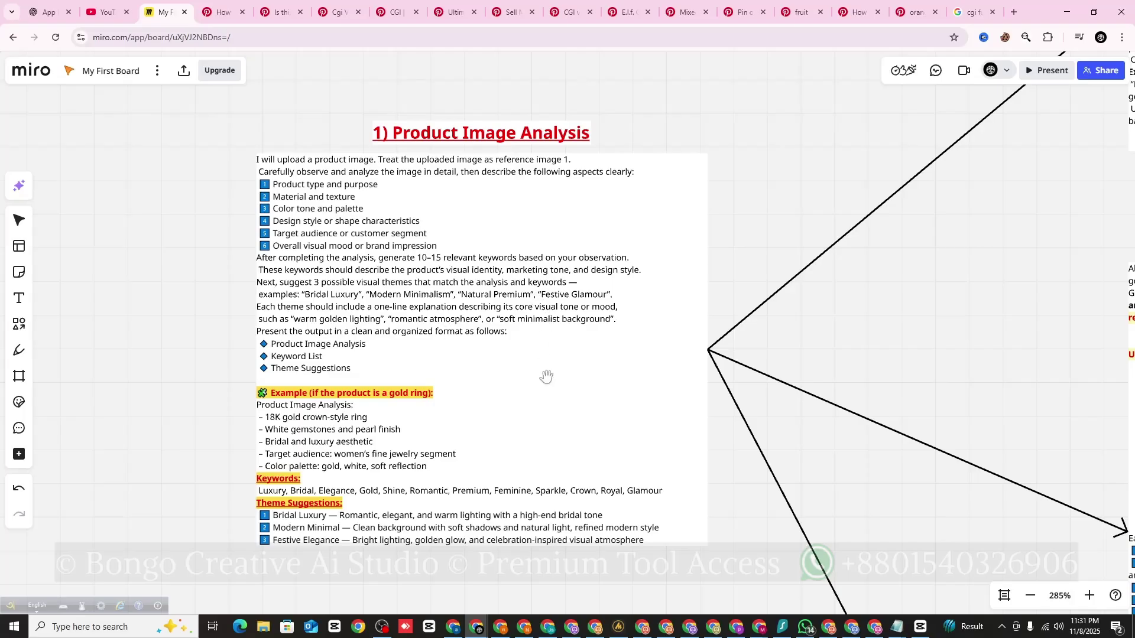
# Follow the connector from the product analysis note and read the "Create Image From Analysis" prompt
pyautogui.press('v')
pyautogui.press('h')
pyautogui.moveTo(612, 286); pyautogui.dragTo(506, 313)
pyautogui.hscroll(10, 505, 313)
pyautogui.scroll(5, 506, 313)
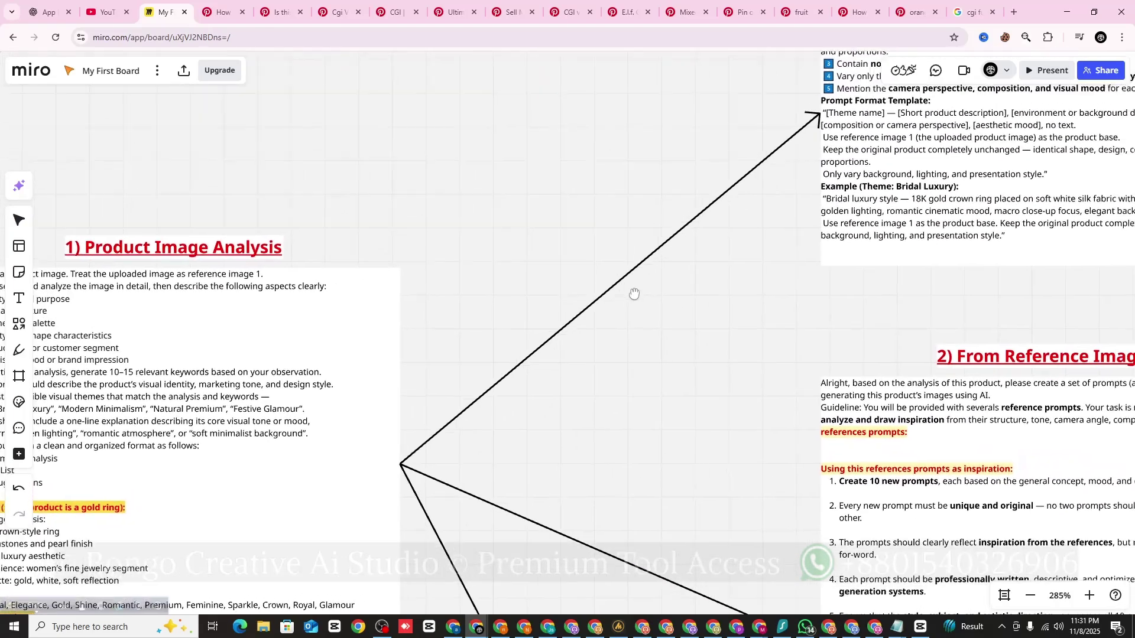
pyautogui.hscroll(4, 569, 325)
pyautogui.scroll(5, 569, 325)
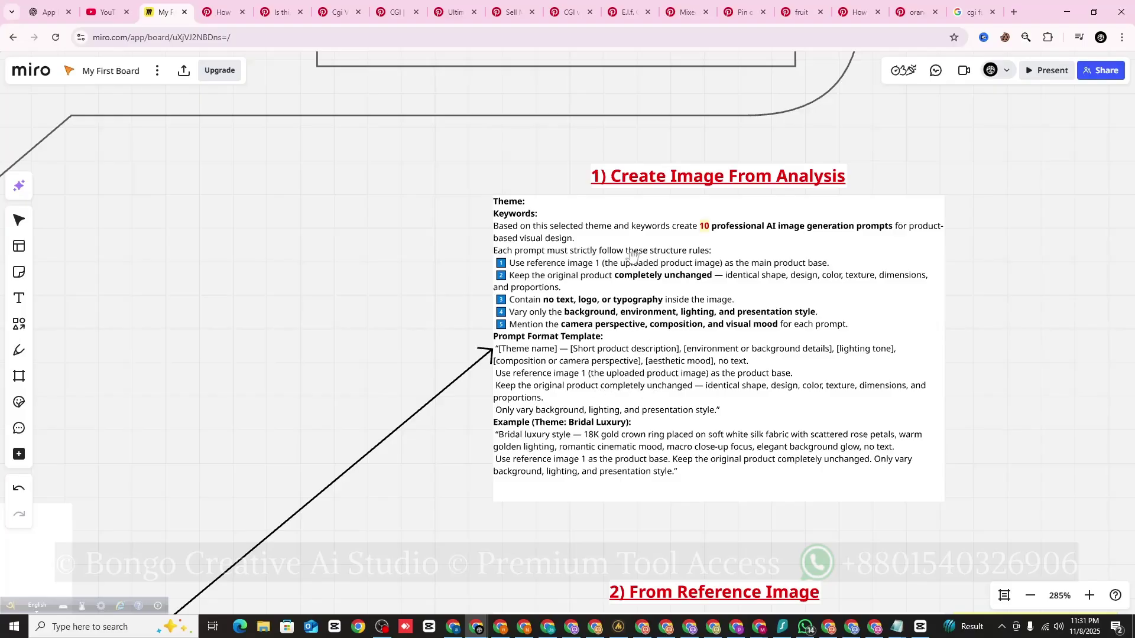
# Go back over the "Product Image Analysis" note and the connectors leading from it to the image creation prompts
pyautogui.press('v')
pyautogui.press('h')
pyautogui.moveTo(392, 400); pyautogui.dragTo(491, 331)
pyautogui.scroll(-2, 273, 322)
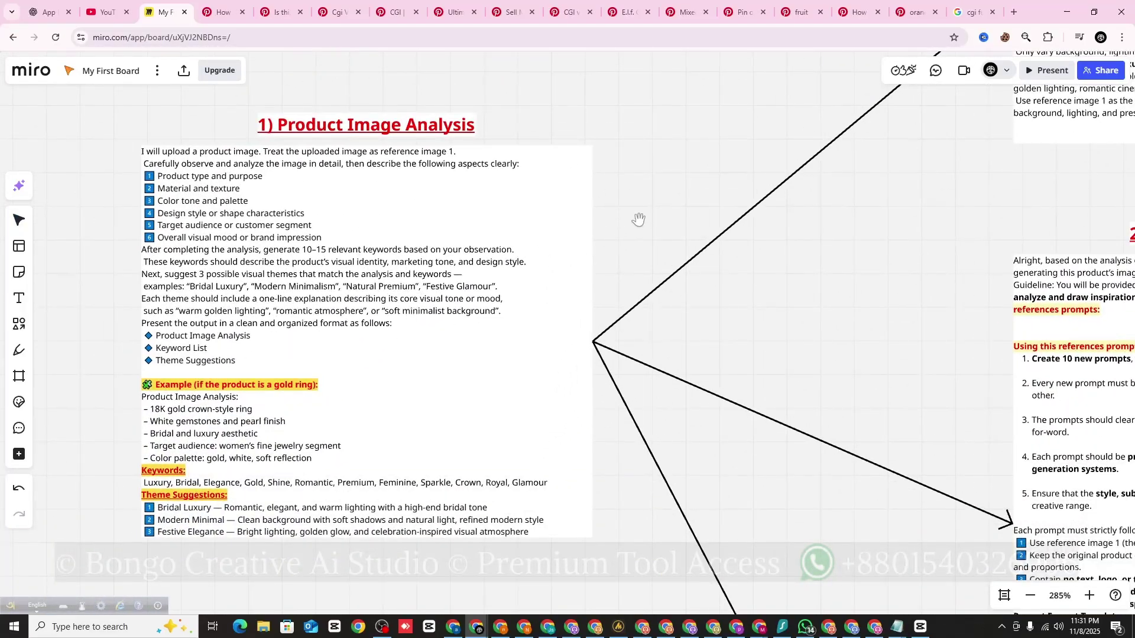
pyautogui.hscroll(5, 639, 221)
pyautogui.moveTo(615, 248); pyautogui.dragTo(603, 379)
pyautogui.moveTo(666, 253); pyautogui.dragTo(602, 440)
pyautogui.scroll(-7, 562, 362)
pyautogui.hscroll(-7, 563, 362)
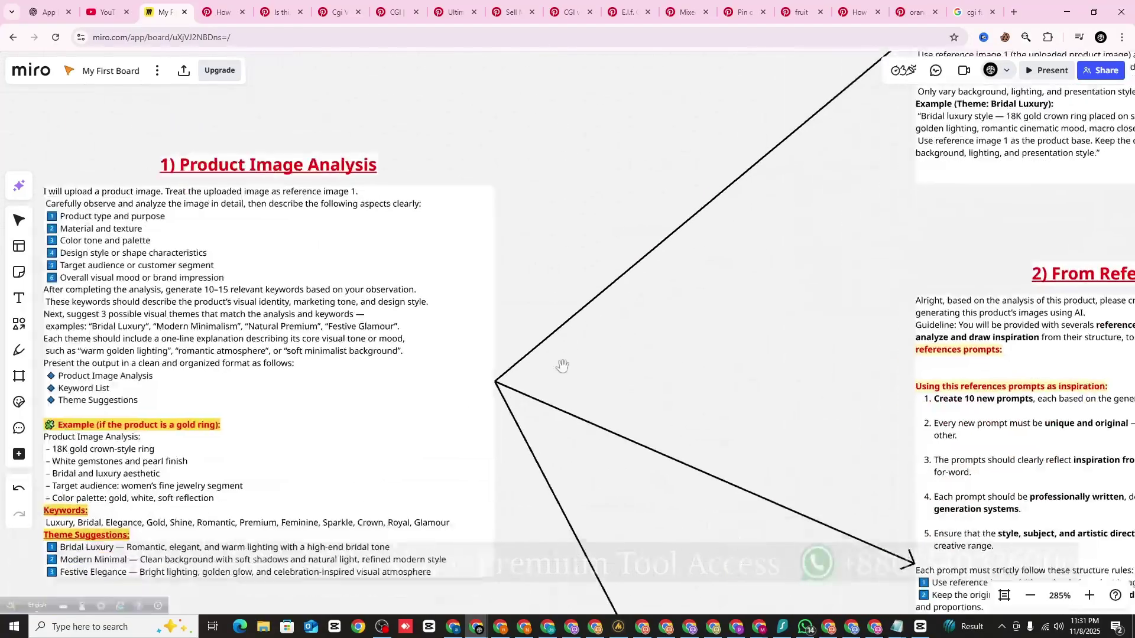
# Inspect the Keywords and Theme Suggestions sections in the "Product Image Analysis" note, highlighting the theme heading
pyautogui.moveTo(479, 381); pyautogui.dragTo(575, 420)
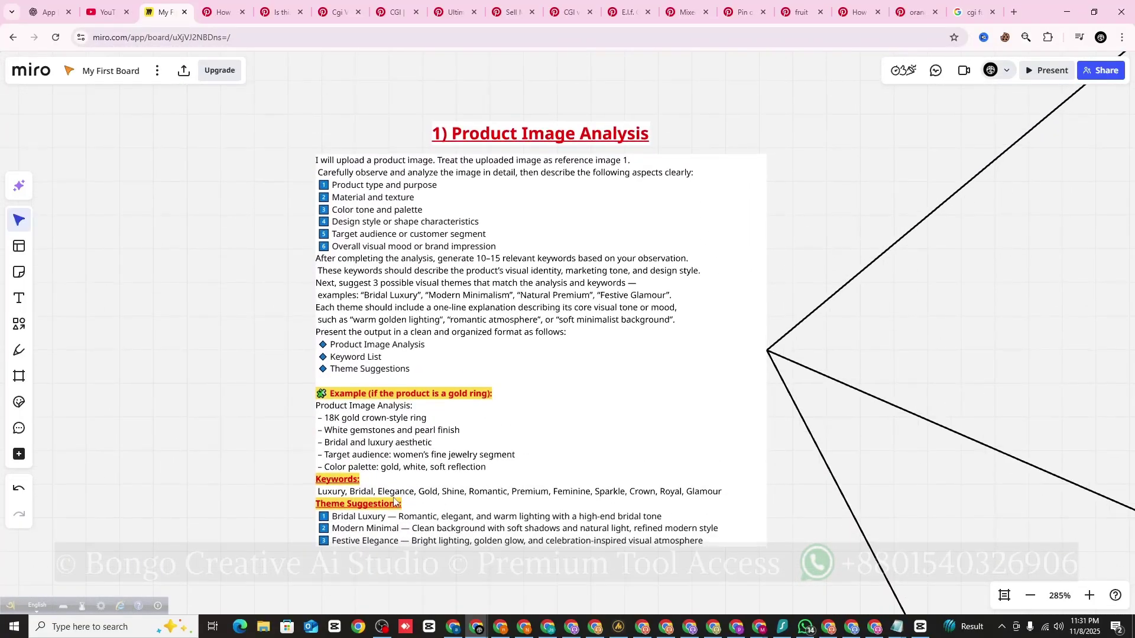
pyautogui.click(355, 480)
pyautogui.click(355, 480)
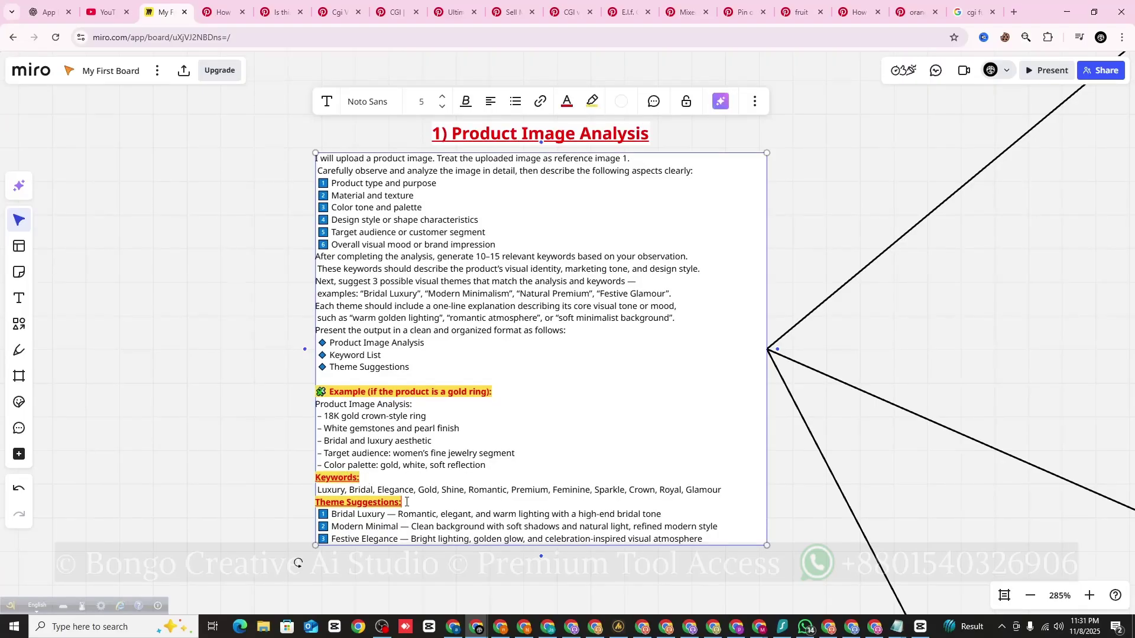
pyautogui.moveTo(406, 502); pyautogui.dragTo(315, 502)
pyautogui.click(273, 438)
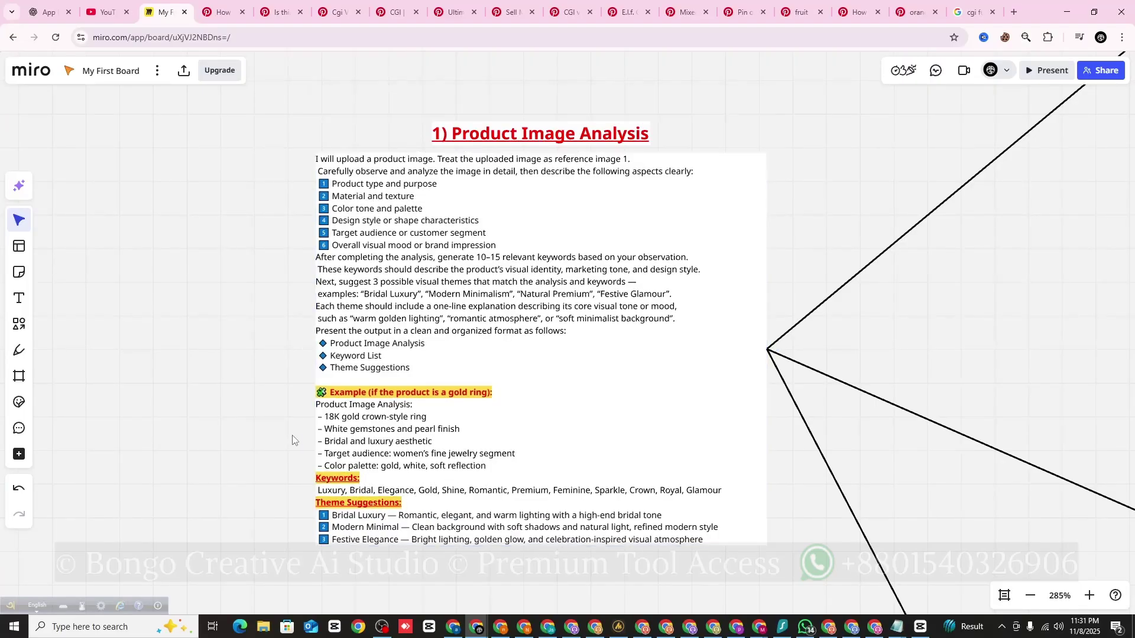
# Examine the rules of the "Create Image From Analysis" prompt and highlight the number of prompts it requests
pyautogui.scroll(10, 520, 248)
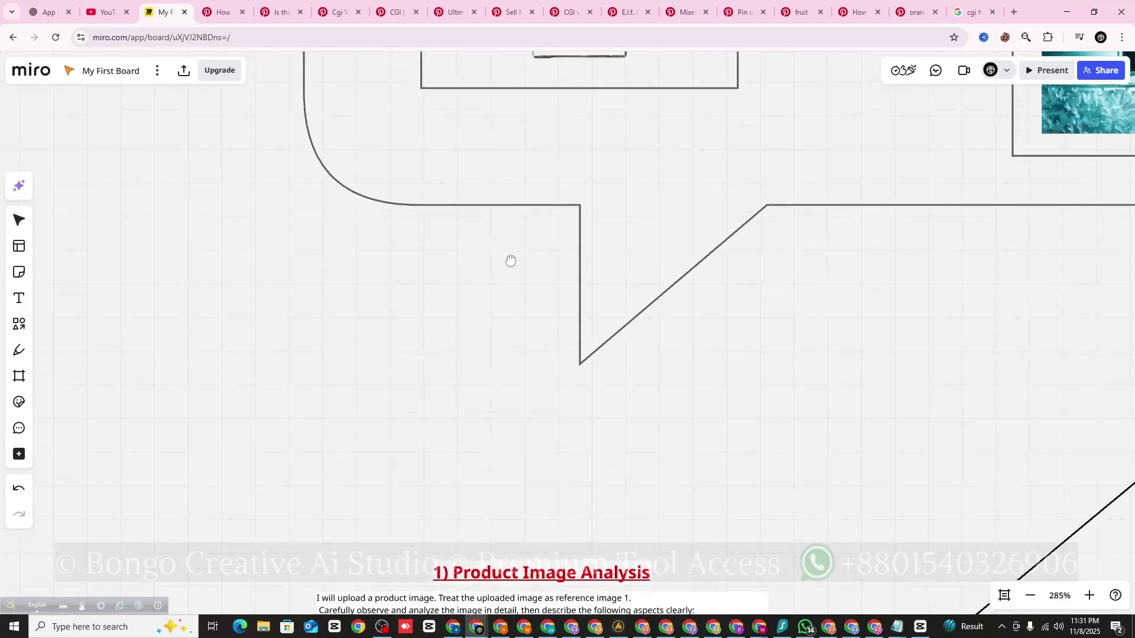
pyautogui.scroll(-5, 473, 295)
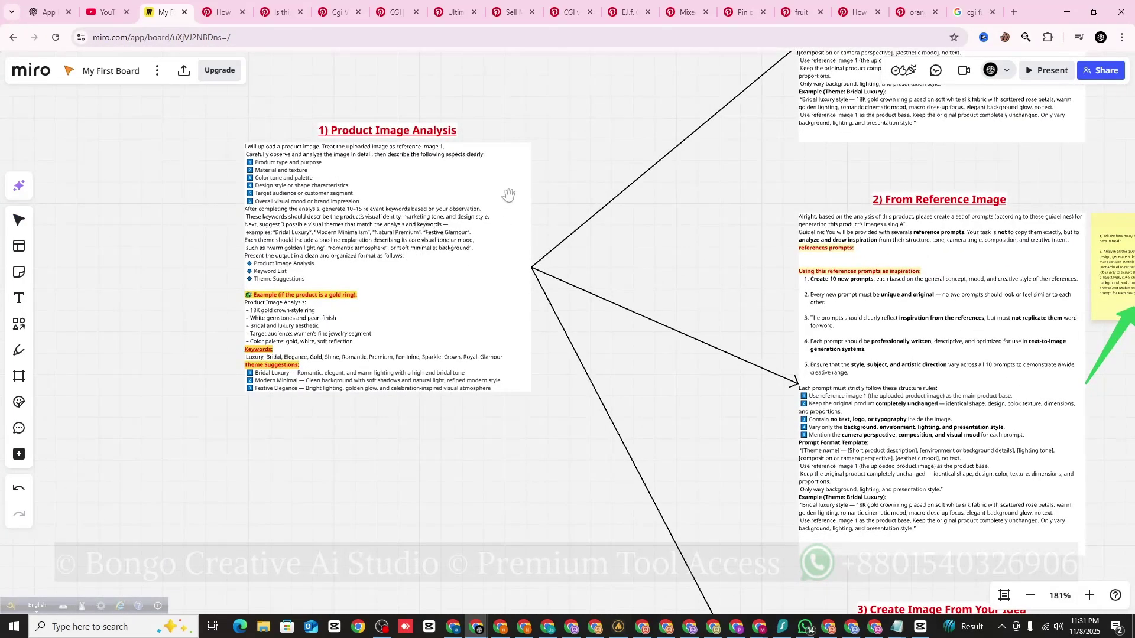
pyautogui.press('v')
pyautogui.press('h')
pyautogui.moveTo(579, 157); pyautogui.dragTo(496, 272)
pyautogui.scroll(2, 497, 272)
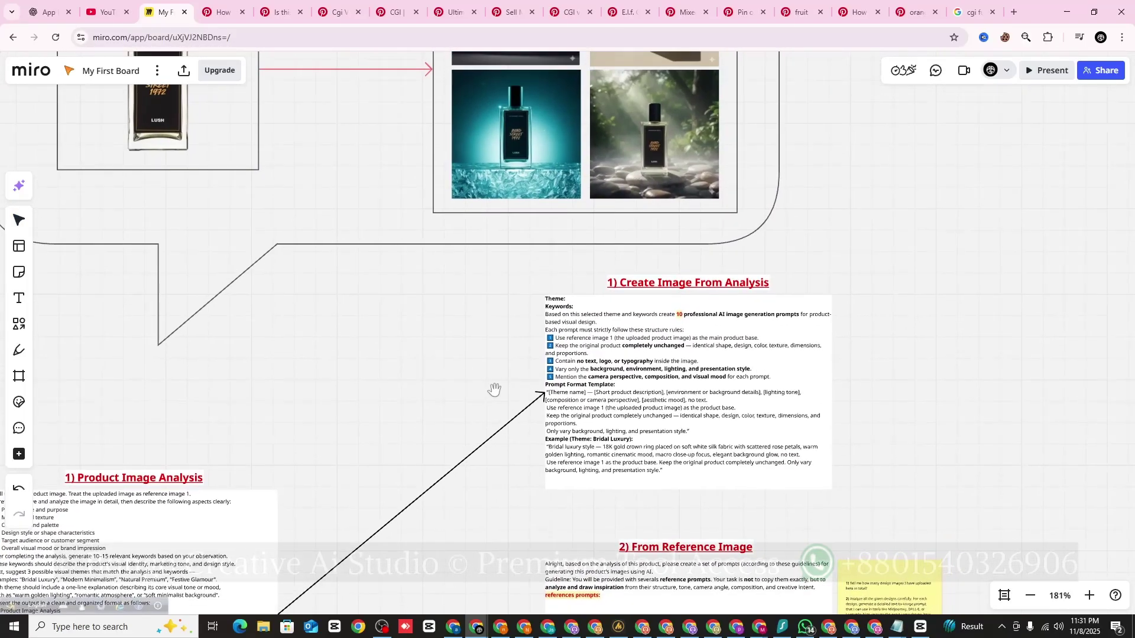
pyautogui.scroll(8, 563, 325)
pyautogui.press('v')
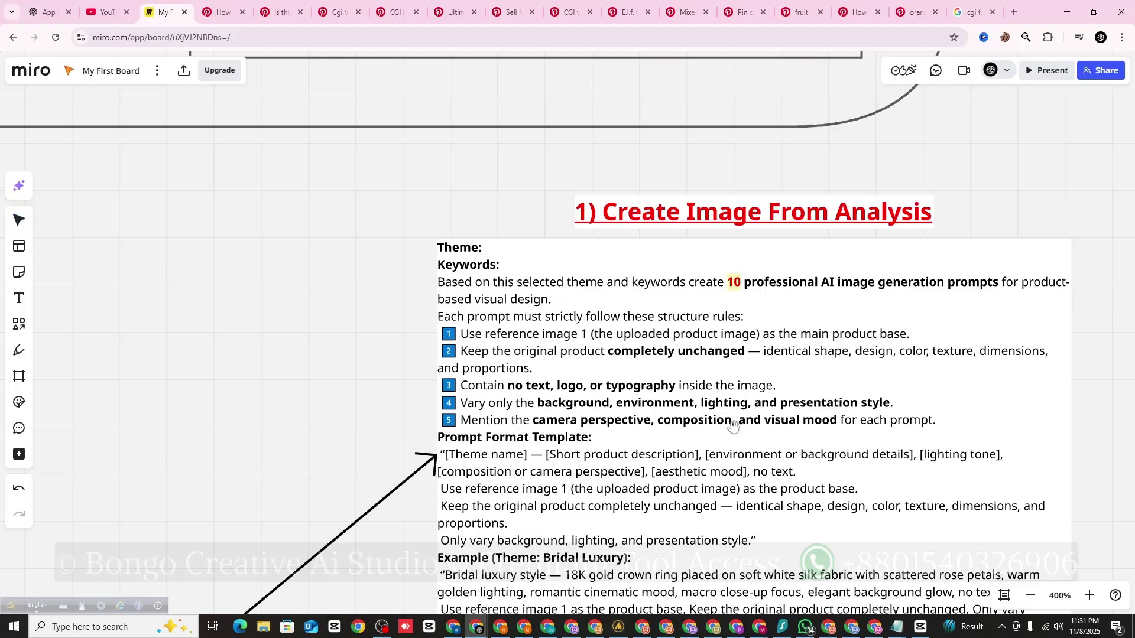
pyautogui.moveTo(734, 427); pyautogui.dragTo(683, 293)
pyautogui.scroll(1, 682, 292)
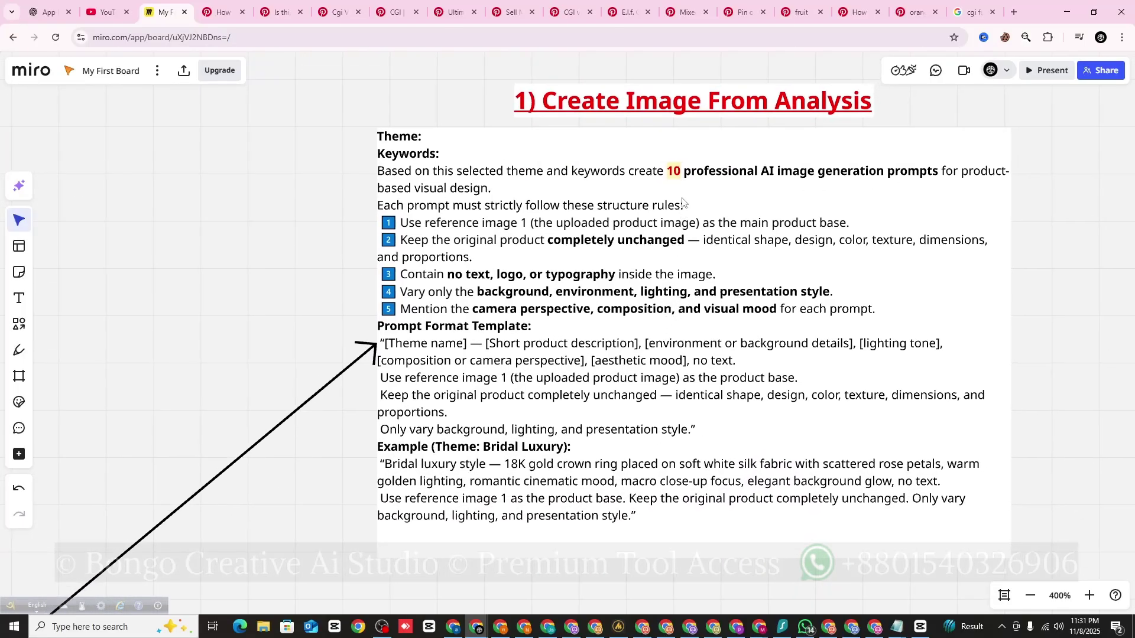
pyautogui.click(671, 176)
pyautogui.moveTo(666, 171); pyautogui.dragTo(681, 170)
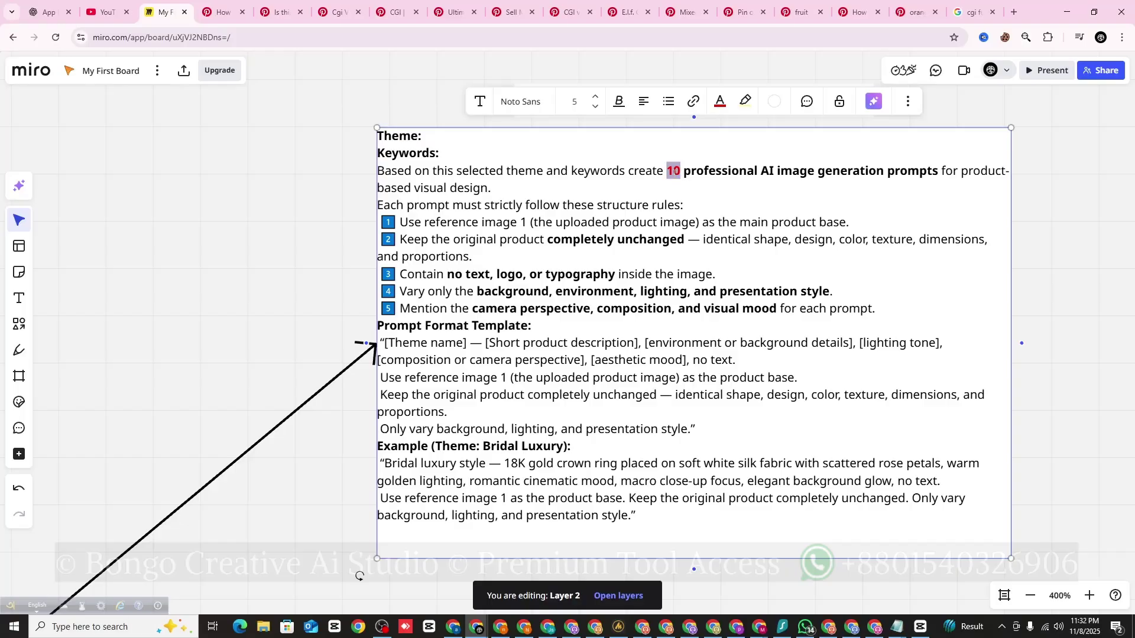
pyautogui.click(1038, 343)
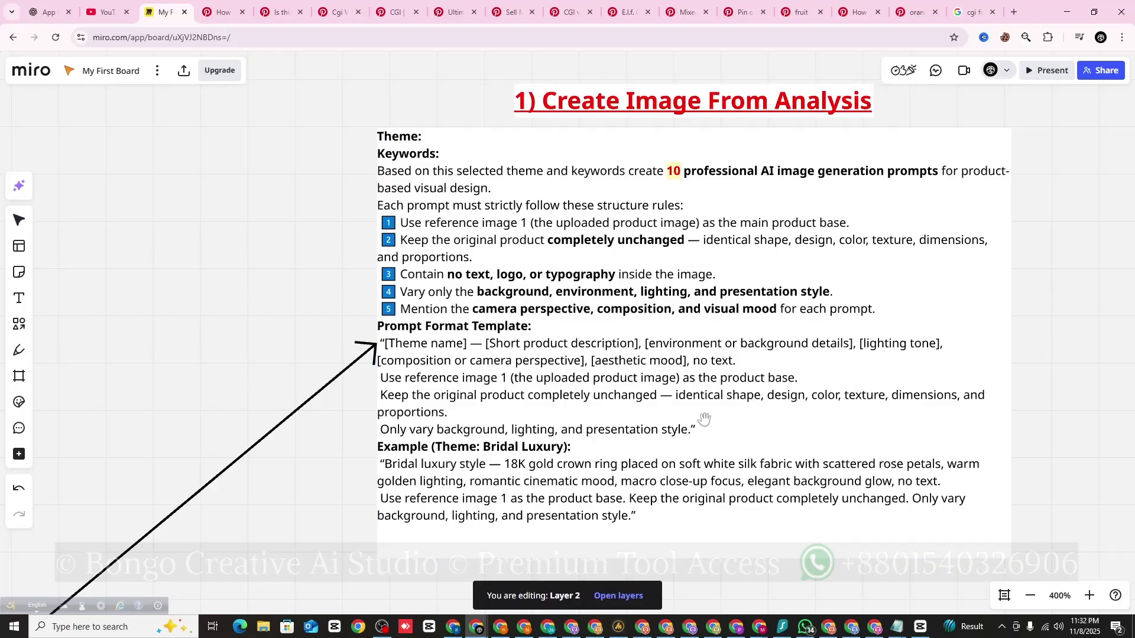
# Read the "From Reference Image" prompt and the yellow sticky note beside it
pyautogui.scroll(5, 704, 426)
pyautogui.scroll(-2, 677, 229)
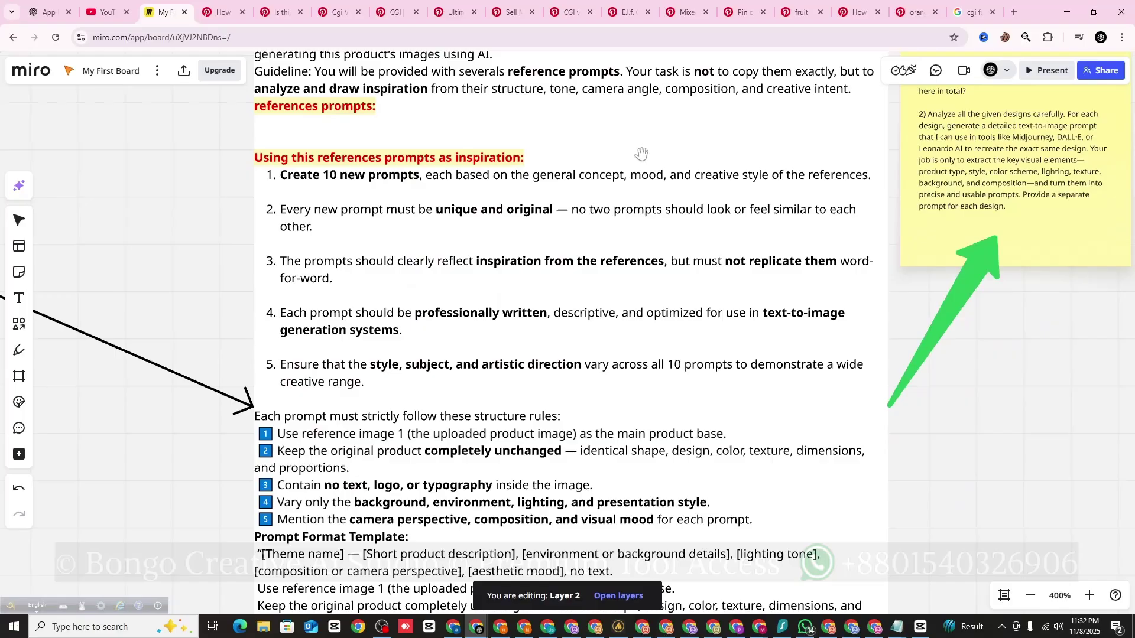
pyautogui.scroll(-1, 646, 132)
pyautogui.press('v')
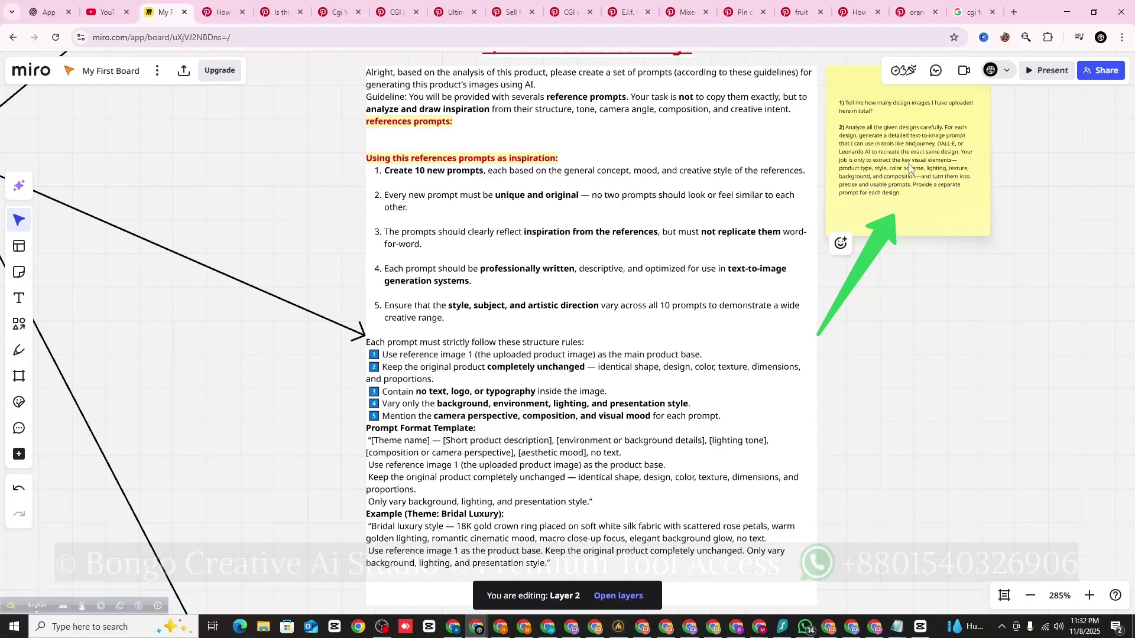
# Examine the yellow sticky note beside the "From Reference Image" prompt and highlight its second instruction about analyzing the designs
pyautogui.moveTo(905, 117); pyautogui.dragTo(828, 208)
pyautogui.scroll(3, 828, 208)
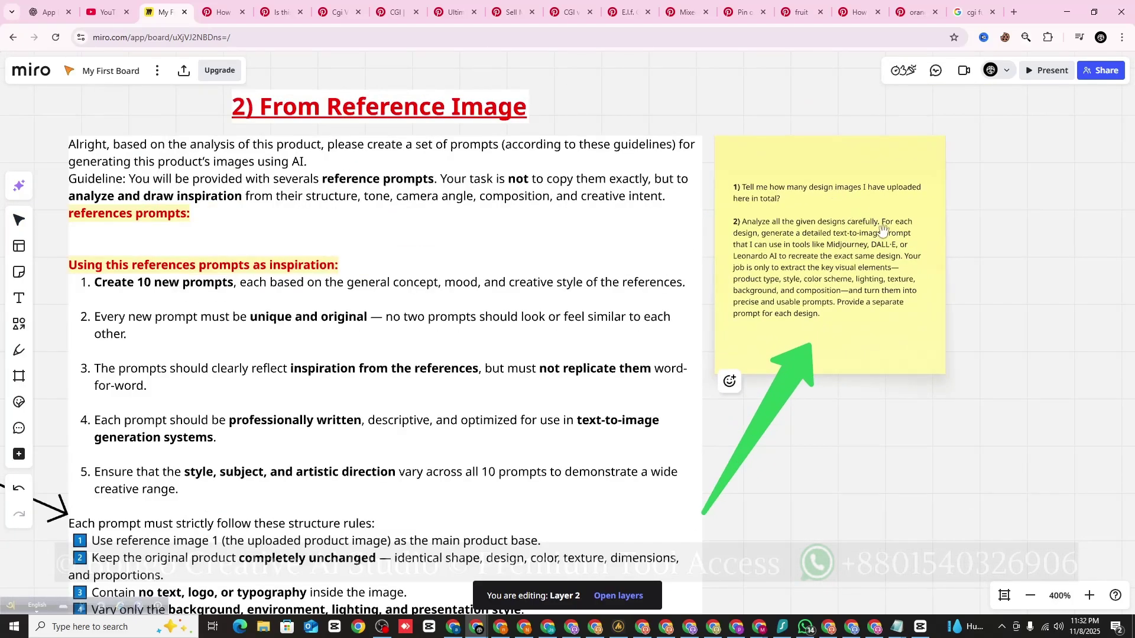
pyautogui.doubleClick(821, 248)
pyautogui.moveTo(828, 313); pyautogui.dragTo(738, 219)
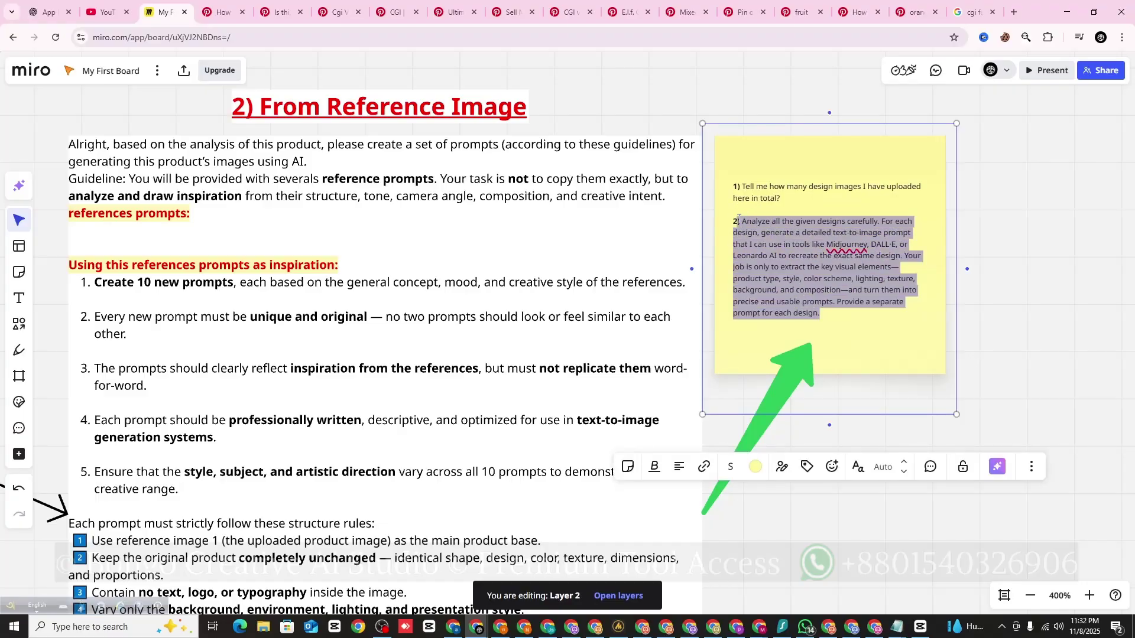
pyautogui.click(999, 336)
# Inspect the empty area under "references prompts:" in the "From Reference Image" prompt, highlighting the blank line
pyautogui.moveTo(646, 327); pyautogui.dragTo(815, 243)
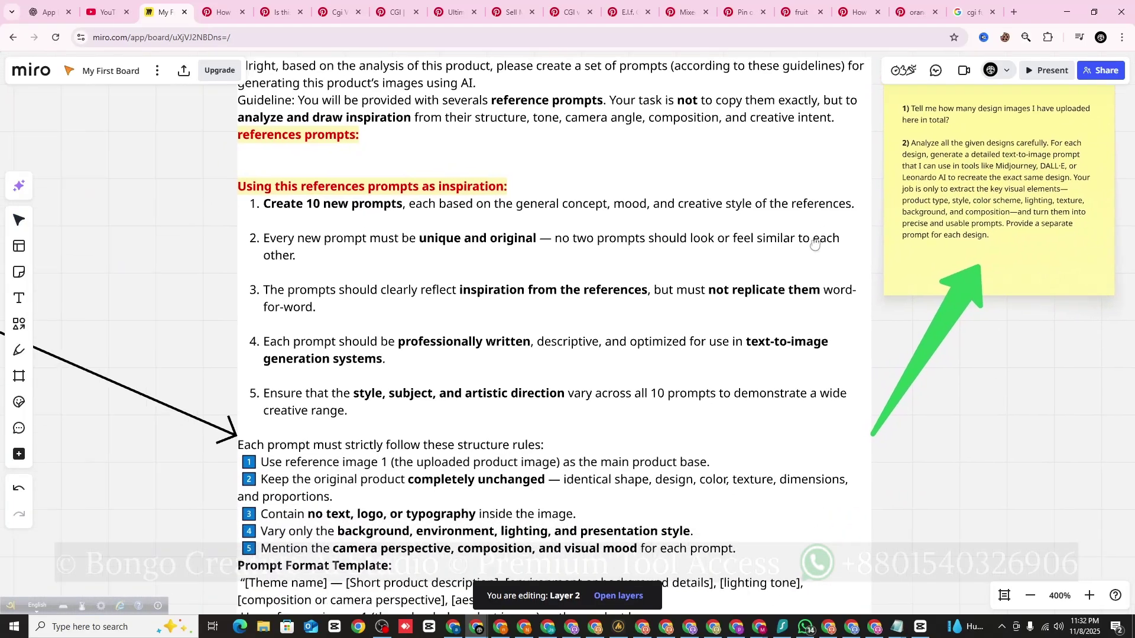
pyautogui.doubleClick(275, 156)
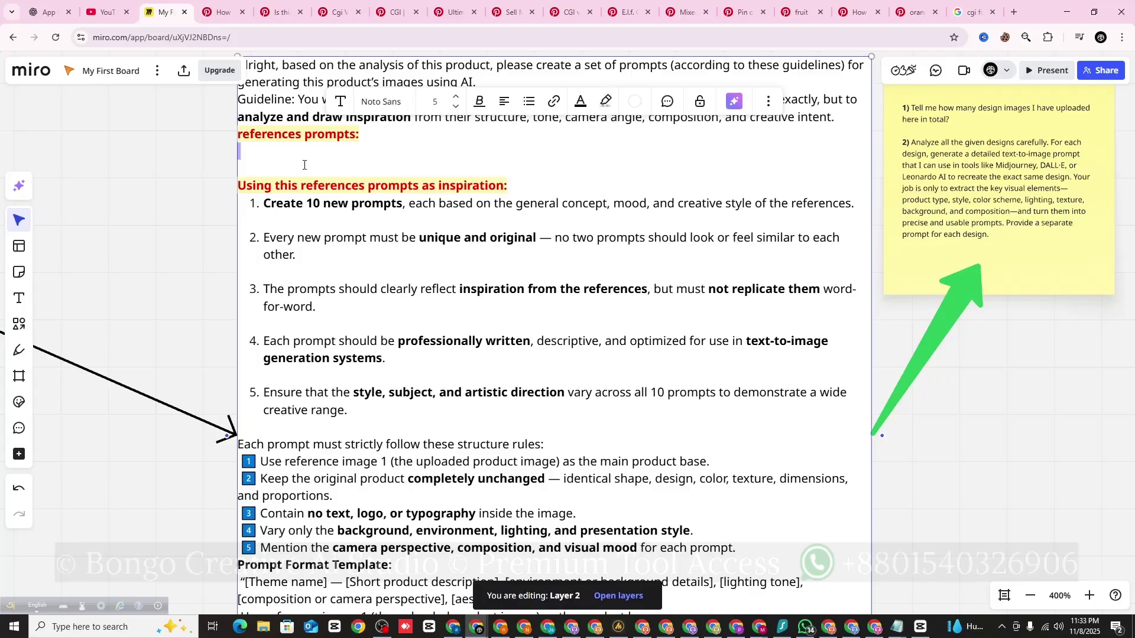
pyautogui.click(197, 160)
pyautogui.scroll(-3, 396, 188)
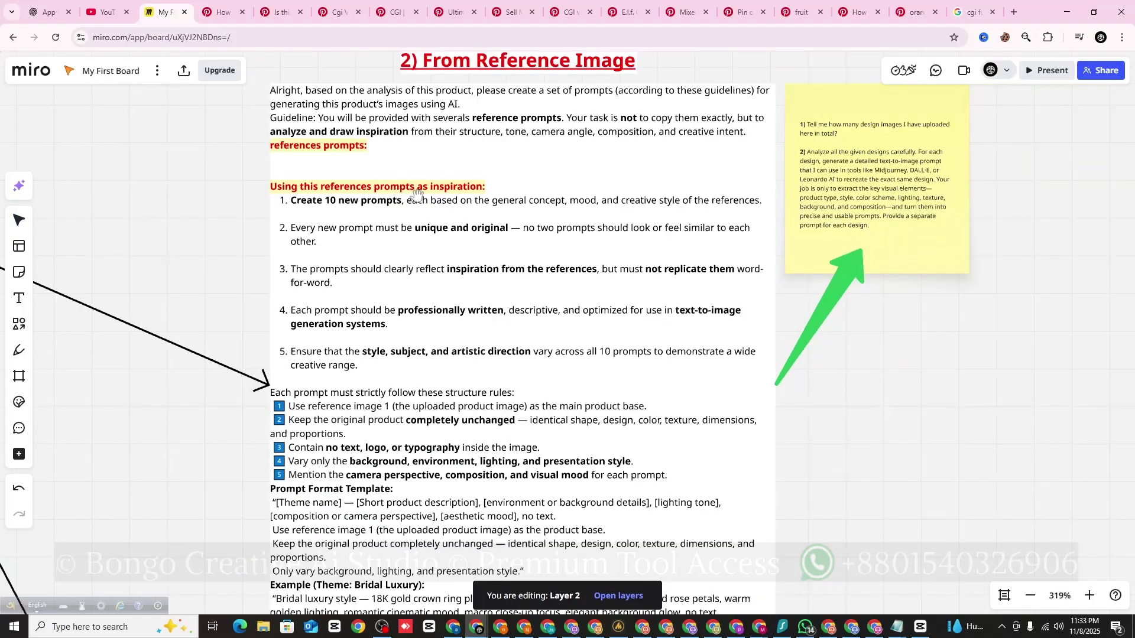
pyautogui.press('v')
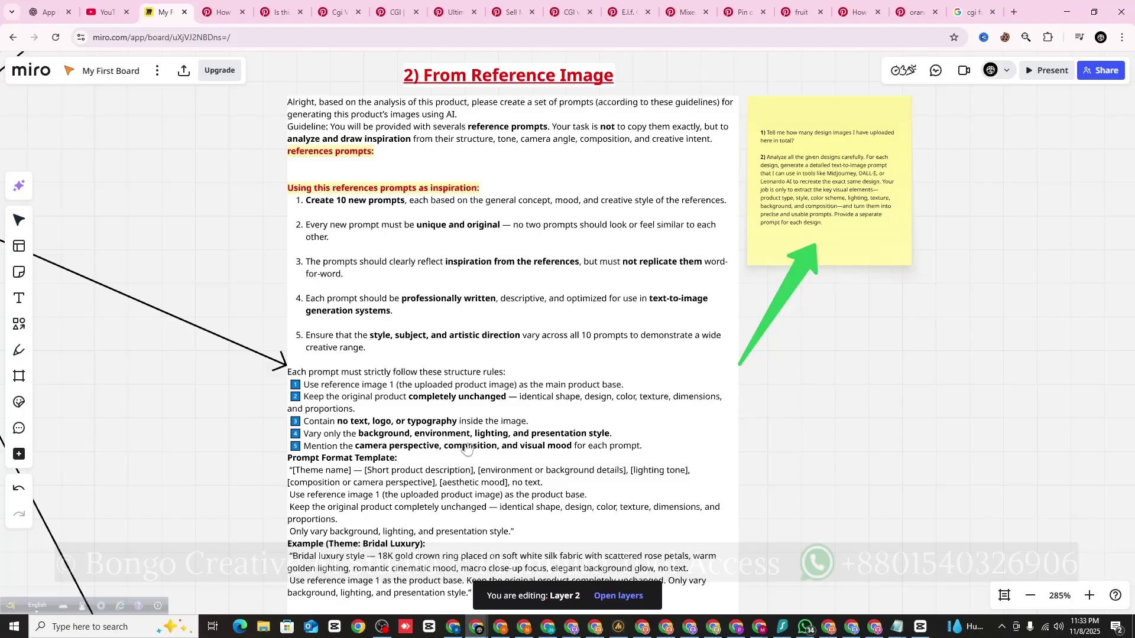
# Read the "Create Image From Your Idea" prompt and inspect the blank space under its "My Thoughts:" heading
pyautogui.moveTo(470, 449); pyautogui.dragTo(486, 358)
pyautogui.scroll(-2, 486, 359)
pyautogui.scroll(-5, 467, 307)
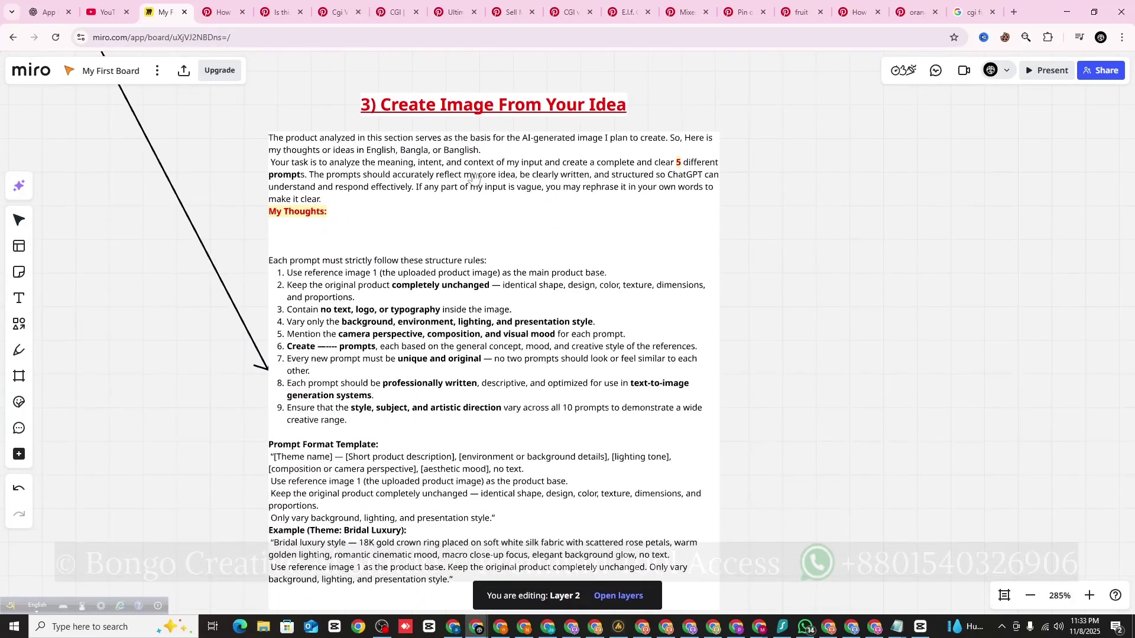
pyautogui.scroll(2, 442, 250)
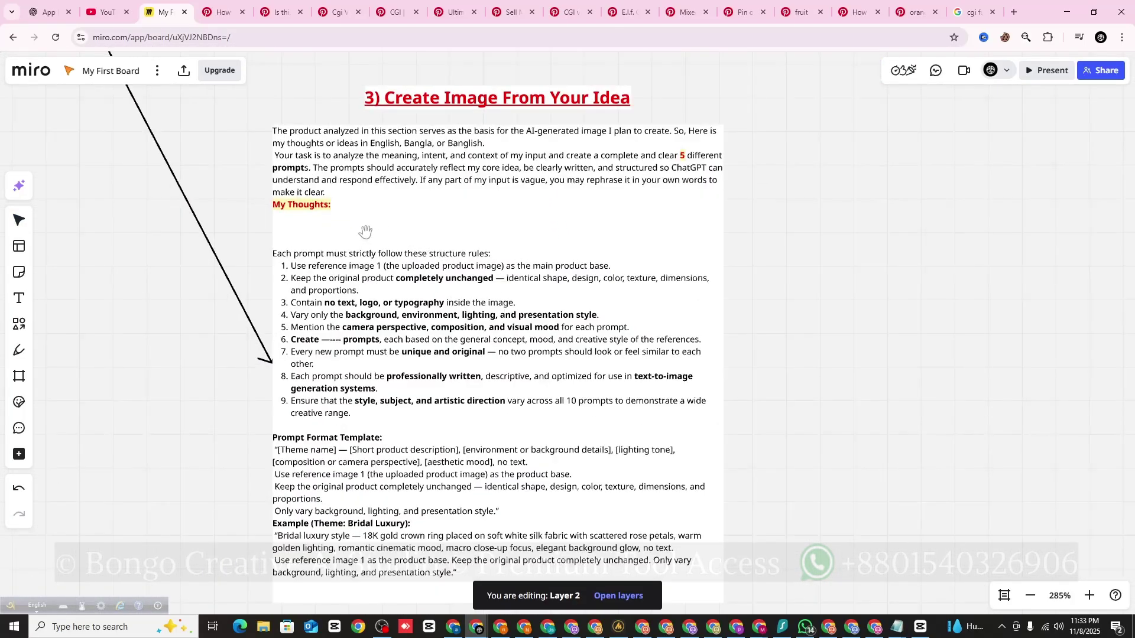
pyautogui.press('v')
pyautogui.doubleClick(294, 233)
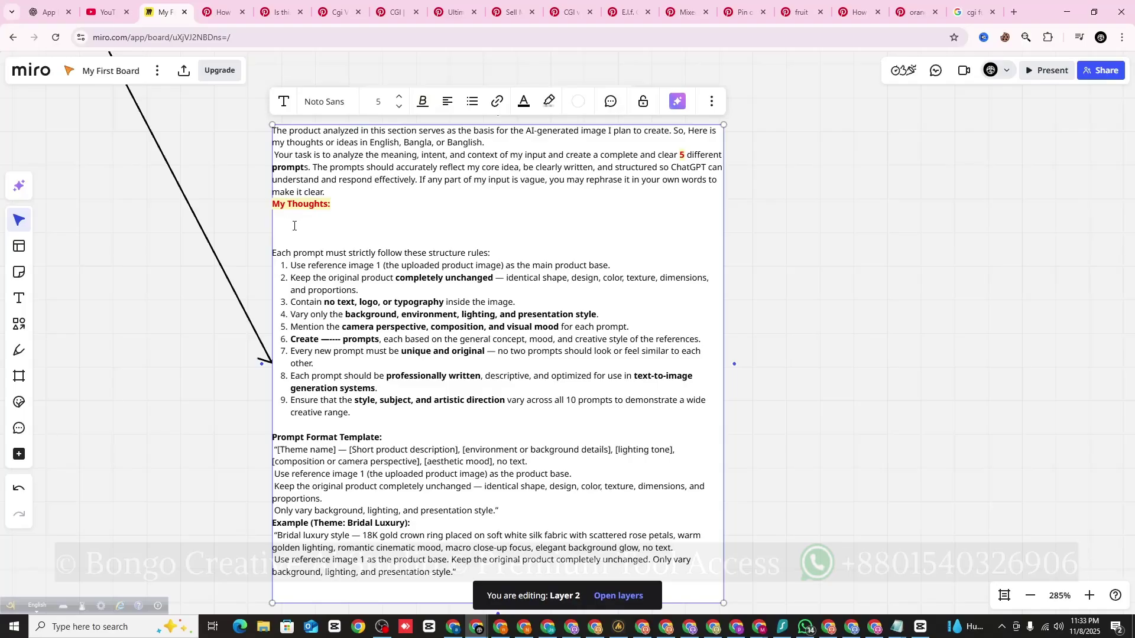
pyautogui.click(768, 236)
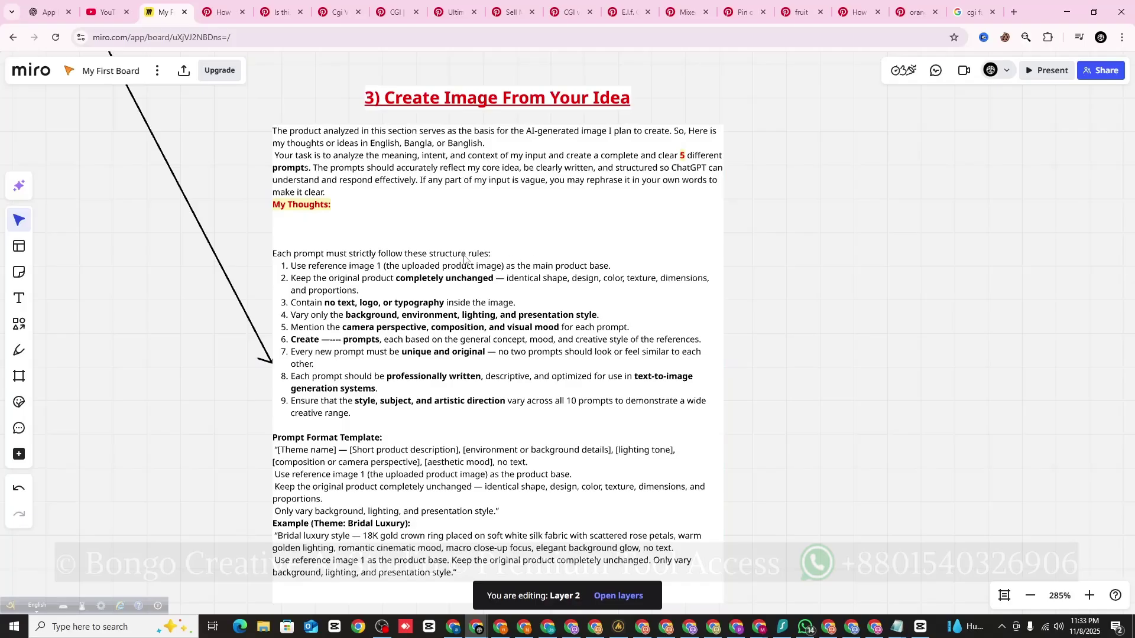
pyautogui.press('h')
# Go back over the connections from the "Product Image Analysis" note to the three image creation prompts
pyautogui.scroll(-10, 258, 247)
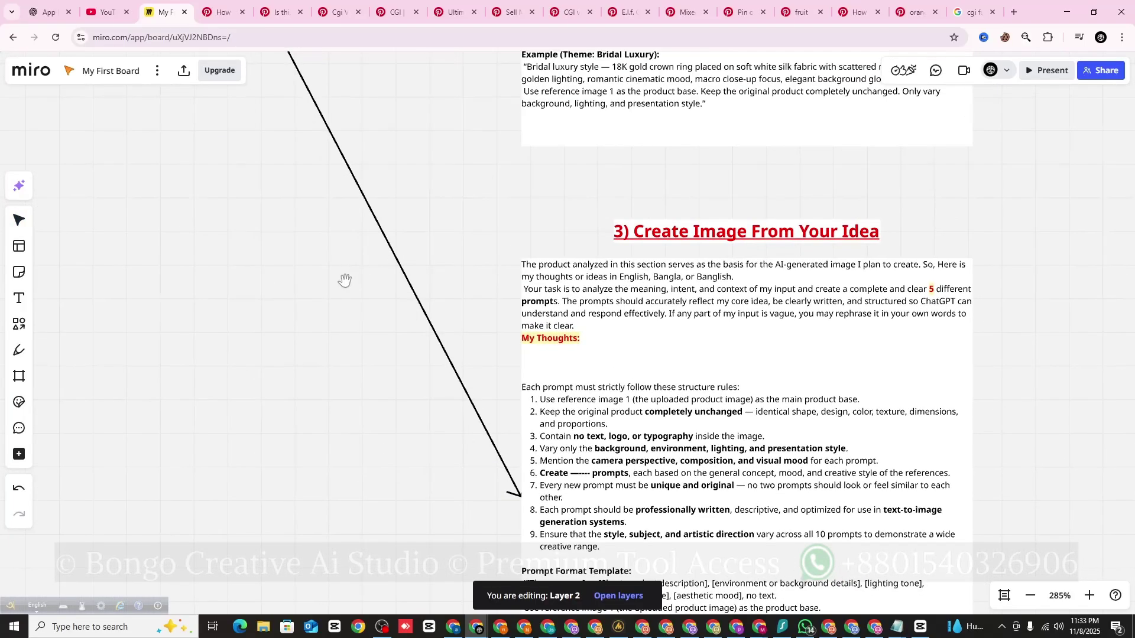
pyautogui.scroll(5, 340, 205)
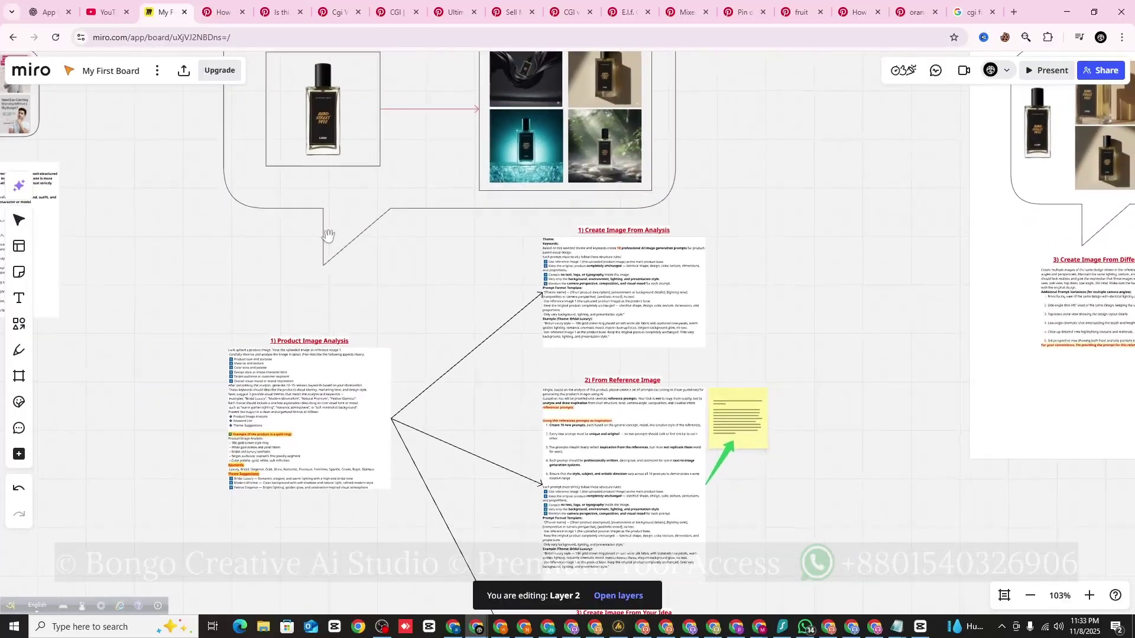
pyautogui.press('v')
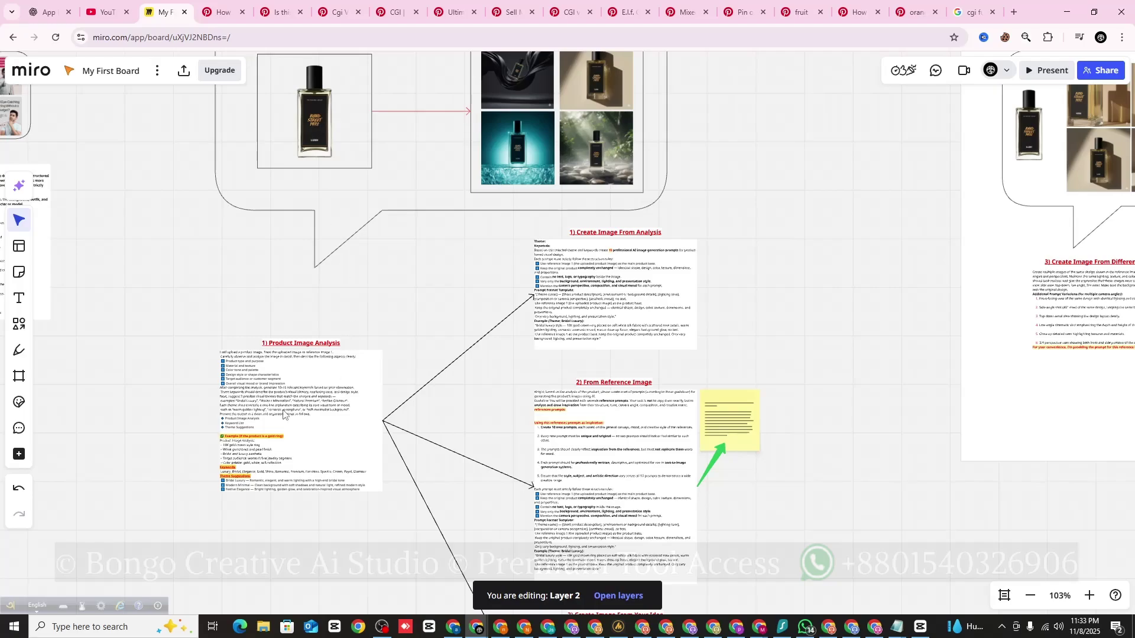
pyautogui.scroll(2, 342, 420)
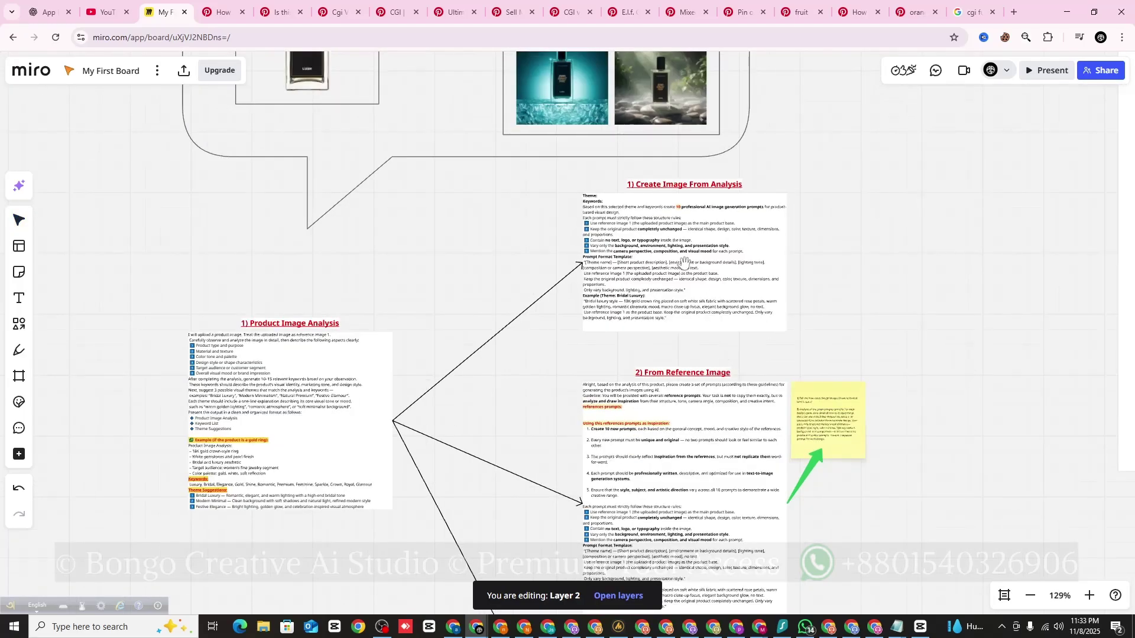
pyautogui.scroll(-2, 692, 414)
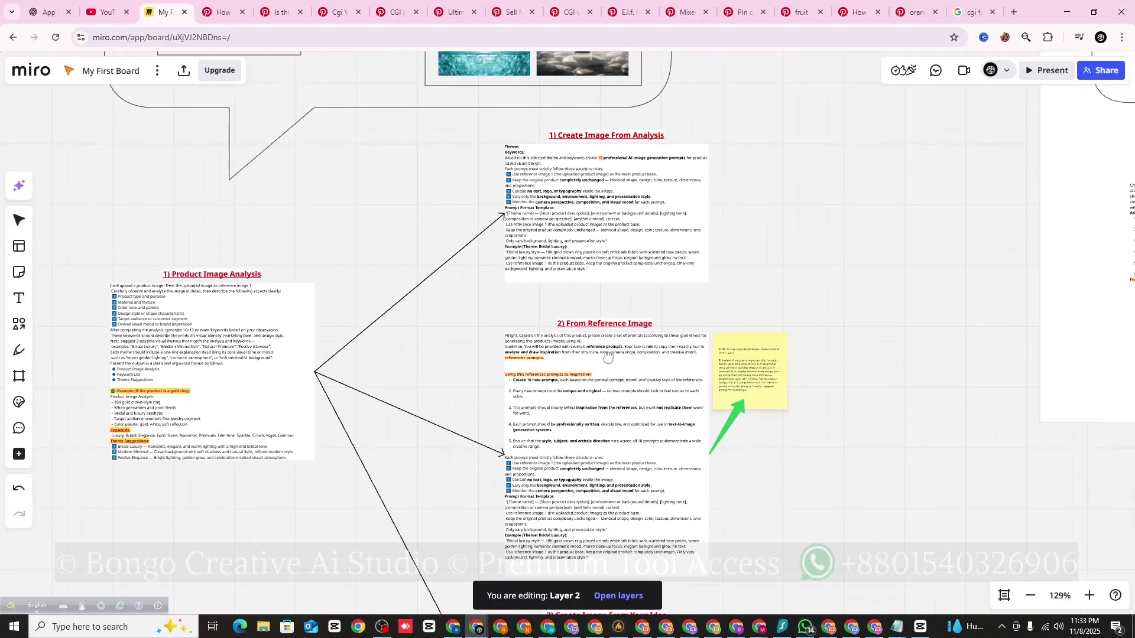
pyautogui.press('v')
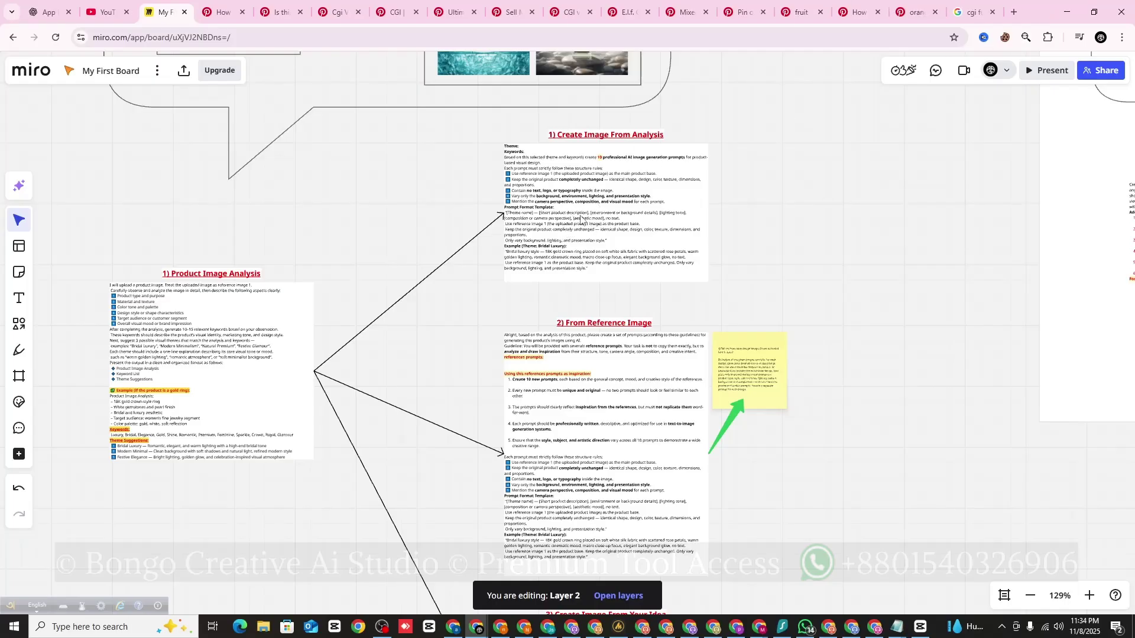
# Compare the structure rules of the "From Reference Image" and "Create Image From Your Idea" prompts
pyautogui.scroll(2, 615, 487)
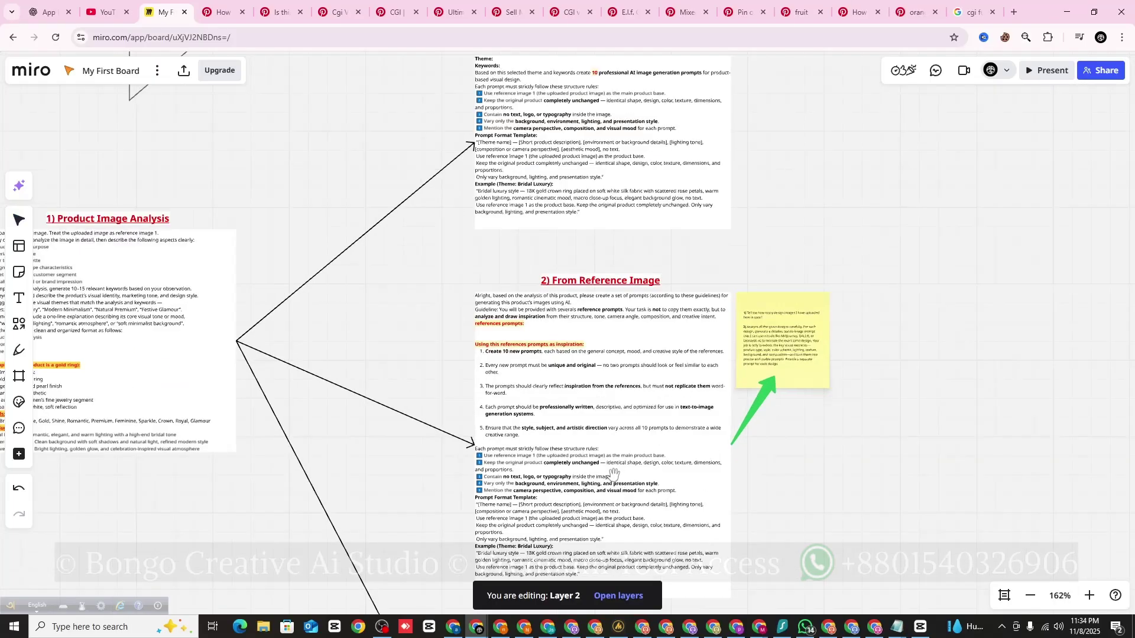
pyautogui.scroll(-2, 591, 355)
pyautogui.scroll(1, 603, 366)
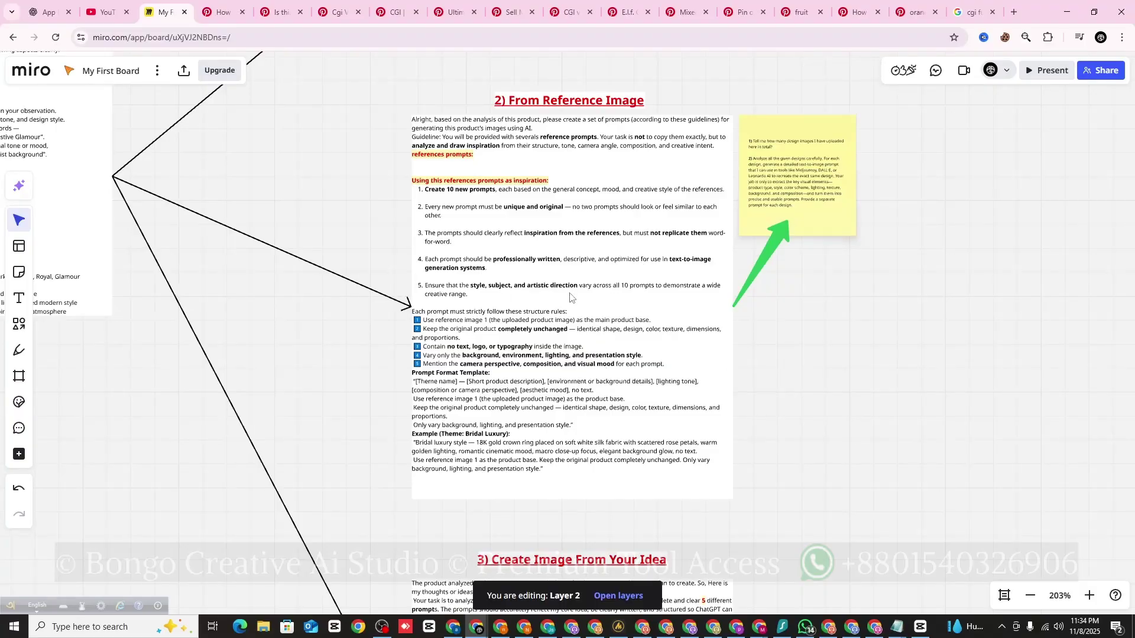
pyautogui.scroll(-5, 598, 346)
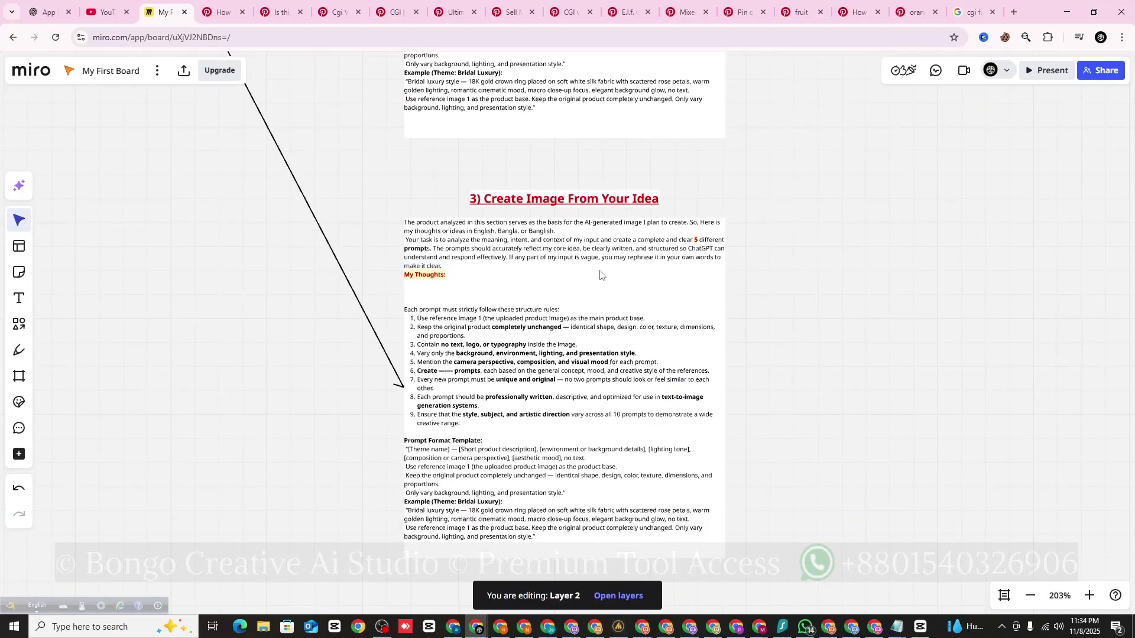
pyautogui.scroll(2, 528, 416)
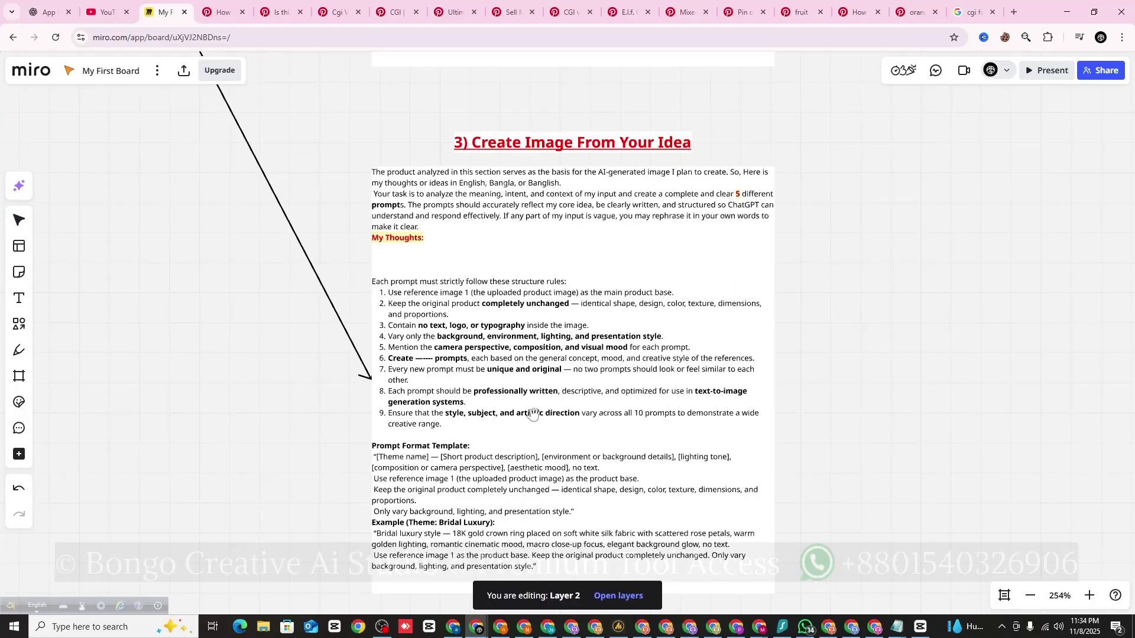
pyautogui.scroll(-4, 581, 353)
# Compare the original perfume product image with the four AI generated product images
pyautogui.moveTo(634, 264); pyautogui.dragTo(672, 505)
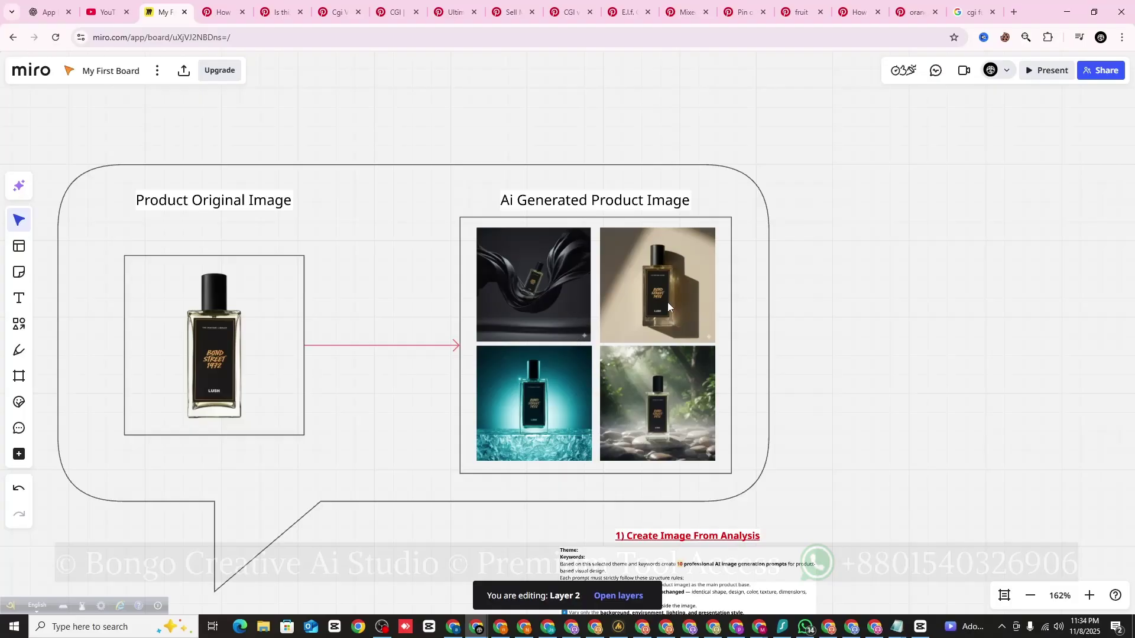
pyautogui.scroll(8, 668, 302)
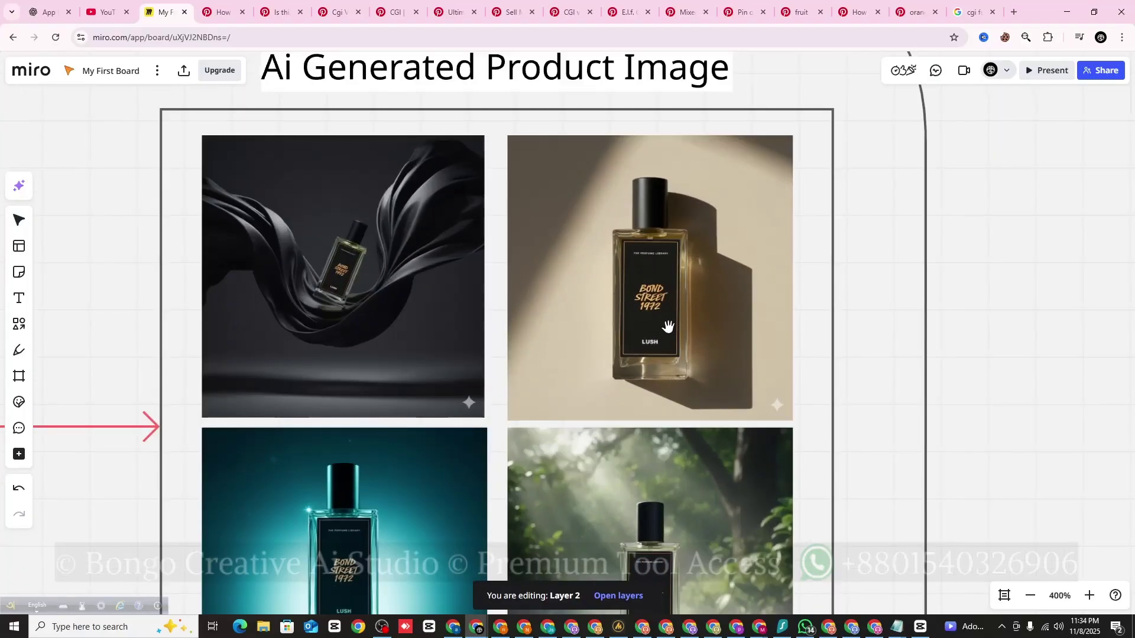
pyautogui.scroll(-4, 603, 354)
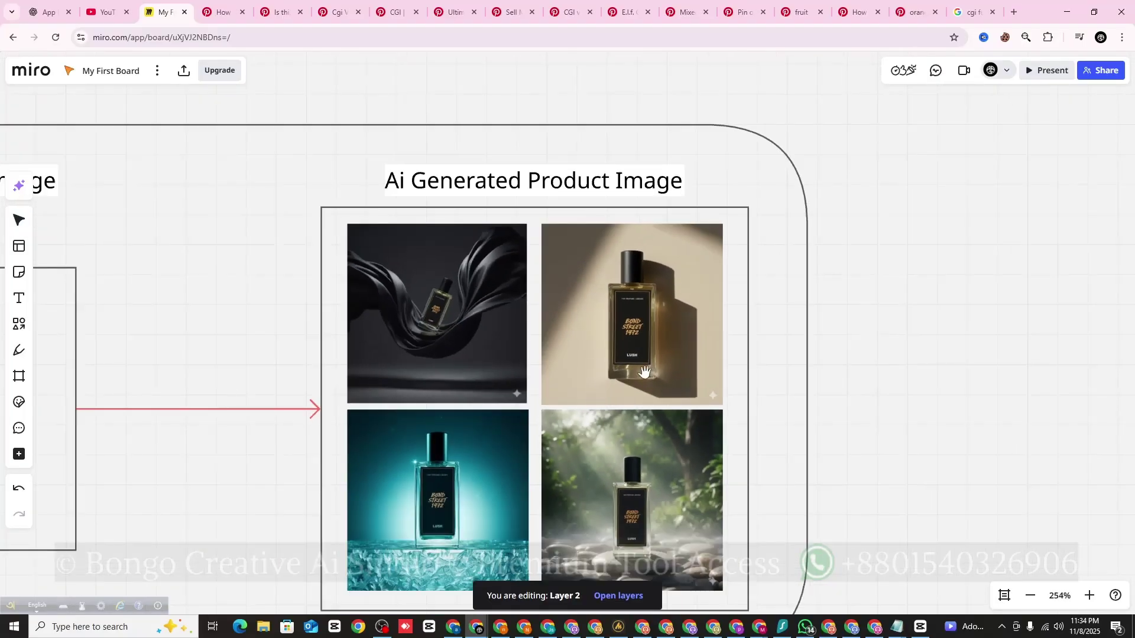
pyautogui.press('v')
pyautogui.scroll(3, 626, 313)
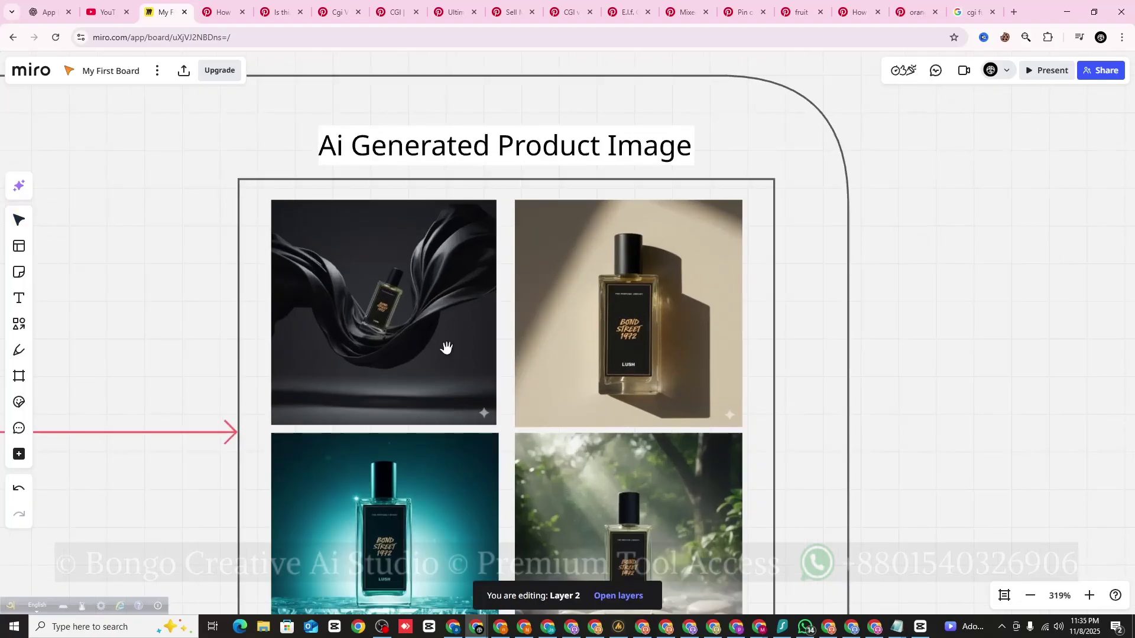
pyautogui.scroll(-5, 228, 347)
pyautogui.hscroll(-5, 234, 361)
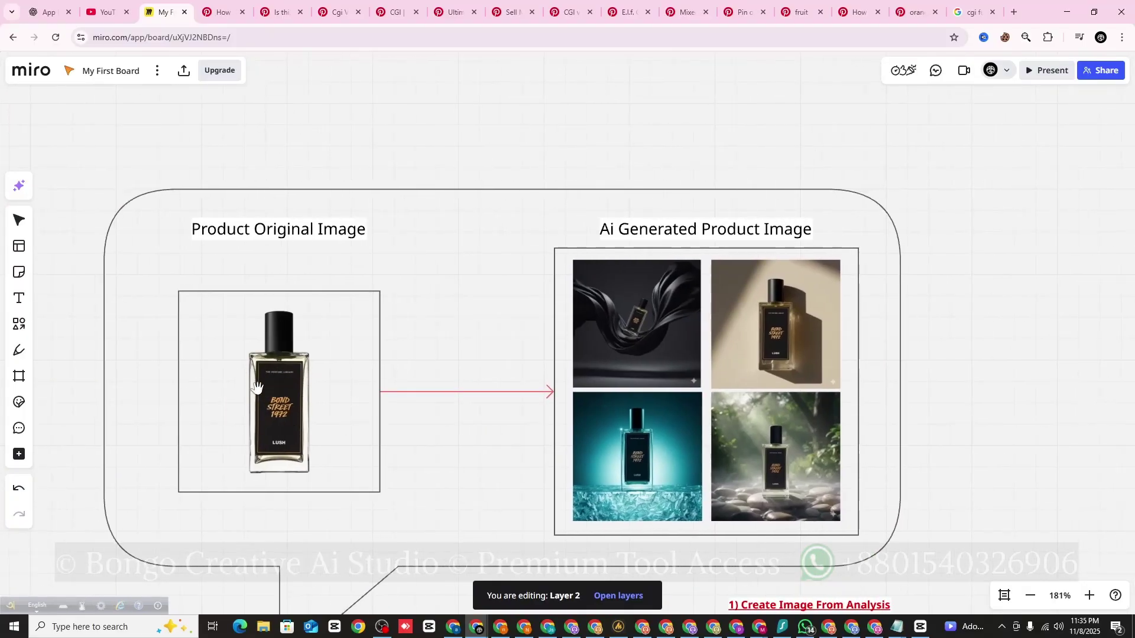
pyautogui.hscroll(3, 556, 394)
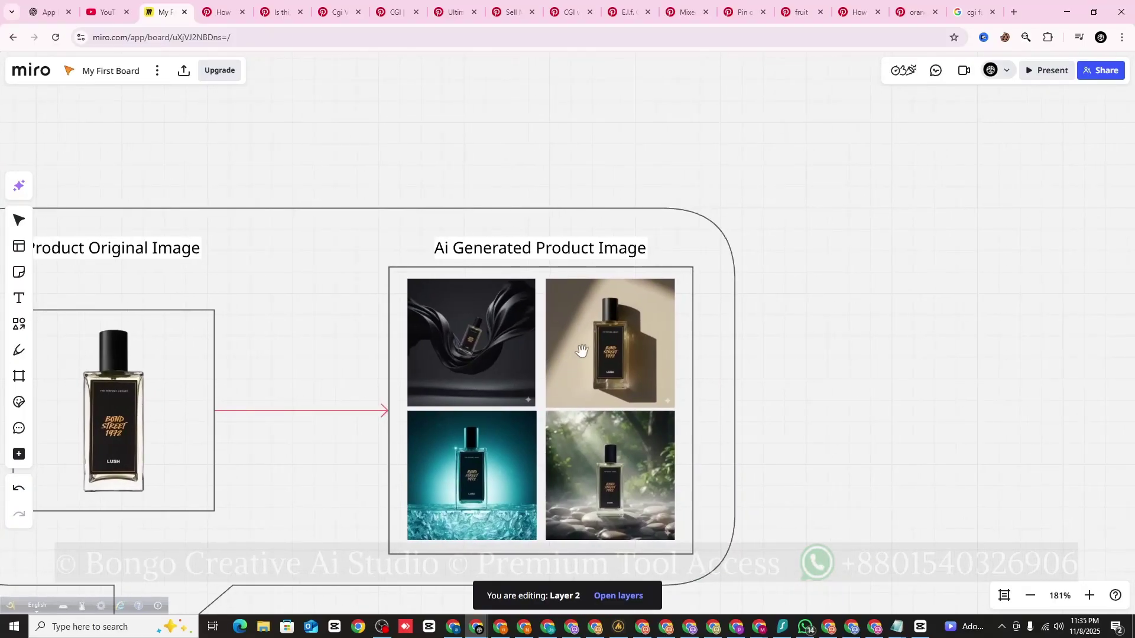
# Examine the "Create Image From Different Camera Angle" prompt with its numbered variations, and look back at the AI generated product images
pyautogui.scroll(5, 591, 378)
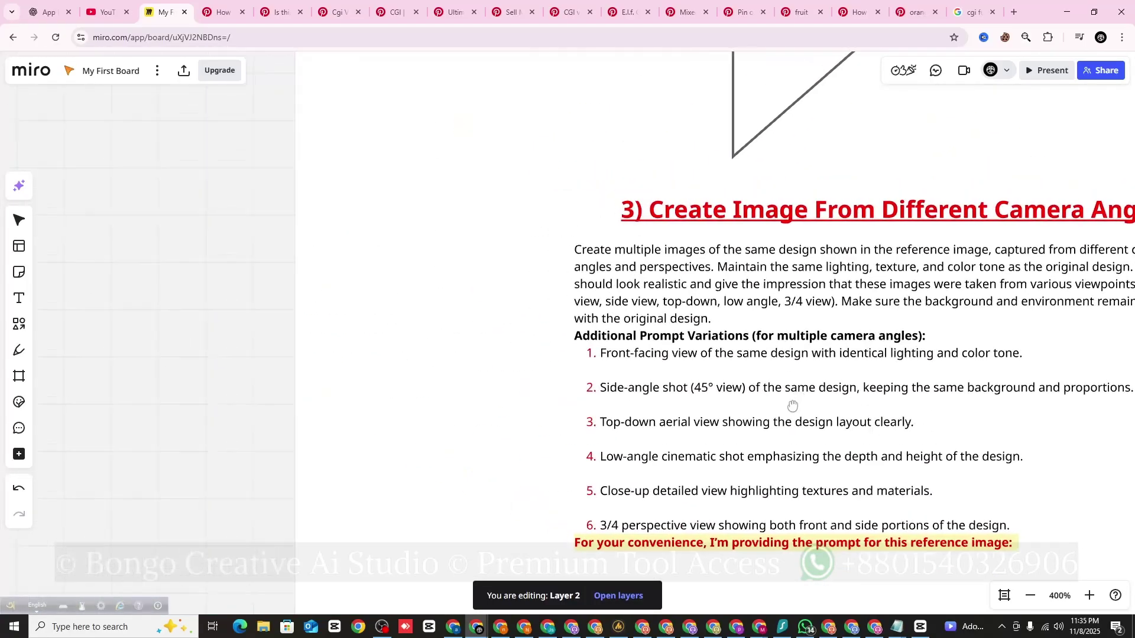
pyautogui.scroll(-5, 792, 406)
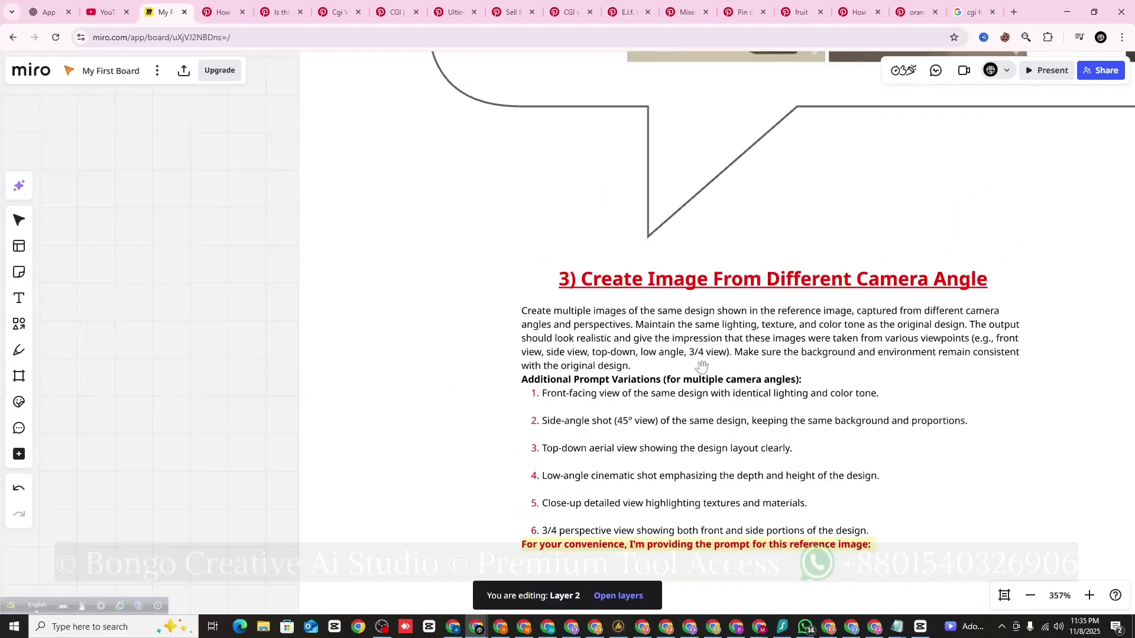
pyautogui.scroll(3, 789, 381)
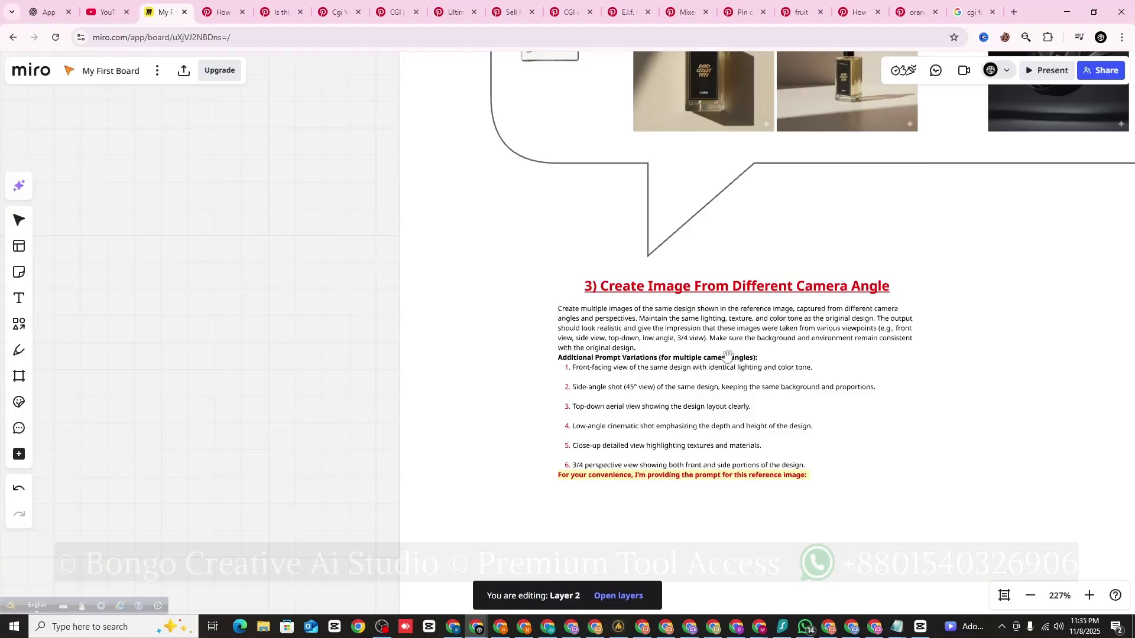
pyautogui.scroll(2, 727, 363)
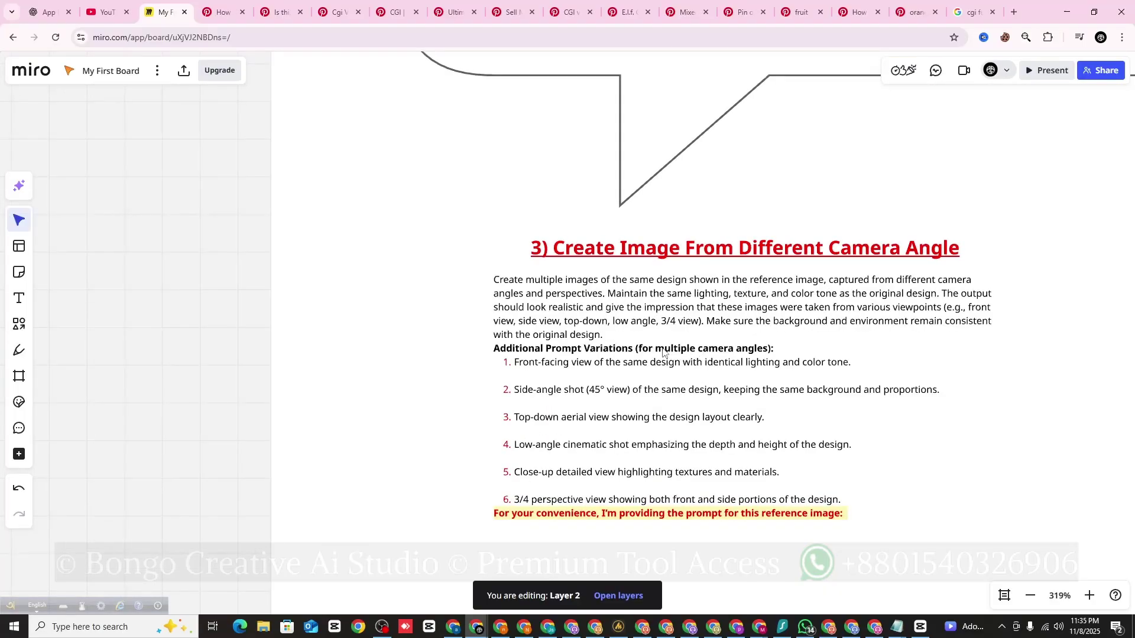
pyautogui.moveTo(304, 215); pyautogui.dragTo(679, 409)
pyautogui.scroll(1, 679, 409)
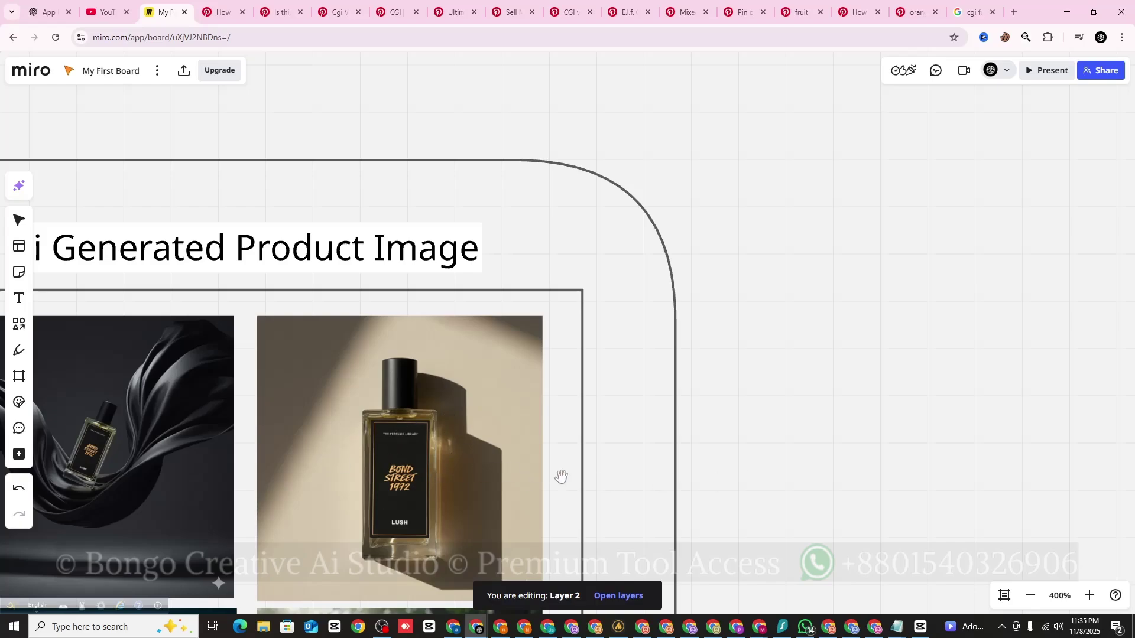
# Highlight the closing line about providing the reference image's prompt in the camera angle note, and place the text cursor at its end
pyautogui.scroll(-5, 562, 473)
pyautogui.hscroll(8, 562, 473)
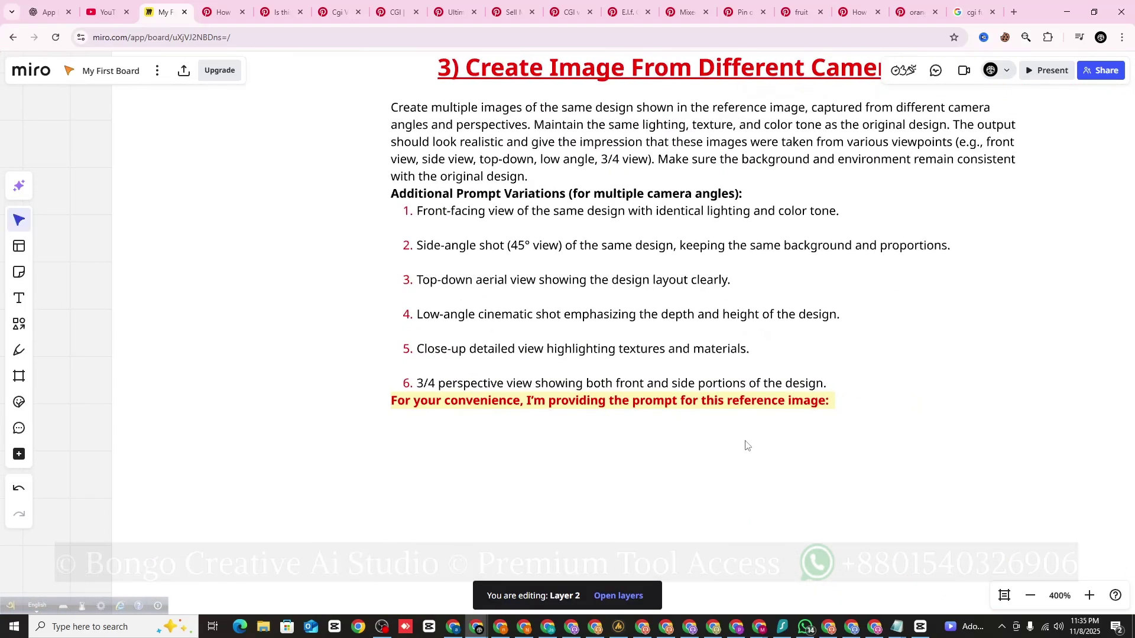
pyautogui.click(749, 444)
pyautogui.click(851, 400)
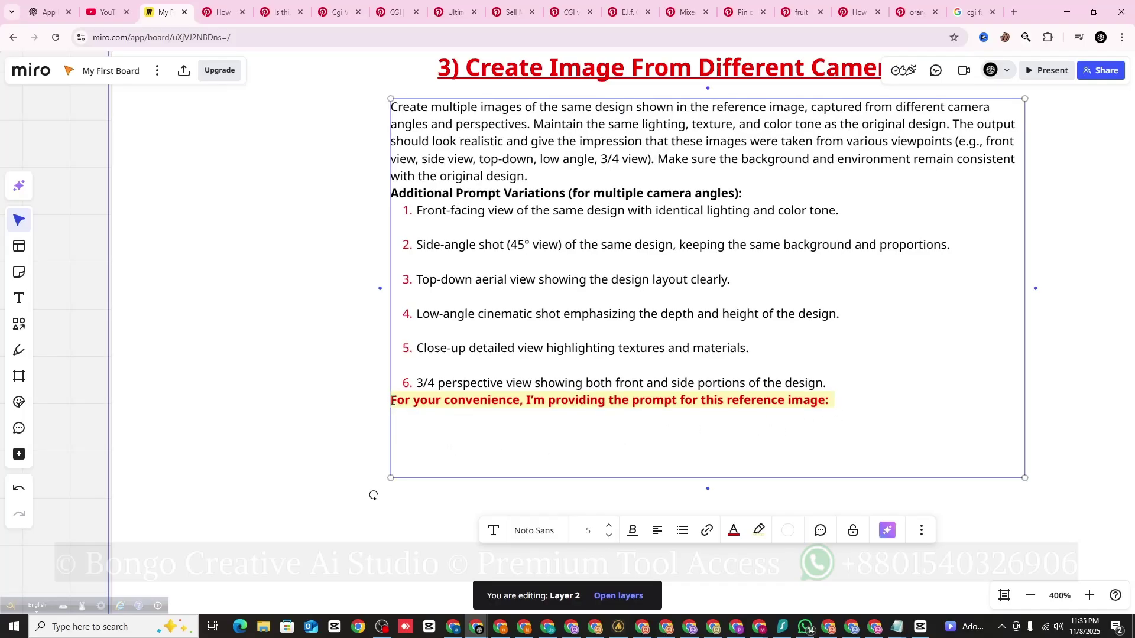
pyautogui.moveTo(391, 400); pyautogui.dragTo(834, 402)
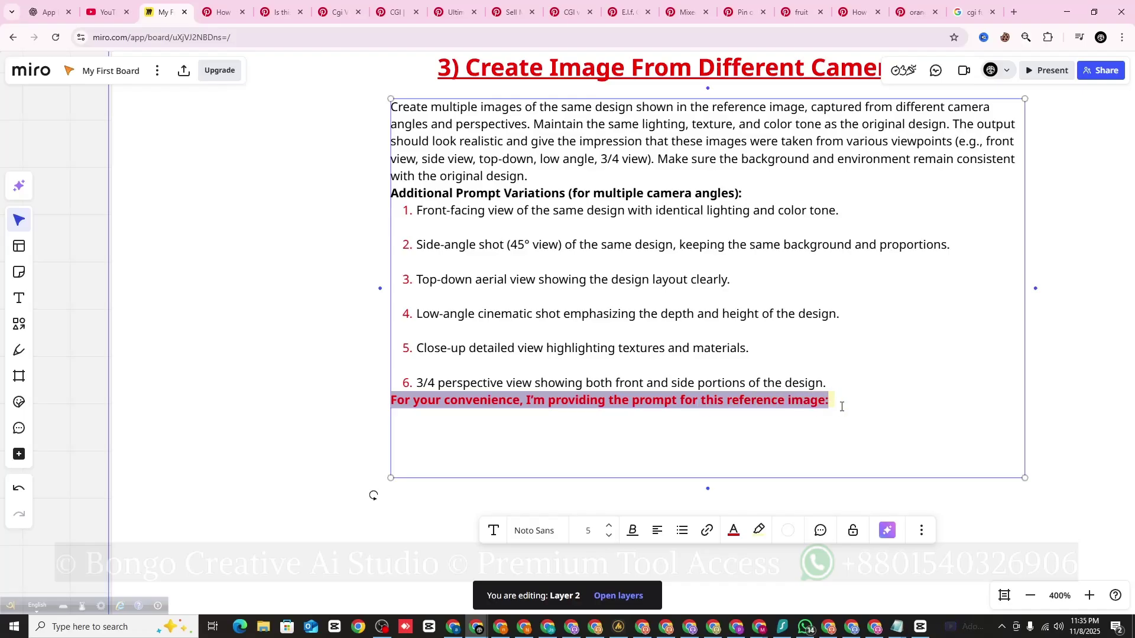
pyautogui.click(839, 401)
pyautogui.scroll(-5, 794, 382)
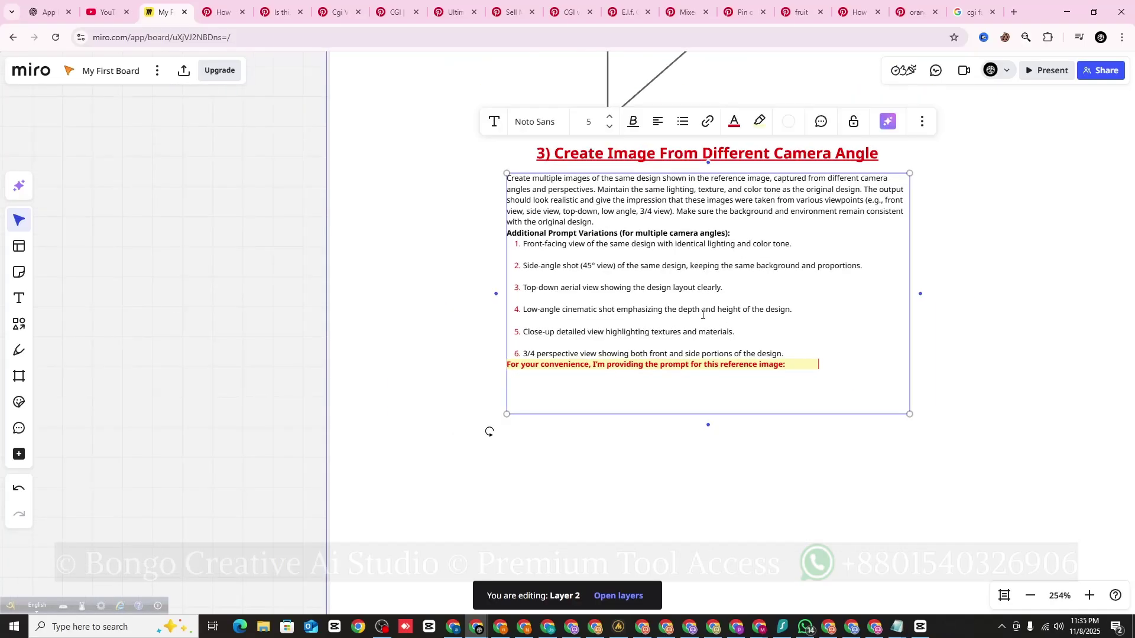
# Leave the camera angle note and compare the original perfume bottle with its beige-background and black-fabric image variations above the prompt
pyautogui.click(940, 356)
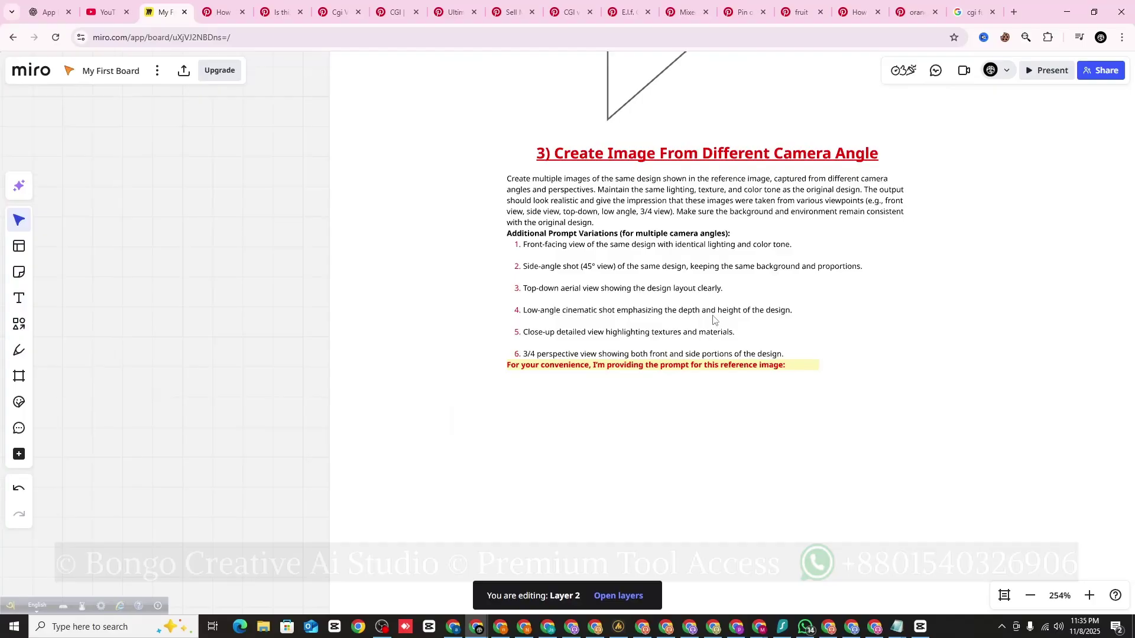
pyautogui.moveTo(747, 114); pyautogui.dragTo(668, 325)
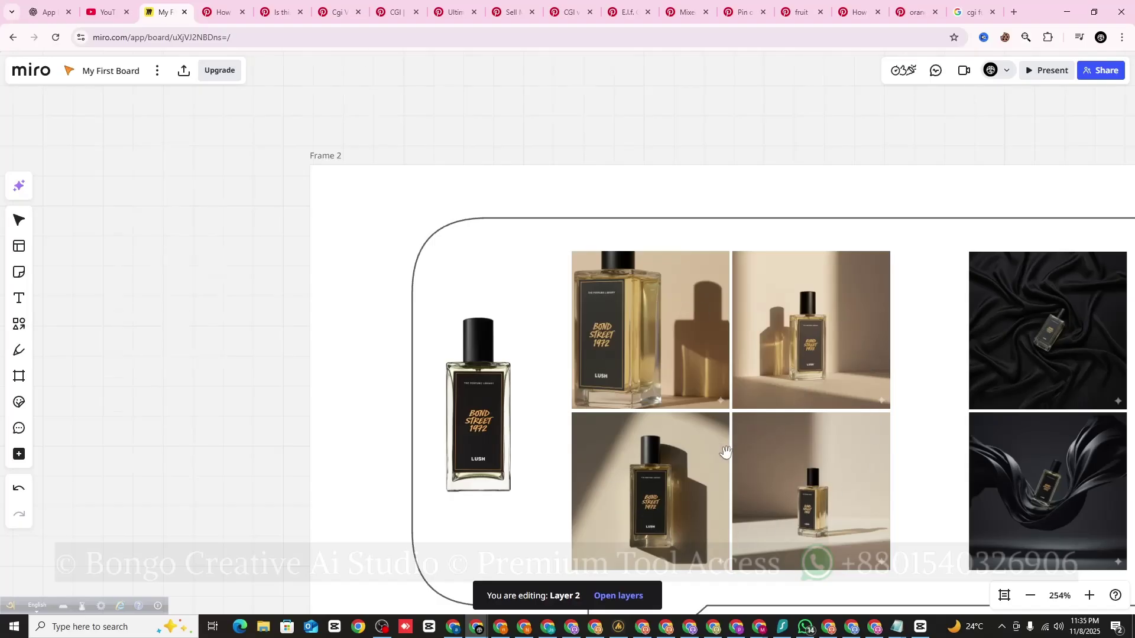
pyautogui.scroll(3, 725, 455)
pyautogui.moveTo(807, 479); pyautogui.dragTo(786, 413)
pyautogui.press('v')
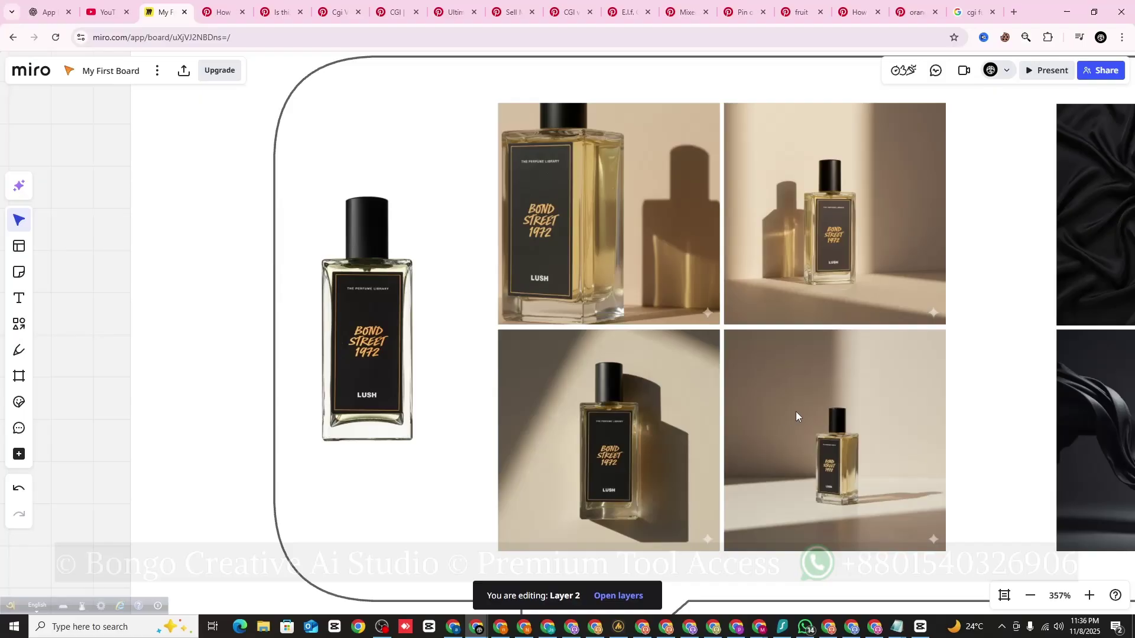
pyautogui.hscroll(6, 792, 414)
pyautogui.moveTo(682, 377); pyautogui.dragTo(609, 410)
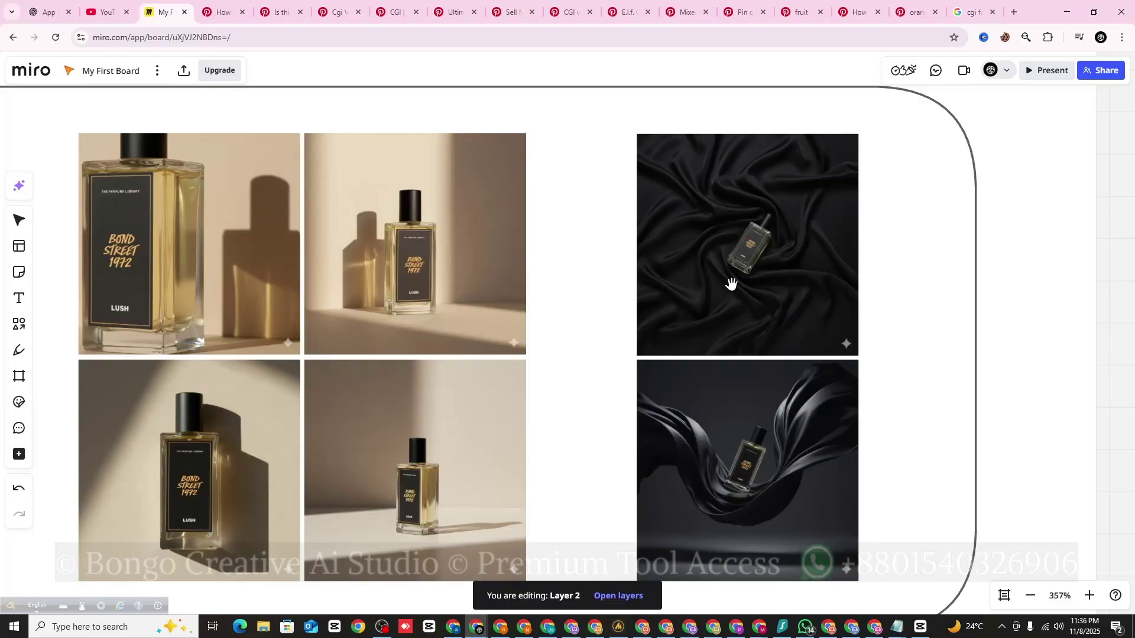
pyautogui.scroll(-5, 583, 357)
pyautogui.keyDown('ctrl'); pyautogui.scroll(-3, 578, 380); pyautogui.keyUp('ctrl')
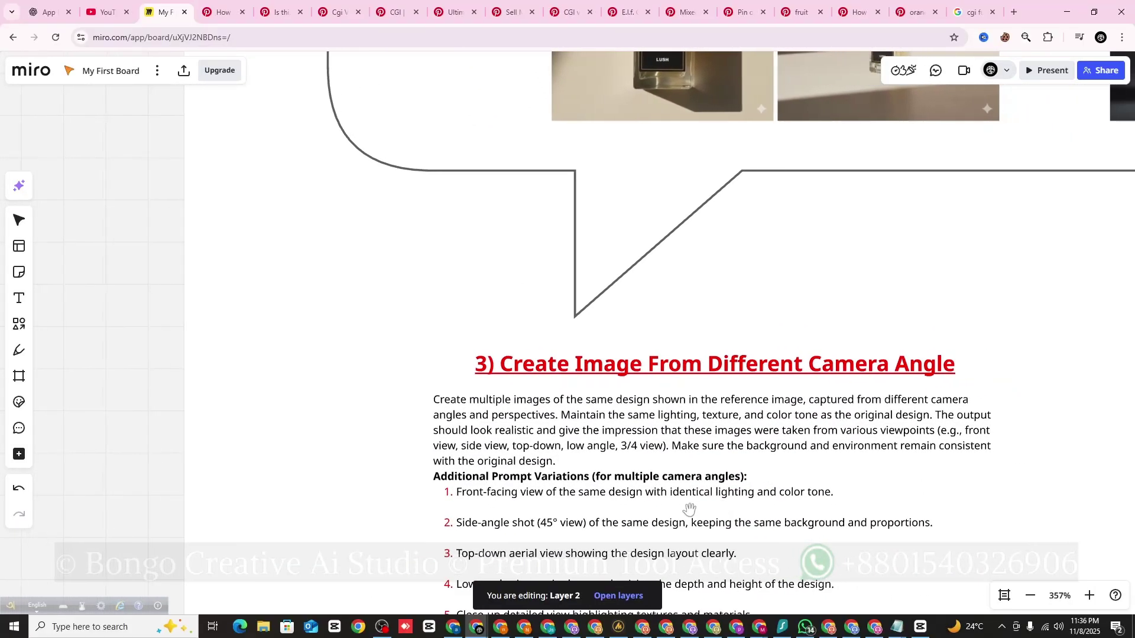
pyautogui.scroll(4, 832, 305)
pyautogui.hscroll(10, 669, 430)
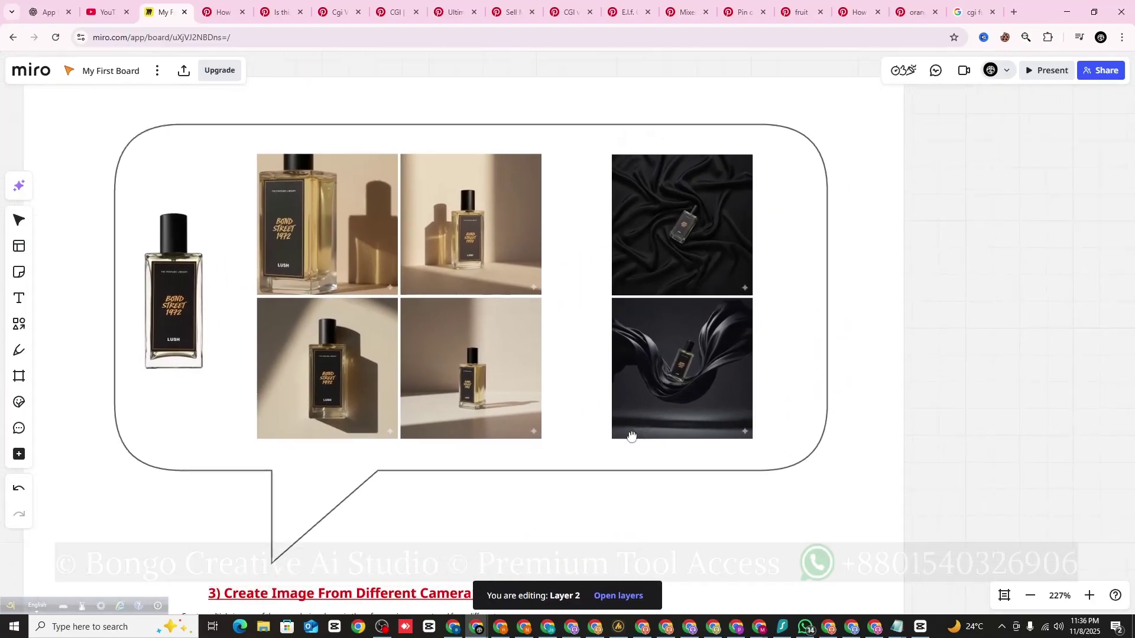
# Go to the frame on product presentation images with a model's photo and examine the date-molasses example's source and generated images
pyautogui.hscroll(8, 480, 388)
pyautogui.keyDown('ctrl'); pyautogui.scroll(-3, 346, 393); pyautogui.keyUp('ctrl')
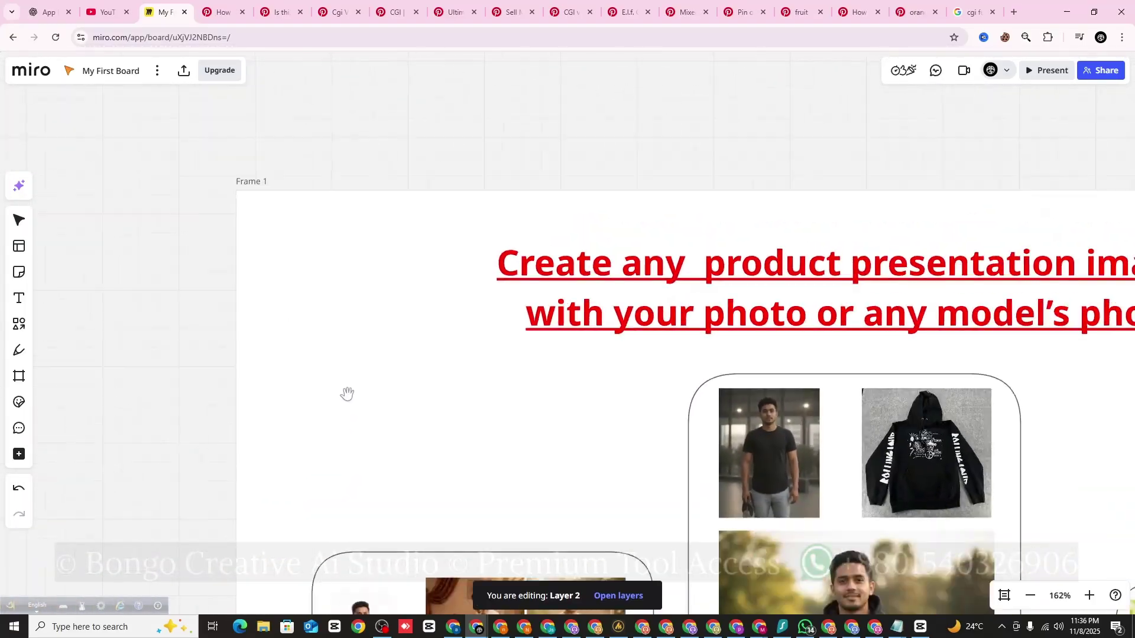
pyautogui.scroll(-2, 511, 431)
pyautogui.scroll(-3, 487, 298)
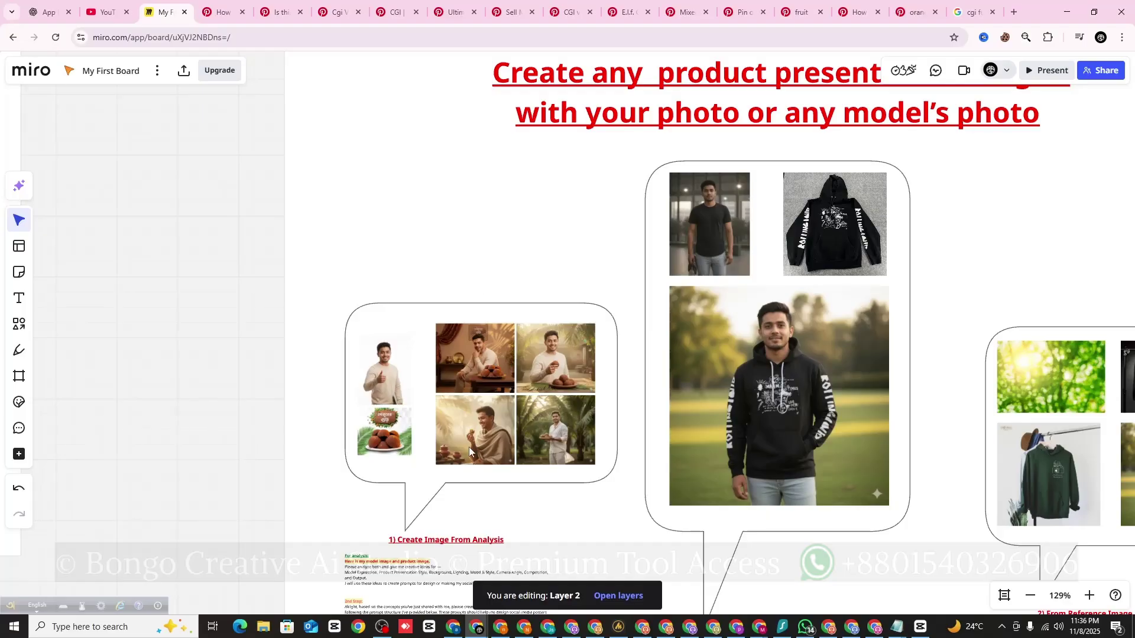
pyautogui.keyDown('ctrl'); pyautogui.scroll(5, 391, 425); pyautogui.keyUp('ctrl')
pyautogui.keyDown('ctrl'); pyautogui.scroll(3, 385, 455); pyautogui.keyUp('ctrl')
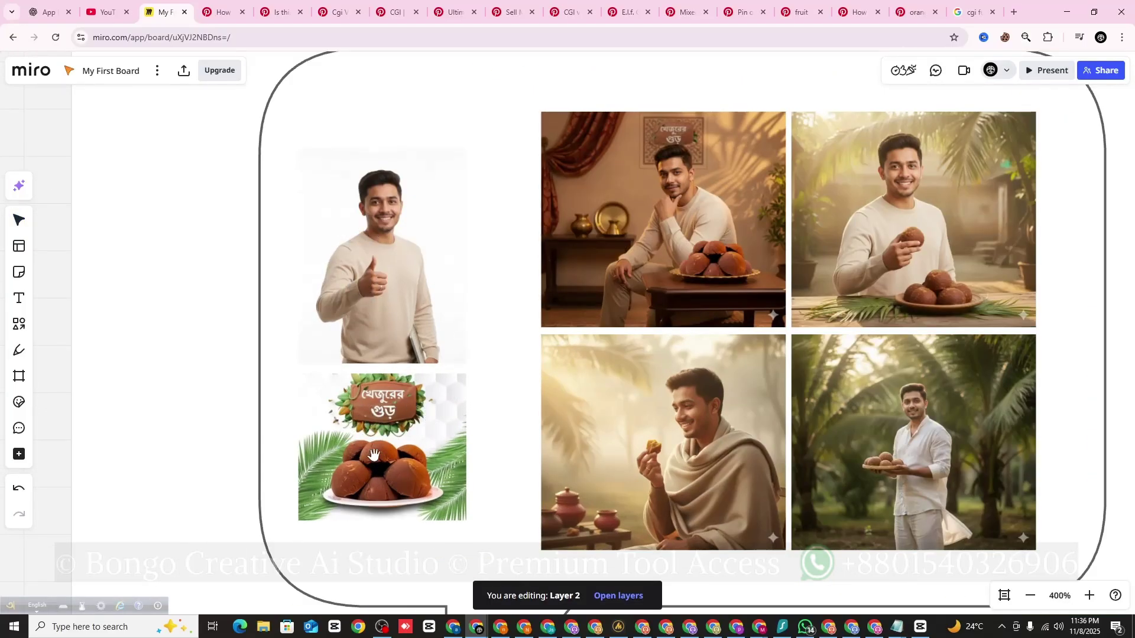
pyautogui.press('v')
pyautogui.keyDown('ctrl'); pyautogui.scroll(-3, 404, 486); pyautogui.keyUp('ctrl')
# Examine the "For analysis" and "2nd Step" prompts under "Create Image From Analysis", selecting the whole analysis text
pyautogui.scroll(-8, 386, 325)
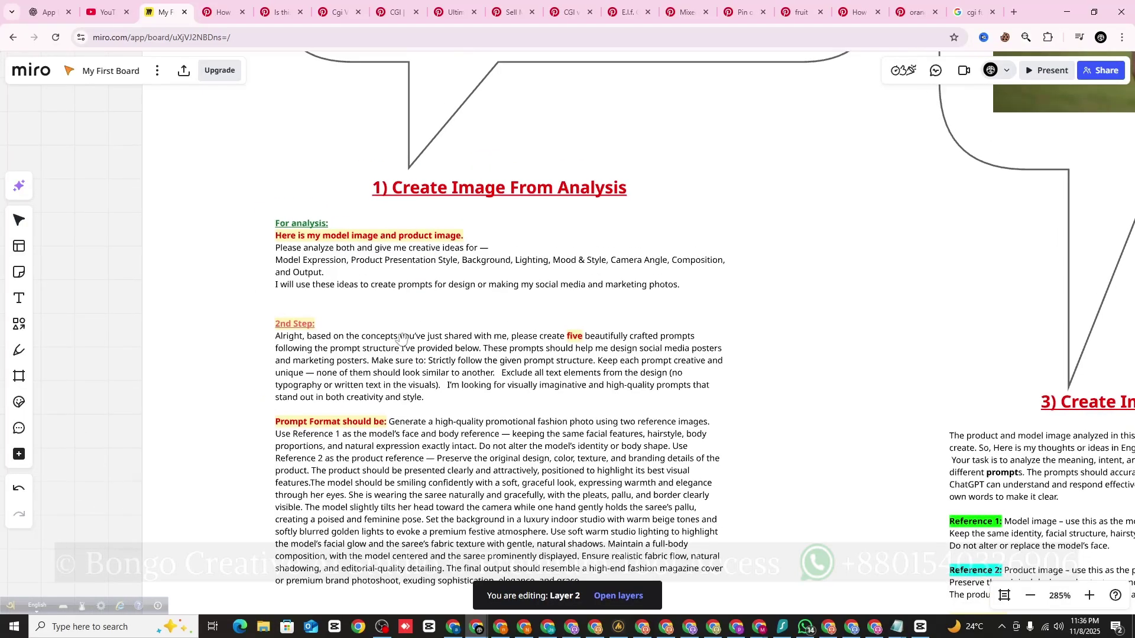
pyautogui.click(521, 283)
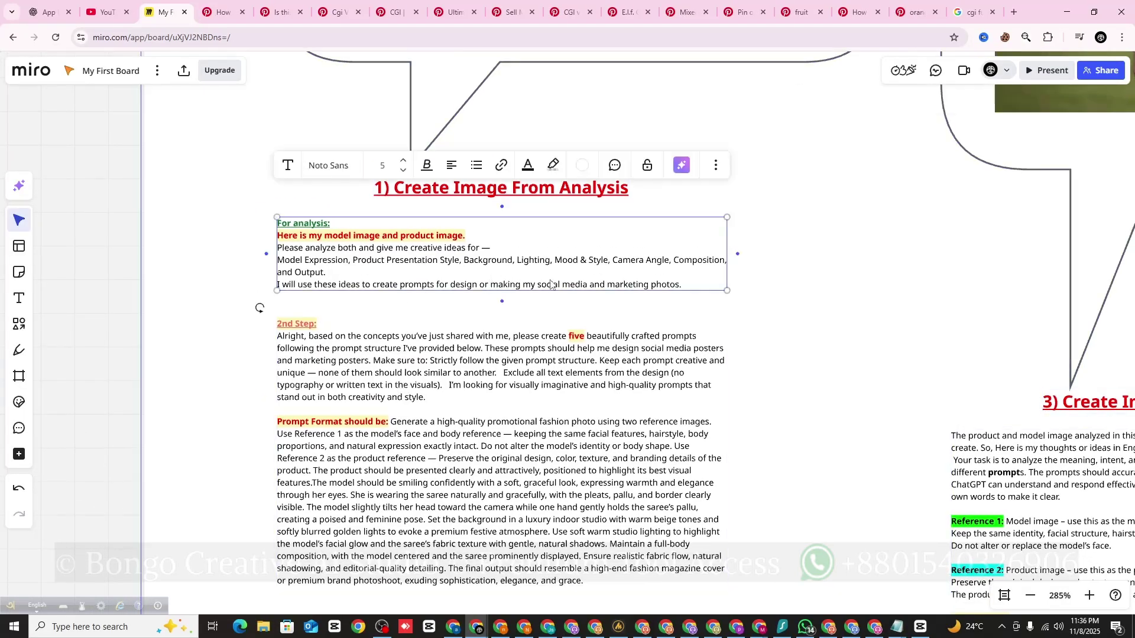
pyautogui.click(657, 280)
pyautogui.moveTo(682, 284); pyautogui.dragTo(273, 228)
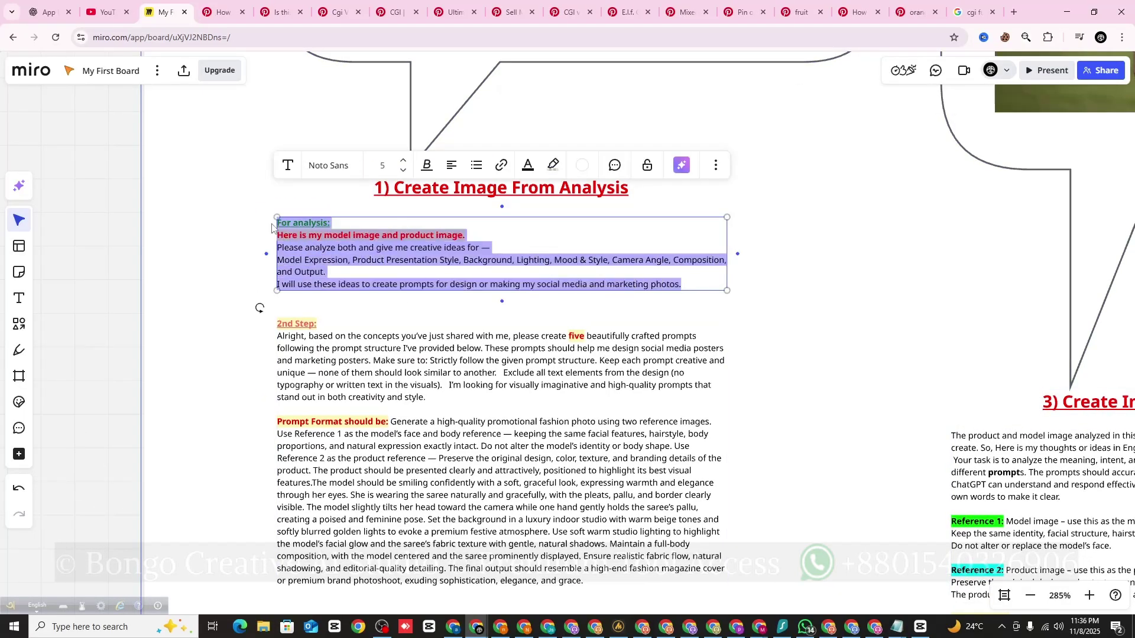
pyautogui.click(432, 357)
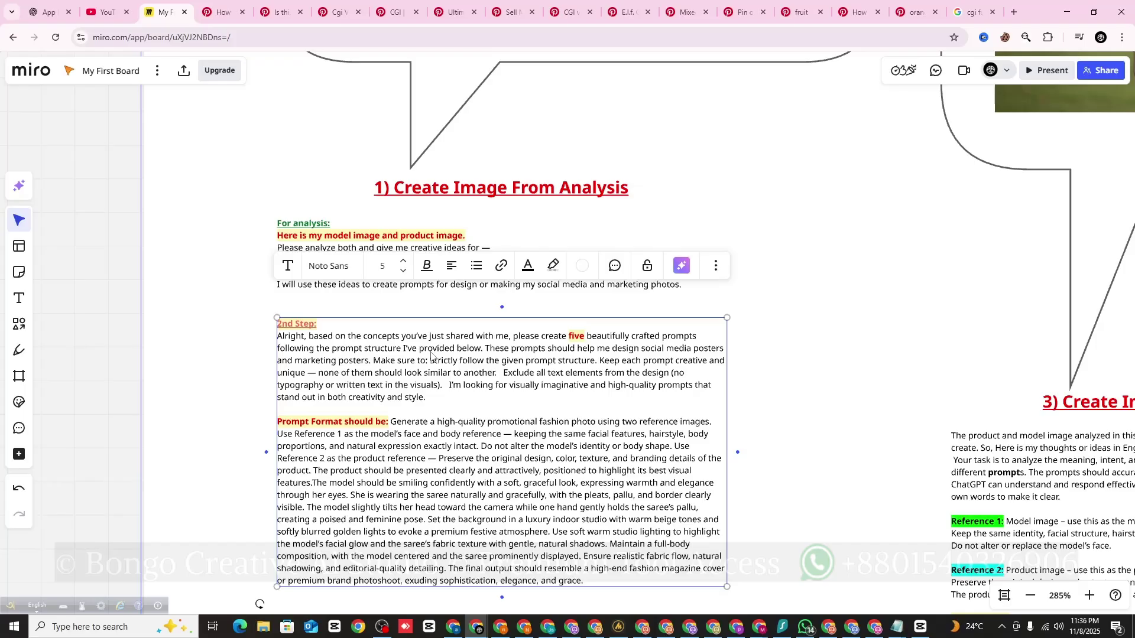
pyautogui.click(527, 534)
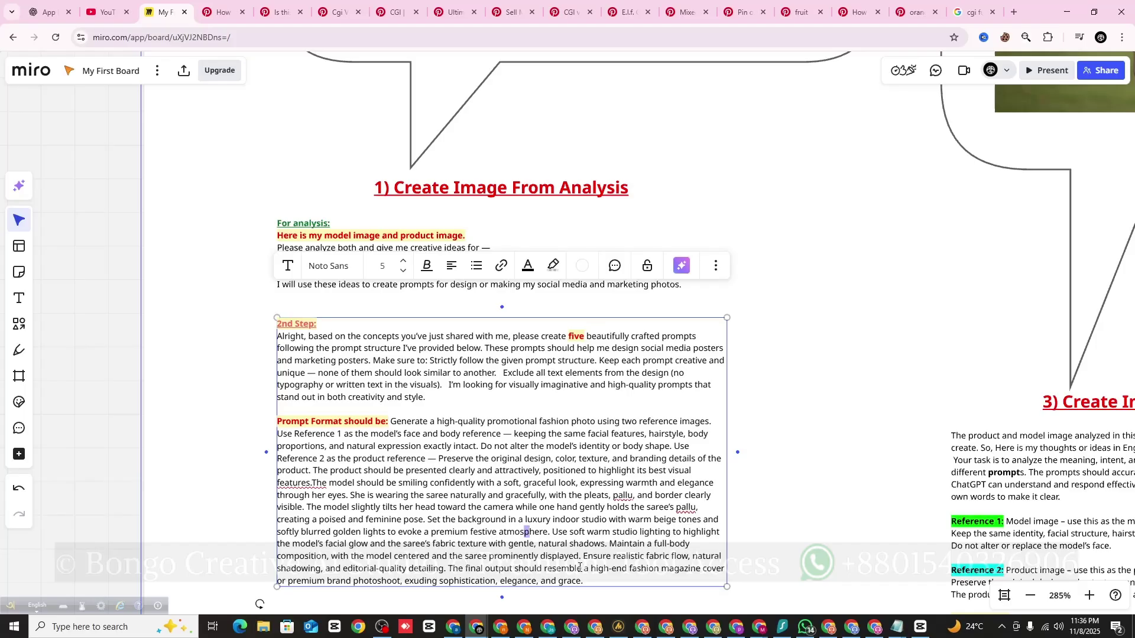
pyautogui.click(772, 400)
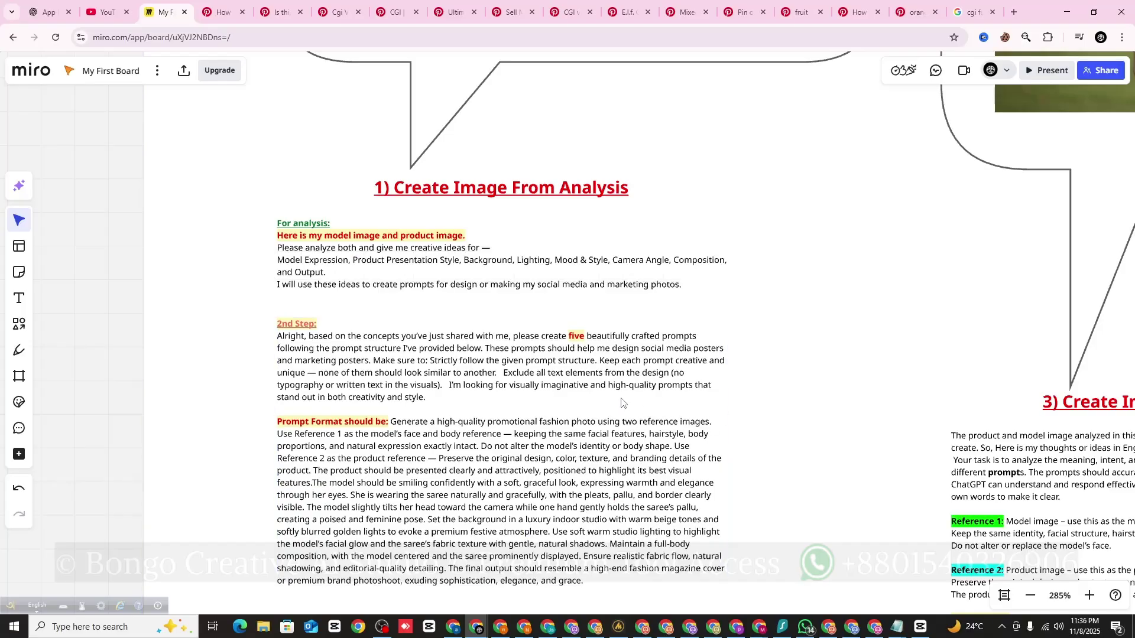
# Compare the model photo and date-molasses product image with the four images generated through the analysis prompts
pyautogui.scroll(-3, 558, 365)
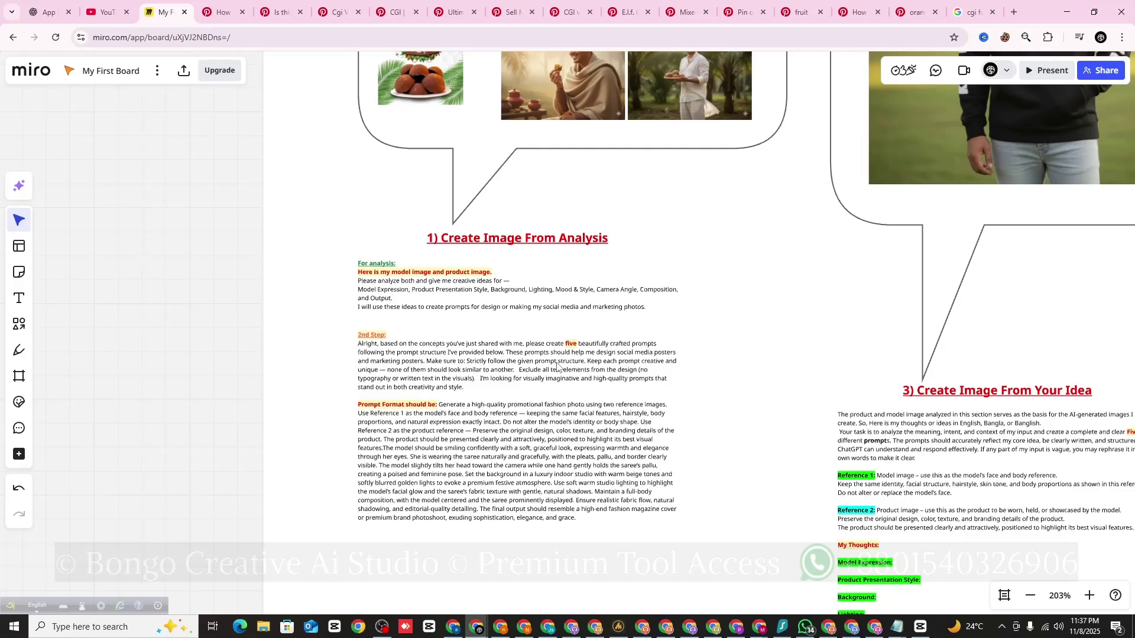
pyautogui.scroll(5, 473, 82)
pyautogui.scroll(3, 476, 104)
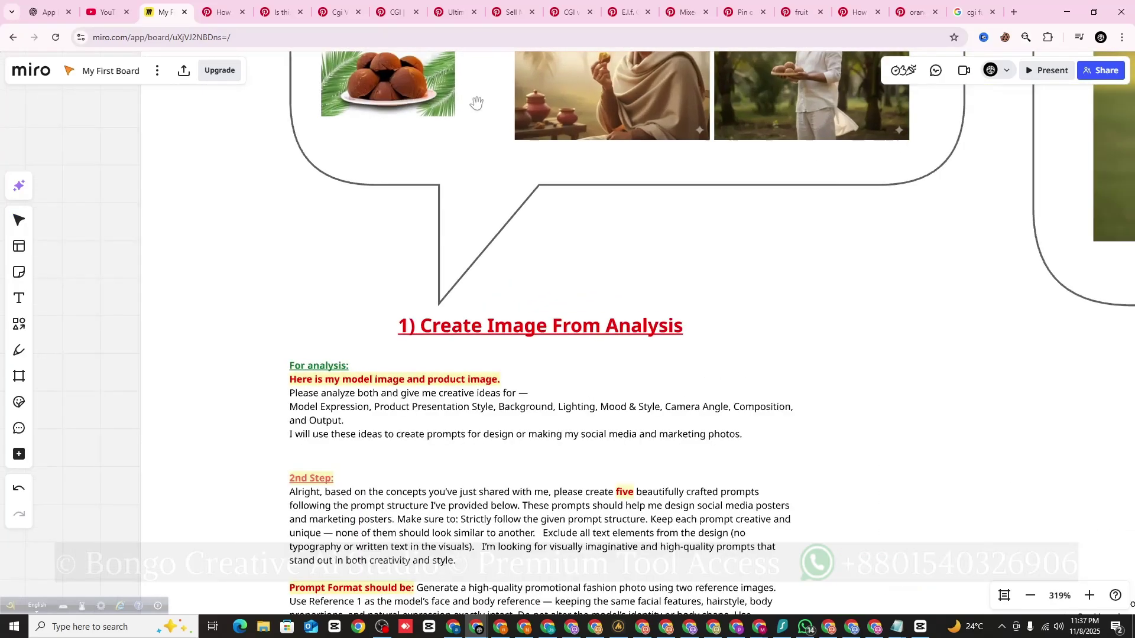
pyautogui.moveTo(475, 104); pyautogui.dragTo(517, 345)
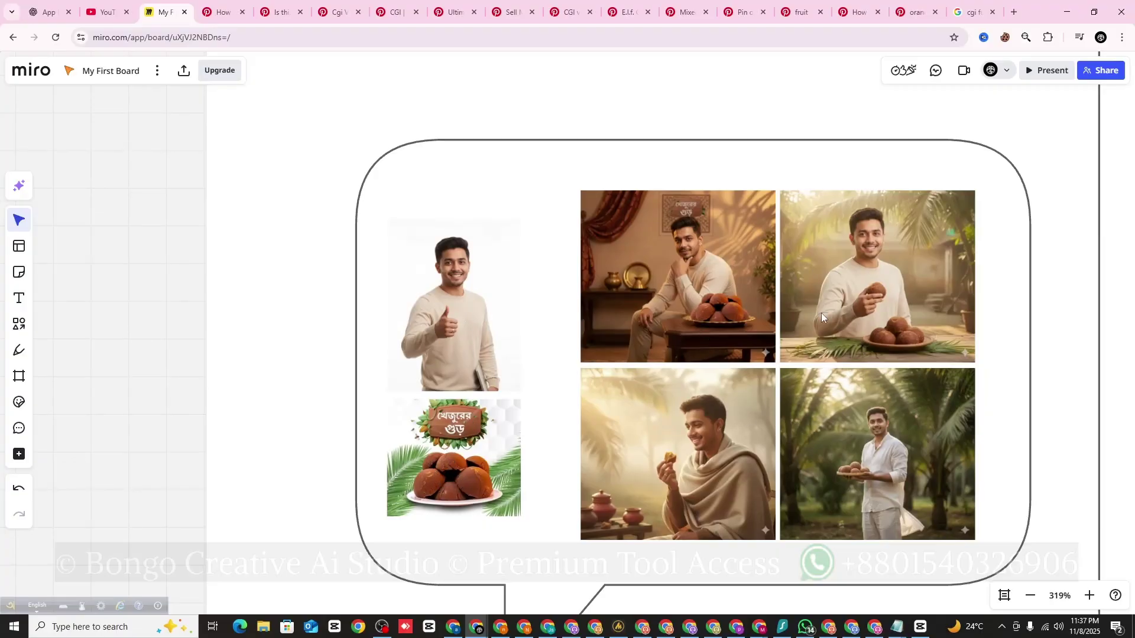
pyautogui.scroll(3, 859, 283)
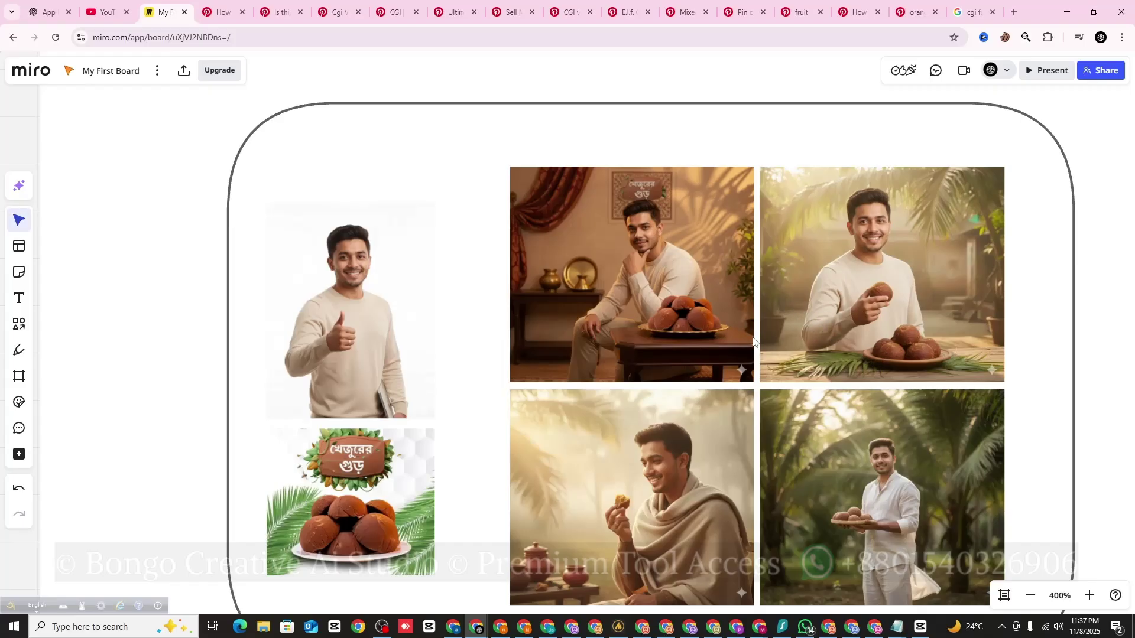
pyautogui.scroll(-4, 746, 414)
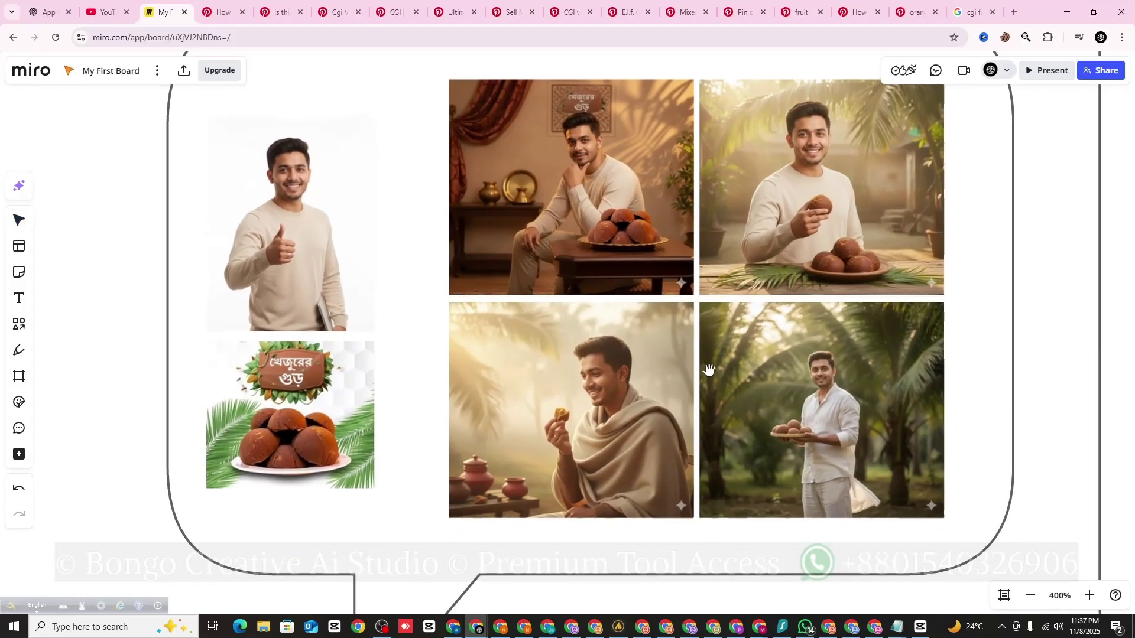
# Examine the black hoodie example, comparing the model and product source photos with the generated outdoor image
pyautogui.hscroll(10, 711, 380)
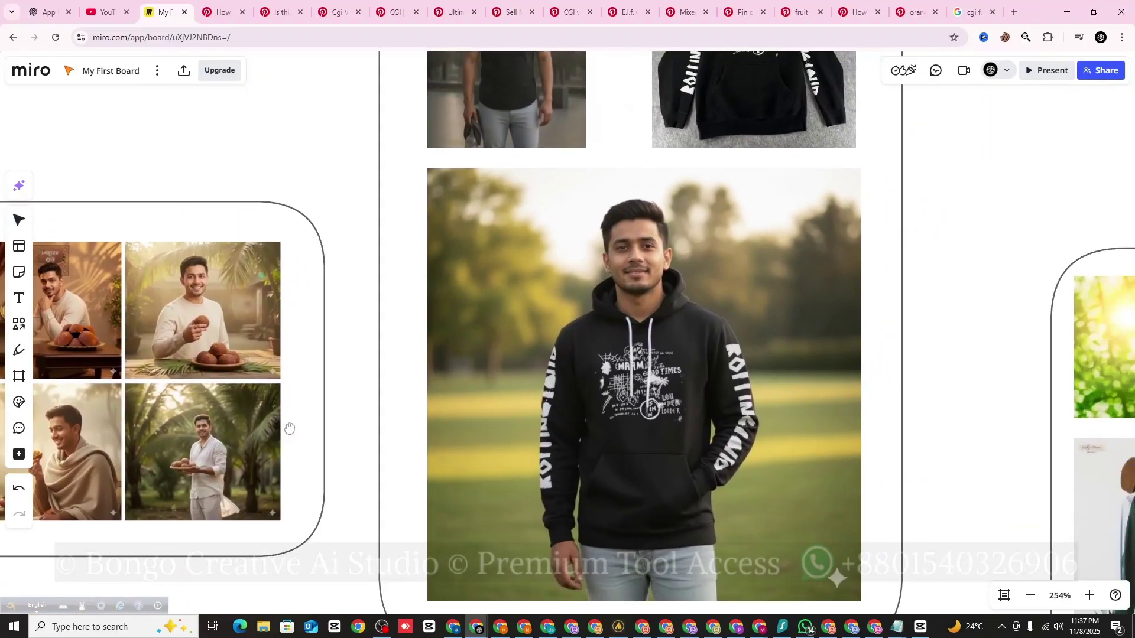
pyautogui.scroll(-5, 444, 402)
pyautogui.scroll(-4, 508, 514)
pyautogui.scroll(4, 538, 329)
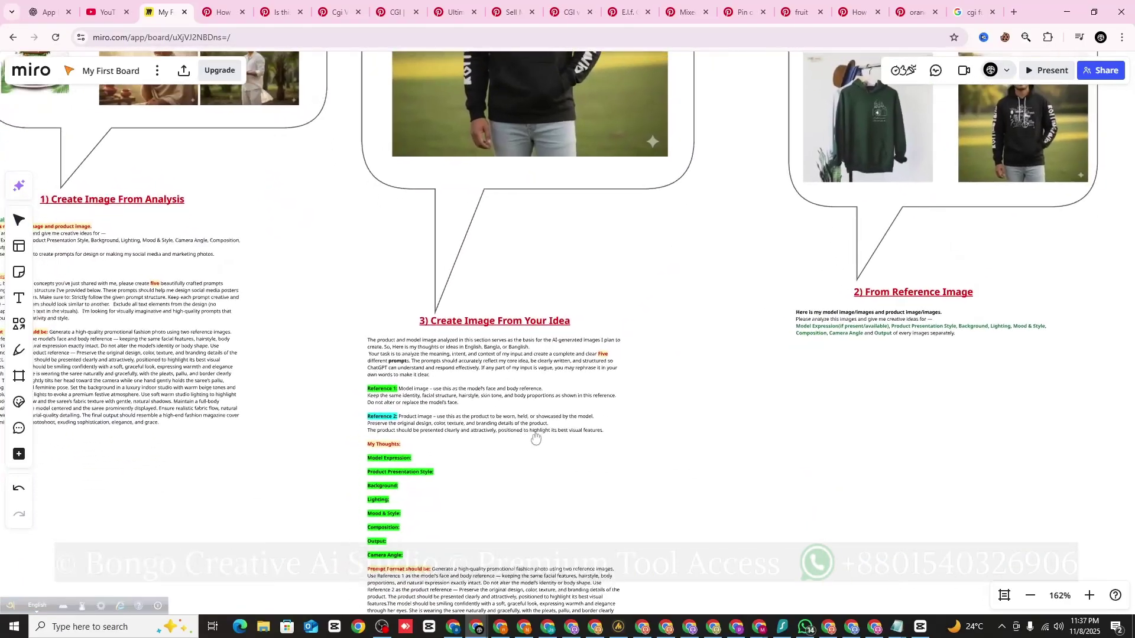
pyautogui.scroll(6, 538, 329)
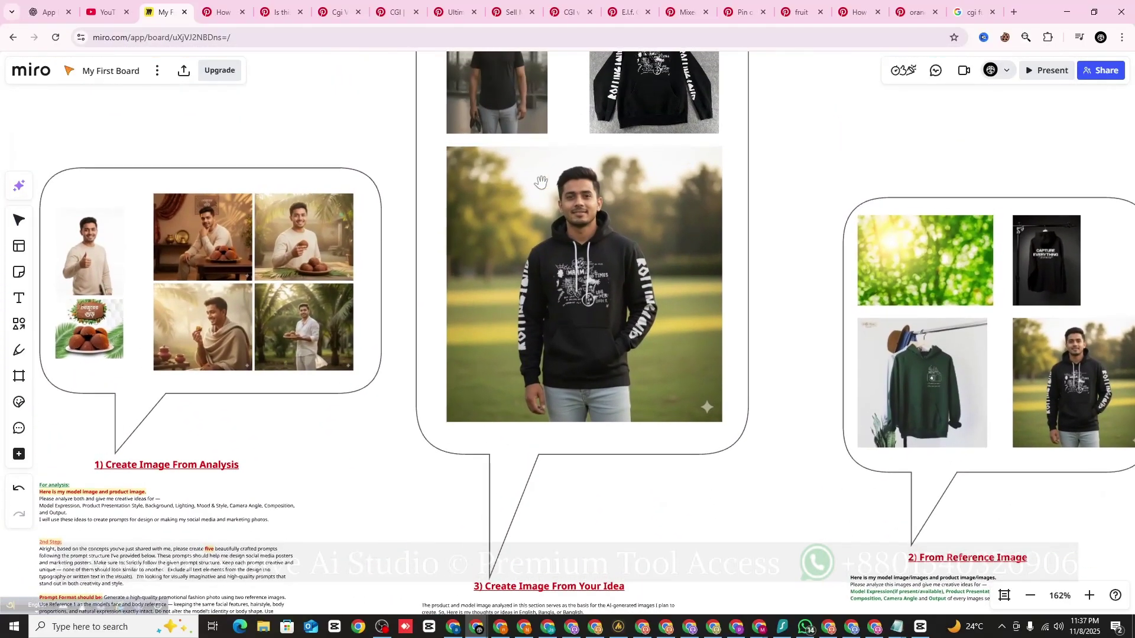
pyautogui.scroll(3, 650, 315)
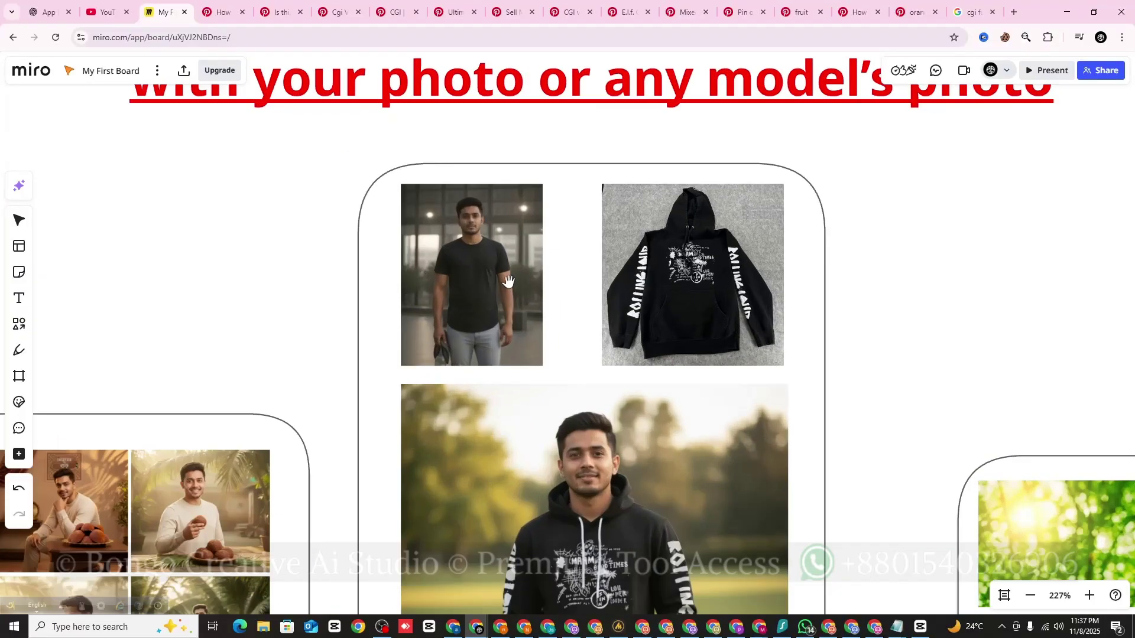
# Examine the "Create Image From Your Idea" prompt, including its two references, the "My Thoughts" fields and the prompt format
pyautogui.scroll(-10, 543, 539)
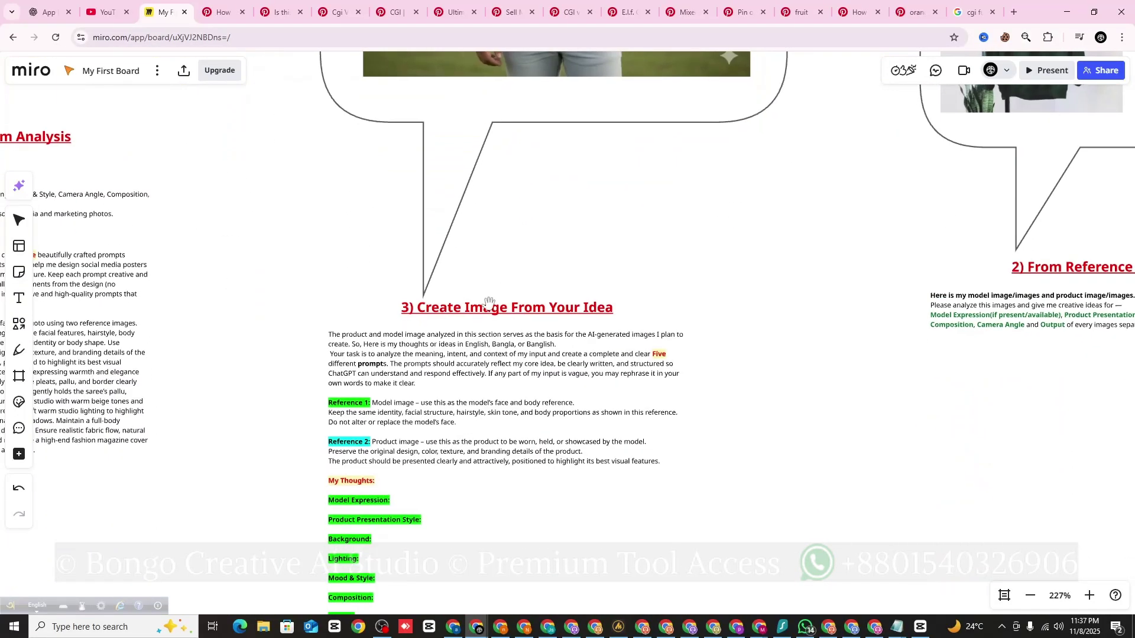
pyautogui.press('v')
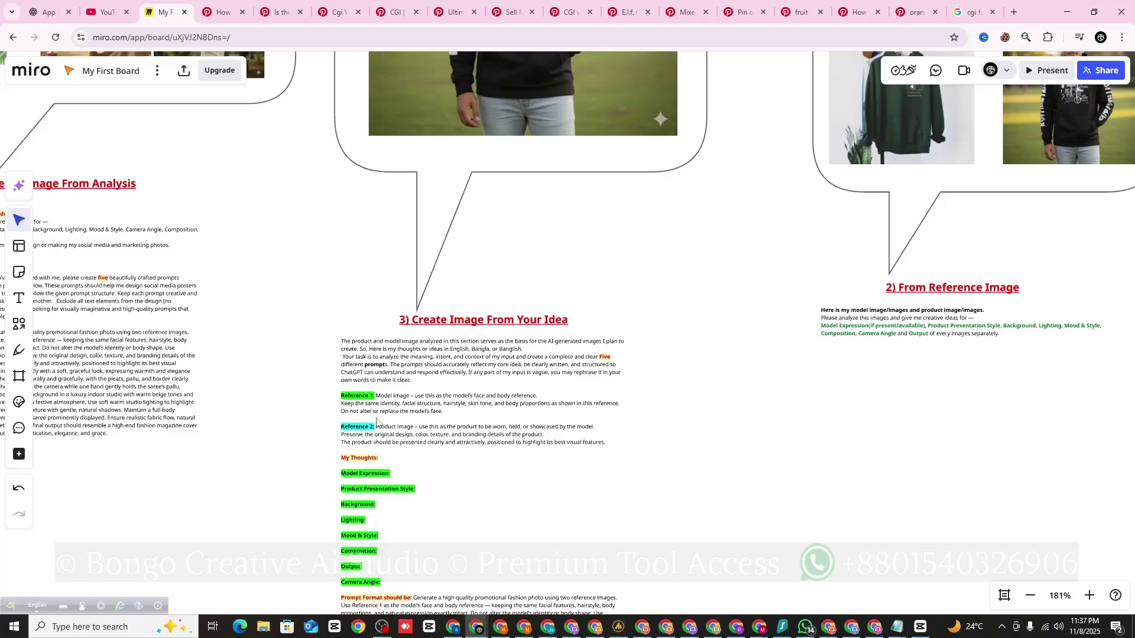
pyautogui.moveTo(413, 514); pyautogui.dragTo(425, 380)
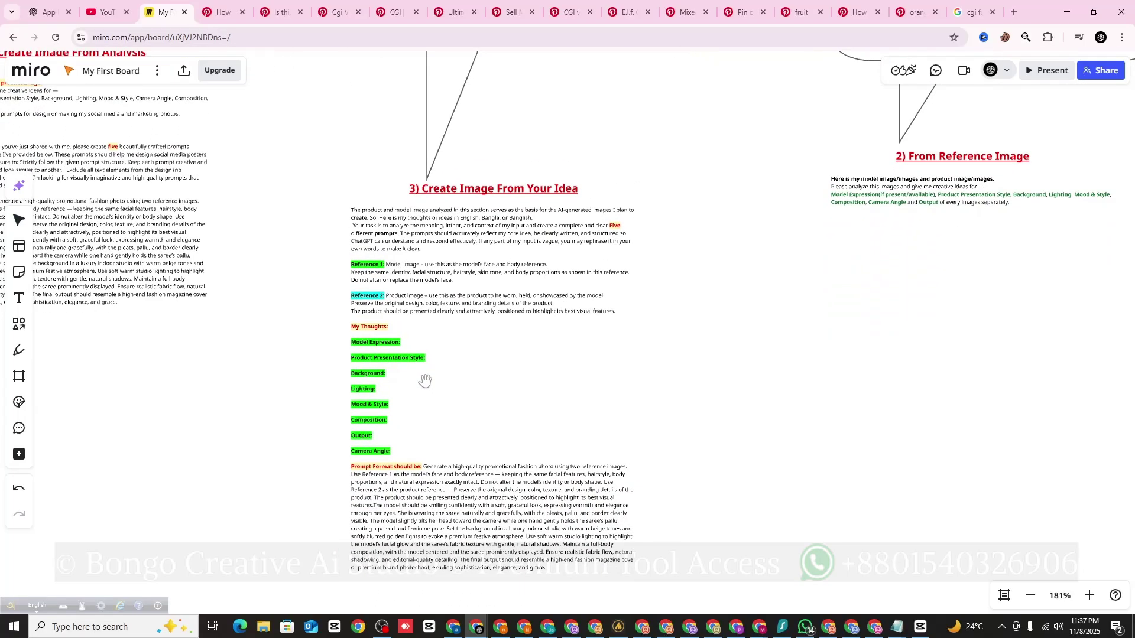
pyautogui.press('v')
pyautogui.scroll(-2, 505, 108)
# Look back at the hoodie example and compare the "Create Image From Your Idea" prompt with the "From Reference Image" prompt
pyautogui.scroll(5, 508, 130)
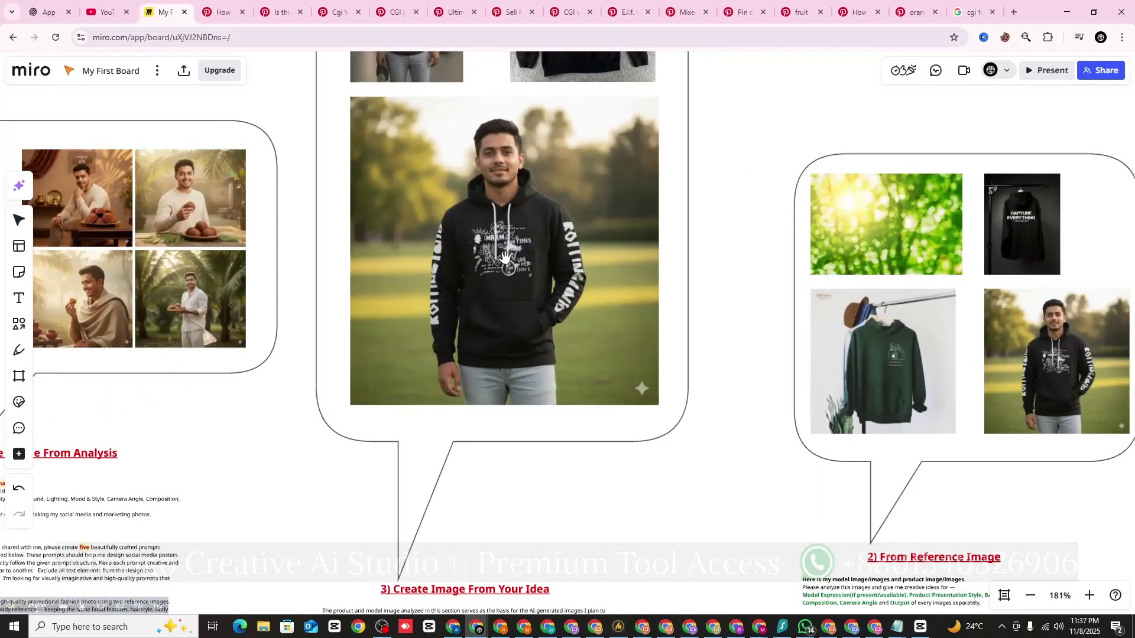
pyautogui.scroll(-3, 487, 414)
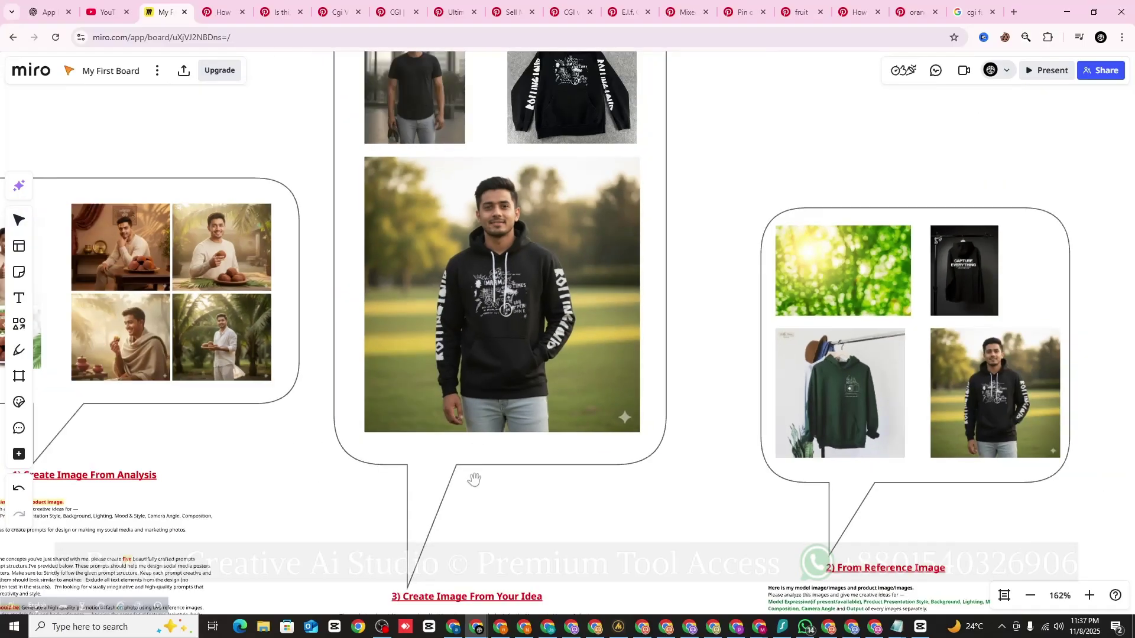
pyautogui.scroll(-5, 481, 432)
pyautogui.moveTo(491, 387); pyautogui.dragTo(471, 438)
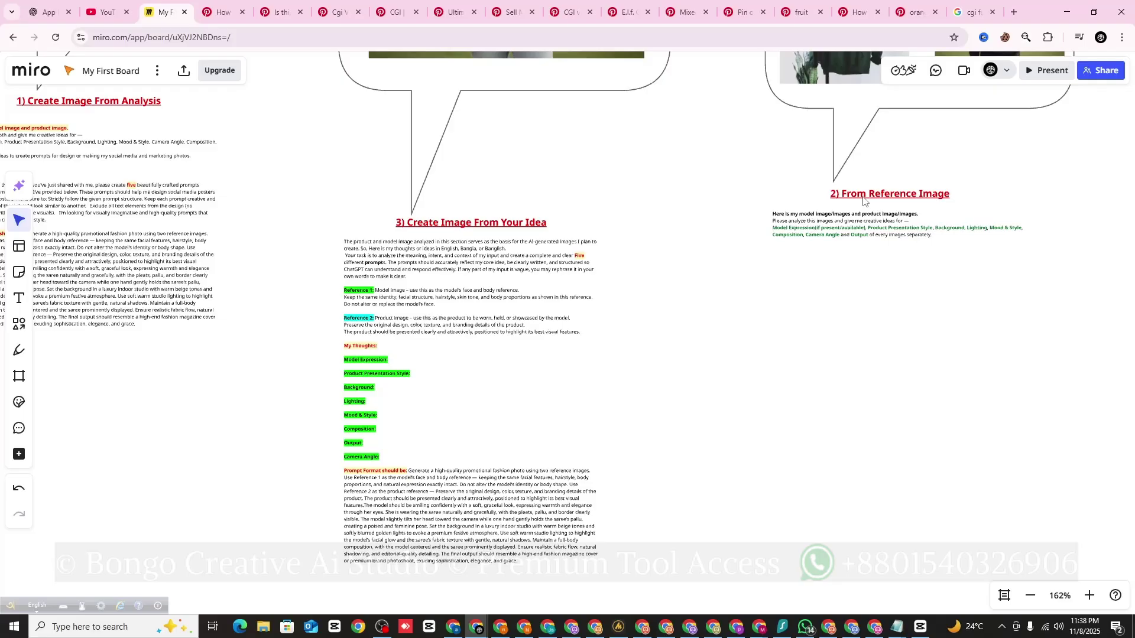
pyautogui.scroll(1, 863, 201)
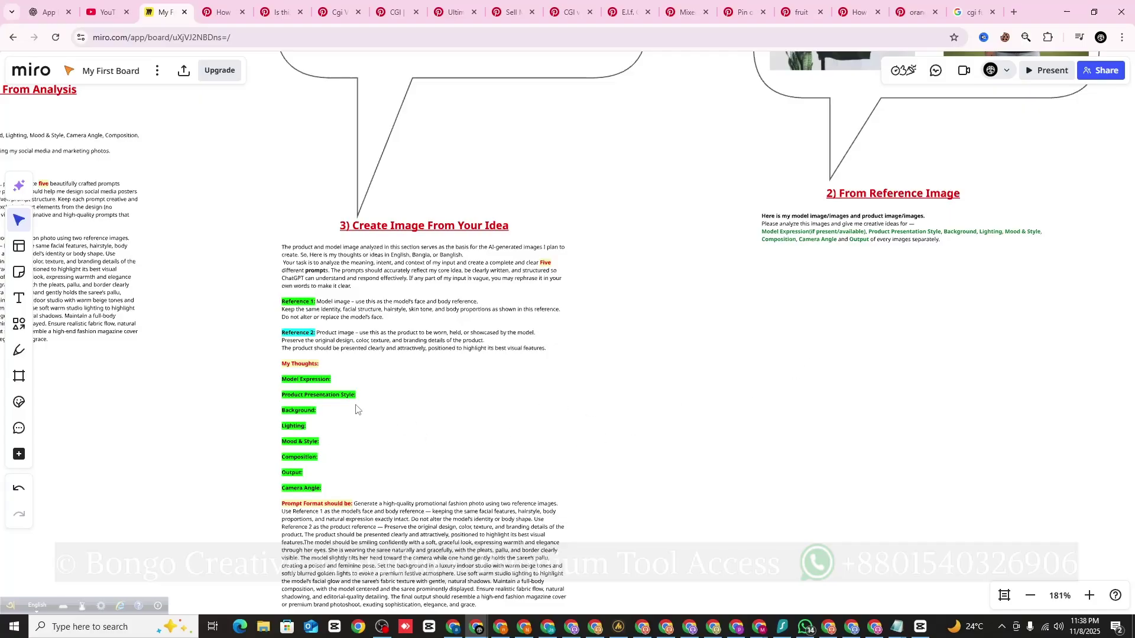
pyautogui.scroll(-5, 406, 156)
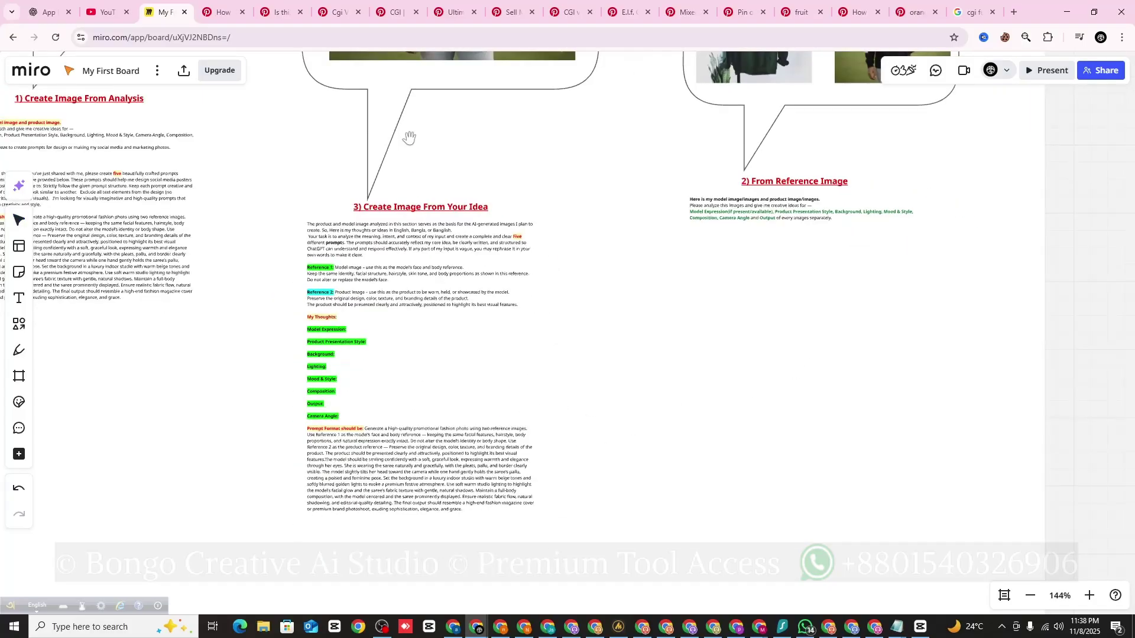
pyautogui.press('v')
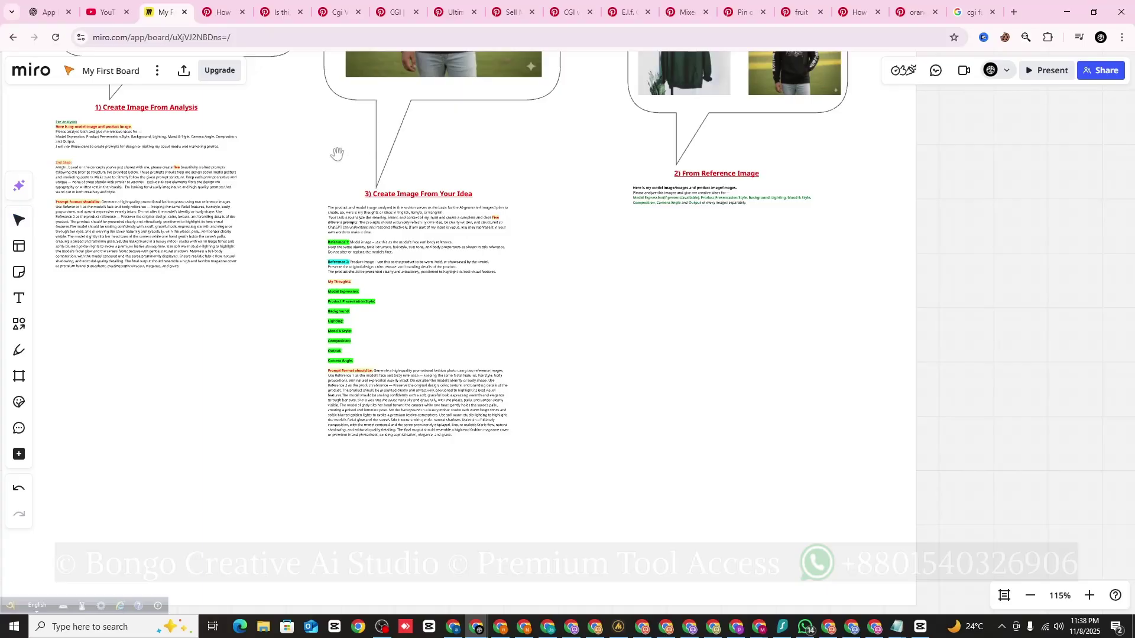
# Return to the "Create Image From Analysis" example and review its source photos and four generated images
pyautogui.scroll(5, 337, 152)
pyautogui.scroll(8, 491, 324)
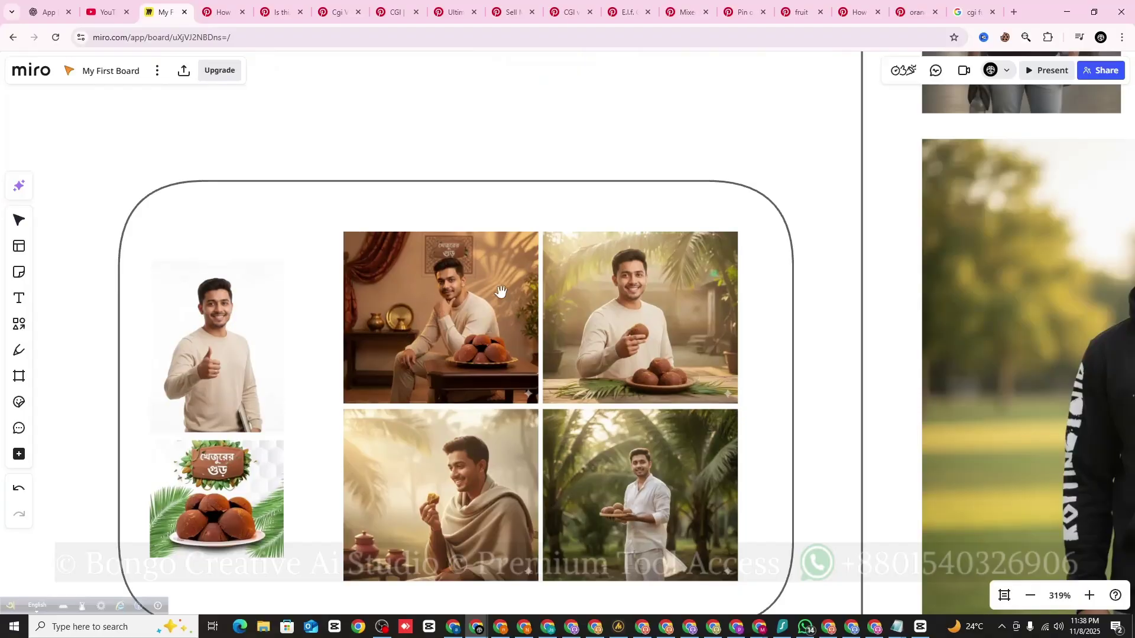
pyautogui.moveTo(505, 346); pyautogui.dragTo(575, 303)
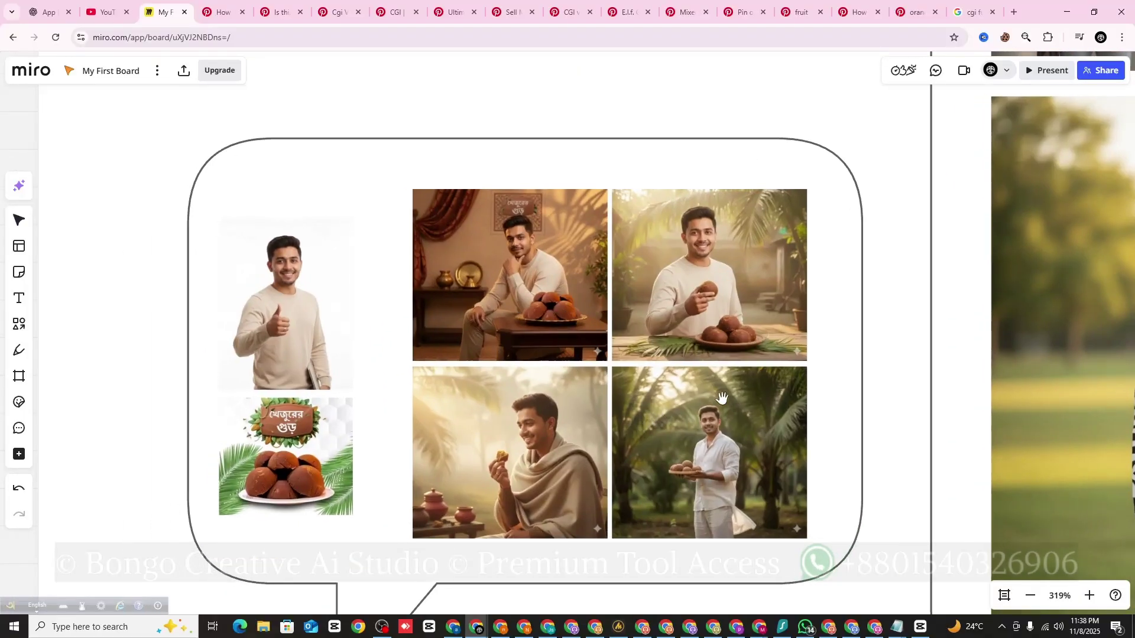
# Switch to the Google results for "cgi full meaning", and replay the "orangey t-shirt CGI" video on Pinterest
pyautogui.press('v')
pyautogui.click(969, 13)
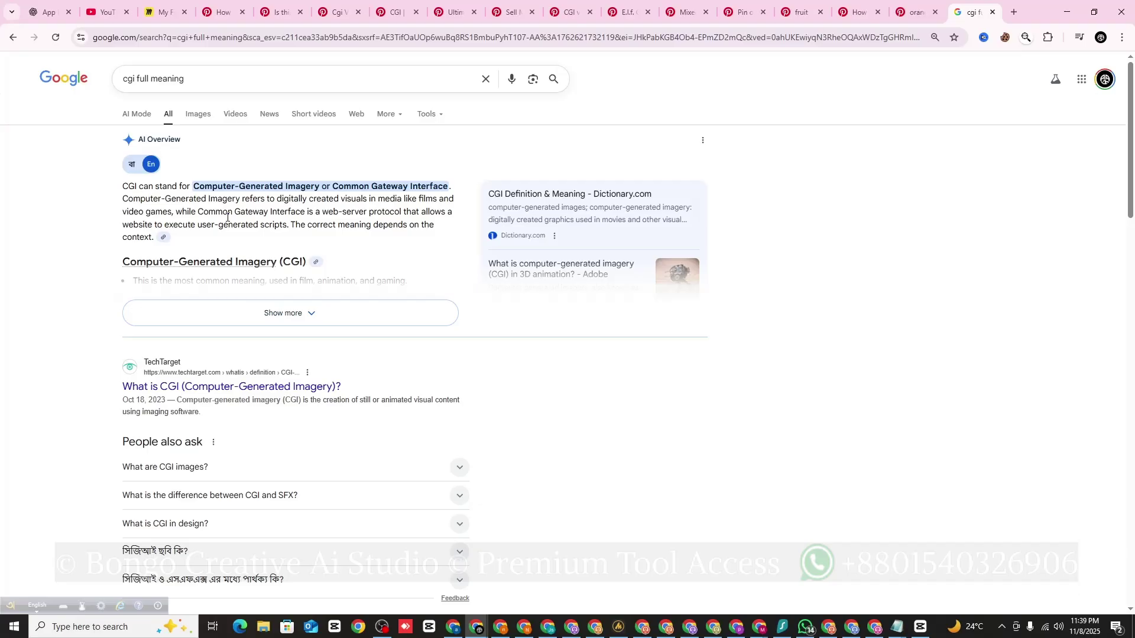
pyautogui.click(915, 22)
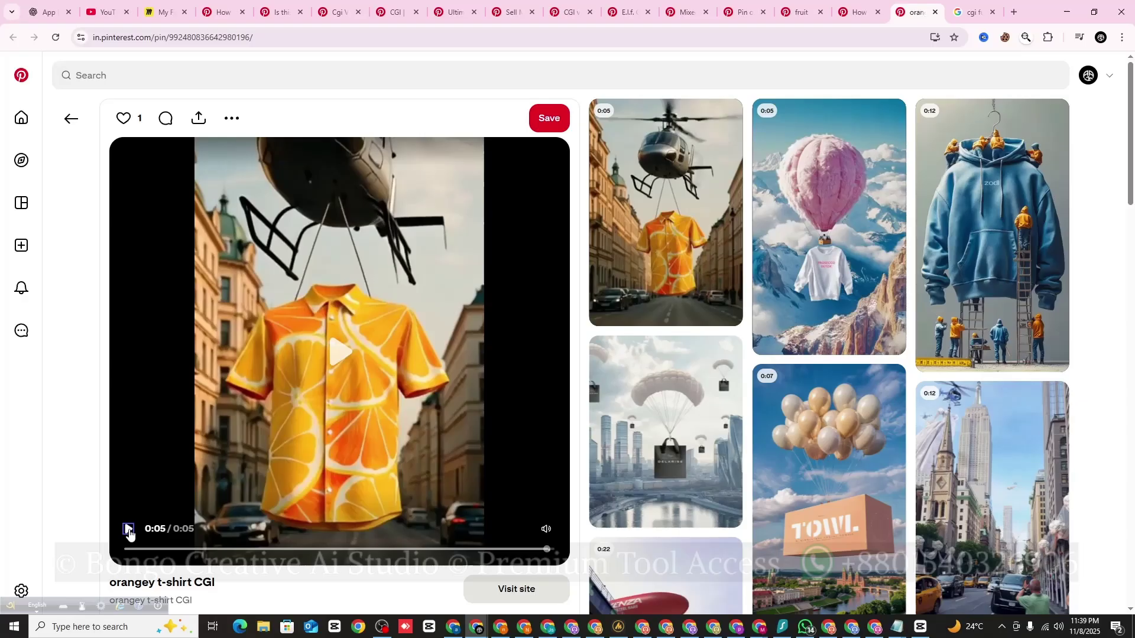
pyautogui.click(167, 517)
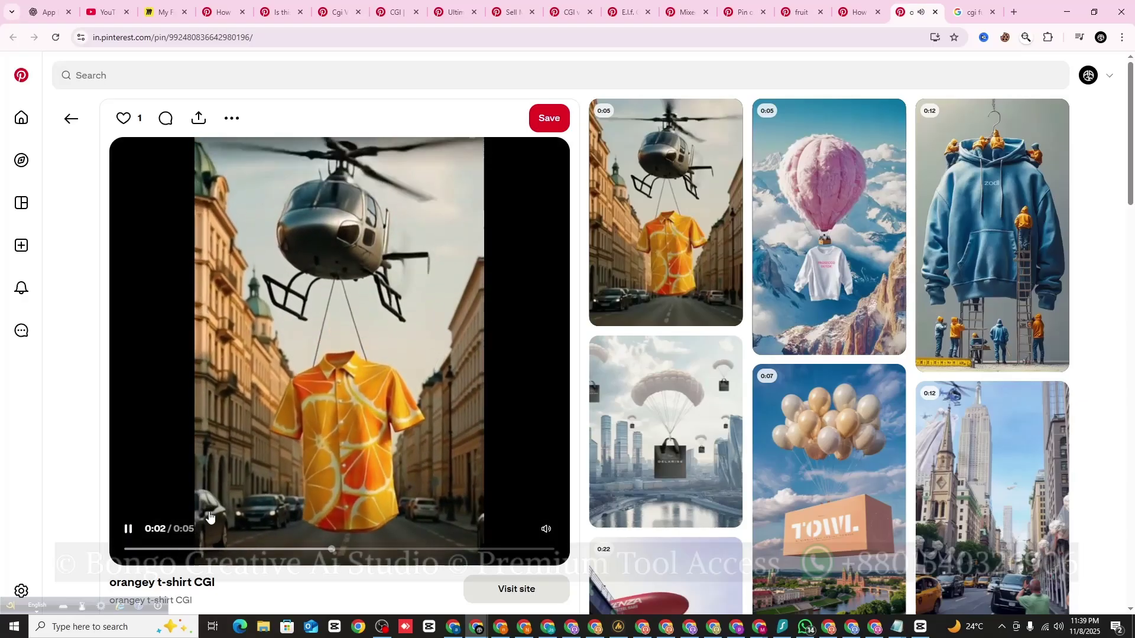
pyautogui.click(127, 528)
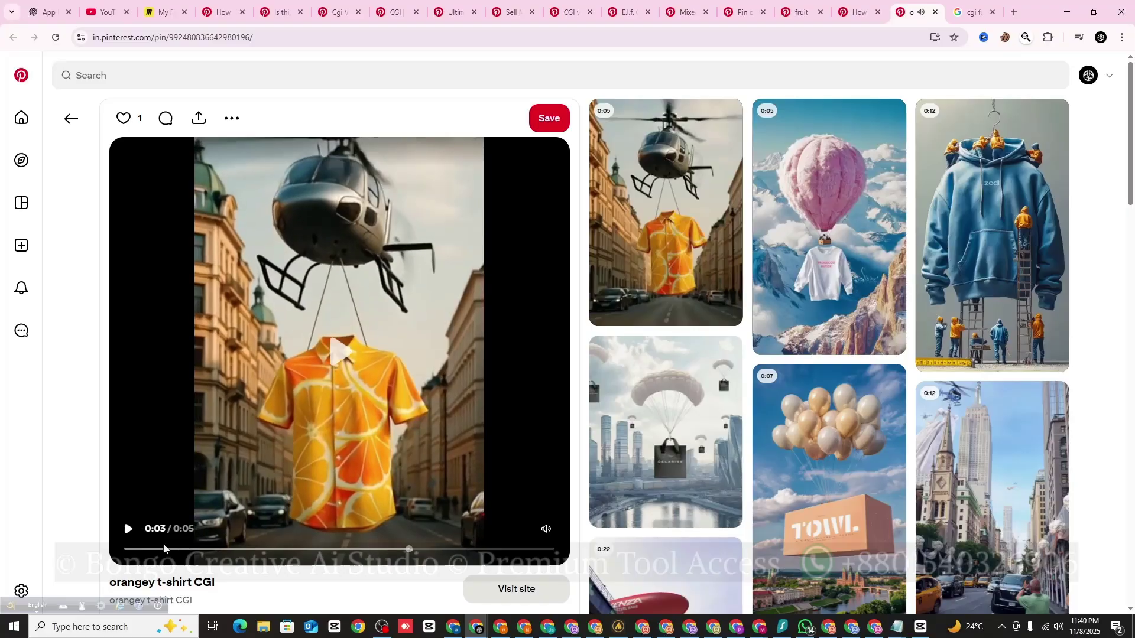
pyautogui.click(129, 534)
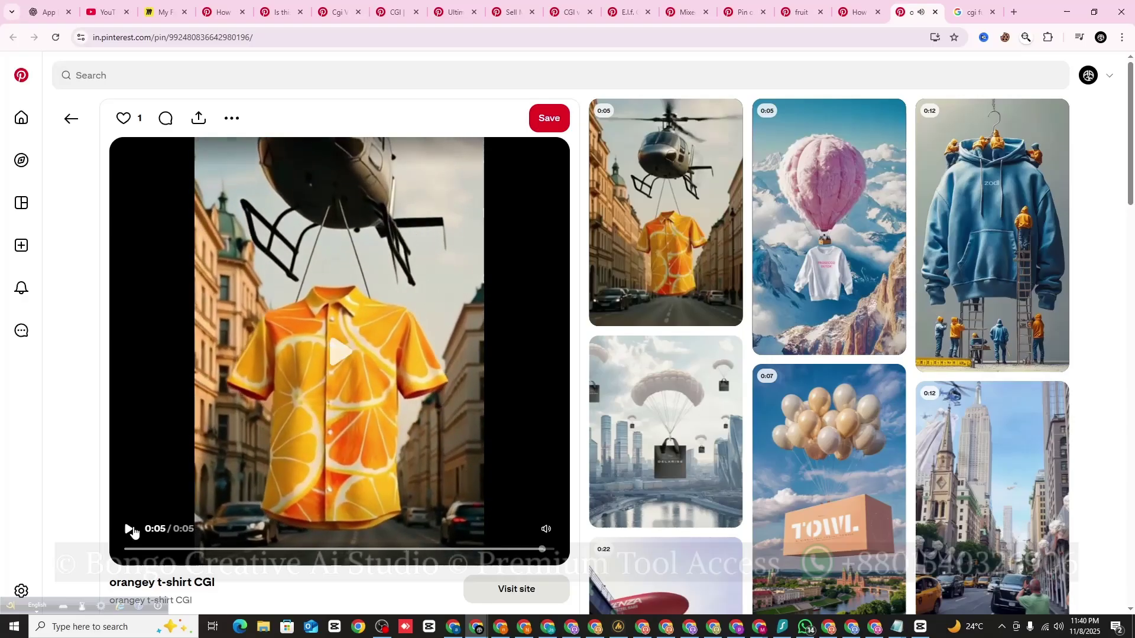
# Watch the "How to Create Viral CGI Reels & Shorts Using AI" pin from the start with its sound muted
pyautogui.click(857, 12)
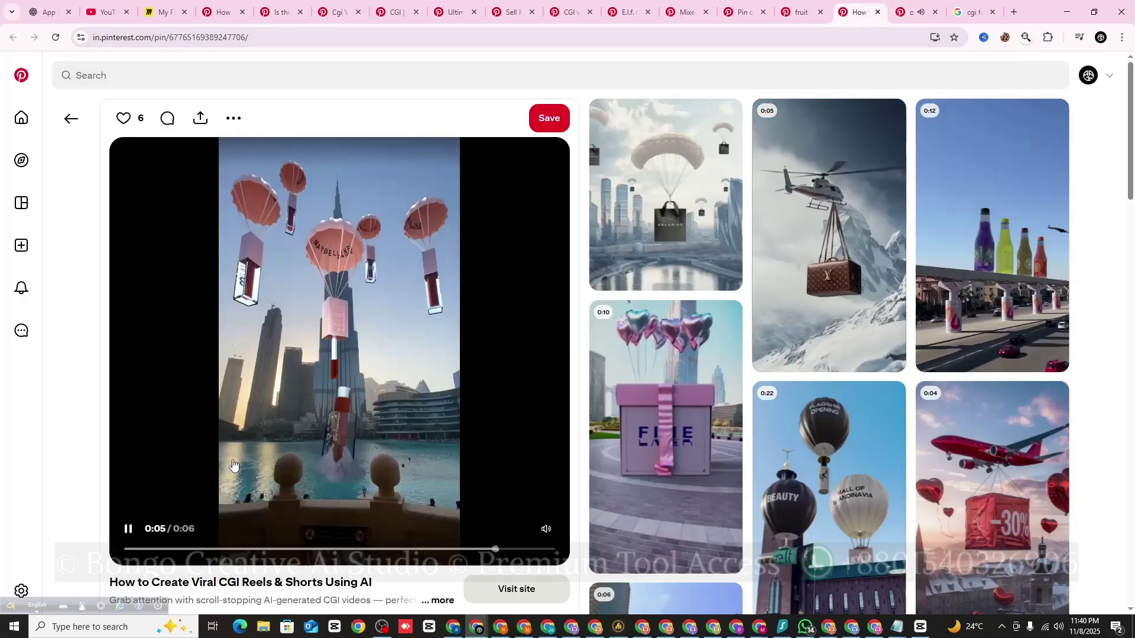
pyautogui.click(129, 556)
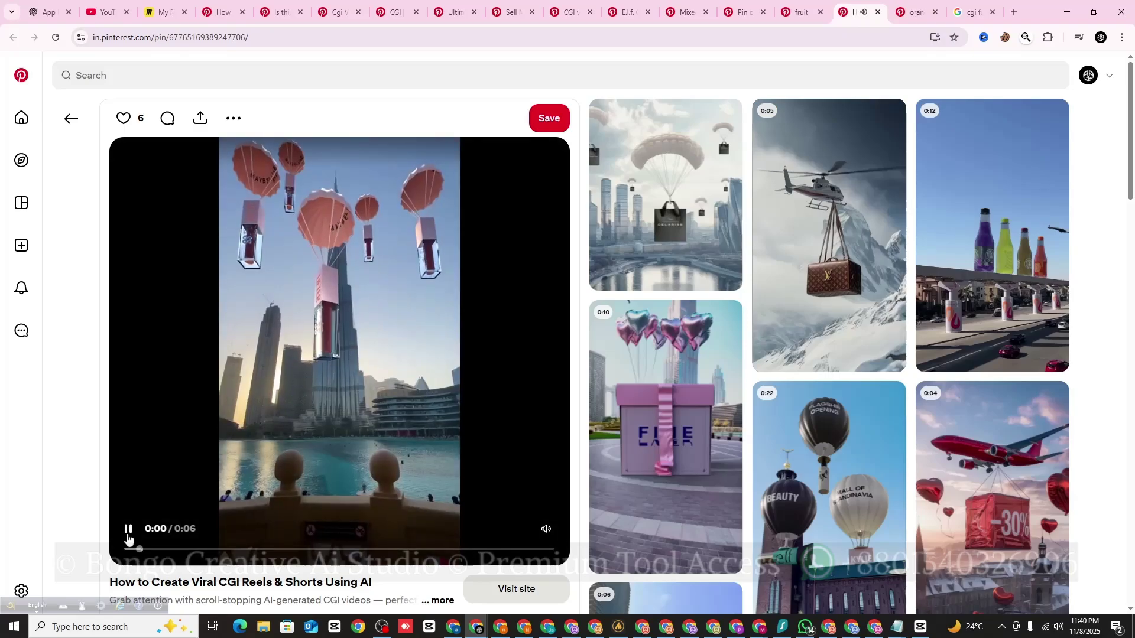
pyautogui.click(128, 529)
pyautogui.click(546, 529)
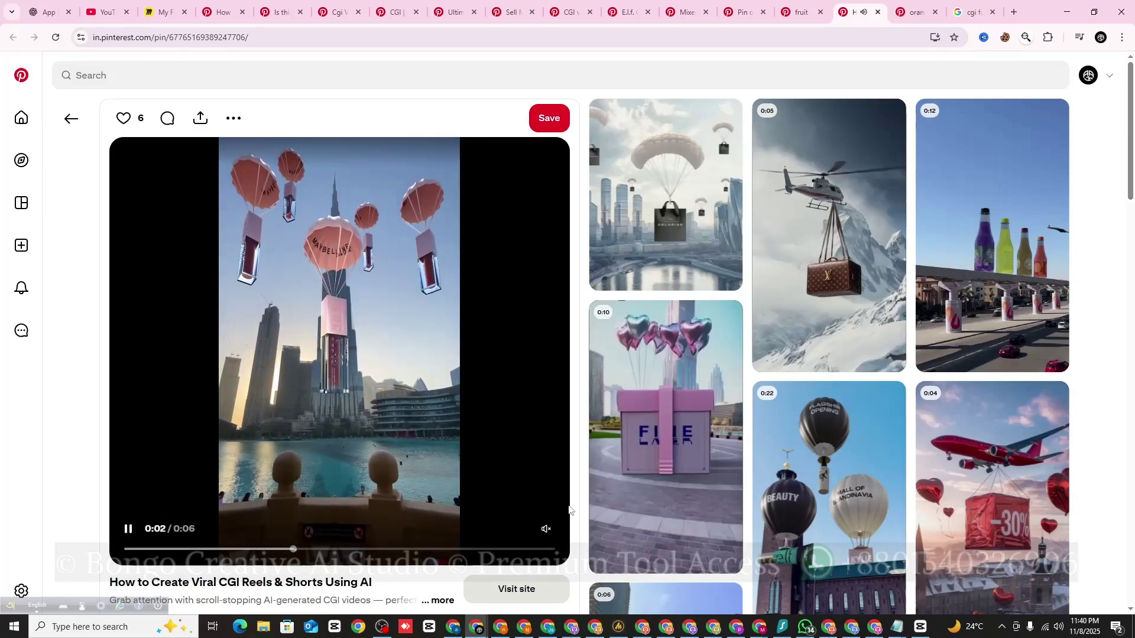
pyautogui.click(131, 529)
# Play the "fruit ad" pin, and watch the Worisando perfume video from its beginning
pyautogui.click(802, 5)
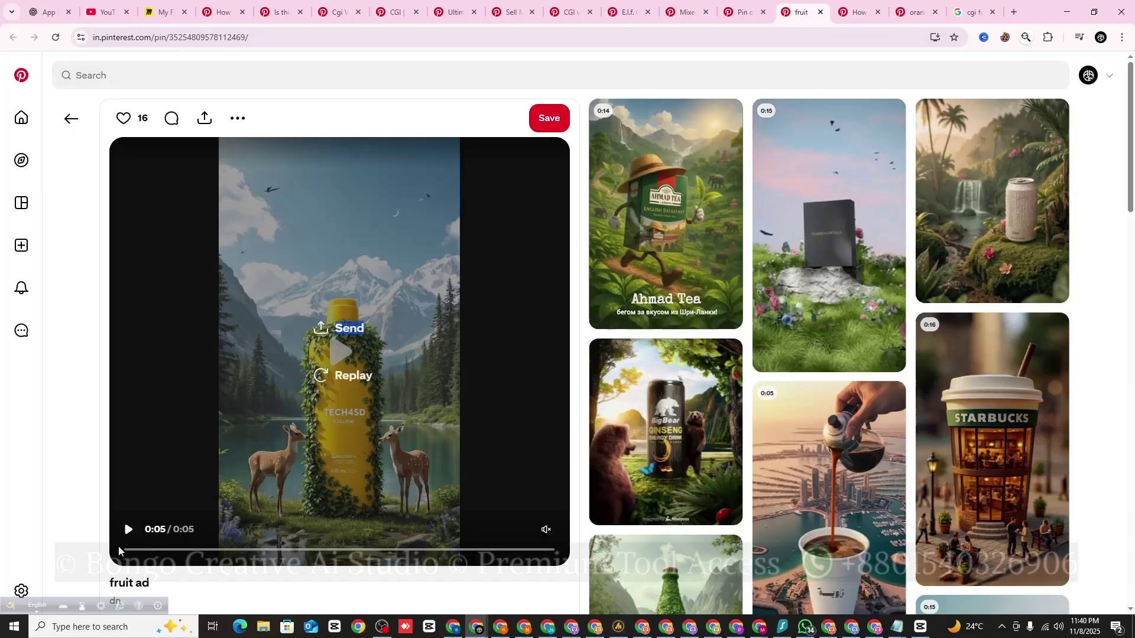
pyautogui.click(127, 532)
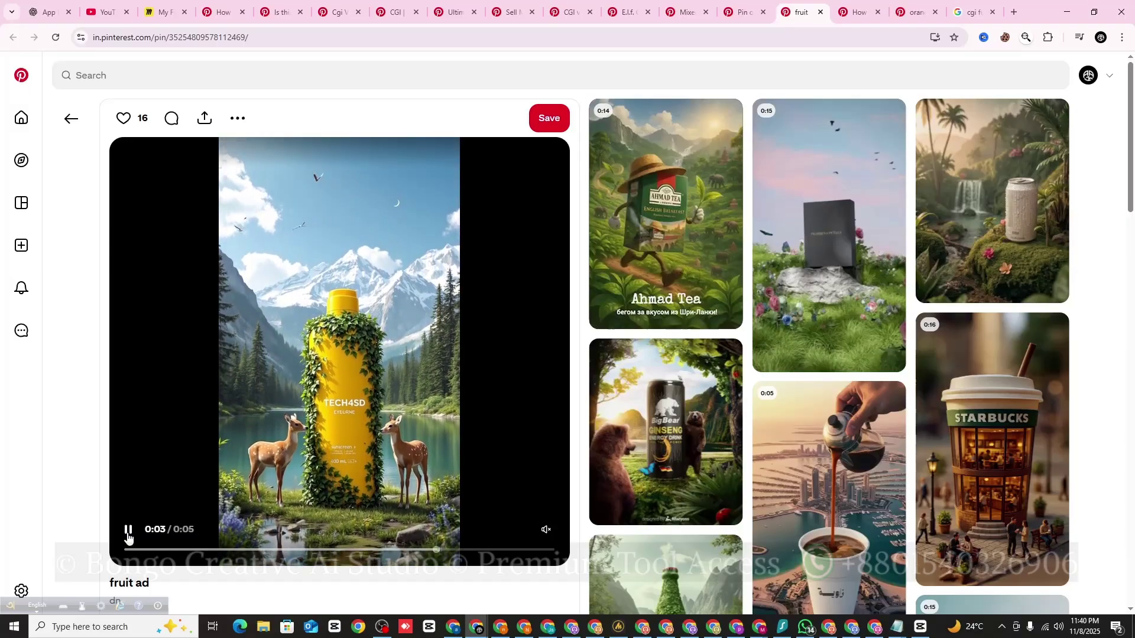
pyautogui.click(743, 11)
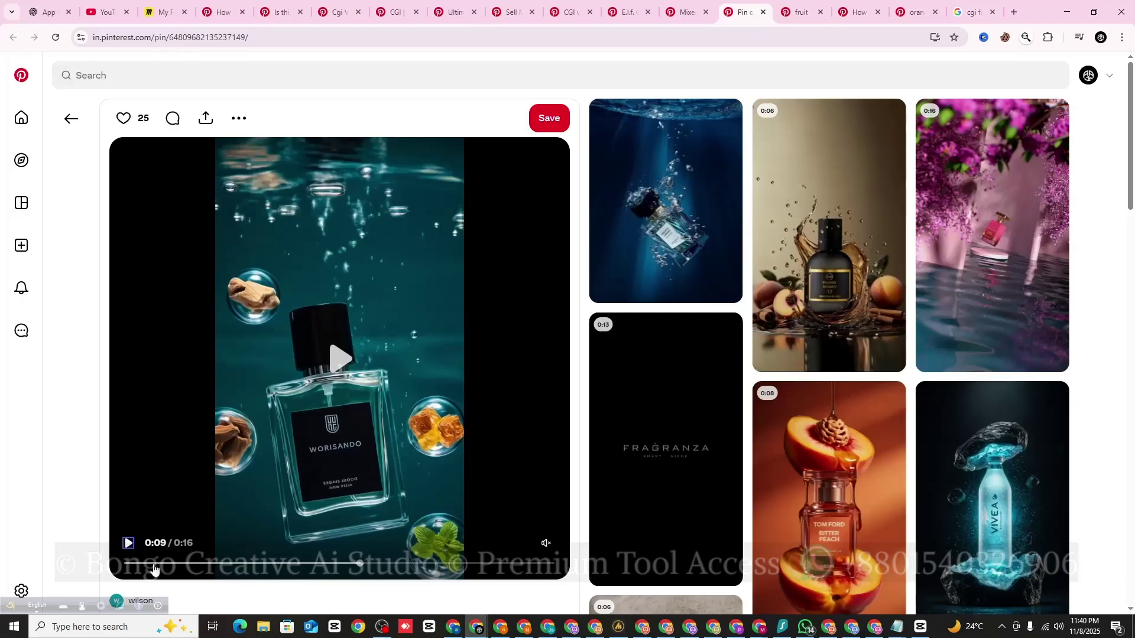
pyautogui.moveTo(155, 571); pyautogui.dragTo(136, 560)
pyautogui.click(127, 564)
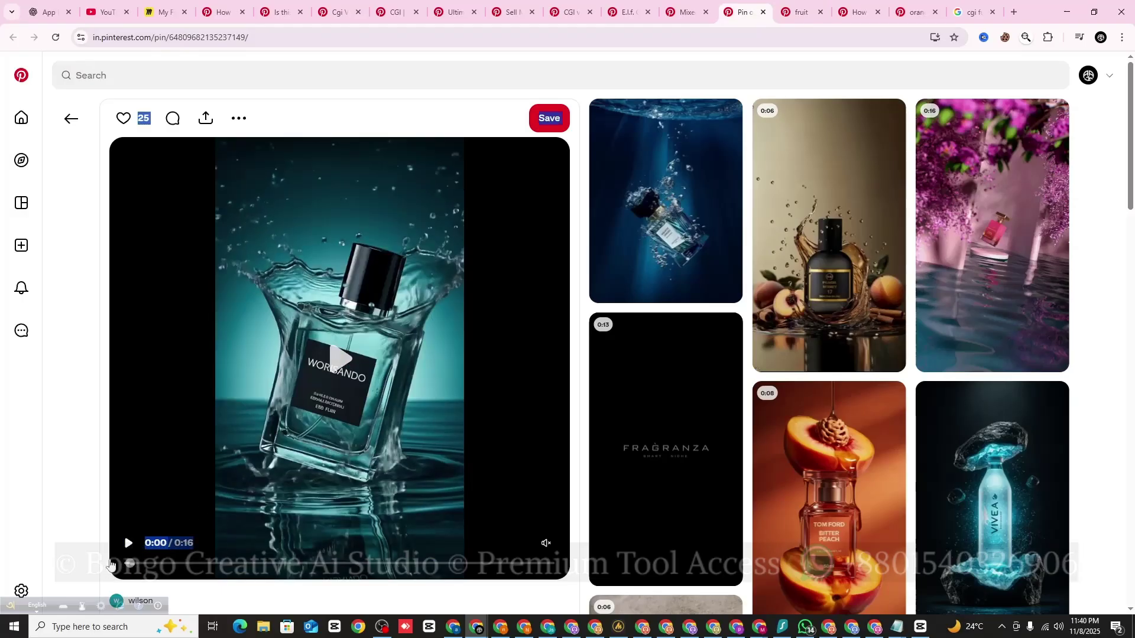
pyautogui.click(130, 543)
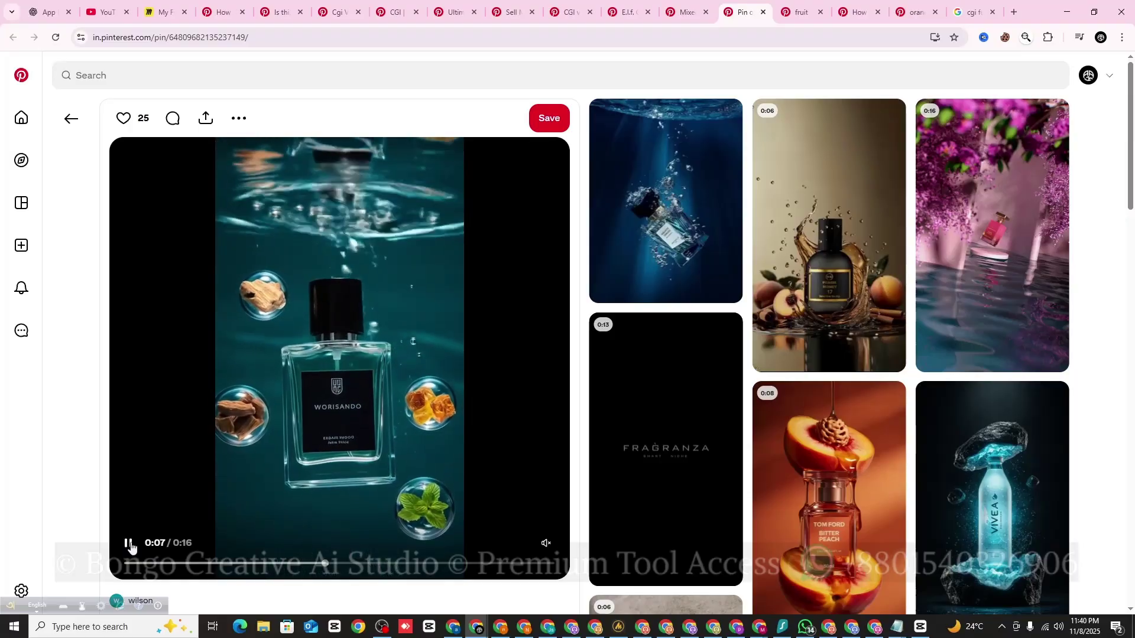
pyautogui.click(129, 545)
# Watch the "Mixed Reality - CGI Ad" video of giant watches hanging on a bridge from its beginning
pyautogui.click(683, 14)
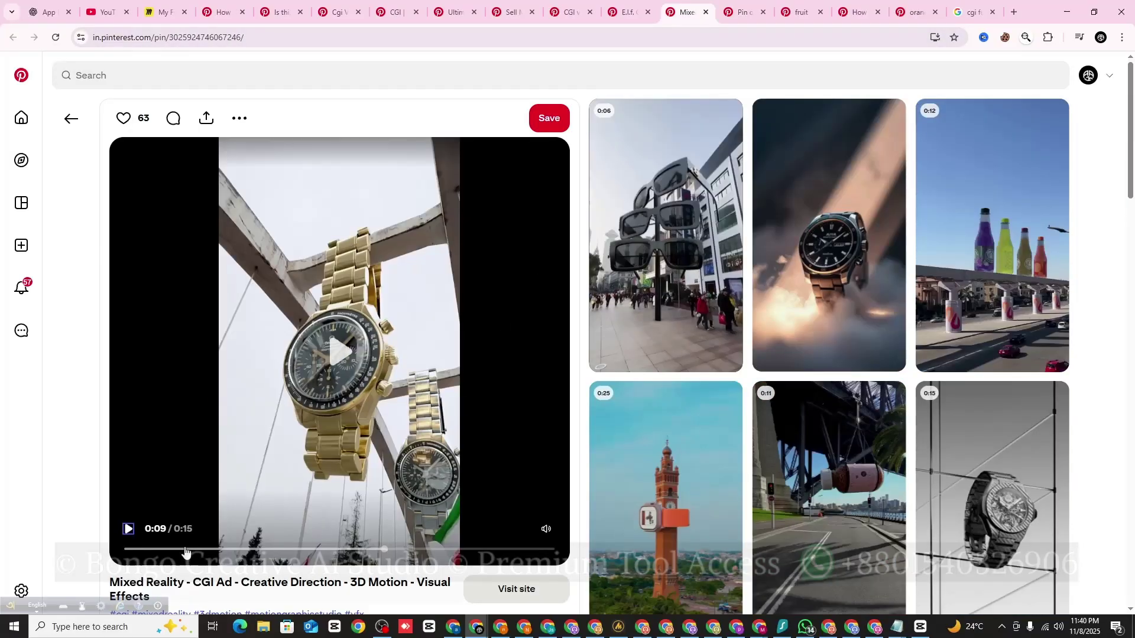
pyautogui.moveTo(385, 553); pyautogui.dragTo(123, 549)
pyautogui.click(128, 529)
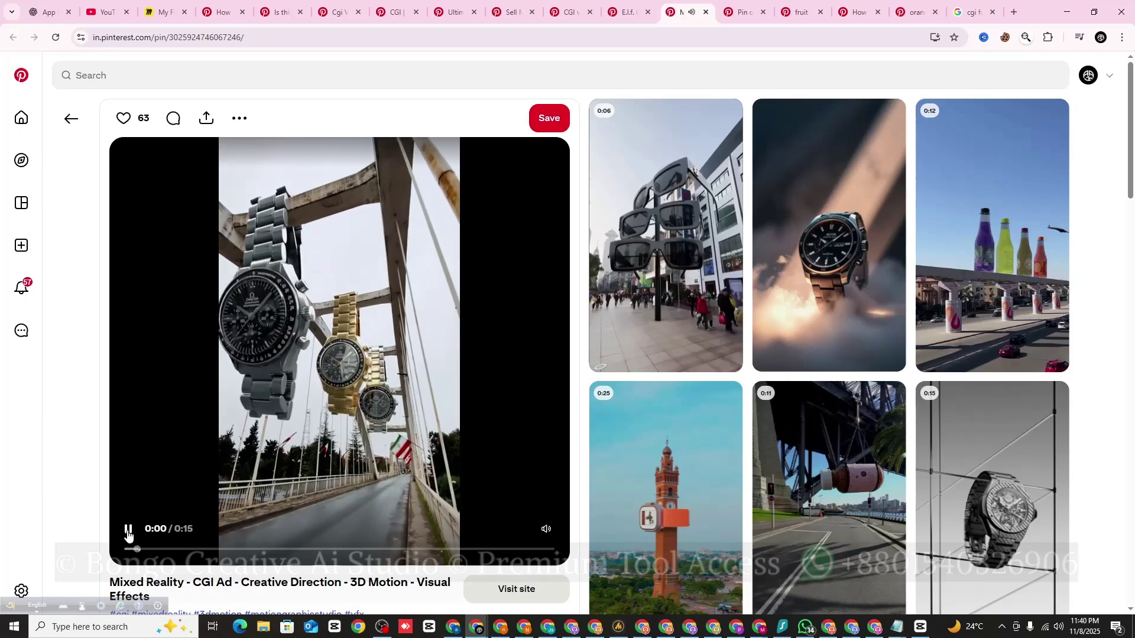
pyautogui.click(546, 530)
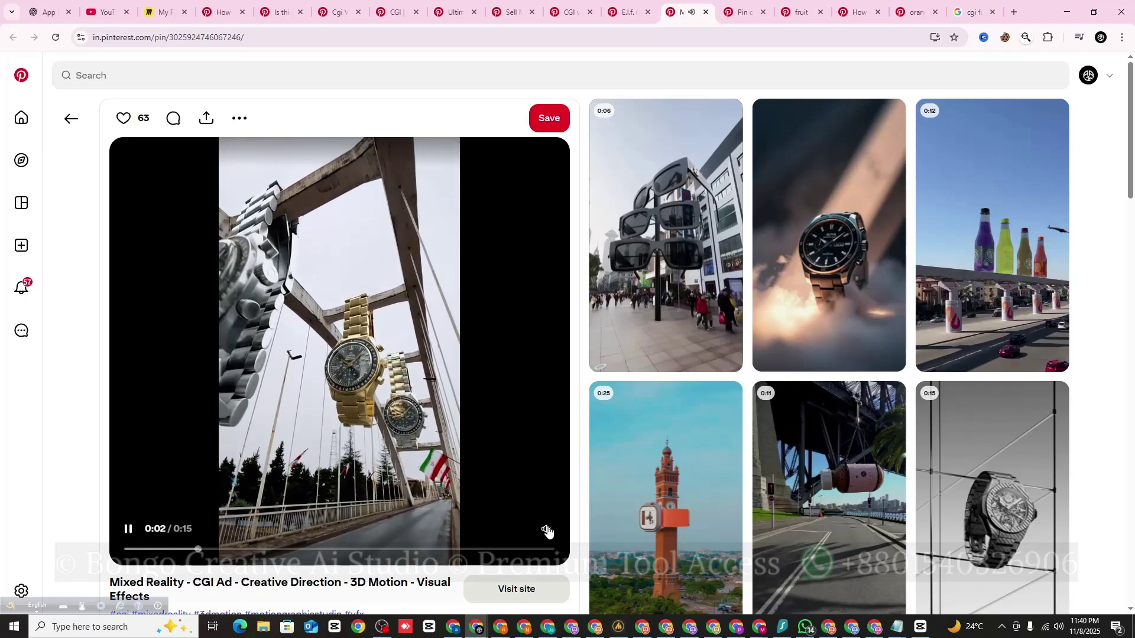
pyautogui.click(546, 529)
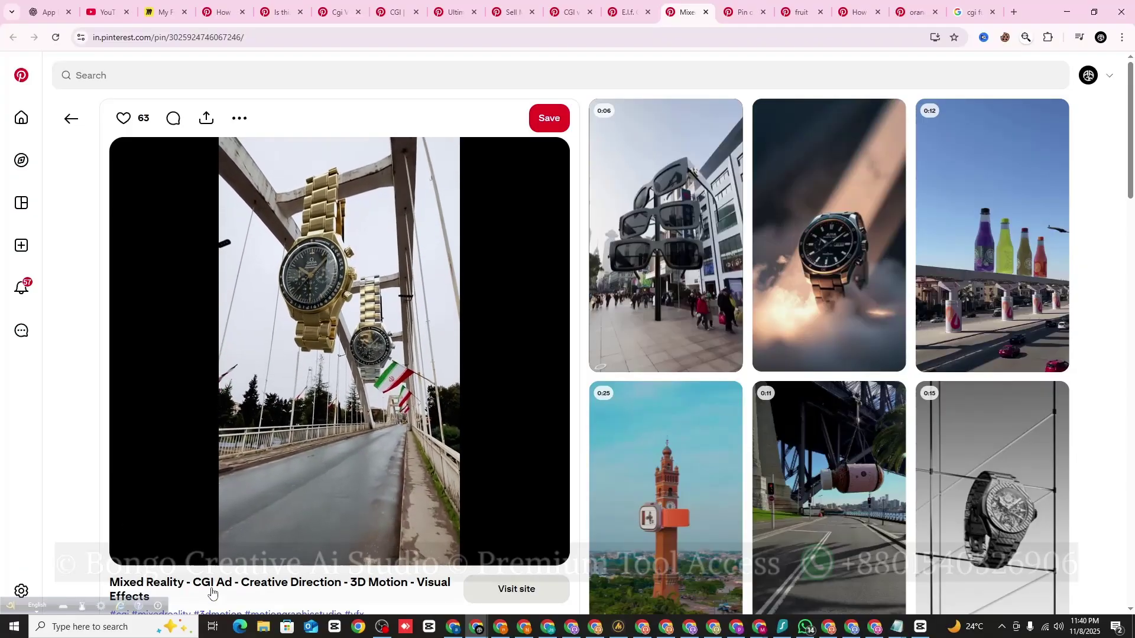
# Replay the opening of the "E.l.f. Cosmetics FOOH" video and pause it
pyautogui.click(601, 6)
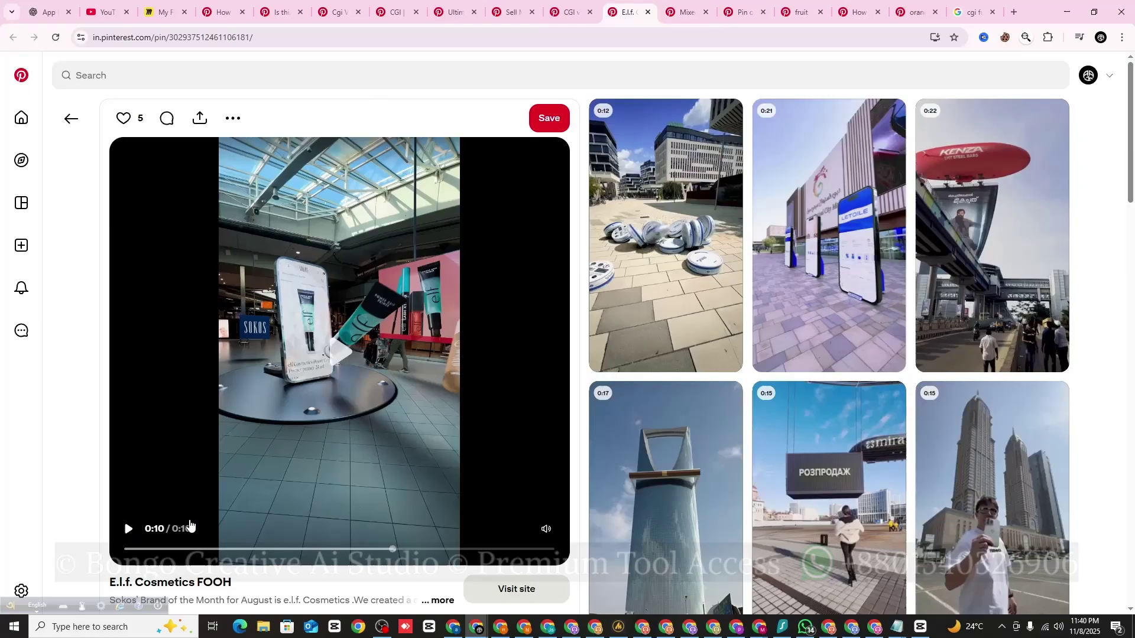
pyautogui.click(130, 550)
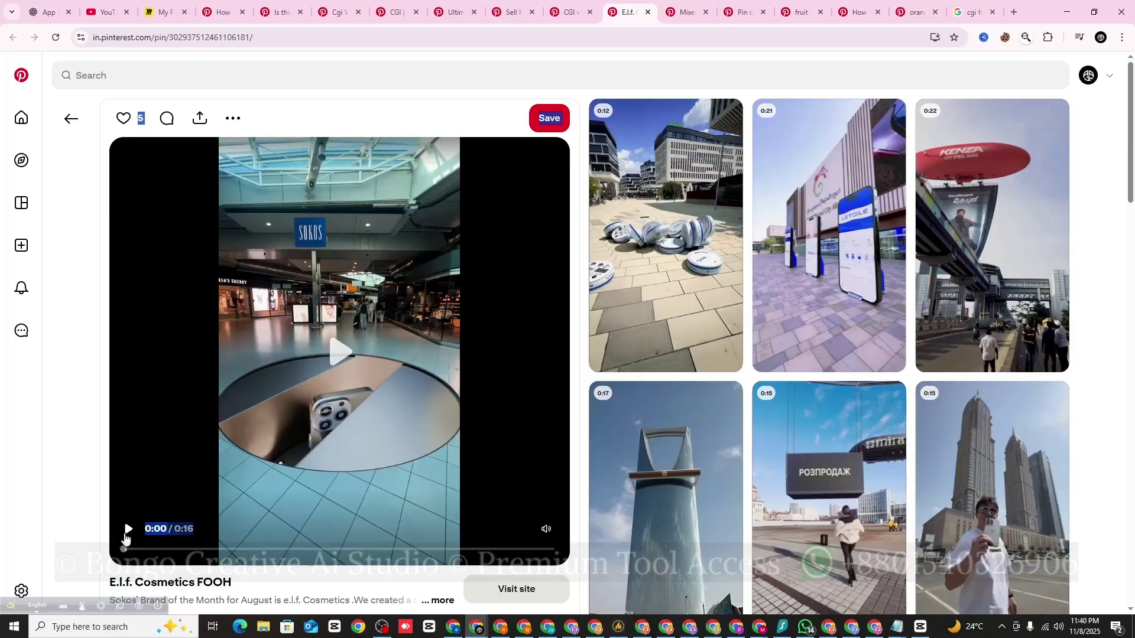
pyautogui.click(127, 532)
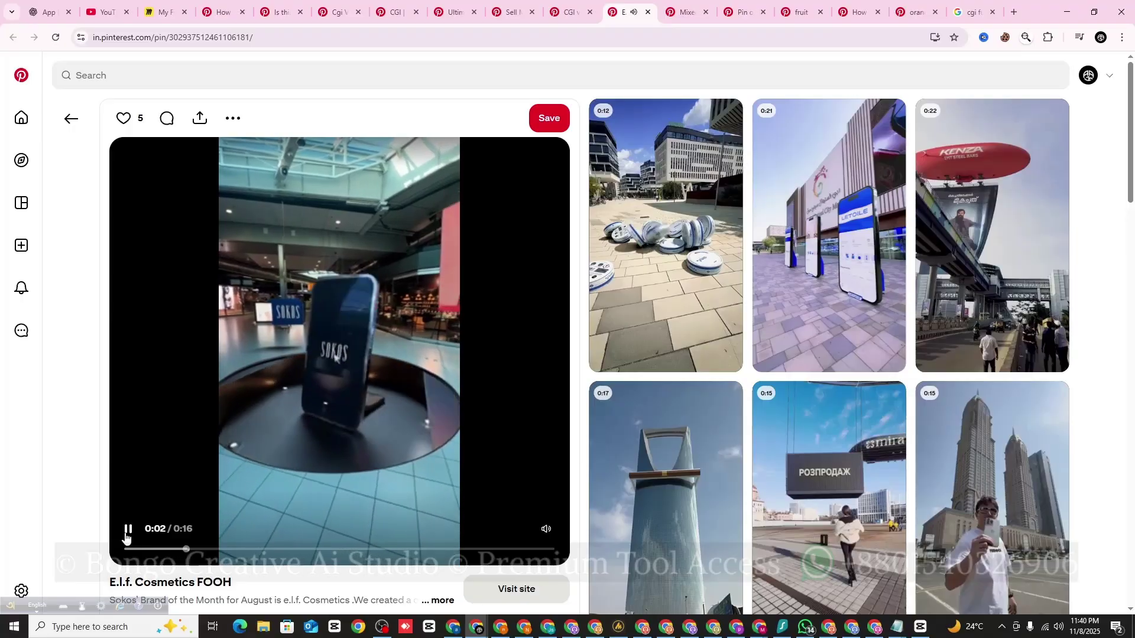
pyautogui.click(129, 531)
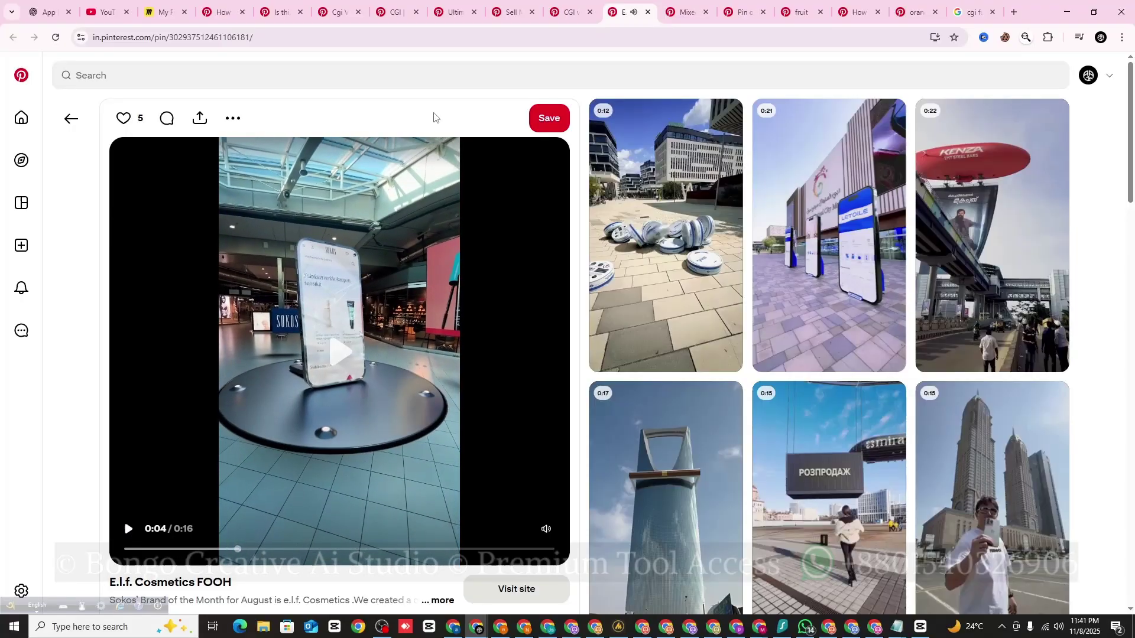
# Replay the opening of the Red Bull energy drink CGI video
pyautogui.click(557, 20)
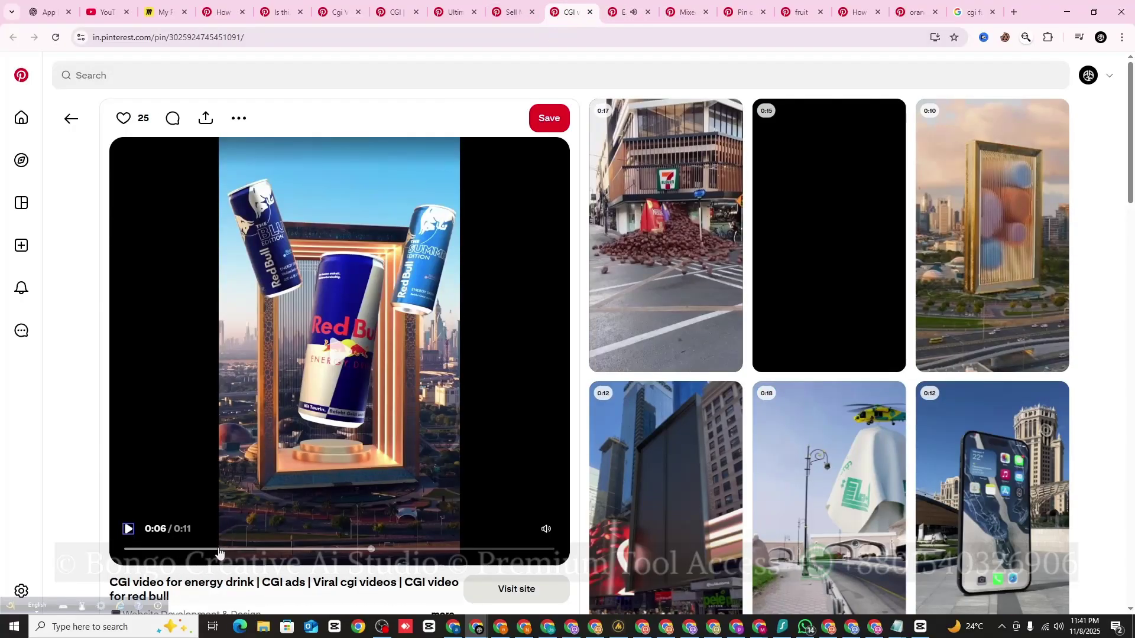
pyautogui.click(127, 549)
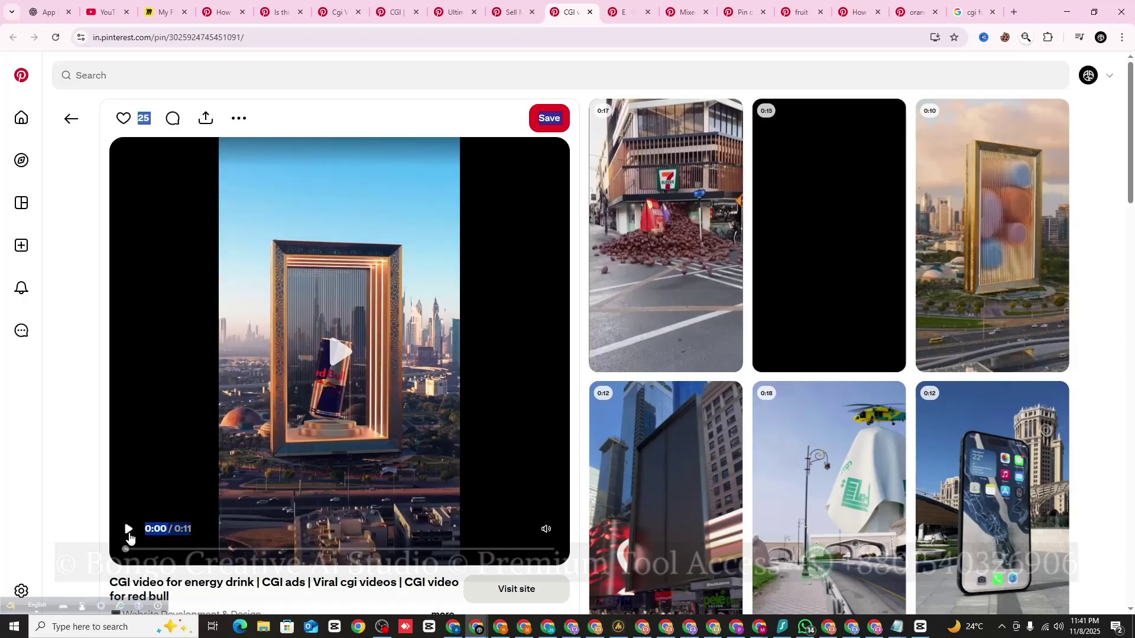
pyautogui.click(129, 532)
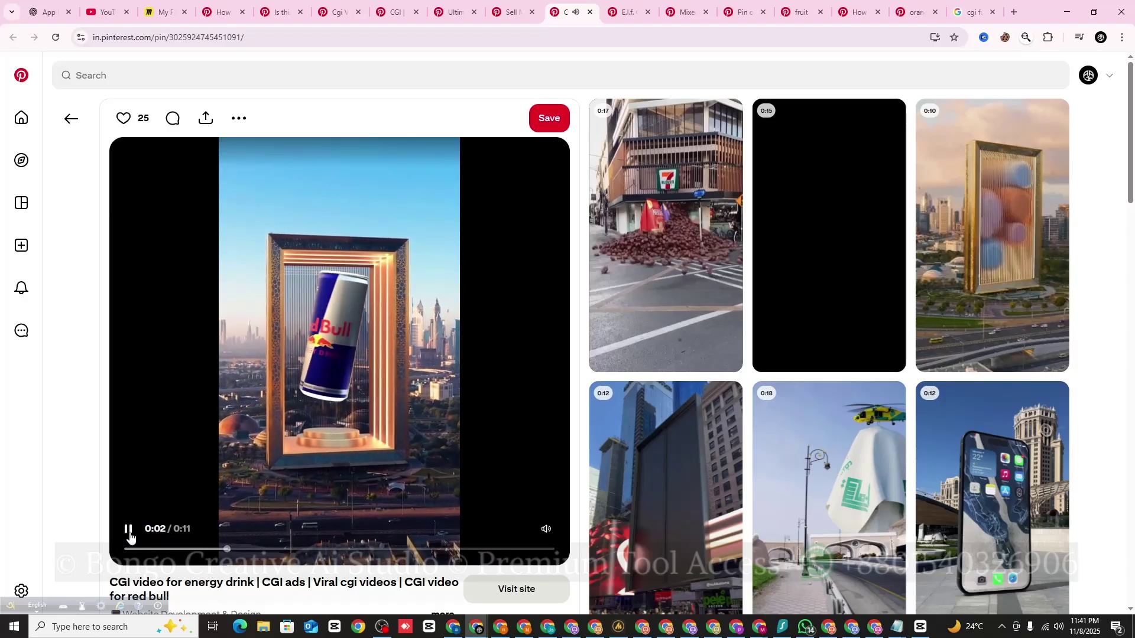
pyautogui.click(129, 532)
# Rewind and watch the Tom Ford perfume video in the "Sell More with AI Product Videos" pin
pyautogui.click(512, 13)
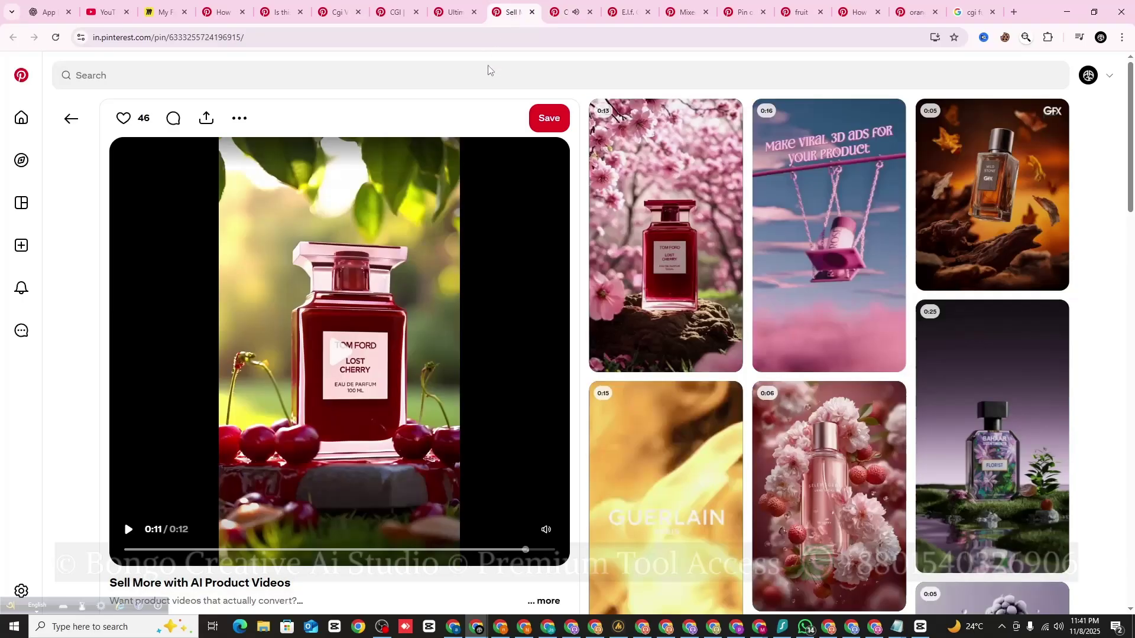
pyautogui.click(137, 550)
pyautogui.doubleClick(140, 555)
pyautogui.click(129, 533)
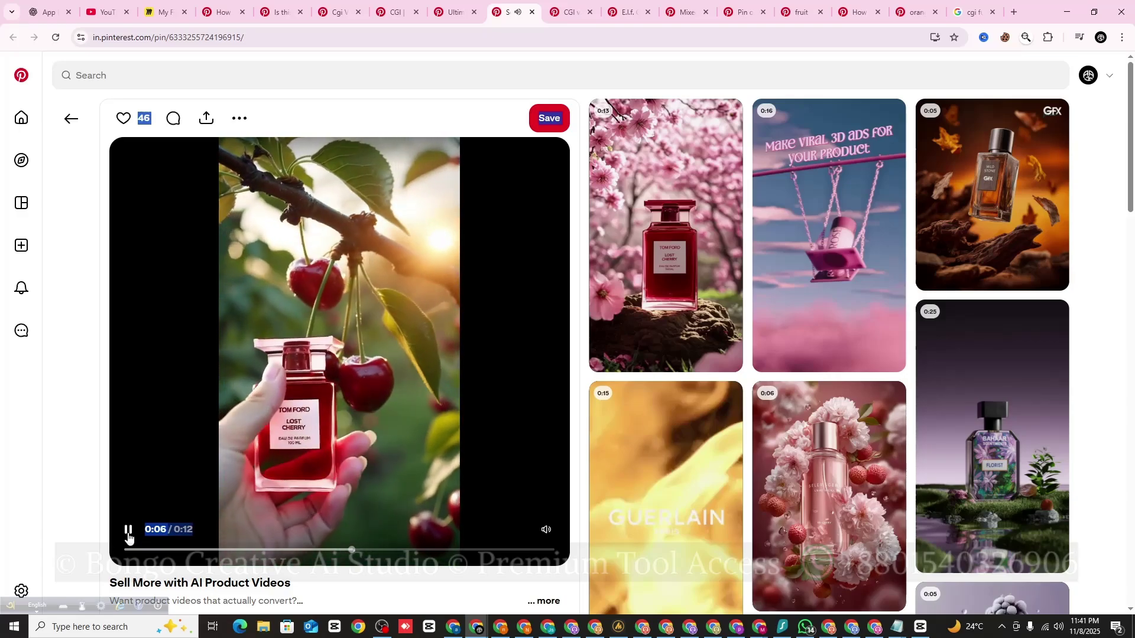
# Rewind and watch the "Ultimate CGI & VFX Works at Realista Marketing!" billboard video
pyautogui.hotkey('ctrl', 'shift', 'Tab')
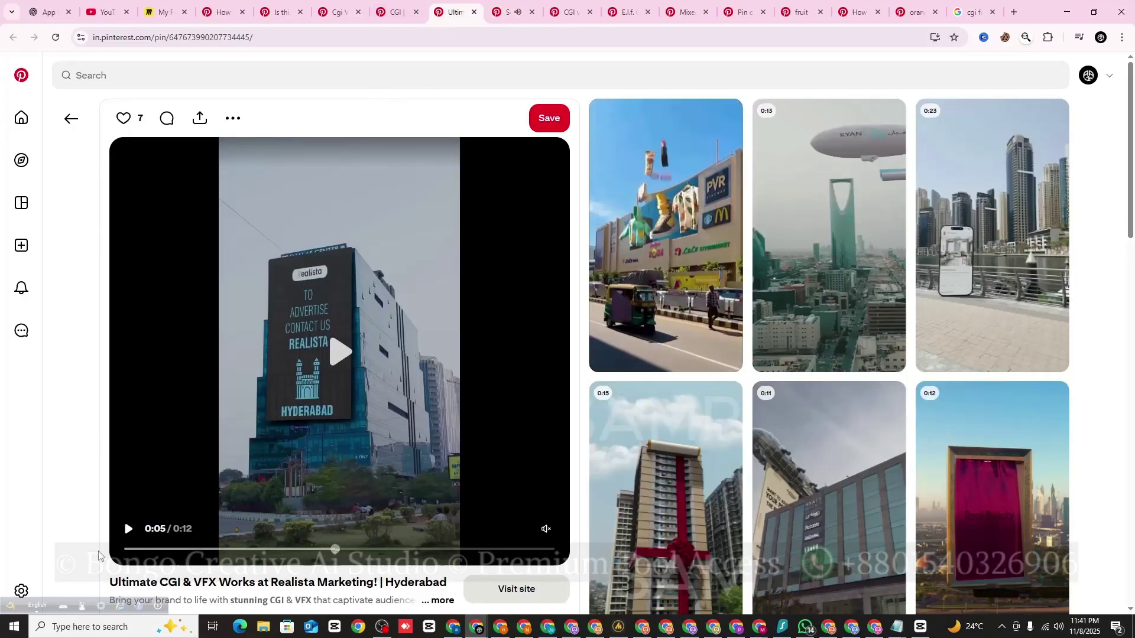
pyautogui.moveTo(175, 552); pyautogui.dragTo(127, 537)
pyautogui.click(332, 355)
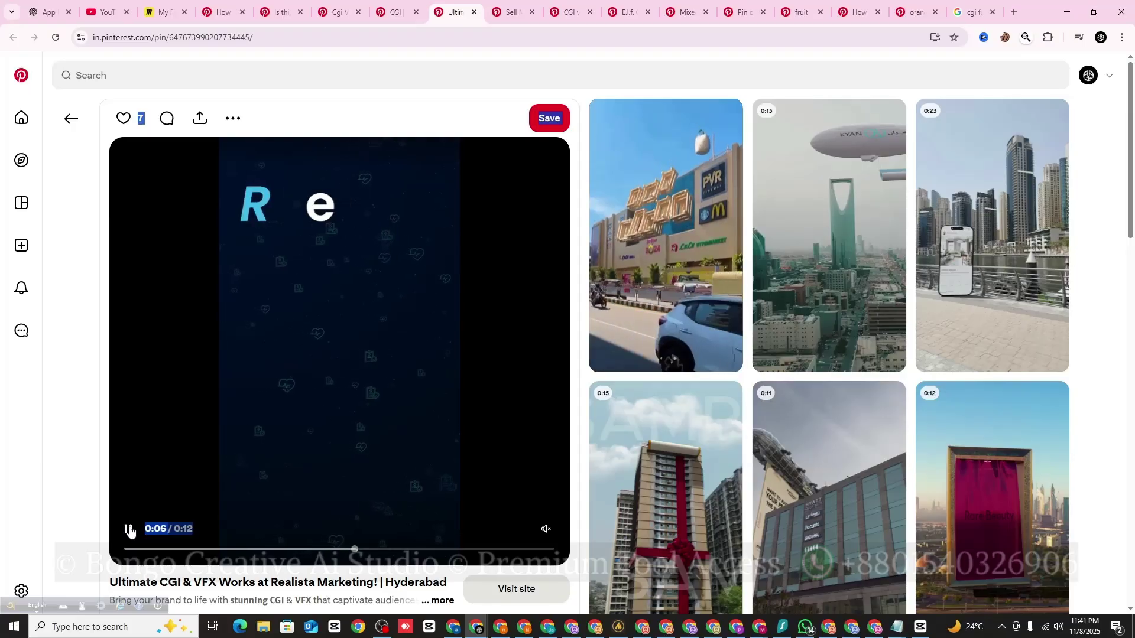
pyautogui.click(129, 530)
# Watch the "CGI | 3D ANIMATION | DUBAI FRAME" video and the "Cgi Video for Watch" pin from their beginnings
pyautogui.click(396, 12)
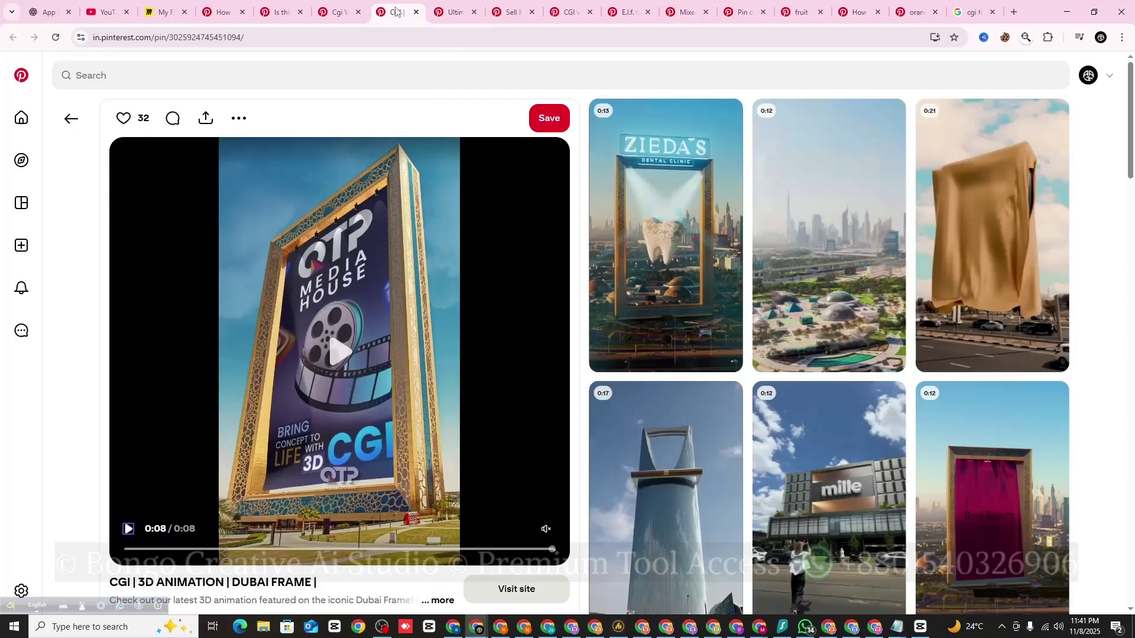
pyautogui.moveTo(135, 555); pyautogui.dragTo(103, 557)
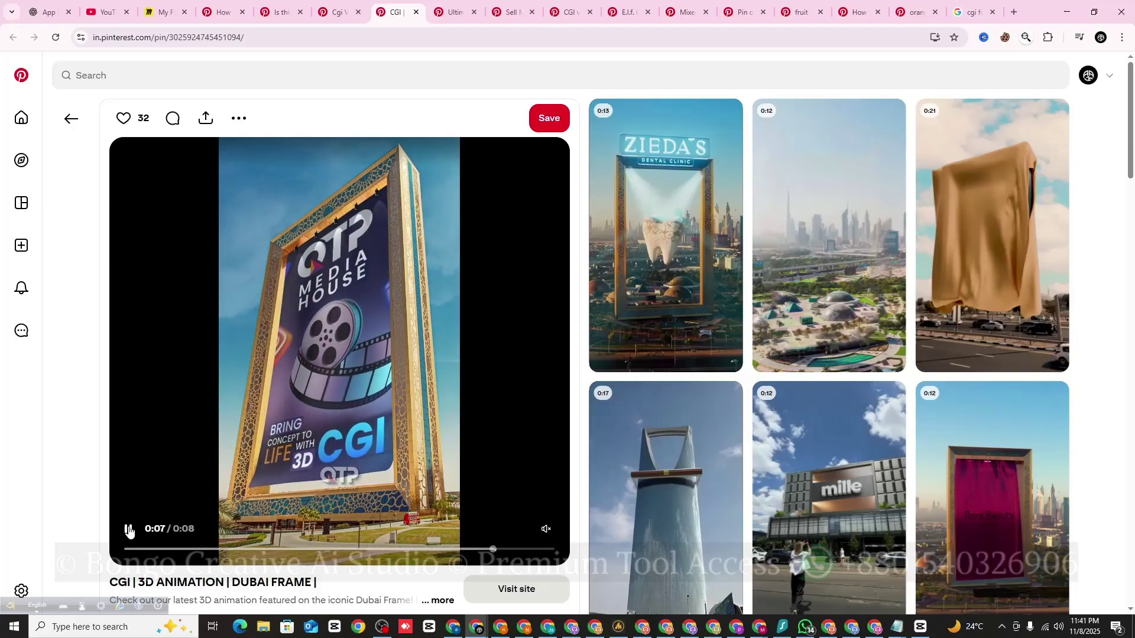
pyautogui.click(334, 13)
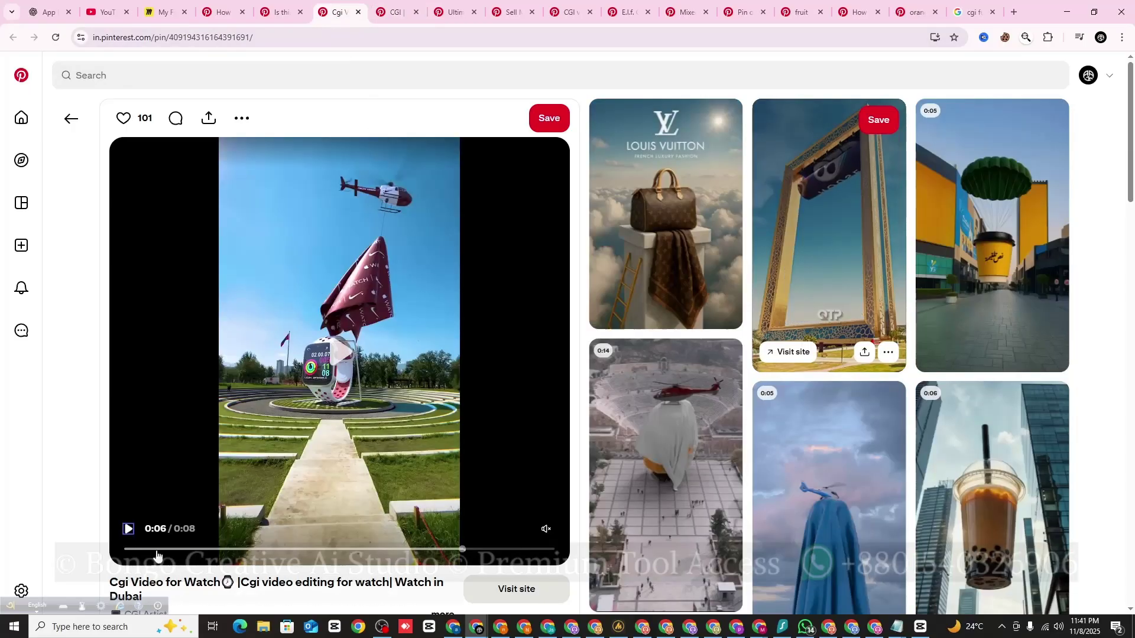
pyautogui.doubleClick(127, 530)
pyautogui.click(127, 530)
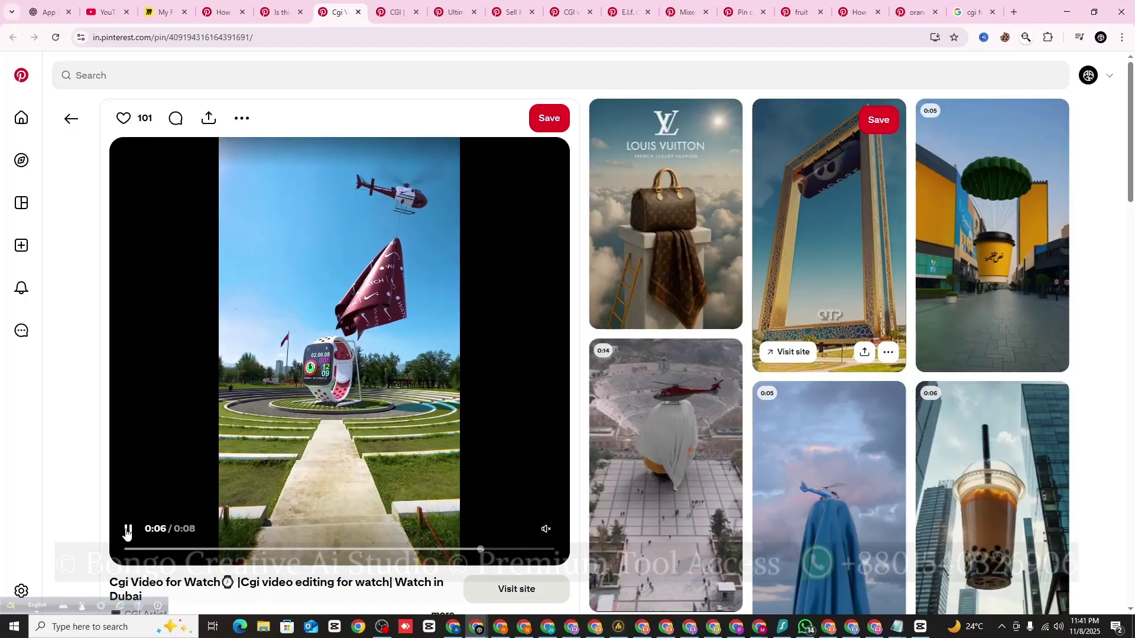
pyautogui.click(128, 530)
# Restart the "Is this the future of advertising?" video and watch its 3D billboard advertisement
pyautogui.click(286, 22)
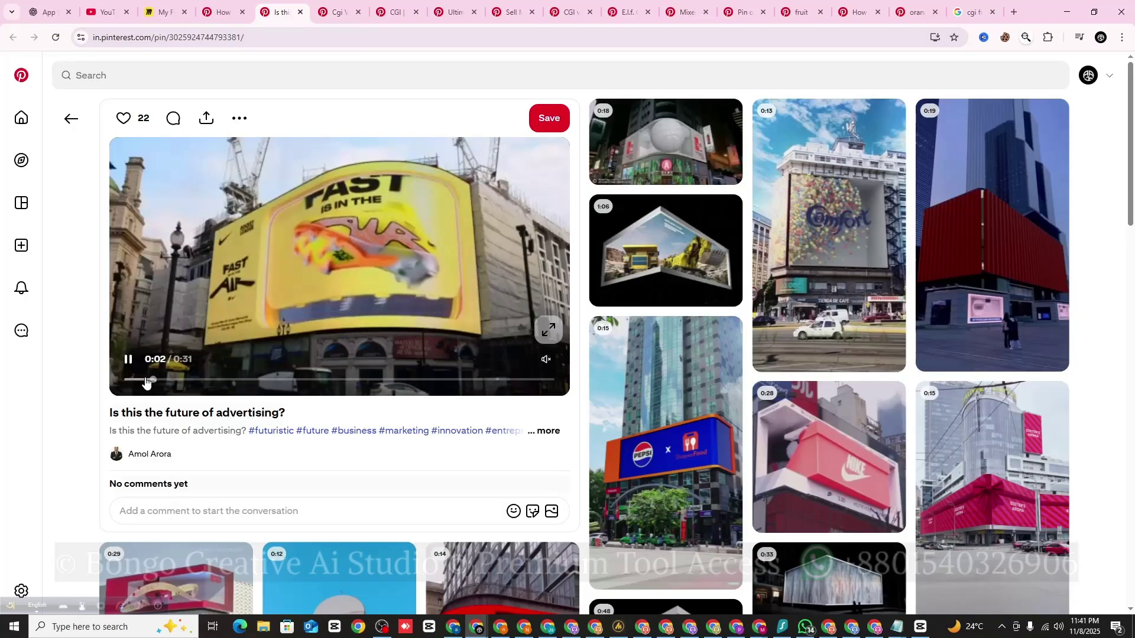
pyautogui.moveTo(195, 362); pyautogui.dragTo(140, 341)
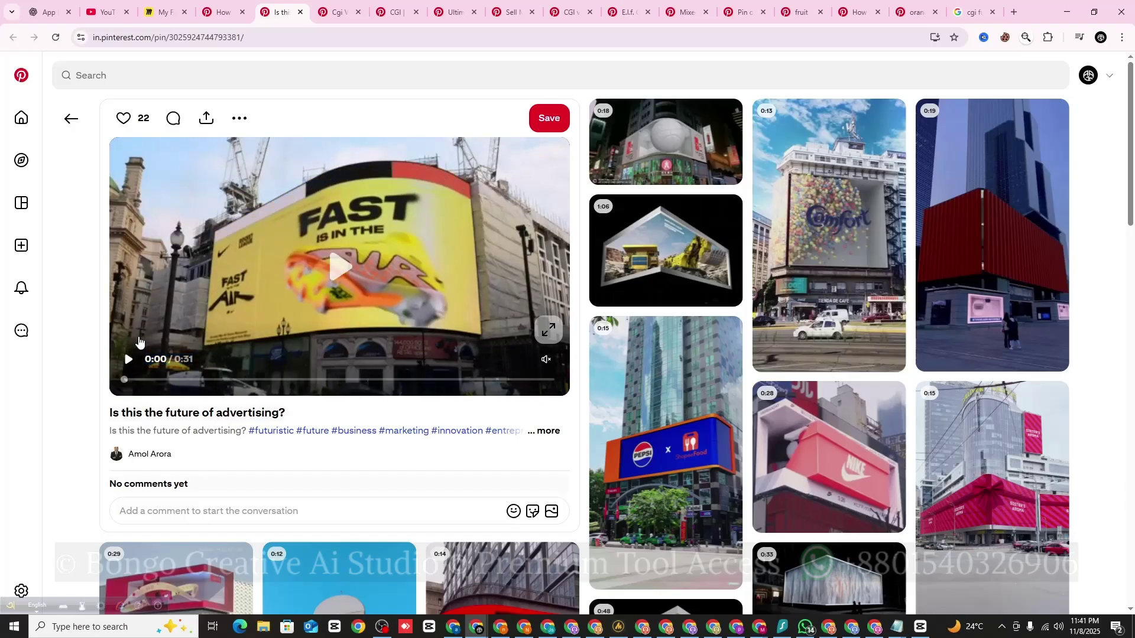
pyautogui.click(128, 362)
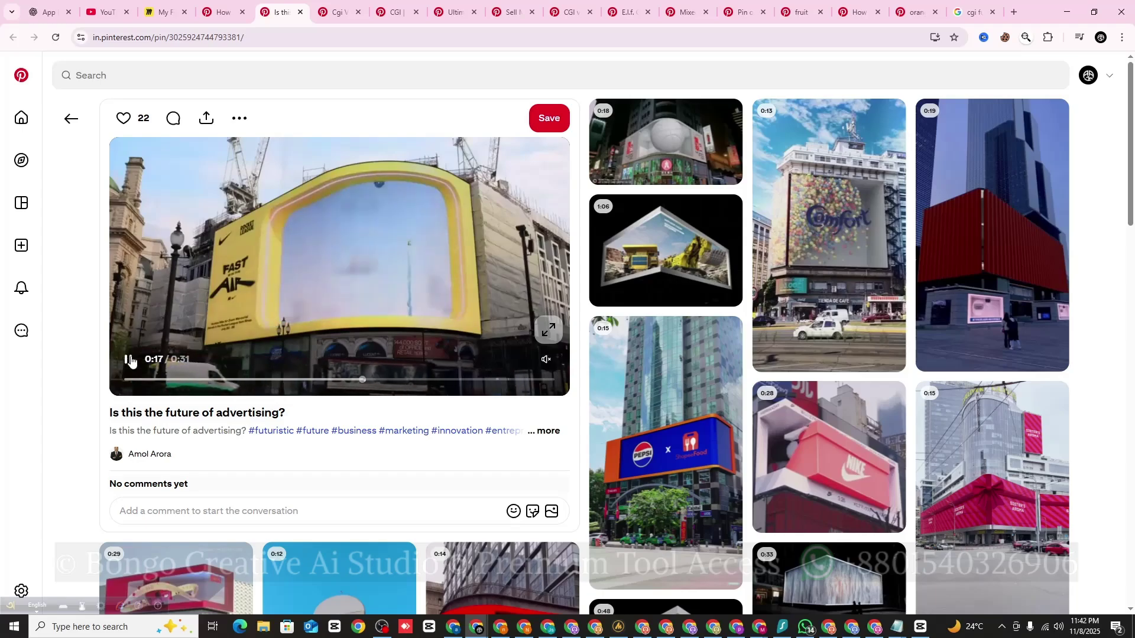
# Return to the "Is this the future of advertising?" pin and pause its billboard video
pyautogui.click(221, 18)
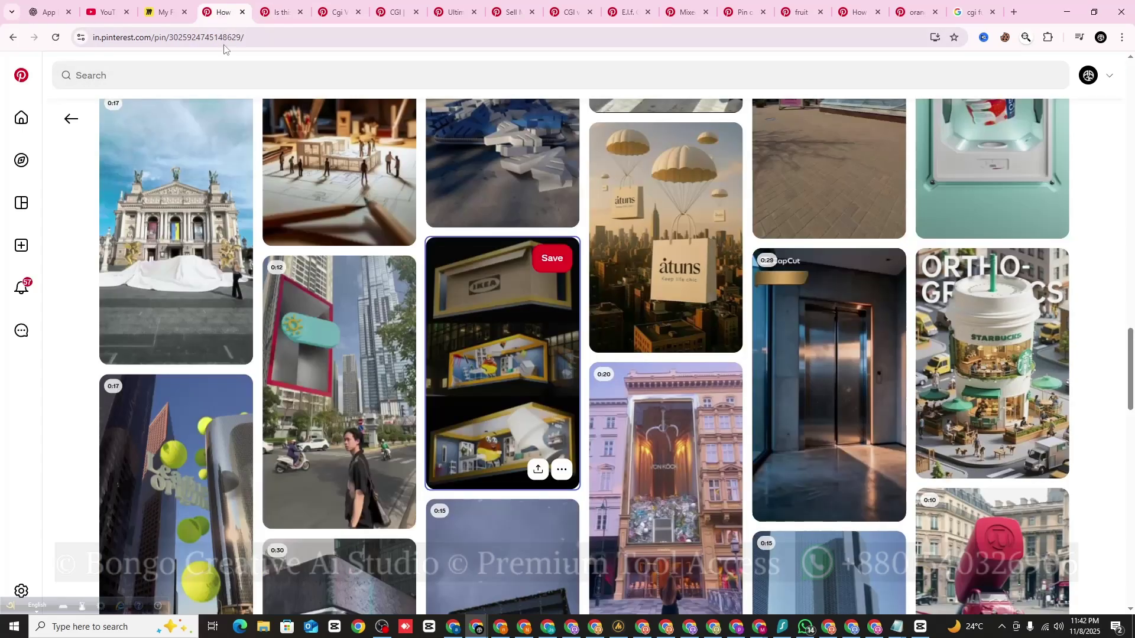
pyautogui.click(283, 13)
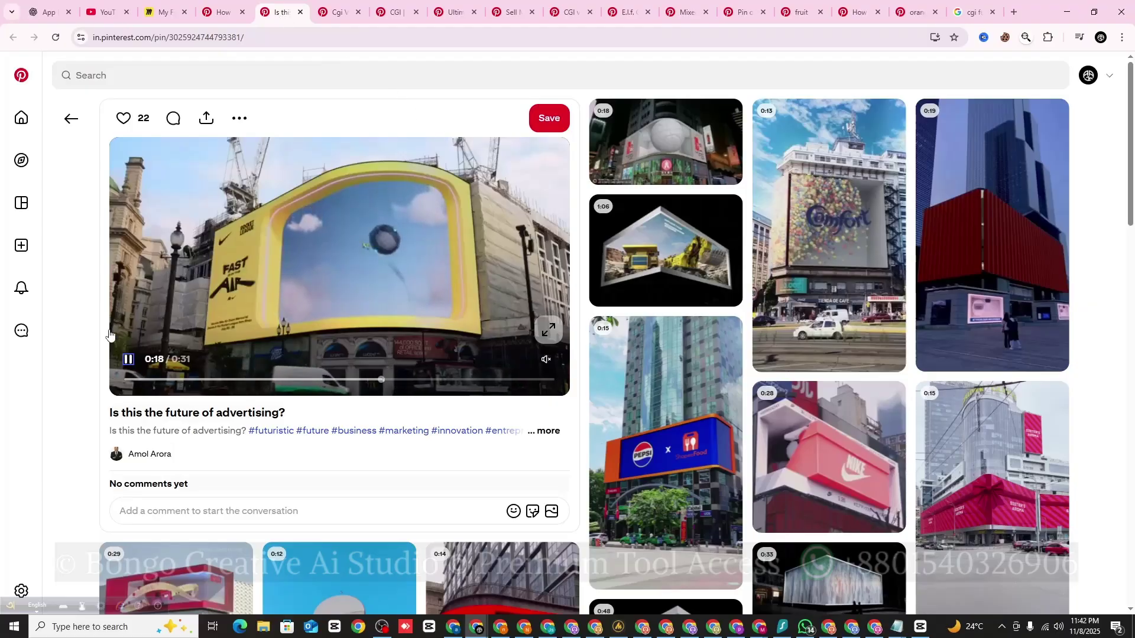
pyautogui.click(129, 359)
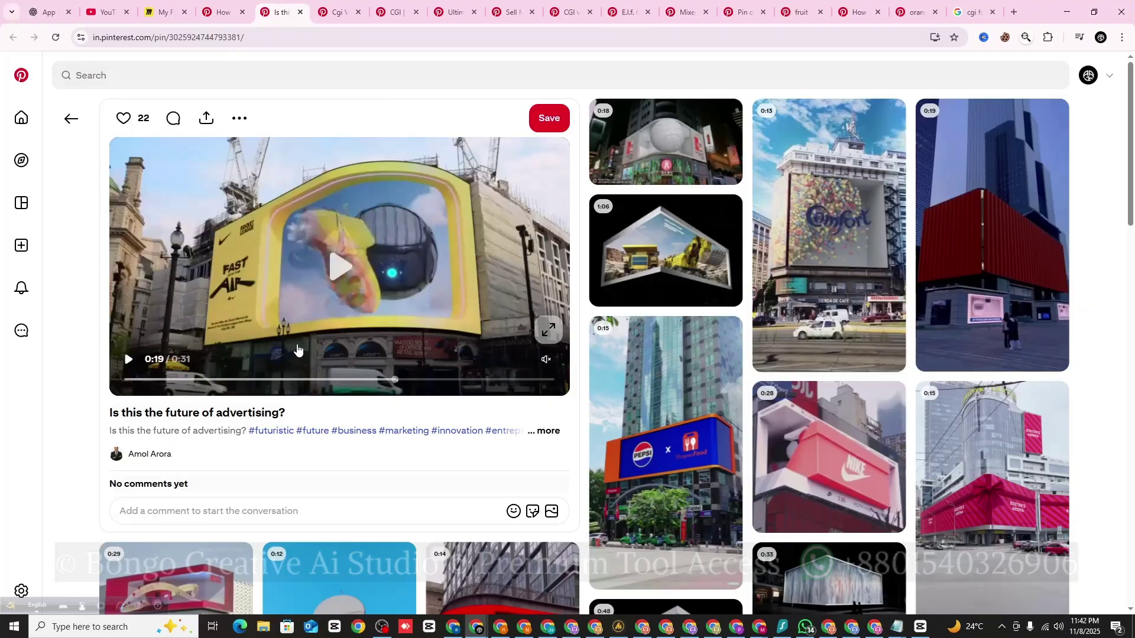
# Look over the open pins for the CGI watch, Dubai Frame, Realista Marketing and AI product videos again
pyautogui.click(327, 18)
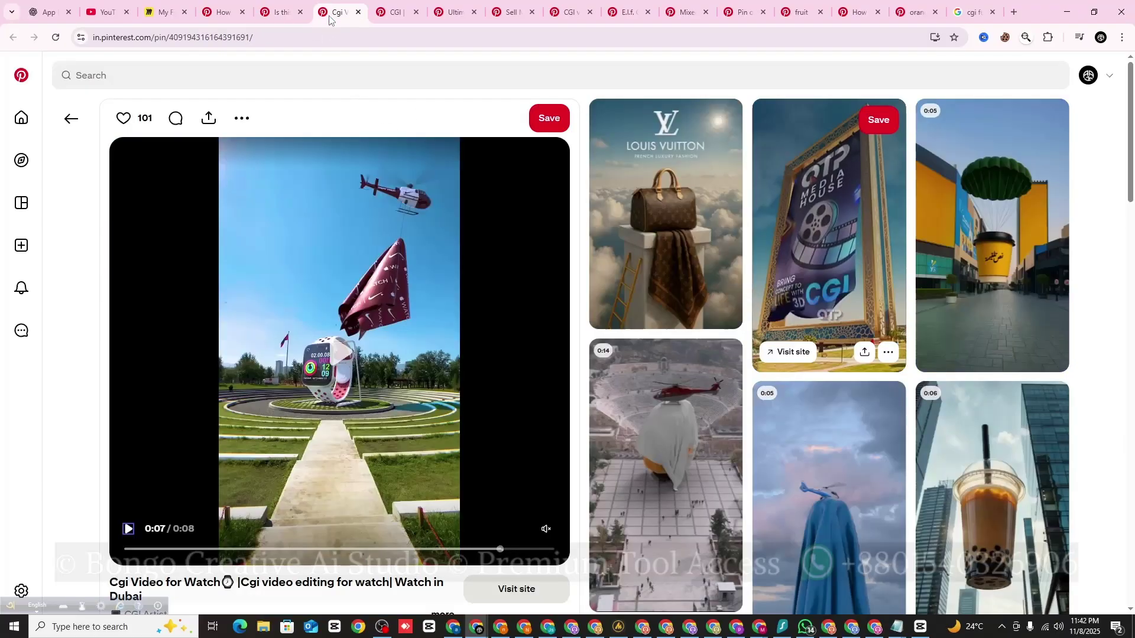
pyautogui.click(376, 19)
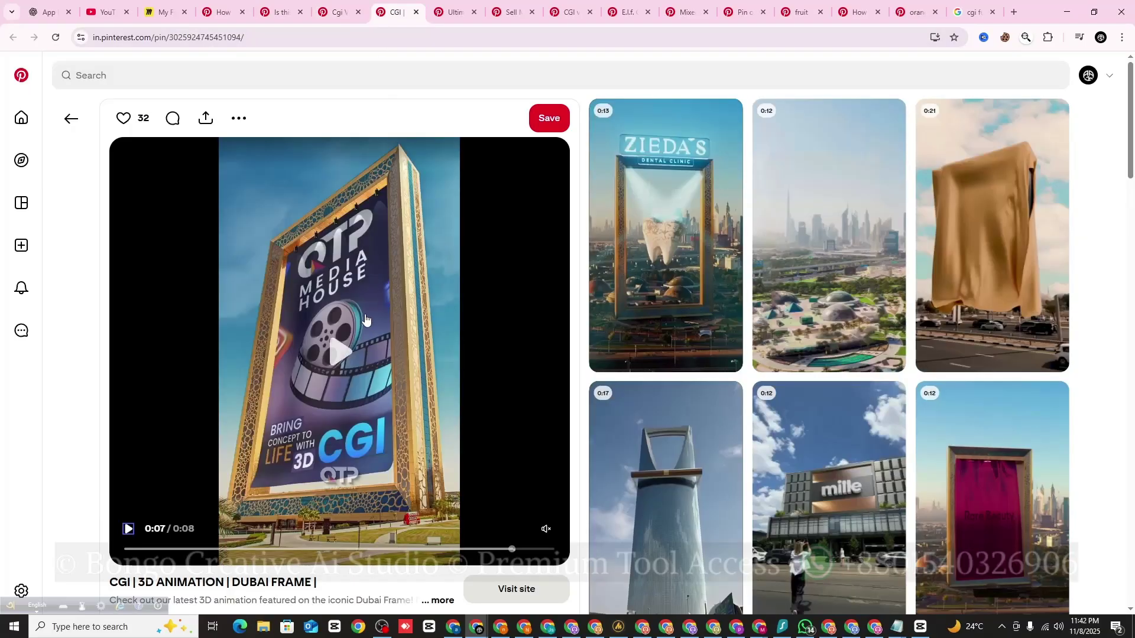
pyautogui.click(454, 11)
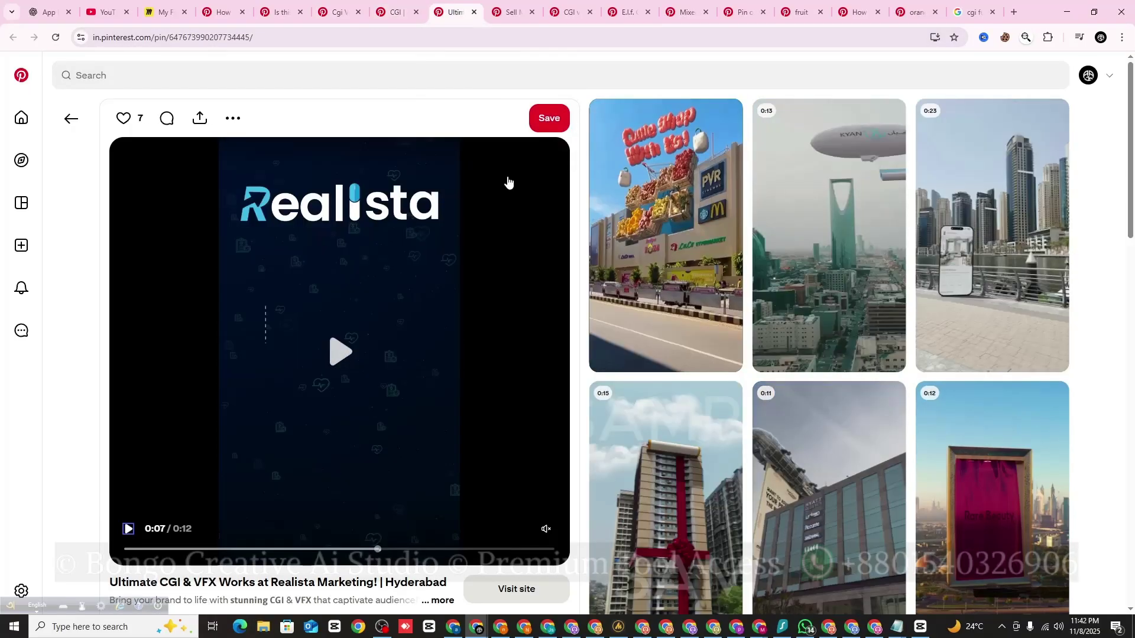
pyautogui.click(231, 550)
pyautogui.click(509, 3)
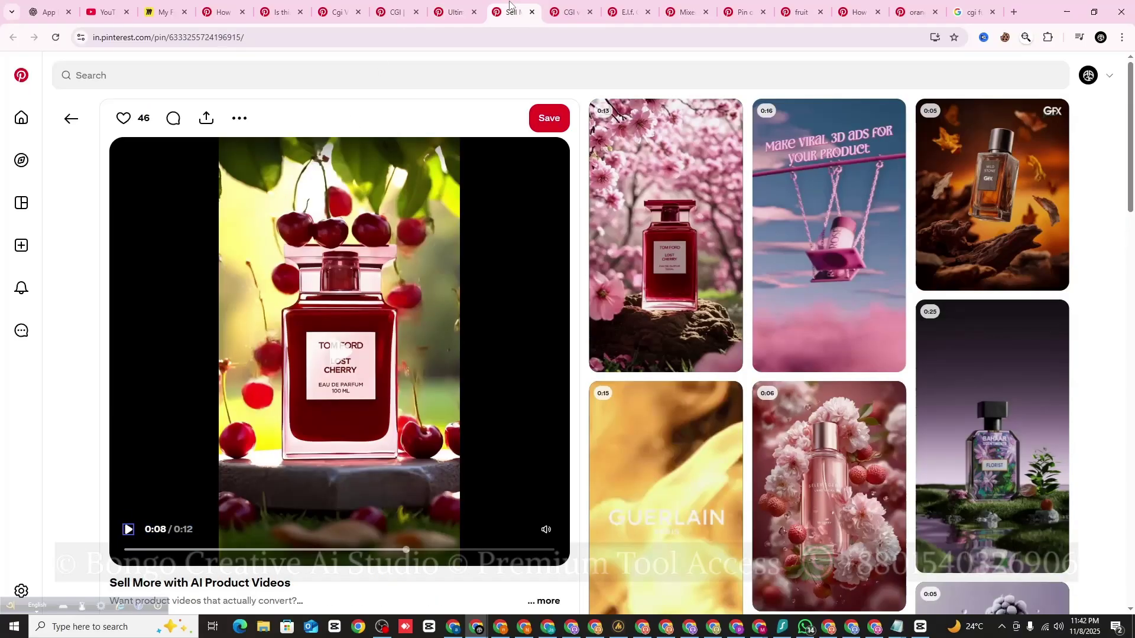
# Rewind the "CGI video for energy drink" Red Bull video, watch it, and pause it before the end
pyautogui.click(558, 13)
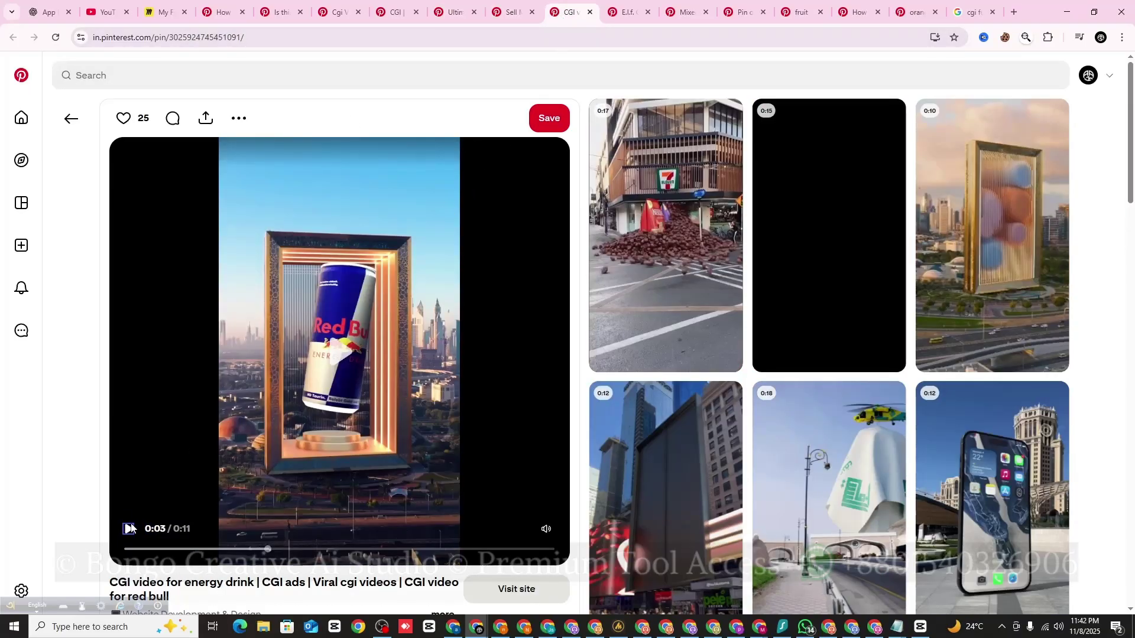
pyautogui.moveTo(141, 549); pyautogui.dragTo(94, 556)
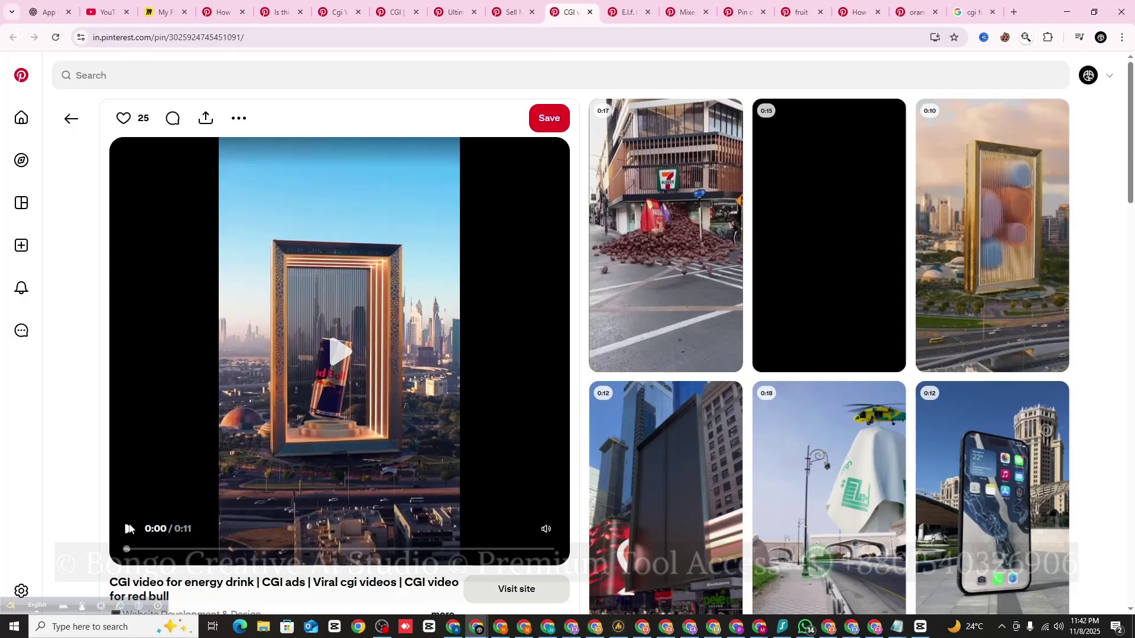
pyautogui.click(366, 557)
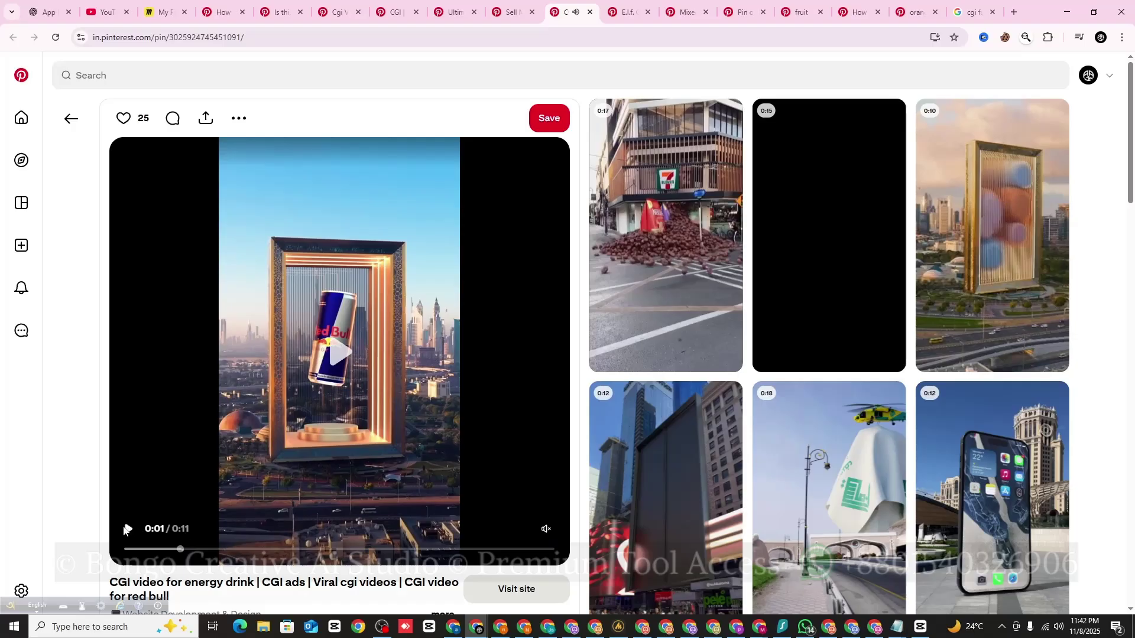
pyautogui.click(132, 534)
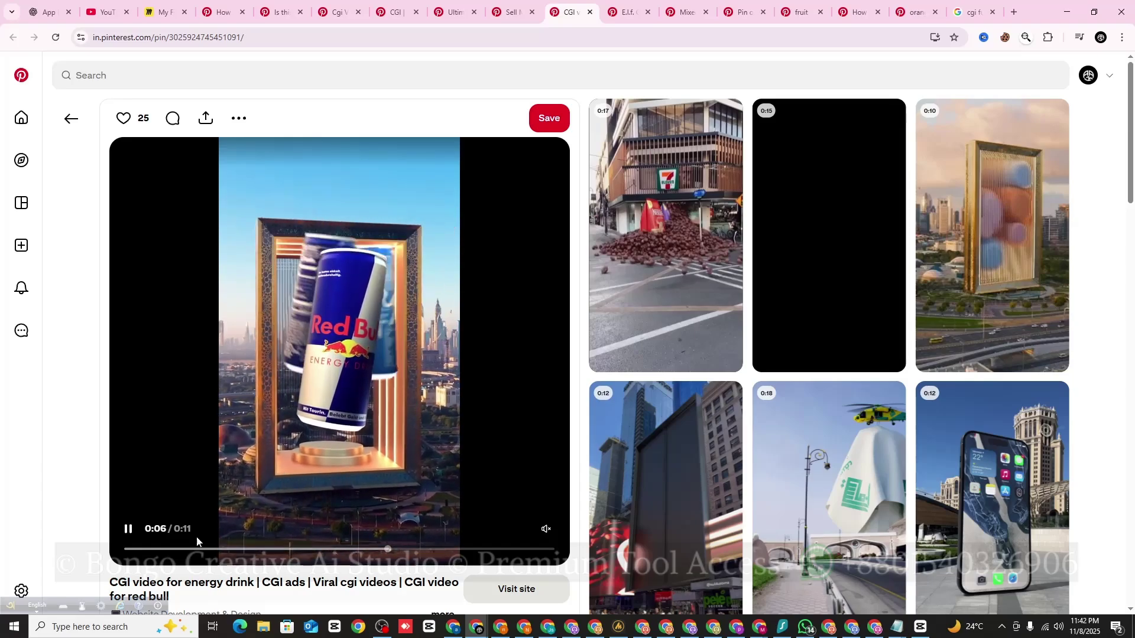
pyautogui.click(128, 531)
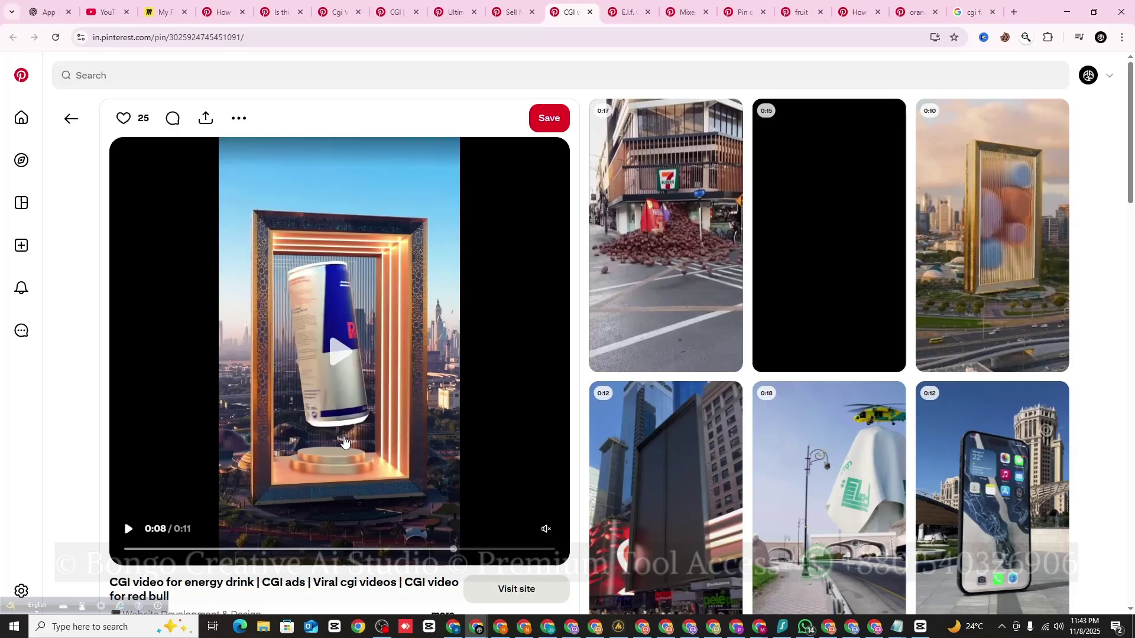
pyautogui.moveTo(858, 357)
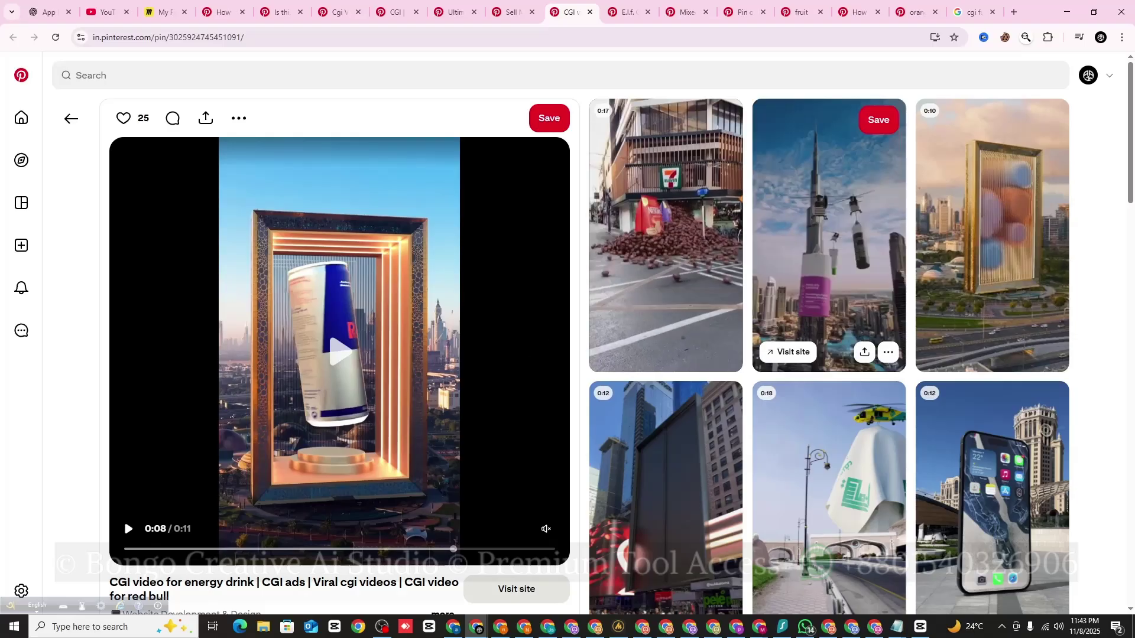
# Switch to the Flow project "Nov 07 - 00:27" and review the Bond Street perfume clips from the museum to the tube station
pyautogui.hotkey('alt', 'Tab')
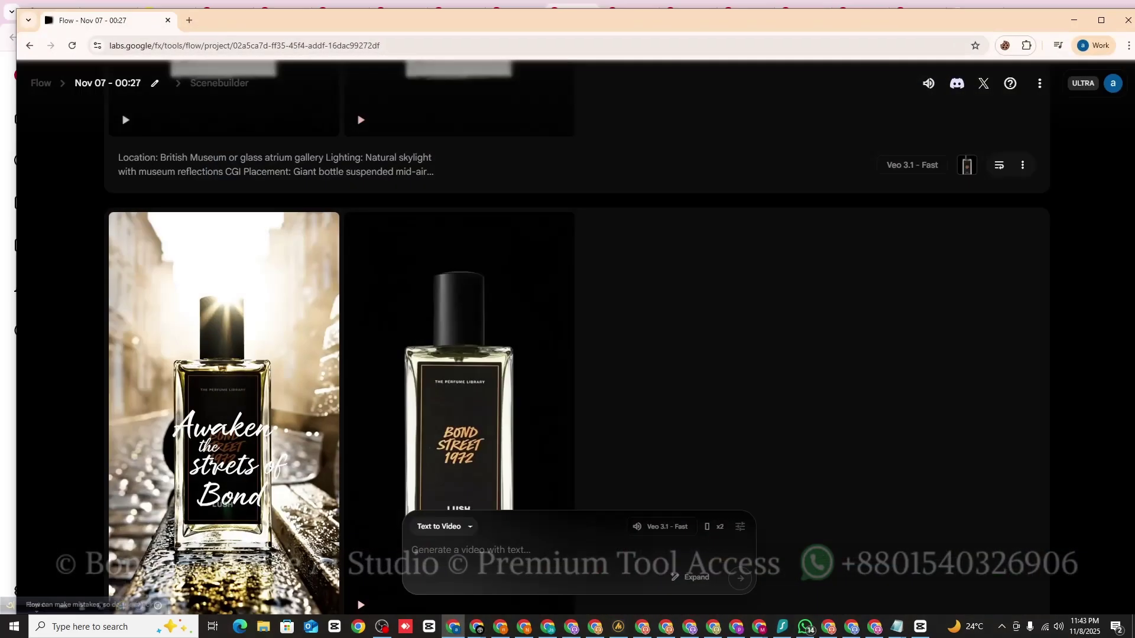
pyautogui.scroll(6, 233, 342)
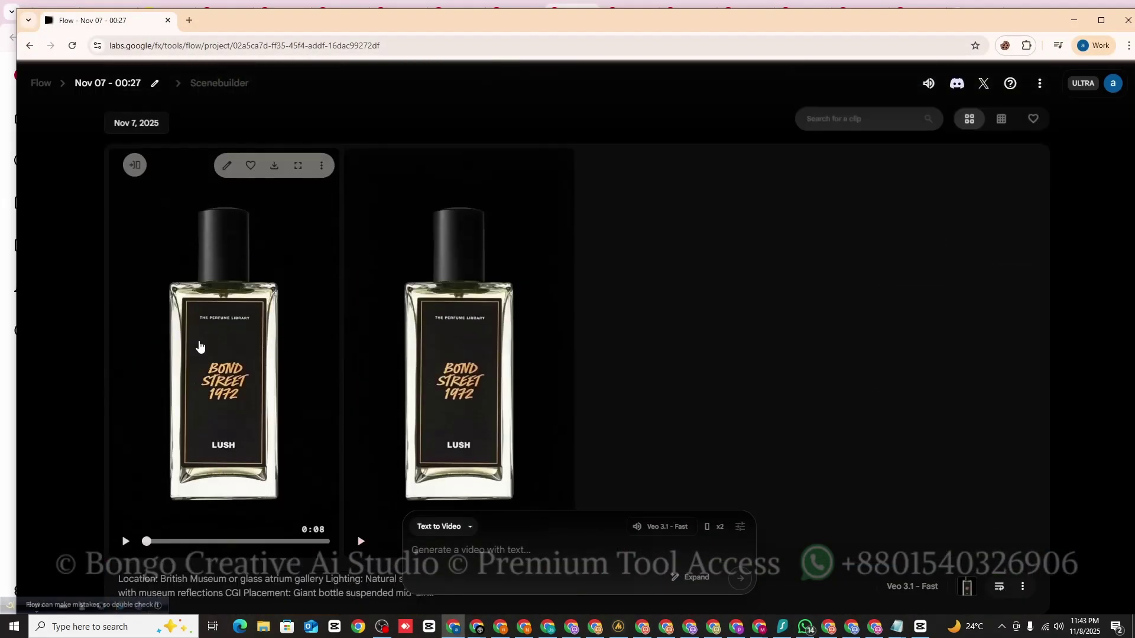
pyautogui.scroll(-8, 128, 532)
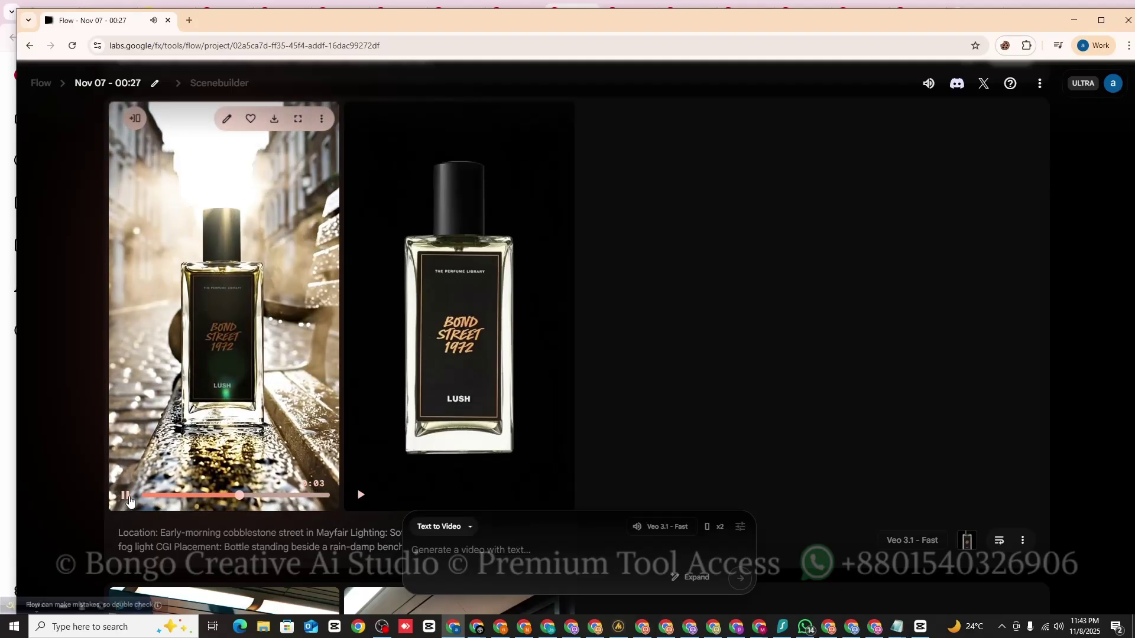
pyautogui.scroll(-8, 129, 501)
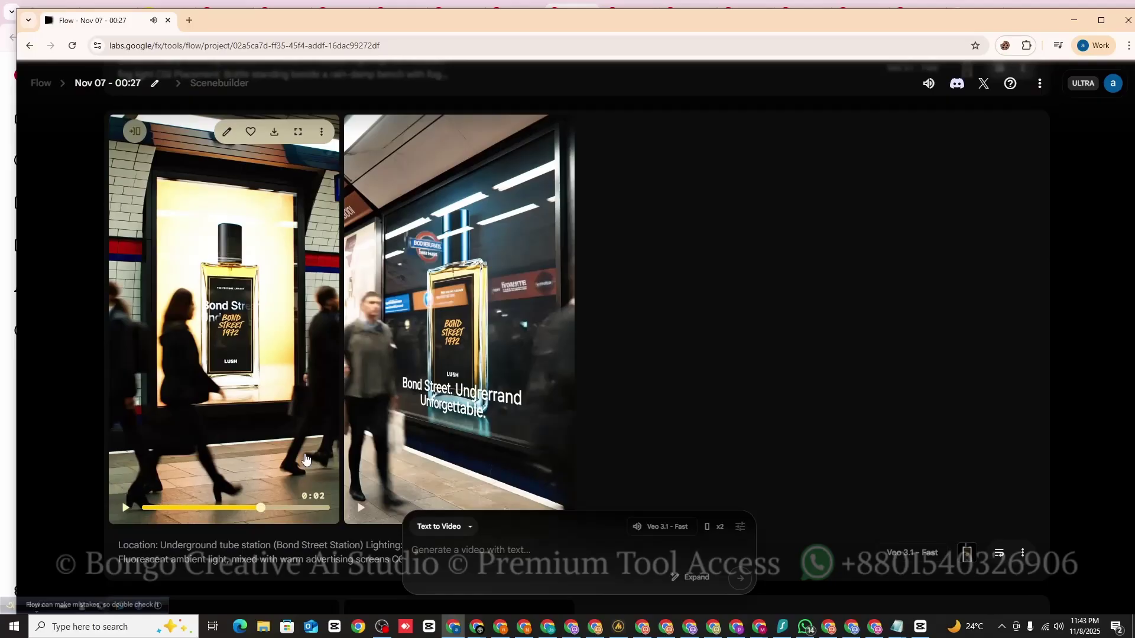
pyautogui.scroll(-1, 306, 458)
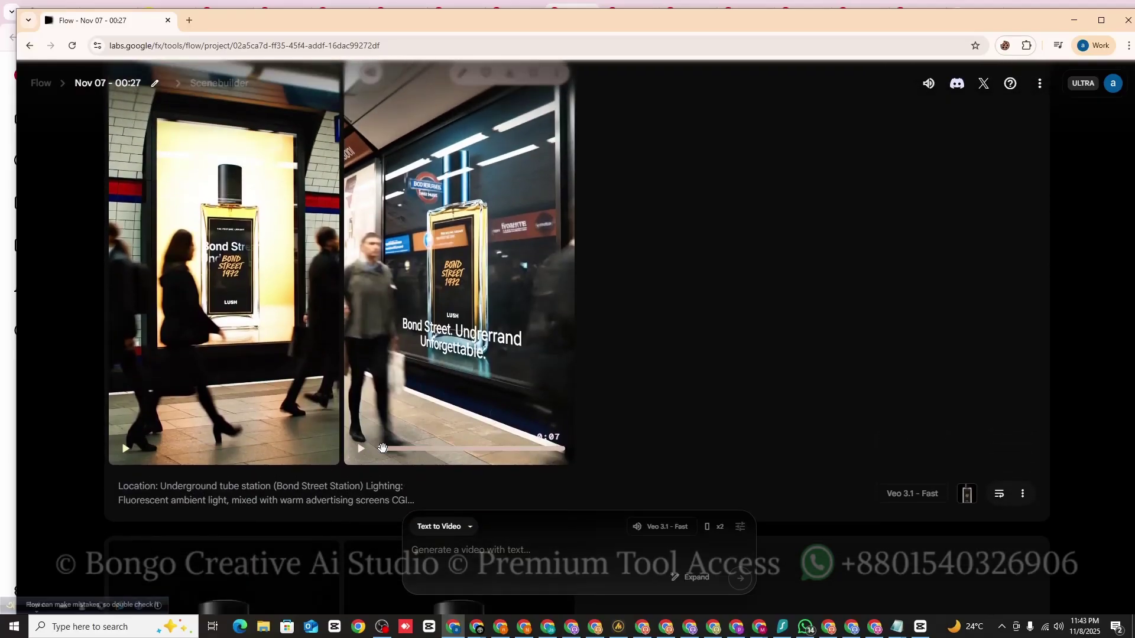
# Play the second perfume clip set in the underground tube station
pyautogui.click(360, 448)
pyautogui.scroll(1, 359, 456)
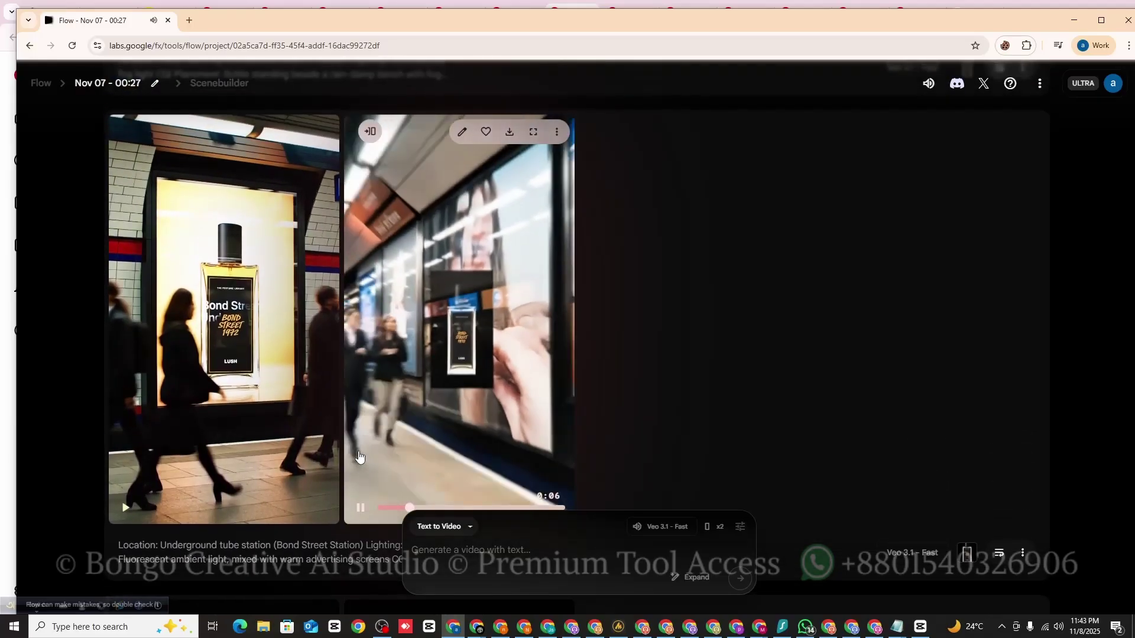
pyautogui.scroll(-1, 359, 456)
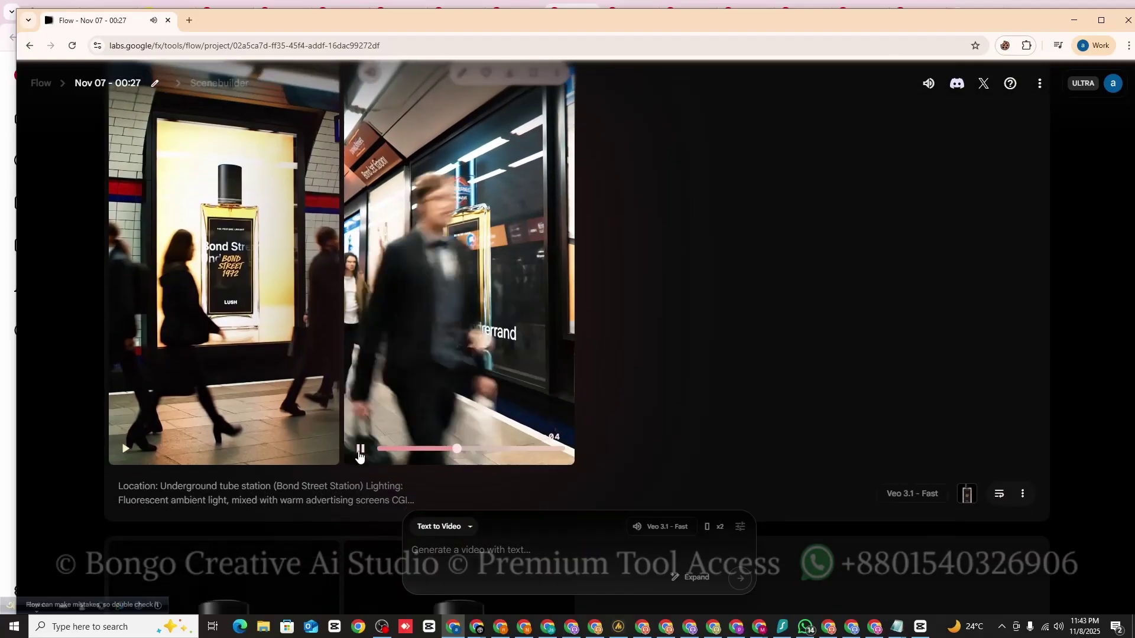
pyautogui.scroll(1, 359, 457)
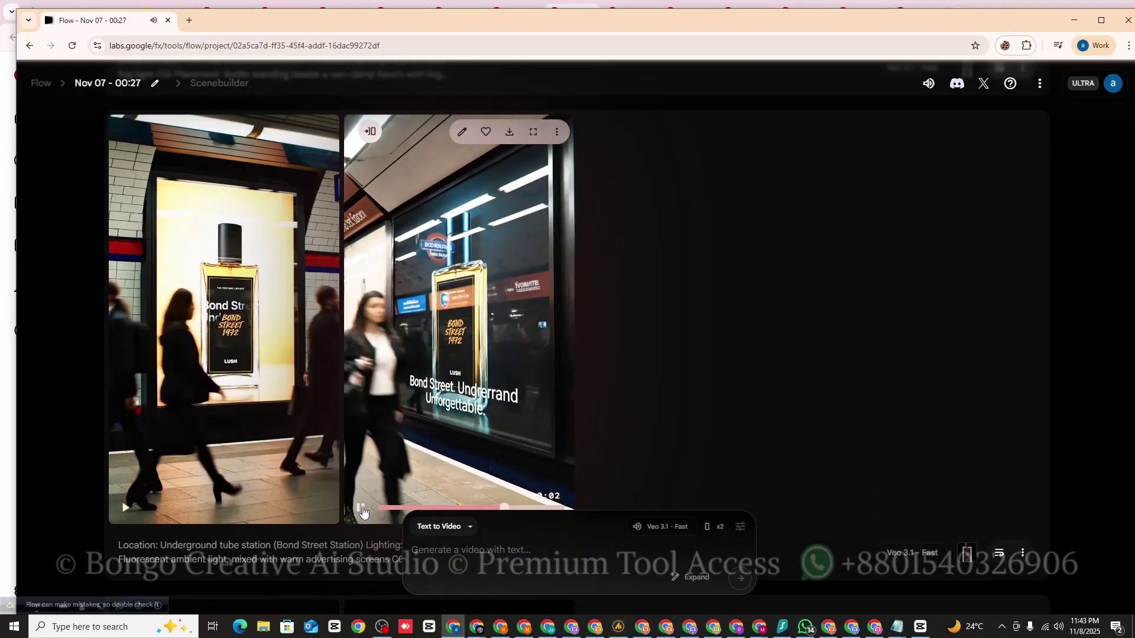
# Play the perfume clip set on the central London rooftop skyline at night
pyautogui.scroll(-8, 363, 512)
pyautogui.click(125, 521)
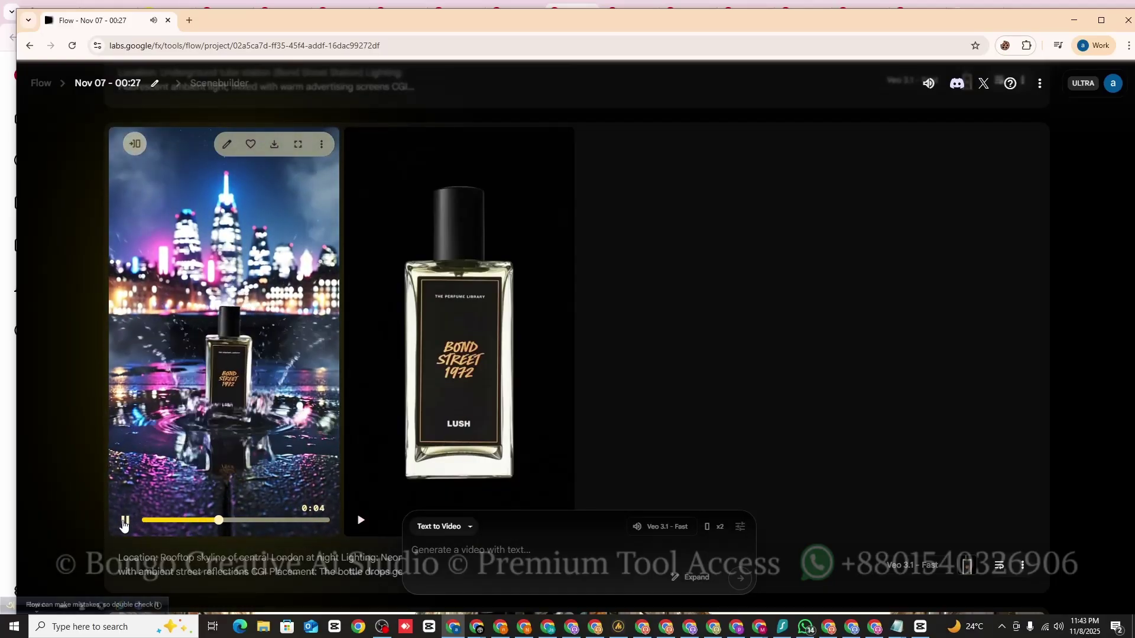
pyautogui.scroll(-7, 177, 449)
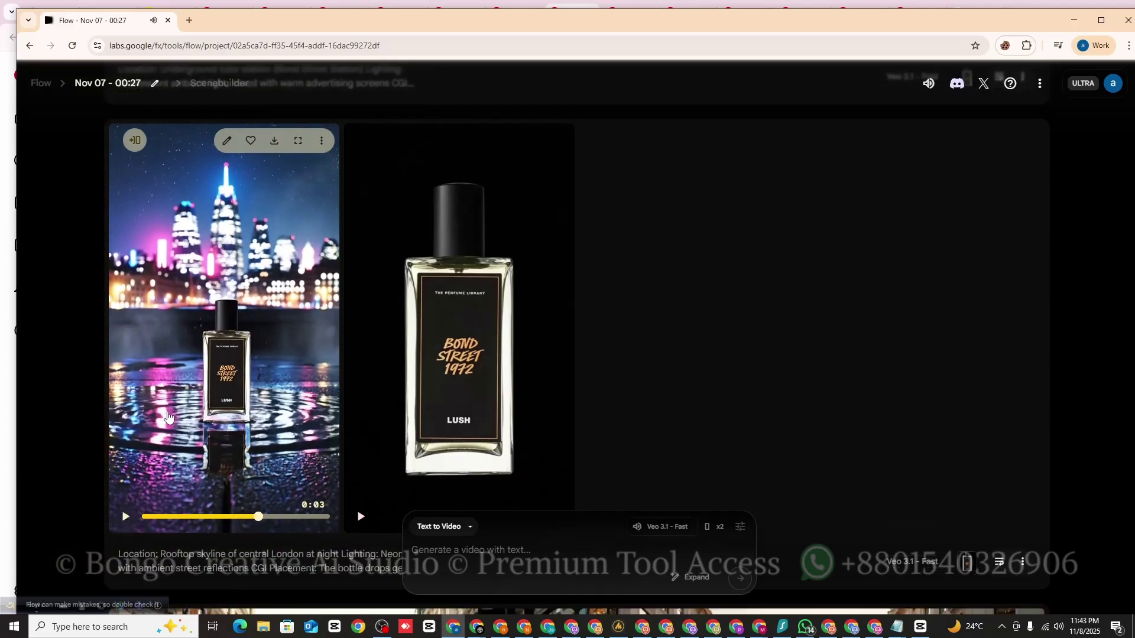
# Play both Veo 3.1 - Quality perfume clips set at London's Bond Street intersection
pyautogui.scroll(-6, 189, 437)
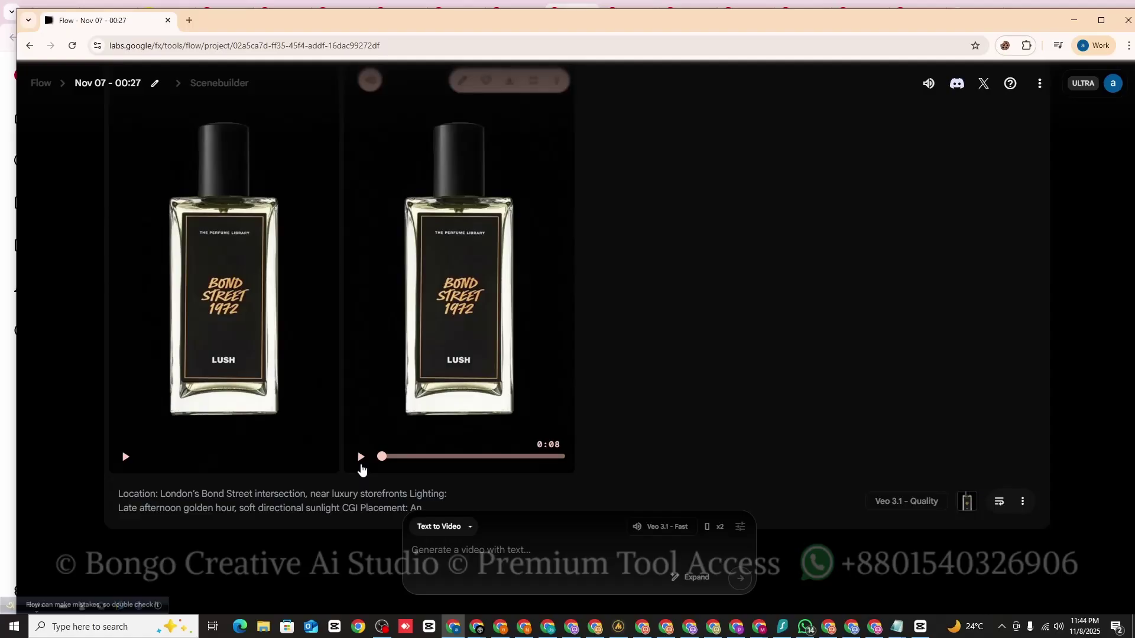
pyautogui.click(361, 459)
pyautogui.scroll(1, 361, 465)
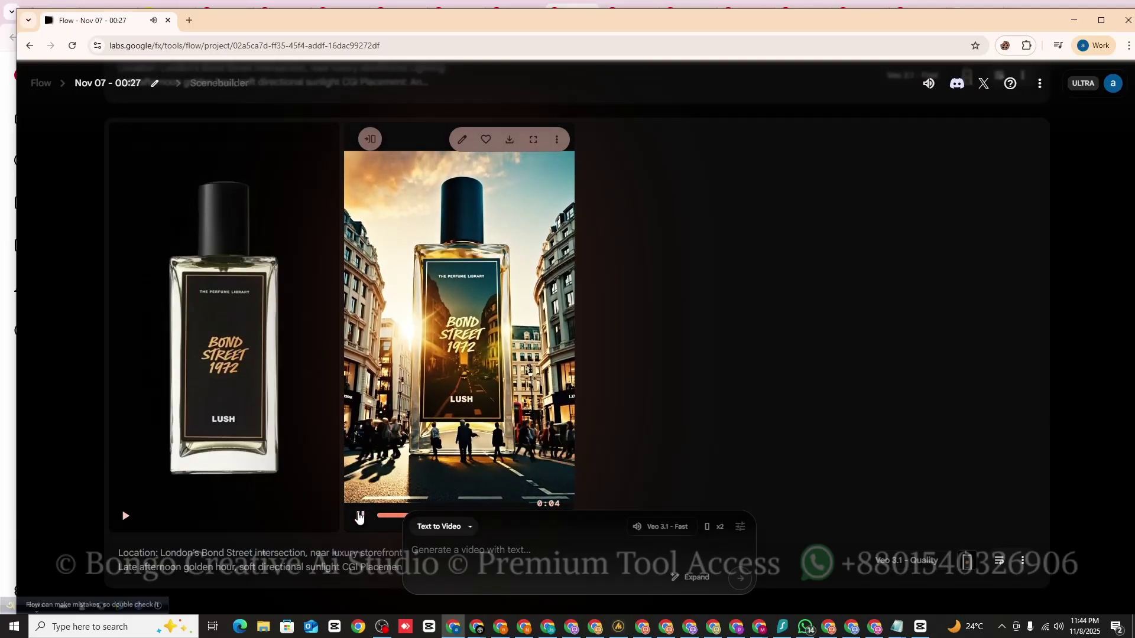
pyautogui.click(123, 518)
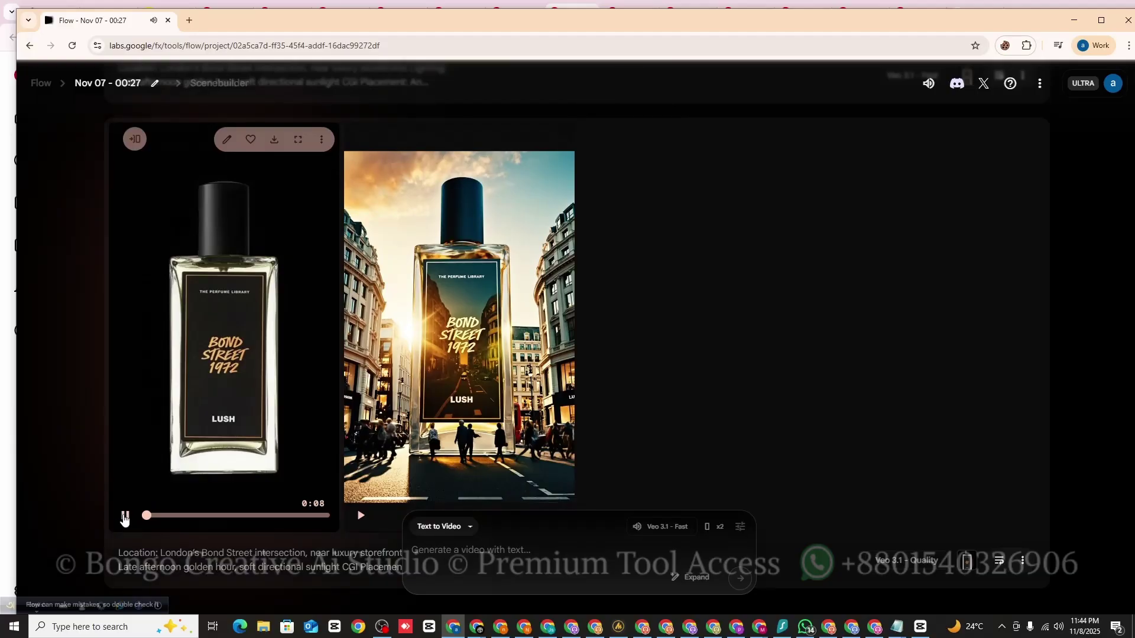